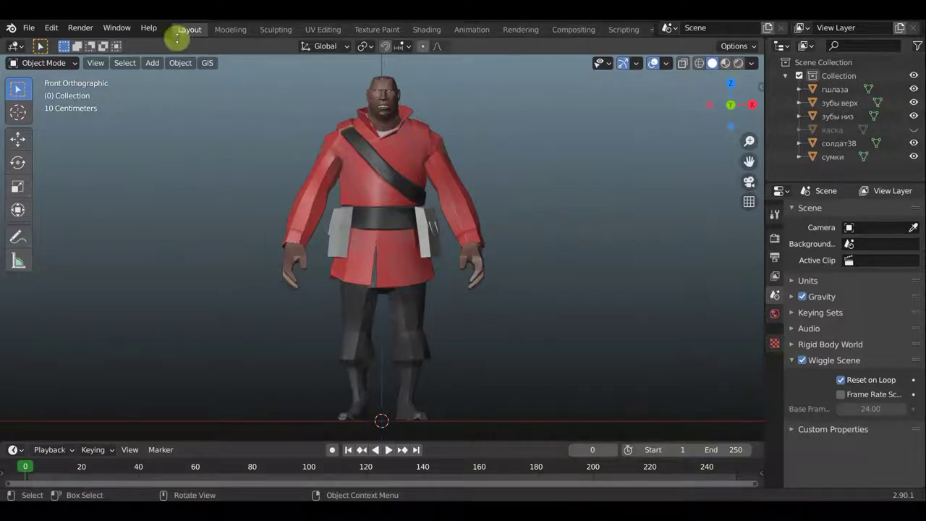
Add a Human (Meta-Rig) armature and scale it up to the soldier's size.
click(162, 63)
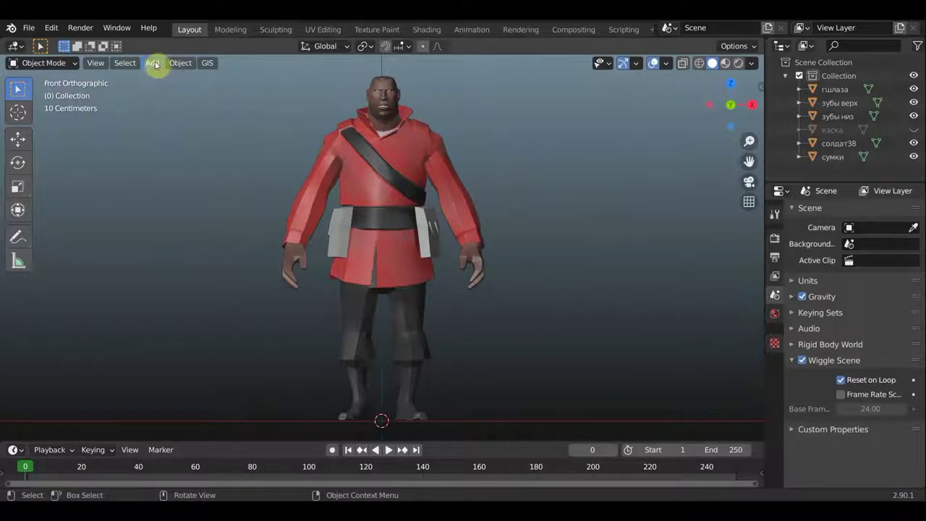
click(155, 63)
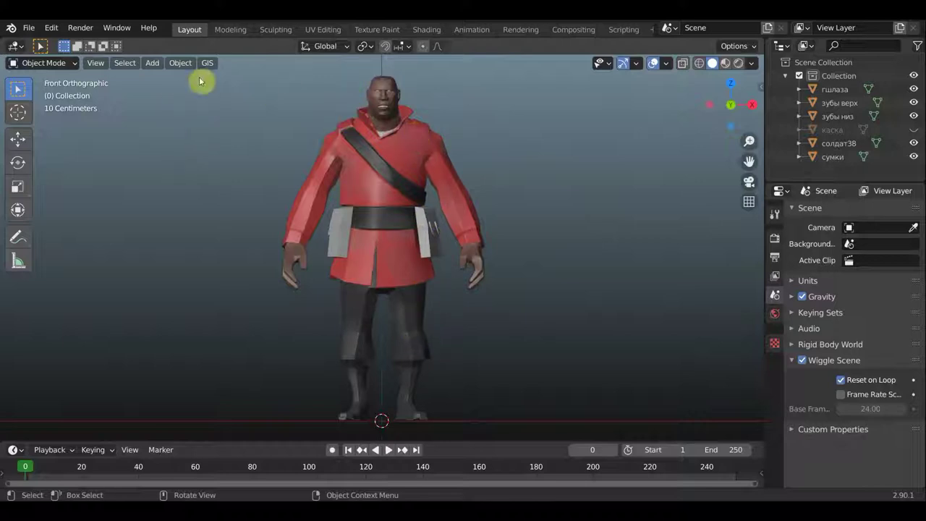
click(154, 64)
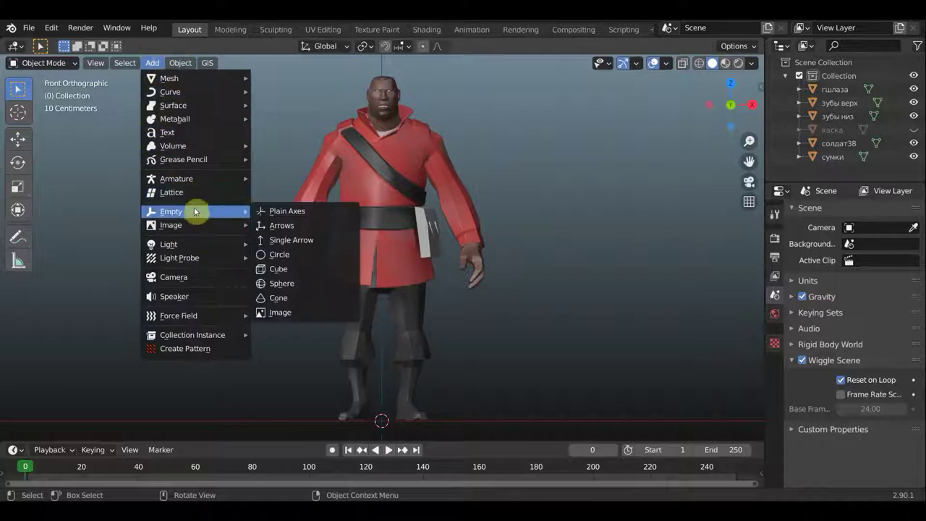
mouse_move(176, 179)
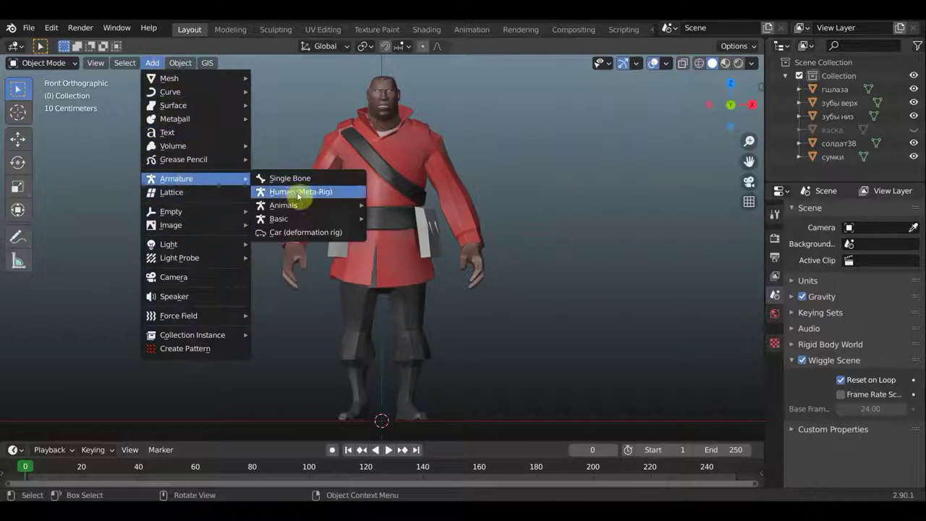
click(288, 191)
ctrl+middle_drag(509, 278, 476, 325)
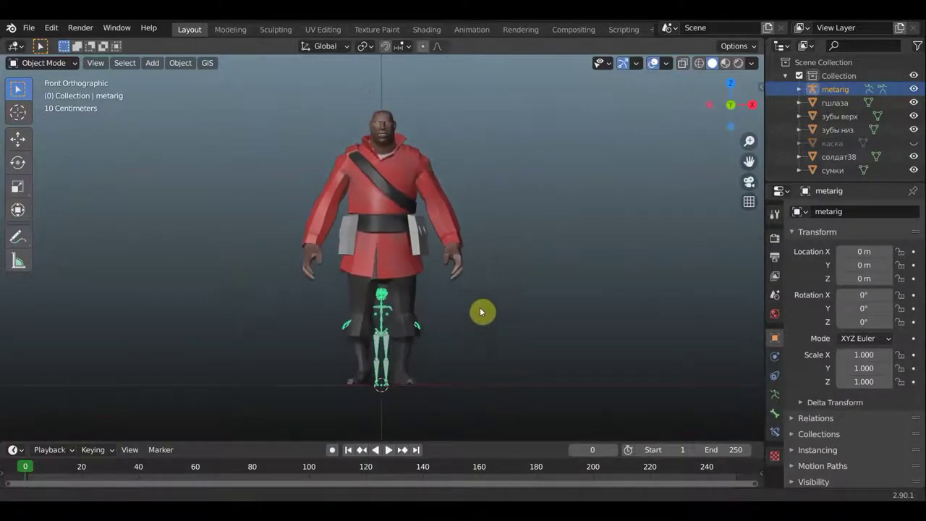
mouse_move(482, 311)
shift+middle_down()
mouse_move(479, 292)
mouse_move(477, 311)
shift+middle_up()
shift+scroll(479, 310, up, 2)
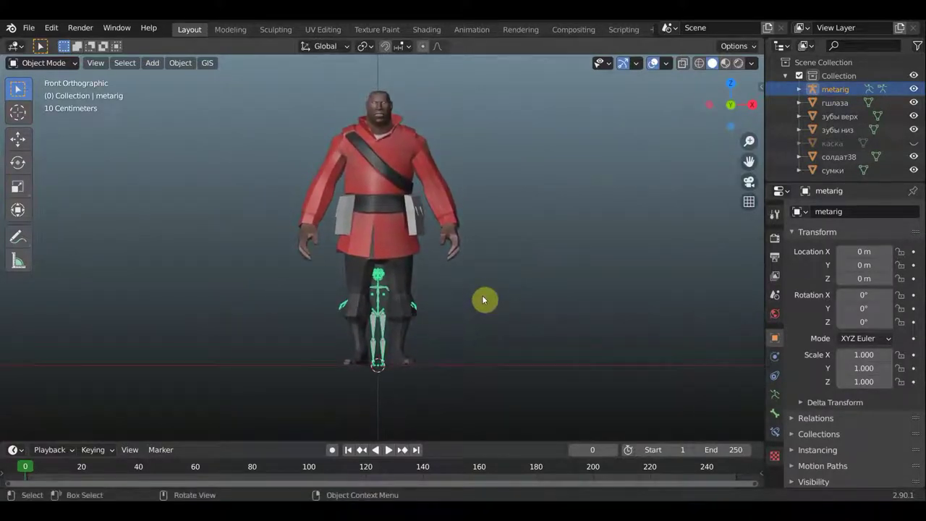
key(s)
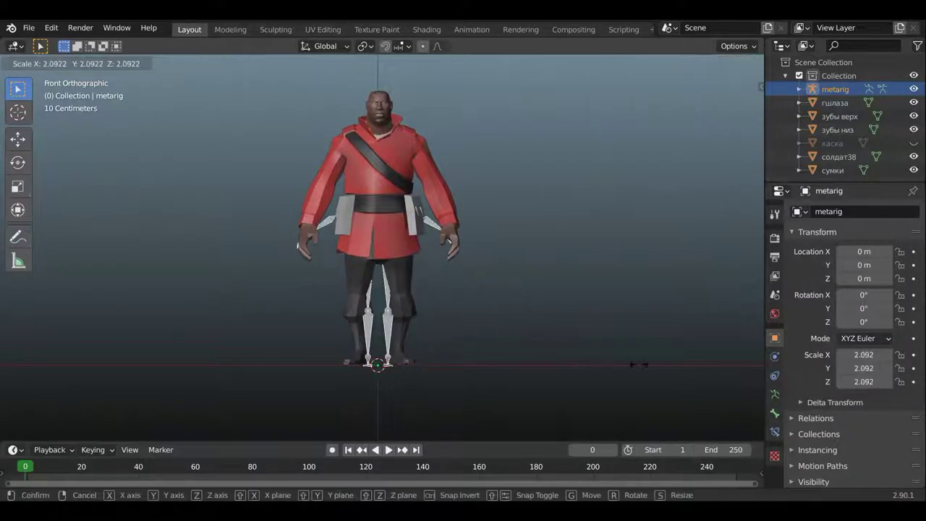
click(729, 371)
middle_drag(584, 306, 443, 313)
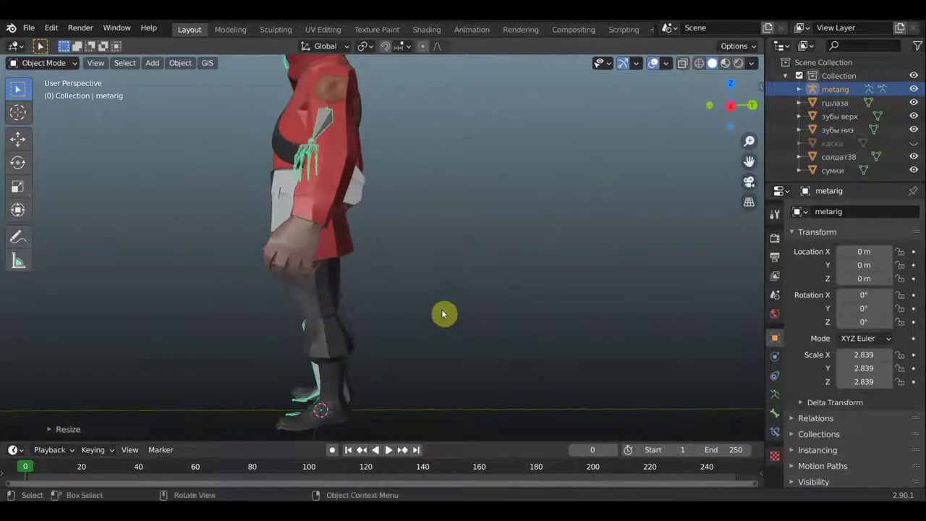
Enable In Front in the armature's Viewport Display so bones show through the mesh.
click(774, 394)
scroll(855, 457, down, 2)
click(841, 450)
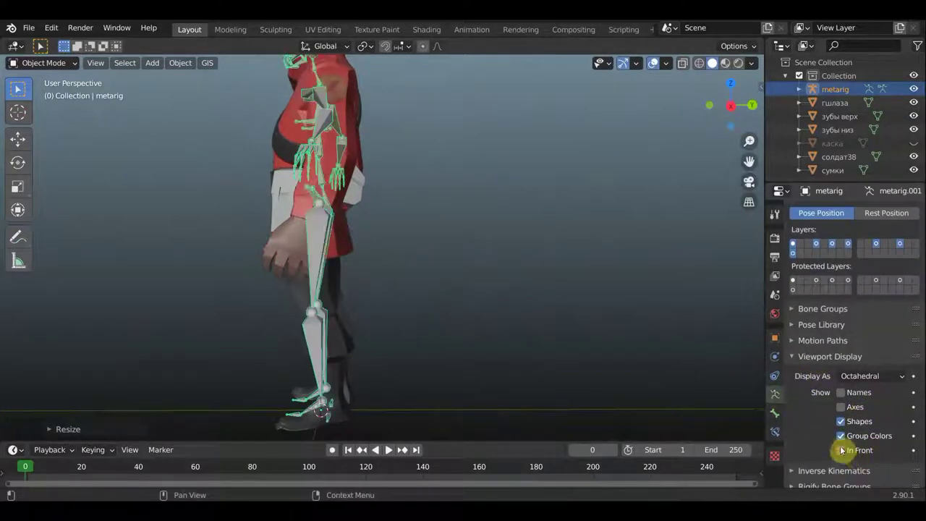
mouse_move(542, 339)
middle_down()
mouse_move(602, 434)
mouse_move(664, 170)
mouse_move(605, 176)
mouse_move(609, 196)
mouse_move(613, 170)
middle_up()
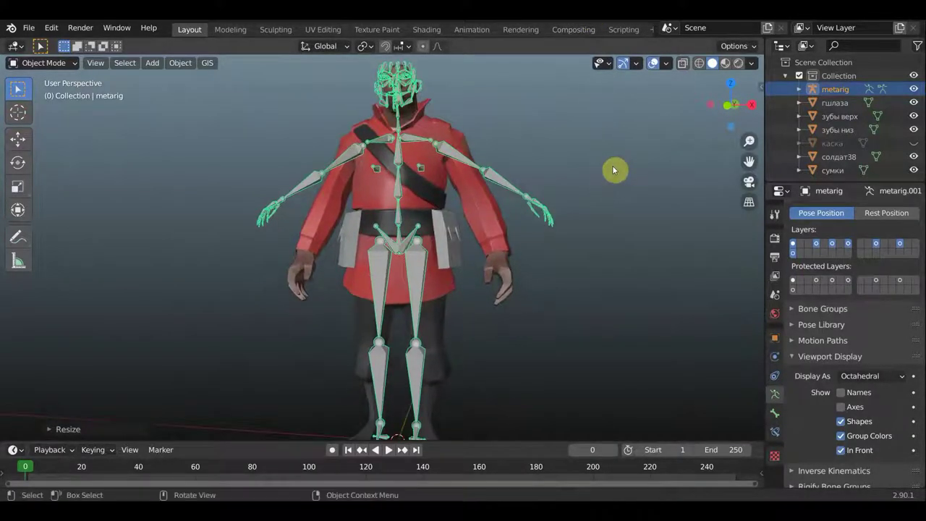
key(KP_1)
scroll(608, 177, down, 1)
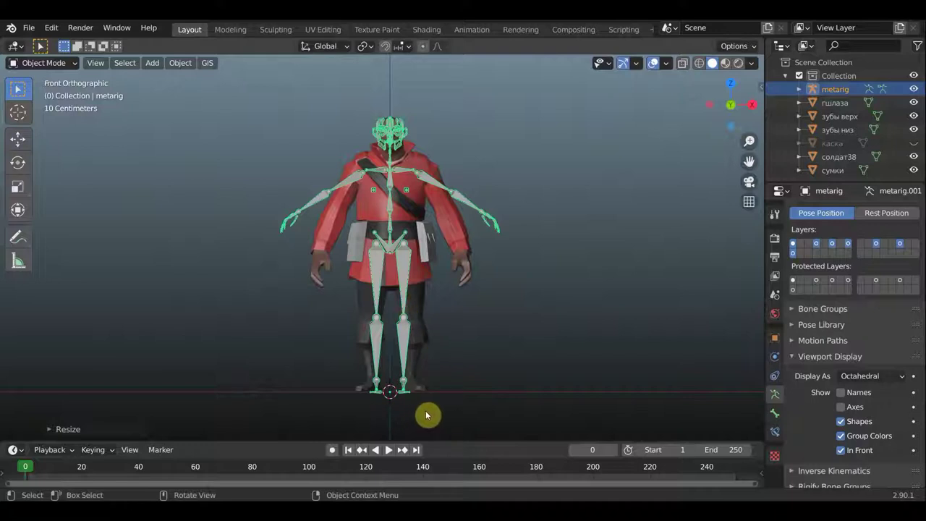
Switch the metarig to Edit Mode, select all bones, and adjust the arm bone selection.
click(58, 66)
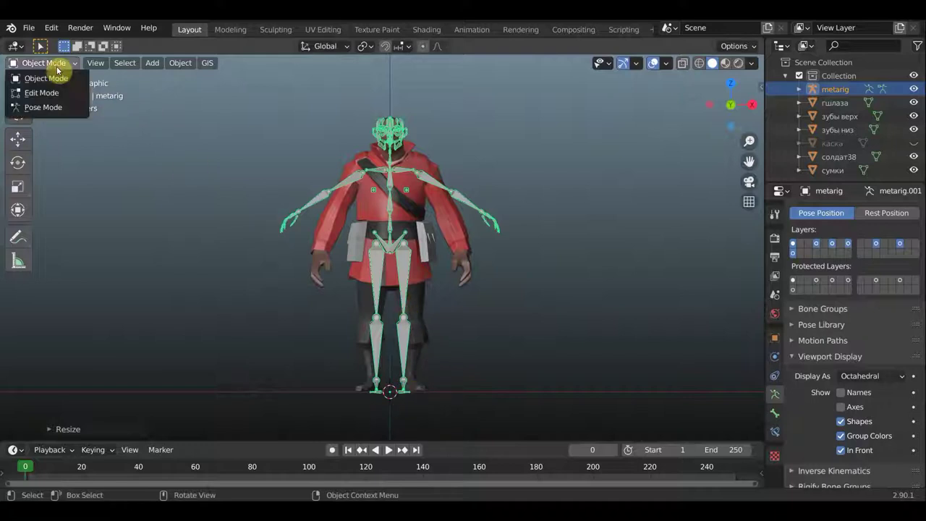
click(46, 93)
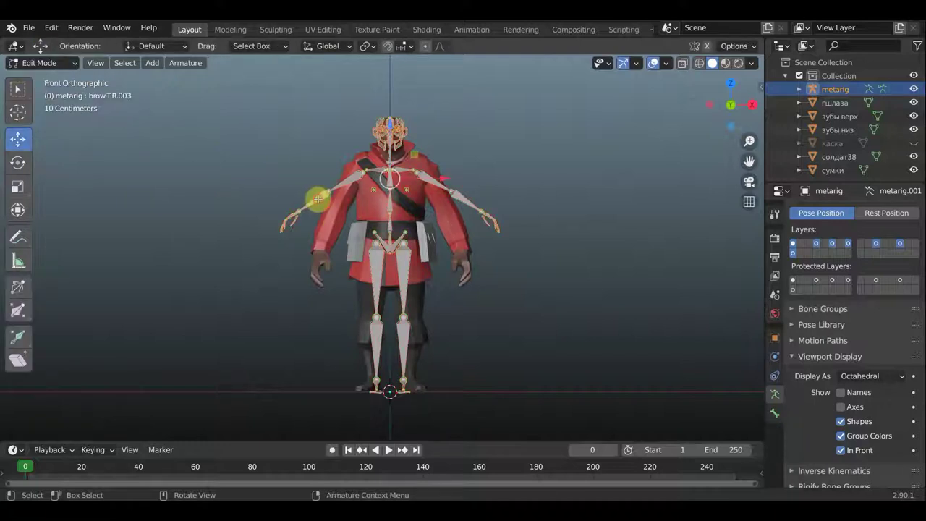
key(a)
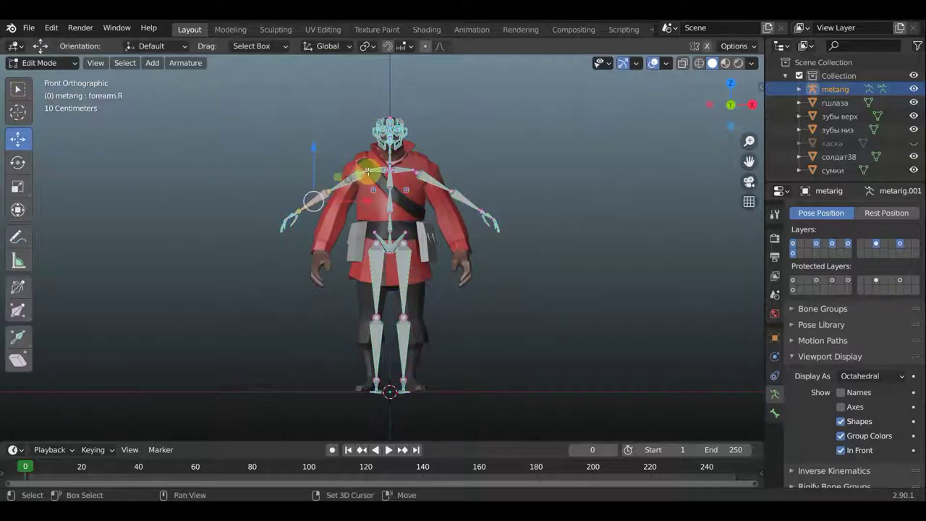
shift+click(379, 169)
shift+click(426, 181)
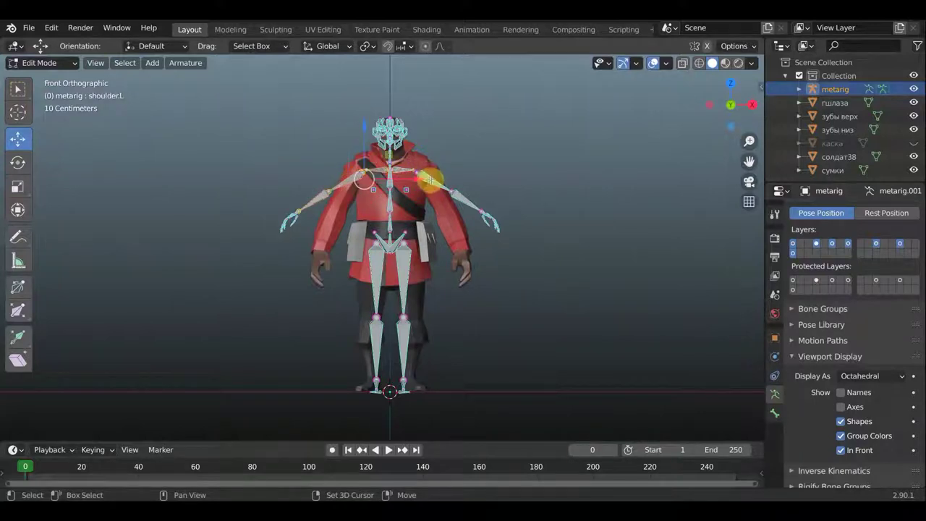
shift+click(460, 197)
shift+click(466, 203)
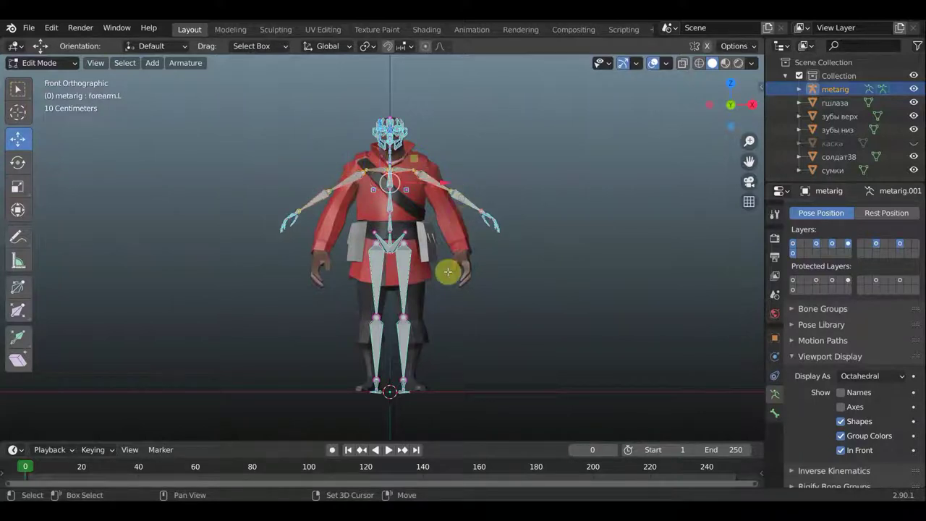
Adjust the leg bone selection and add the neck and spine.004 bones.
mouse_move(422, 425)
mouse_down()
mouse_move(341, 223)
mouse_move(365, 166)
mouse_up()
scroll(483, 113, up, 3)
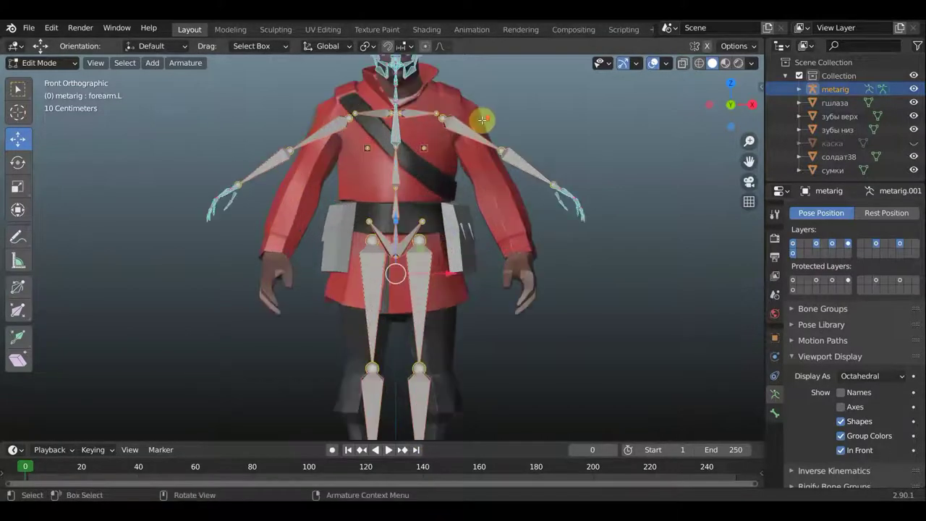
shift+middle_drag(520, 137, 541, 275)
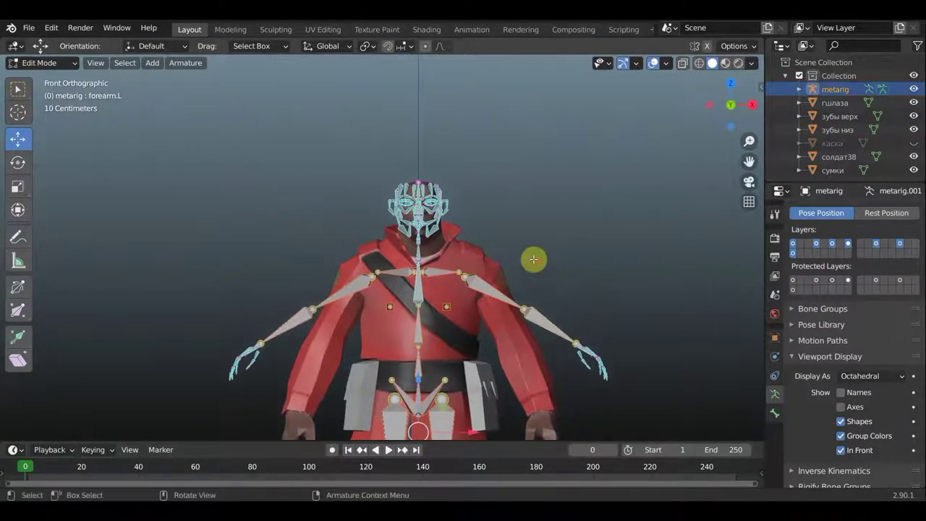
scroll(533, 261, up, 3)
mouse_move(598, 201)
shift+middle_down()
mouse_move(529, 186)
mouse_move(424, 200)
shift+middle_up()
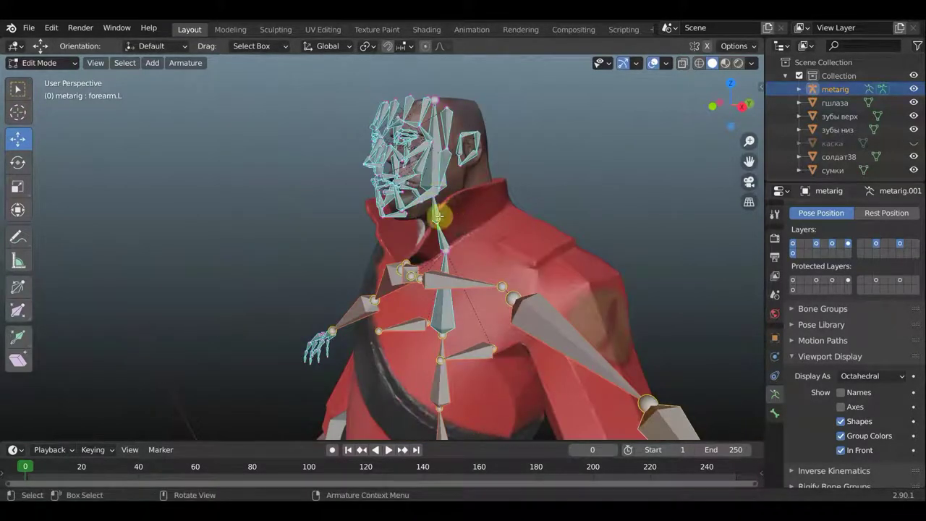
shift+click(439, 217)
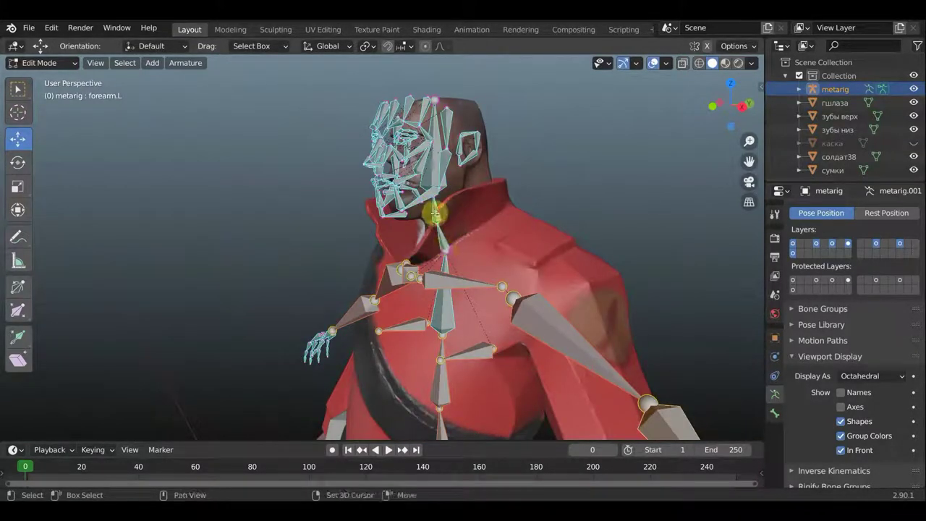
shift+click(443, 306)
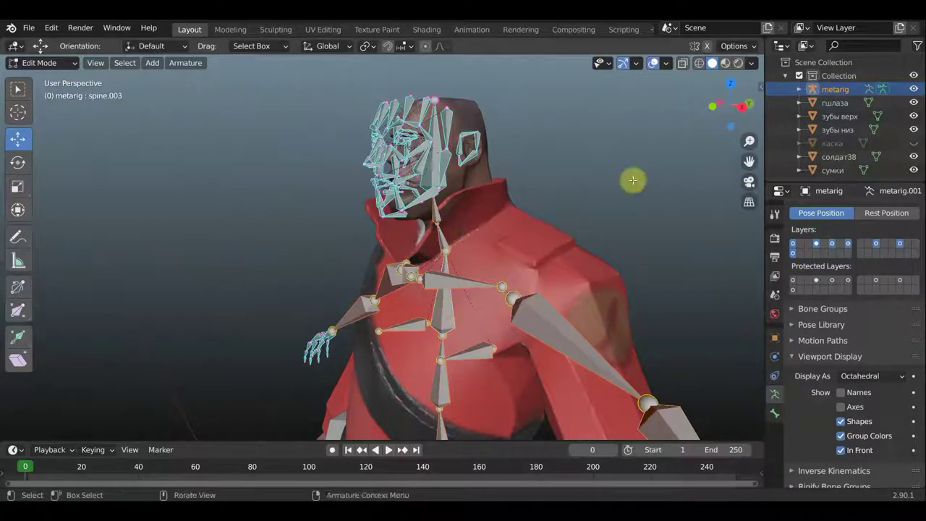
Delete the selected body bones.
key(x)
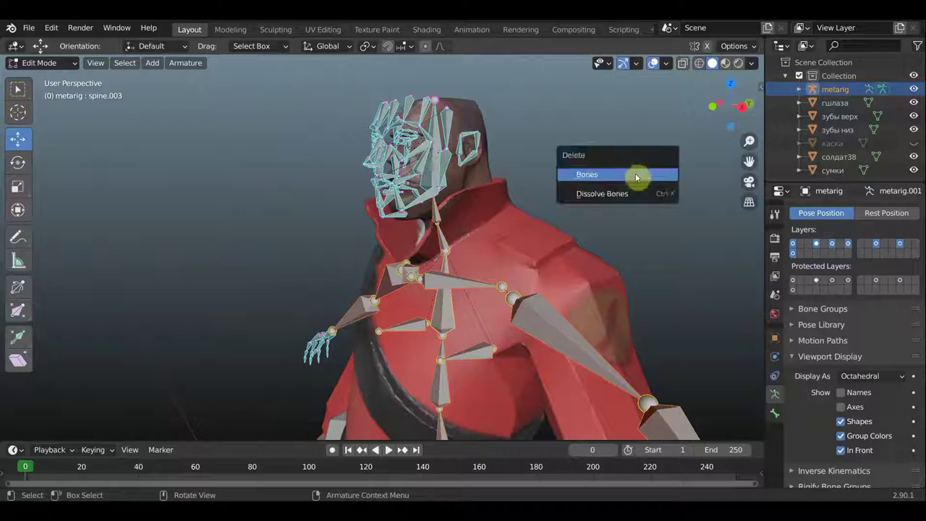
click(612, 176)
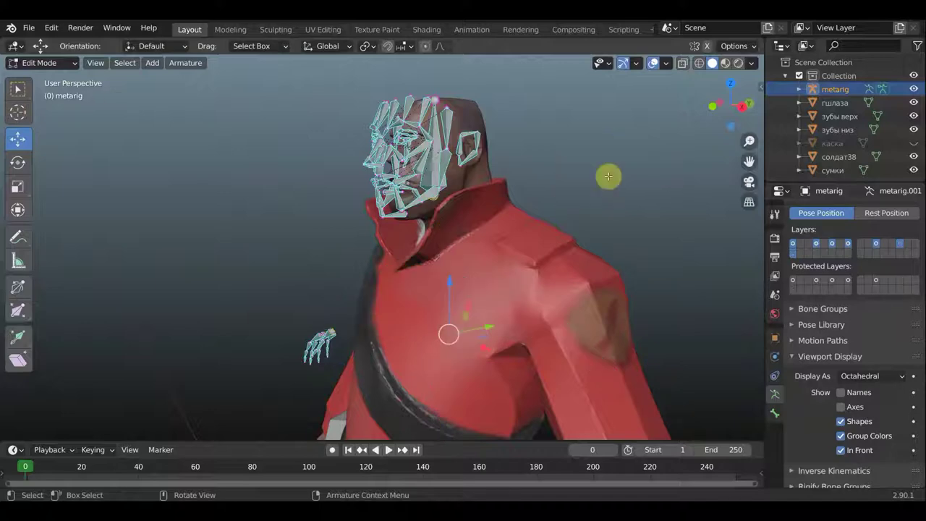
mouse_move(611, 172)
middle_down()
mouse_move(568, 228)
mouse_move(604, 231)
mouse_move(603, 265)
mouse_move(652, 136)
middle_up()
Box-select and delete the left hand's bones, then reframe the character.
drag(241, 162, 337, 267)
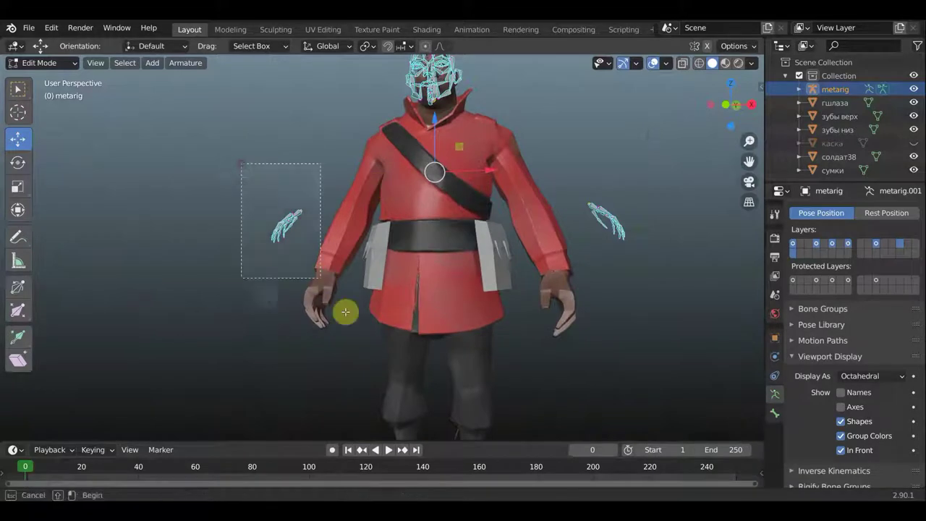
key(x)
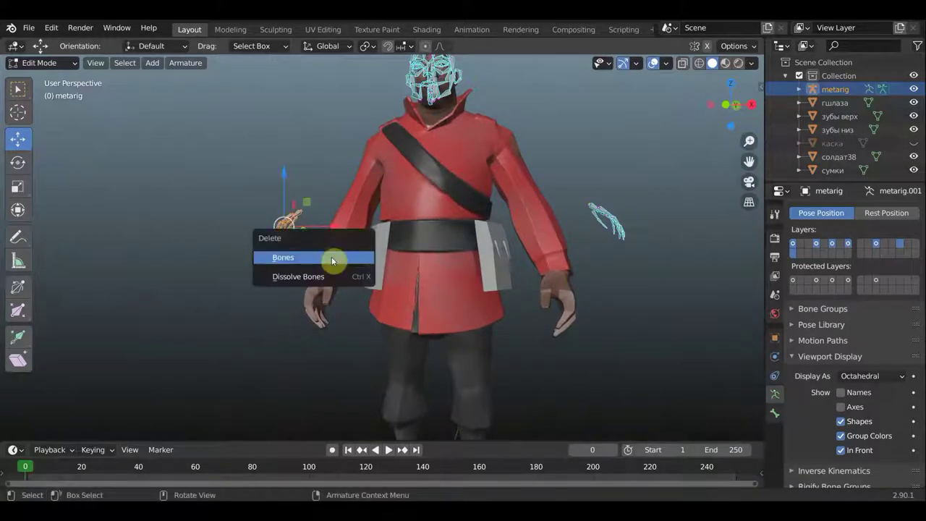
click(332, 260)
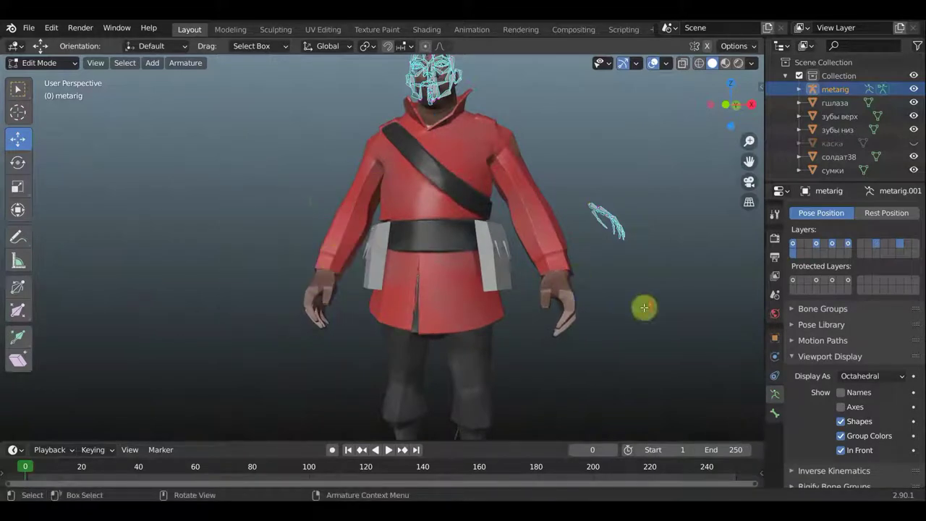
scroll(636, 308, down, 2)
scroll(626, 309, down, 1)
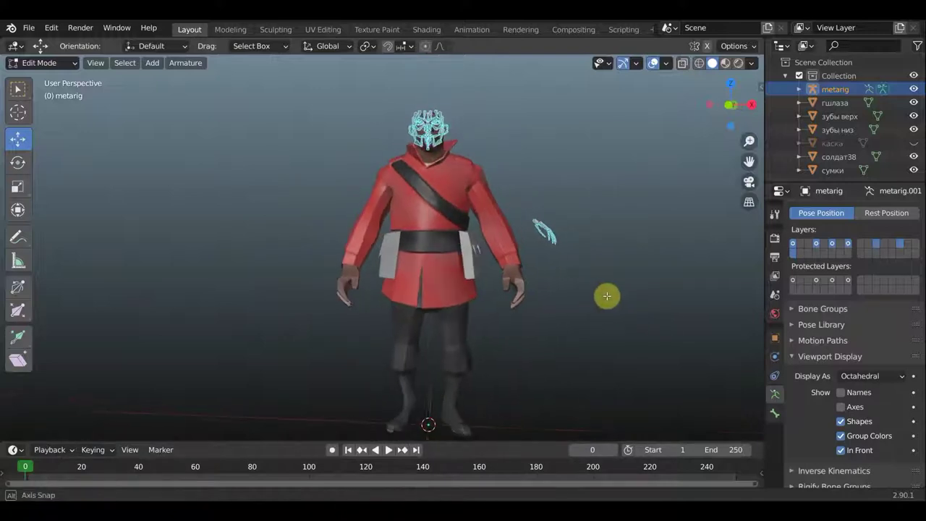
mouse_move(610, 287)
shift+middle_down()
mouse_move(601, 378)
mouse_move(567, 267)
mouse_move(543, 265)
mouse_move(539, 307)
shift+middle_up()
Box-select the face bones and shrink them to fit the head in front view.
scroll(567, 266, up, 4)
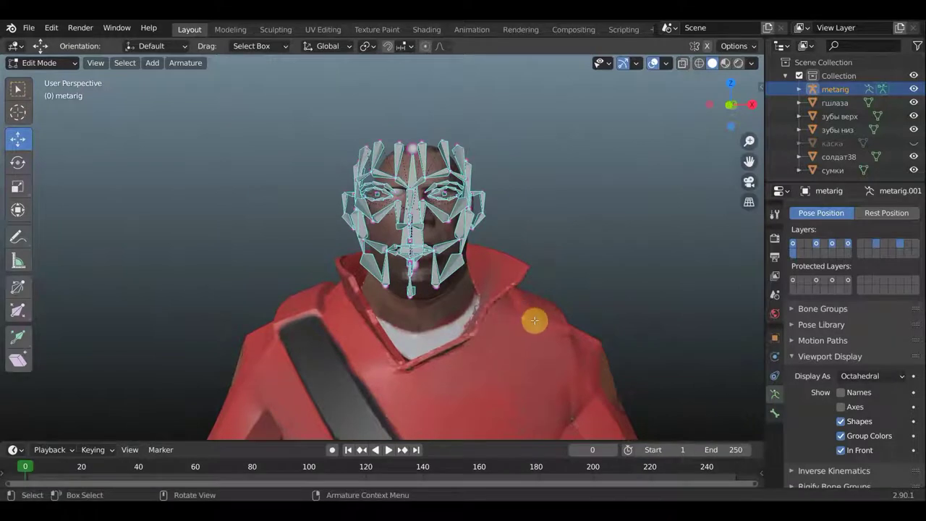
drag(533, 318, 266, 91)
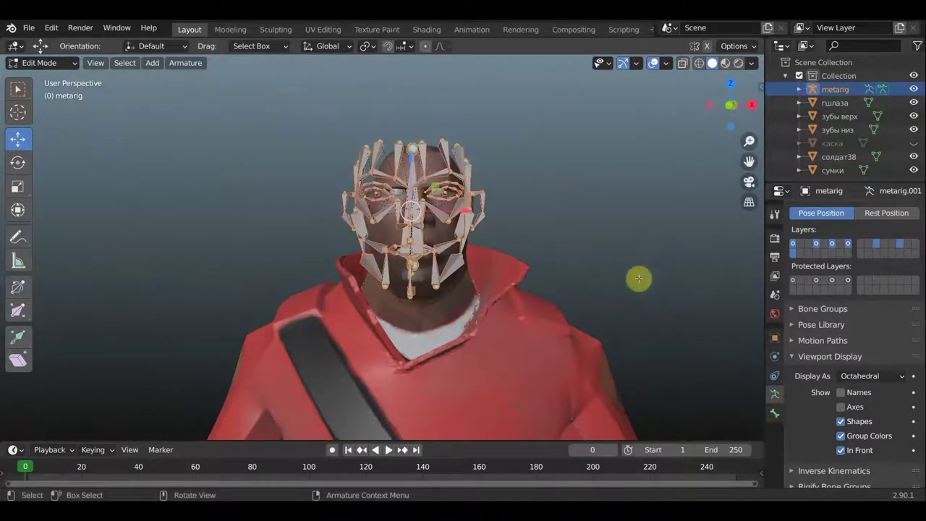
key(KP_1)
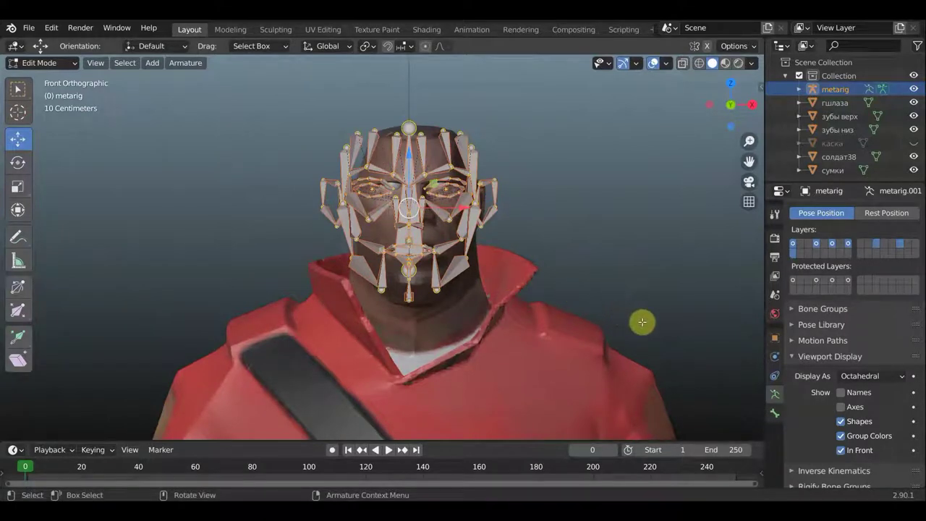
key(s)
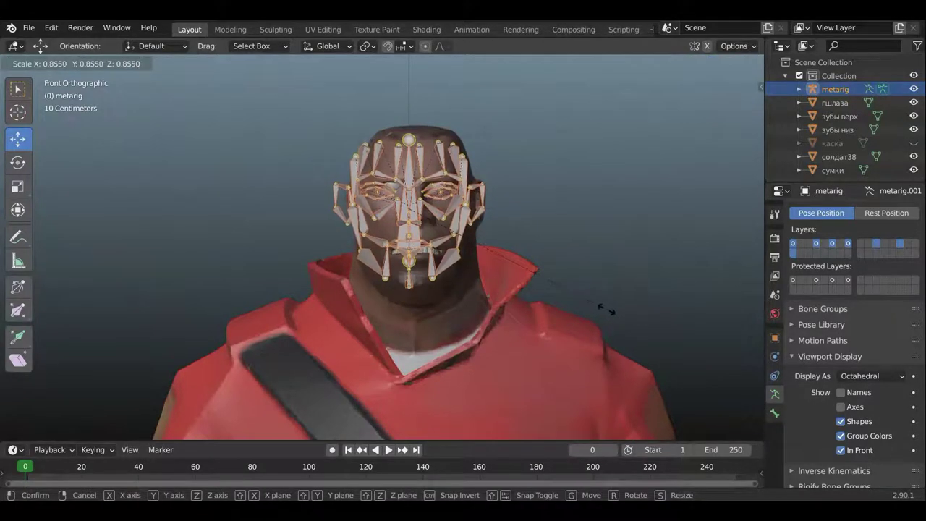
click(592, 300)
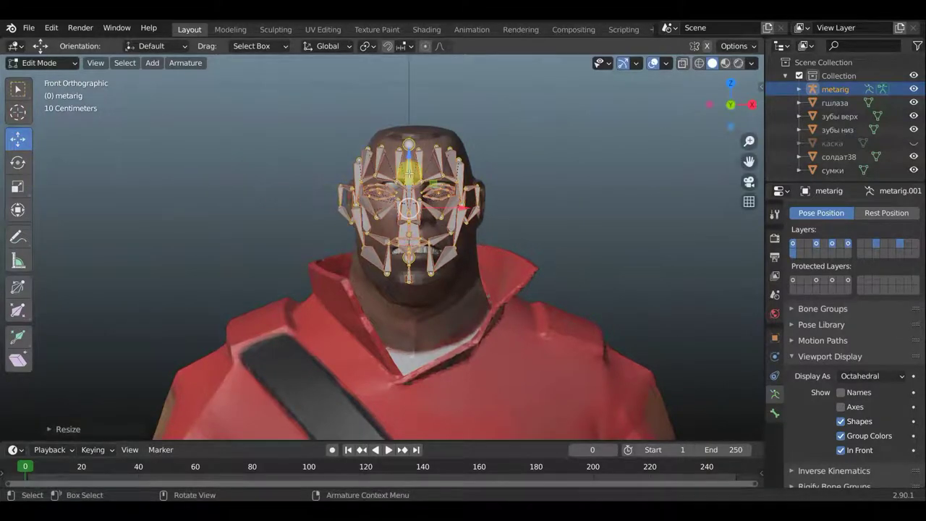
Nudge the face bones slightly down and to the right.
key(g)
click(411, 168)
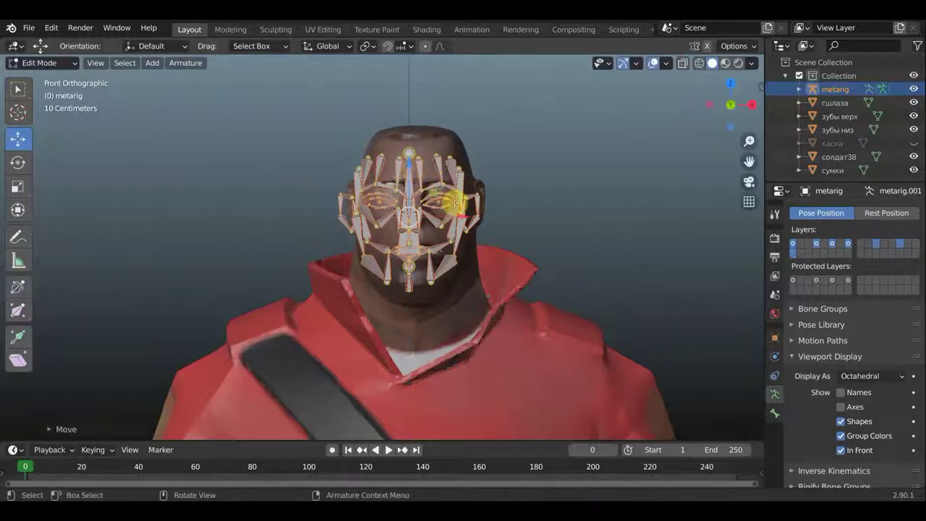
key(g)
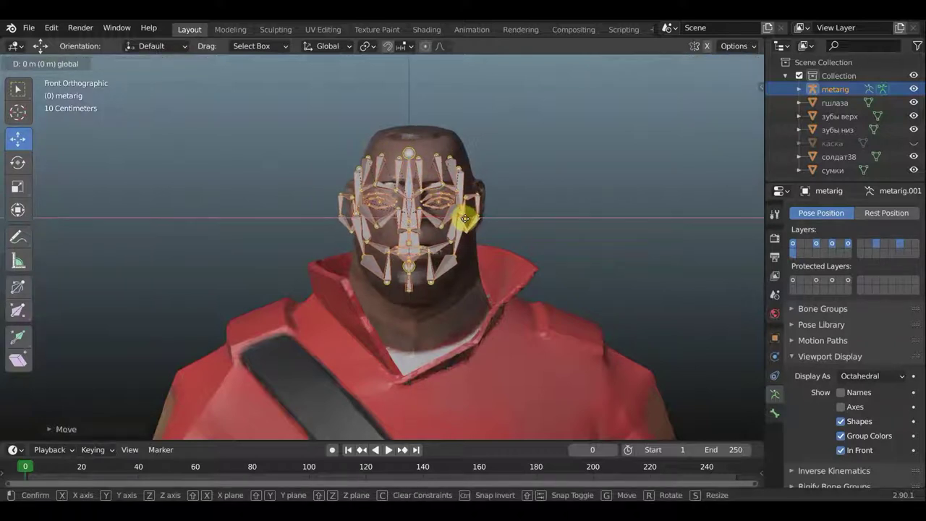
key(Escape)
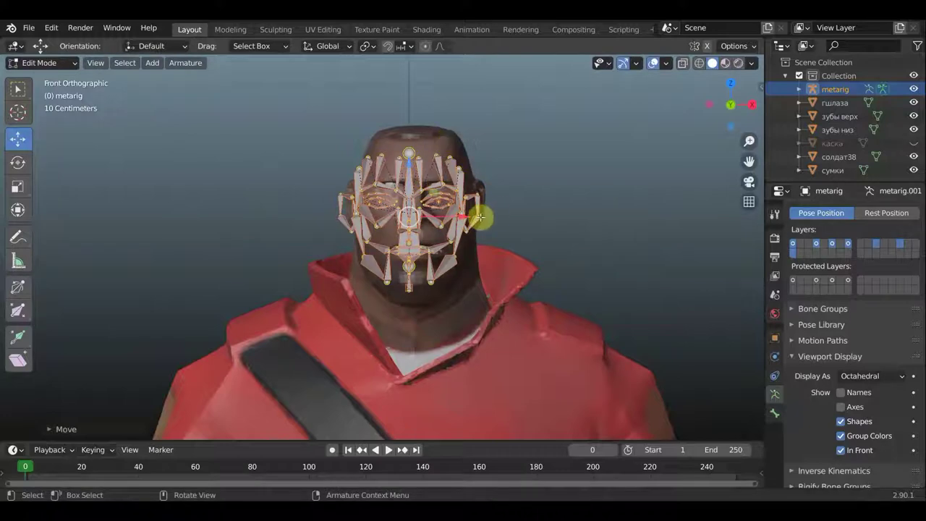
key(g)
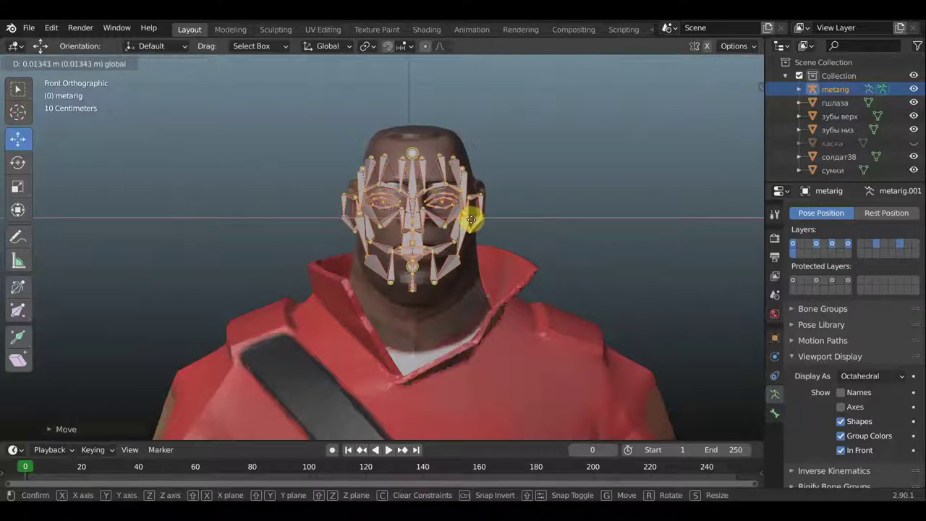
click(605, 206)
From the side, move the face bones forward along Y and up along Z onto the face.
middle_drag(605, 206, 444, 211)
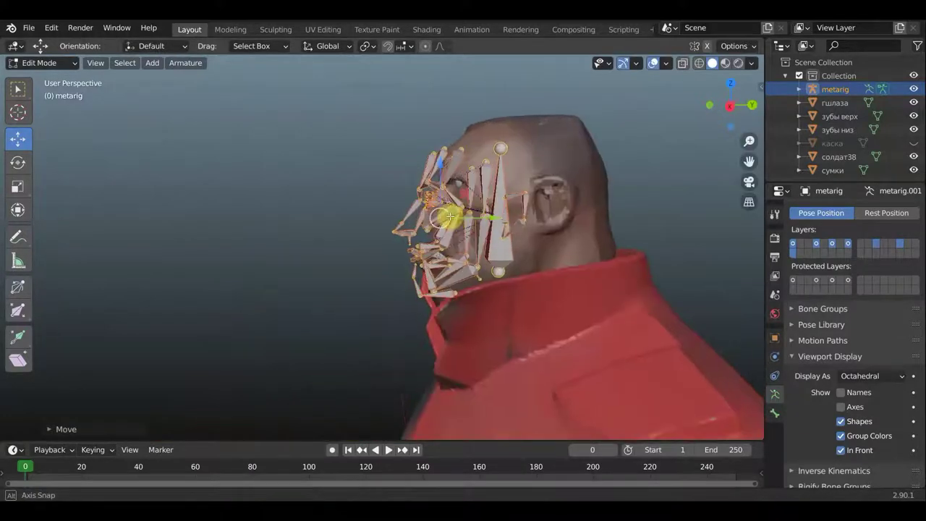
key(g)
key(y)
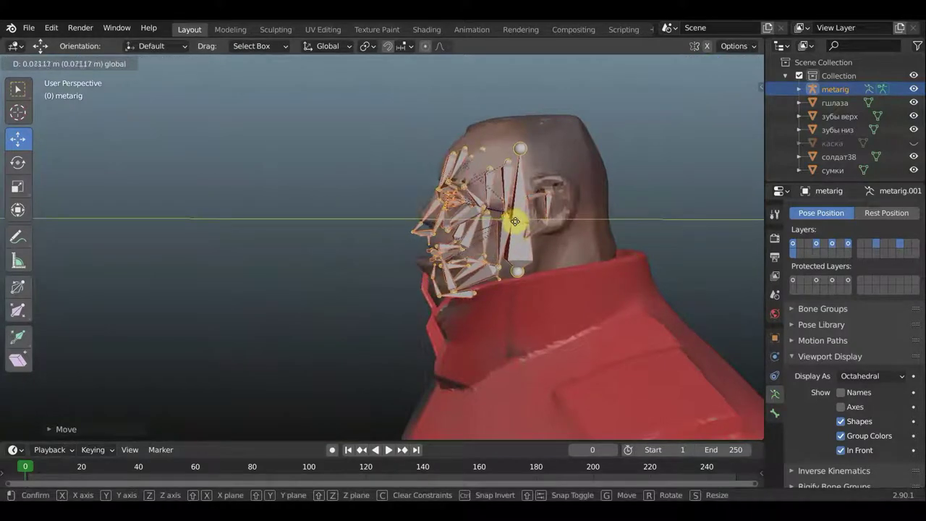
click(512, 217)
key(g)
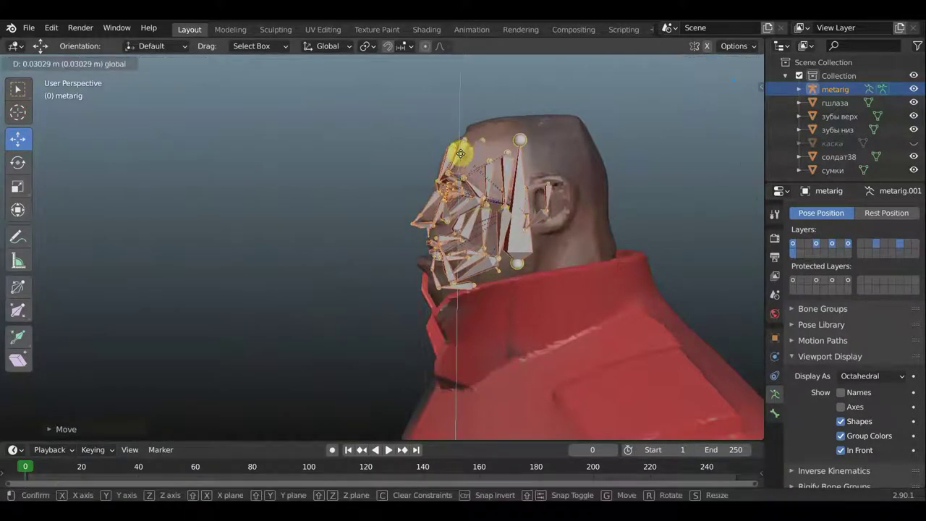
key(z)
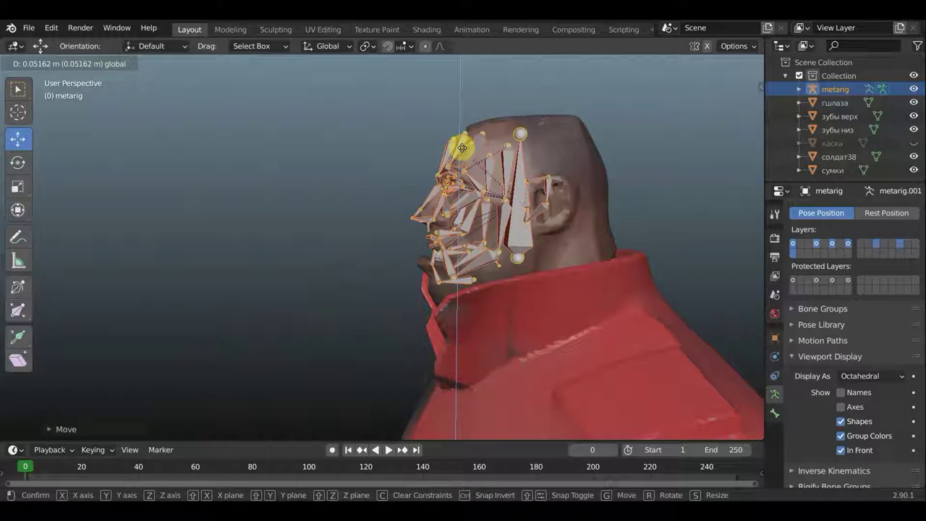
Confirm the face bones' height, then select the left ear bones.
click(461, 147)
mouse_move(462, 147)
middle_down()
mouse_move(482, 161)
mouse_move(265, 166)
mouse_move(444, 159)
mouse_move(521, 167)
middle_up()
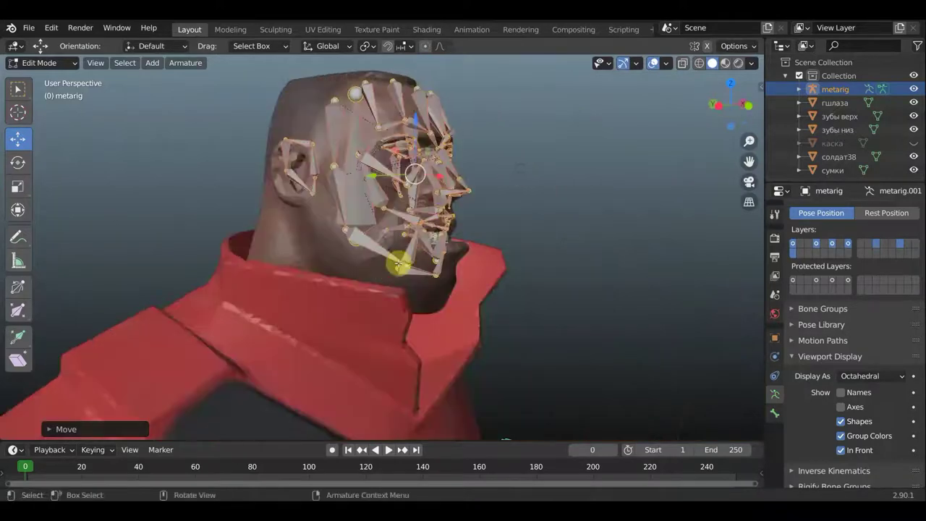
mouse_move(448, 250)
middle_down()
mouse_move(489, 263)
mouse_move(451, 263)
middle_up()
mouse_move(297, 199)
middle_down()
mouse_move(351, 178)
mouse_move(274, 193)
mouse_move(215, 192)
mouse_move(213, 182)
middle_up()
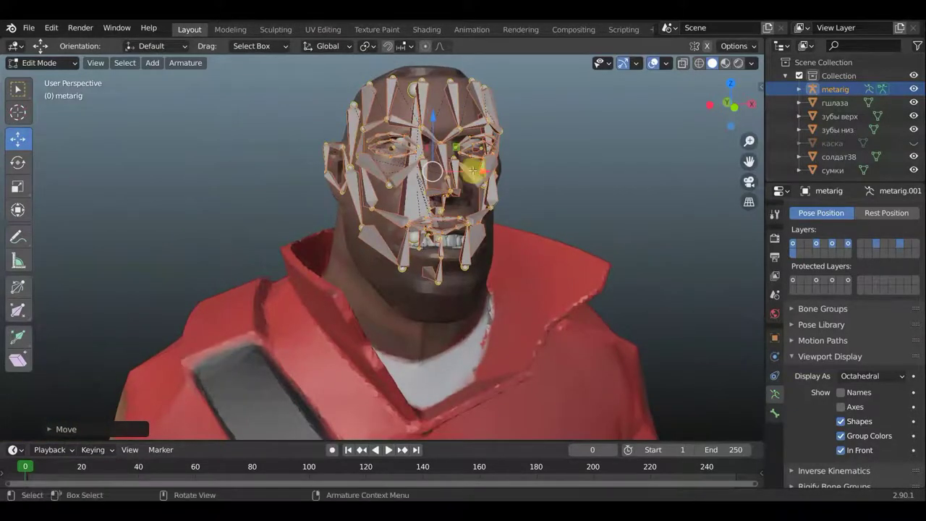
mouse_move(471, 166)
middle_down()
mouse_move(410, 176)
mouse_move(548, 148)
mouse_move(479, 145)
mouse_move(513, 133)
middle_up()
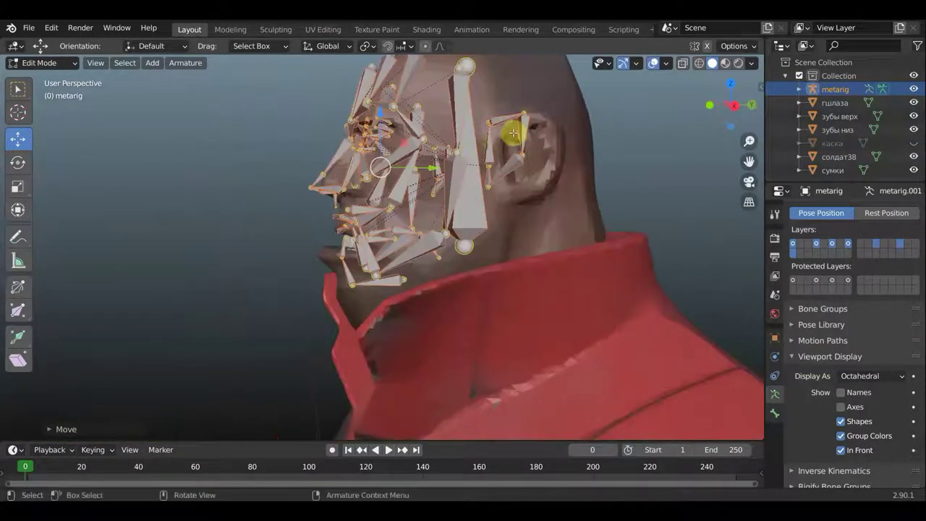
click(501, 133)
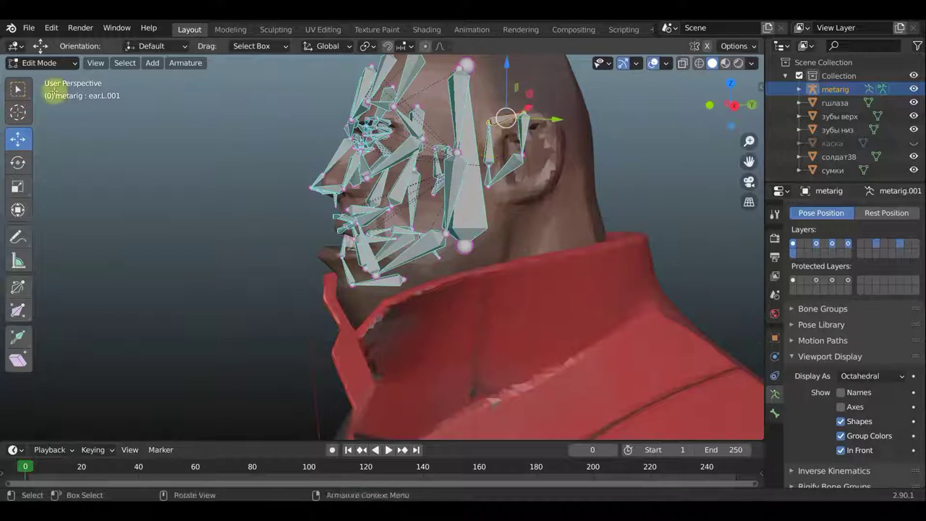
click(18, 88)
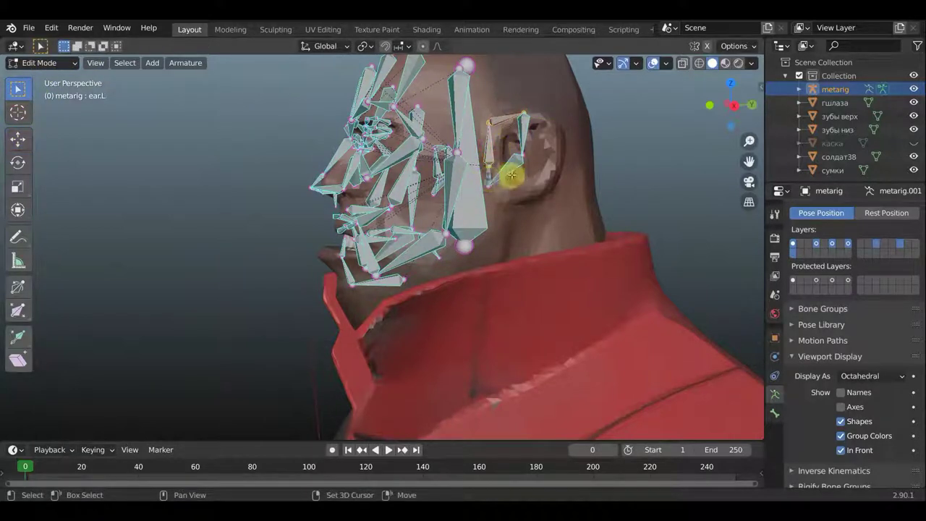
click(526, 149)
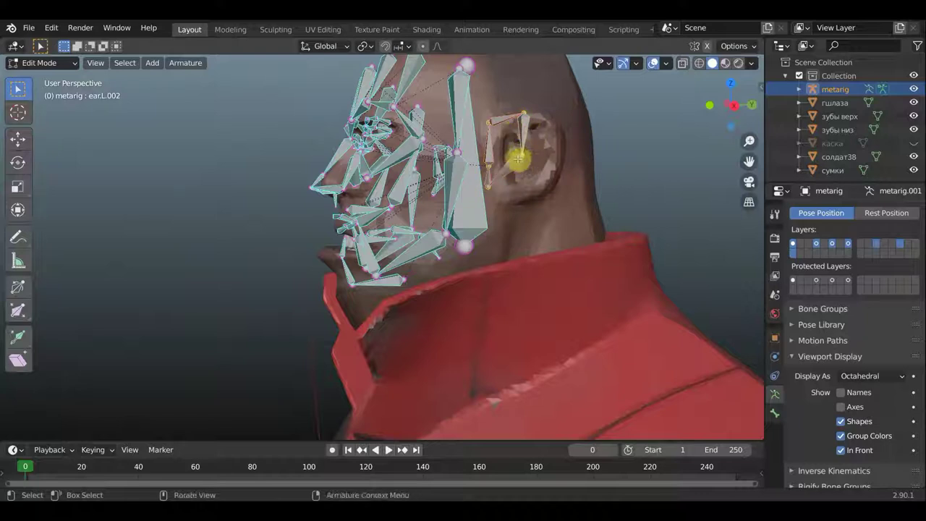
In Right Ortho view, move and enlarge the ear bones to fit the soldier's ear.
key(KP_3)
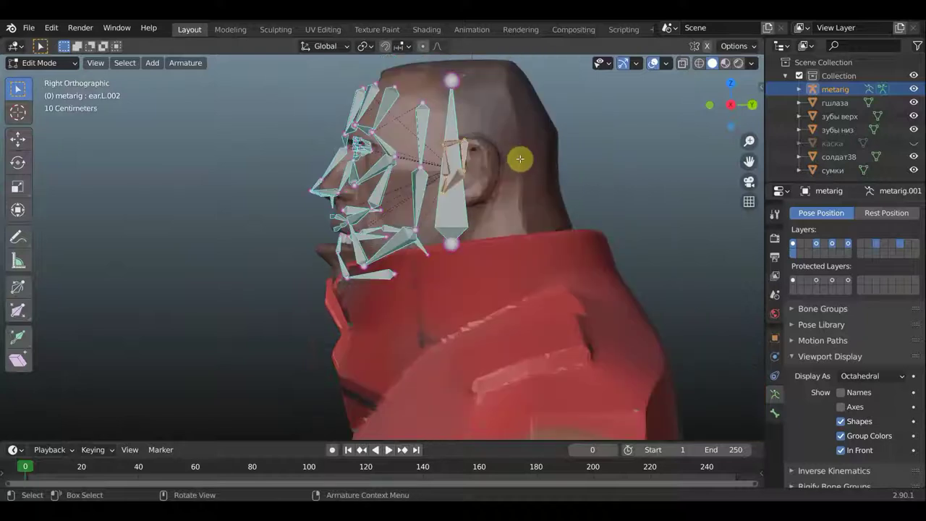
key(g)
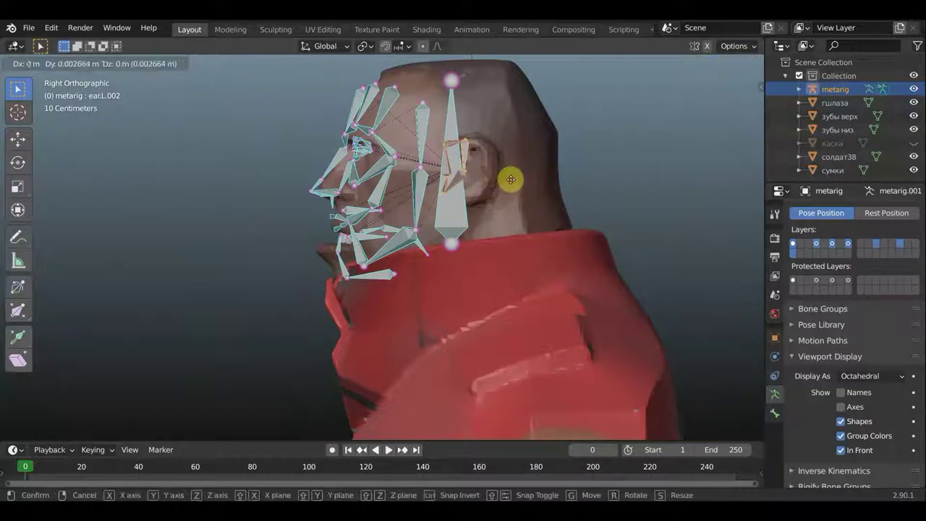
click(521, 178)
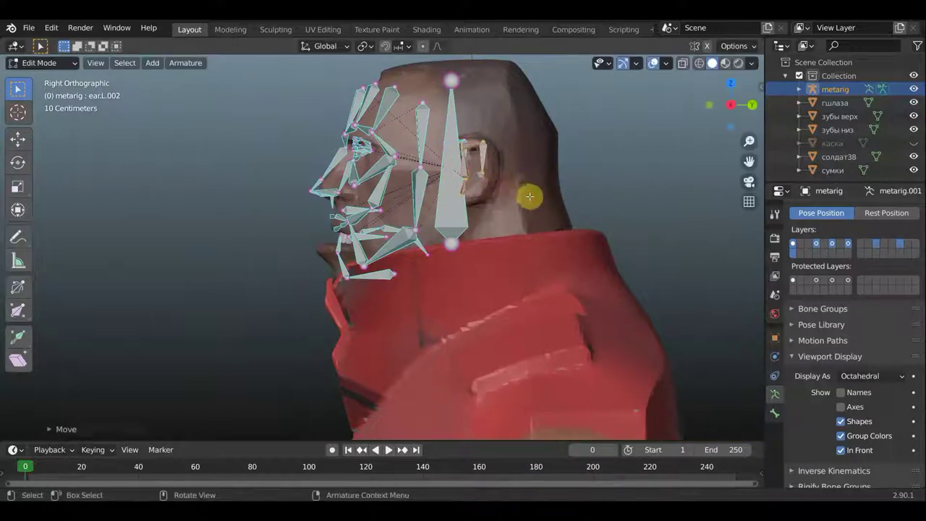
key(s)
click(551, 213)
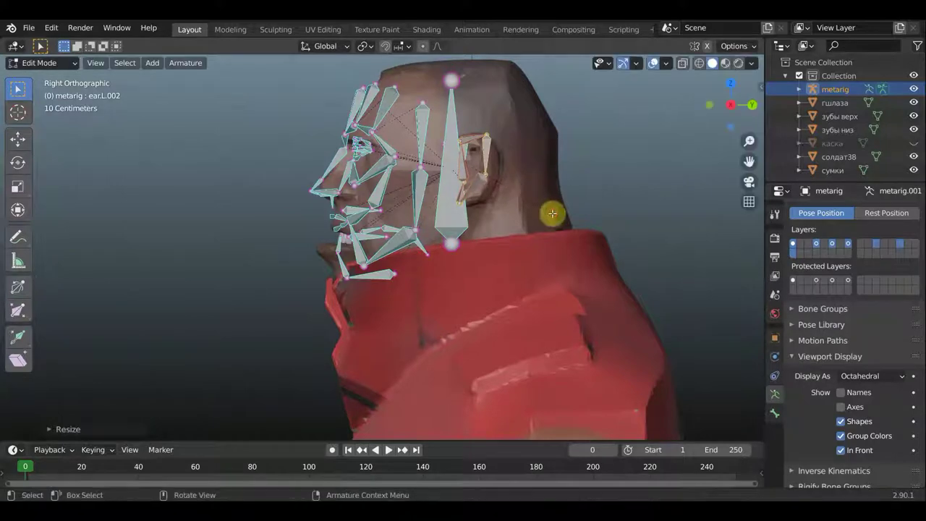
key(g)
click(542, 208)
mouse_move(541, 209)
middle_down()
mouse_move(400, 239)
mouse_move(392, 259)
mouse_move(409, 289)
mouse_move(528, 320)
mouse_move(552, 316)
mouse_move(633, 246)
mouse_move(593, 240)
mouse_move(519, 182)
mouse_move(543, 181)
mouse_move(495, 181)
middle_up()
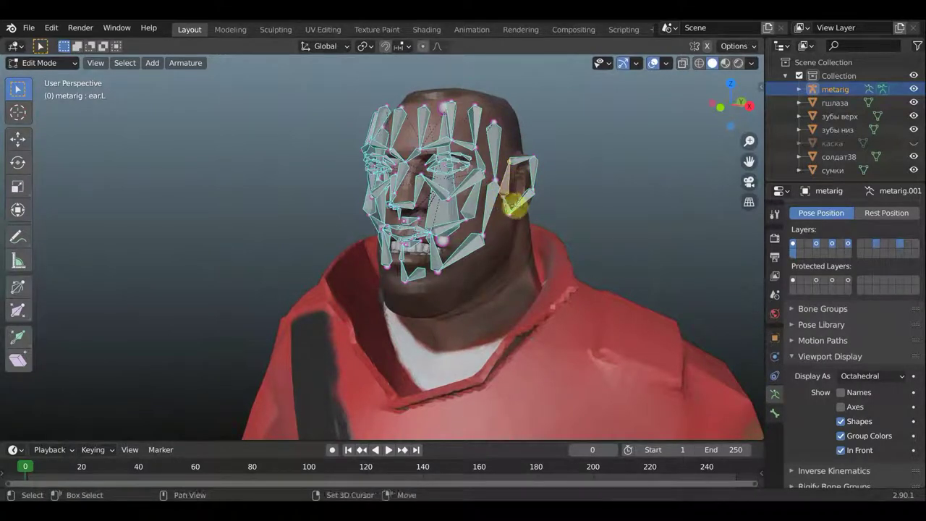
Reposition ear.L.004 onto the lower ear, checking from front and three-quarter views.
shift+click(512, 205)
middle_drag(512, 204, 558, 200)
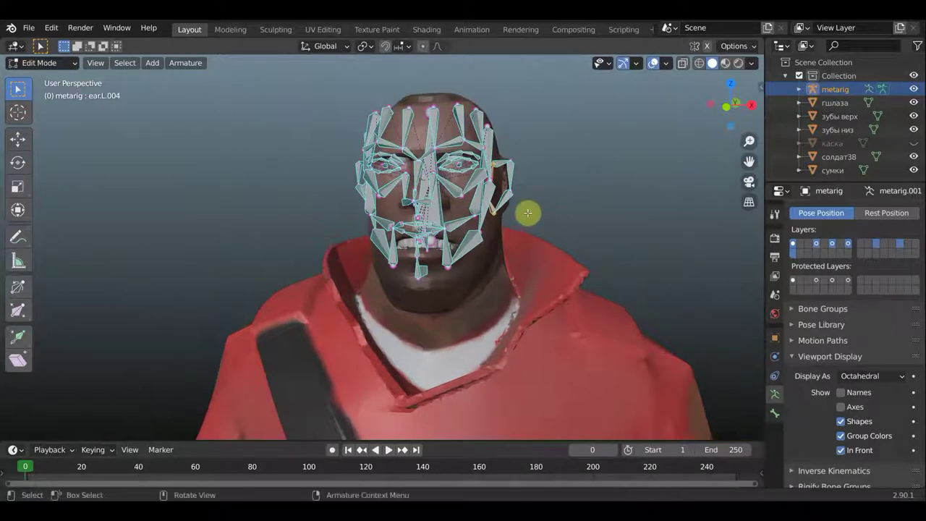
key(g)
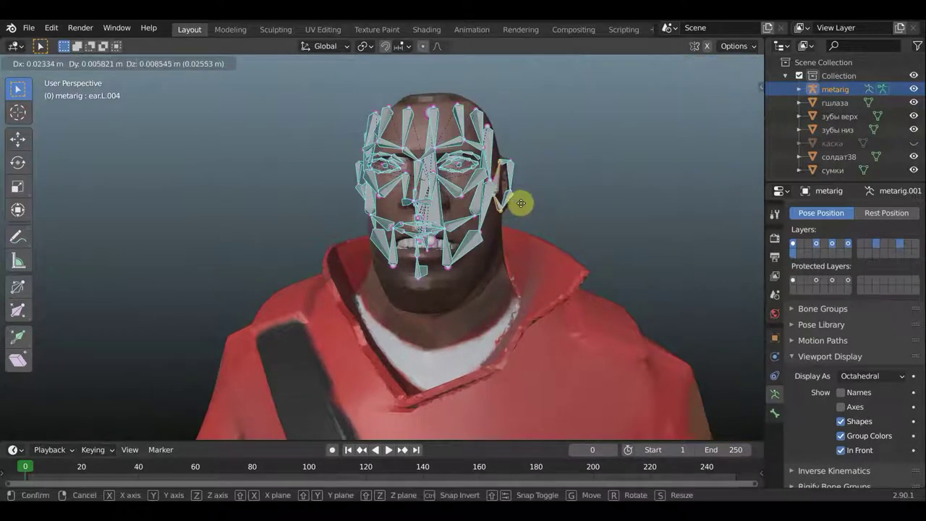
click(521, 203)
middle_drag(533, 209, 471, 212)
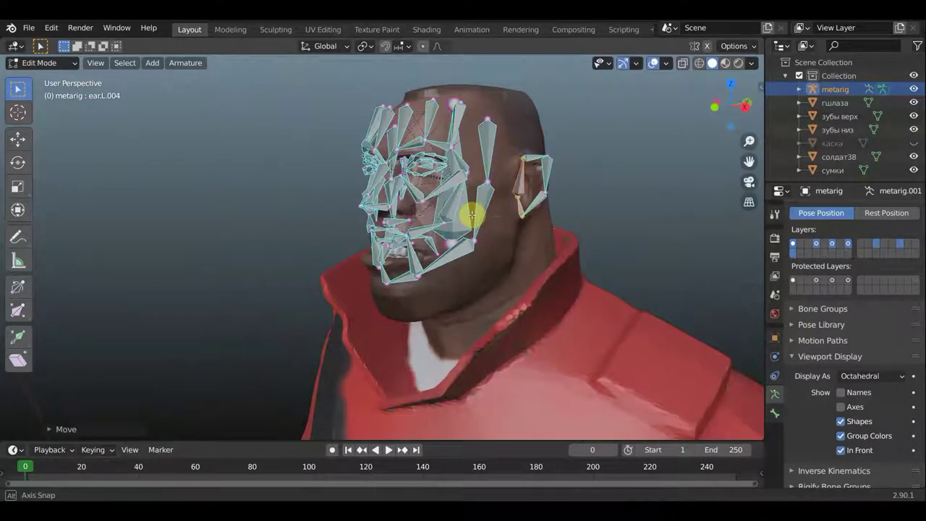
key(g)
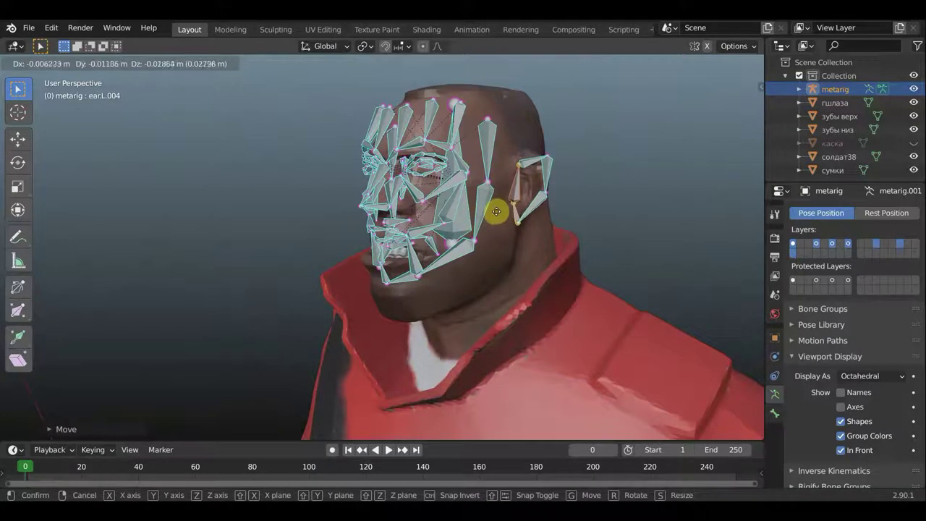
click(496, 211)
middle_drag(548, 227, 563, 232)
click(518, 230)
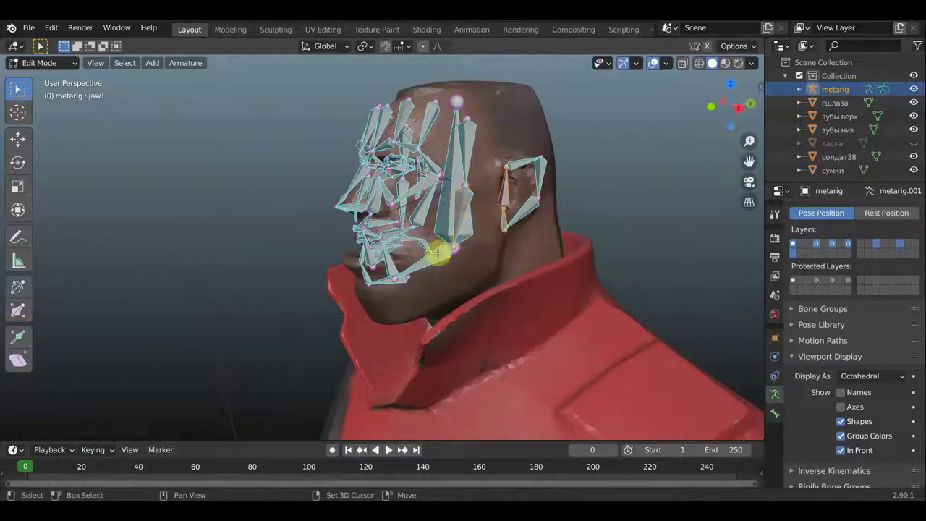
Select jaw.L.001 and box-select the rest of the left jaw bones.
click(419, 270)
middle_drag(424, 270, 524, 270)
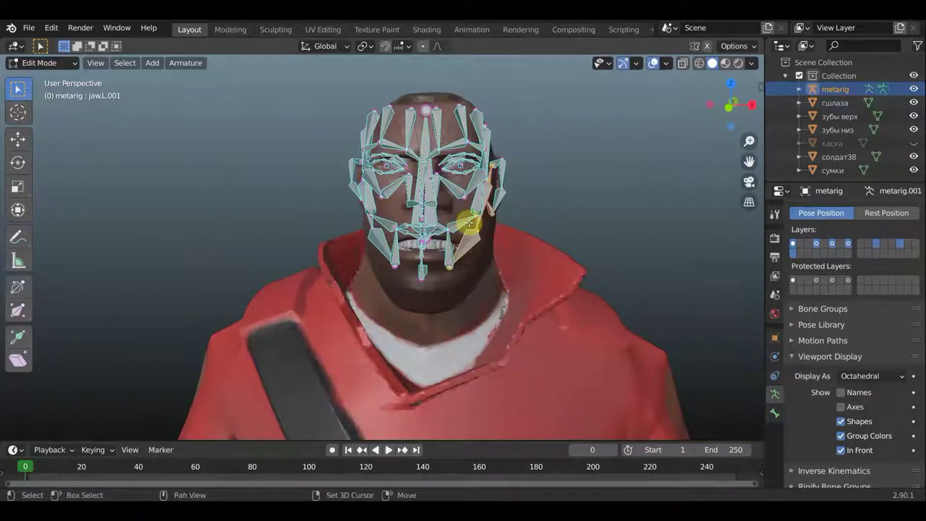
mouse_move(489, 286)
mouse_down()
mouse_move(391, 246)
mouse_move(369, 221)
mouse_up()
middle_drag(448, 245, 365, 230)
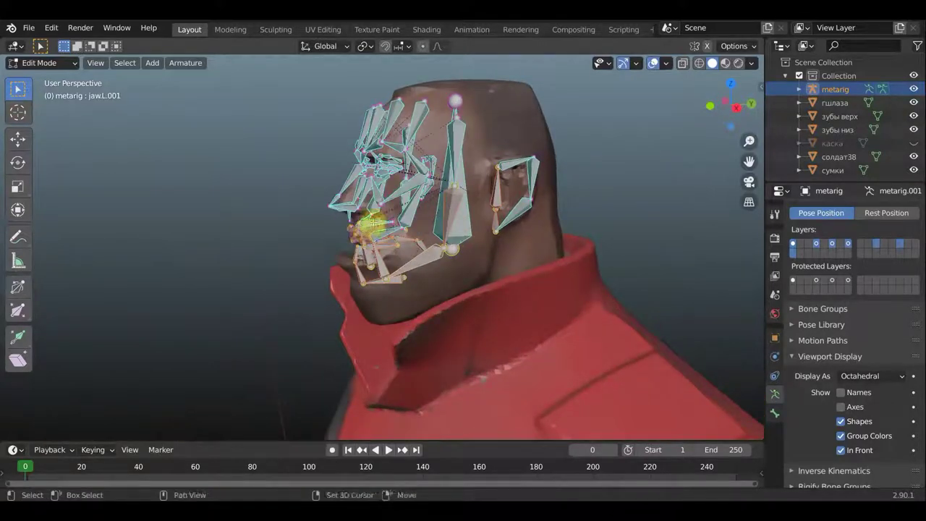
Select teeth.T and both cheek.B bones, then move them about 5 cm lower in Right Ortho view.
shift+click(388, 226)
middle_drag(387, 226, 450, 227)
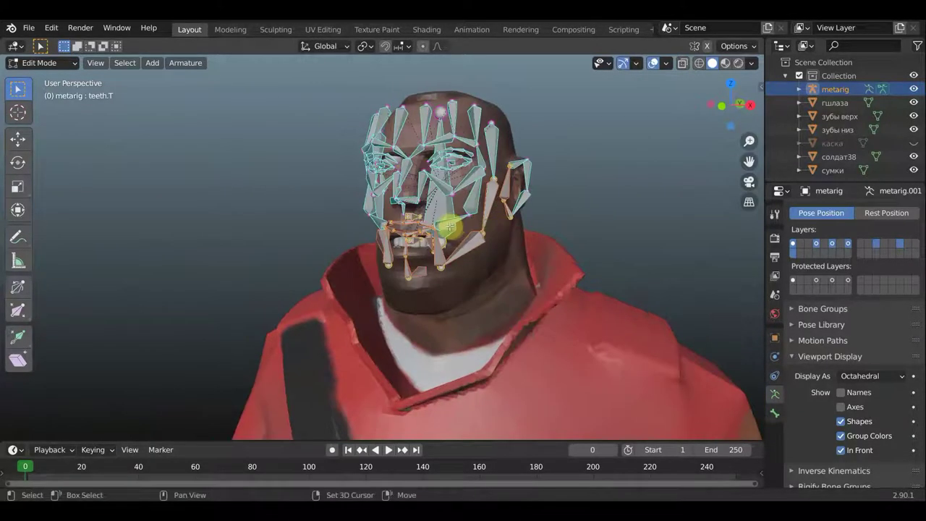
shift+click(474, 242)
middle_drag(477, 244, 494, 244)
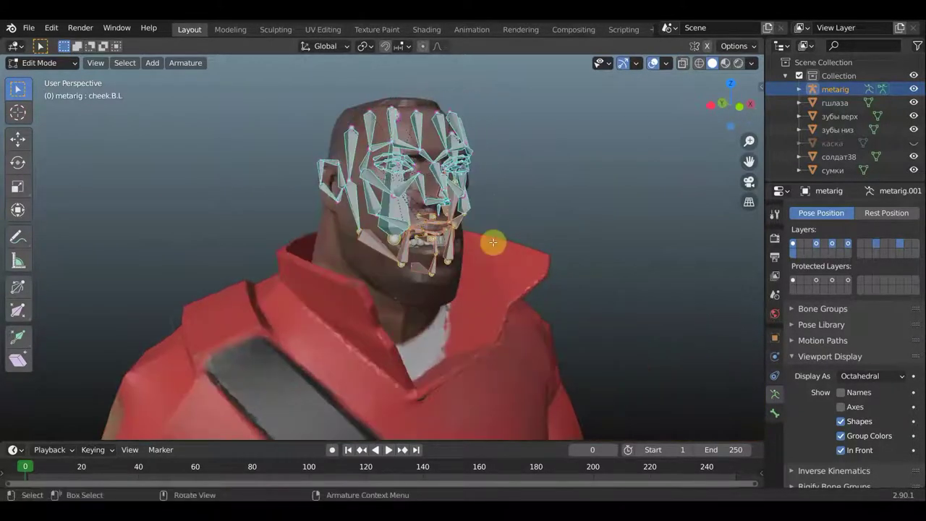
shift+click(401, 227)
mouse_move(401, 227)
middle_down()
mouse_move(408, 237)
mouse_move(234, 227)
middle_up()
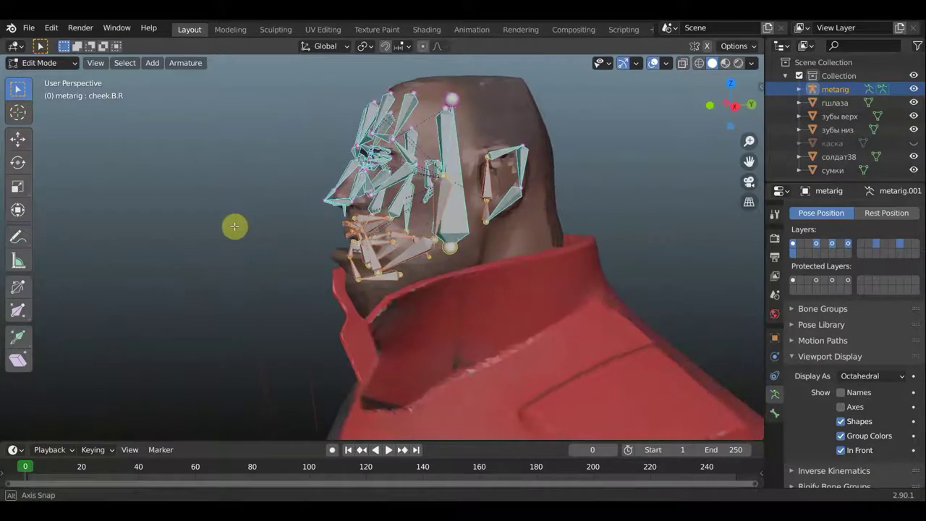
key(KP_3)
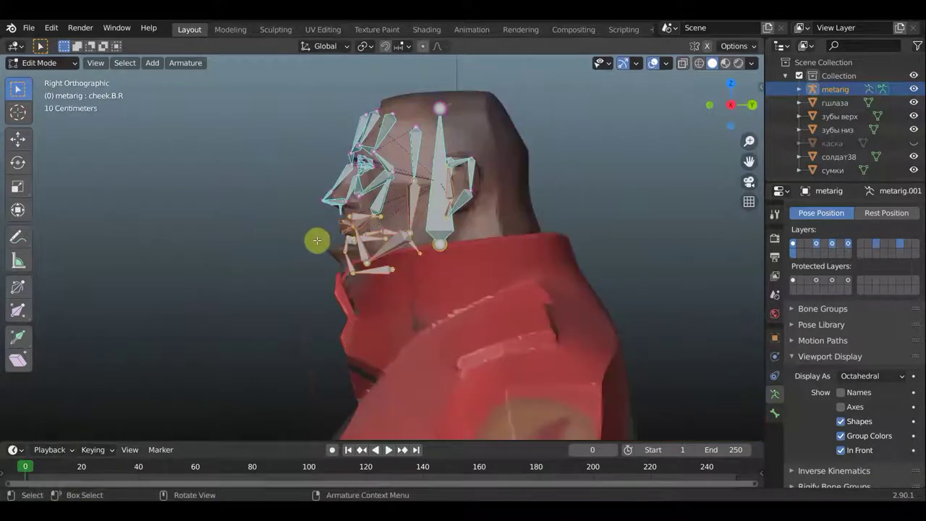
key(g)
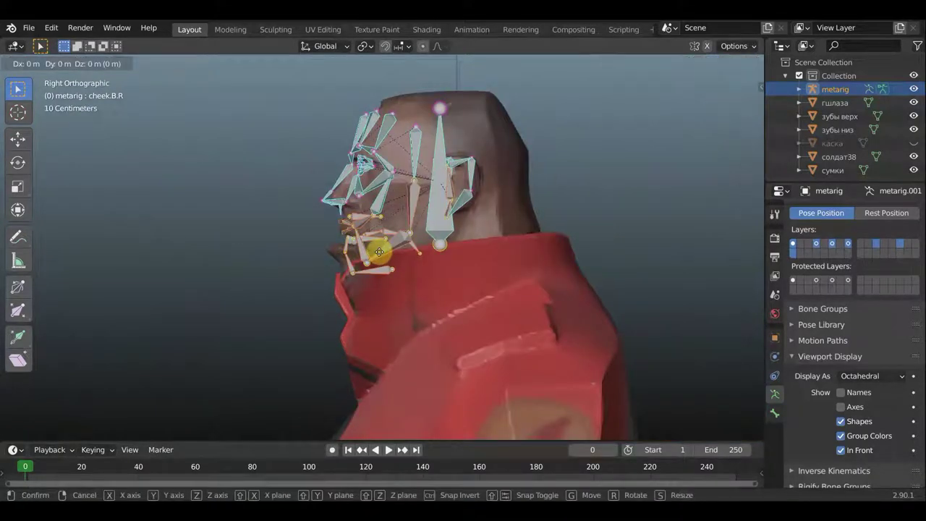
click(378, 266)
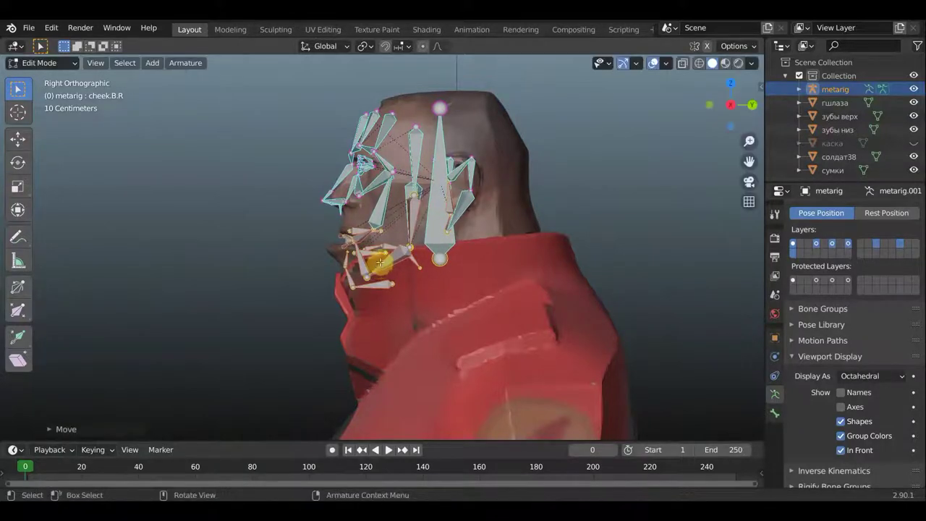
middle_drag(378, 266, 534, 254)
Select the lip.T upper-lip bones on both sides of the mouth.
scroll(497, 253, up, 3)
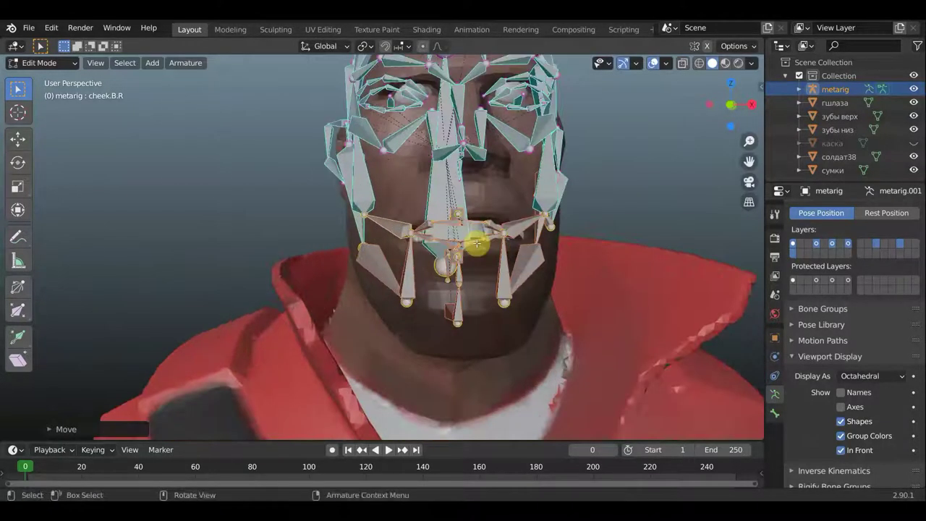
scroll(473, 244, down, 1)
key(KP_1)
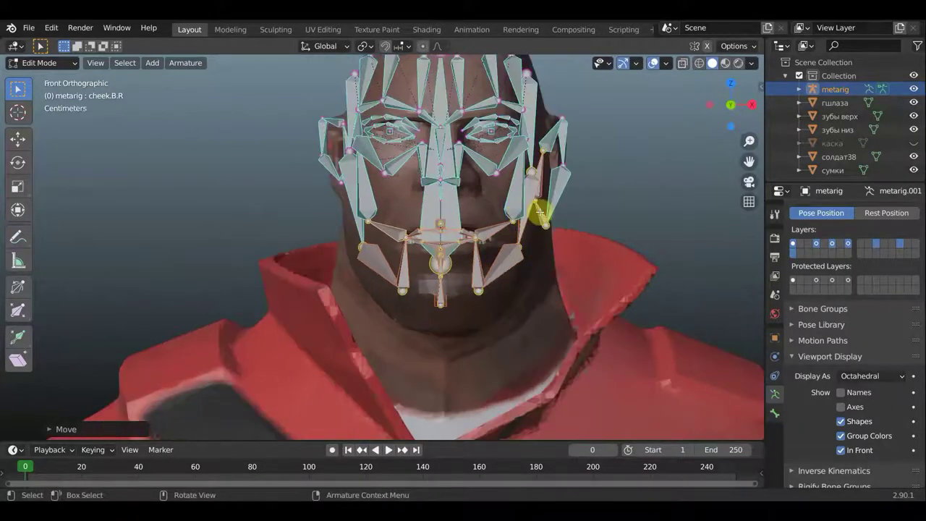
scroll(539, 214, up, 2)
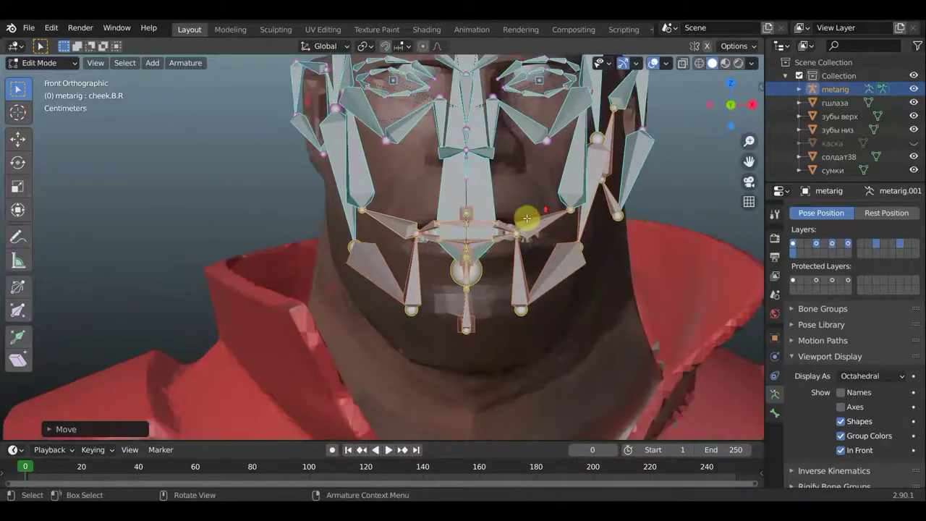
click(439, 229)
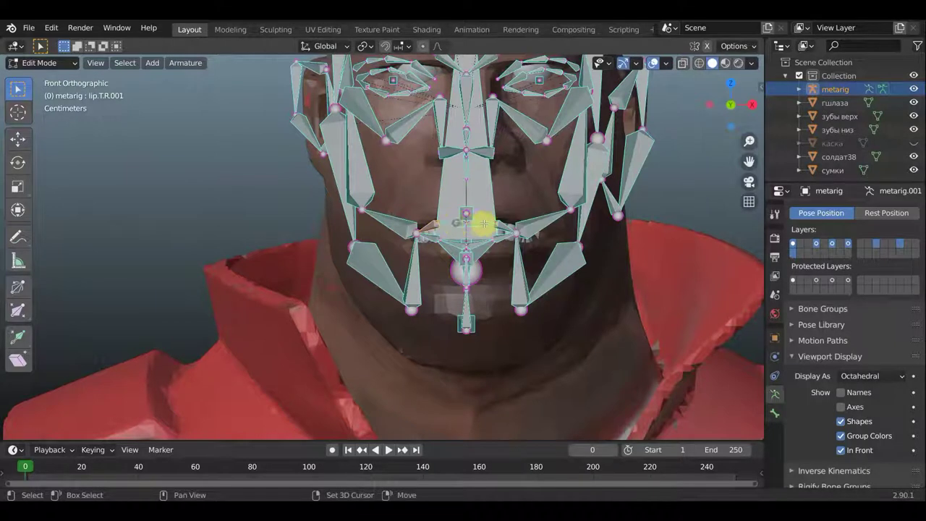
click(493, 221)
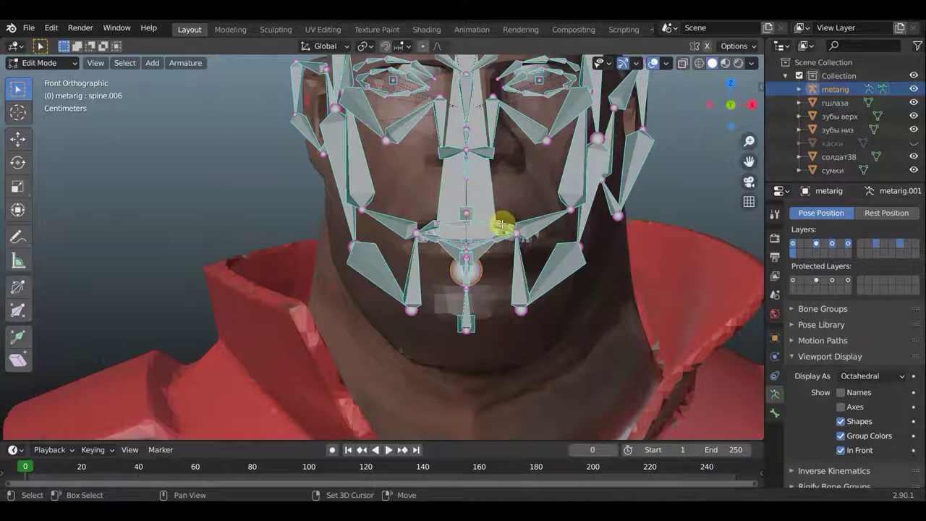
middle_drag(655, 211, 502, 238)
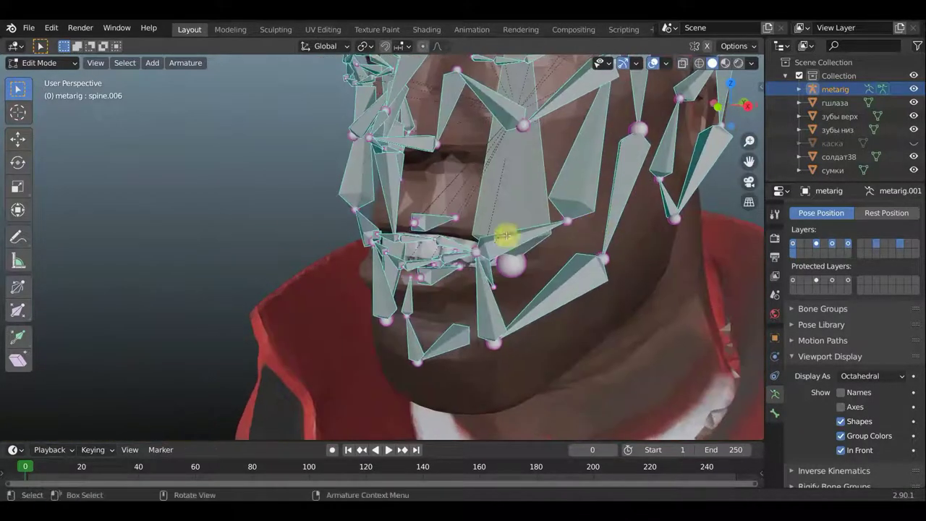
click(384, 238)
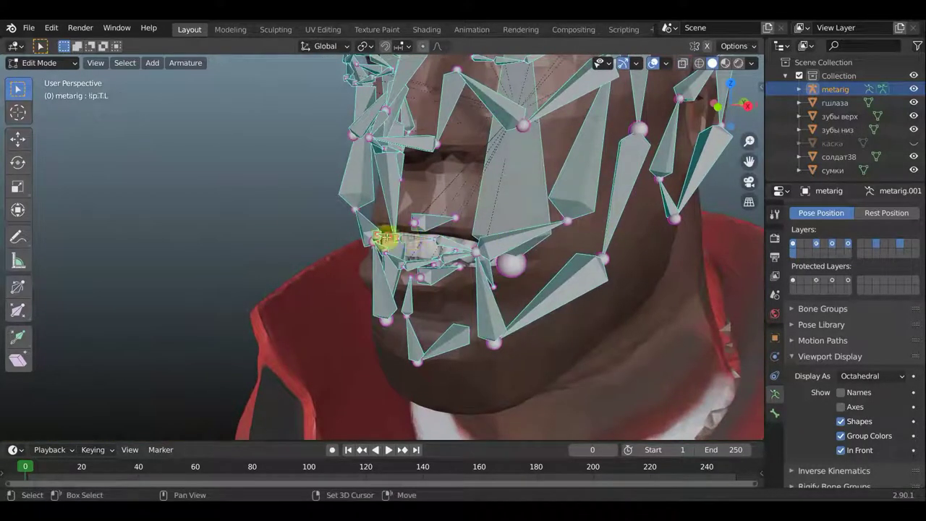
click(449, 247)
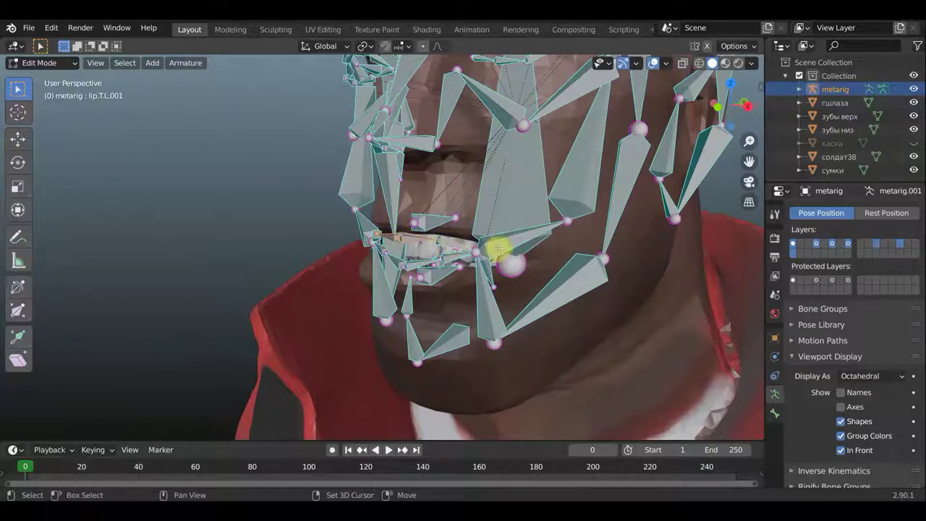
middle_drag(485, 248, 562, 234)
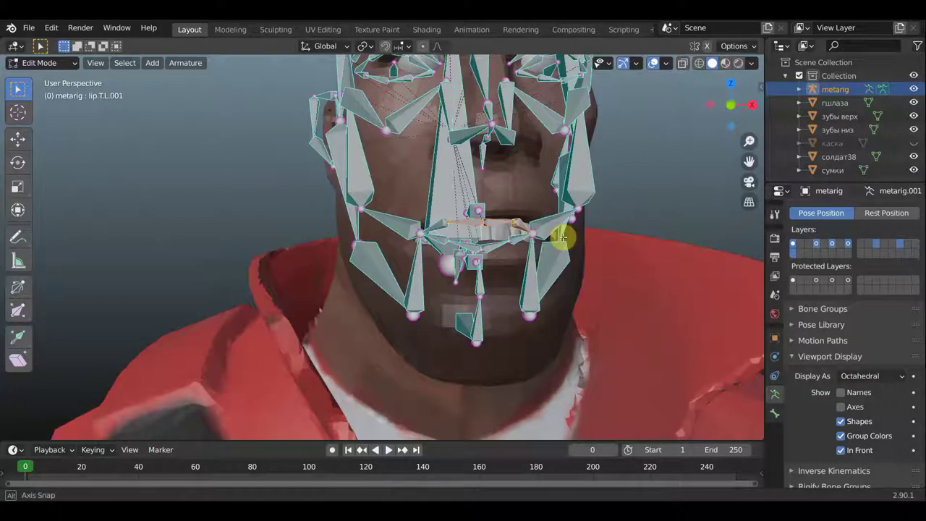
shift+click(443, 227)
In Front Ortho view, raise the upper-lip bones about 0.7 cm.
key(KP_1)
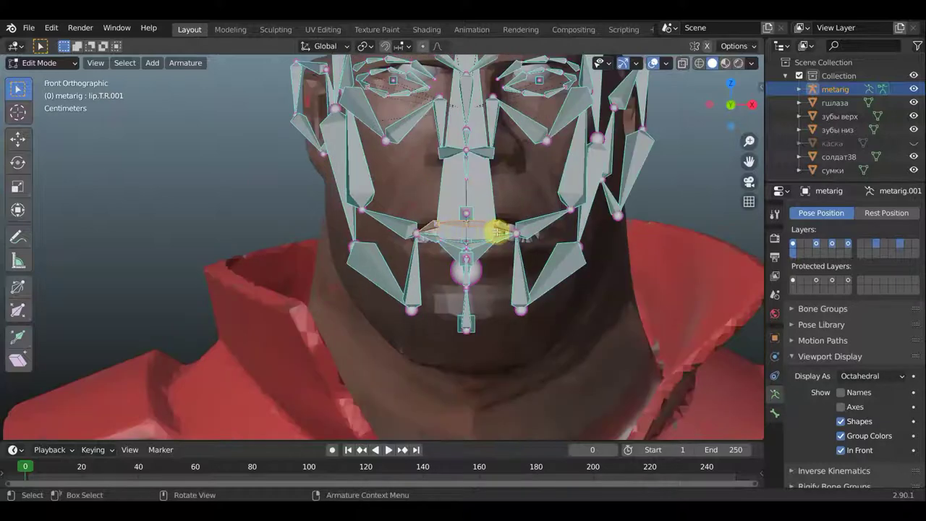
key(g)
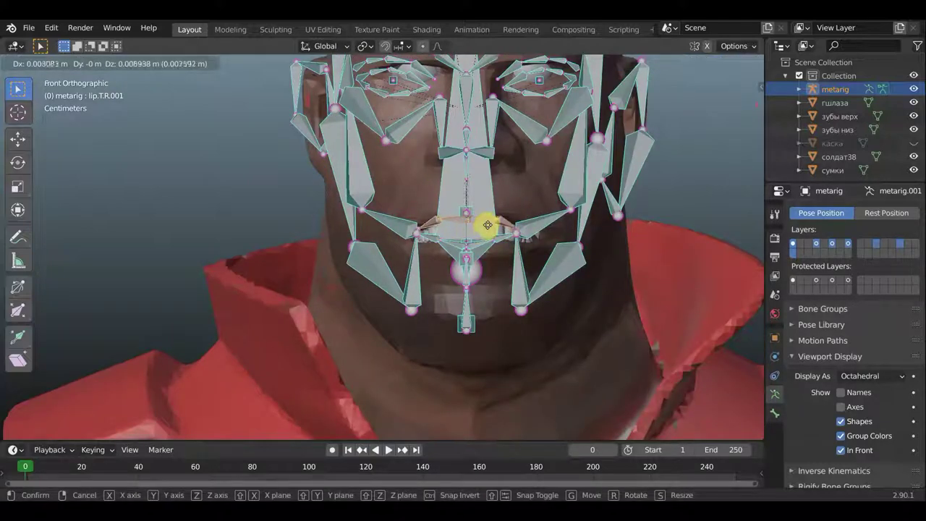
click(486, 215)
mouse_move(486, 216)
middle_down()
mouse_move(386, 242)
mouse_move(329, 228)
mouse_move(353, 253)
middle_up()
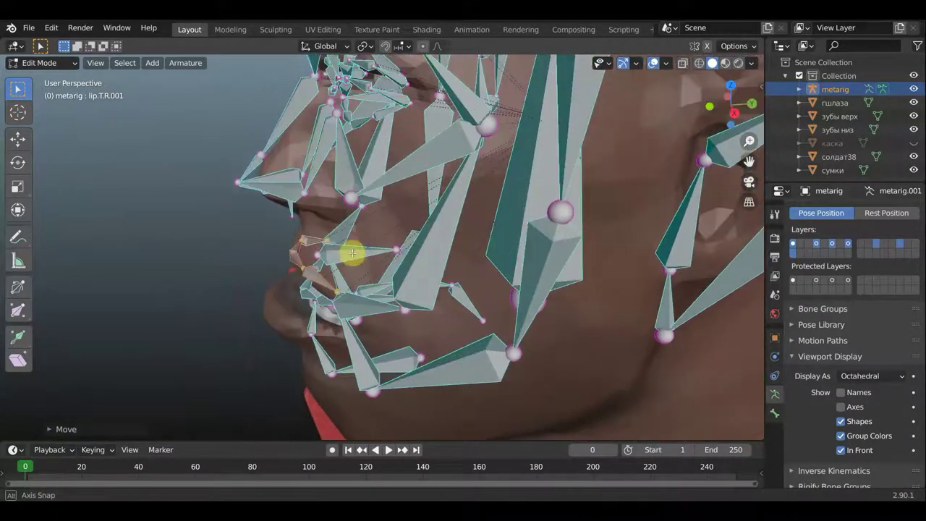
Drag lip.T.R.001's tip forward to the upper lip's front edge, then orbit to check.
scroll(323, 248, up, 2)
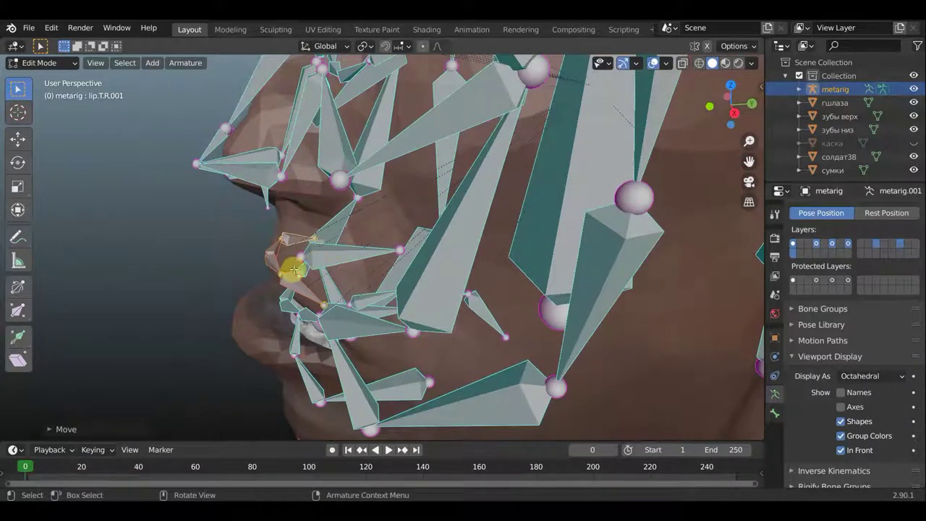
mouse_move(294, 269)
mouse_down()
mouse_move(275, 265)
mouse_move(285, 265)
mouse_up()
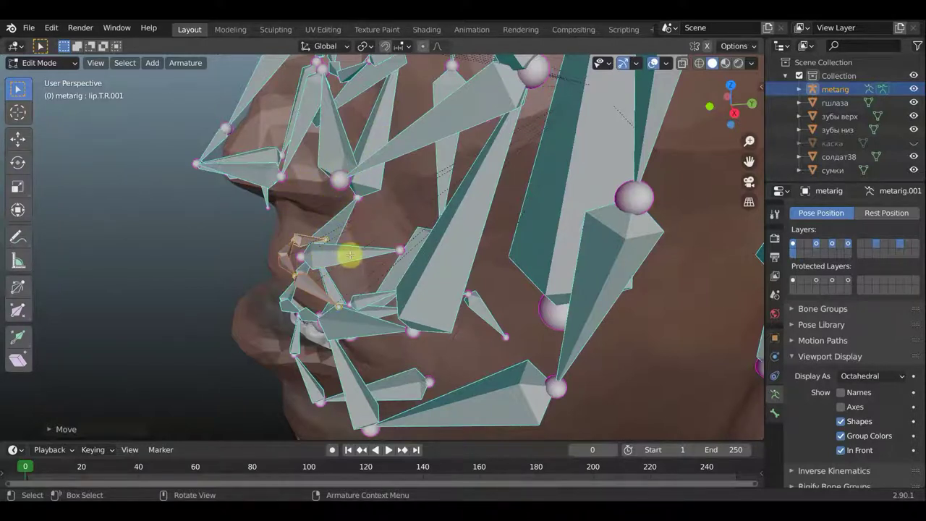
mouse_move(350, 254)
middle_down()
mouse_move(382, 252)
mouse_move(383, 236)
mouse_move(362, 233)
mouse_move(407, 202)
mouse_move(364, 227)
mouse_move(314, 213)
mouse_move(296, 231)
middle_up()
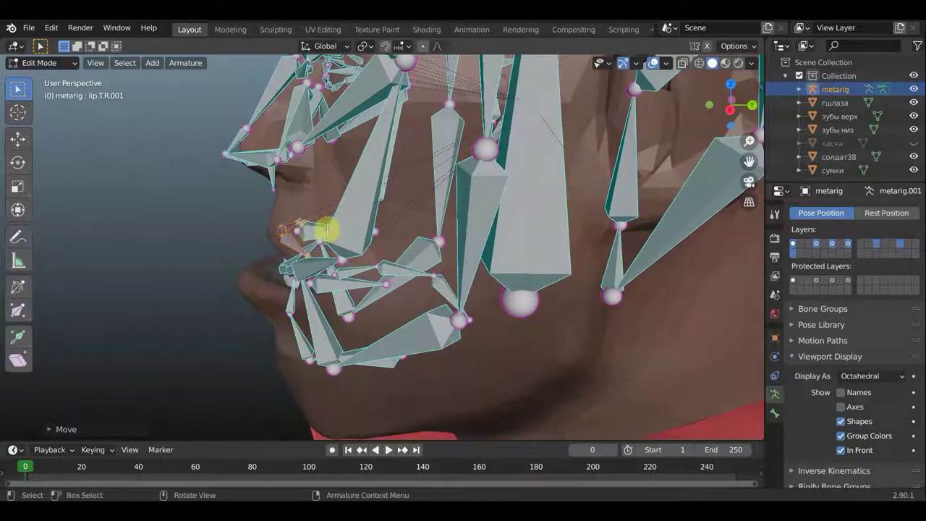
Undo the last lip move and reposition the bone joints around the nose.
key(ctrl+z)
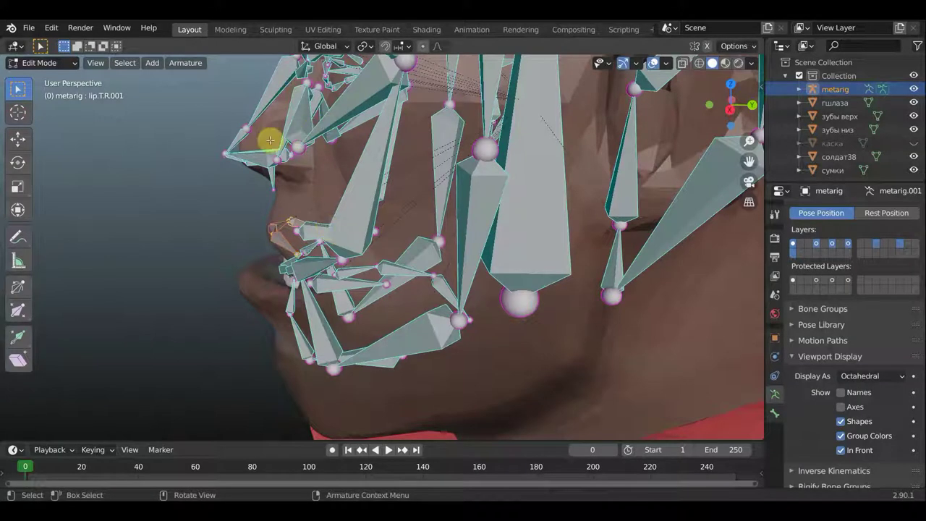
click(242, 155)
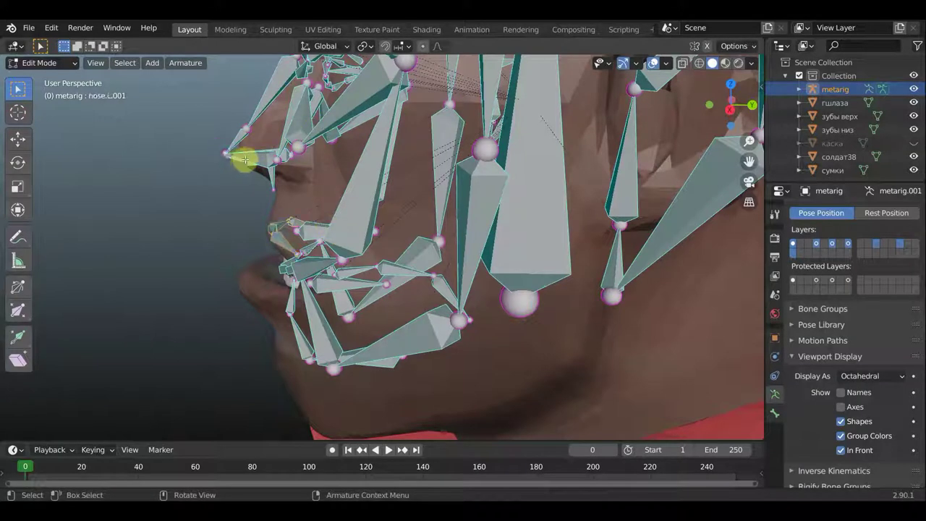
drag(225, 177, 196, 137)
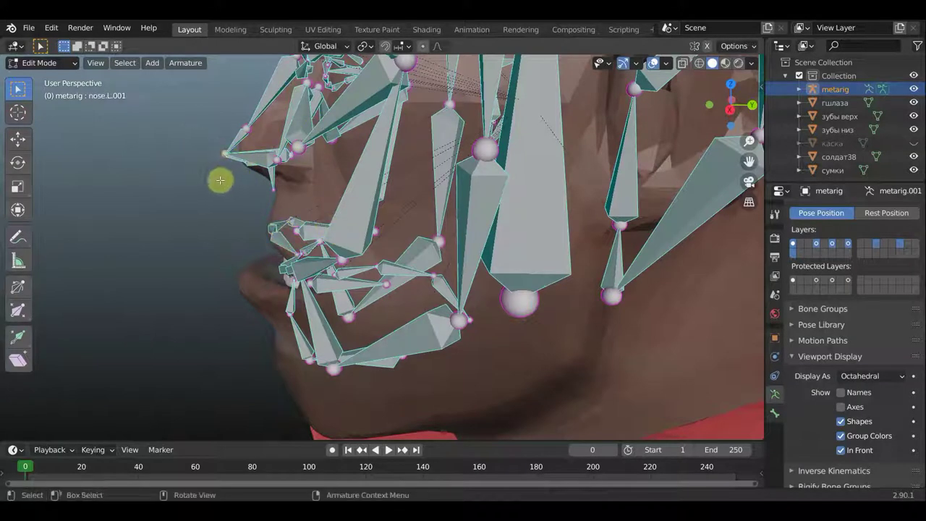
key(g)
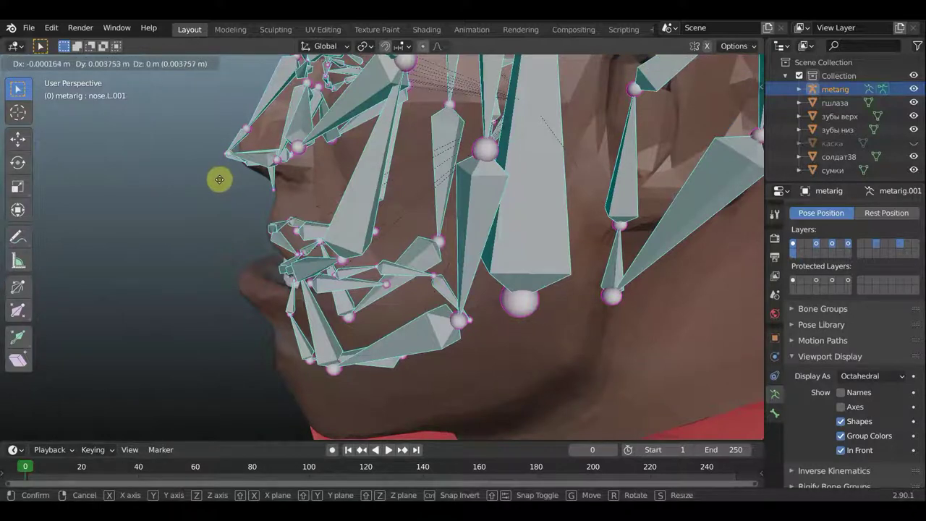
click(221, 180)
drag(238, 172, 211, 136)
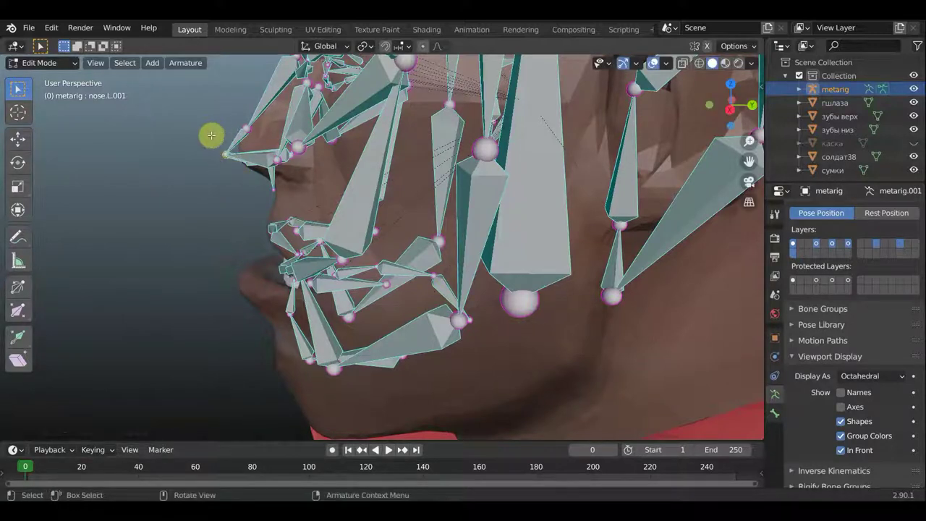
key(g)
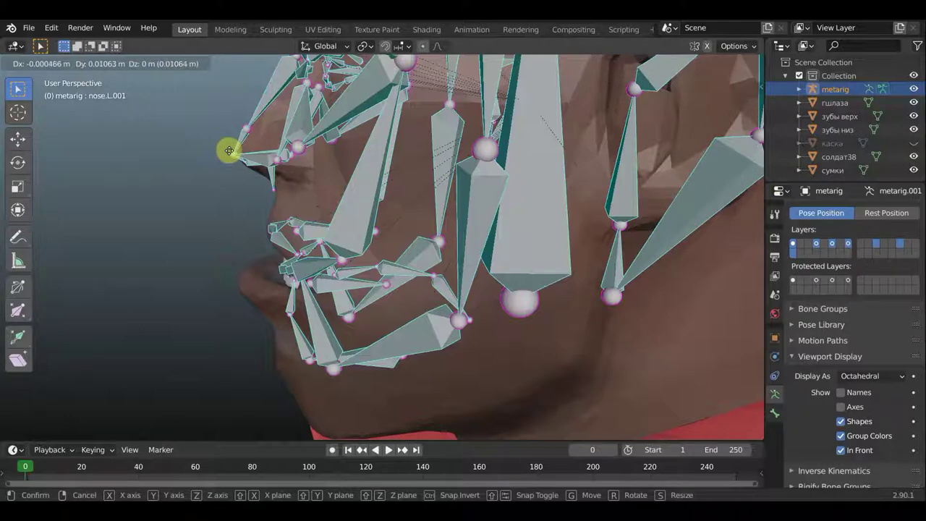
click(233, 149)
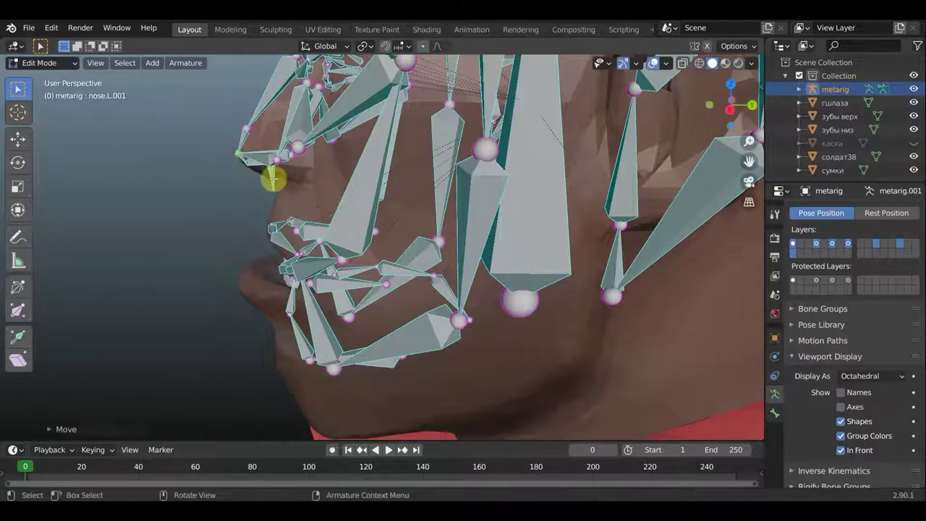
middle_drag(268, 176, 272, 183)
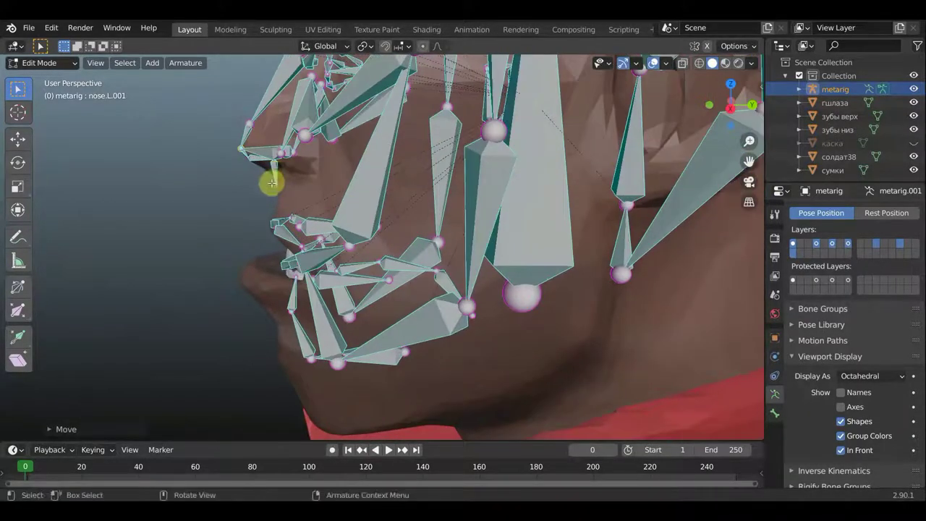
Move nose.004 to the base of the nose and rotate it into alignment.
click(275, 173)
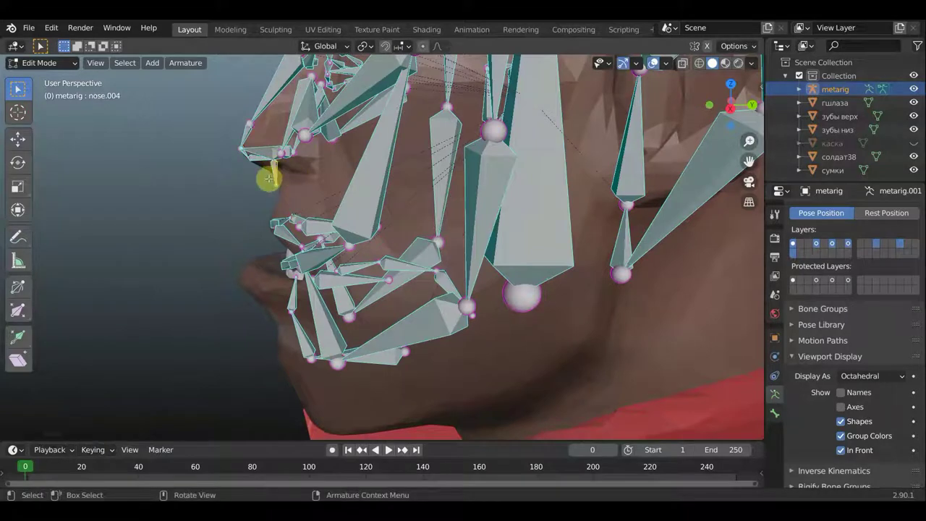
key(g)
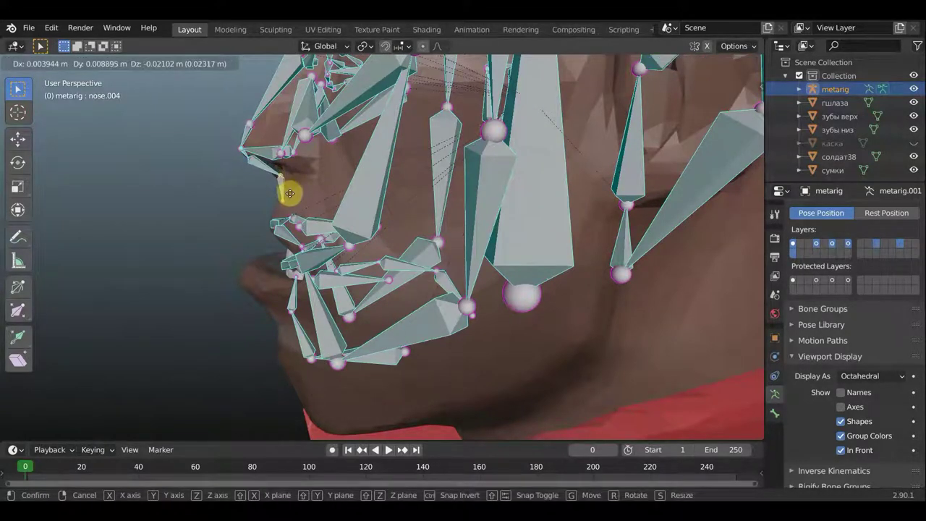
click(290, 196)
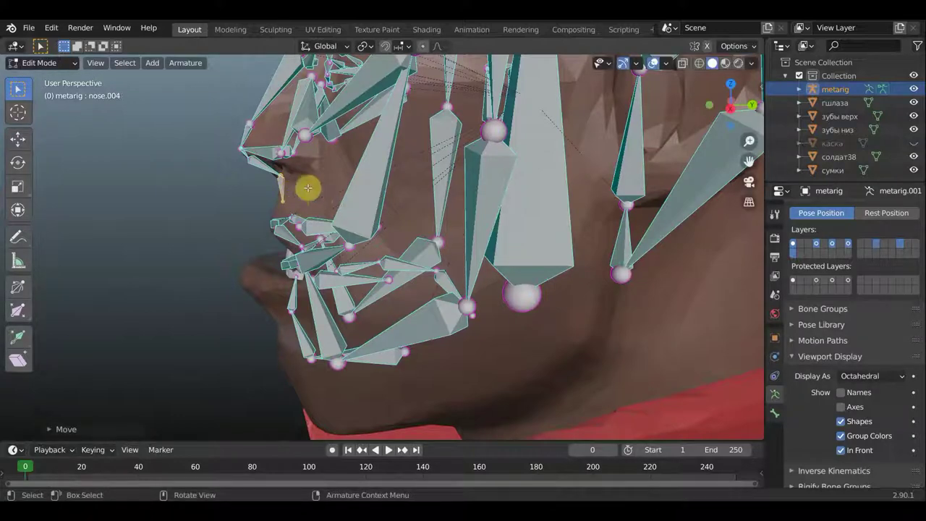
key(r)
click(297, 205)
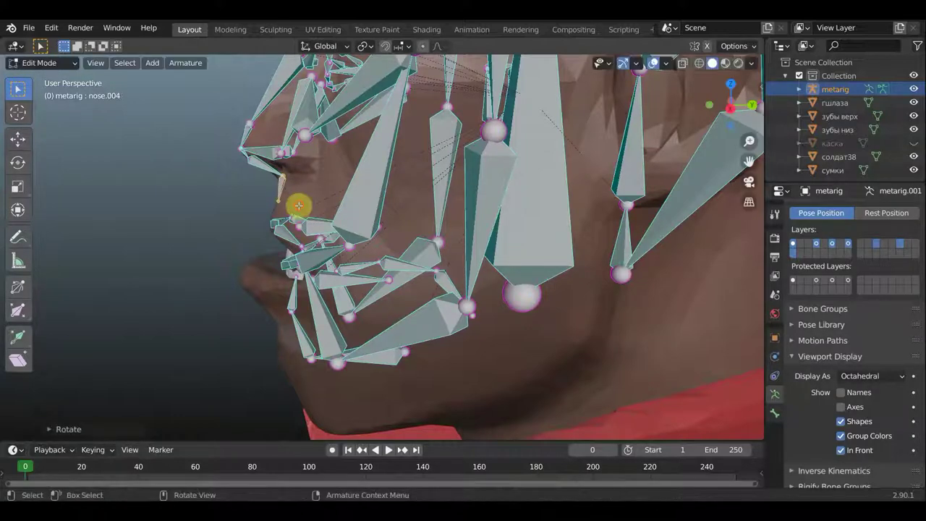
middle_drag(320, 207, 441, 198)
mouse_move(593, 202)
middle_down()
mouse_move(289, 231)
mouse_move(303, 207)
middle_up()
scroll(303, 207, up, 2)
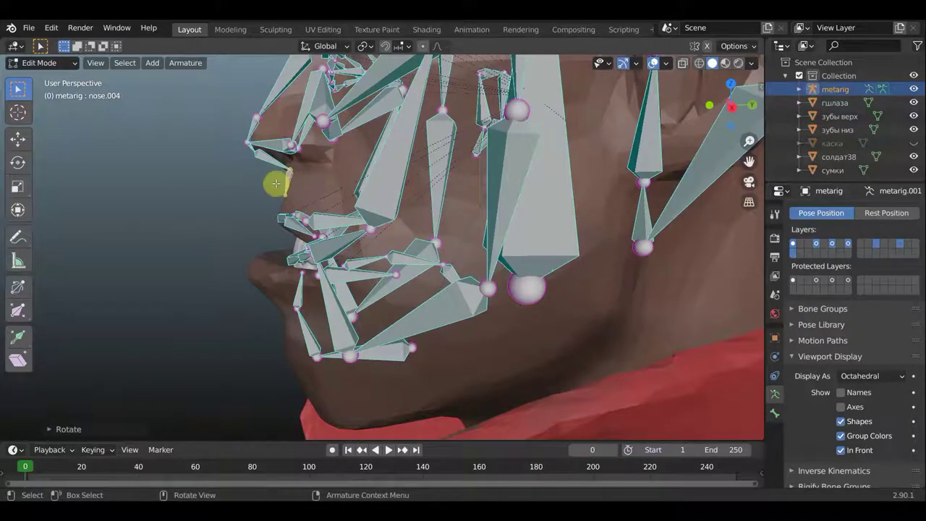
middle_drag(276, 183, 427, 176)
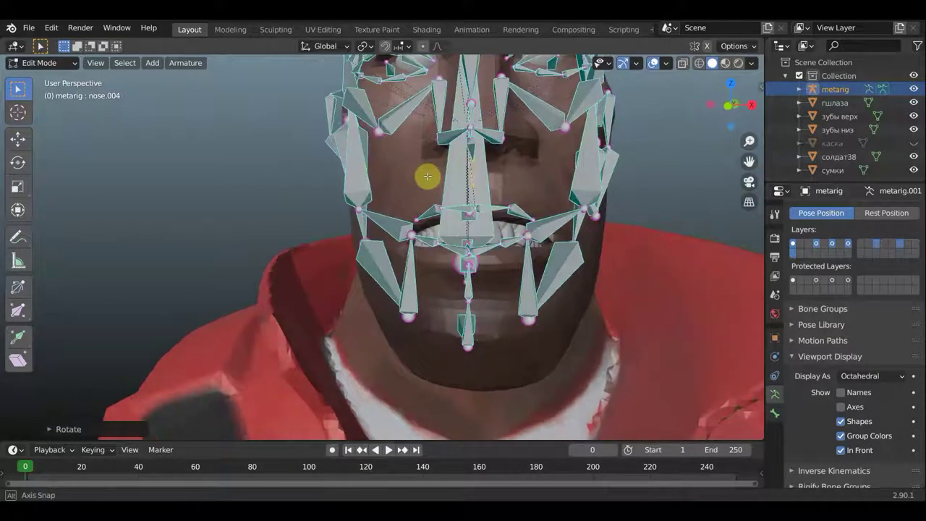
Move the chin.L bone so its end sits at the left mouth corner.
click(412, 236)
click(558, 248)
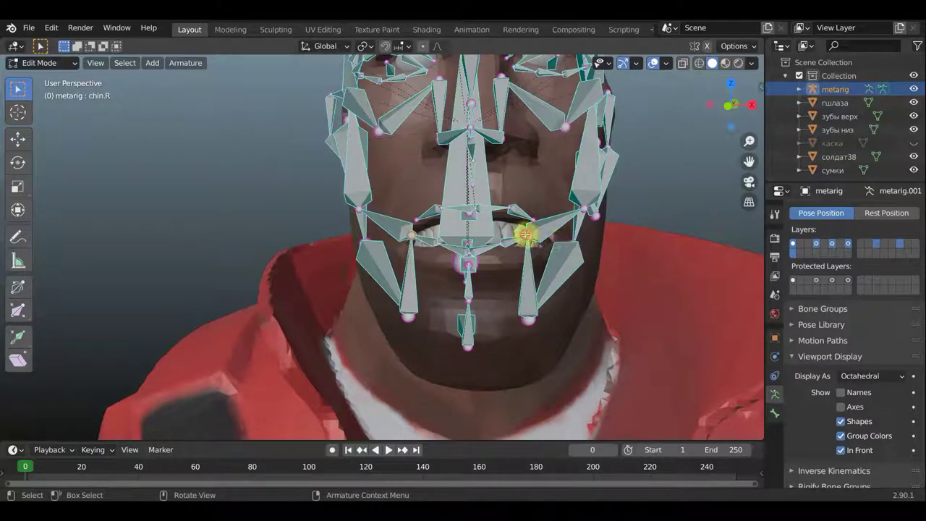
middle_drag(516, 251, 463, 253)
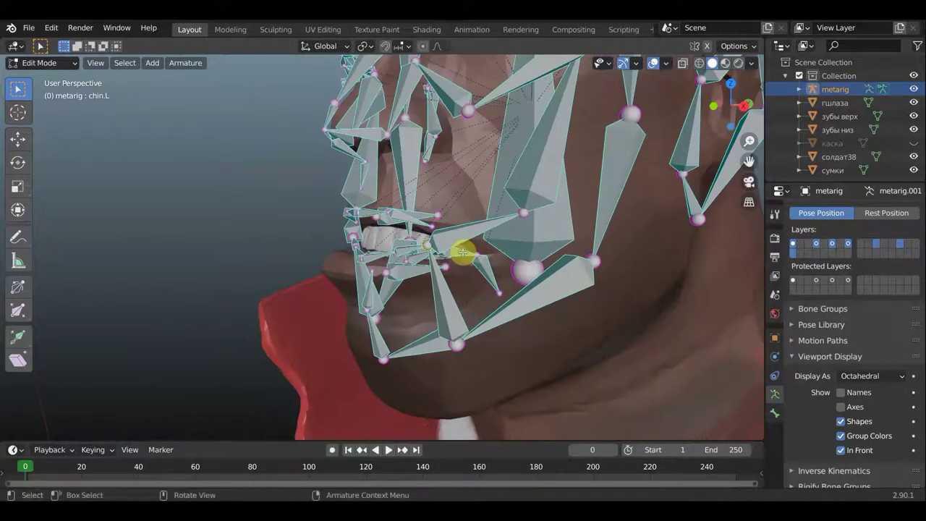
key(g)
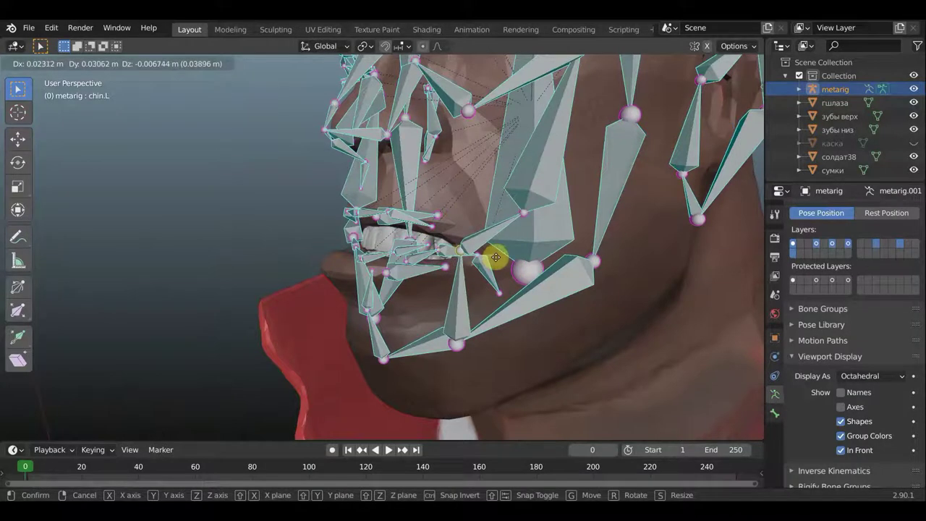
click(496, 262)
mouse_move(488, 253)
middle_down()
mouse_move(523, 244)
mouse_move(499, 208)
middle_up()
Place the upper left lip bone lip.T.L.001 at the mouth corner.
click(506, 210)
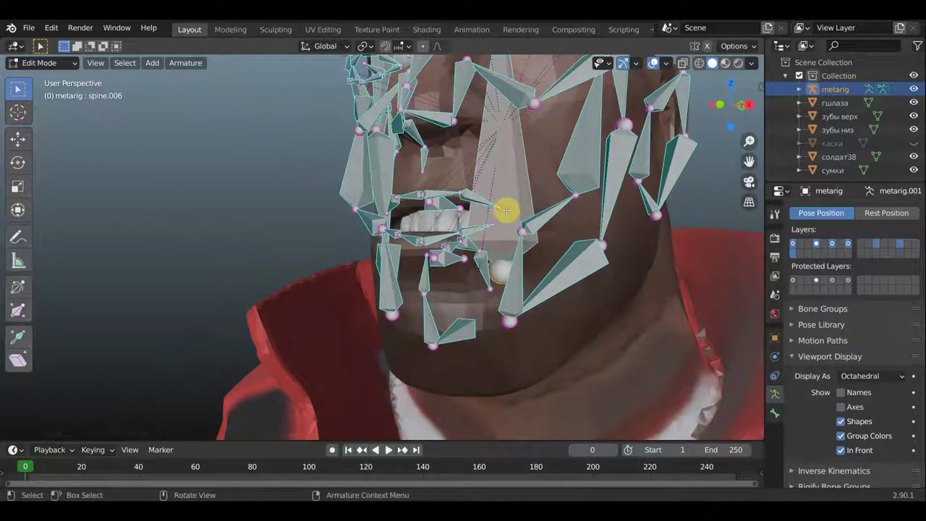
click(498, 207)
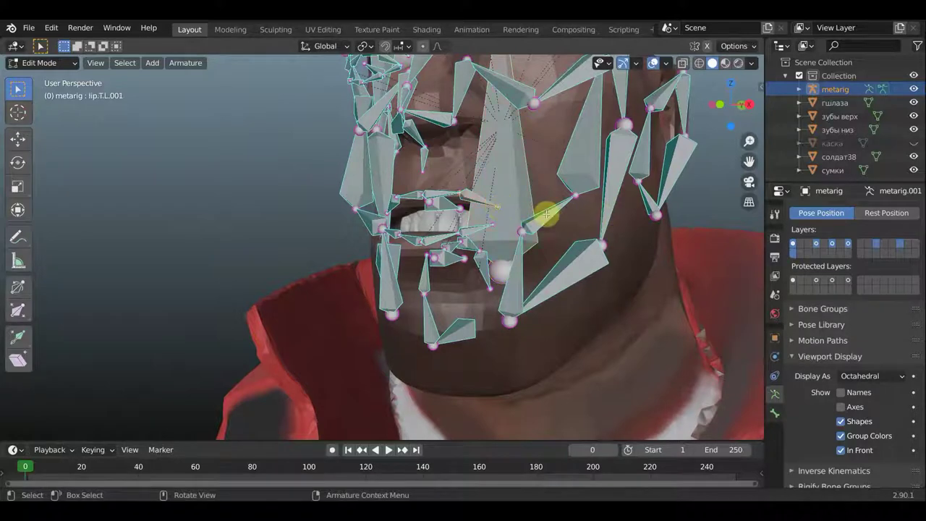
middle_drag(470, 213, 440, 213)
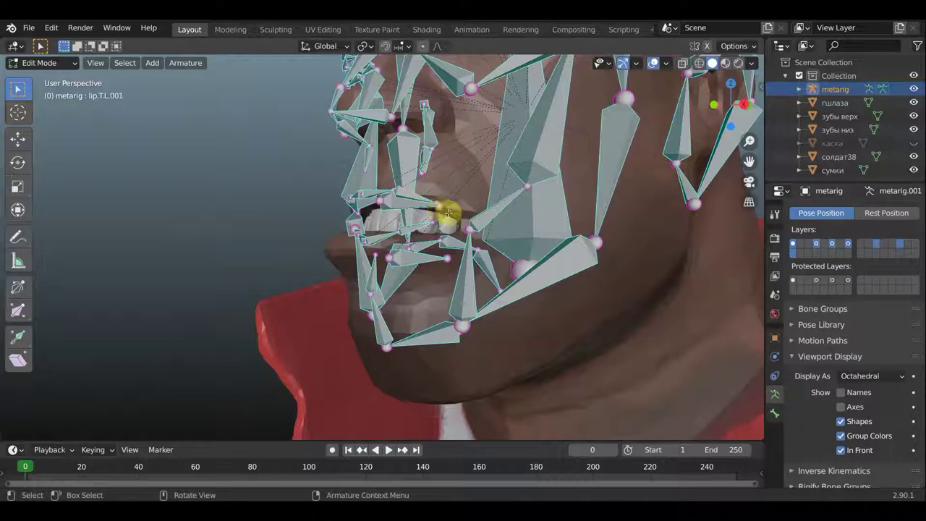
key(g)
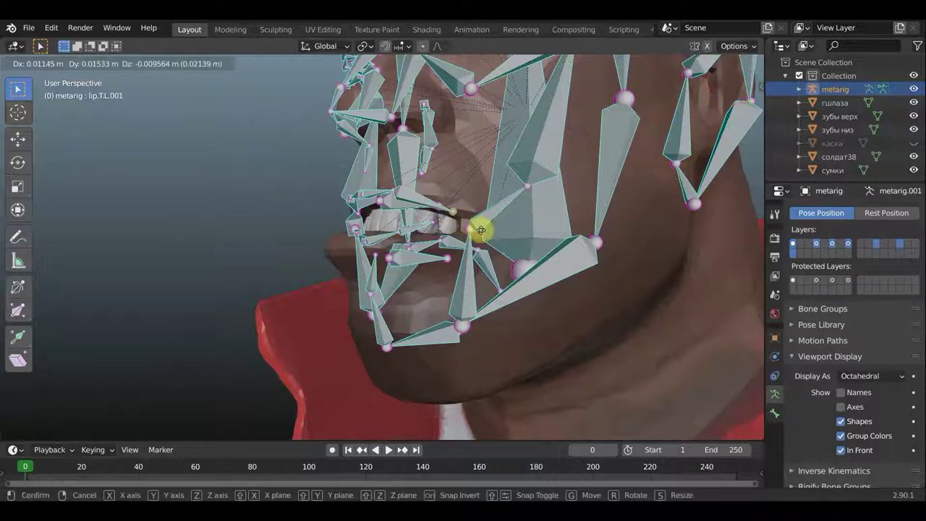
click(493, 231)
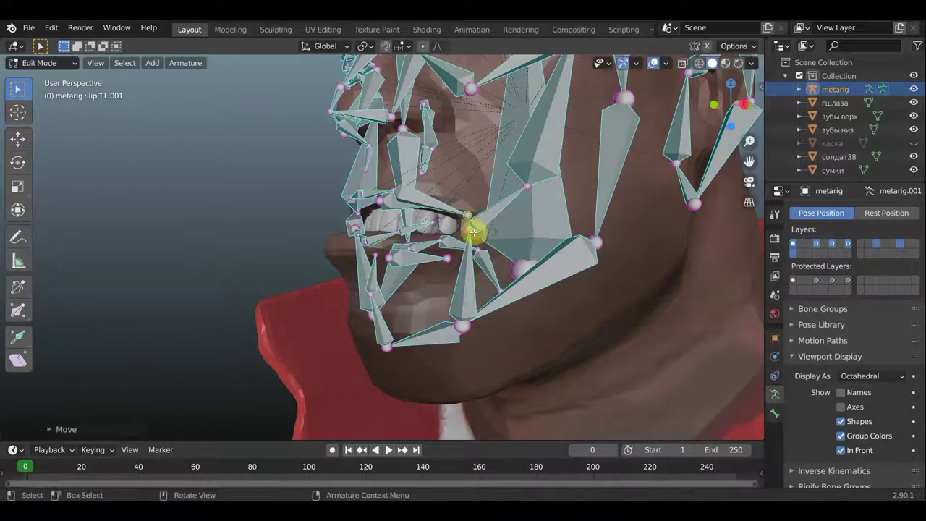
mouse_move(471, 227)
middle_down()
mouse_move(548, 227)
mouse_move(449, 221)
middle_up()
Bring lip.B.R.001, chin.R and lip.T.R.001 together at the right mouth corner.
click(425, 235)
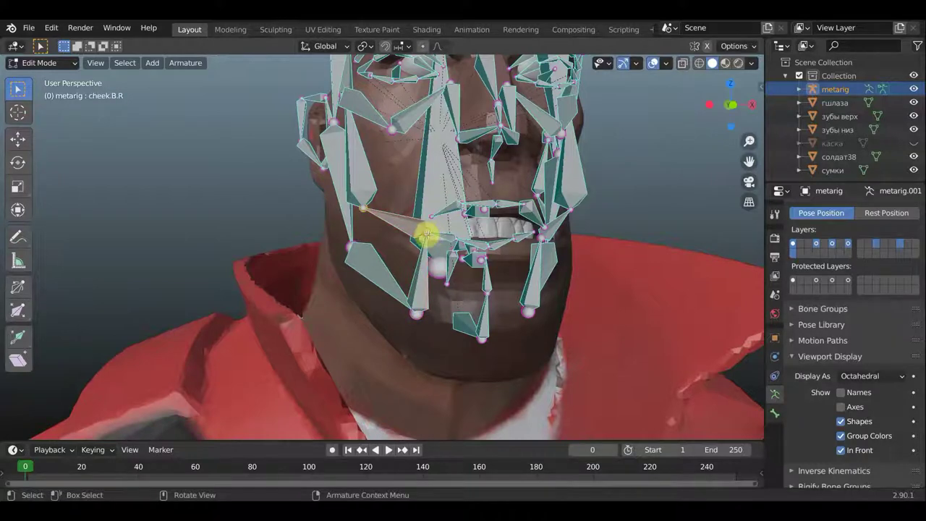
scroll(434, 232, up, 2)
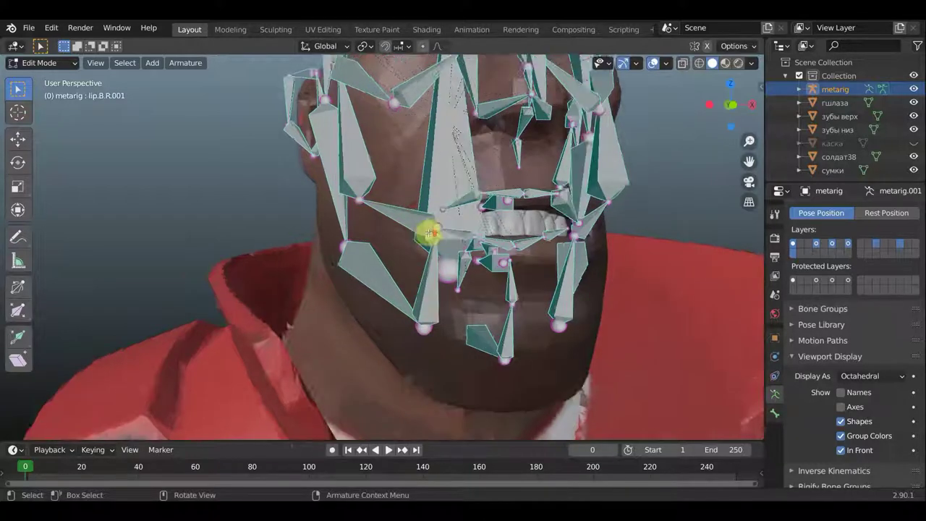
scroll(424, 232, up, 2)
scroll(441, 227, up, 1)
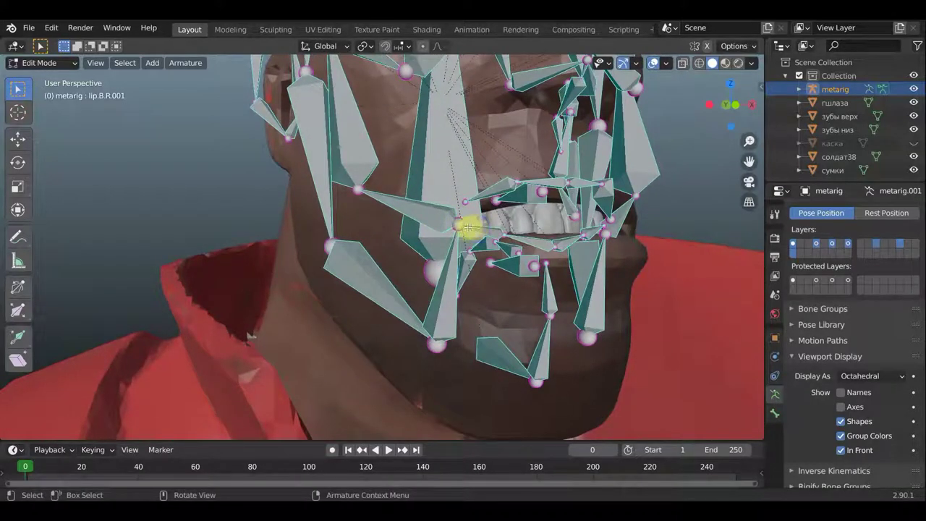
drag(469, 227, 459, 226)
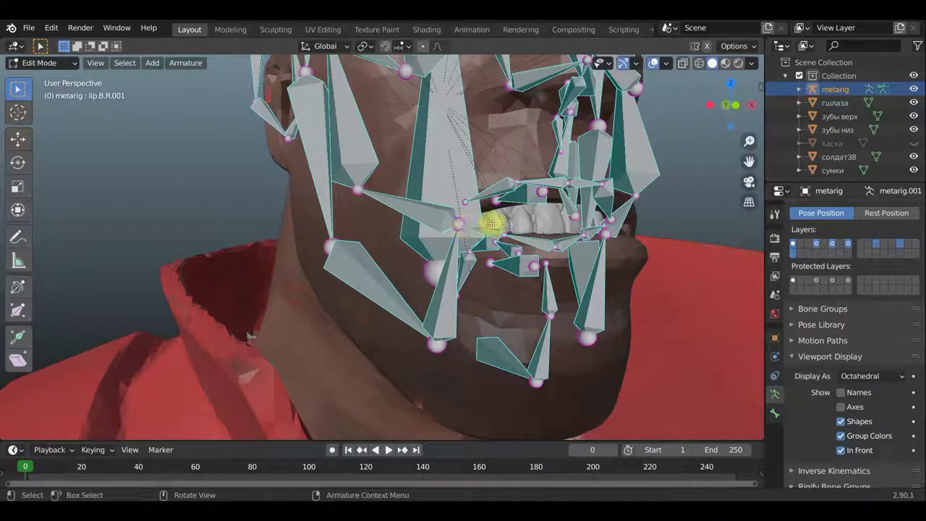
drag(492, 224, 487, 217)
click(461, 225)
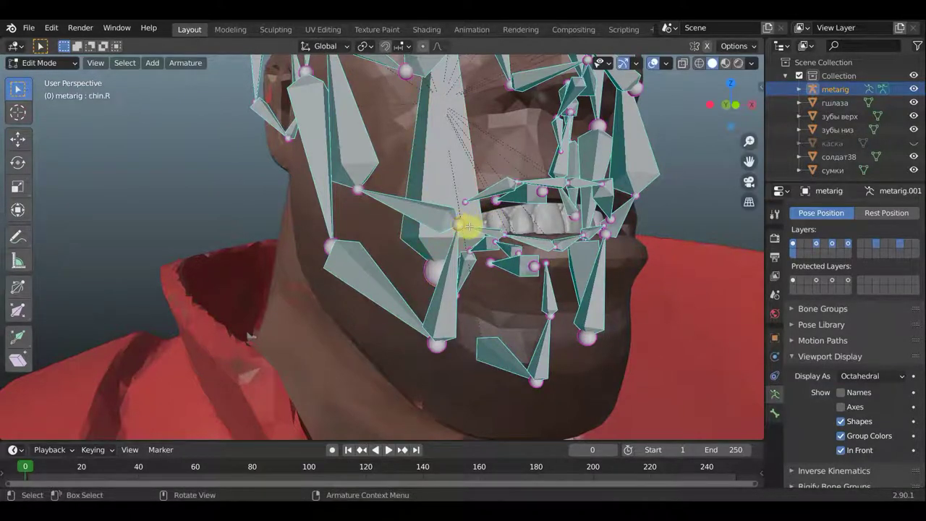
drag(469, 226, 453, 233)
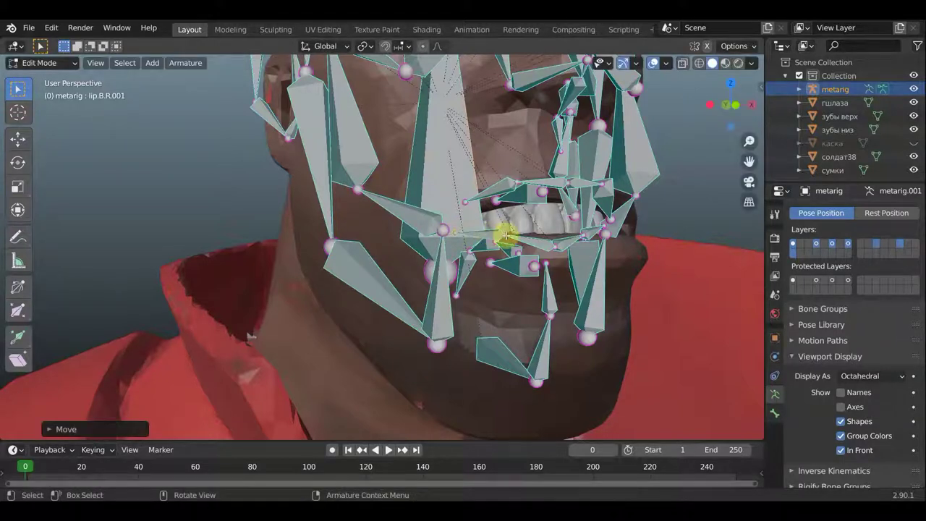
drag(465, 199, 445, 217)
mouse_move(707, 213)
middle_down()
mouse_move(496, 238)
mouse_move(439, 227)
middle_up()
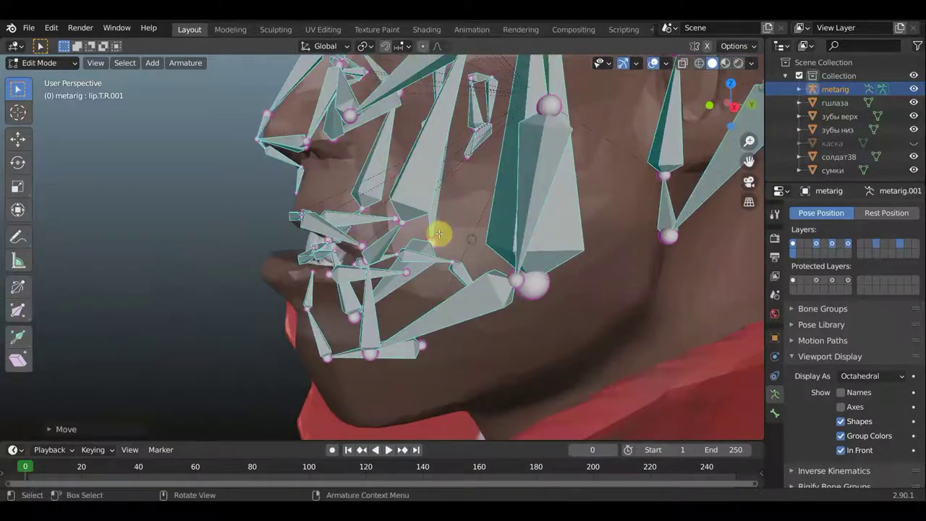
Tuck the upper teeth bone behind the soldier's lips.
click(354, 218)
drag(370, 209, 379, 229)
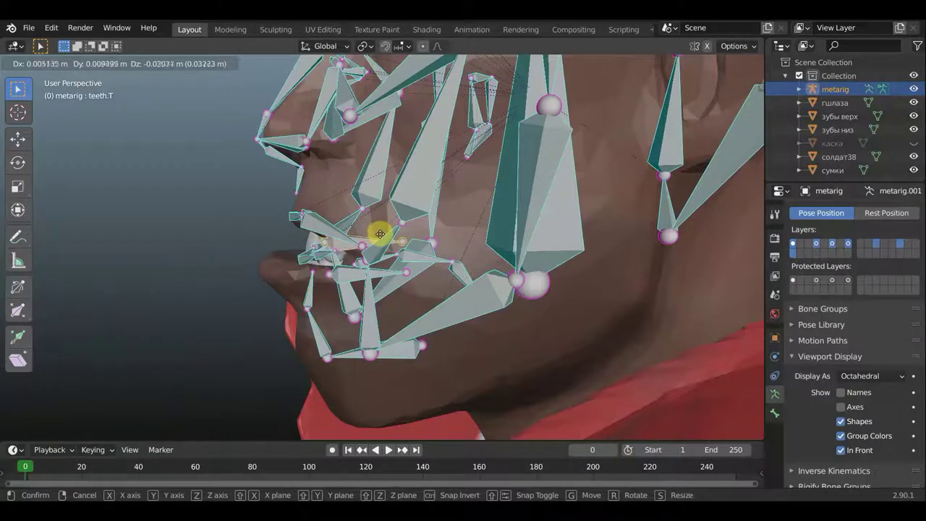
click(377, 230)
middle_drag(382, 229, 518, 253)
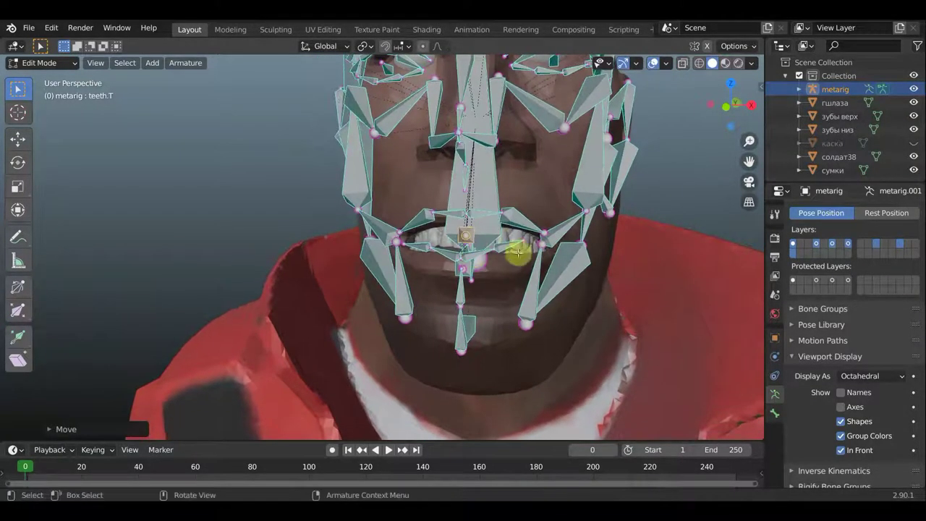
Move the lower left lip bones, including lip.B.L, along the lower lip toward the corner.
click(523, 247)
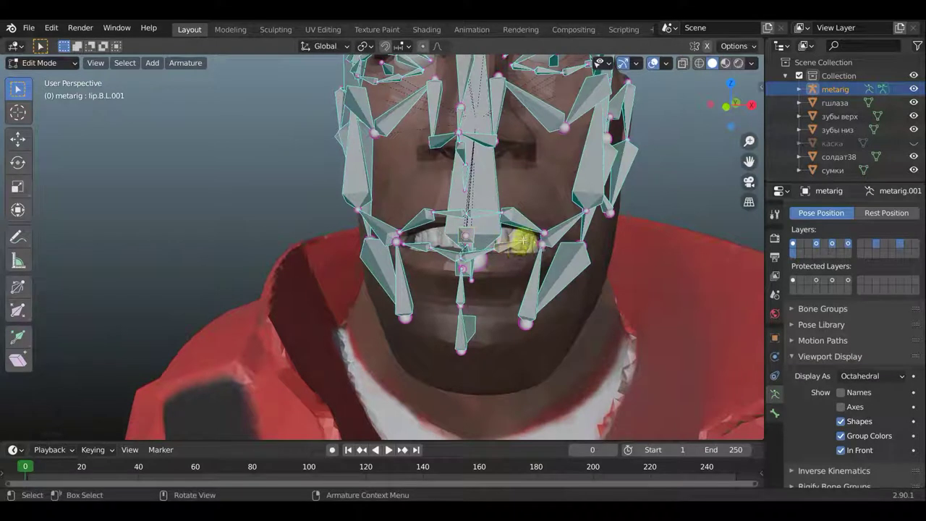
key(g)
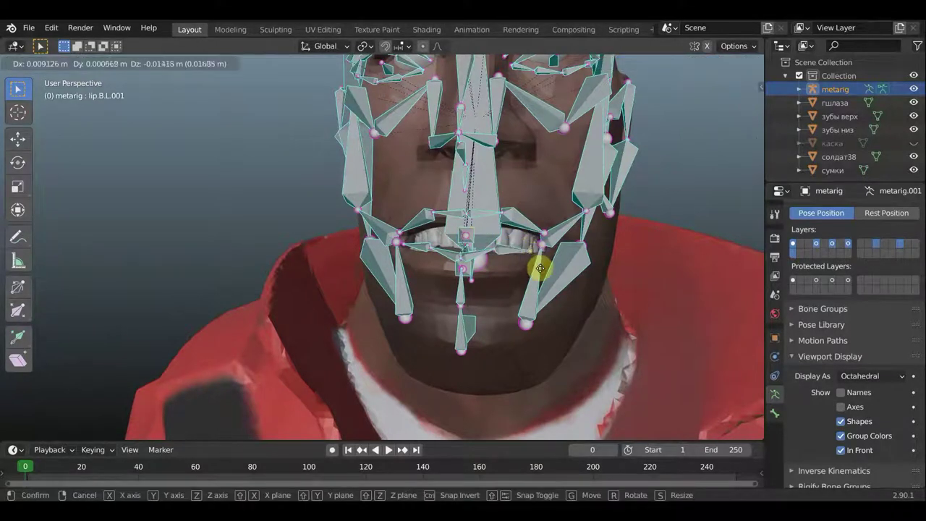
click(500, 251)
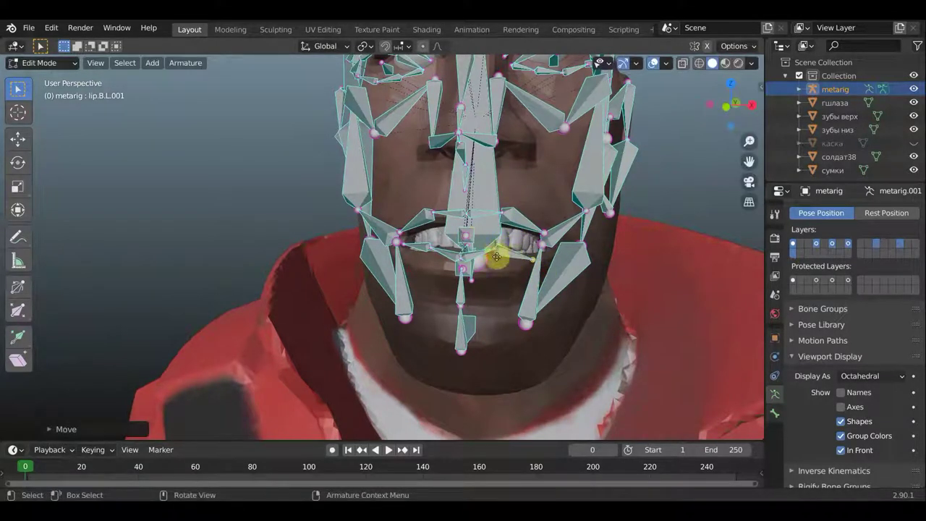
click(496, 256)
key(g)
click(465, 258)
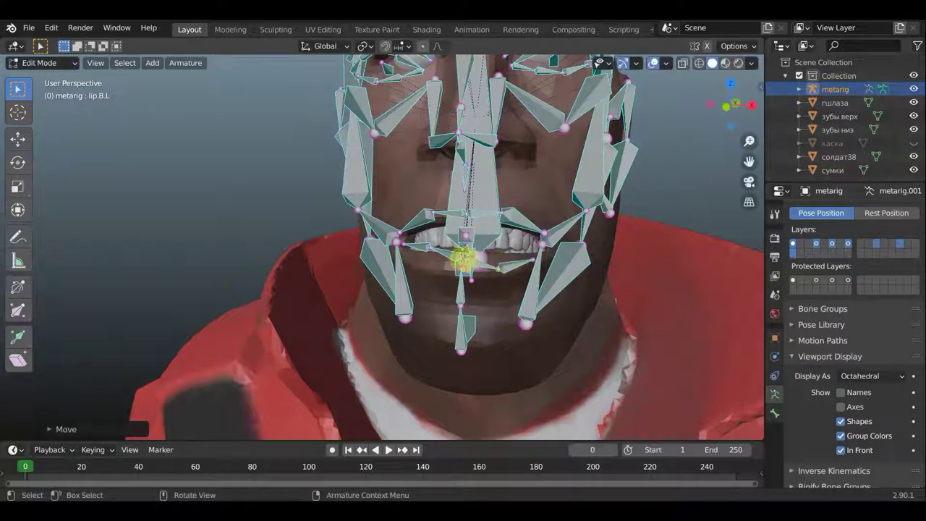
key(g)
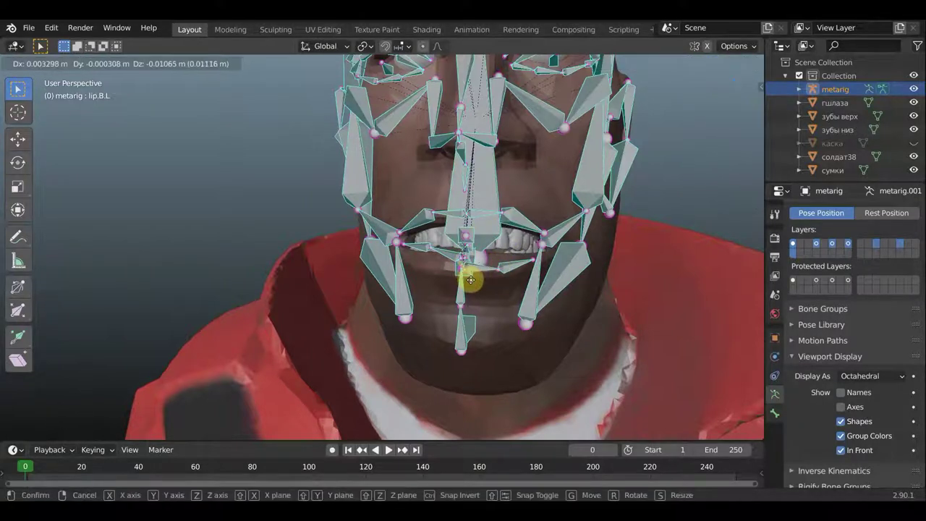
click(462, 269)
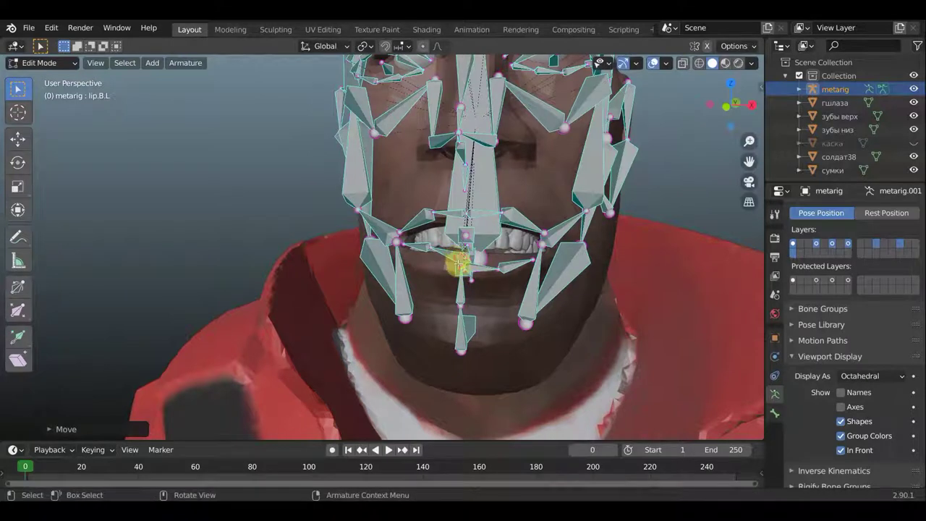
Fit lip.B.R and lip.B.R.001 onto the lower lip and orbit to check.
drag(457, 264, 455, 268)
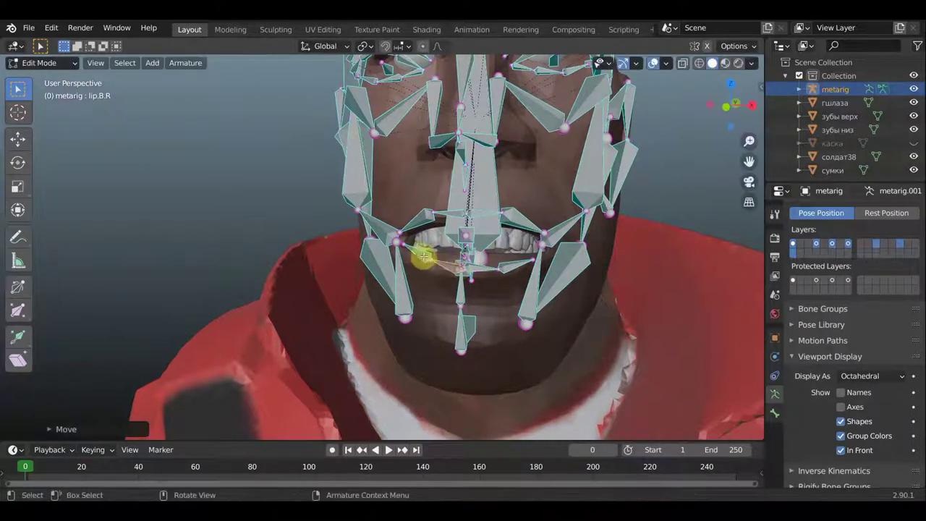
drag(403, 244, 429, 266)
mouse_move(502, 258)
middle_down()
mouse_move(536, 267)
mouse_move(481, 297)
middle_up()
scroll(543, 269, down, 2)
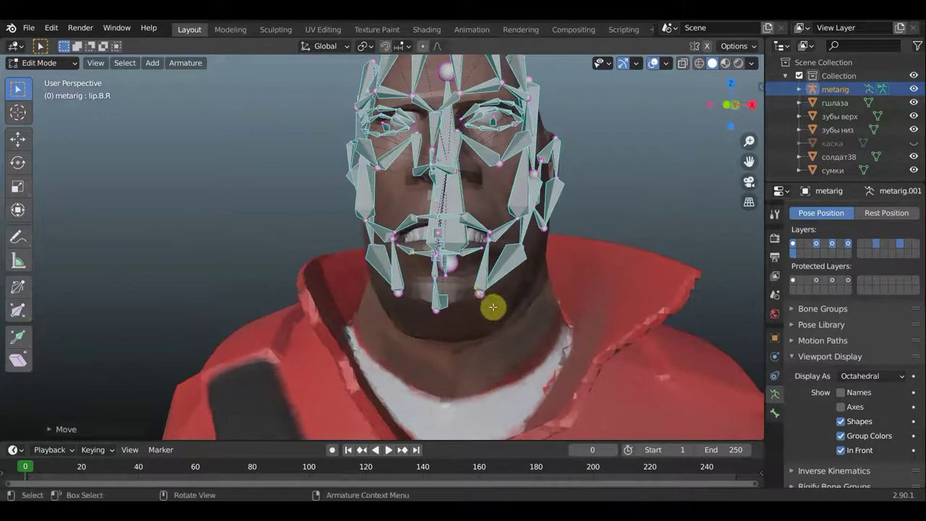
Pull the jaw.L.001 and jaw.R.001 joints down onto the soldier's chin and jawline.
drag(493, 307, 492, 327)
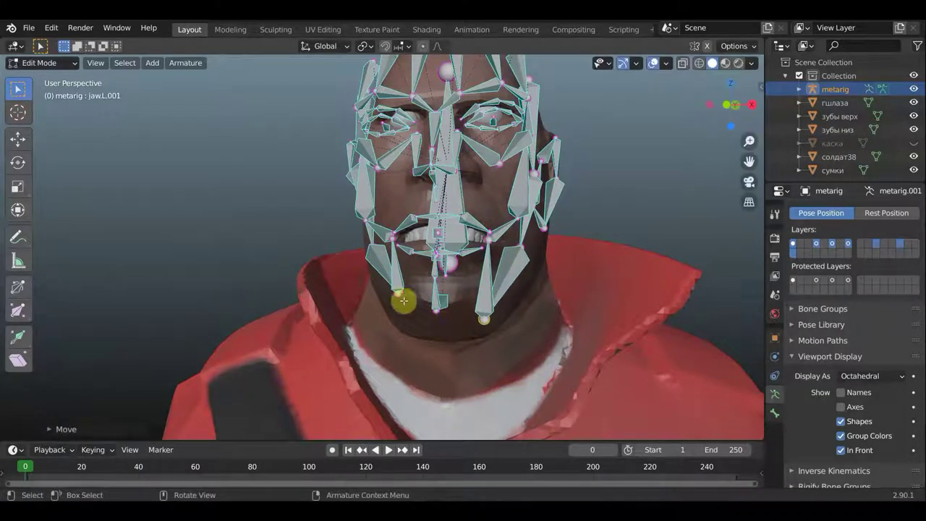
drag(398, 293, 407, 318)
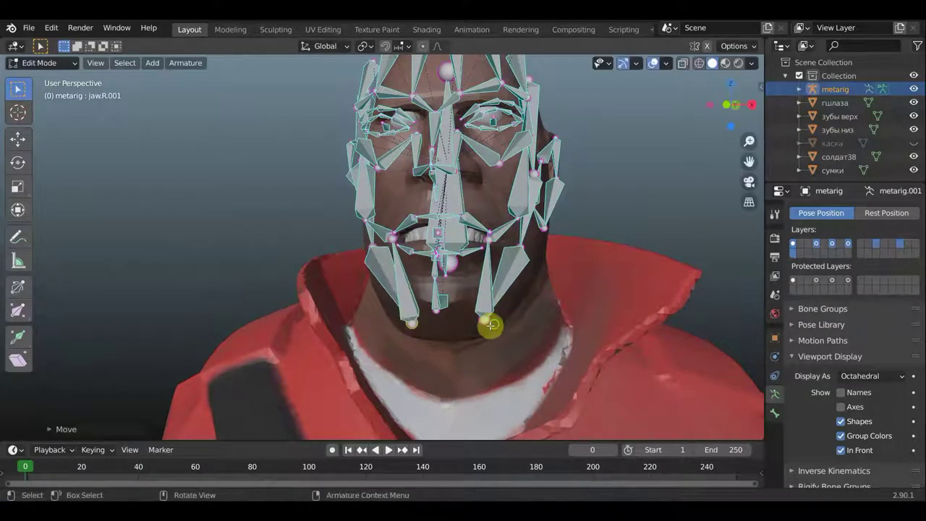
mouse_move(490, 325)
middle_down()
mouse_move(520, 320)
mouse_move(455, 324)
mouse_move(489, 327)
middle_up()
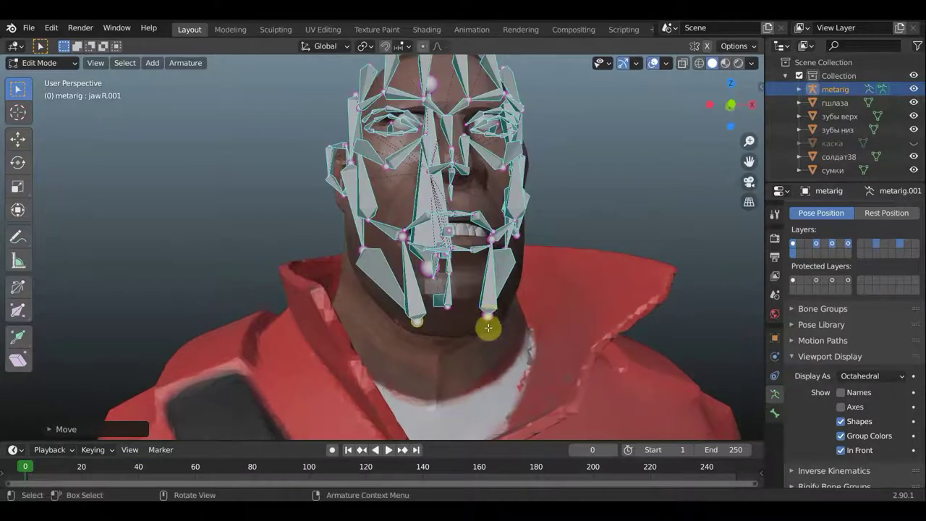
click(487, 315)
drag(503, 305, 477, 315)
mouse_move(473, 314)
middle_down()
mouse_move(424, 314)
mouse_move(441, 325)
middle_up()
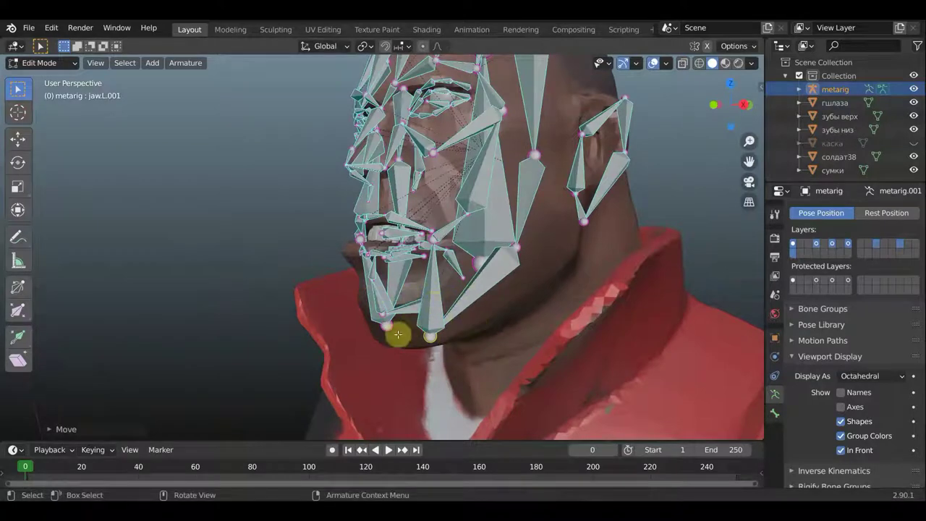
mouse_move(473, 333)
middle_down()
mouse_move(445, 337)
mouse_move(473, 343)
mouse_move(405, 345)
middle_up()
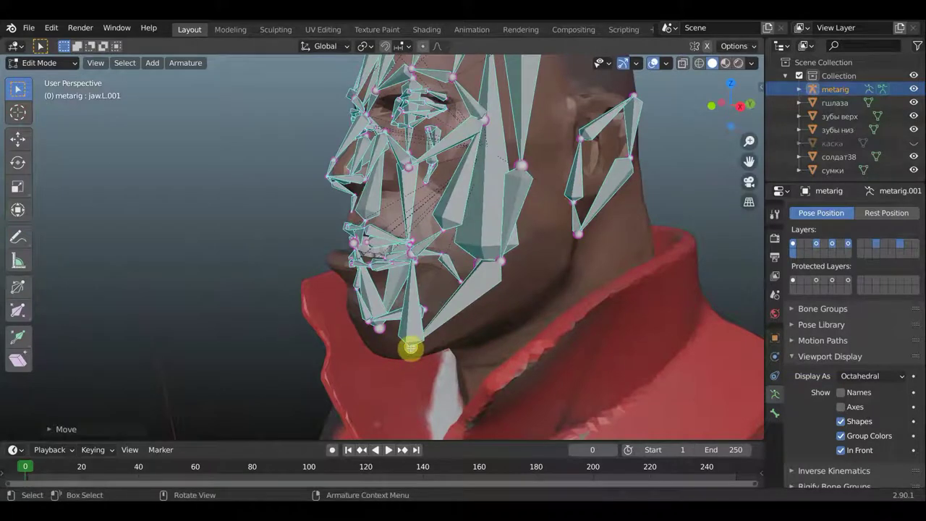
middle_drag(543, 241, 481, 239)
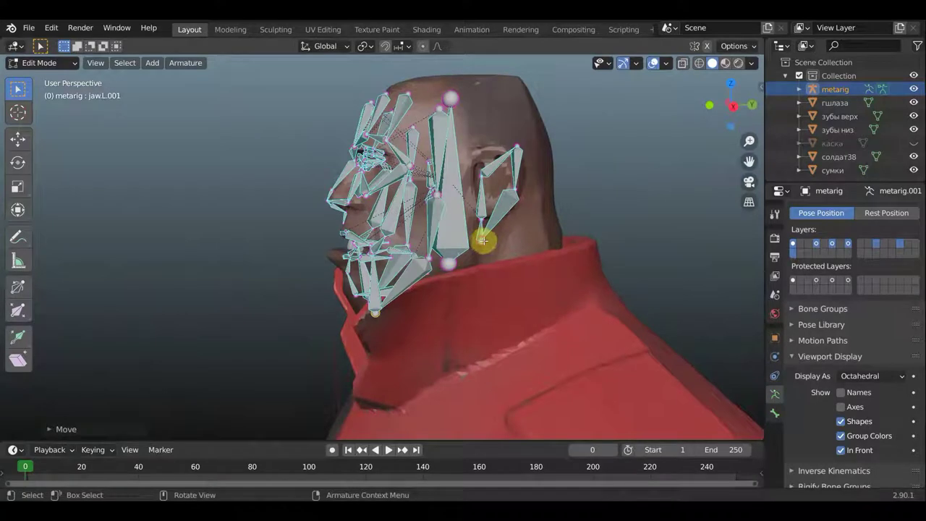
Move the ear.L bone joints onto the ear rim and earlobe, including ear.L.001 and ear.L.003.
drag(483, 240, 496, 217)
drag(478, 176, 471, 180)
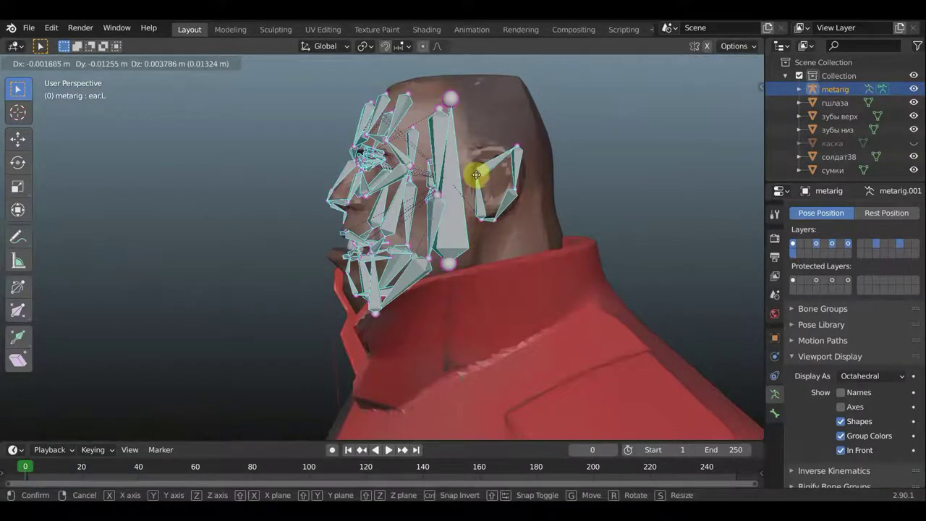
click(521, 146)
drag(514, 148, 474, 158)
drag(477, 217, 478, 218)
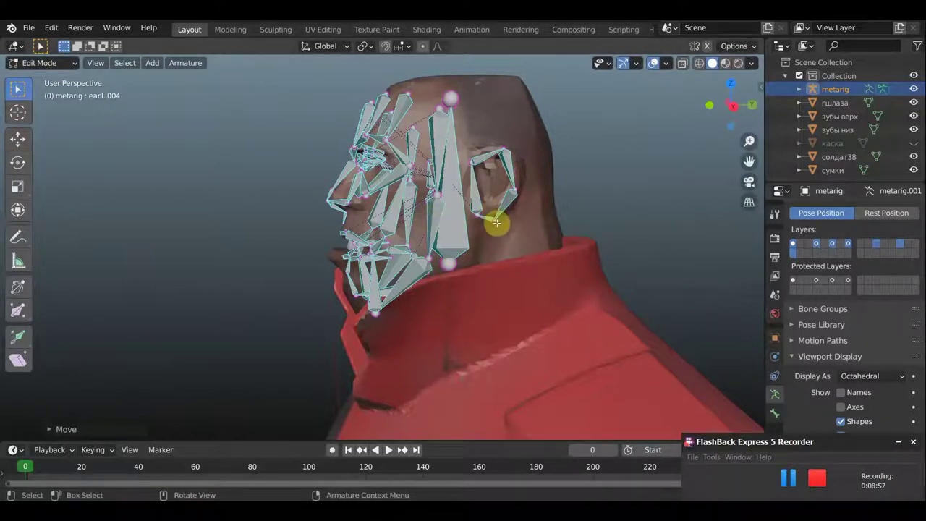
drag(494, 215, 497, 208)
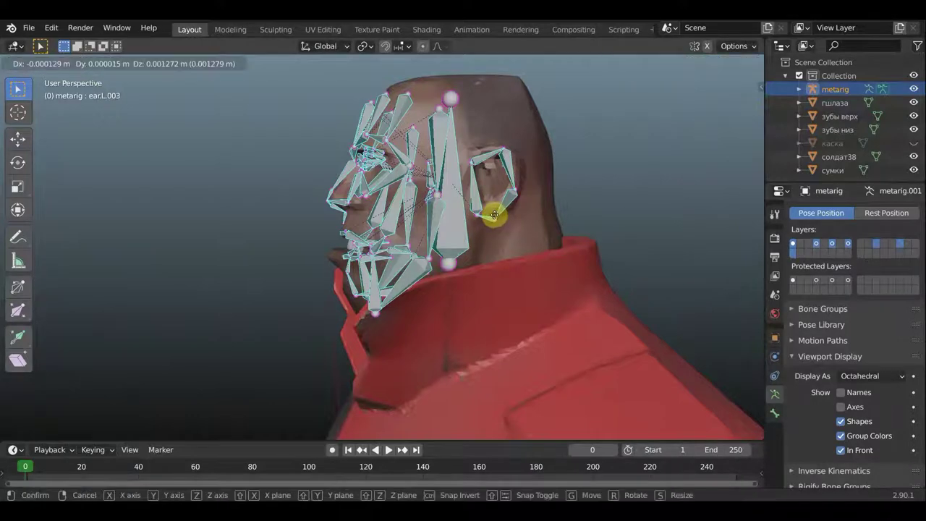
middle_drag(509, 192, 457, 239)
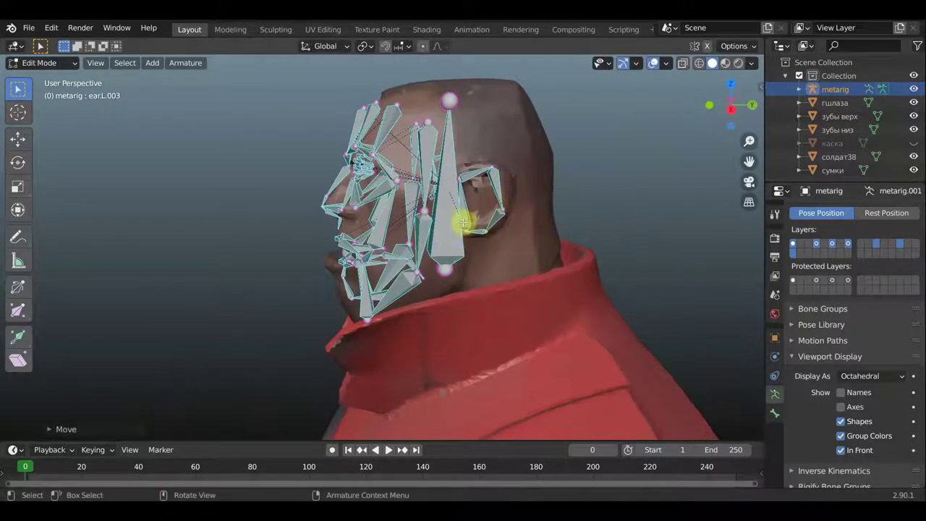
mouse_move(455, 232)
middle_down()
mouse_move(485, 239)
mouse_move(407, 114)
mouse_move(498, 114)
mouse_move(476, 178)
mouse_move(440, 186)
mouse_move(408, 212)
mouse_move(390, 206)
middle_up()
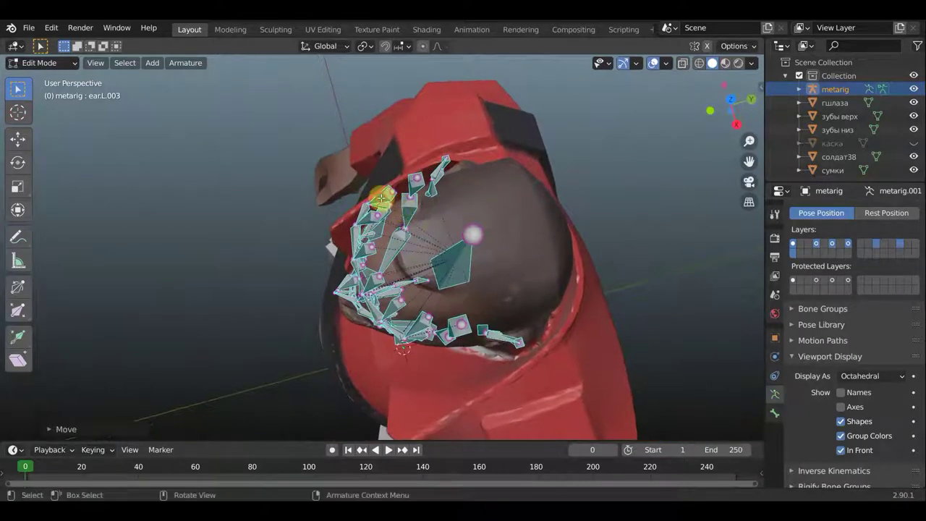
Nudge the selected forehead bone and forehead.R.001 into new positions.
key(g)
click(391, 205)
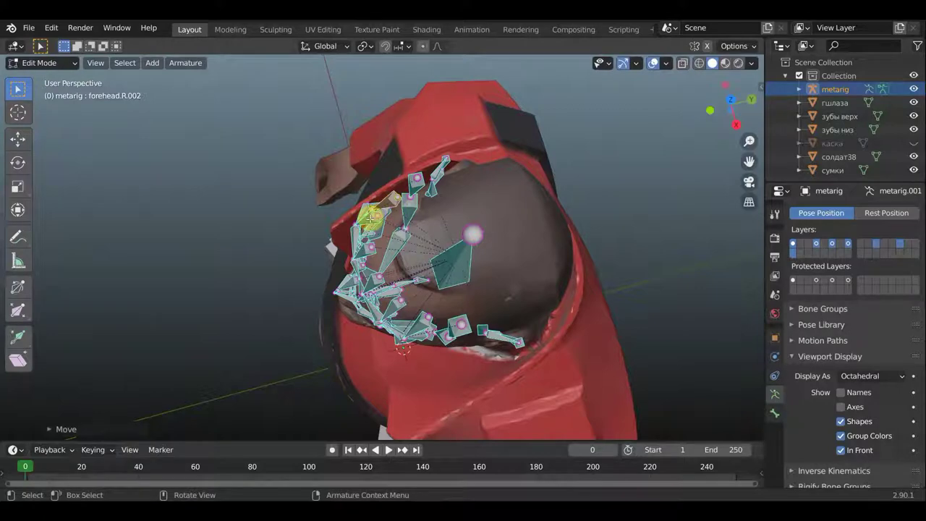
click(370, 217)
key(g)
click(377, 221)
mouse_move(405, 235)
middle_down()
mouse_move(372, 171)
mouse_move(340, 177)
middle_up()
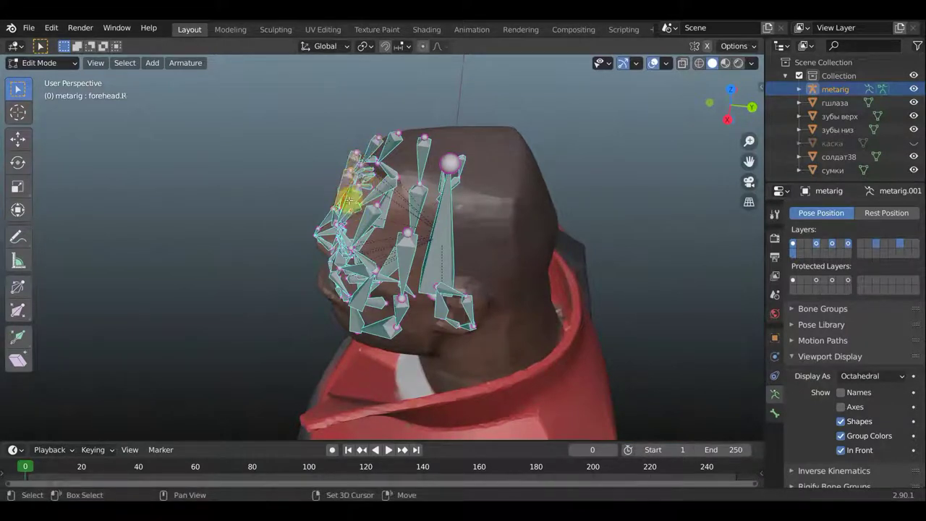
Slide the forehead bones, including forehead.L.002, along Y toward the face with the Move tool.
click(405, 241)
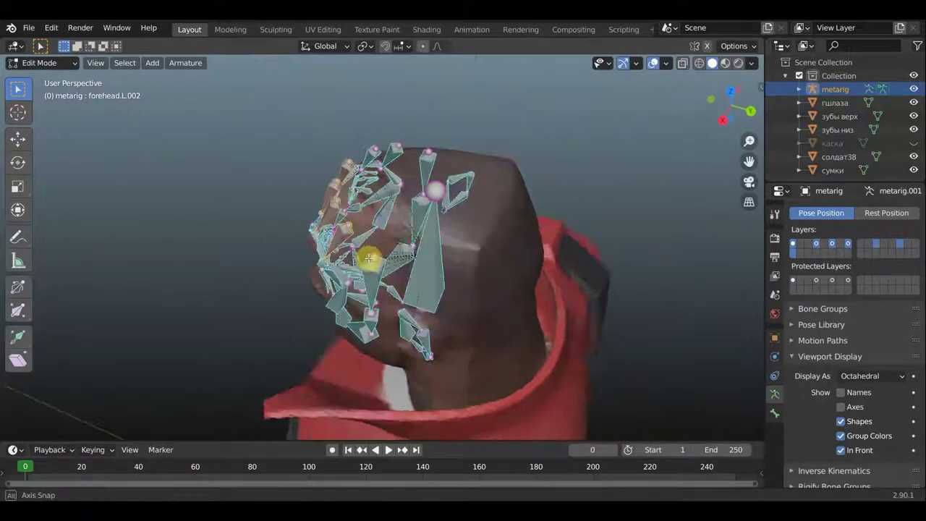
mouse_move(405, 242)
middle_down()
mouse_move(368, 292)
mouse_move(383, 280)
middle_up()
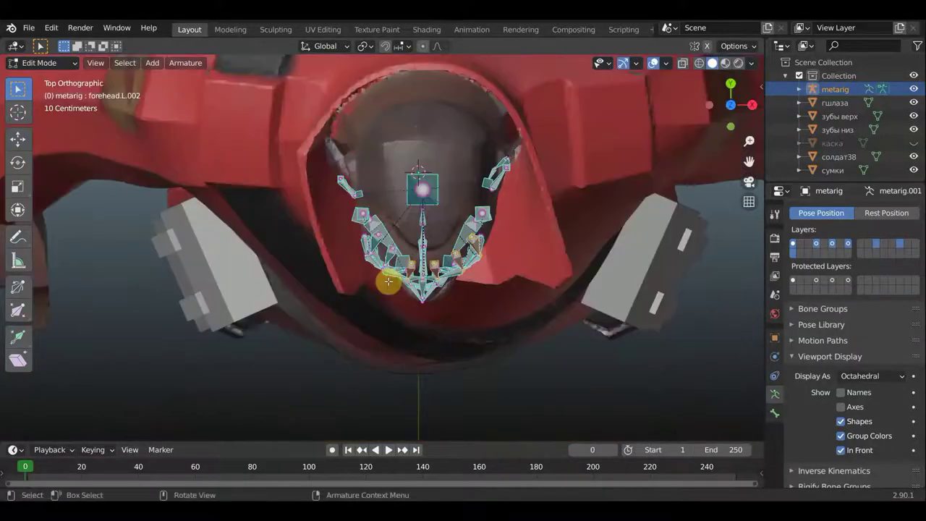
scroll(390, 271, up, 2)
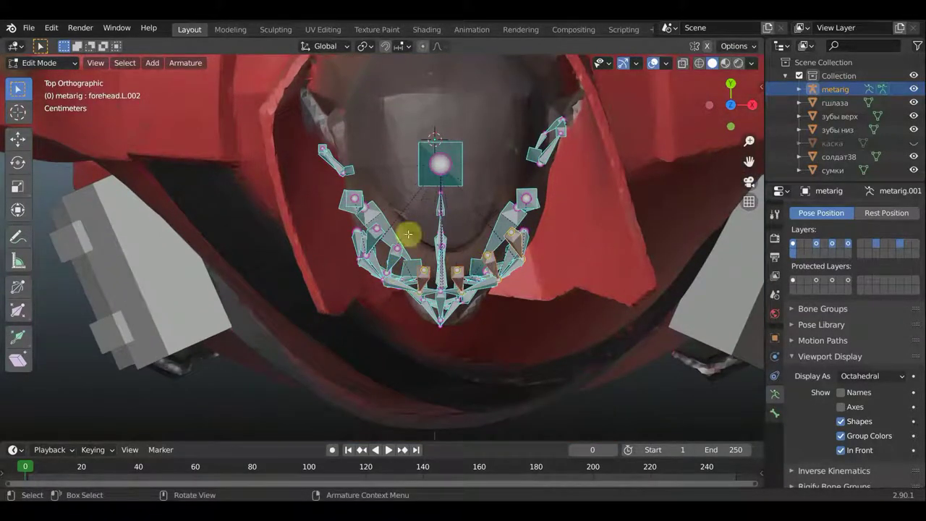
click(18, 138)
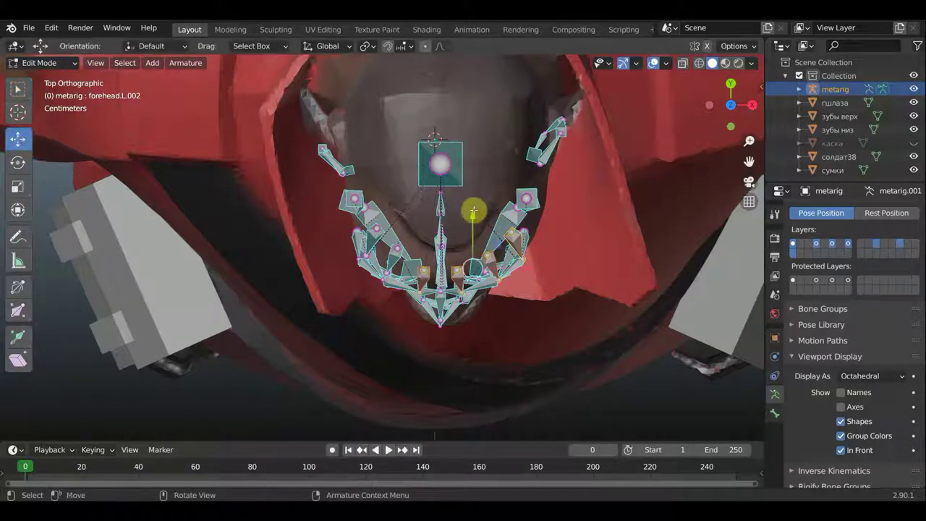
mouse_move(472, 211)
mouse_down()
mouse_move(472, 200)
mouse_move(473, 209)
mouse_up()
mouse_move(473, 210)
middle_down()
mouse_move(319, 111)
mouse_move(326, 114)
mouse_move(275, 171)
mouse_move(306, 207)
mouse_move(351, 207)
mouse_move(427, 177)
mouse_move(419, 149)
mouse_move(407, 144)
mouse_move(439, 123)
mouse_move(518, 111)
middle_up()
scroll(325, 182, up, 3)
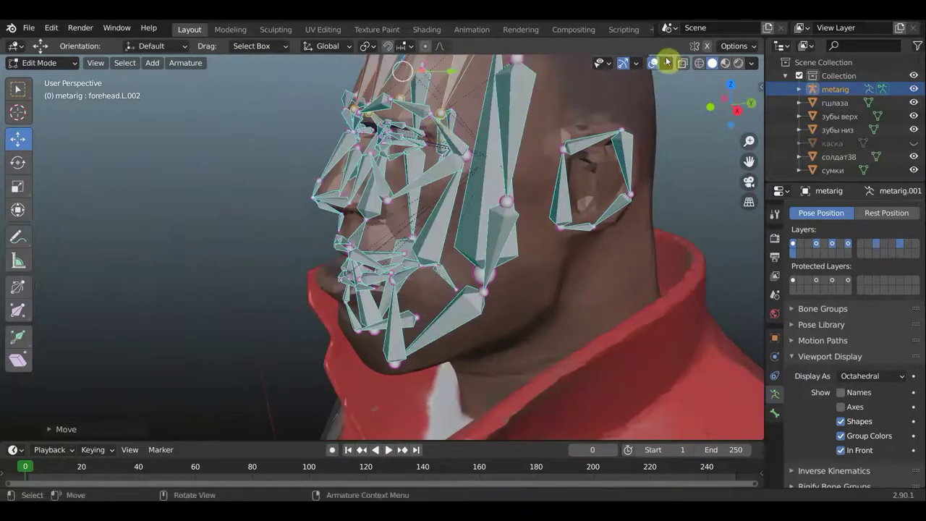
In front orthographic view, lower the left brow bone brow.T.L.001 along Z.
mouse_move(593, 105)
middle_down()
mouse_move(613, 128)
mouse_move(642, 124)
middle_up()
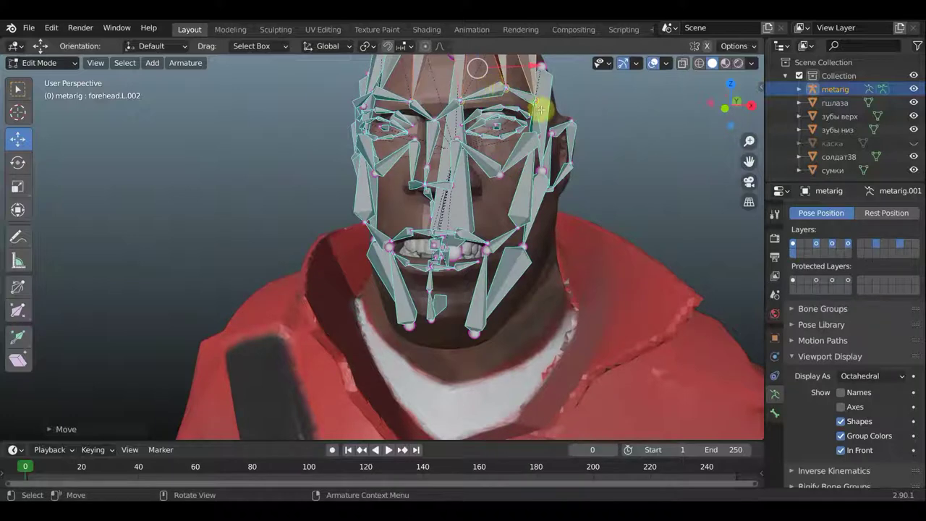
key(KP_1)
scroll(567, 109, up, 1)
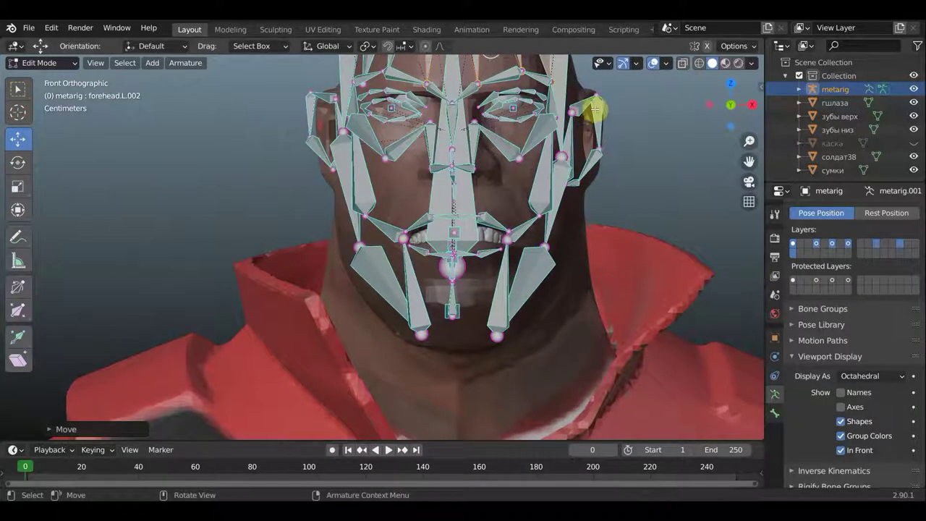
shift+middle_drag(594, 108, 585, 182)
scroll(502, 217, up, 2)
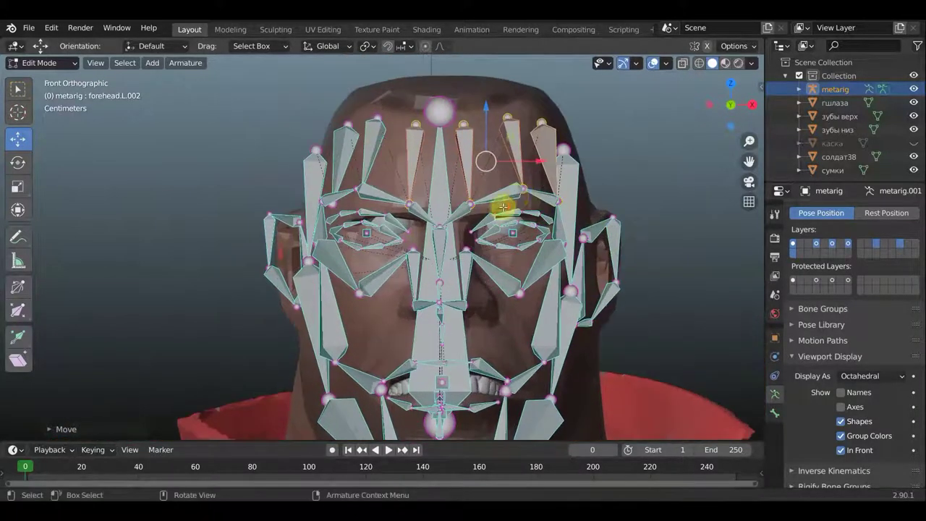
click(543, 194)
click(519, 131)
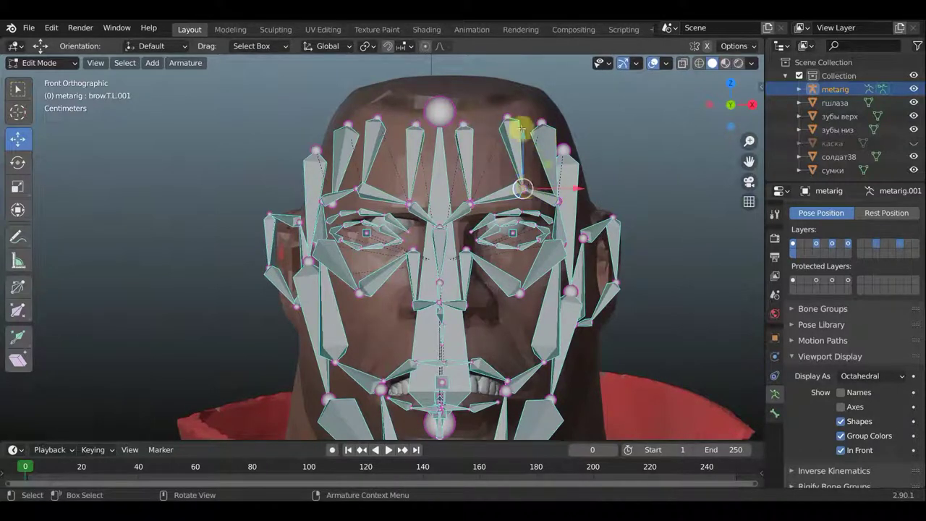
drag(524, 137, 525, 148)
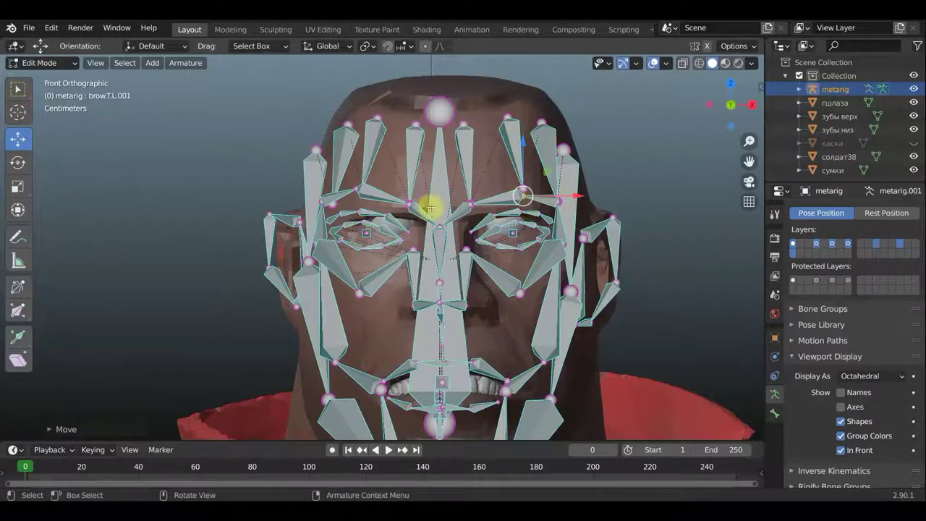
Lower brow.T.R.001, shift brow.T.R along X, and slide brow.T.L about 1.2 cm sideways.
click(355, 152)
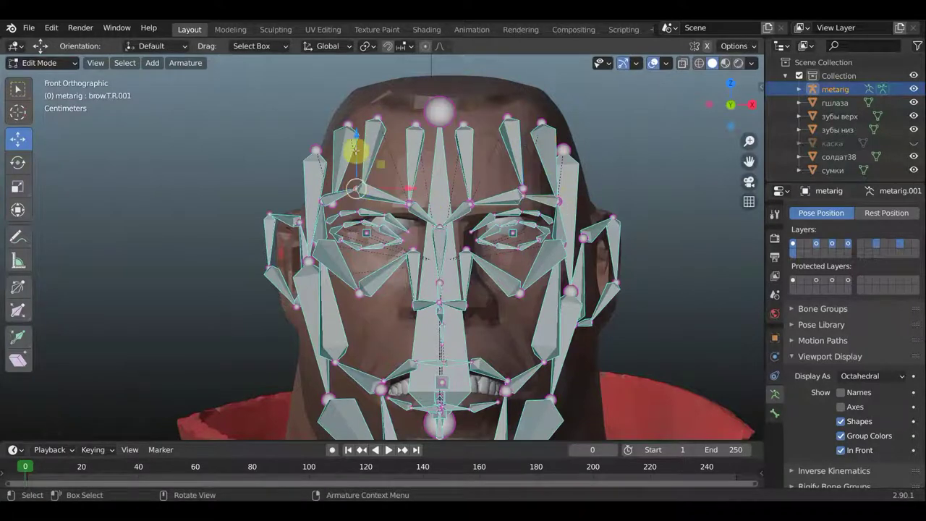
drag(356, 140, 356, 150)
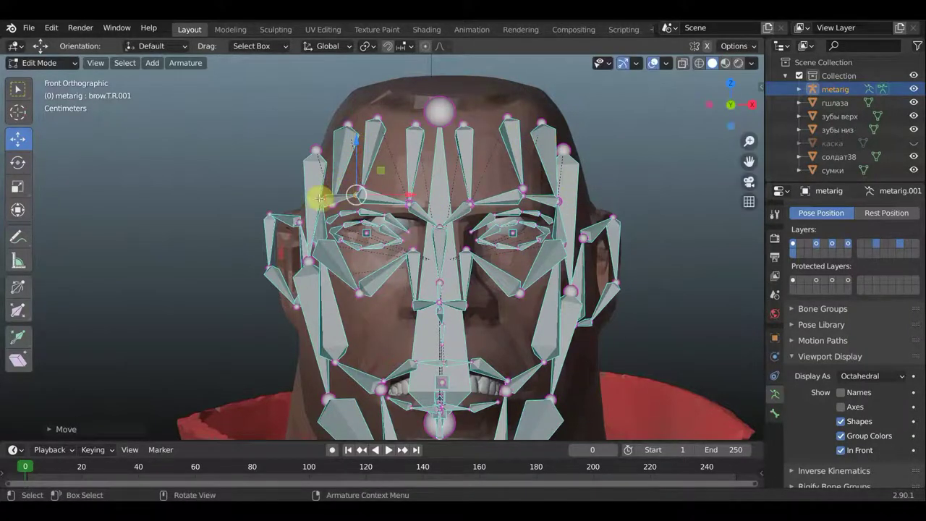
click(384, 197)
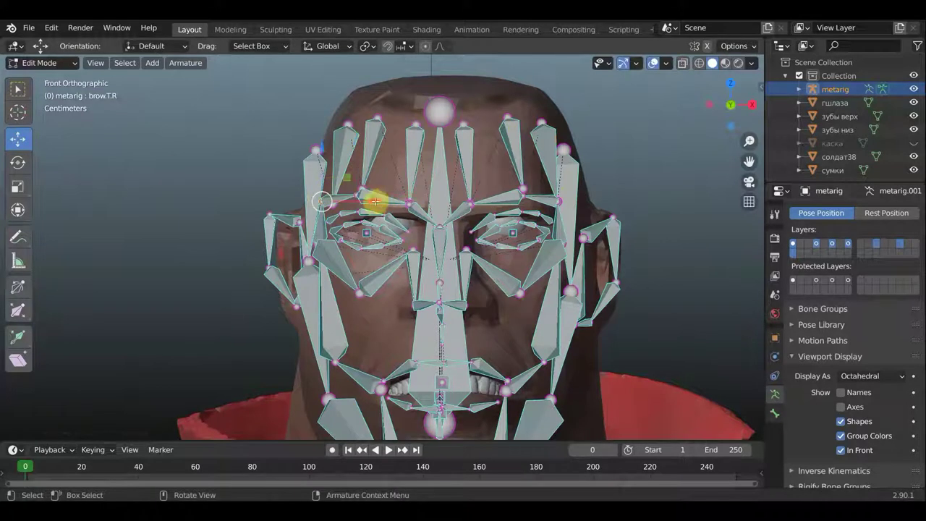
drag(375, 200, 384, 202)
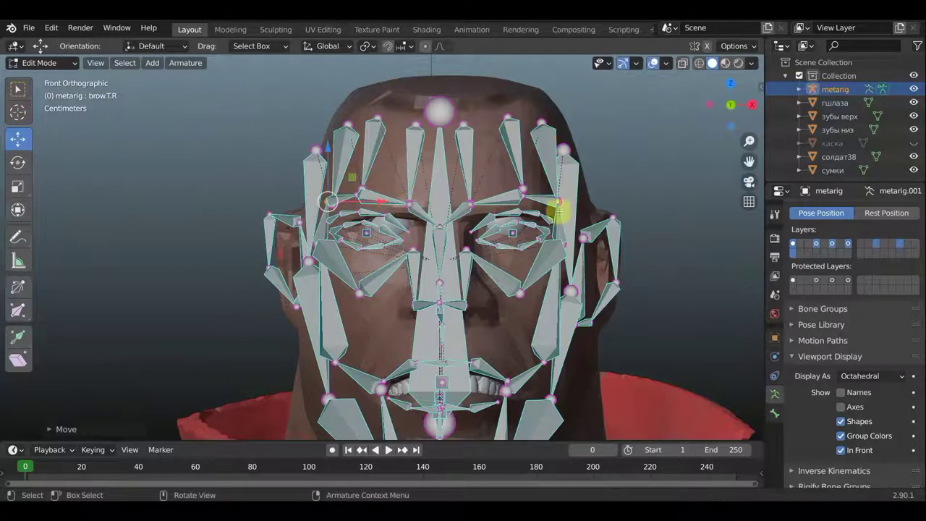
click(582, 205)
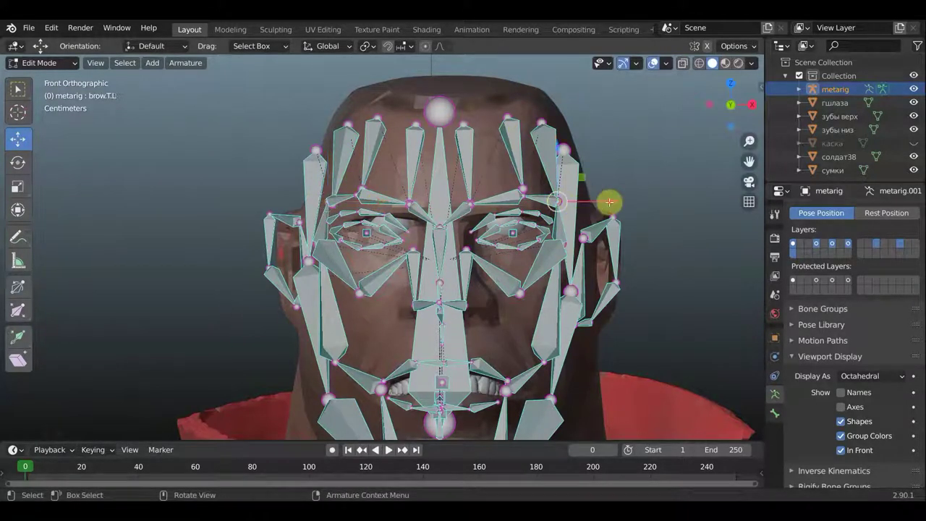
drag(607, 200, 602, 206)
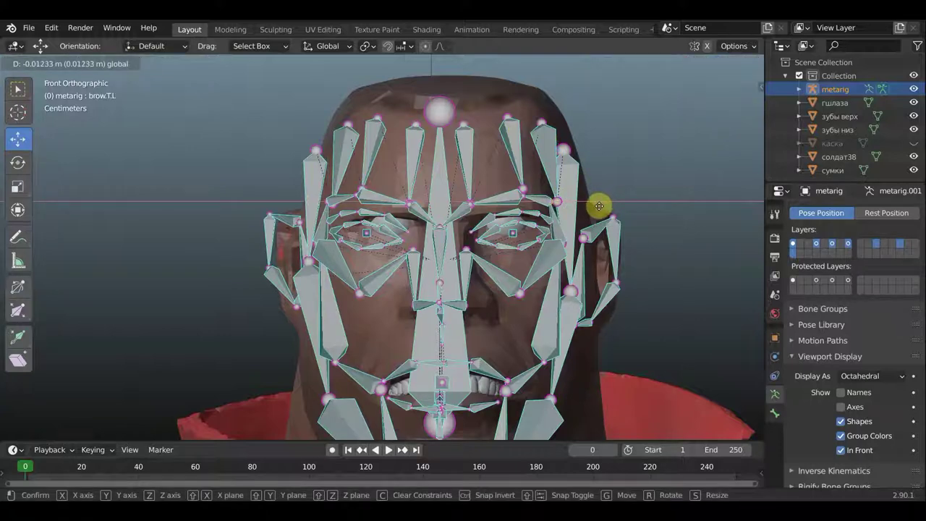
click(599, 206)
mouse_move(347, 265)
middle_down()
mouse_move(306, 259)
mouse_move(407, 249)
mouse_move(492, 219)
mouse_move(513, 233)
mouse_move(468, 265)
mouse_move(281, 256)
middle_up()
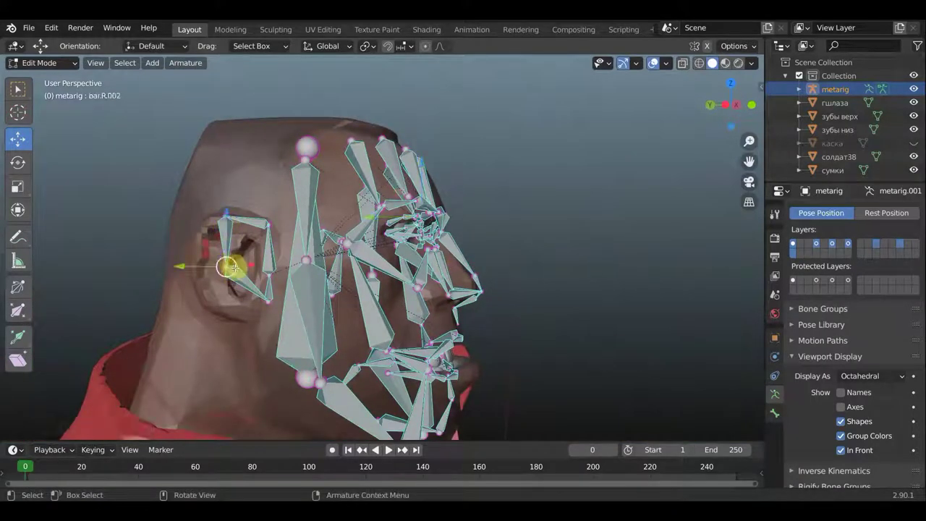
Drag the ear.R joints onto the ear's back rim, top, earlobe and front edge.
drag(224, 266, 208, 268)
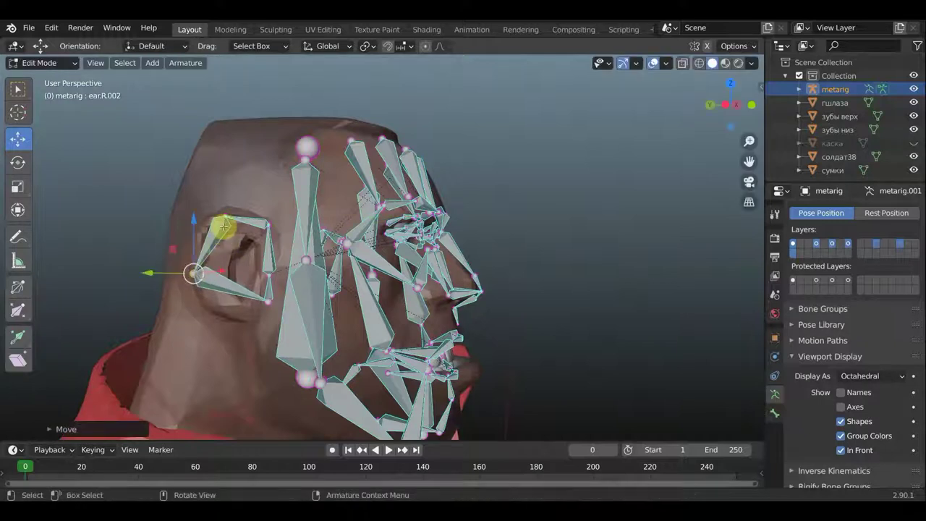
drag(225, 215, 221, 214)
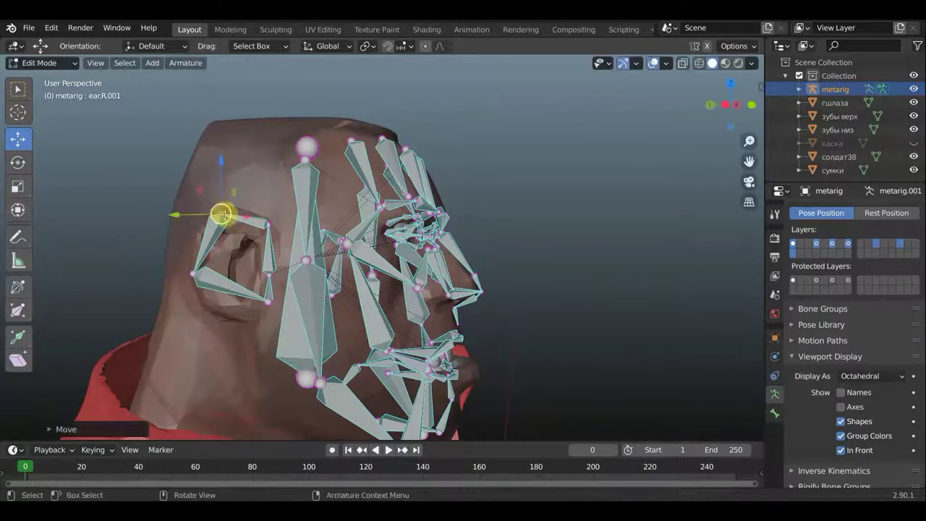
drag(267, 301, 242, 318)
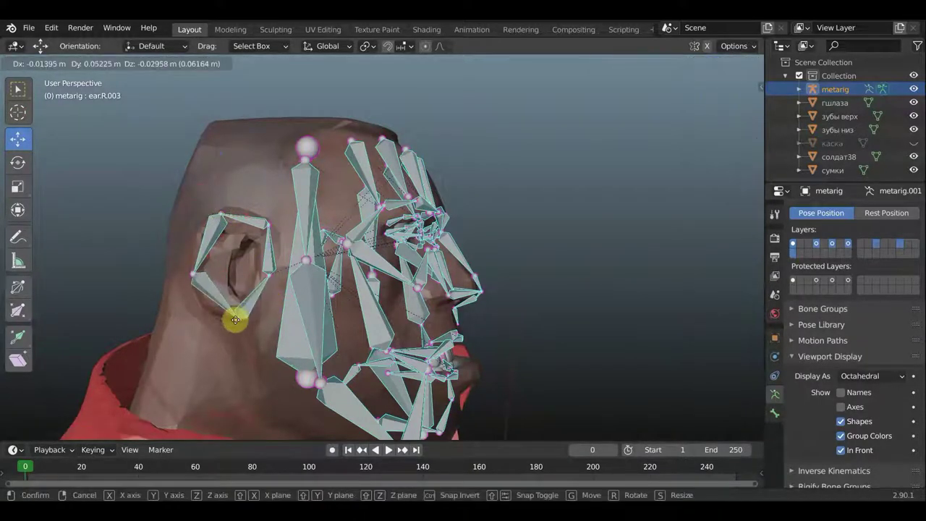
drag(269, 273, 268, 275)
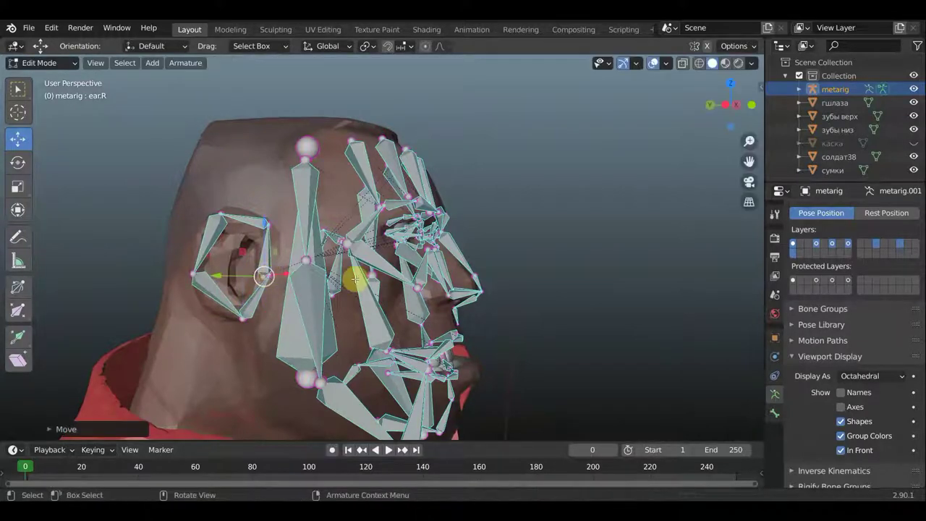
middle_drag(432, 289, 306, 290)
In front wireframe view, box-select the right-half face bones and mirror them to the left side.
scroll(459, 195, down, 3)
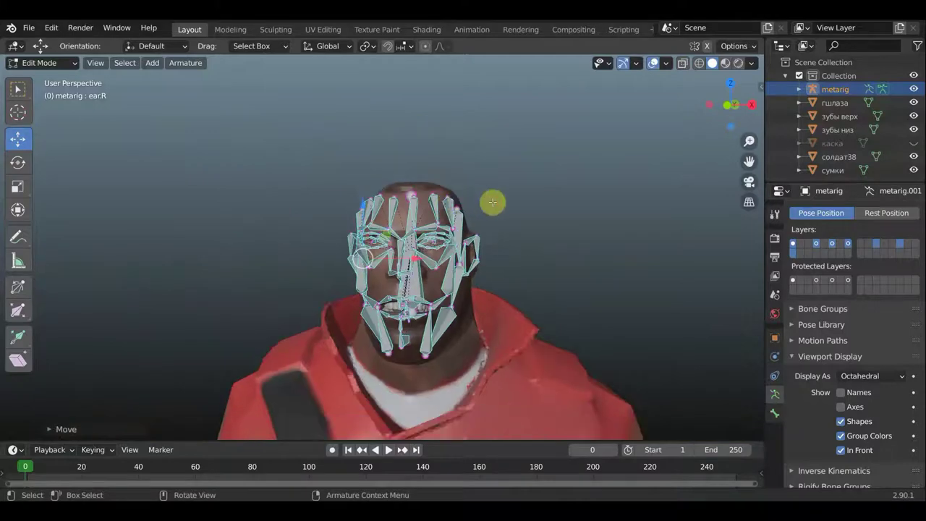
key(KP_1)
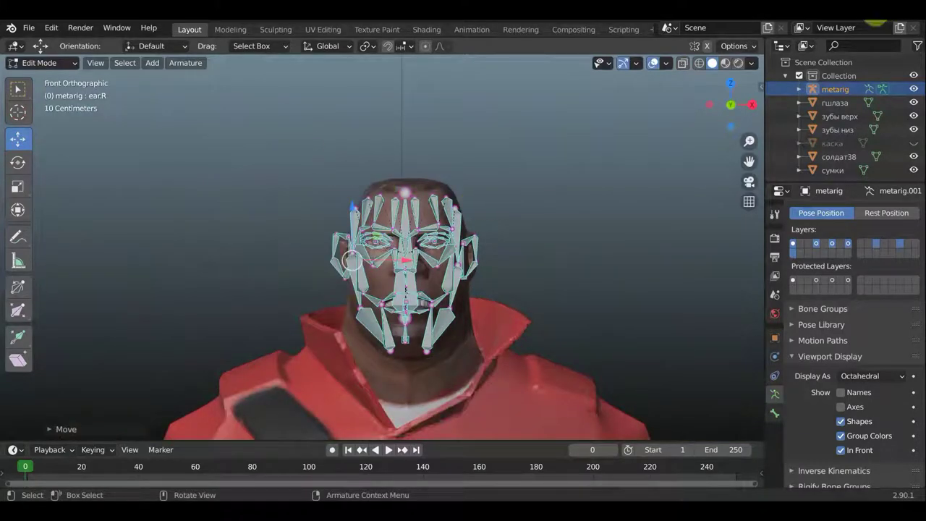
click(700, 64)
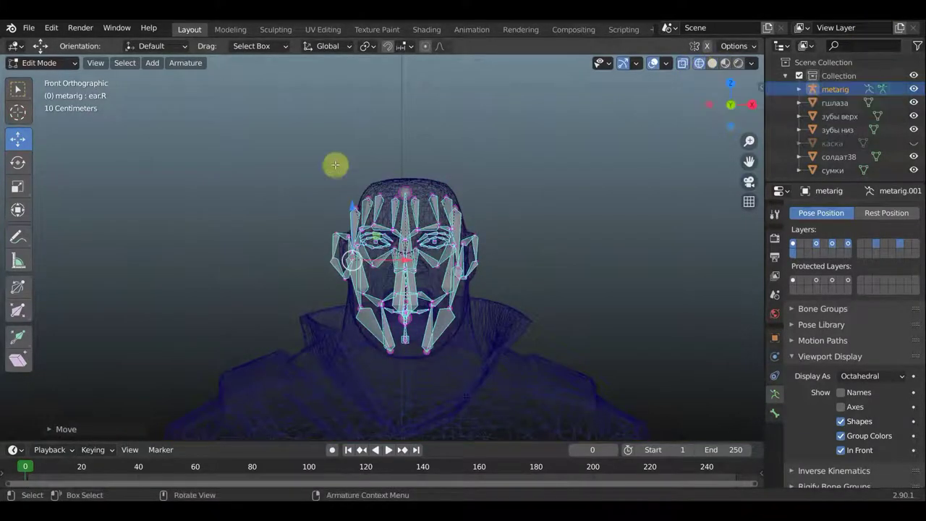
drag(269, 137, 409, 402)
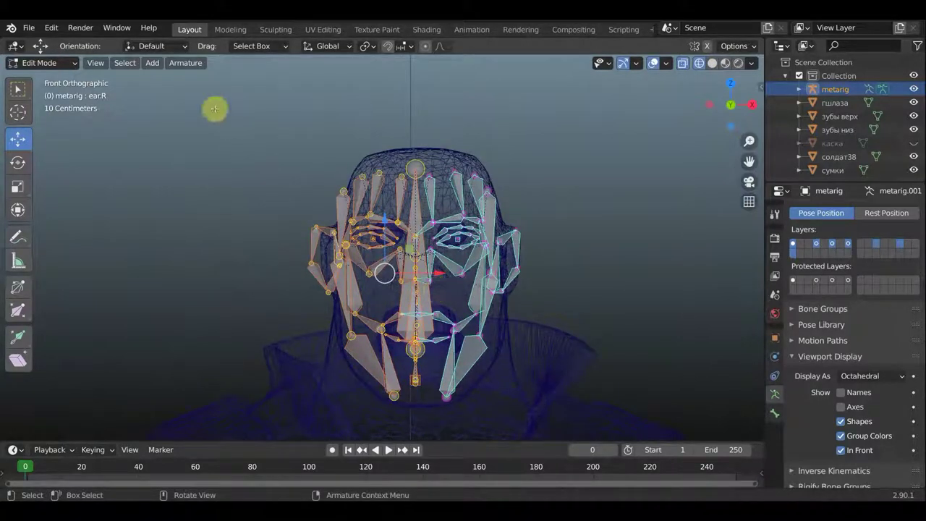
drag(233, 128, 403, 406)
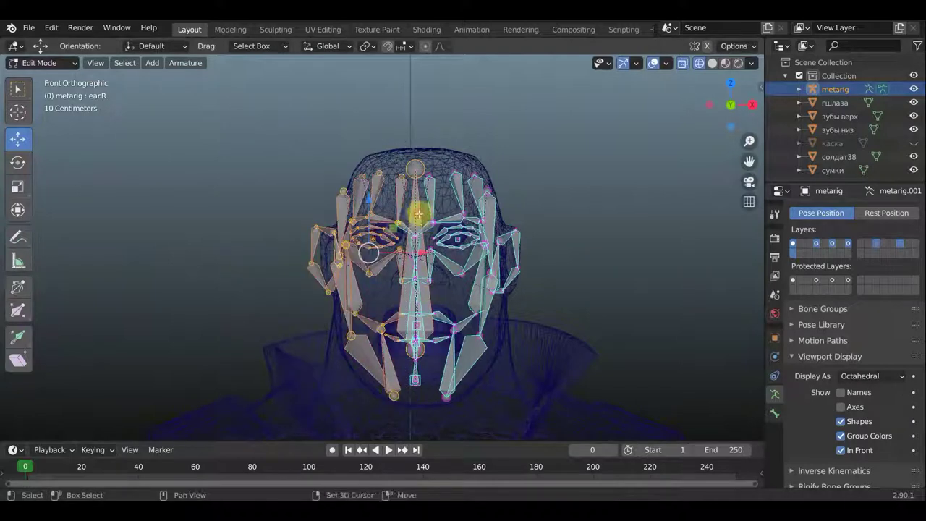
mouse_move(581, 217)
middle_down()
mouse_move(585, 225)
mouse_move(343, 241)
mouse_move(424, 265)
middle_up()
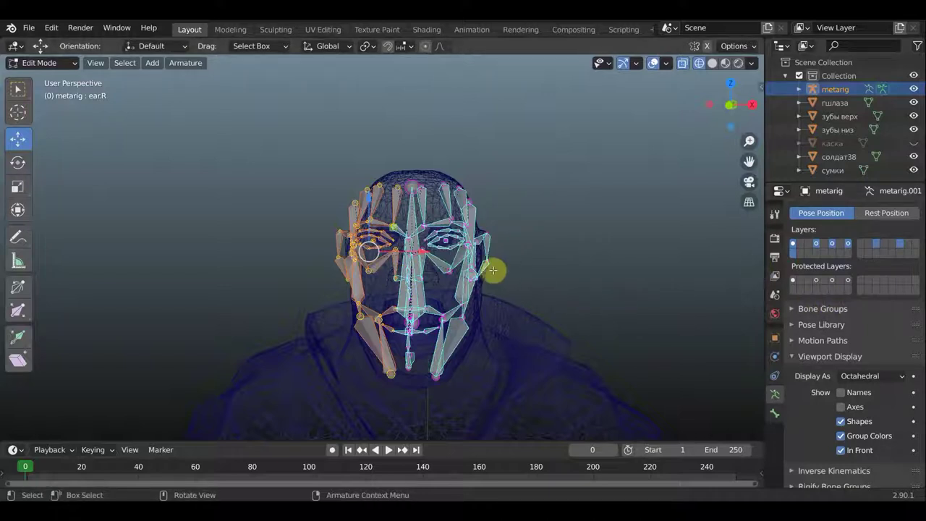
right_click(471, 269)
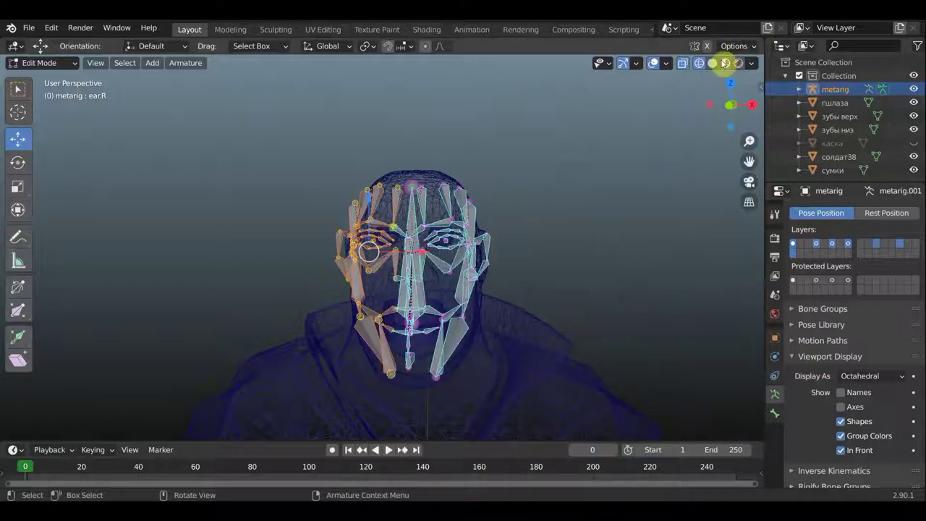
click(713, 64)
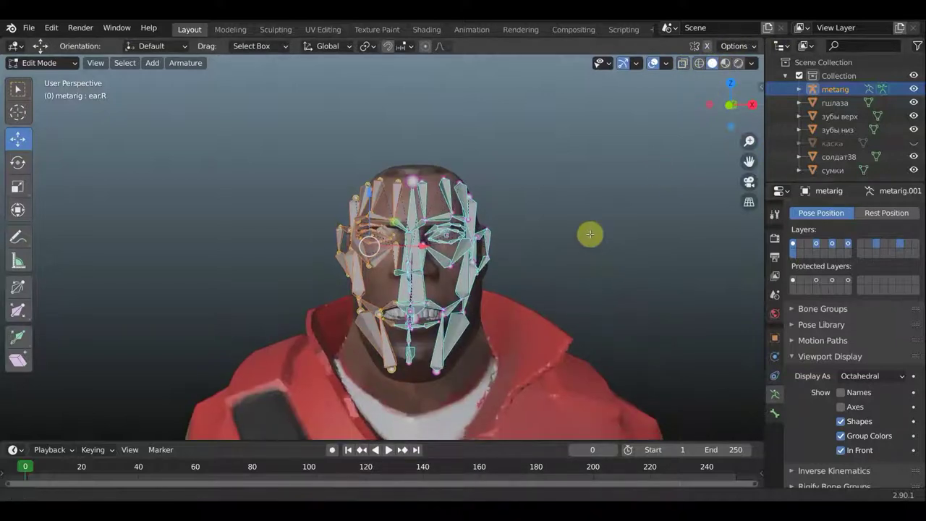
Move the jaw bone's tip down to the bottom of the chin.
mouse_move(577, 244)
shift+middle_down()
mouse_move(588, 196)
mouse_move(535, 215)
mouse_move(473, 214)
mouse_move(436, 252)
shift+middle_up()
scroll(588, 196, up, 2)
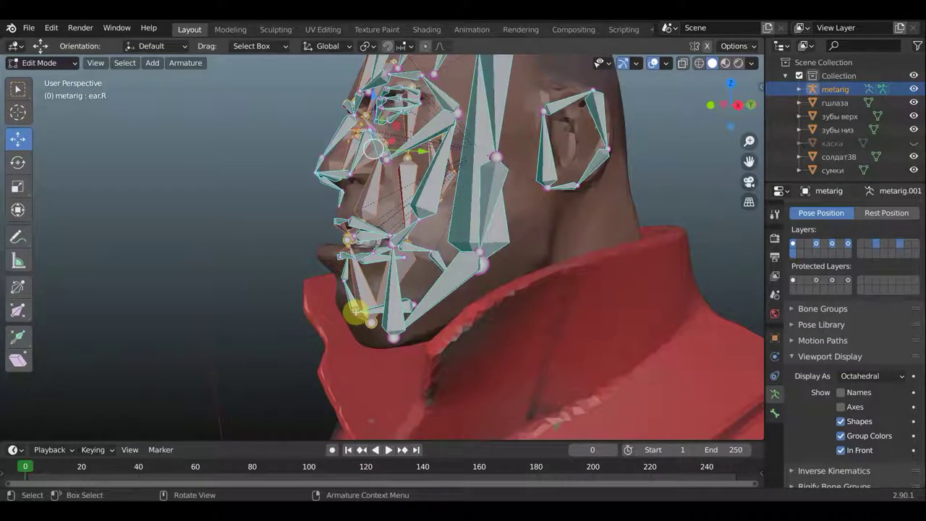
click(356, 311)
shift+right_click(356, 311)
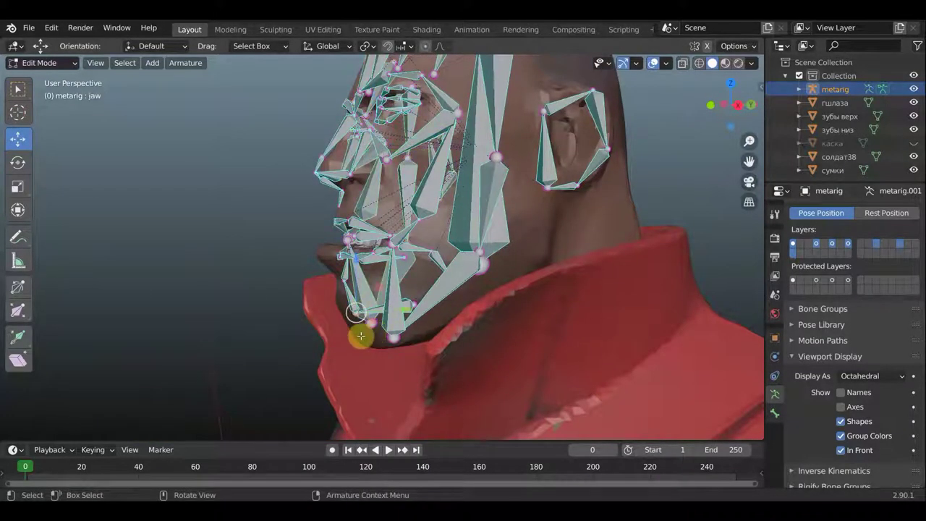
key(g)
click(368, 352)
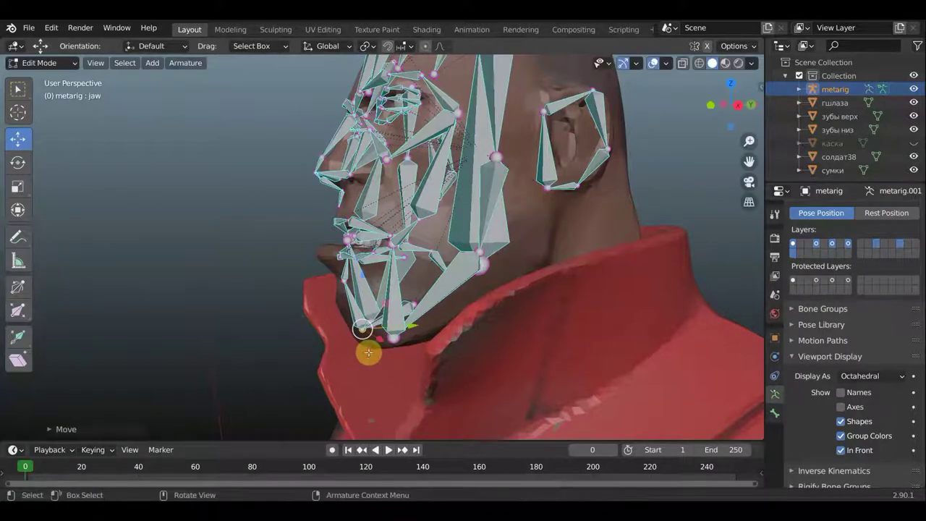
middle_drag(344, 277, 334, 272)
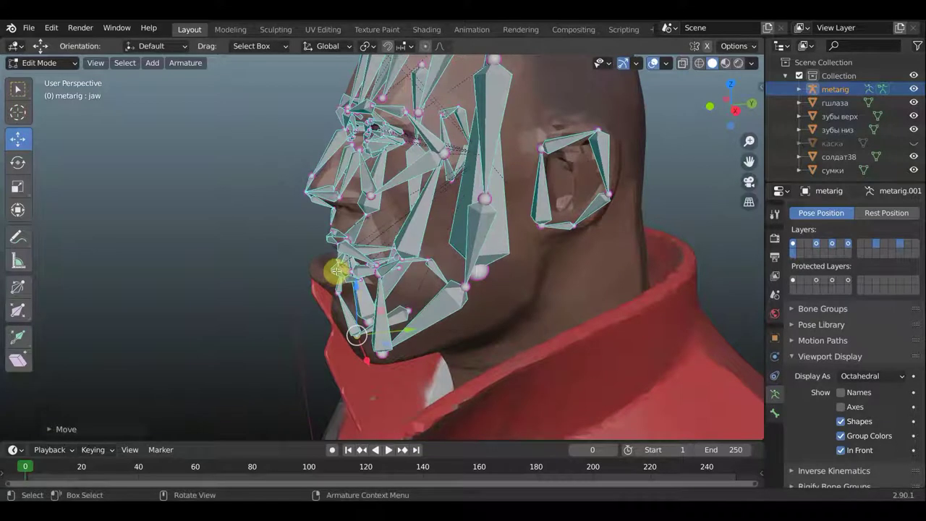
Place the lower-left and lower-right lip bones onto the bottom lip.
click(337, 280)
key(g)
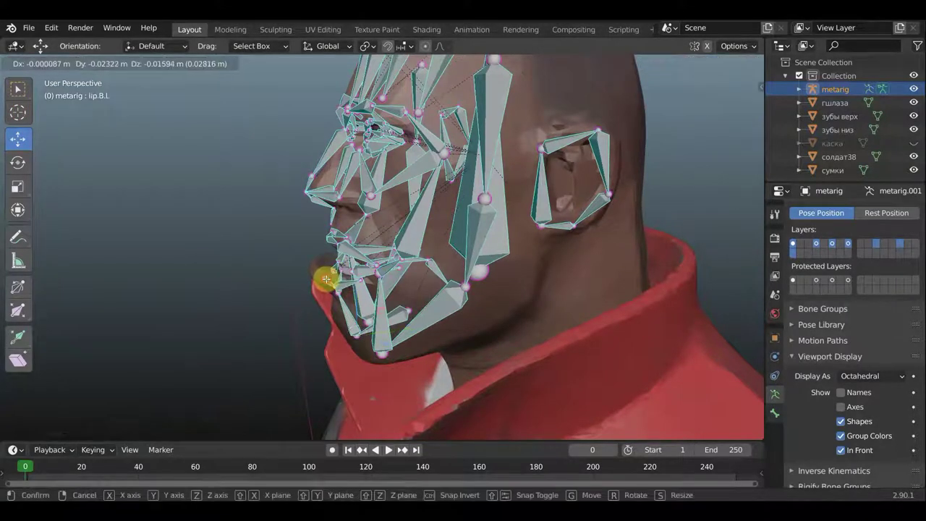
click(332, 266)
click(321, 266)
key(g)
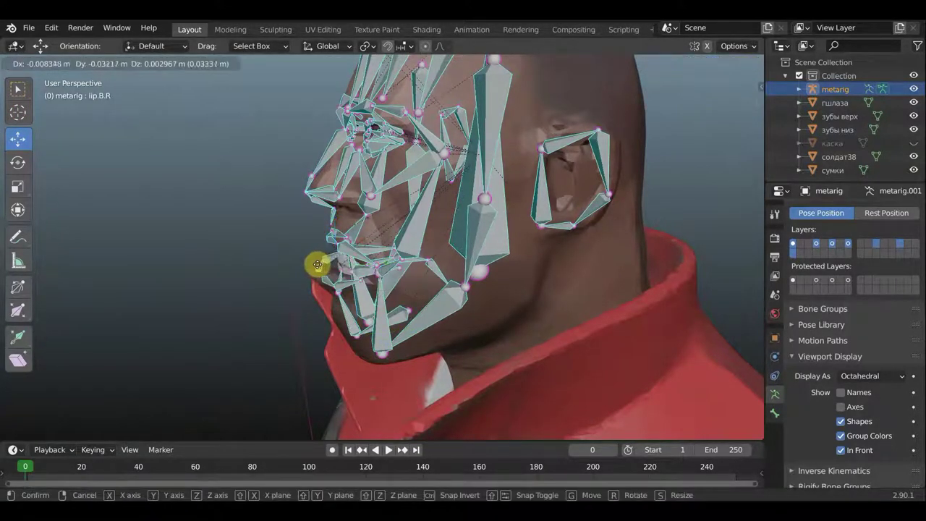
click(318, 265)
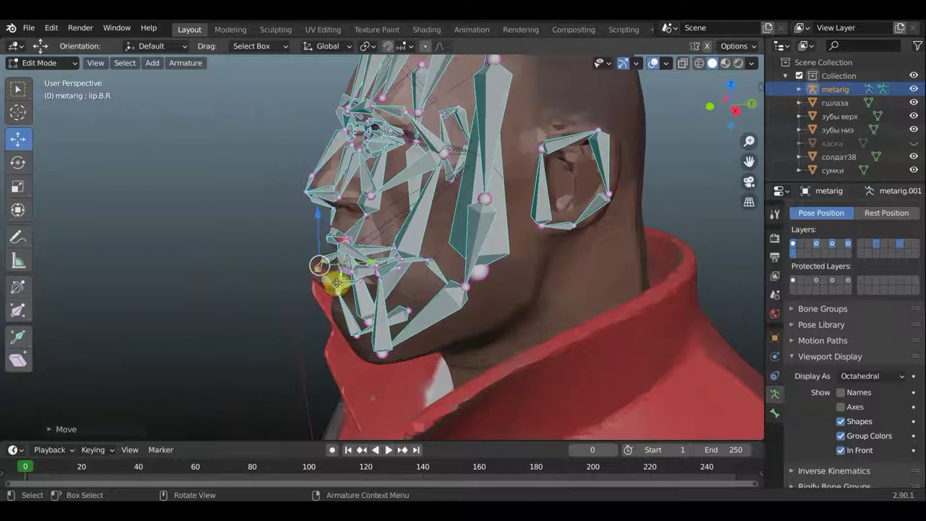
Reposition the outer lower-left lip joint lip.B.L.001 along the bottom lip.
key(g)
click(333, 278)
click(348, 283)
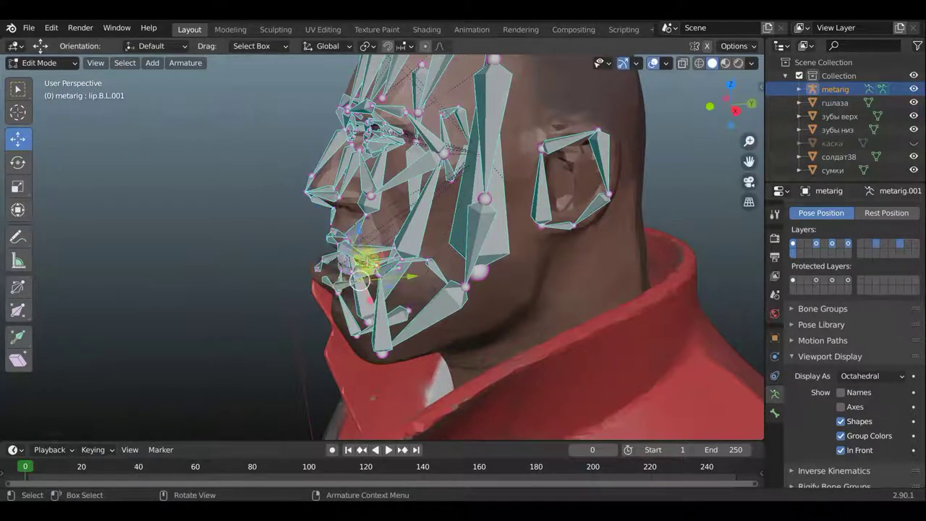
key(g)
click(369, 268)
middle_drag(369, 268, 508, 256)
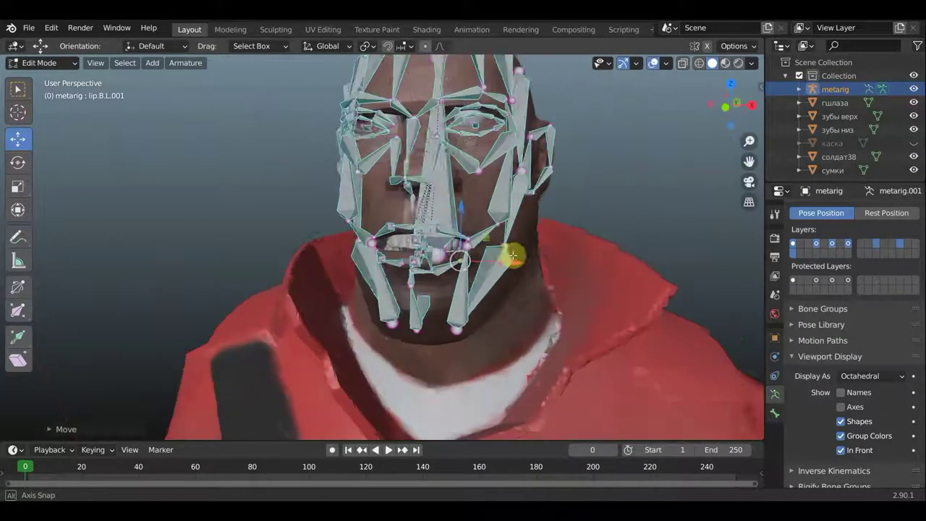
key(g)
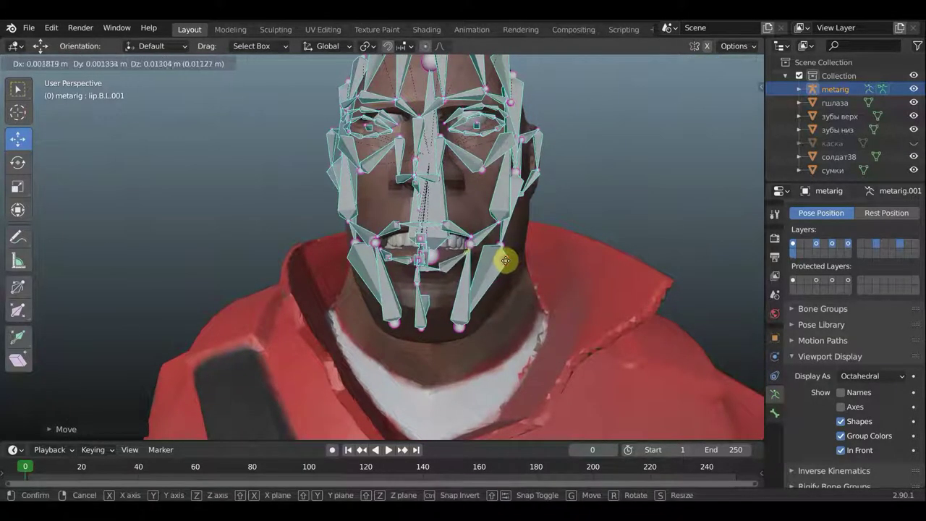
click(507, 258)
drag(441, 266, 421, 265)
Raise the chin joint to the lower lip, drop teeth.B about 0.75 cm, then view from the front.
scroll(423, 268, up, 5)
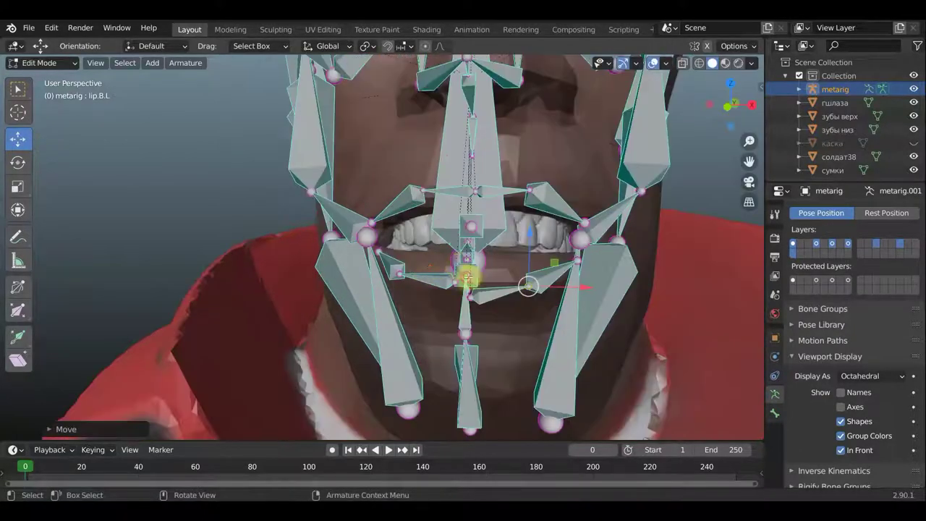
mouse_move(473, 286)
mouse_down()
mouse_move(461, 282)
mouse_move(465, 288)
mouse_up()
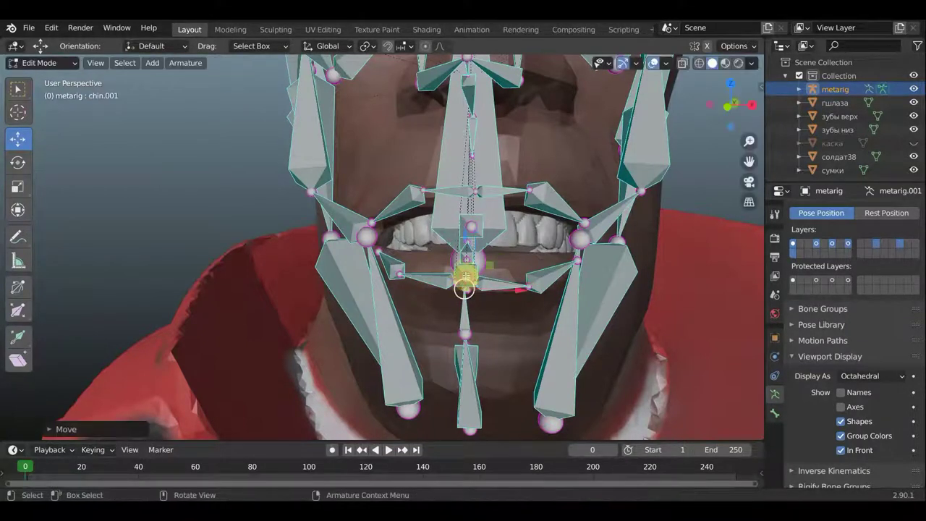
click(465, 275)
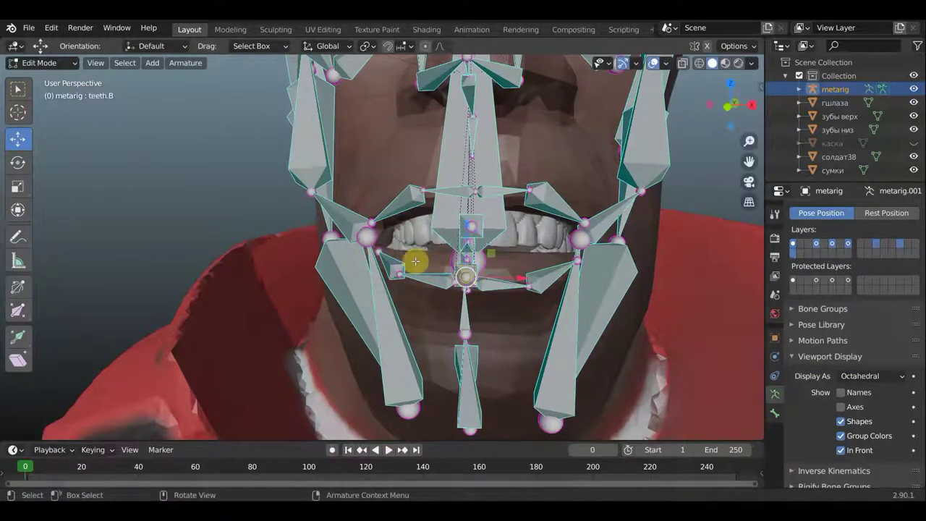
drag(467, 276, 475, 283)
scroll(541, 279, down, 3)
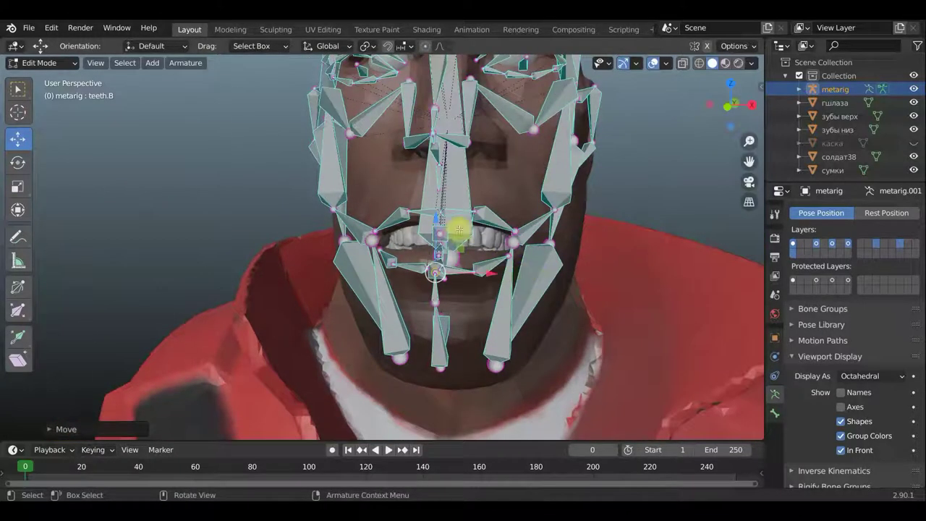
scroll(463, 226, down, 2)
scroll(467, 220, down, 1)
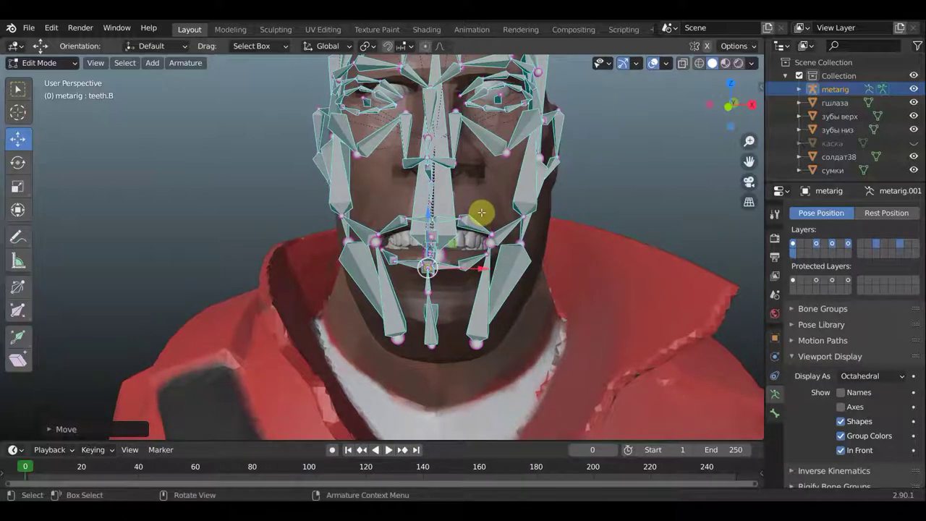
key(KP_1)
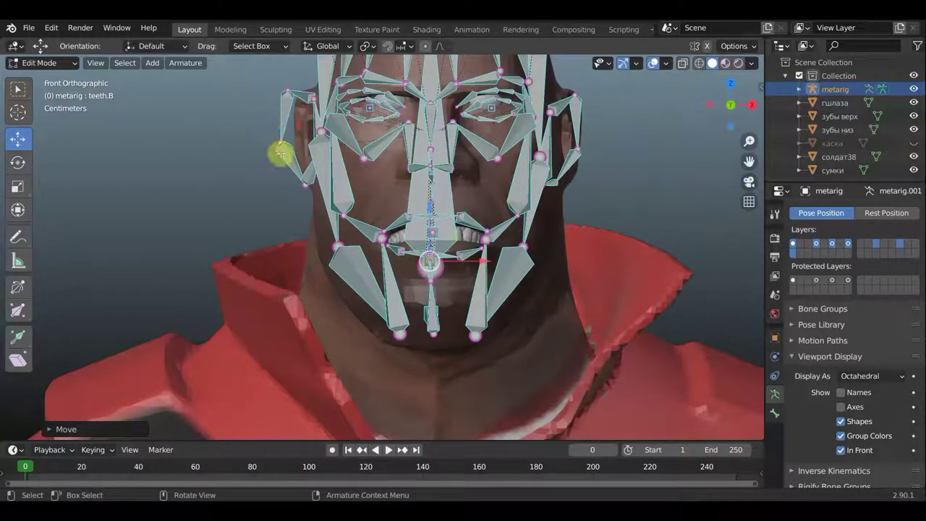
Move the ear.R.001 and ear.R.002 bones onto the soldier's right ear.
click(279, 138)
key(g)
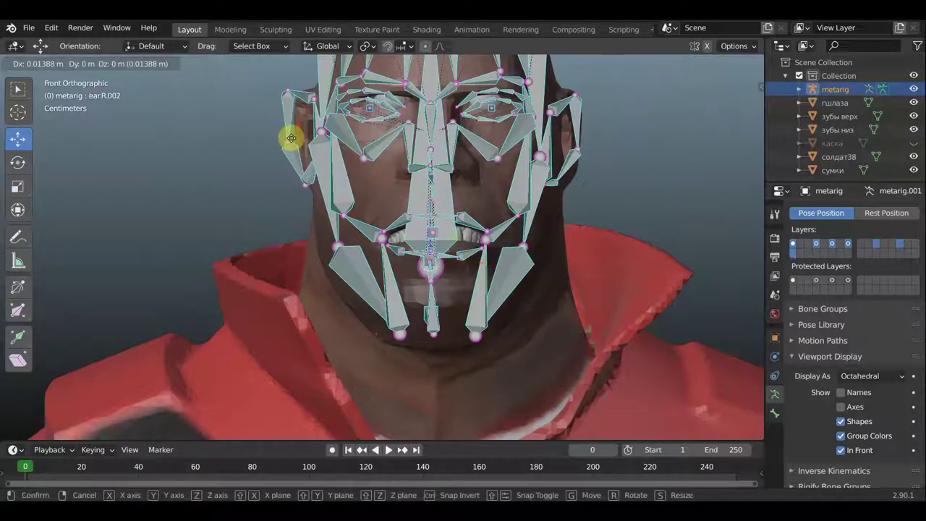
click(291, 139)
drag(286, 90, 304, 94)
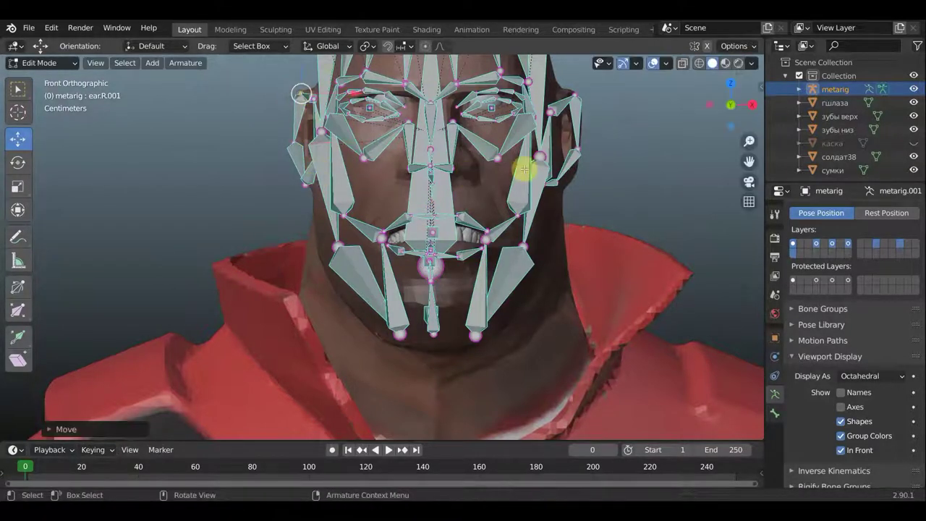
scroll(527, 166, down, 2)
scroll(506, 164, up, 1)
scroll(512, 165, up, 1)
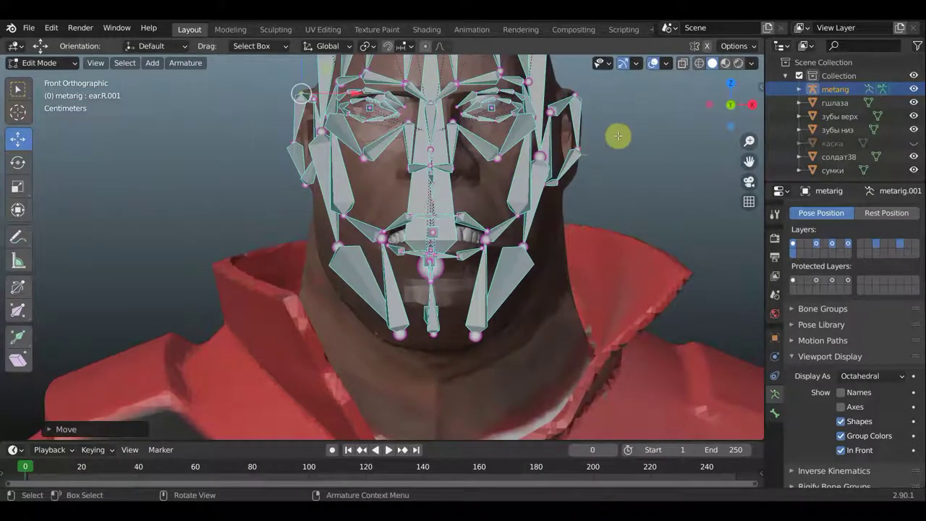
scroll(614, 181, up, 1)
scroll(608, 209, up, 1)
scroll(568, 248, up, 2)
ctrl+scroll(558, 232, down, 1)
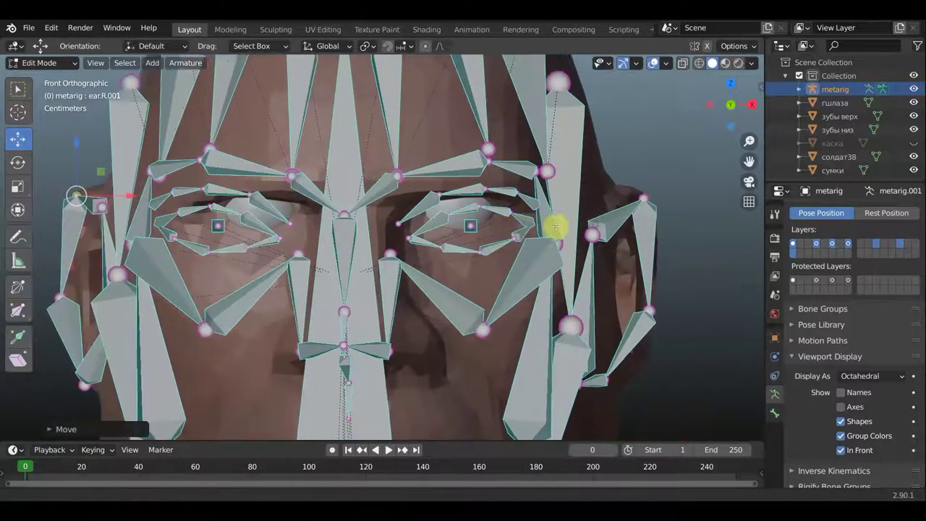
Select the left eyelid bones and shrink them to about 0.74.
click(429, 203)
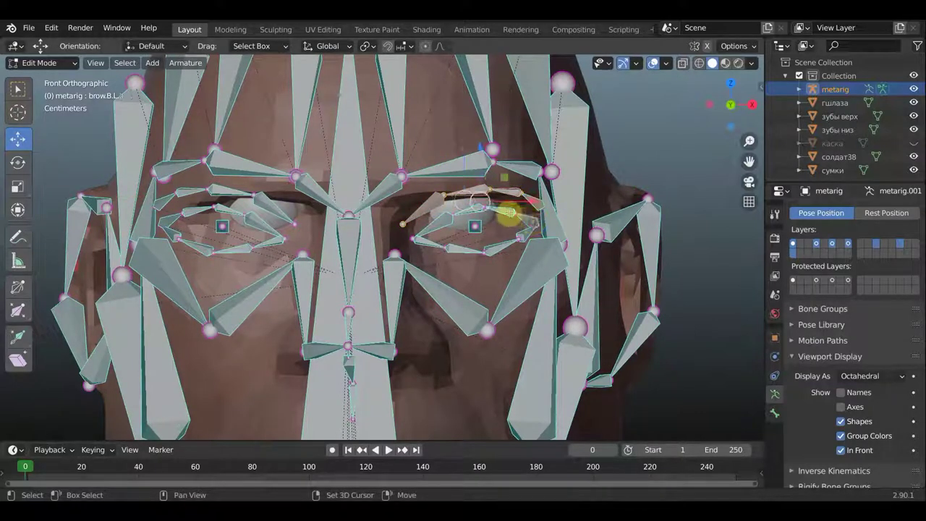
click(492, 213)
click(465, 211)
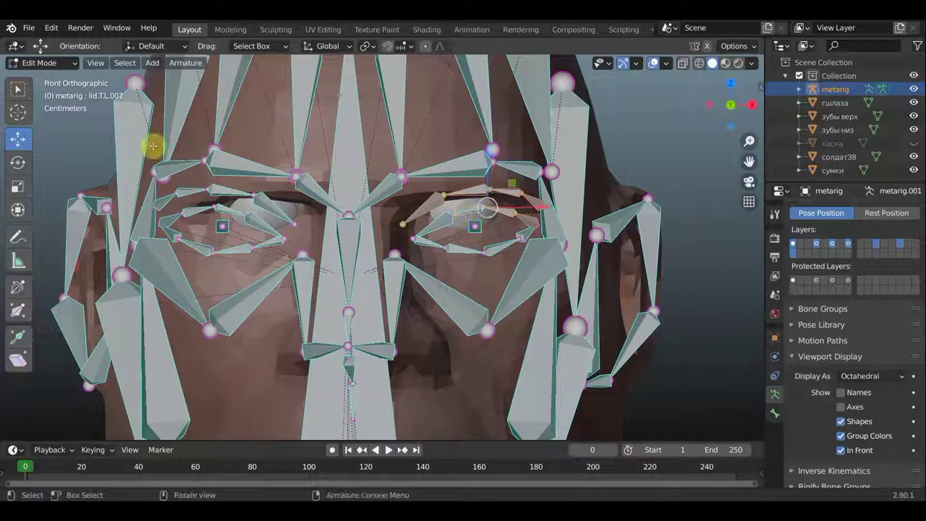
click(17, 89)
click(447, 223)
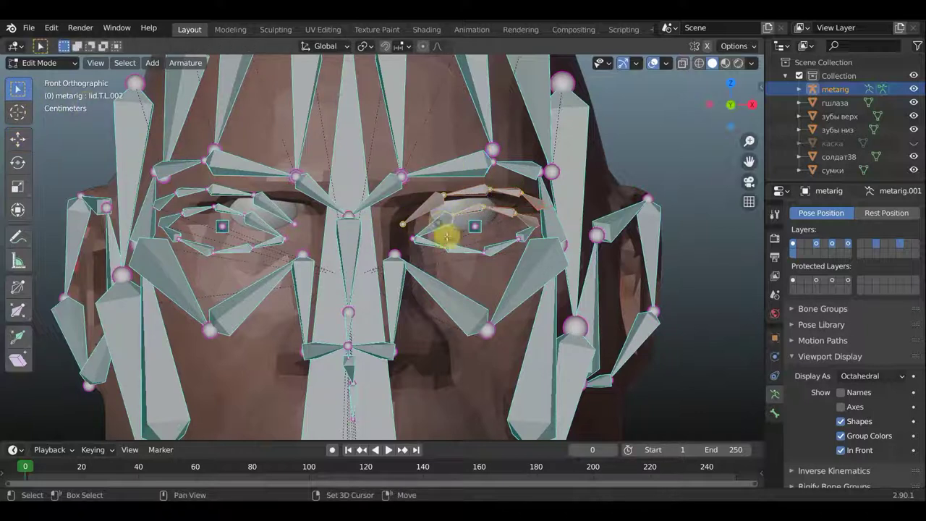
click(495, 251)
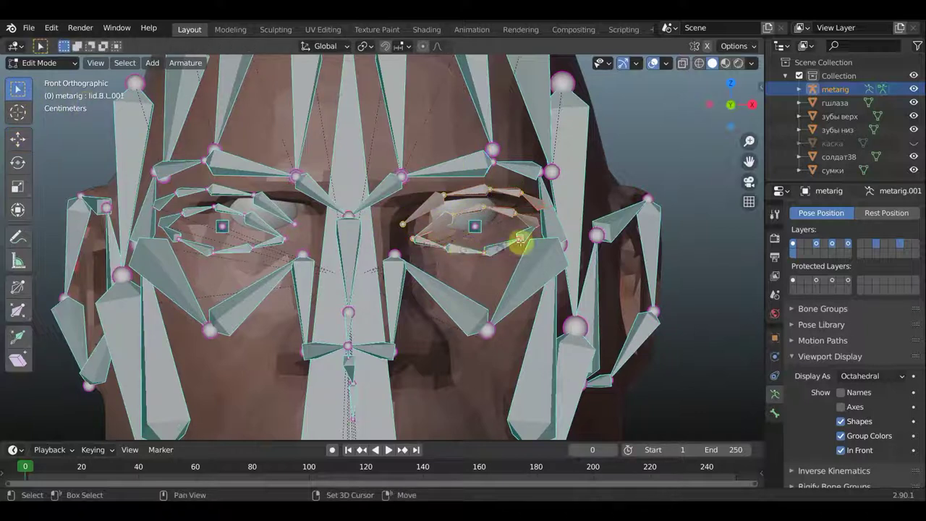
drag(487, 233, 470, 223)
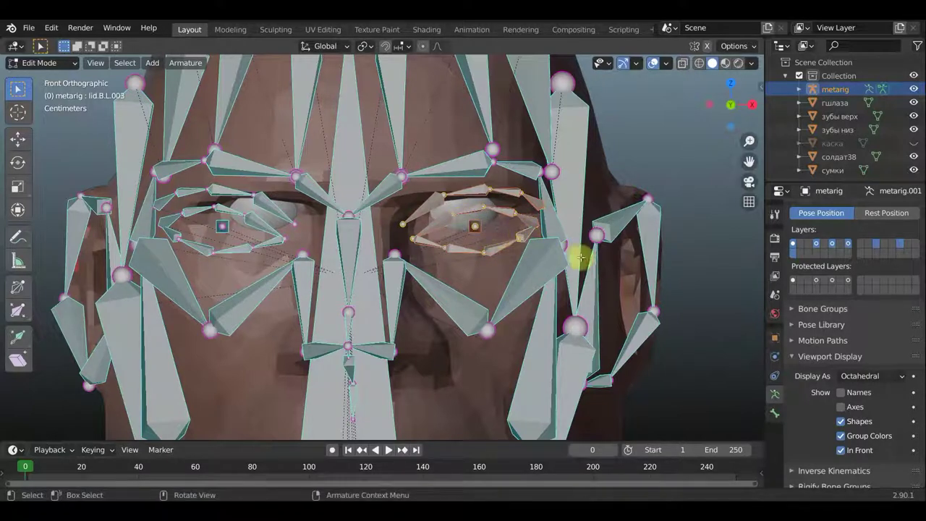
key(s)
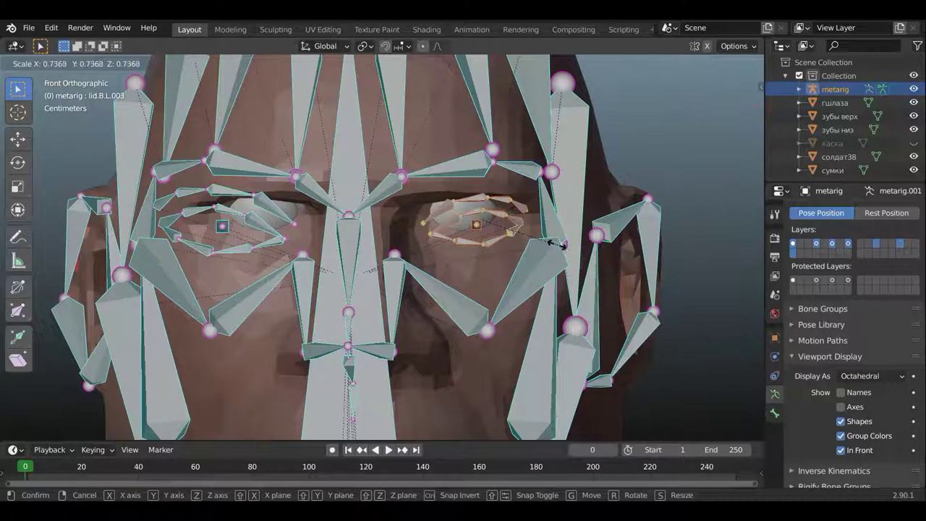
click(556, 245)
Move the shrunken left eyelid bones so they ring the soldier's left eye.
key(g)
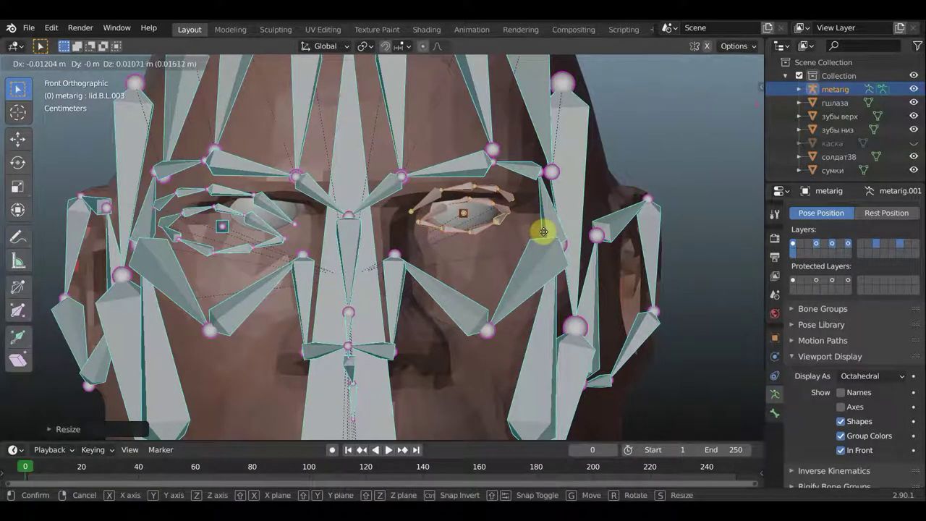
click(543, 230)
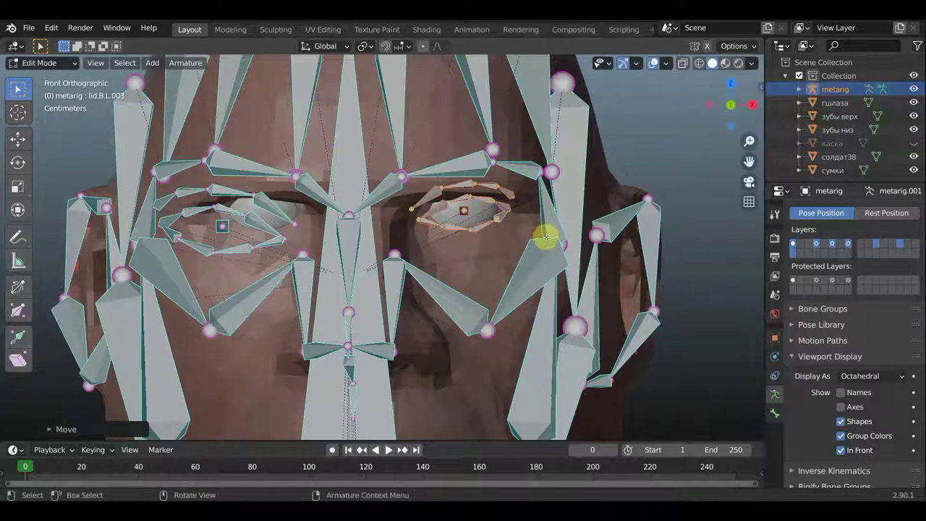
key(g)
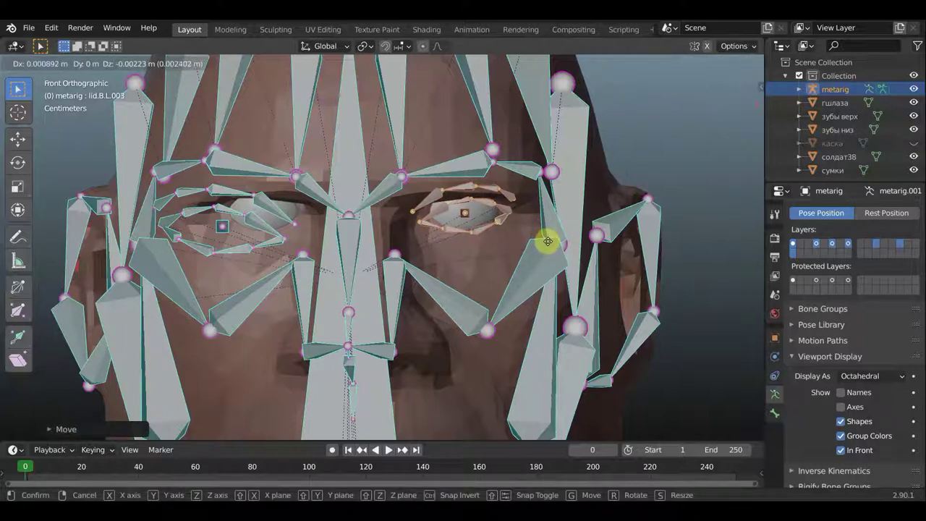
click(546, 240)
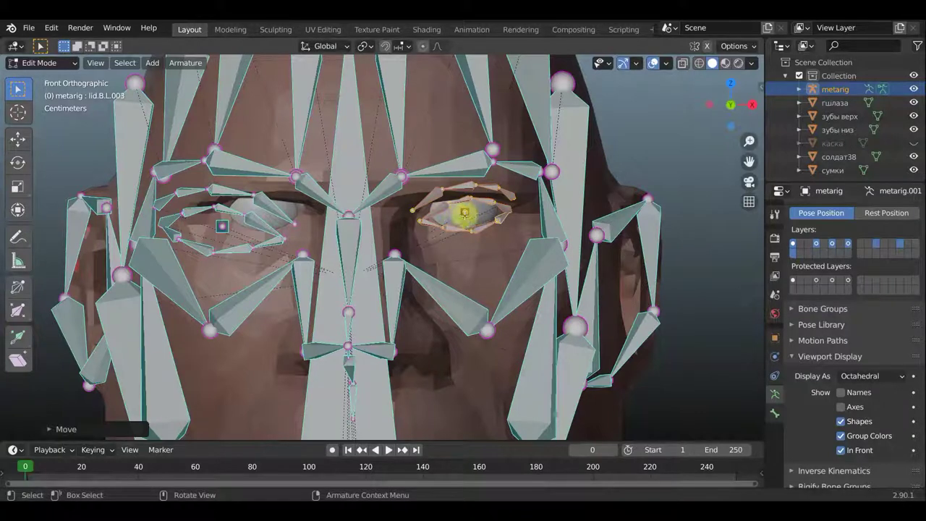
Select the right eye's upper and lower lid bones plus brow bones and scale them down.
scroll(351, 263, down, 2)
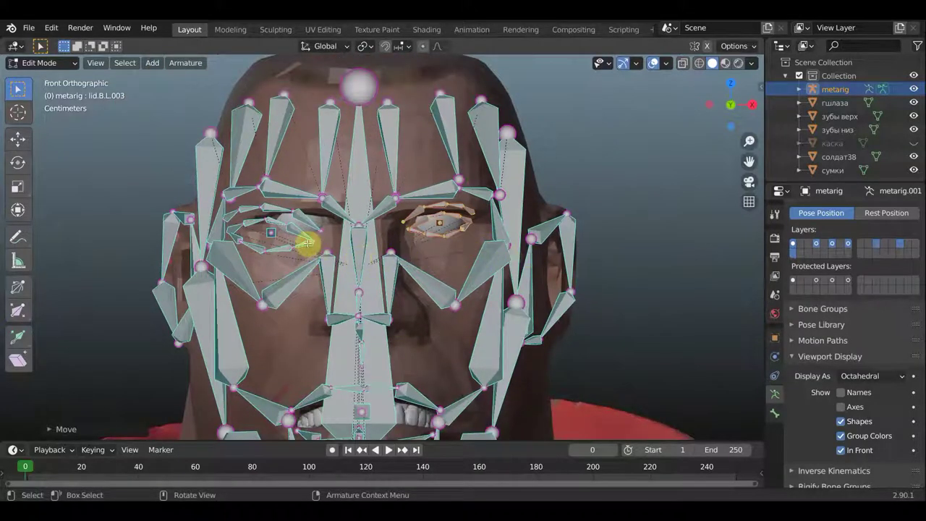
scroll(310, 245, up, 2)
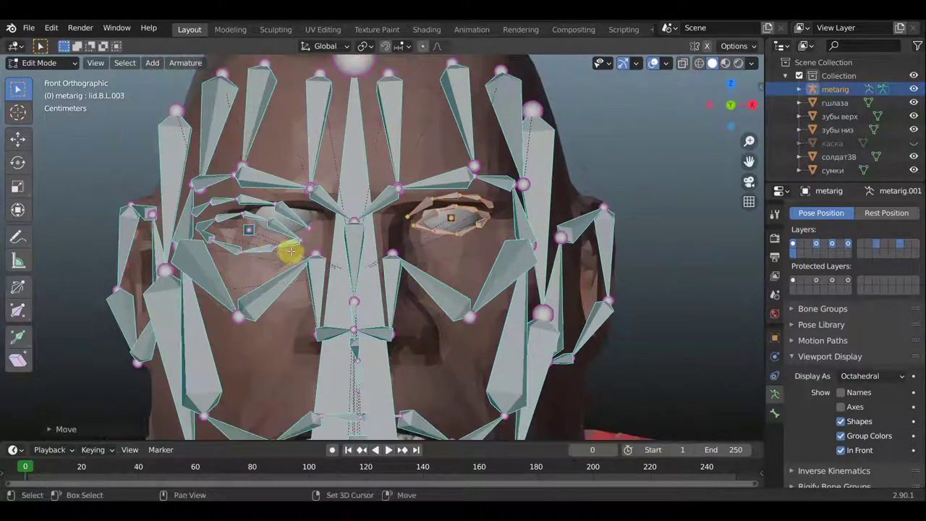
click(256, 245)
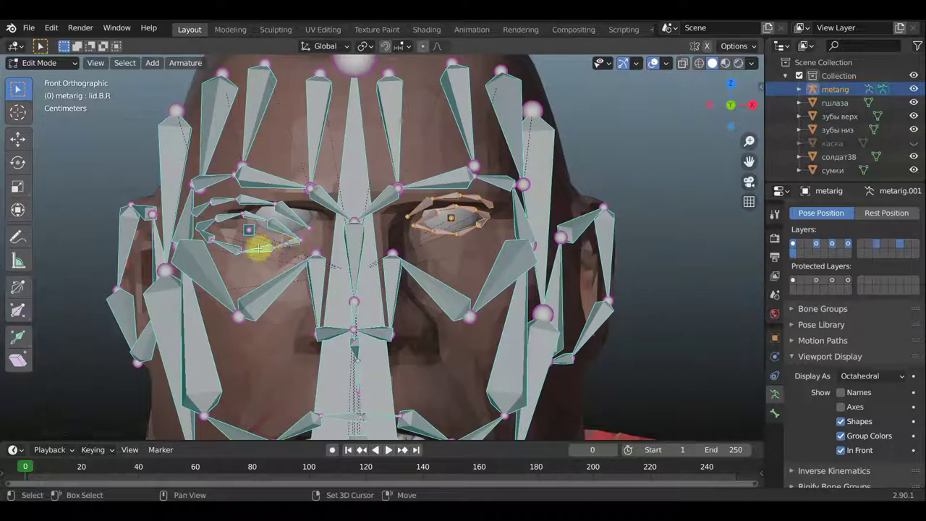
click(209, 236)
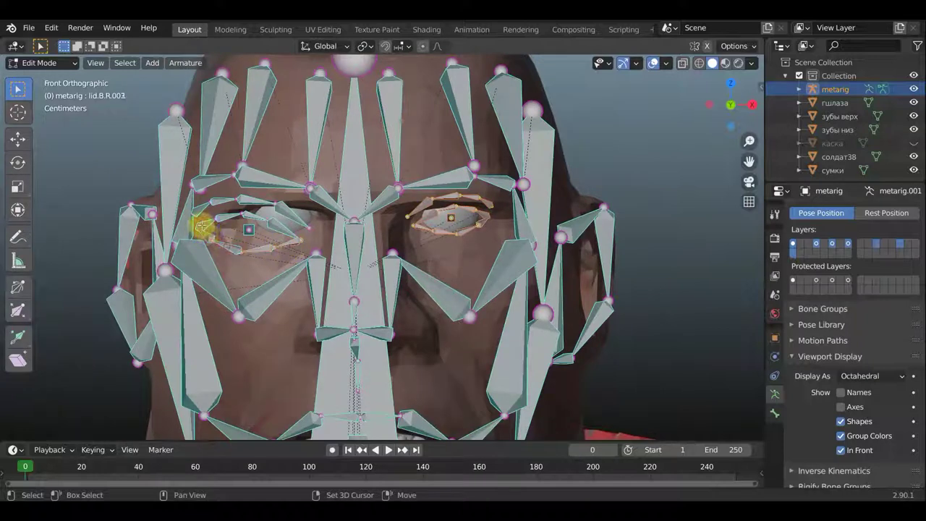
shift+click(224, 207)
shift+click(243, 212)
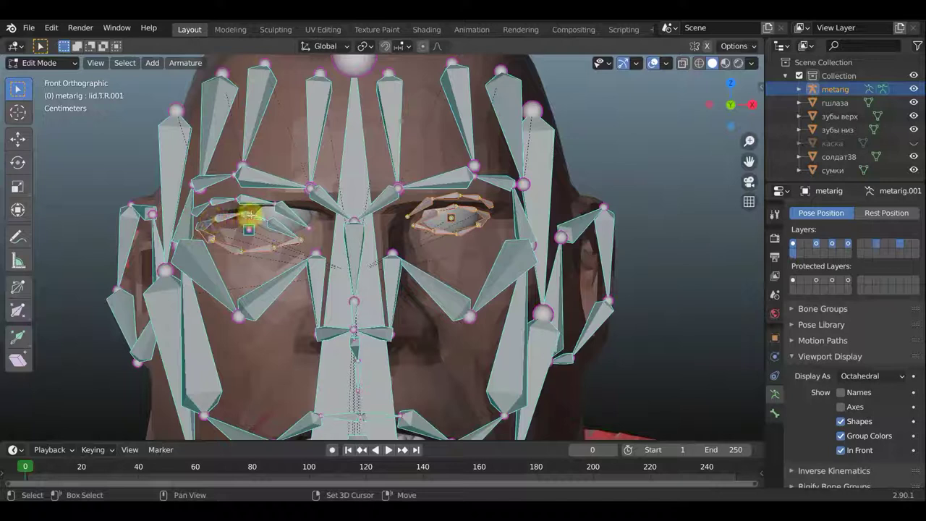
shift+click(286, 227)
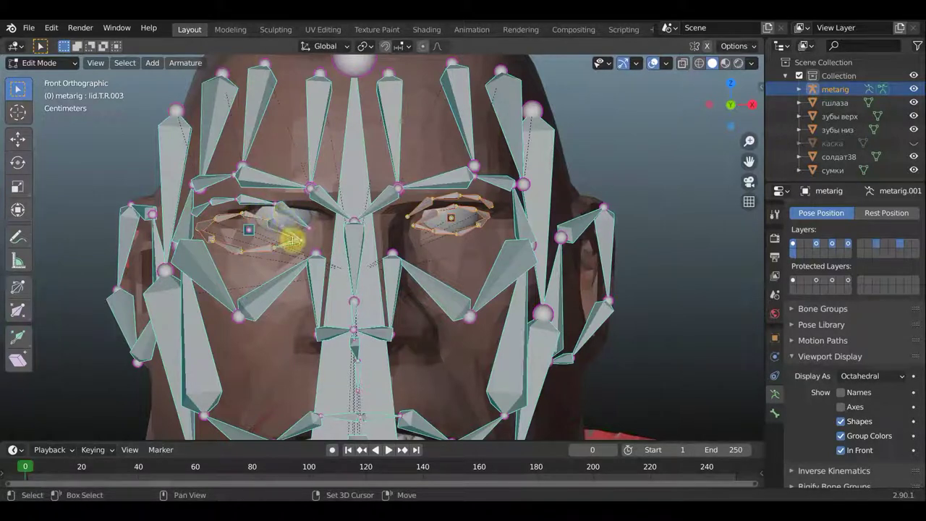
shift+click(257, 203)
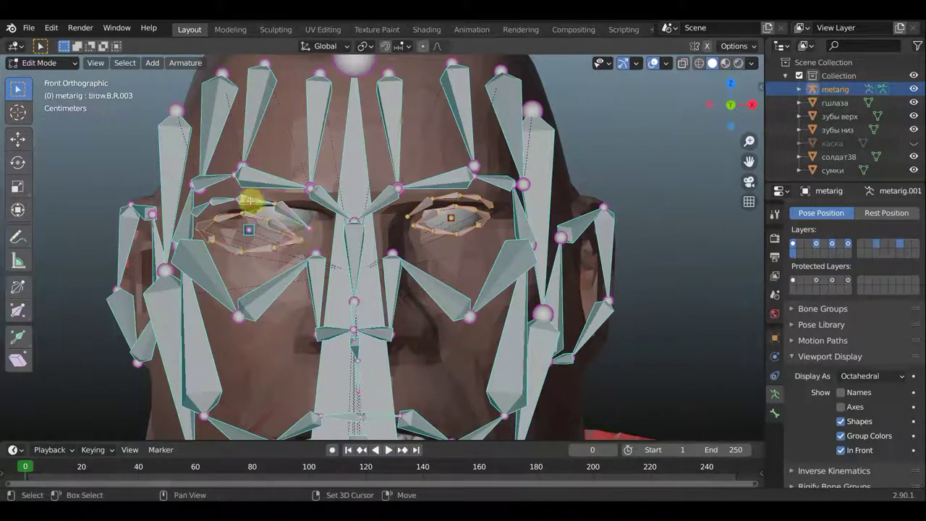
shift+click(216, 208)
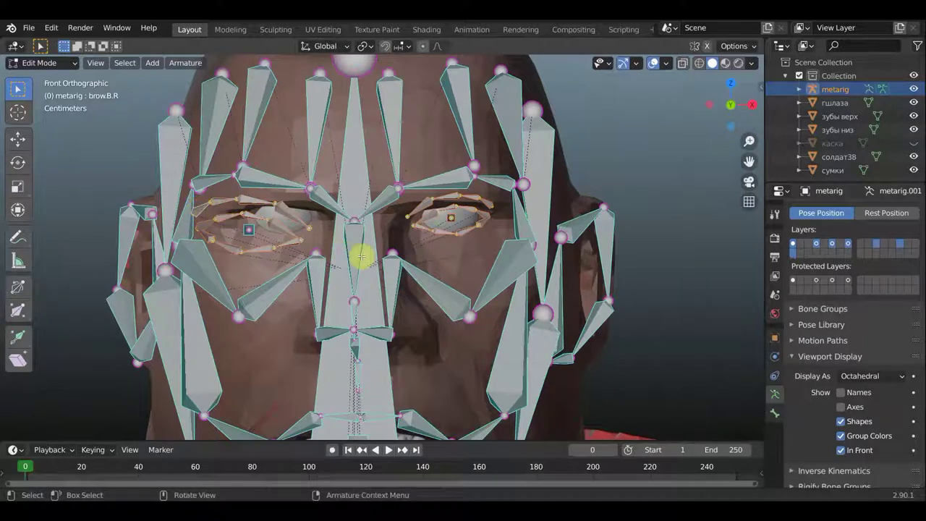
key(s)
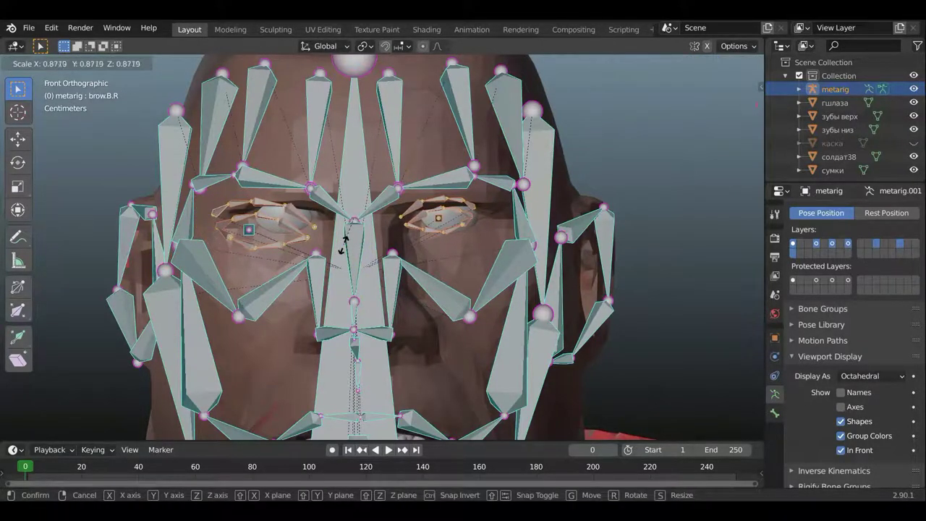
click(343, 246)
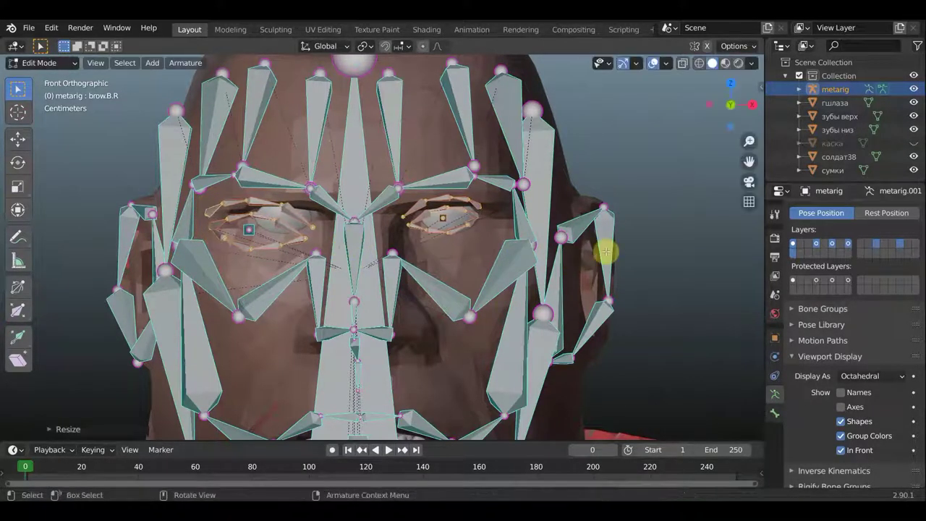
Reselect the right eyelid and lower brow bones and shrink them further.
click(674, 202)
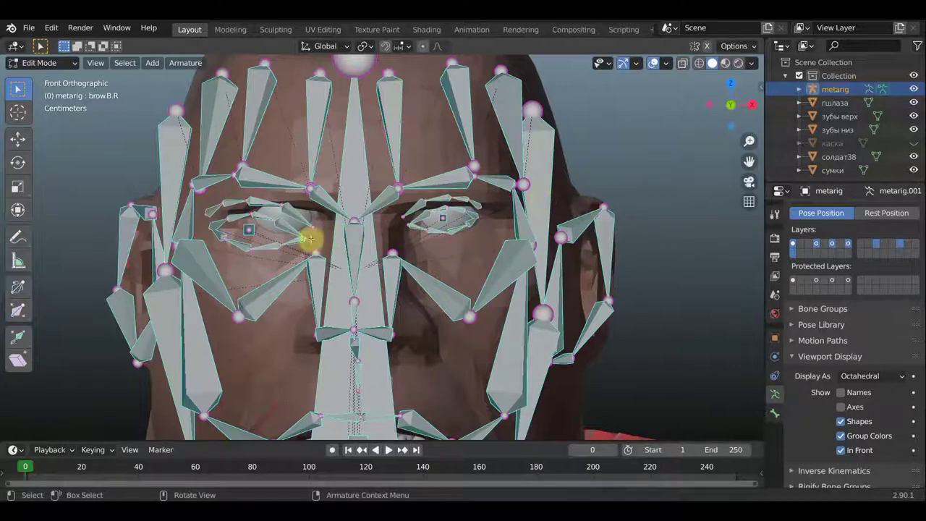
click(284, 225)
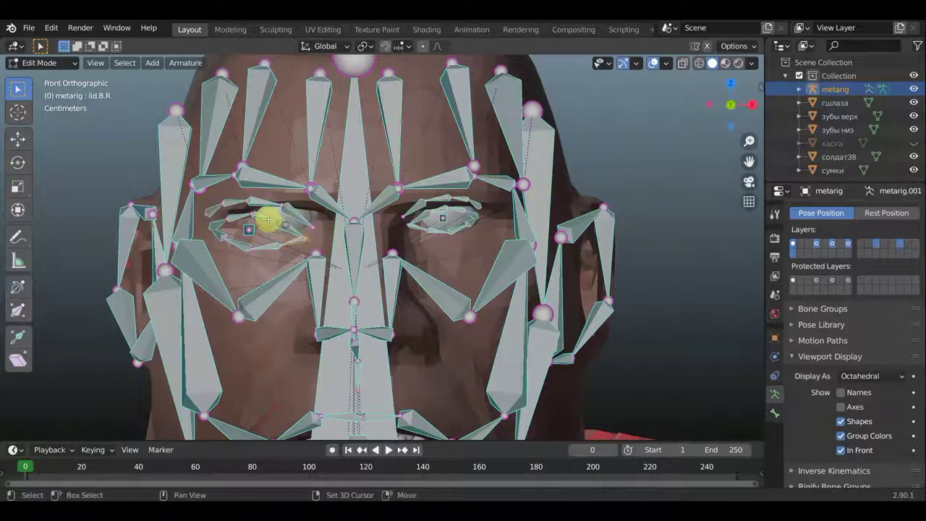
click(214, 226)
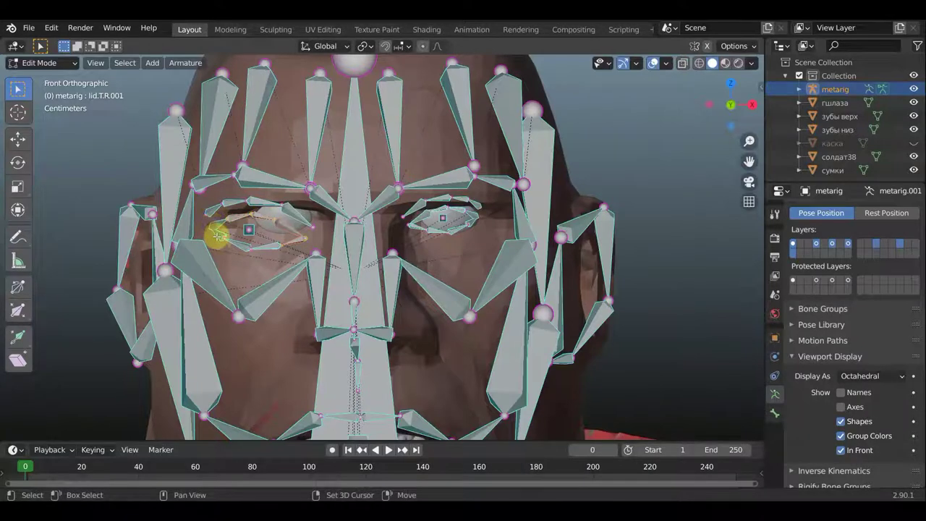
click(236, 242)
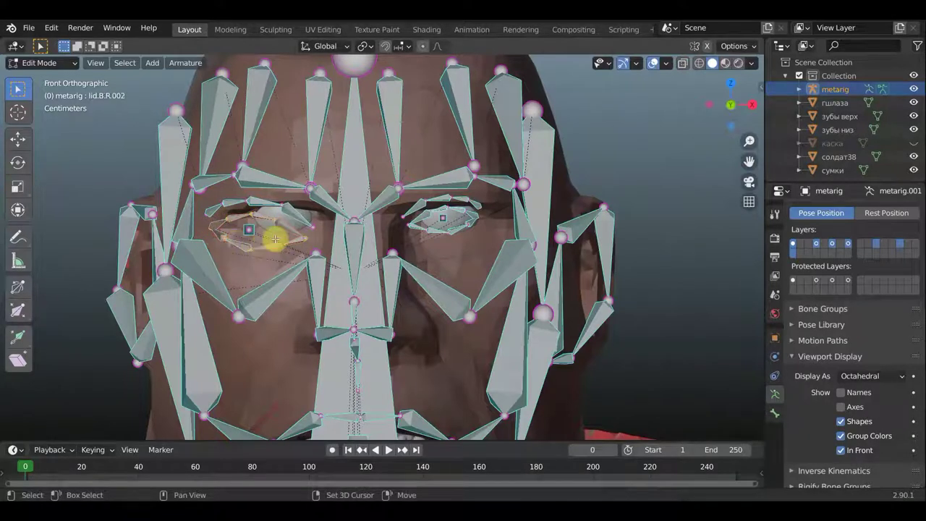
click(230, 202)
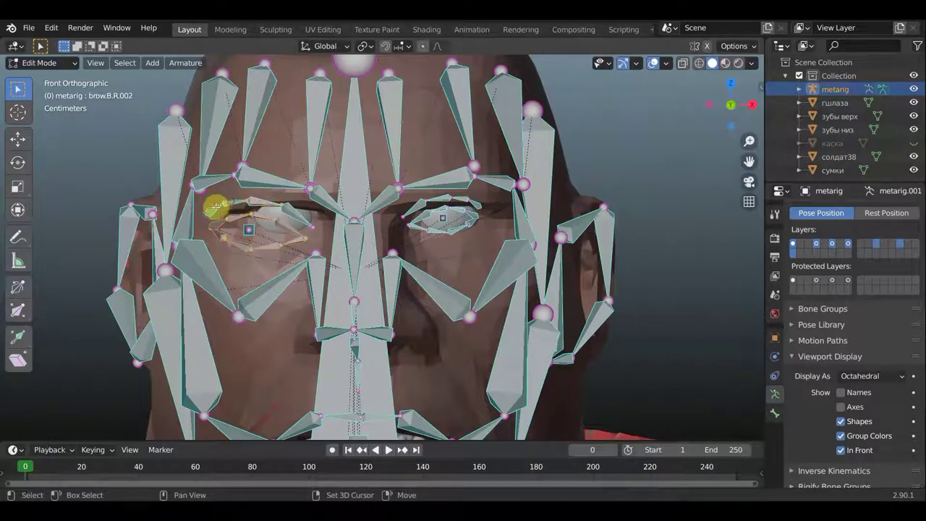
click(295, 209)
shift+click(291, 215)
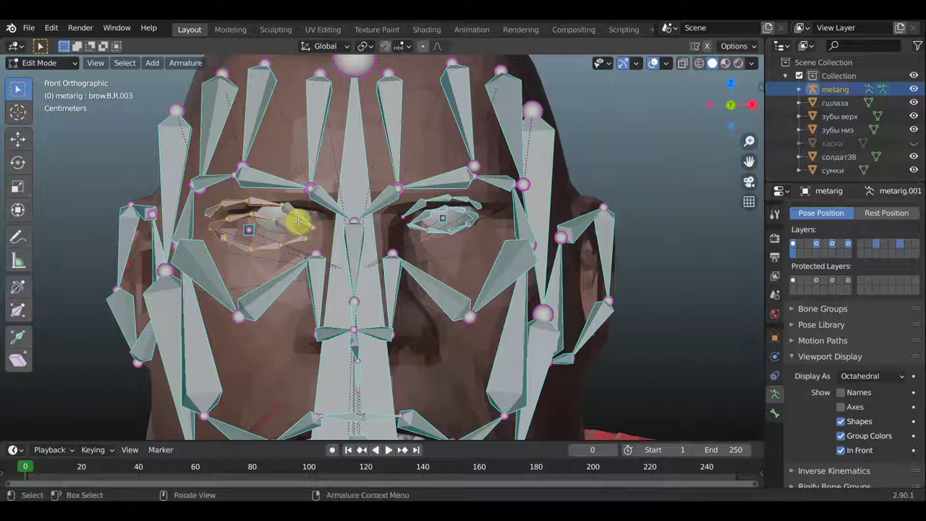
key(s)
click(334, 234)
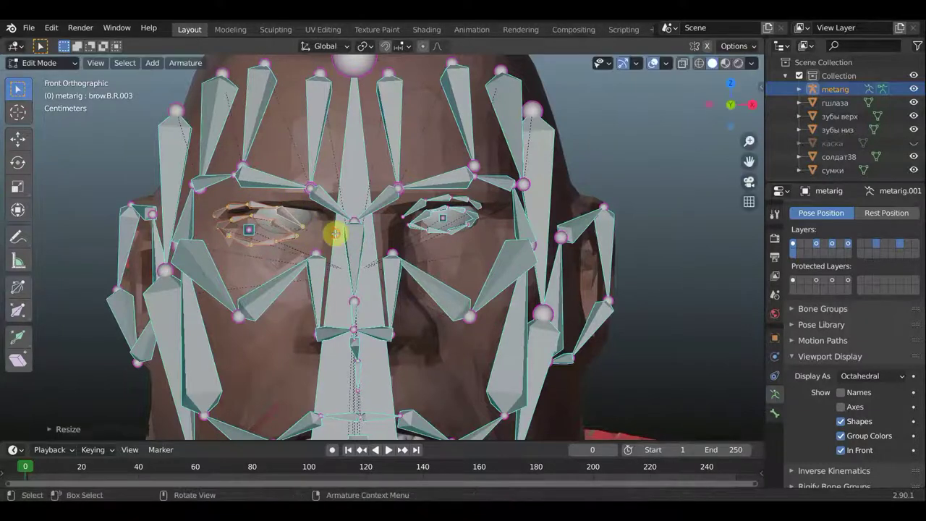
Move the right eye bones up to sit over the soldier's right eye.
key(g)
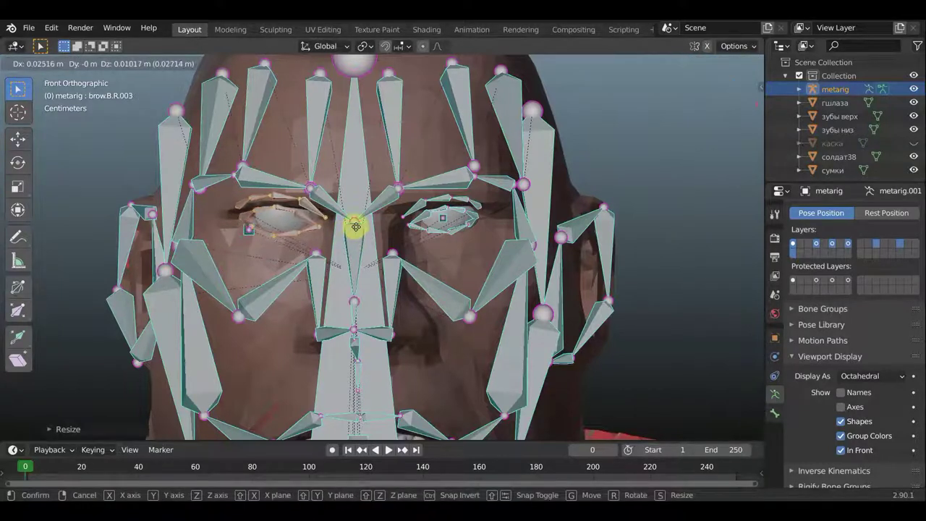
click(355, 225)
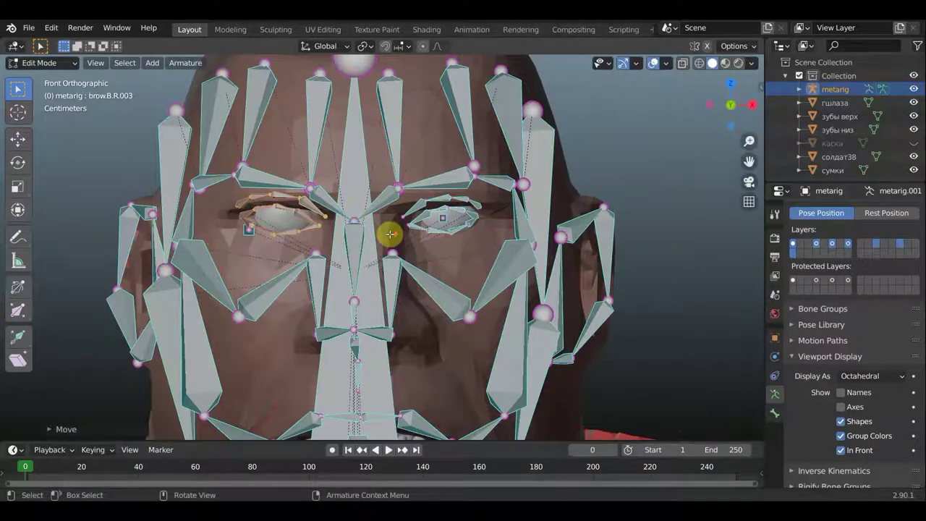
scroll(390, 233, down, 1)
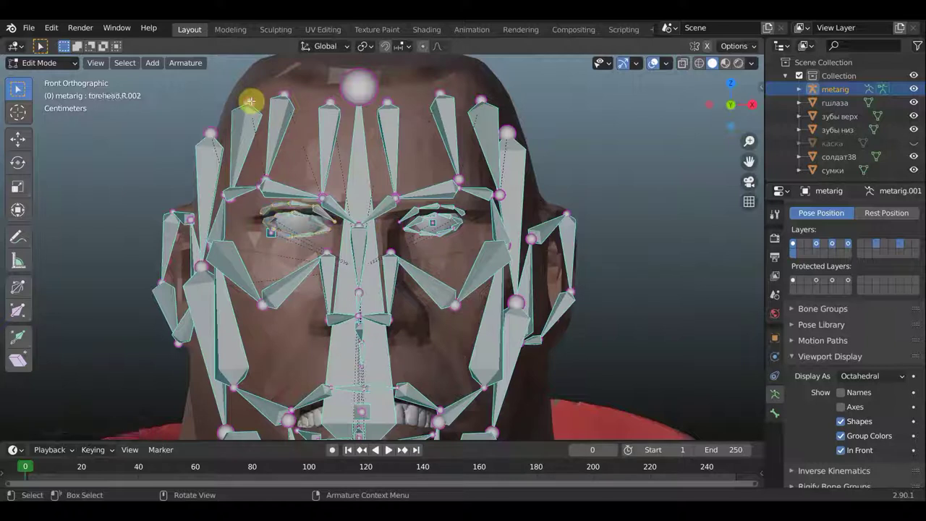
Drag forehead.R.002, forehead.L.001, forehead.L.002 and the other forehead joints down onto the soldier's forehead.
mouse_move(248, 101)
mouse_down()
mouse_move(250, 119)
mouse_move(332, 118)
mouse_up()
drag(388, 101, 390, 124)
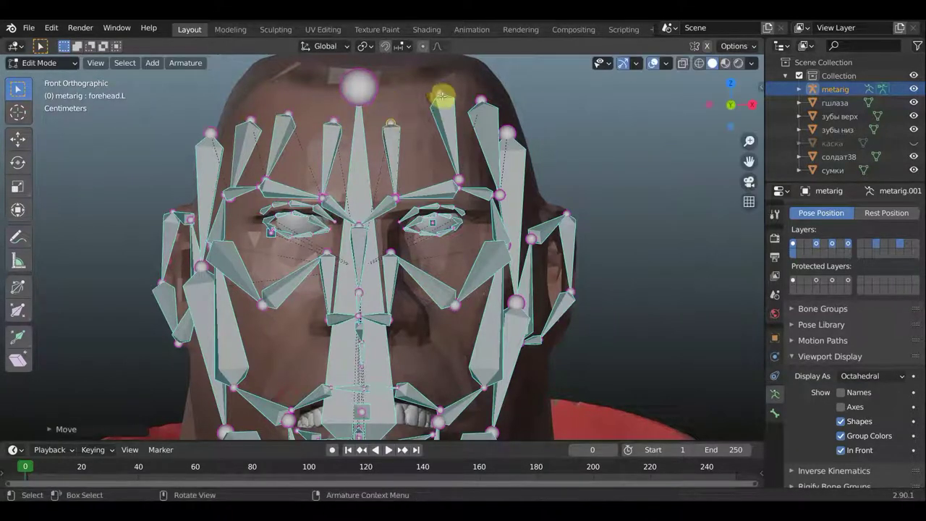
mouse_move(441, 95)
mouse_down()
mouse_move(440, 118)
mouse_move(481, 106)
mouse_up()
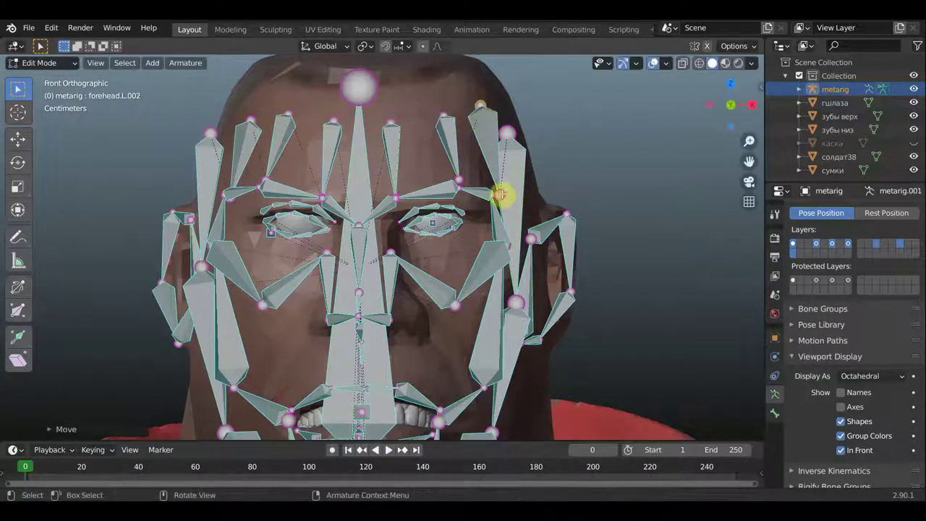
drag(501, 194, 492, 196)
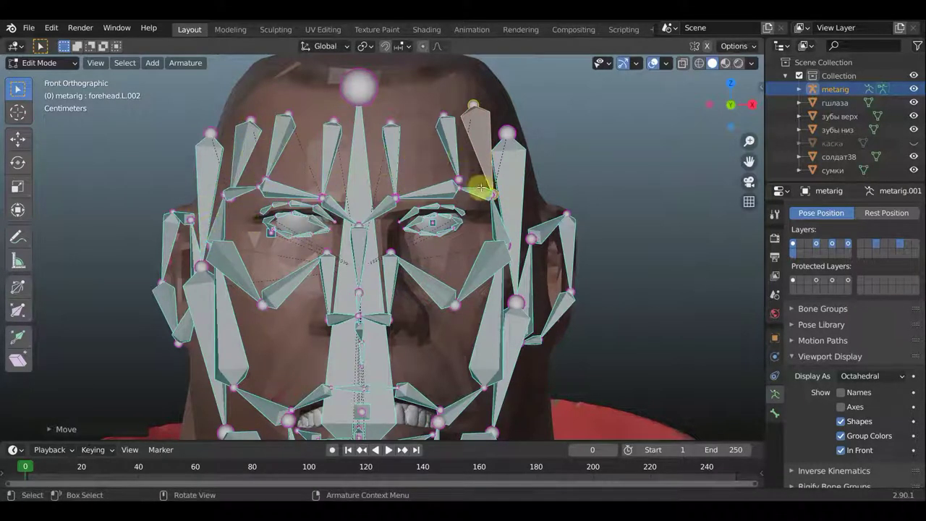
drag(479, 107, 486, 122)
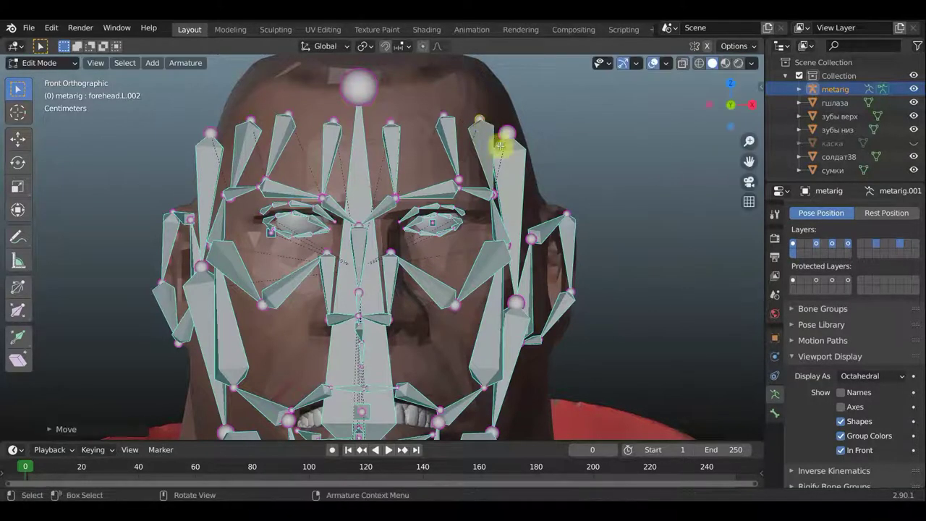
middle_drag(496, 140, 504, 149)
scroll(508, 152, down, 3)
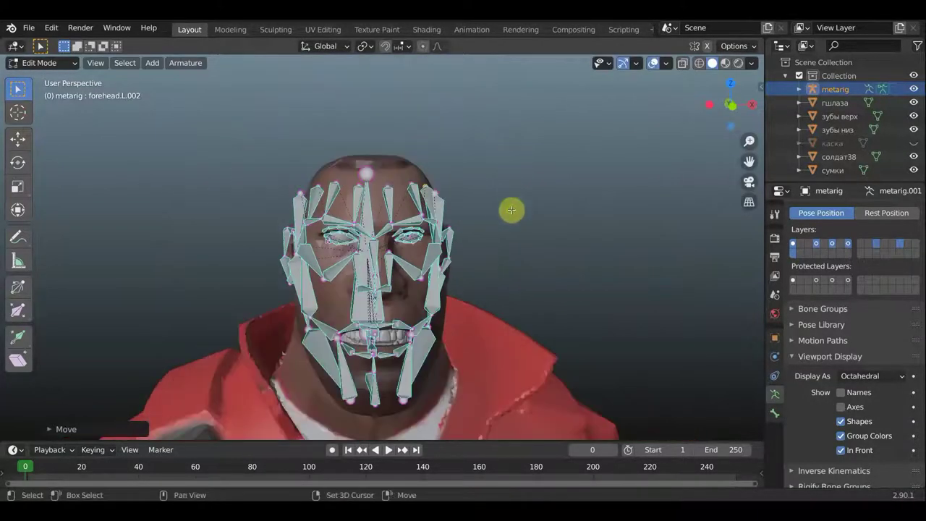
Box-select the floating hand and finger bones and switch to front view.
middle_drag(511, 210, 508, 161)
scroll(513, 217, down, 2)
mouse_move(514, 217)
middle_down()
mouse_move(494, 217)
mouse_move(549, 152)
mouse_move(528, 229)
mouse_move(513, 173)
middle_up()
scroll(549, 152, down, 1)
scroll(546, 159, down, 2)
mouse_move(543, 242)
middle_down()
mouse_move(505, 166)
mouse_move(554, 250)
middle_up()
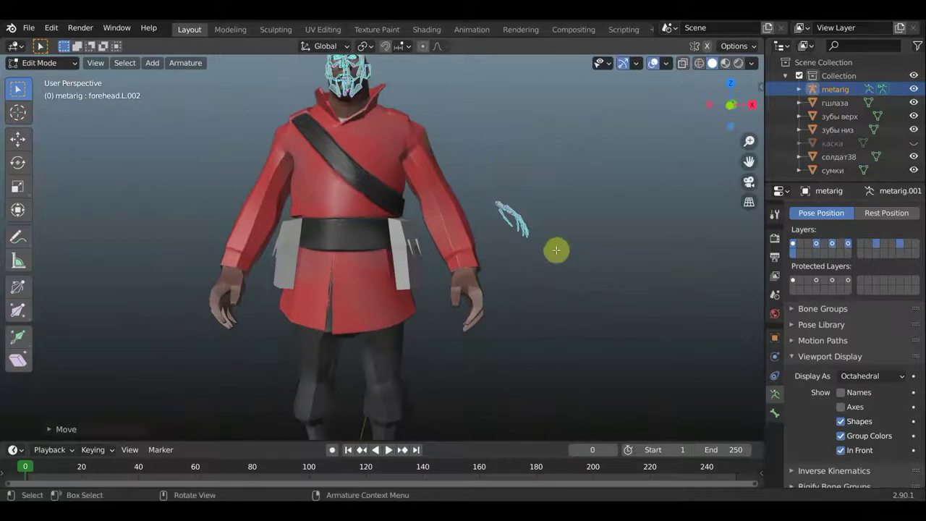
drag(554, 250, 459, 161)
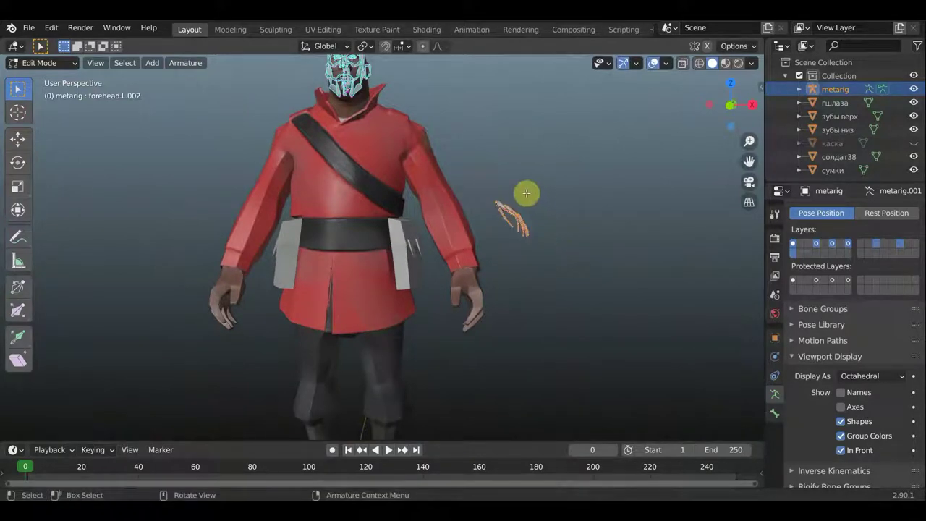
key(KP_1)
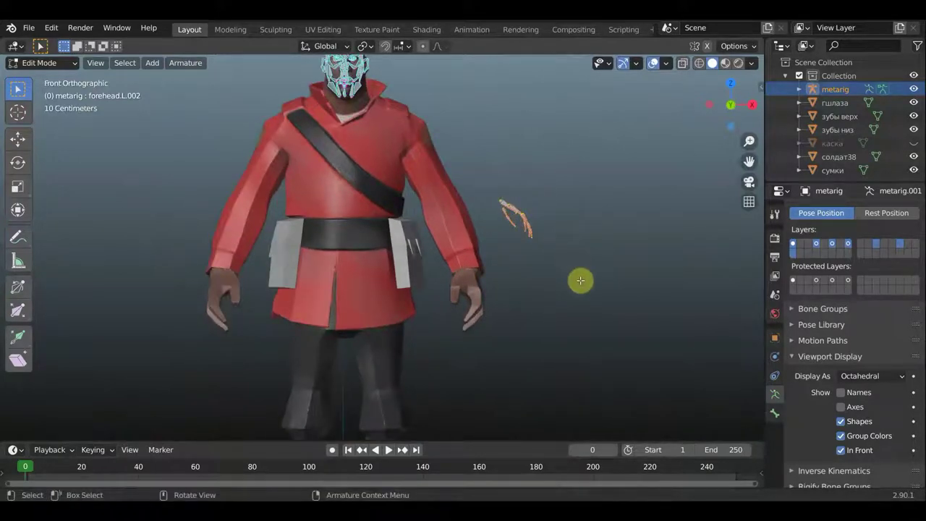
Rotate and move the hand bones onto the soldier's left hand, enlarging them about 1.18×.
key(r)
click(554, 309)
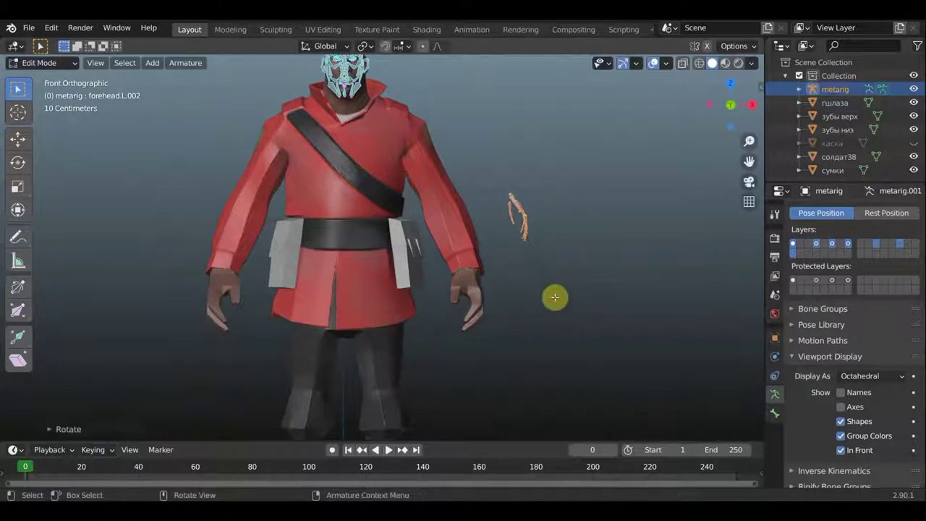
key(g)
click(514, 380)
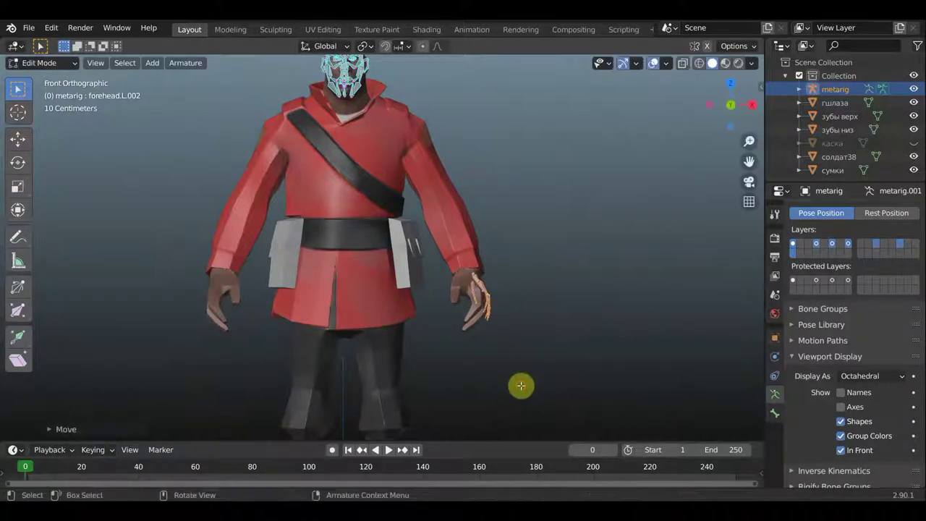
key(r)
click(523, 407)
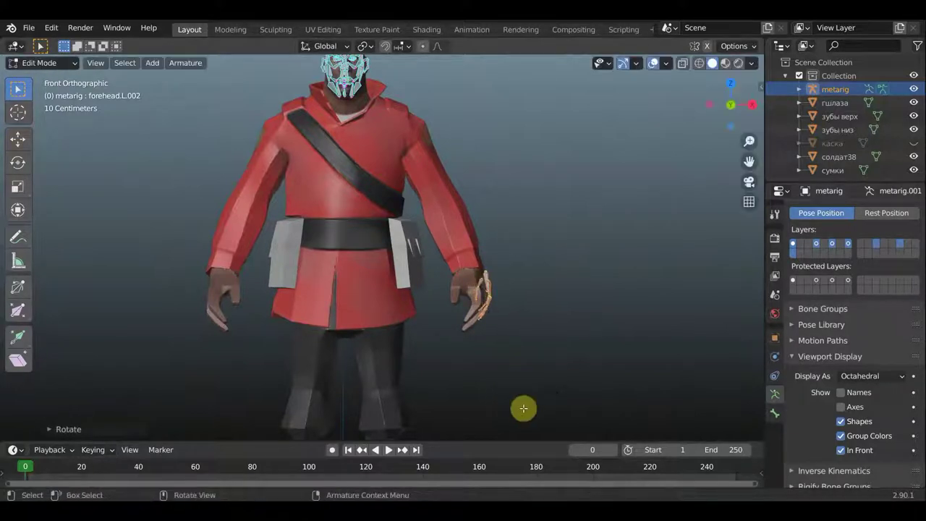
key(s)
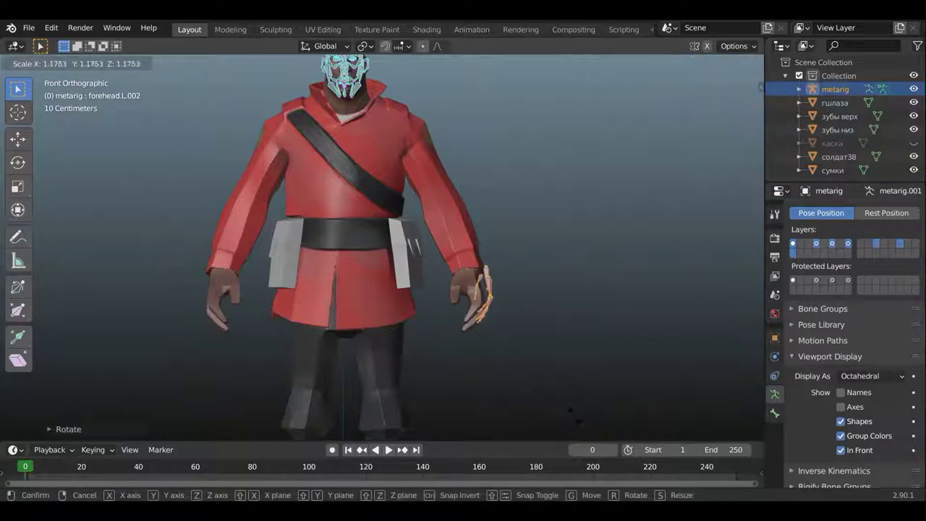
click(549, 399)
From the side, rotate and shift the hand bones about 26 cm so the fingers lie inside the hand.
middle_drag(550, 399, 401, 396)
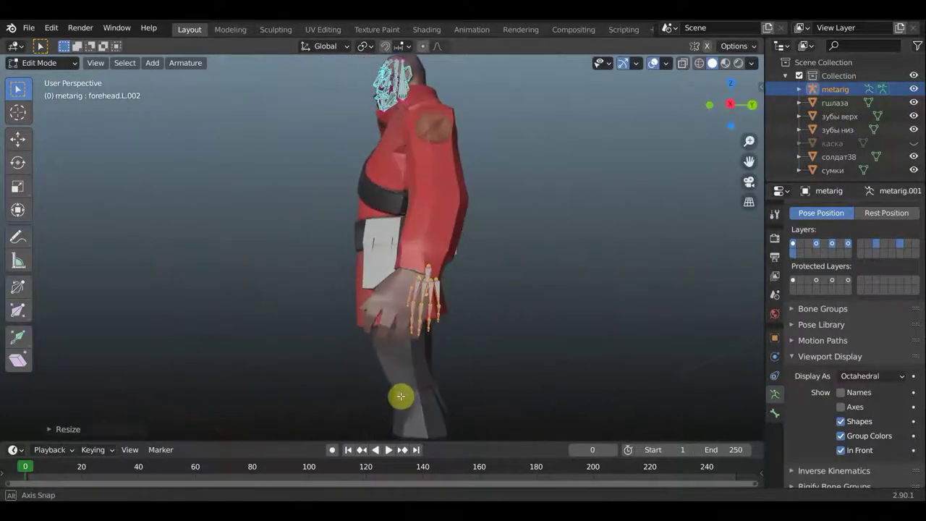
key(s)
click(492, 395)
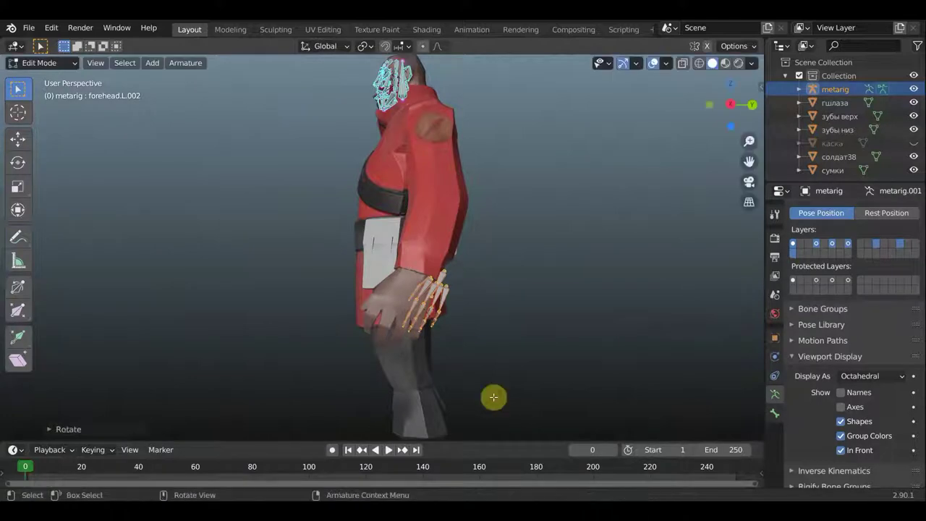
key(g)
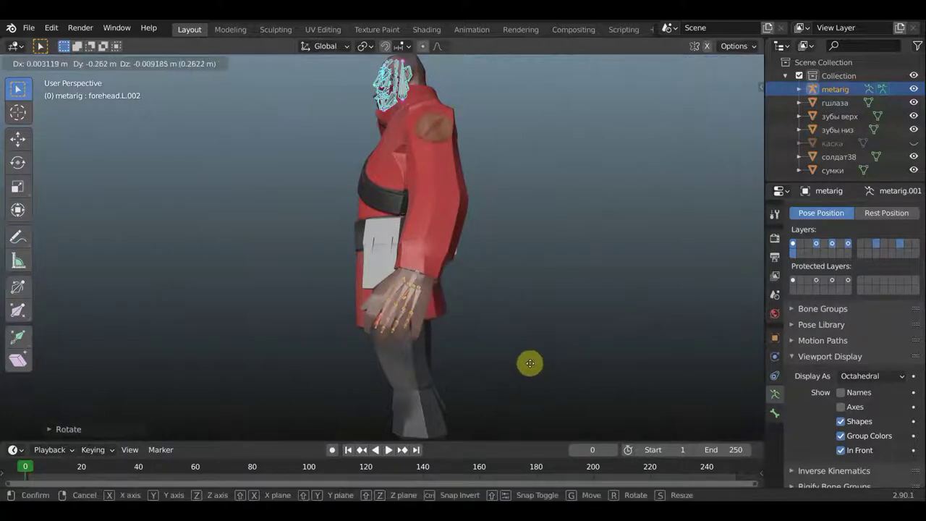
click(530, 363)
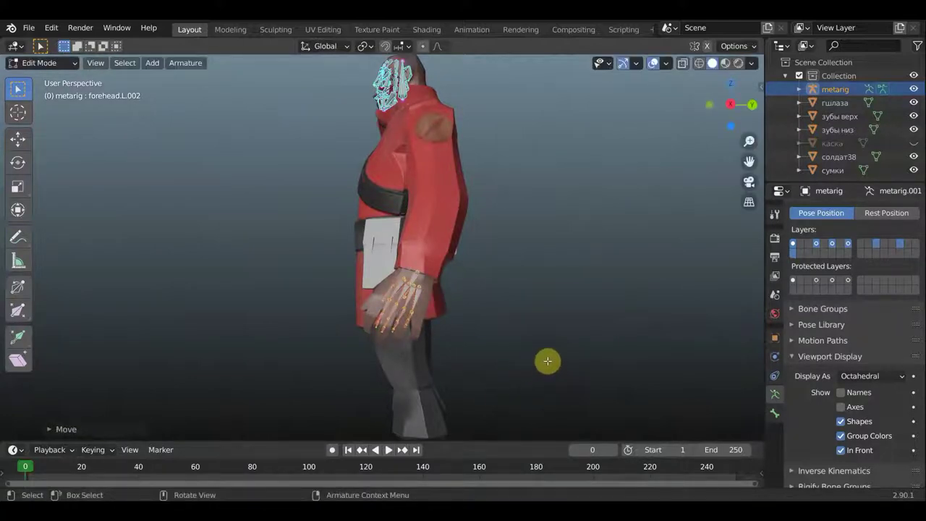
key(r)
click(473, 338)
scroll(451, 335, up, 3)
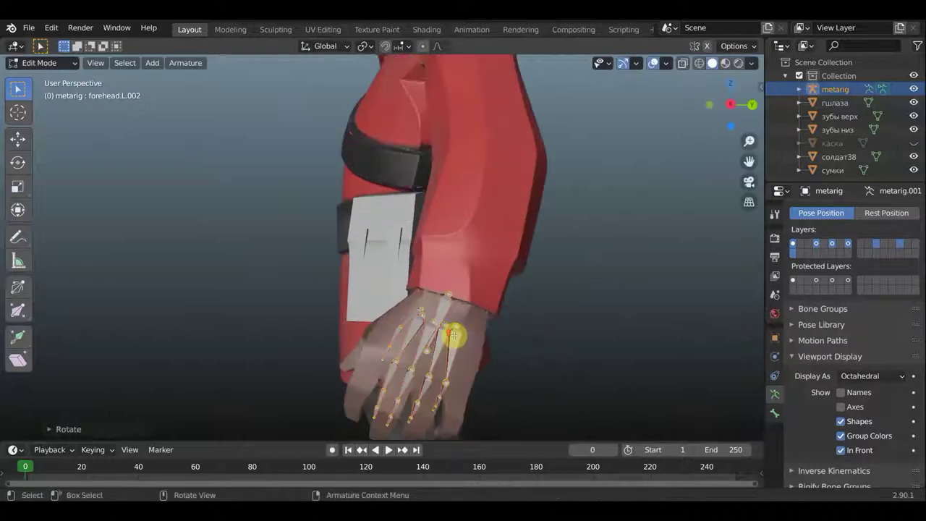
scroll(535, 335, up, 1)
middle_drag(531, 289, 514, 238)
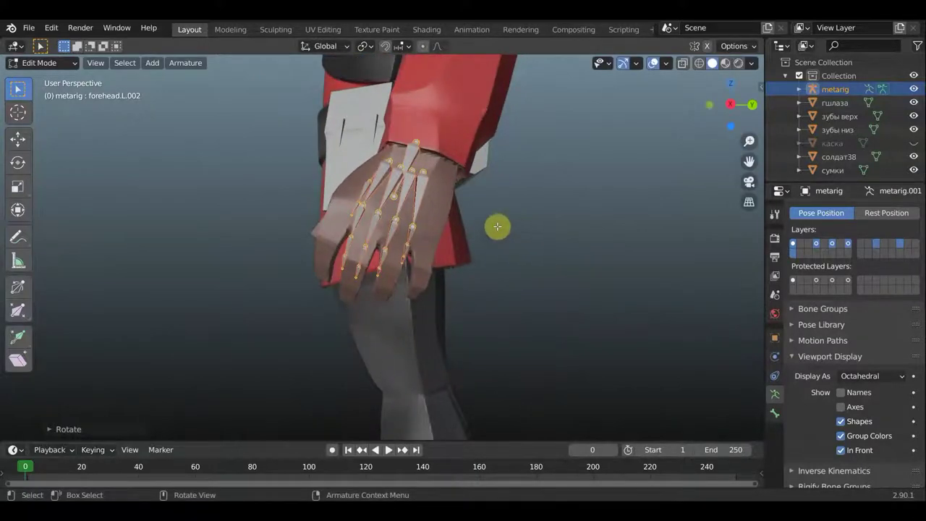
Move the selected pinky bone onto the edge of the left hand mesh.
click(410, 249)
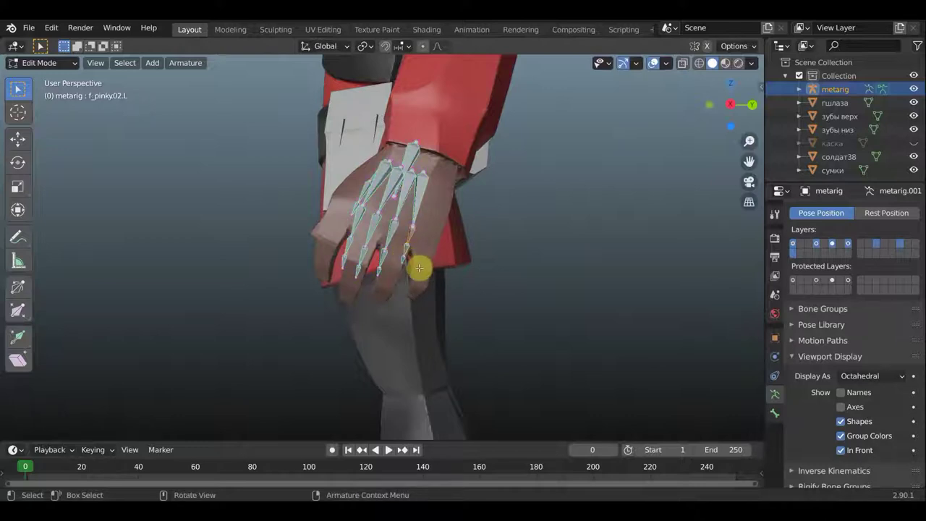
click(408, 259)
drag(402, 244, 403, 246)
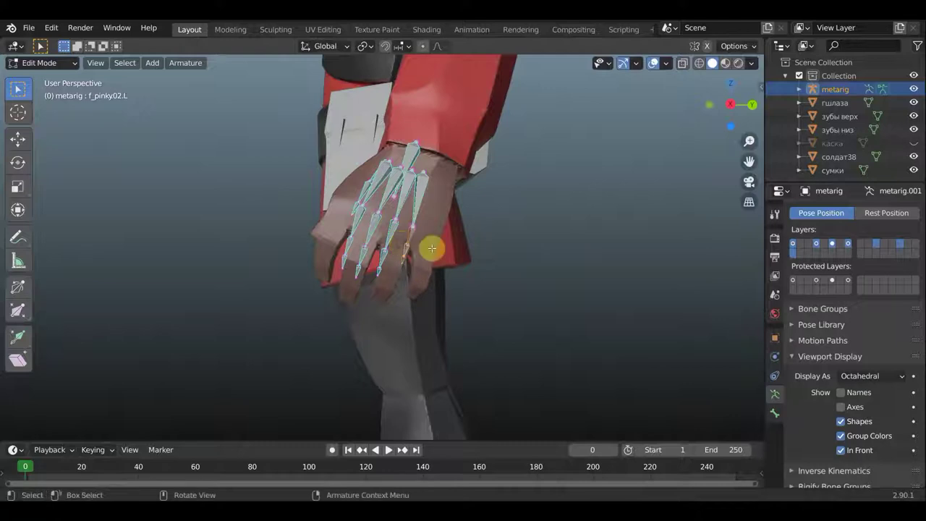
key(g)
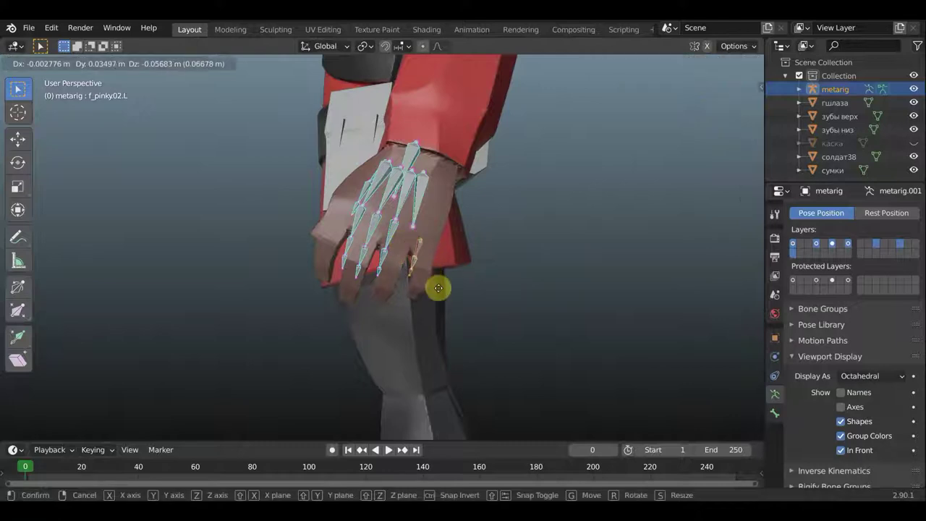
click(439, 309)
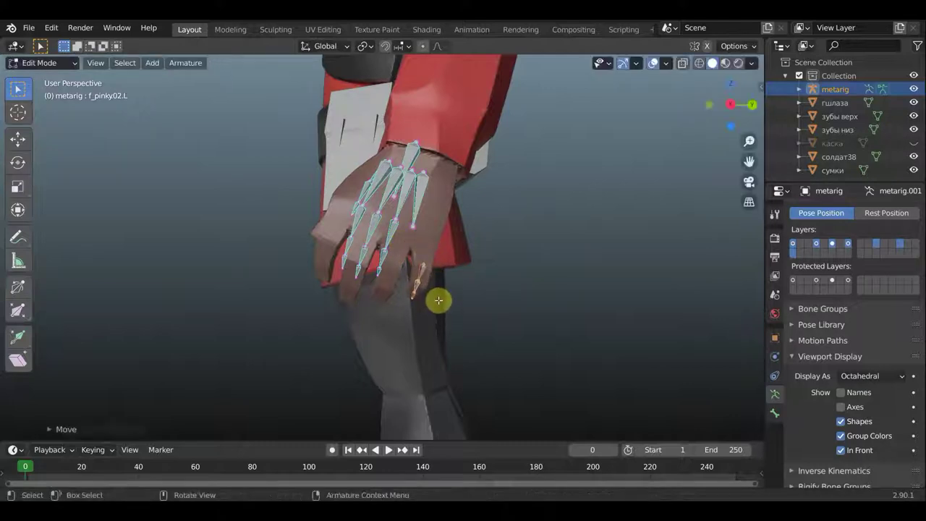
key(g)
click(426, 238)
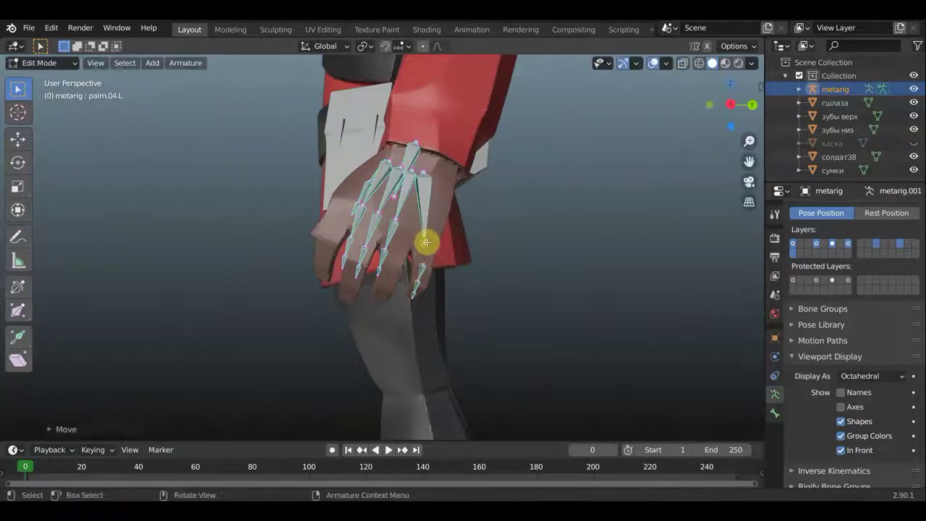
Box-select all the left hand bones and move them together onto the soldier's hand.
middle_drag(425, 240, 357, 265)
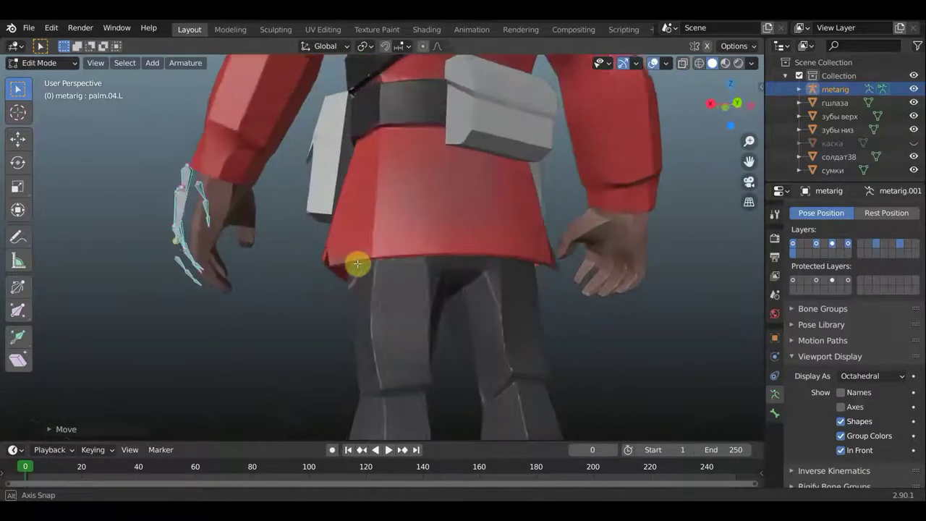
key(b)
drag(272, 323, 138, 152)
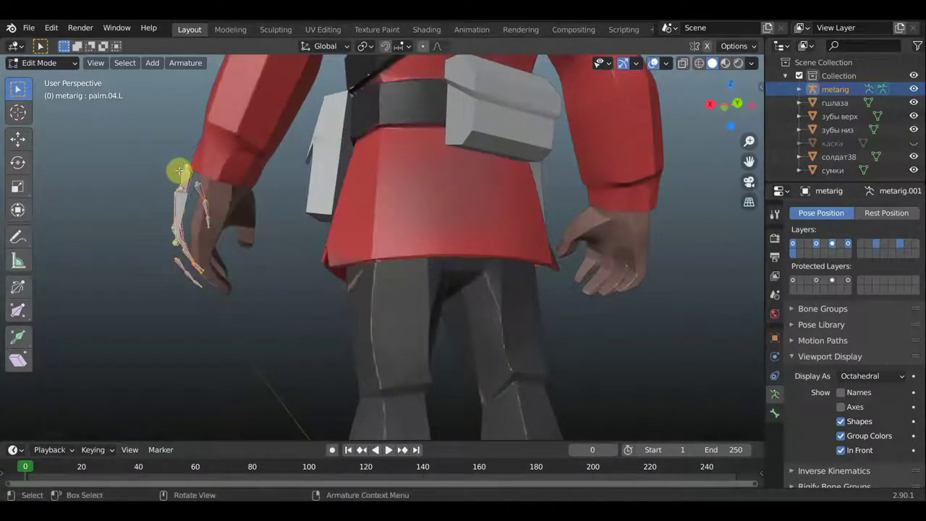
key(g)
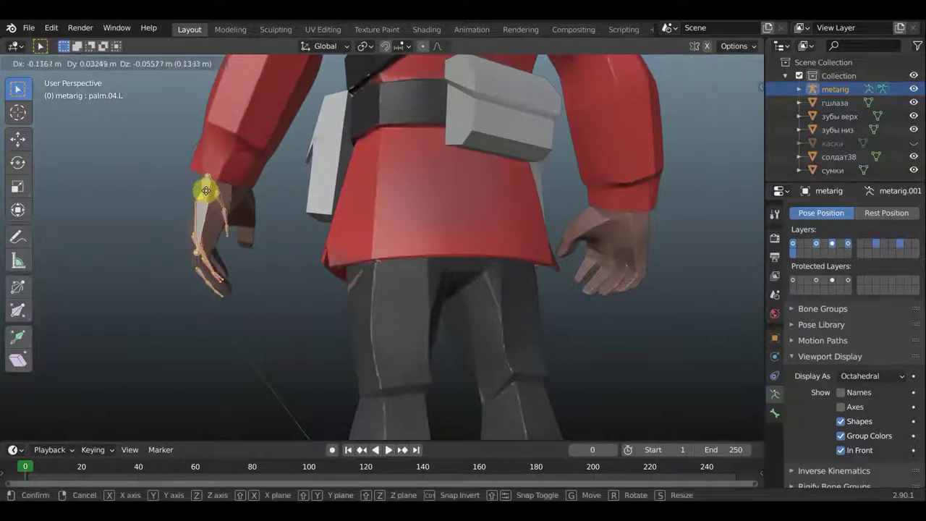
click(206, 192)
middle_drag(234, 203, 346, 199)
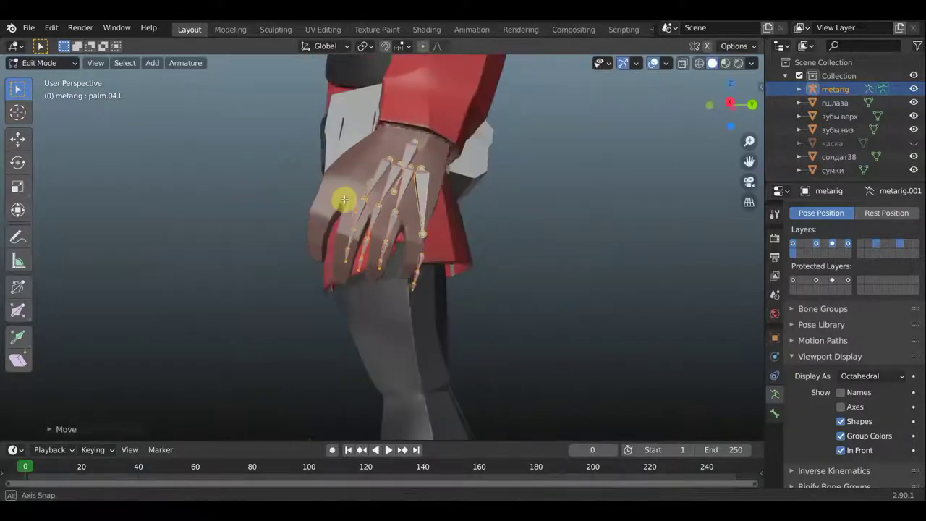
key(g)
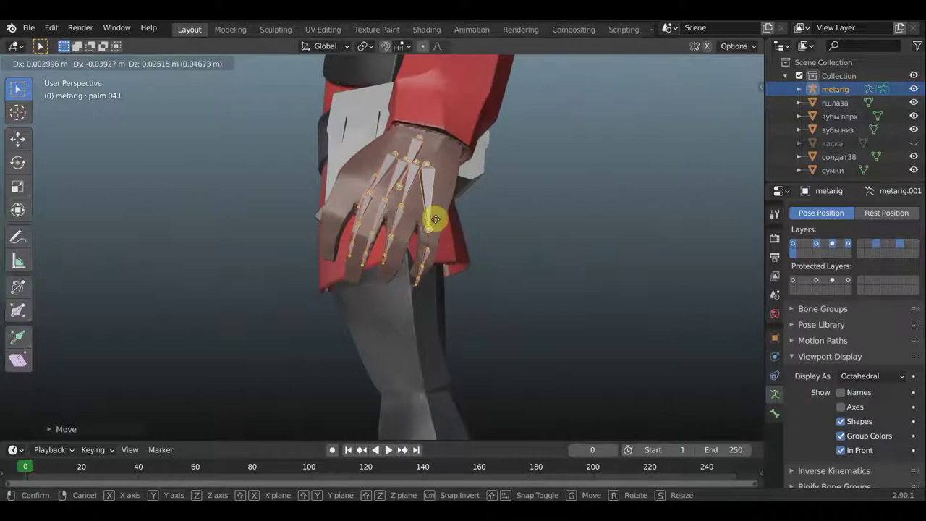
click(413, 222)
scroll(413, 222, up, 3)
scroll(413, 221, up, 1)
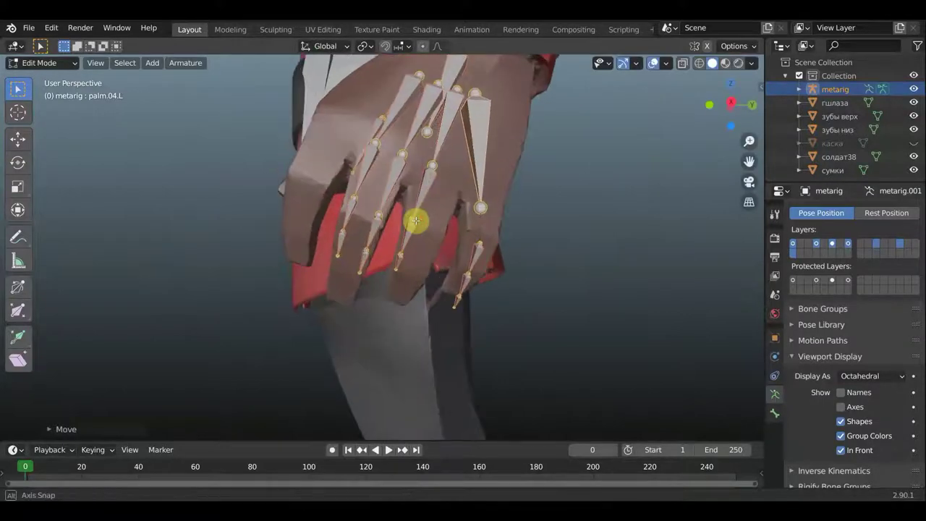
middle_drag(402, 241, 291, 263)
scroll(320, 238, down, 5)
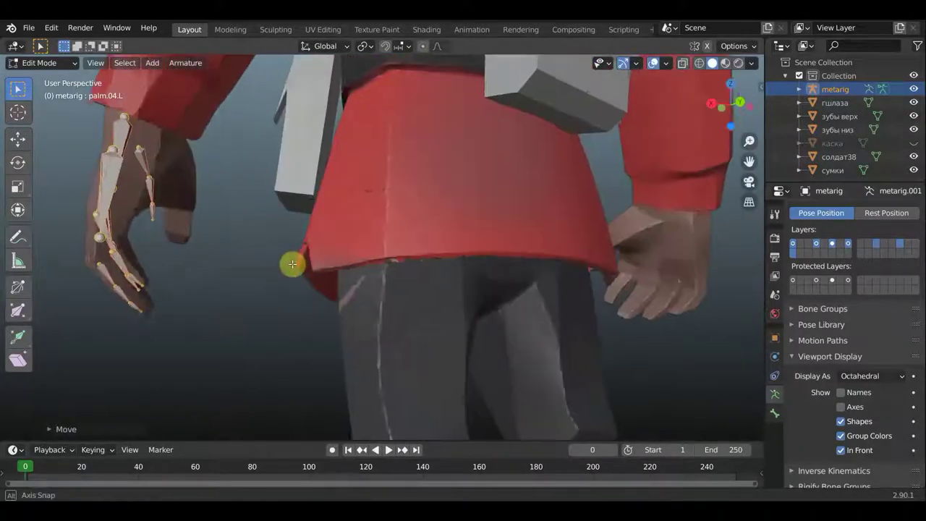
Move the pinky fingertip and middle pinky bones into the pinky finger.
click(148, 312)
key(g)
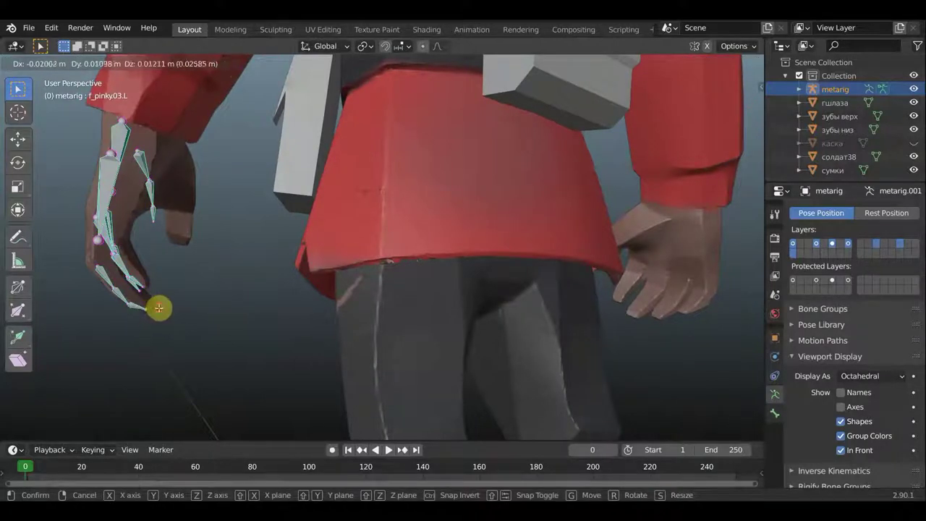
click(133, 305)
click(127, 303)
key(g)
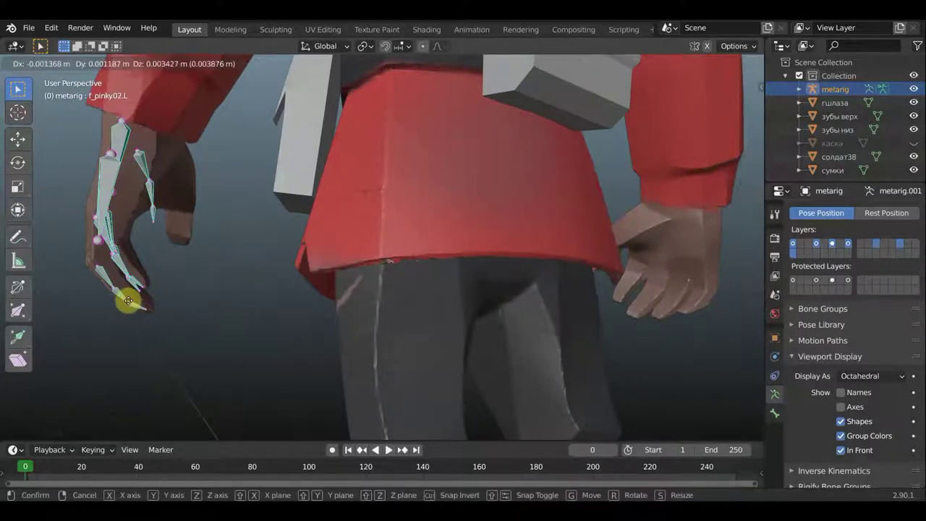
click(126, 301)
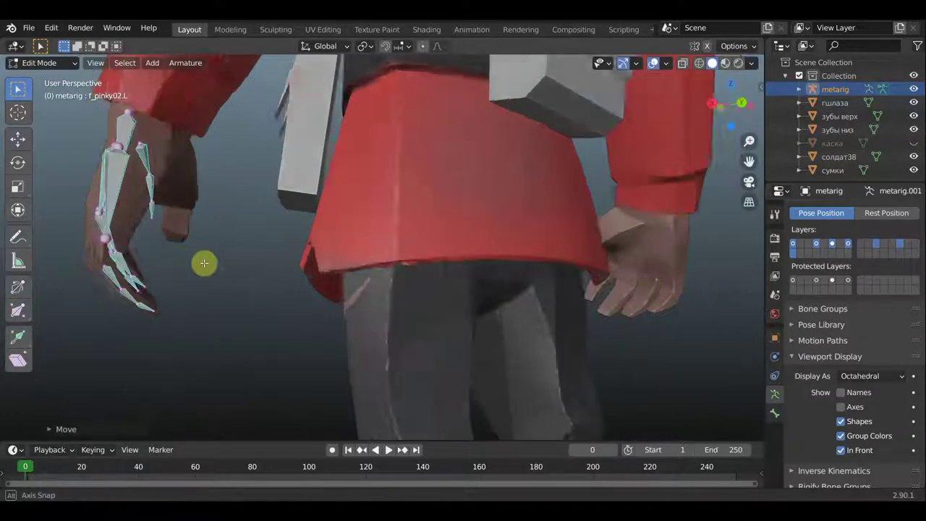
From the back of the hand, pull the pinky bone tip and joint up into the finger.
middle_drag(94, 266, 268, 261)
mouse_move(405, 253)
shift+middle_down()
mouse_move(424, 243)
mouse_move(444, 204)
shift+middle_up()
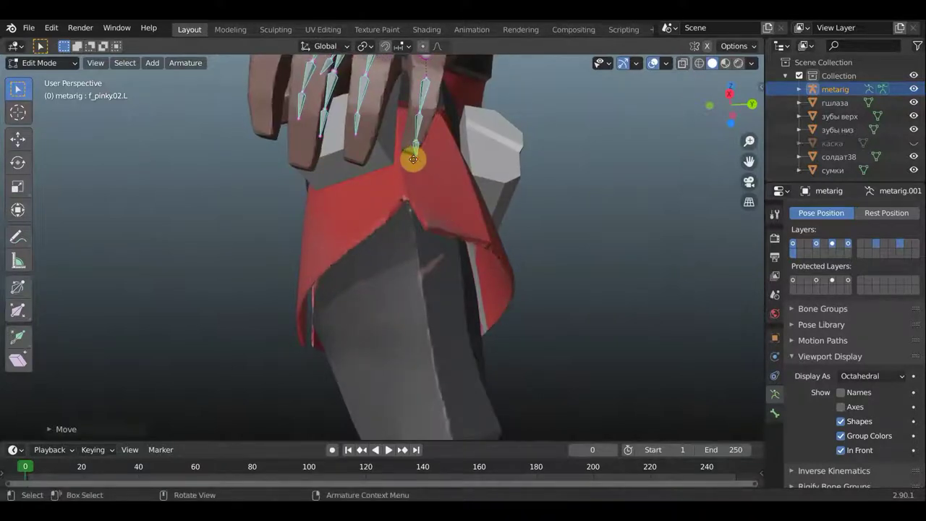
drag(413, 158, 424, 66)
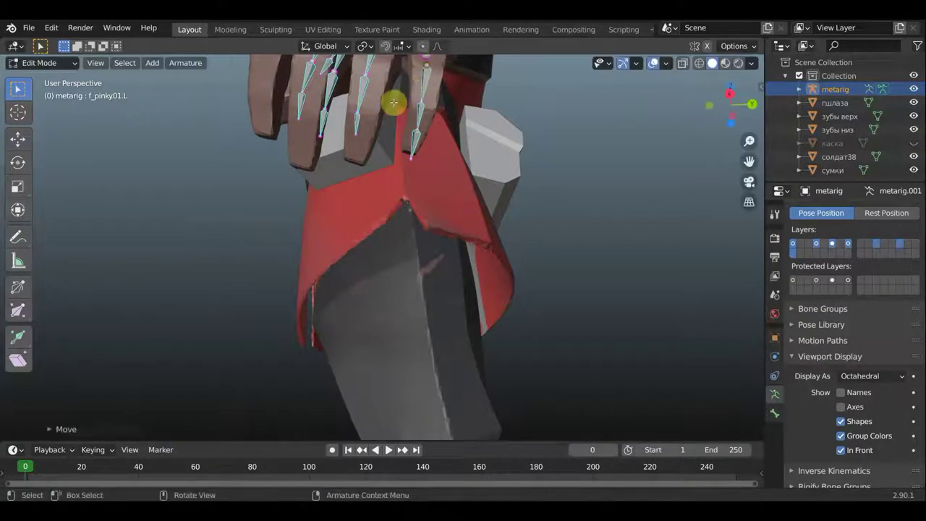
mouse_move(393, 99)
middle_down()
mouse_move(402, 124)
mouse_move(393, 198)
mouse_move(424, 181)
mouse_move(413, 182)
middle_up()
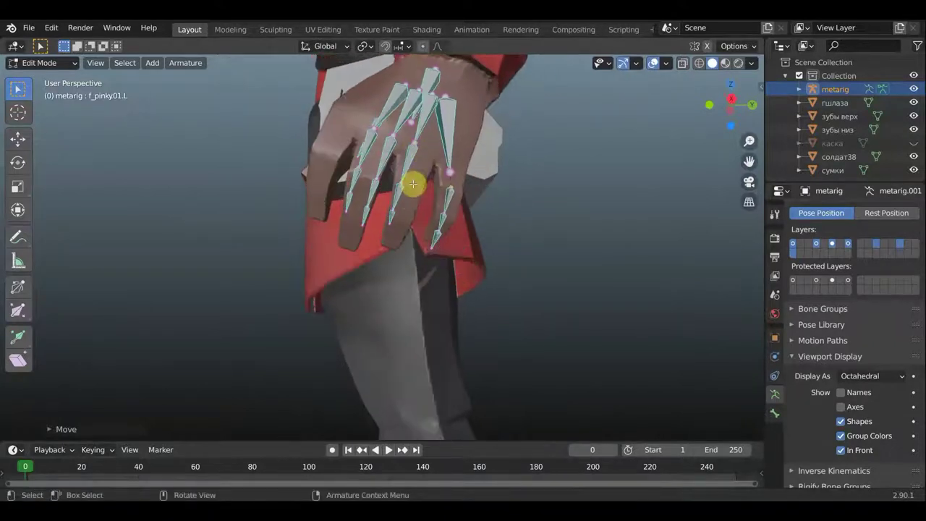
Move the ring finger's tip, middle and base bones into the ring finger.
click(394, 227)
key(g)
click(396, 215)
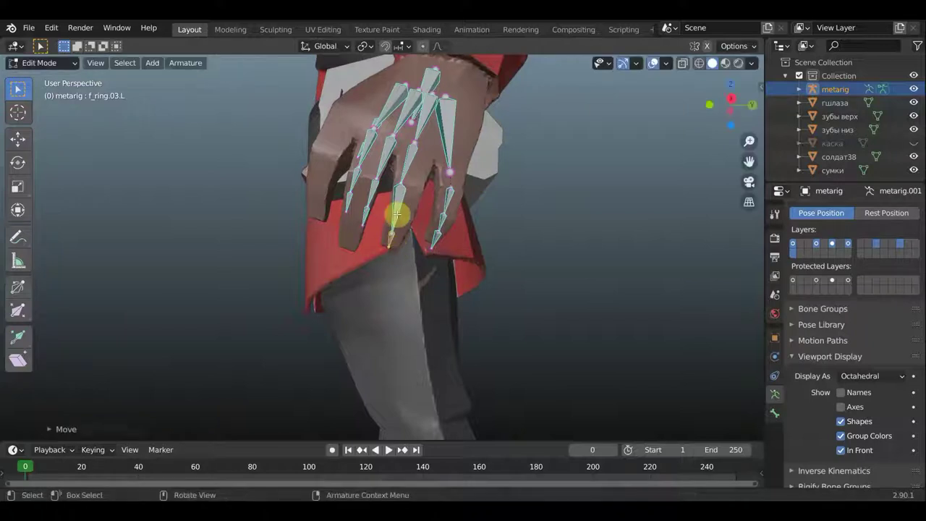
key(g)
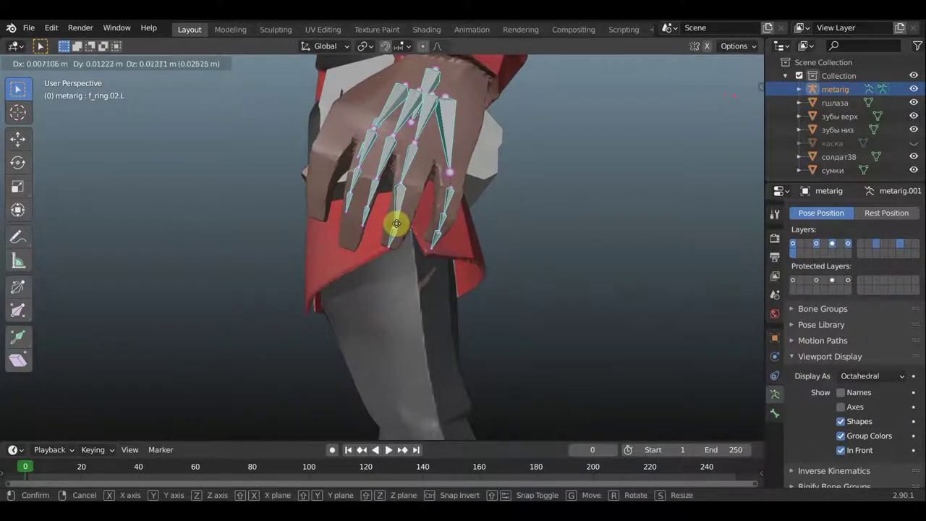
click(396, 220)
click(404, 178)
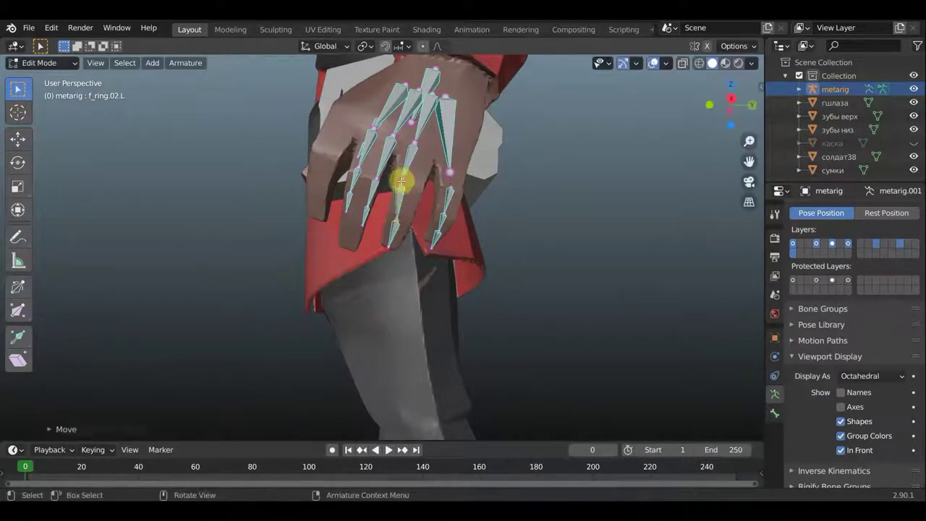
click(402, 181)
key(g)
click(367, 206)
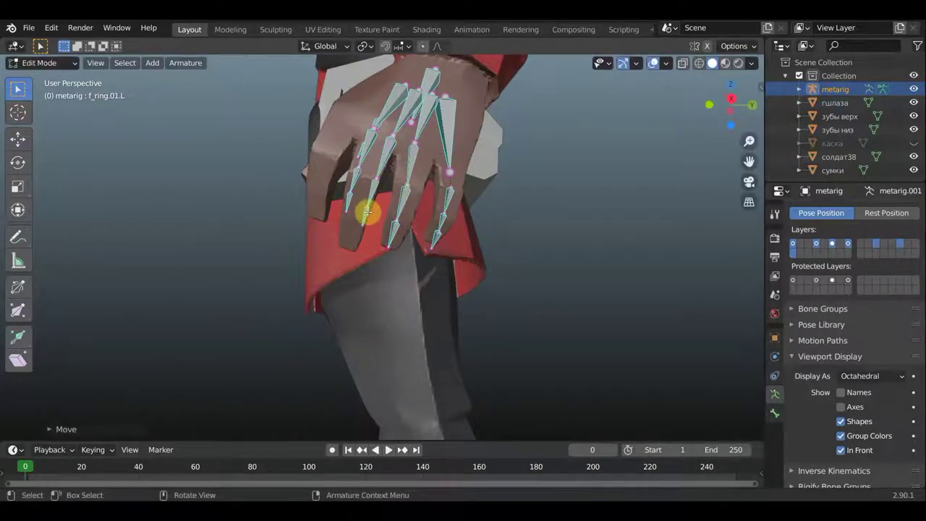
Reposition the middle fingertip bone and move the index finger bones onto the palm edge.
click(366, 216)
key(g)
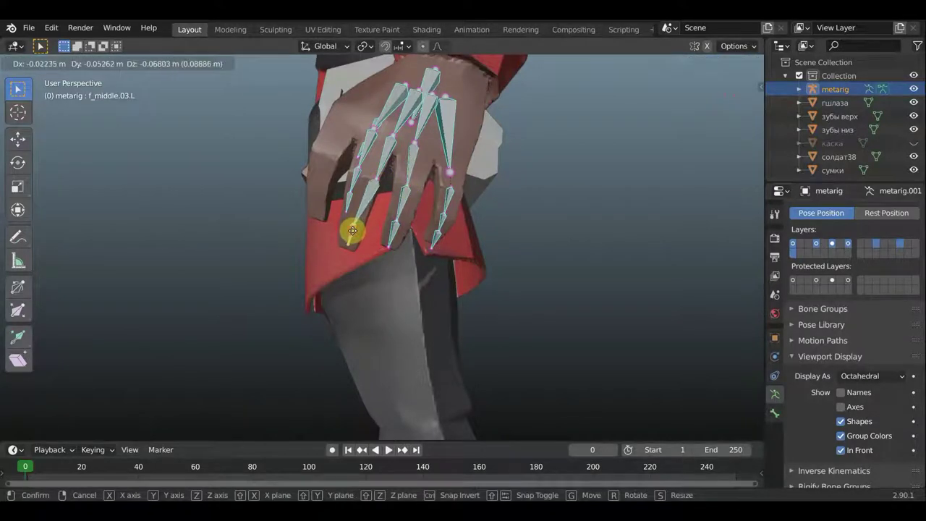
click(368, 196)
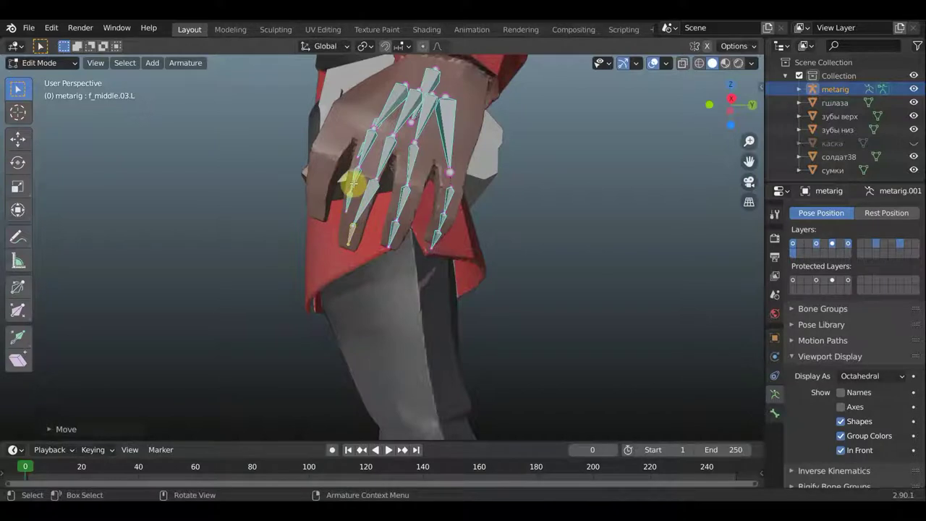
click(356, 176)
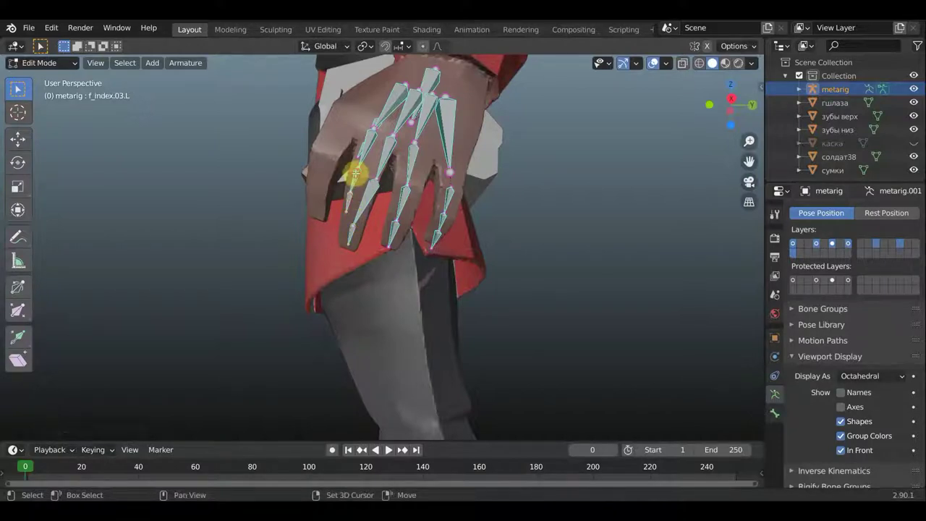
click(368, 148)
click(379, 151)
middle_drag(382, 149, 411, 158)
key(g)
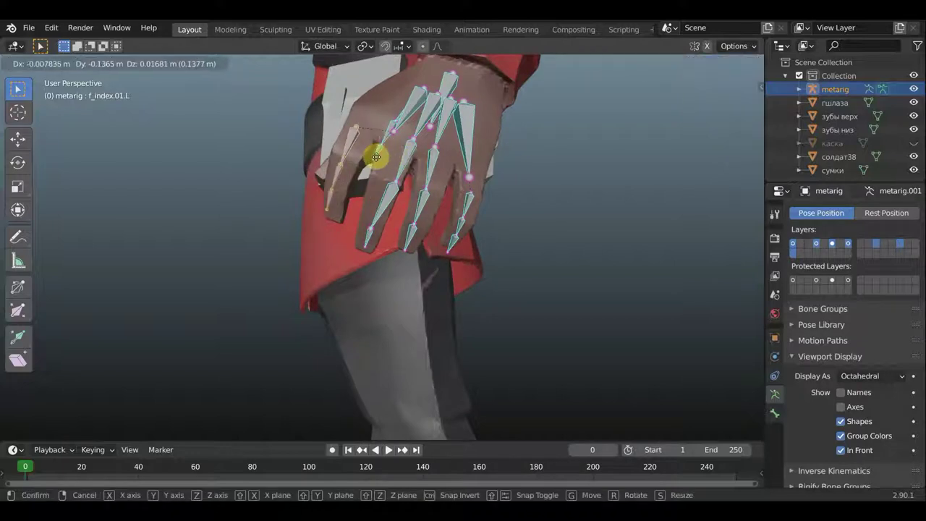
click(397, 188)
Move the middle finger's bones, including its base bone, onto the middle finger.
click(393, 180)
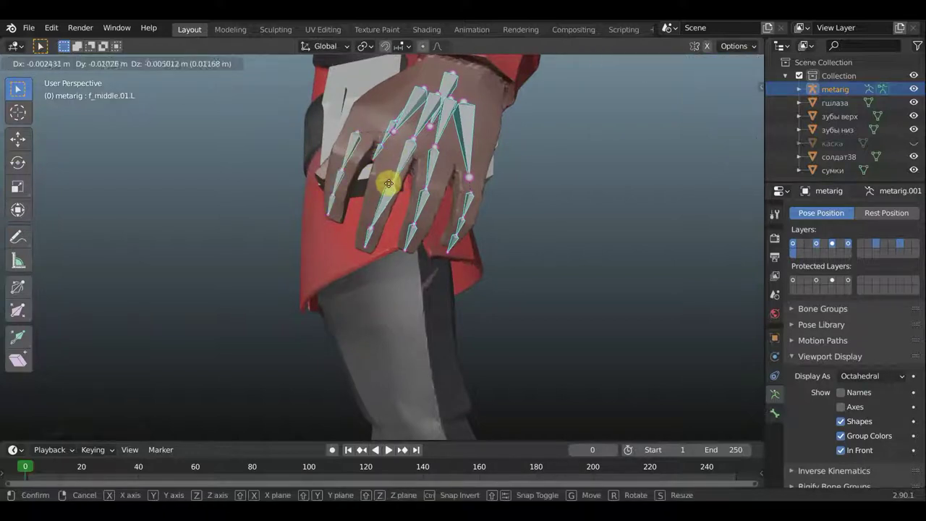
key(g)
click(382, 182)
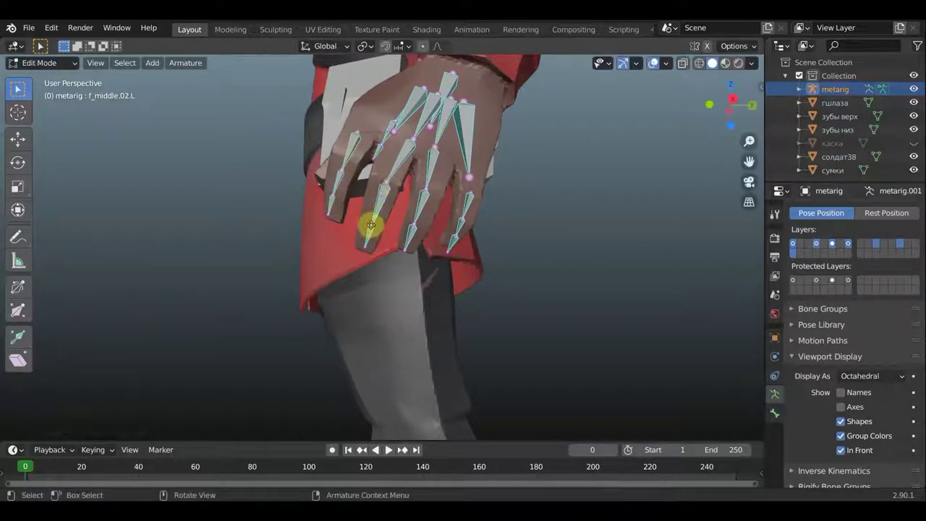
key(g)
click(381, 207)
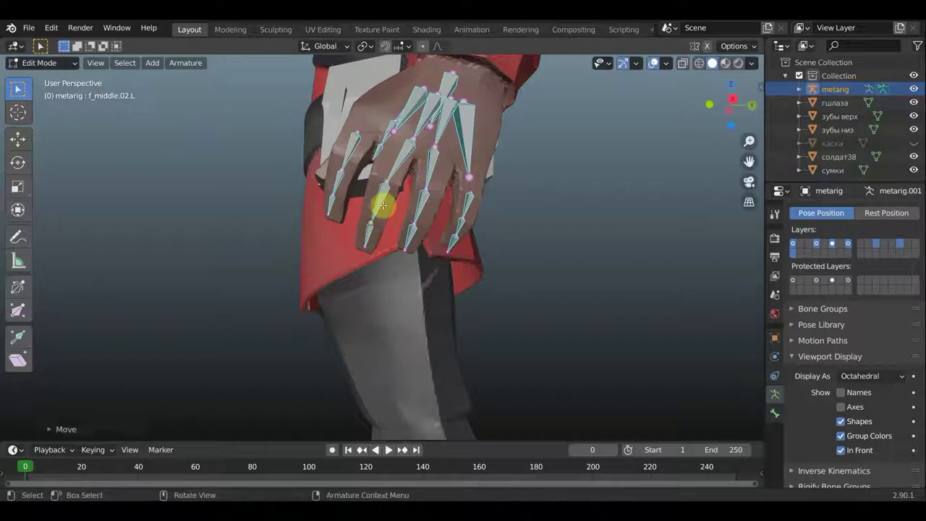
click(411, 141)
key(g)
click(402, 144)
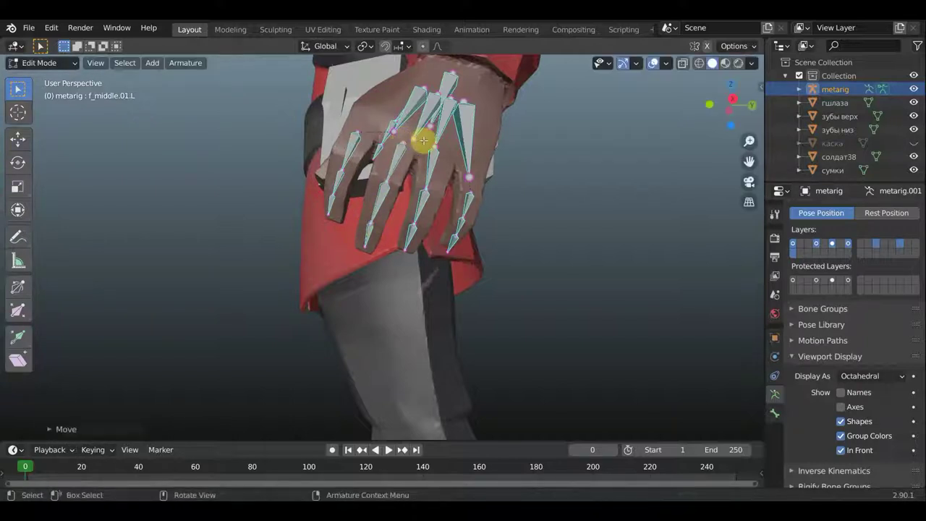
Reposition the palm bone and the ring finger's base and middle joints.
middle_drag(437, 165, 443, 165)
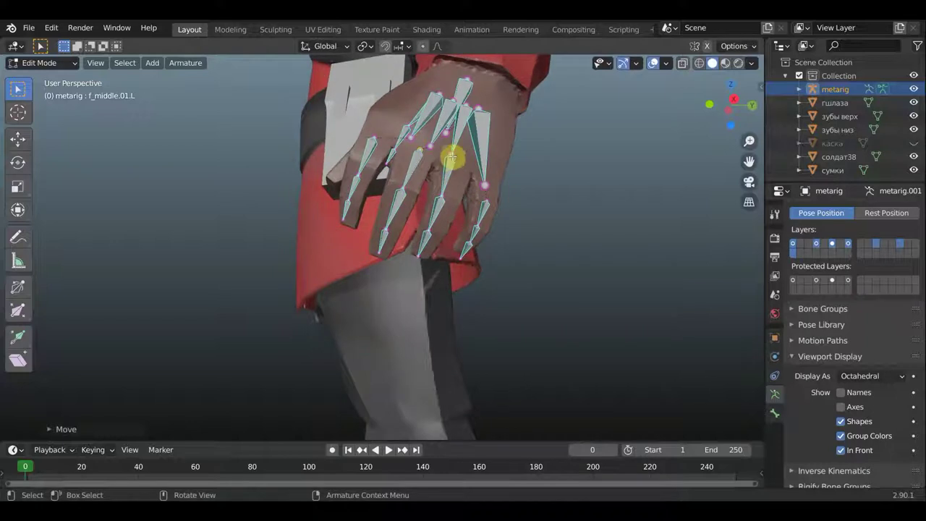
key(g)
click(451, 154)
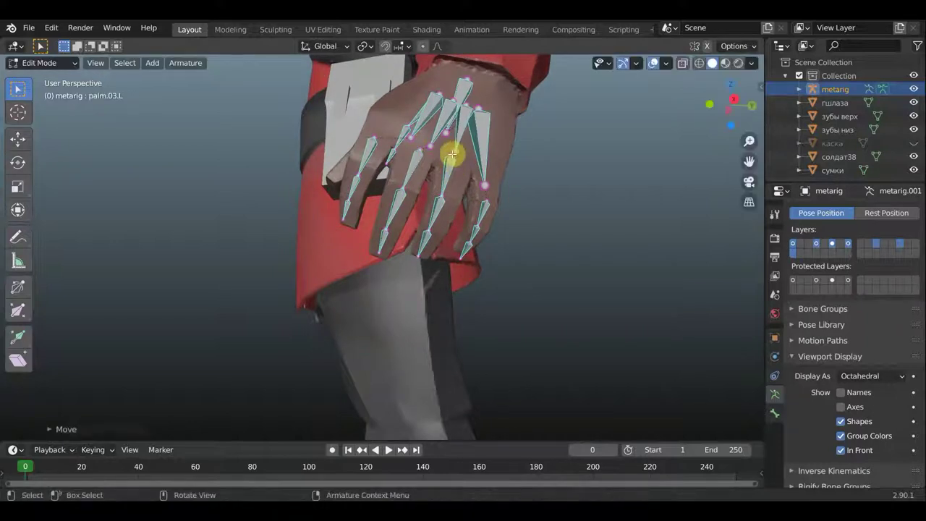
click(450, 159)
key(g)
click(446, 196)
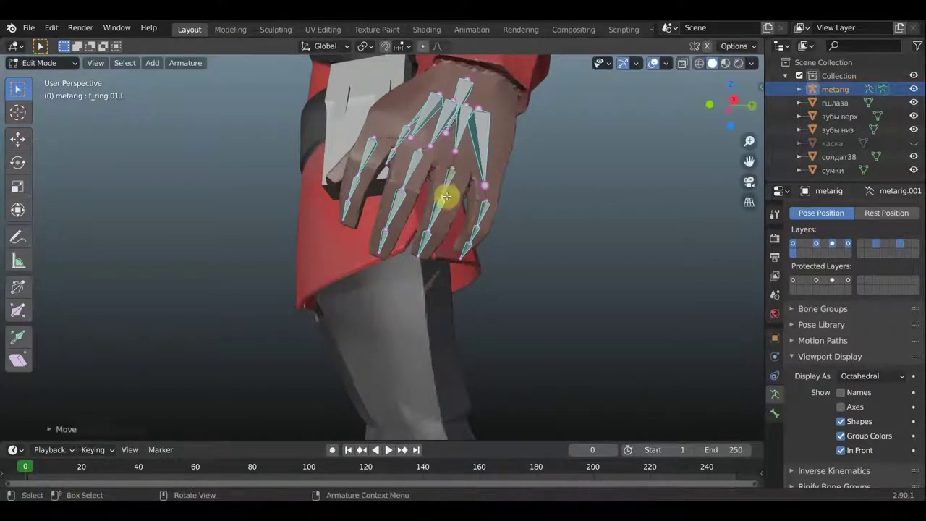
key(g)
click(441, 205)
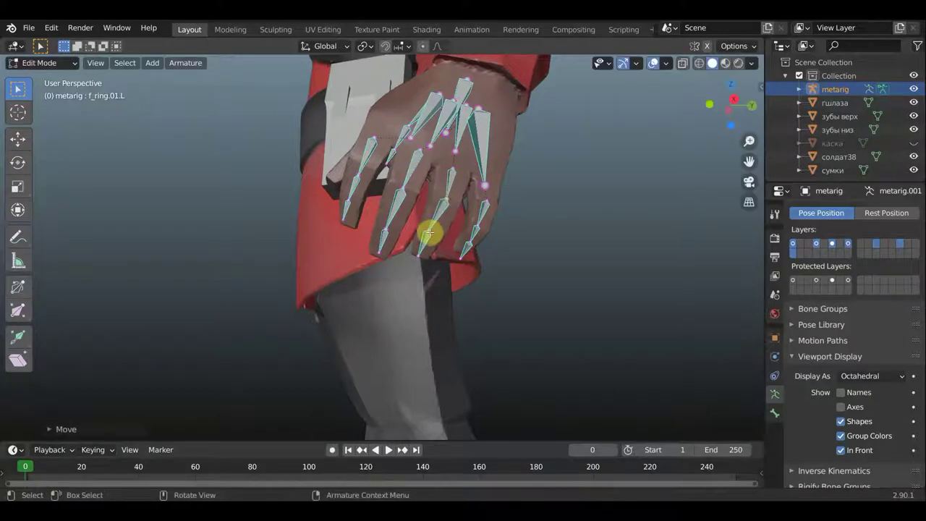
click(432, 232)
key(g)
click(447, 230)
mouse_move(496, 222)
middle_down()
mouse_move(565, 215)
mouse_move(613, 263)
mouse_move(637, 335)
mouse_move(664, 360)
mouse_move(523, 341)
mouse_move(544, 337)
mouse_move(556, 356)
mouse_move(497, 311)
mouse_move(485, 327)
mouse_move(452, 307)
middle_up()
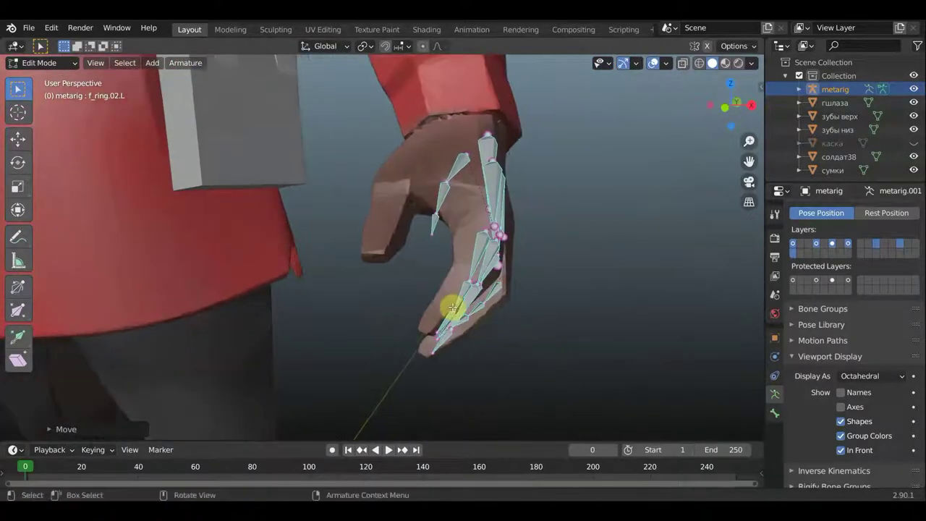
Fit the index finger tip and joint, then move and rotate the thumb bones along the thumb.
drag(446, 318, 432, 313)
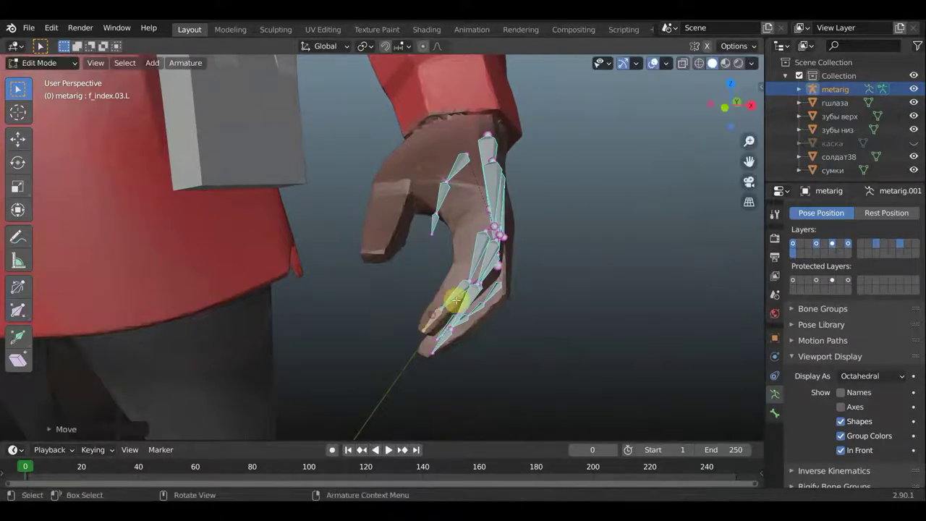
drag(468, 279, 462, 277)
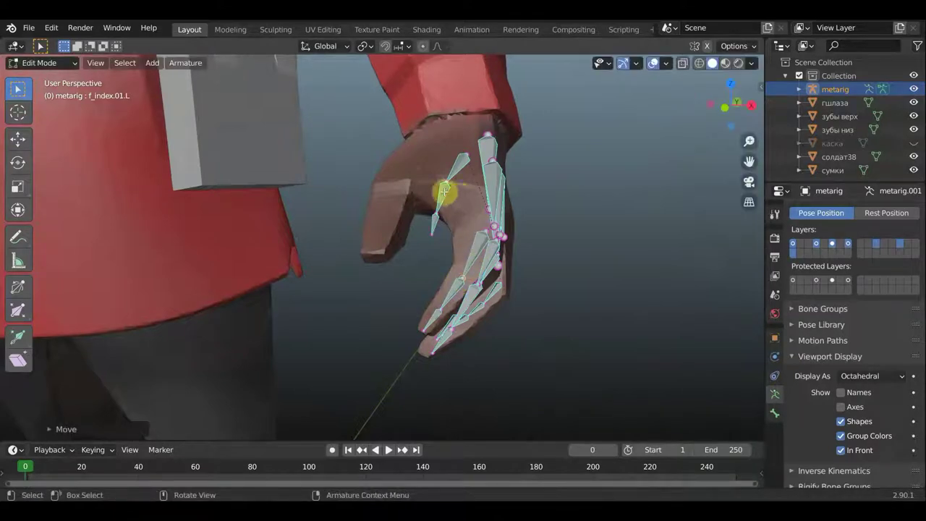
shift+click(450, 167)
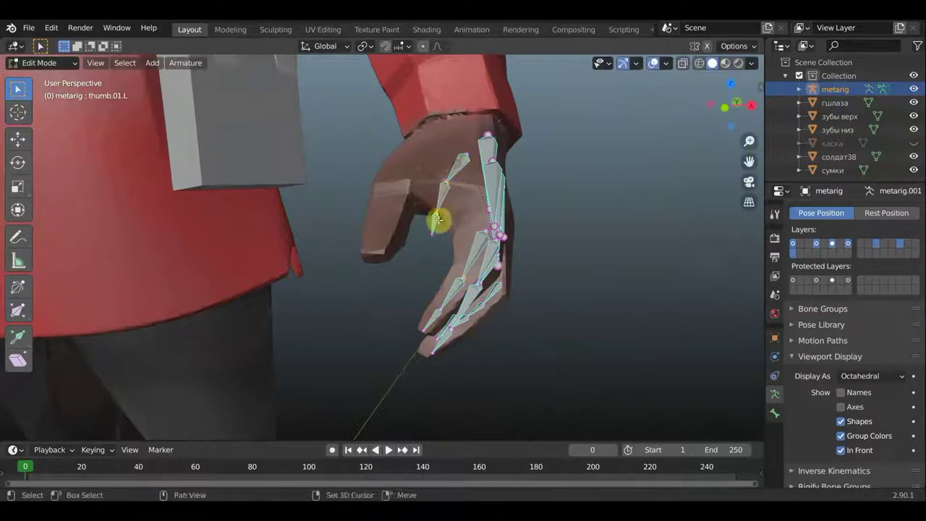
key(g)
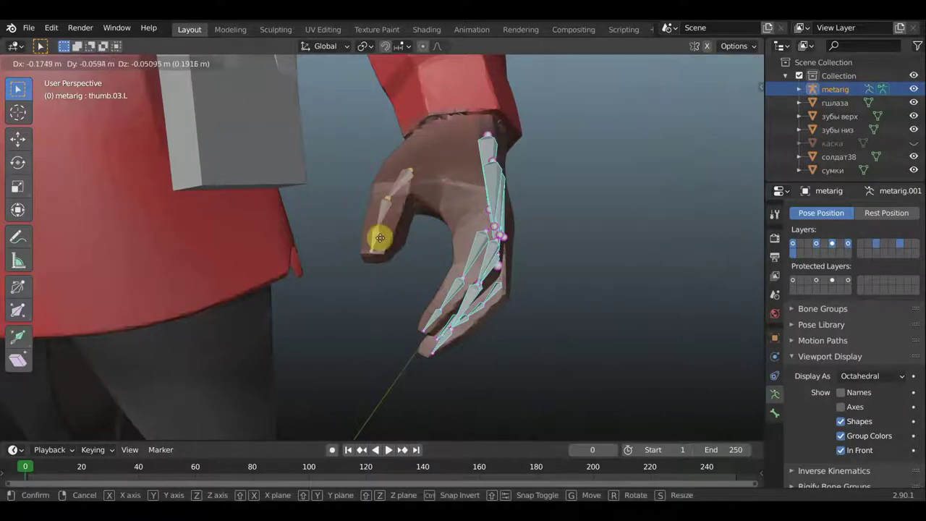
click(379, 230)
mouse_move(431, 239)
middle_down()
mouse_move(459, 265)
mouse_move(471, 295)
mouse_move(496, 290)
middle_up()
key(r)
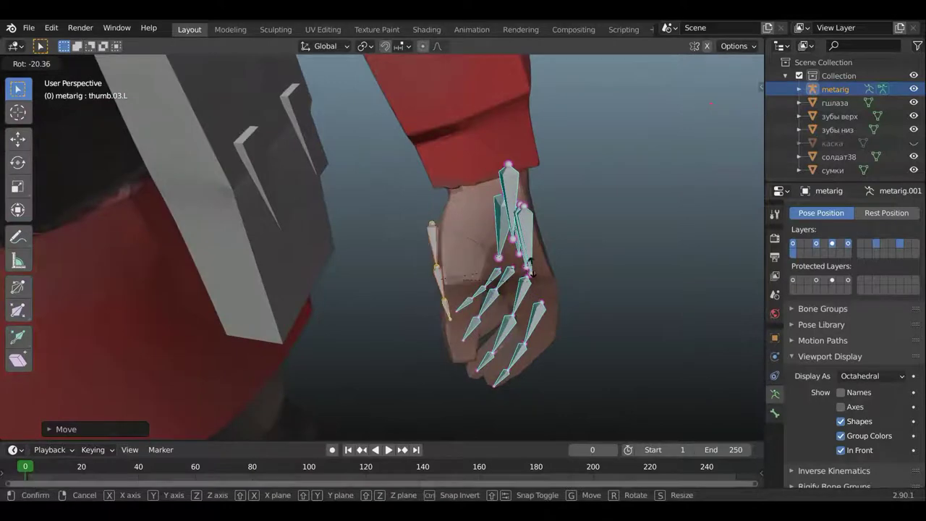
click(533, 275)
key(g)
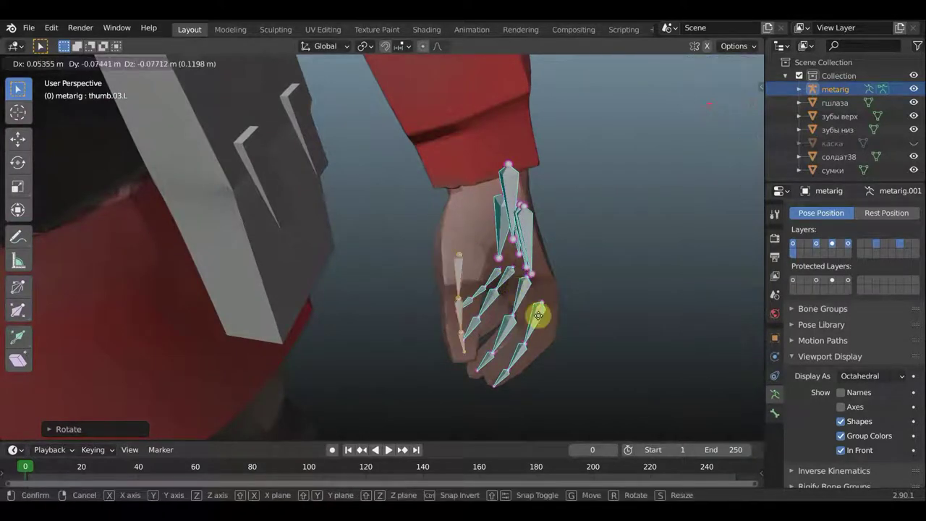
click(533, 320)
Place the thumb's tip, middle and base joints along the thumb mesh.
middle_drag(517, 316, 393, 273)
key(g)
click(394, 248)
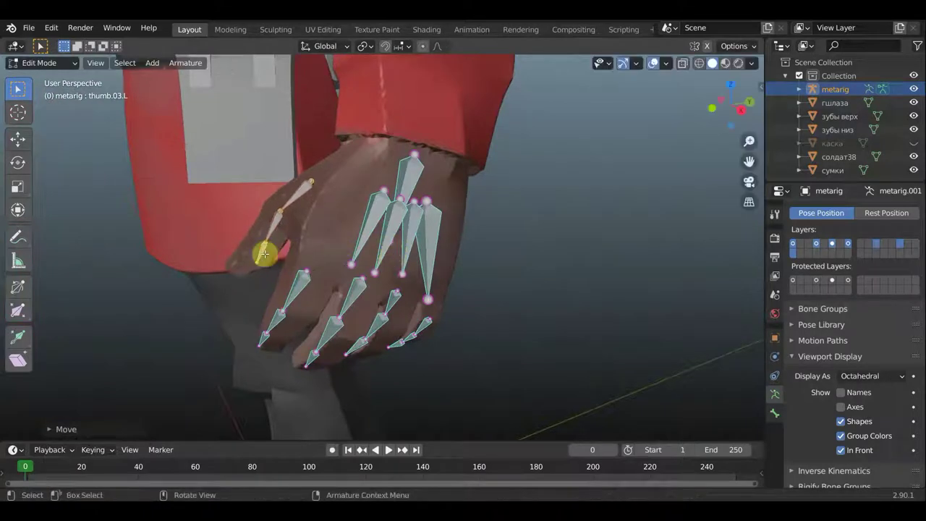
key(g)
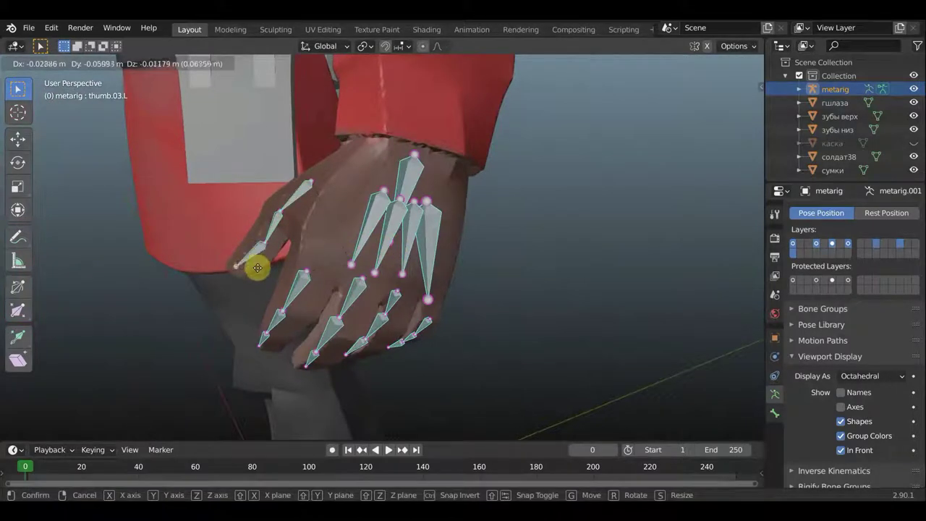
click(265, 250)
click(262, 243)
key(g)
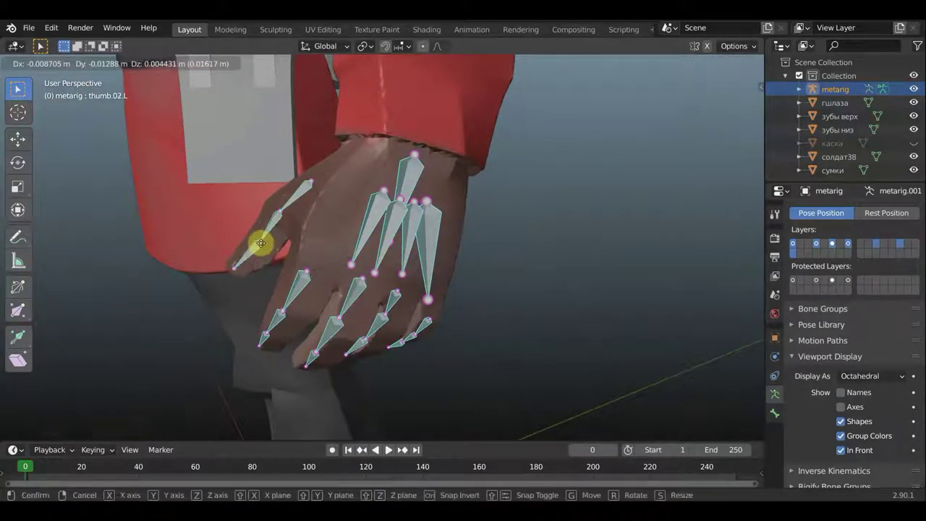
click(285, 221)
click(282, 211)
key(g)
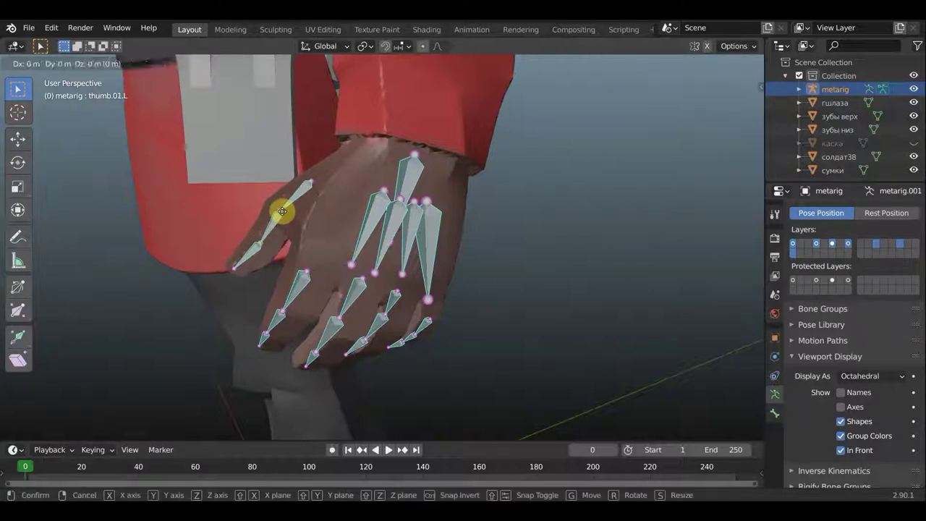
click(281, 209)
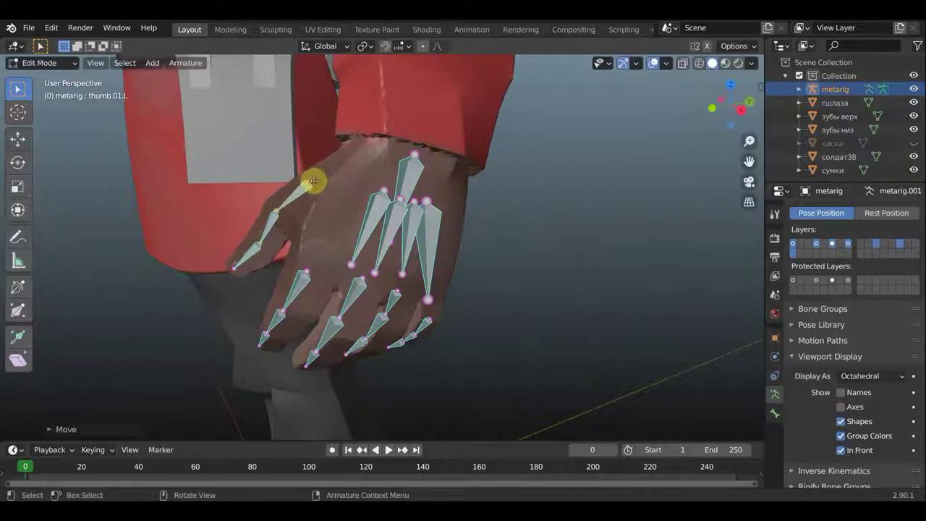
key(g)
click(322, 181)
Move palm.01.L, palm.02.L and palm.03.L into the hand.
middle_drag(331, 262, 326, 246)
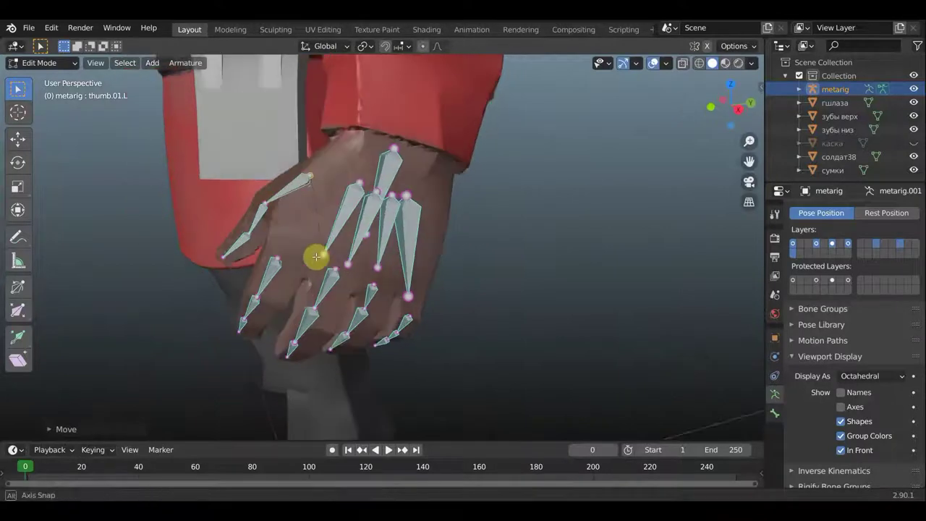
click(311, 242)
key(g)
click(298, 239)
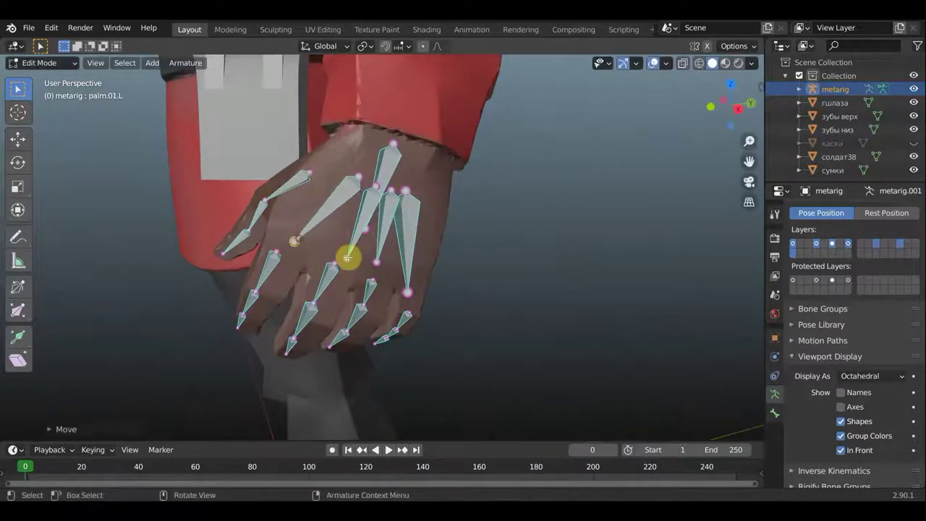
click(346, 256)
key(g)
click(369, 258)
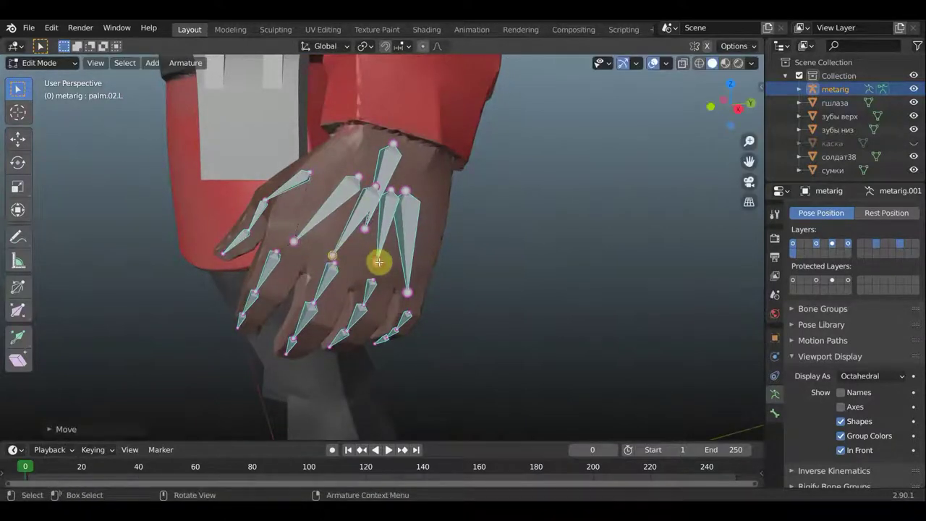
click(378, 262)
key(g)
click(372, 265)
Position the index finger's base and second joints and the middle finger's base and tip.
mouse_move(372, 264)
middle_down()
mouse_move(512, 258)
mouse_move(523, 248)
mouse_move(514, 298)
mouse_move(439, 302)
mouse_move(502, 324)
mouse_move(517, 309)
mouse_move(513, 330)
middle_up()
click(510, 288)
key(g)
click(517, 293)
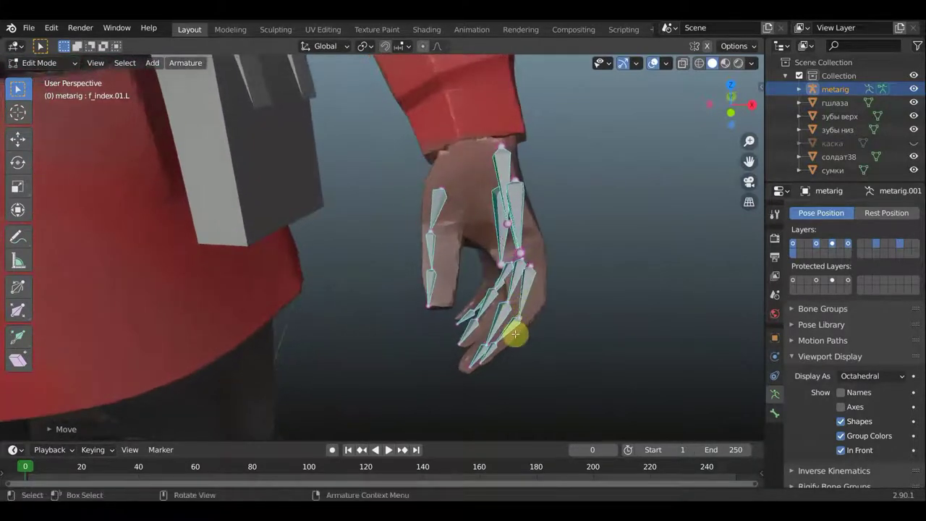
key(g)
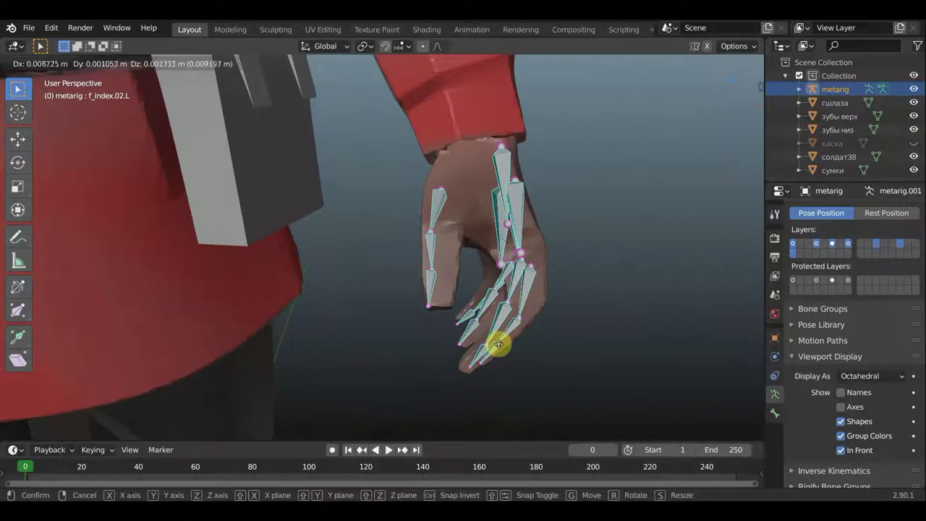
click(499, 341)
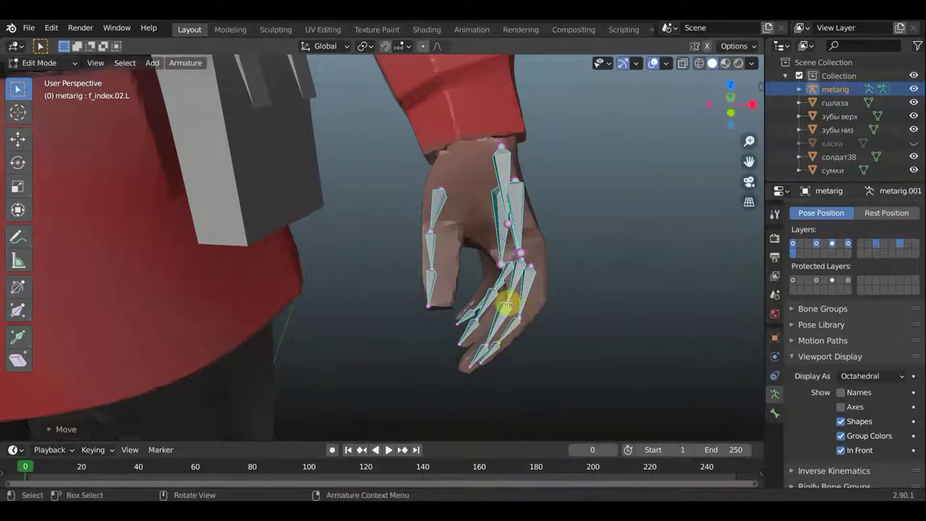
click(499, 305)
mouse_move(499, 305)
middle_down()
mouse_move(477, 300)
mouse_move(469, 278)
mouse_move(463, 284)
middle_up()
key(g)
click(489, 309)
click(402, 323)
key(g)
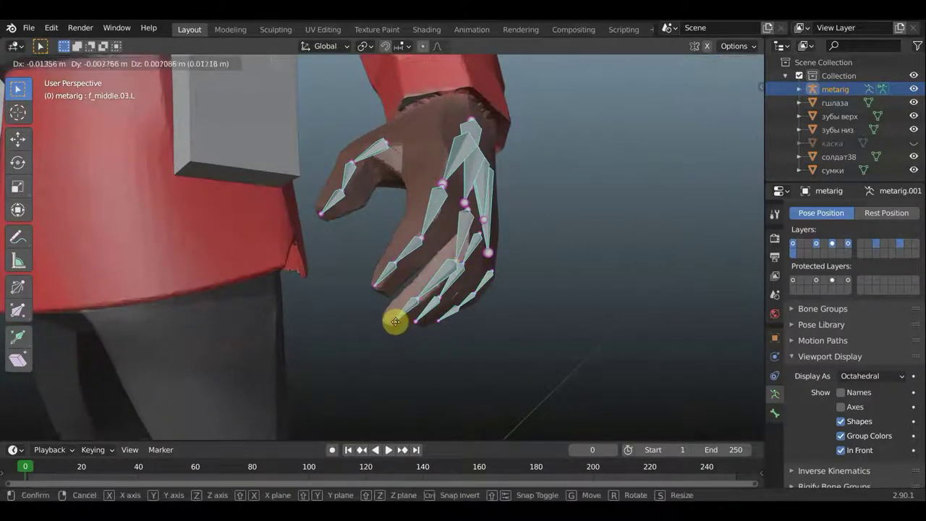
click(393, 320)
Move the ring finger's base and middle joints into the ring finger.
mouse_move(394, 321)
middle_down()
mouse_move(265, 309)
mouse_move(227, 318)
mouse_move(198, 291)
mouse_move(253, 291)
mouse_move(242, 293)
mouse_move(253, 269)
middle_up()
click(245, 260)
key(g)
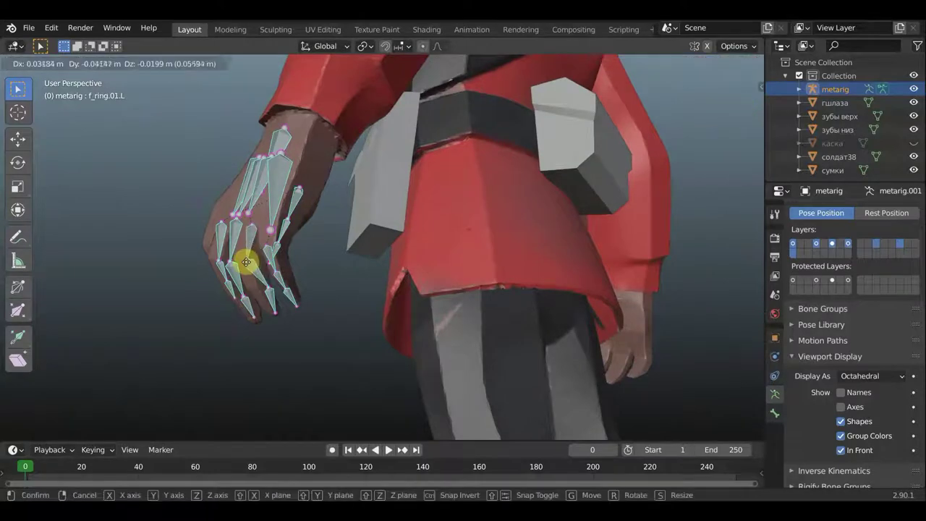
click(259, 278)
click(269, 287)
key(g)
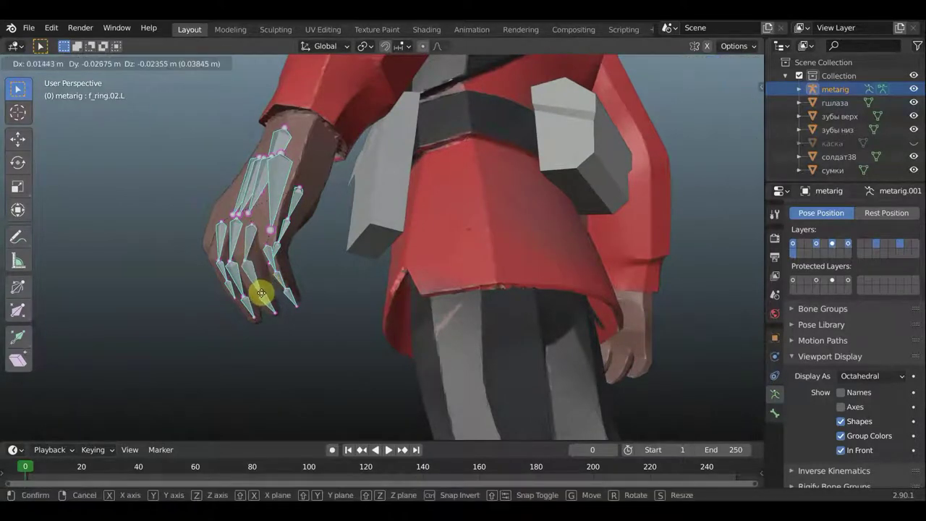
click(260, 293)
Drag the thumb's tip and base bones into the thumb.
mouse_move(260, 294)
middle_down()
mouse_move(196, 321)
mouse_move(111, 335)
mouse_move(135, 351)
mouse_move(339, 310)
mouse_move(496, 316)
mouse_move(506, 364)
mouse_move(463, 331)
middle_up()
drag(427, 284, 431, 287)
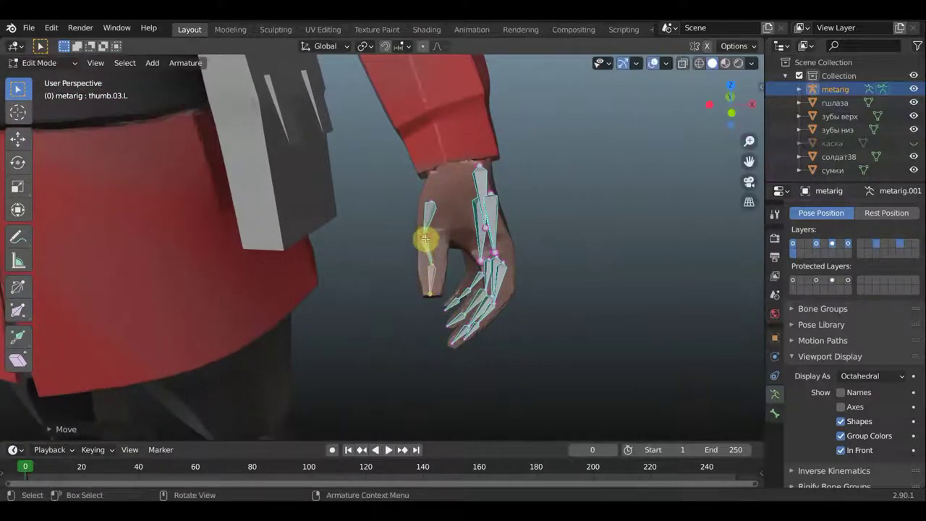
drag(425, 239, 432, 239)
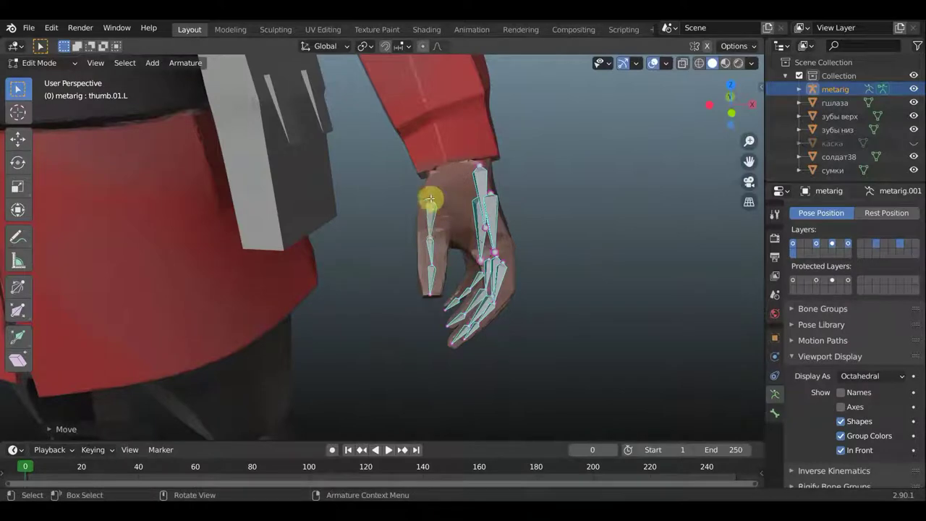
drag(434, 200, 439, 217)
Switch to Front Orthographic view (numpad 1) and recentre the soldier in the viewport.
scroll(445, 240, down, 4)
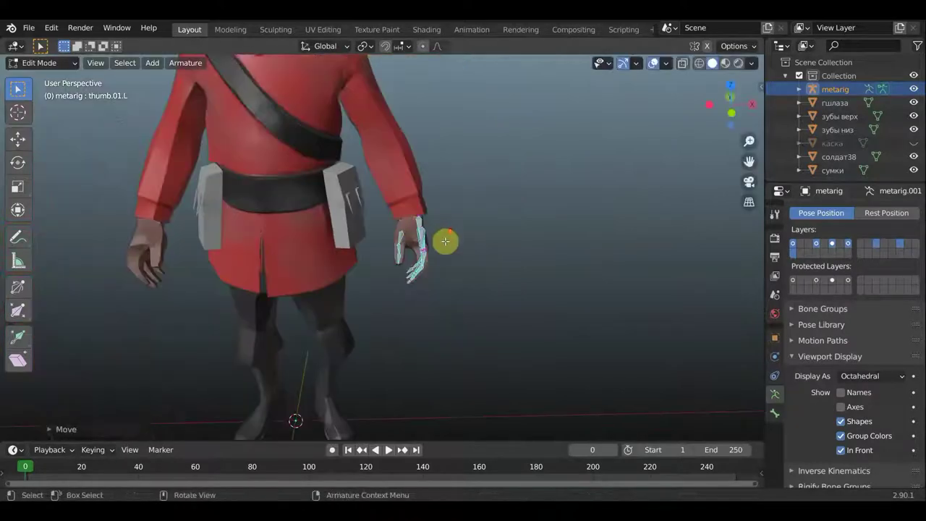
scroll(449, 223, down, 3)
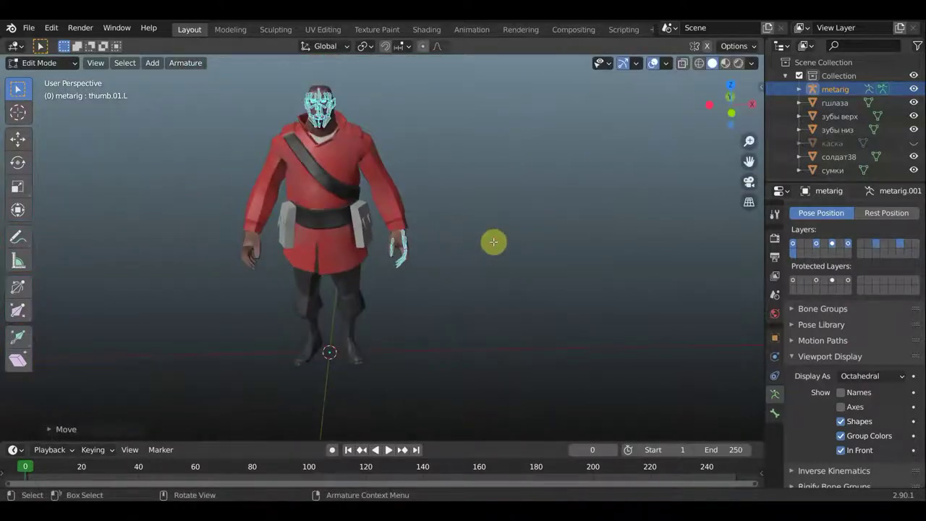
key(KP_1)
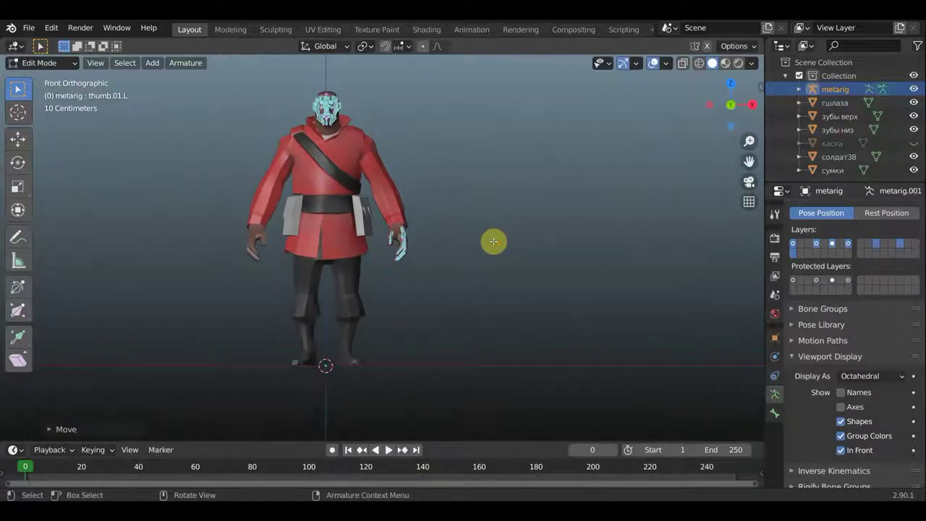
mouse_move(494, 240)
shift+middle_down()
mouse_move(518, 234)
mouse_move(420, 211)
shift+middle_up()
scroll(354, 158, up, 1)
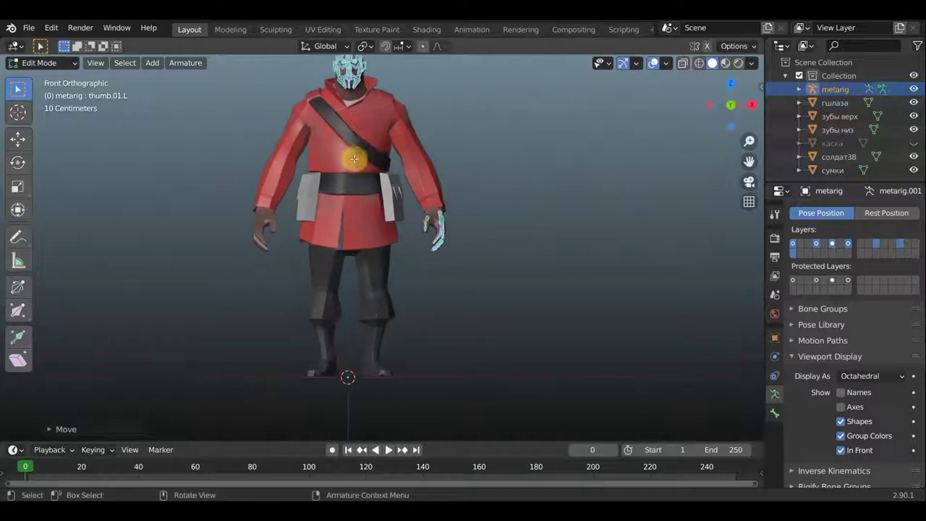
mouse_move(418, 99)
middle_down()
mouse_move(431, 159)
mouse_move(381, 178)
mouse_move(292, 188)
mouse_move(438, 121)
mouse_move(398, 199)
middle_up()
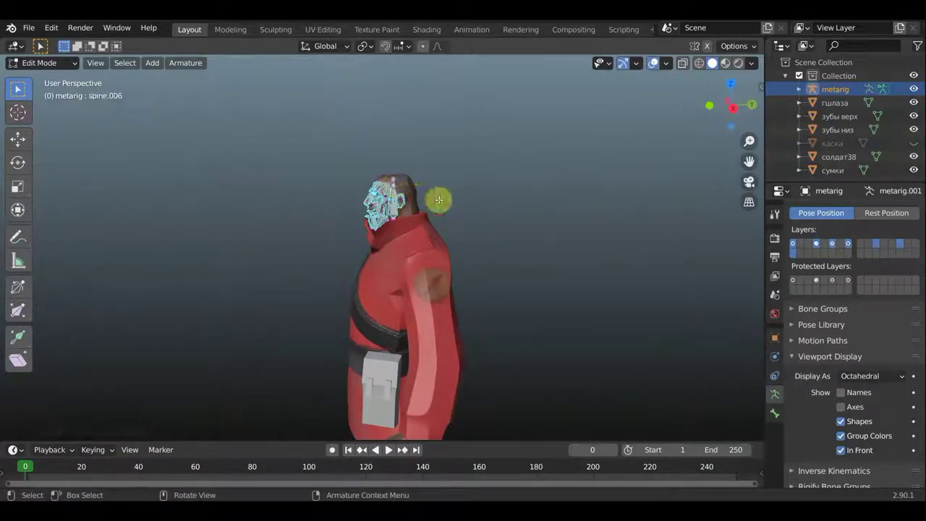
Extrude a new spine.007 bone to the front of the belt and return to front view.
key(e)
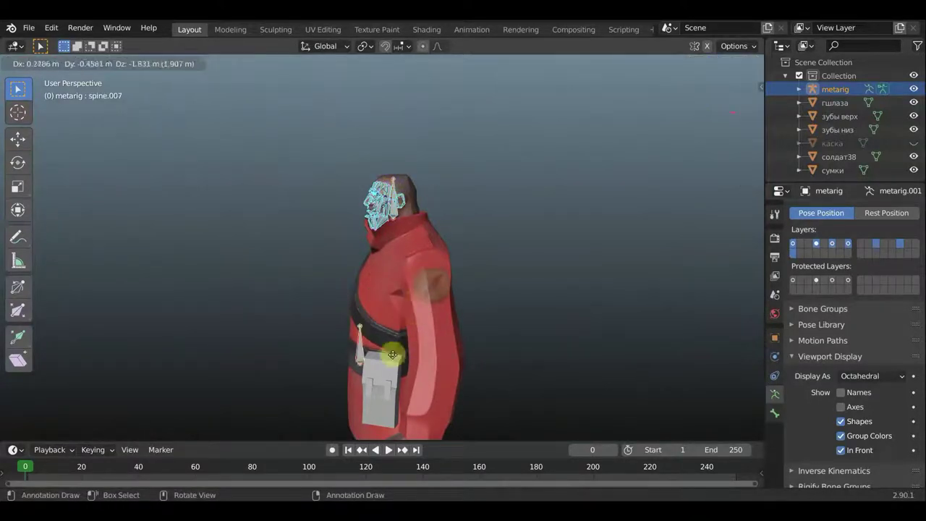
click(368, 372)
scroll(462, 331, down, 2)
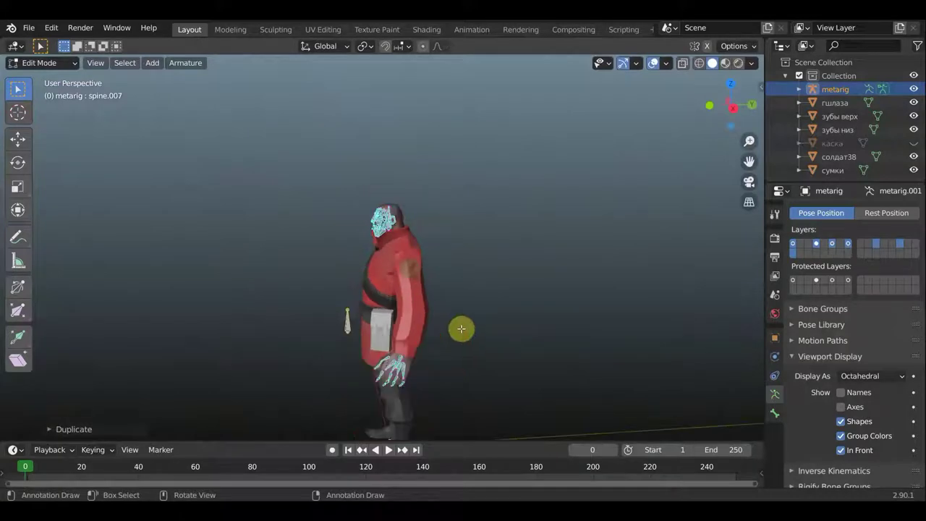
key(KP_1)
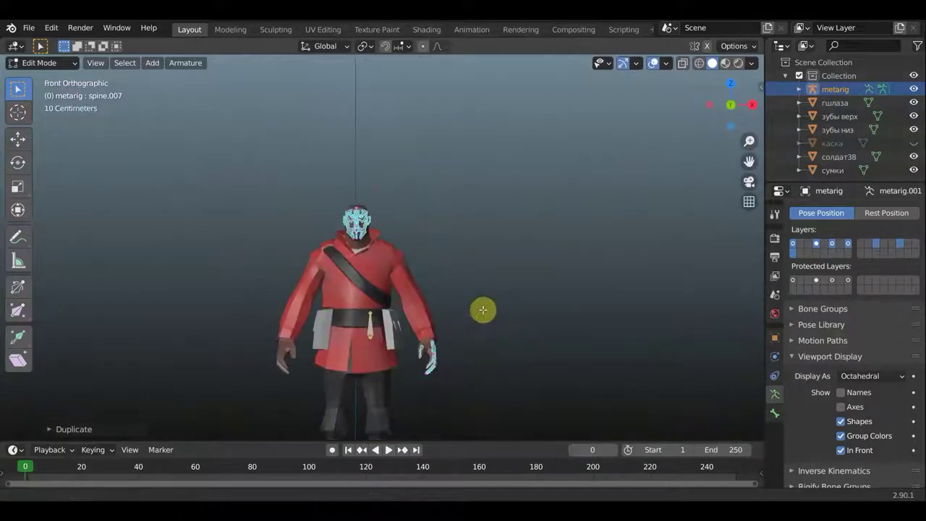
Move and scale the root bone so it sits at the soldier's pelvis.
key(Home)
key(g)
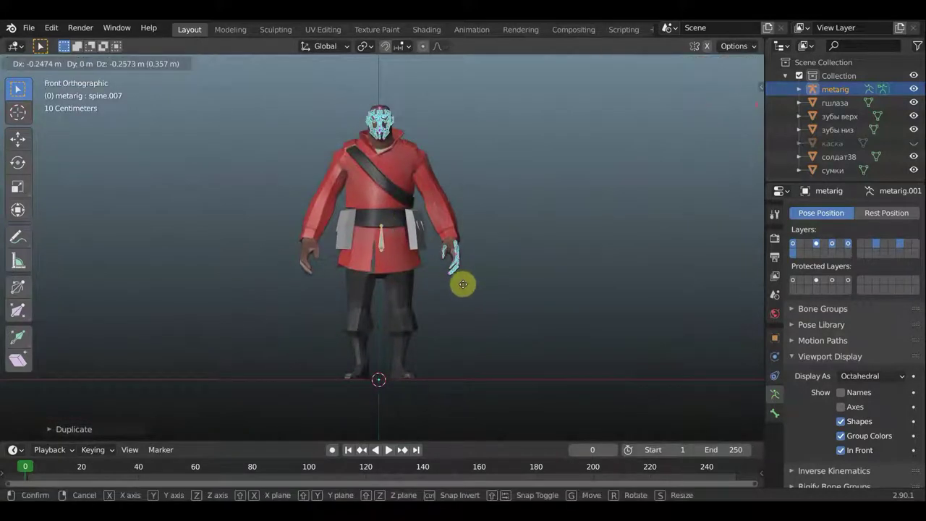
click(460, 297)
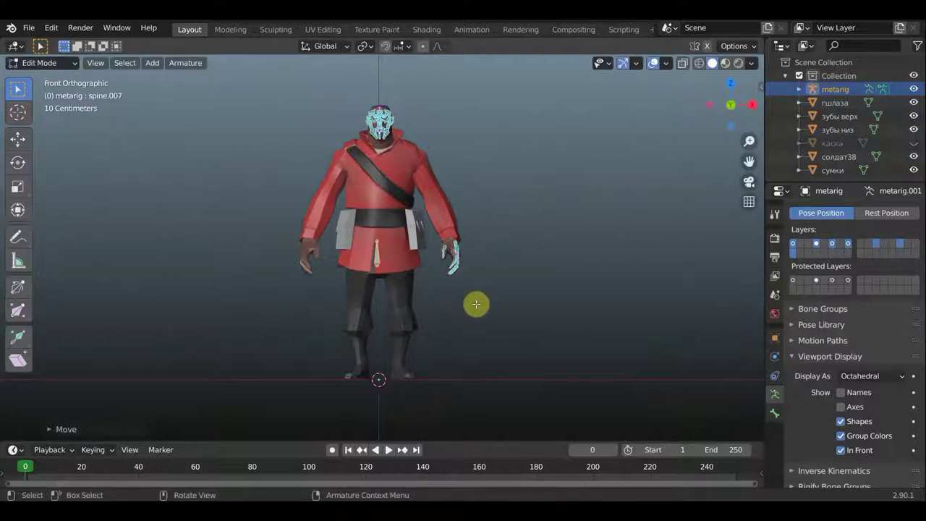
key(s)
click(537, 324)
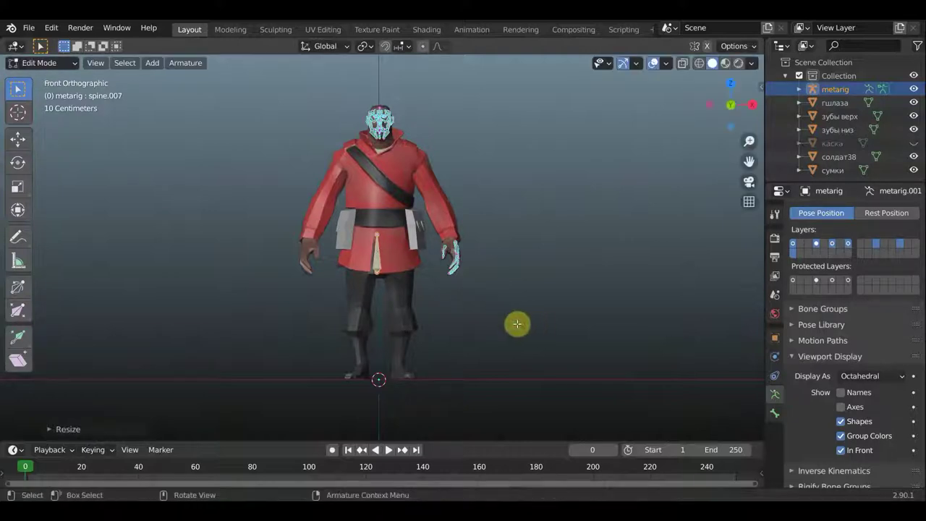
key(g)
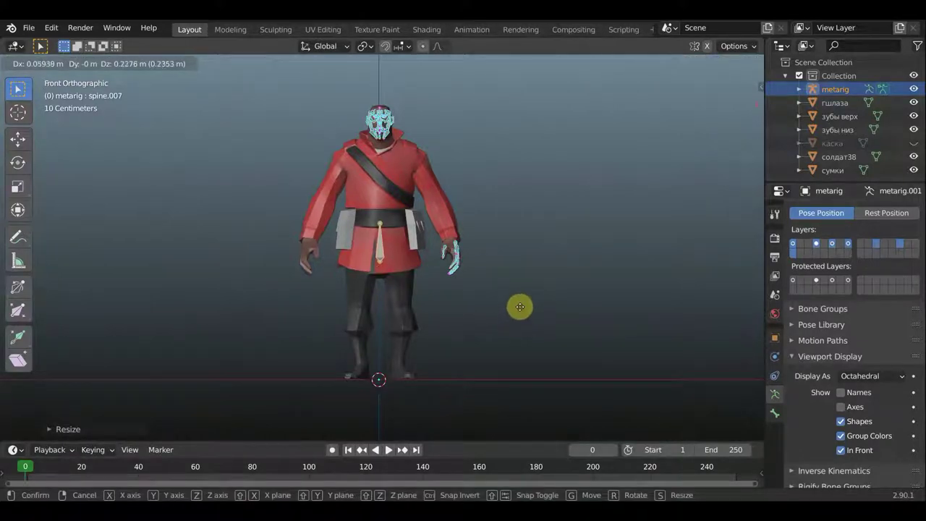
click(518, 307)
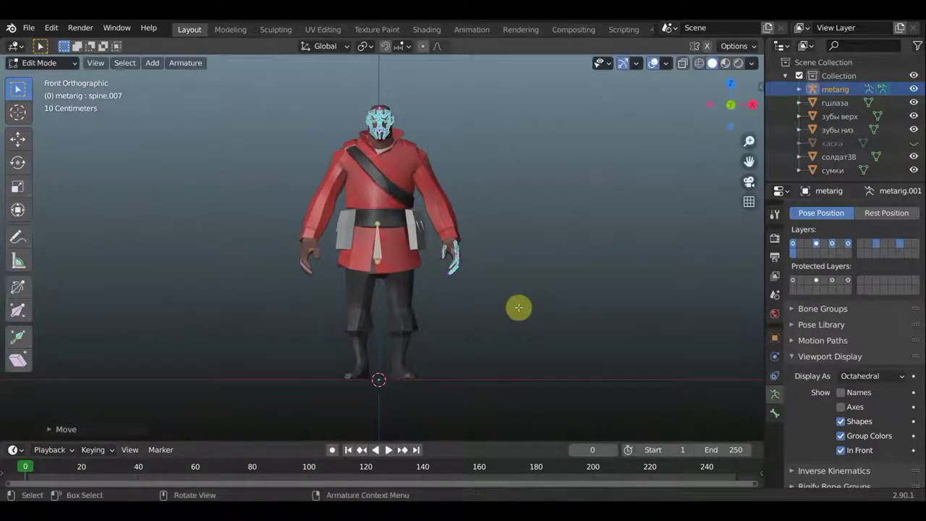
key(g)
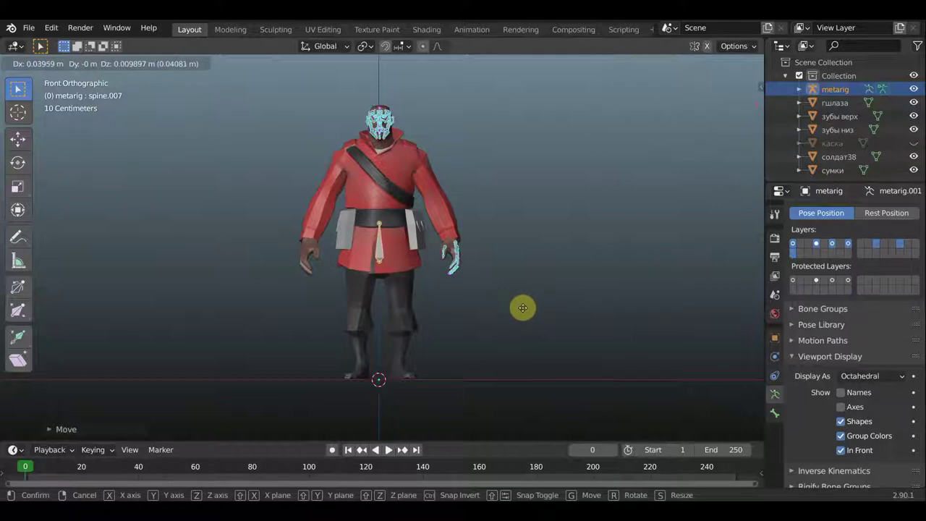
click(522, 308)
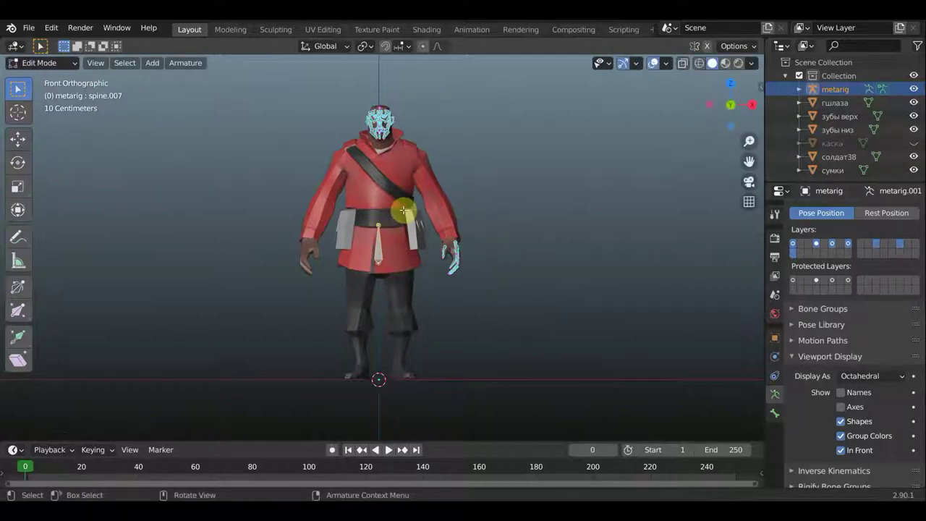
Extrude the first spine bones up the chest, adjusting the joint in side view.
key(e)
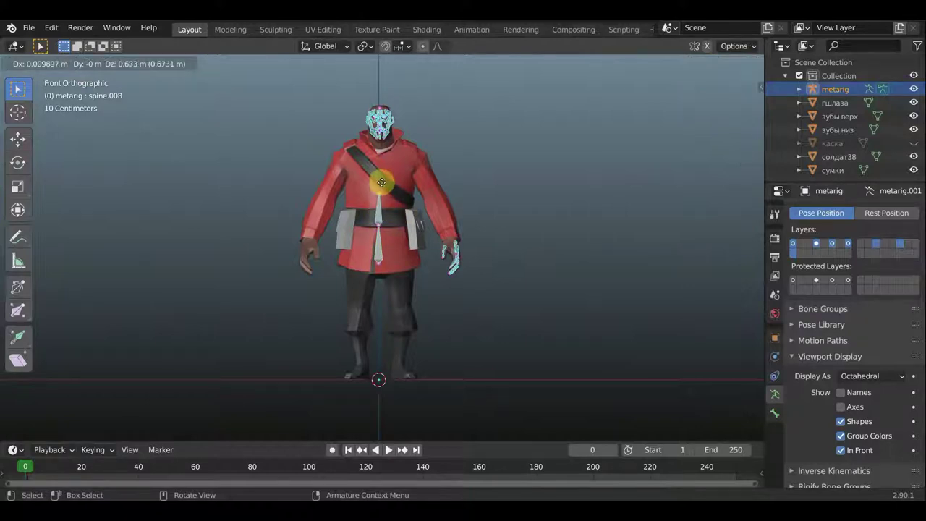
click(381, 185)
key(e)
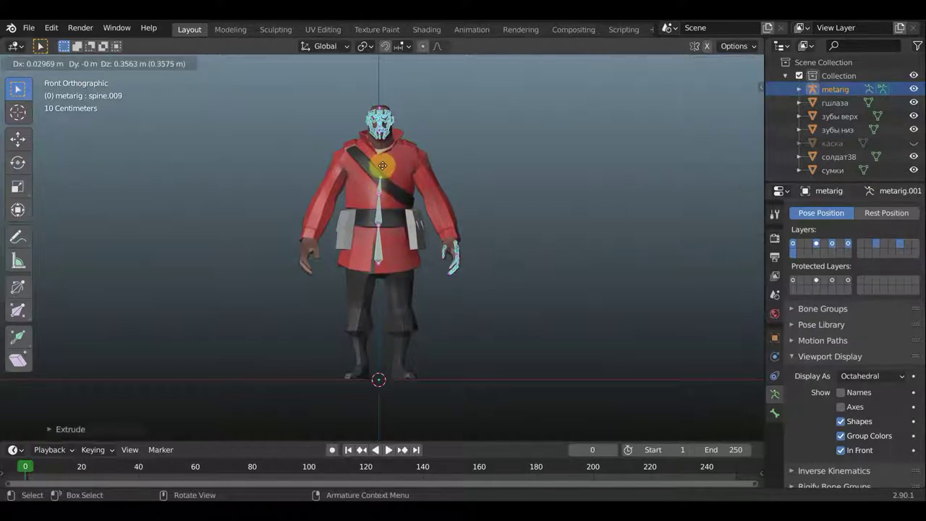
right_click(381, 136)
middle_drag(381, 136, 255, 147)
key(KP_3)
key(e)
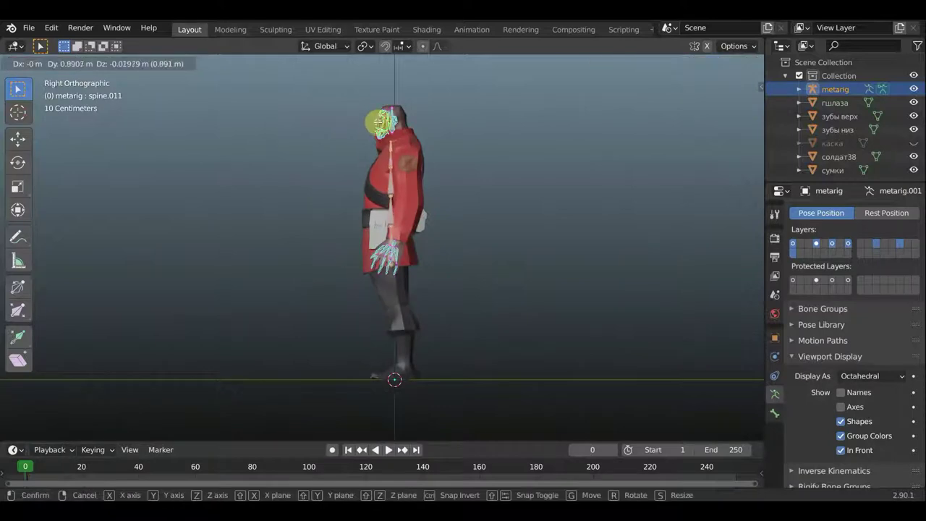
click(361, 140)
scroll(410, 165, up, 3)
Extrude the neck and head bones up into the soldier's head, ending at spine.011.
key(e)
click(424, 72)
shift+middle_drag(424, 73, 521, 302)
key(e)
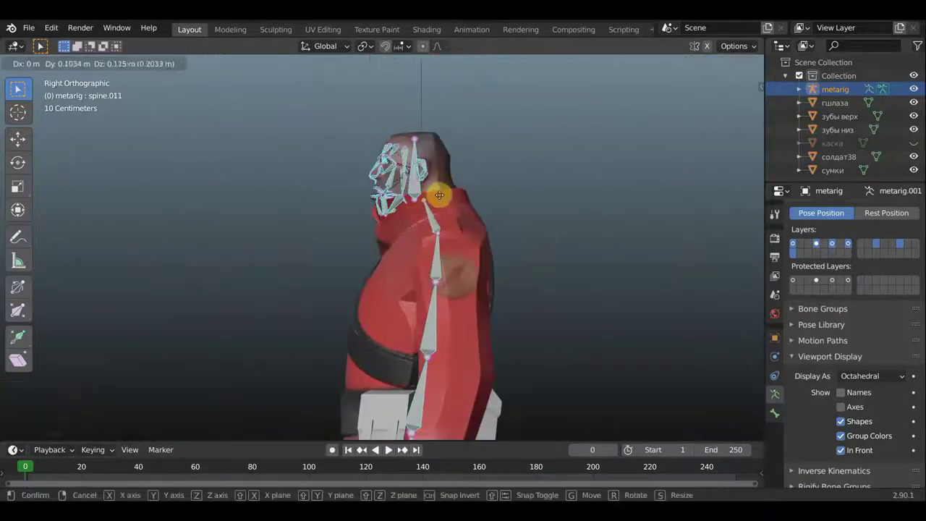
click(433, 216)
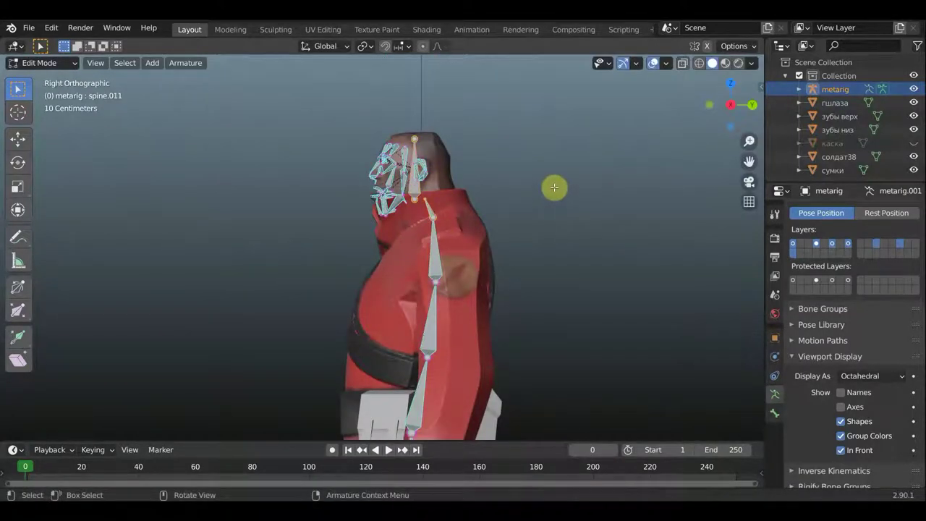
middle_drag(554, 187, 586, 234)
Extrude a thigh bone down from the pelvis, clear its parent, and move it over the left leg.
key(KP_1)
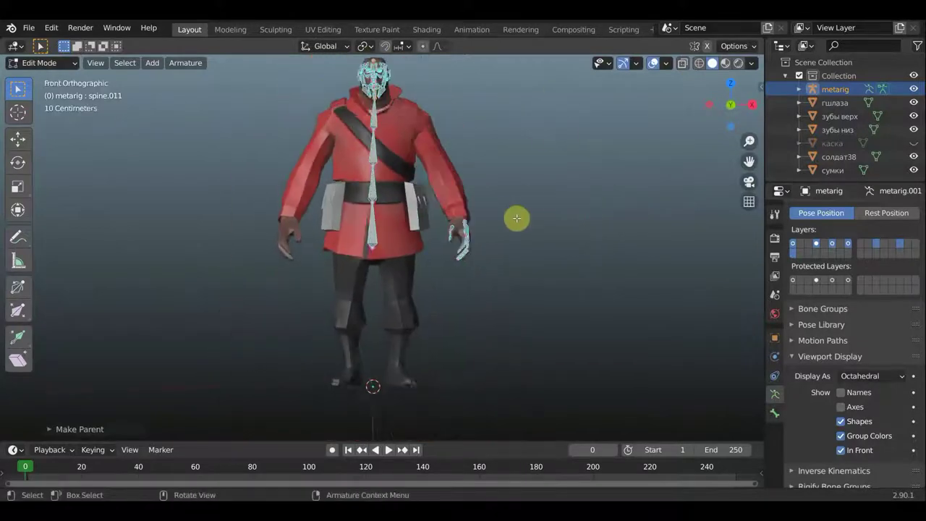
click(371, 251)
key(e)
click(372, 325)
key(alt+p)
click(376, 282)
key(g)
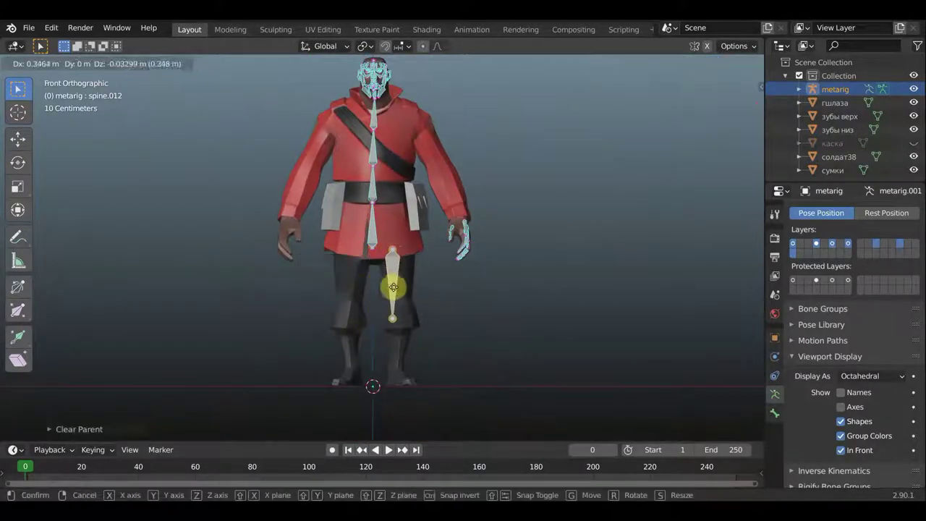
click(414, 282)
Extrude shin and foot bones down to the ankle and toe, detaching the heel bone.
middle_drag(485, 312, 453, 290)
key(r)
click(415, 311)
key(KP_3)
scroll(488, 162, up, 3)
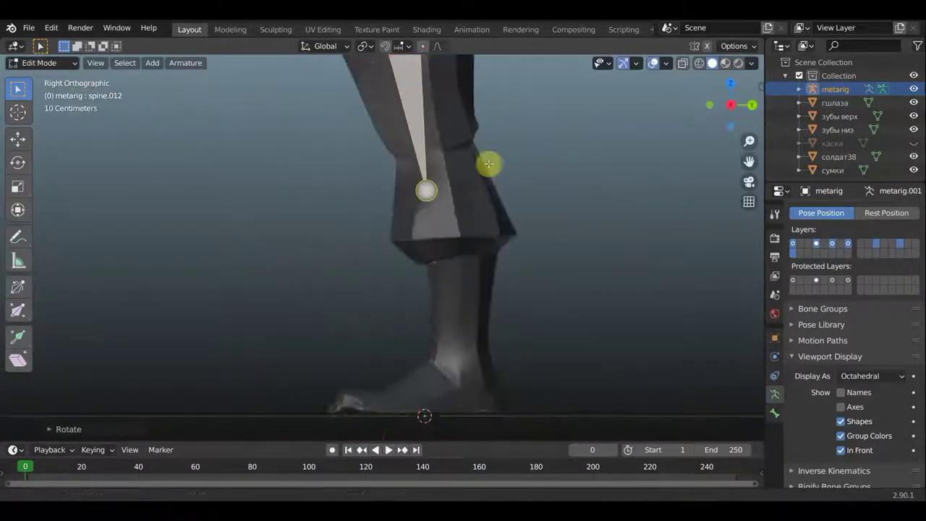
key(e)
click(382, 335)
key(e)
click(523, 327)
key(alt+p)
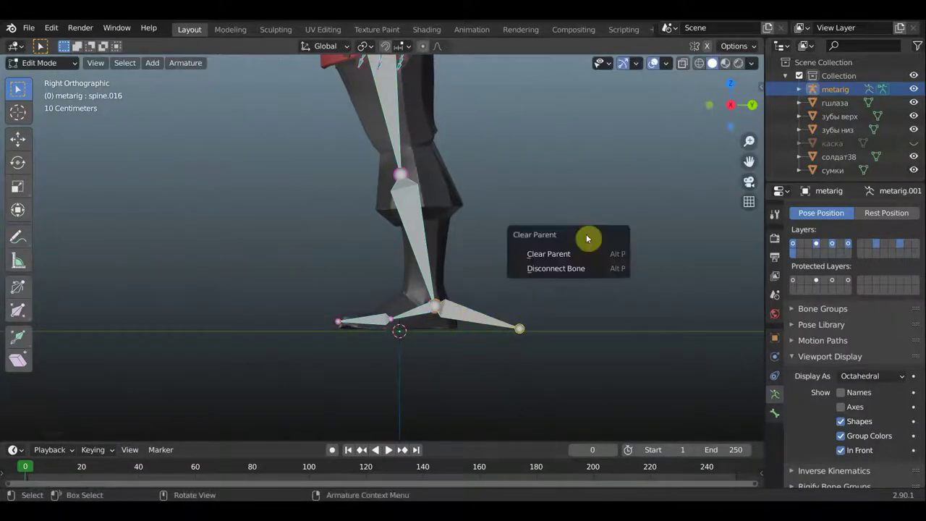
click(571, 252)
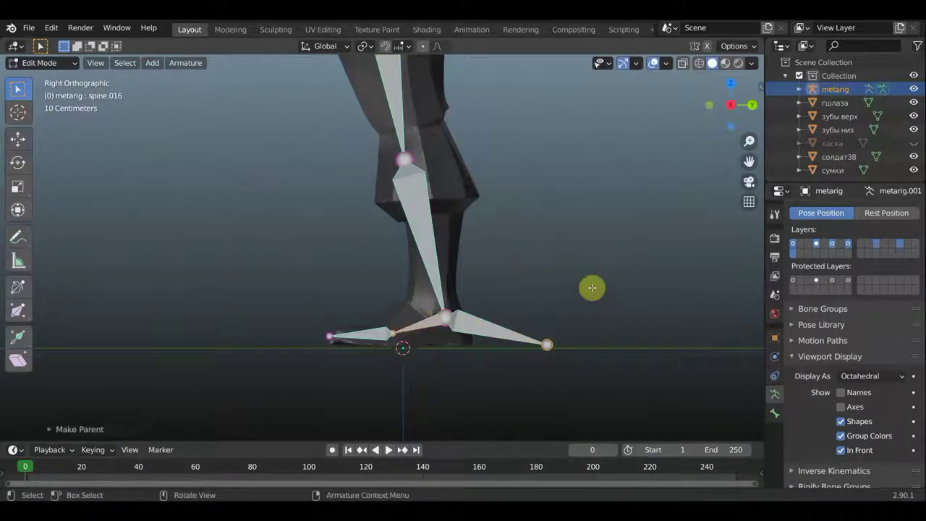
Rotate the foot bone and adjust the ankle joint to fit the soldier's foot.
middle_drag(592, 287, 412, 326)
key(KP_7)
click(504, 259)
key(r)
click(504, 258)
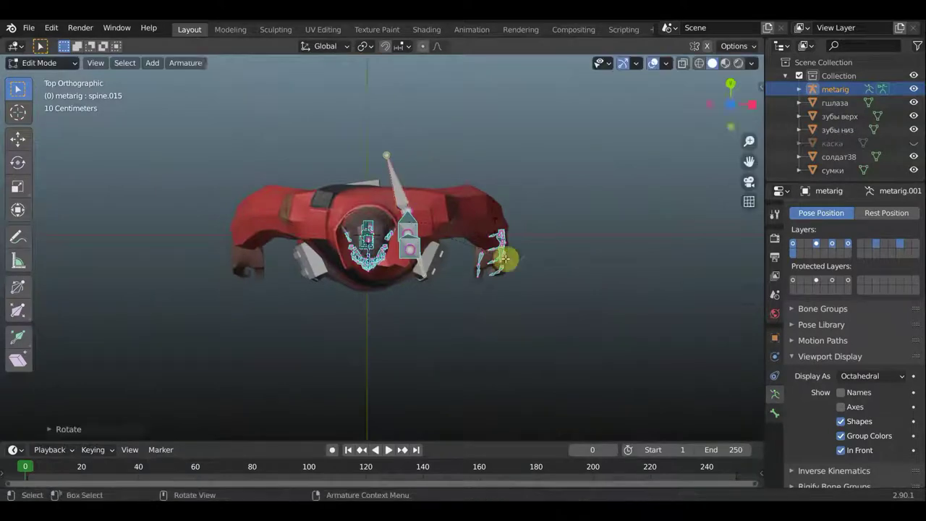
middle_drag(504, 258, 459, 301)
drag(458, 301, 432, 302)
mouse_move(432, 301)
middle_down()
mouse_move(399, 302)
mouse_move(429, 255)
middle_up()
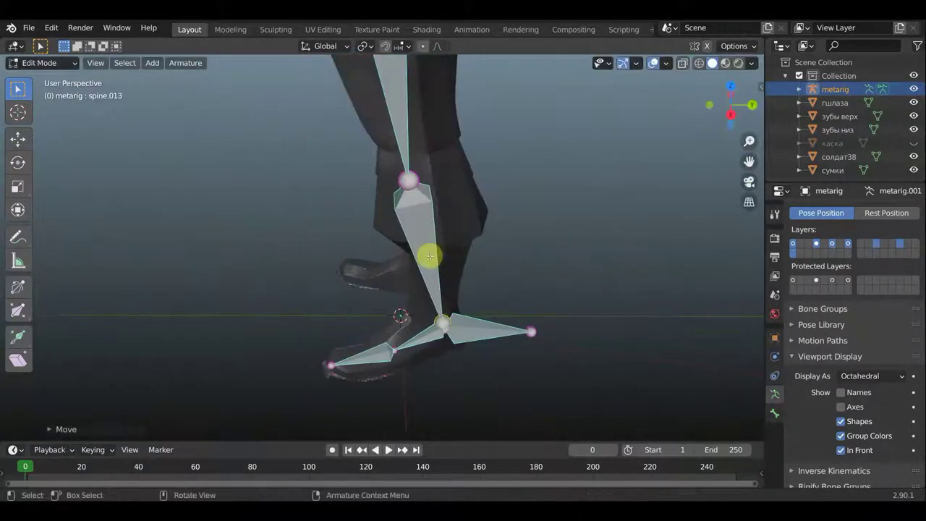
scroll(430, 255, down, 3)
scroll(388, 213, up, 3)
key(KP_1)
Extrude a hip bone from the pelvis and detach it from its parent.
shift+middle_drag(439, 331, 369, 257)
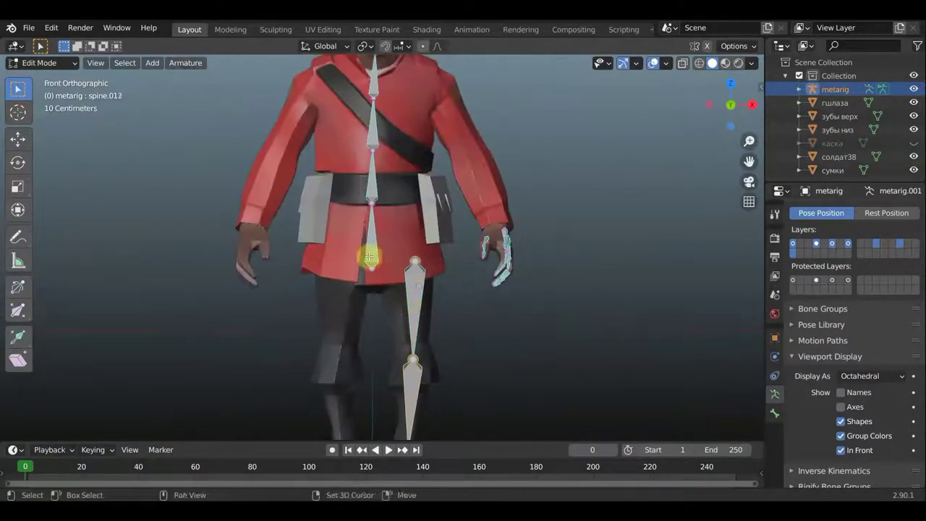
click(371, 268)
key(e)
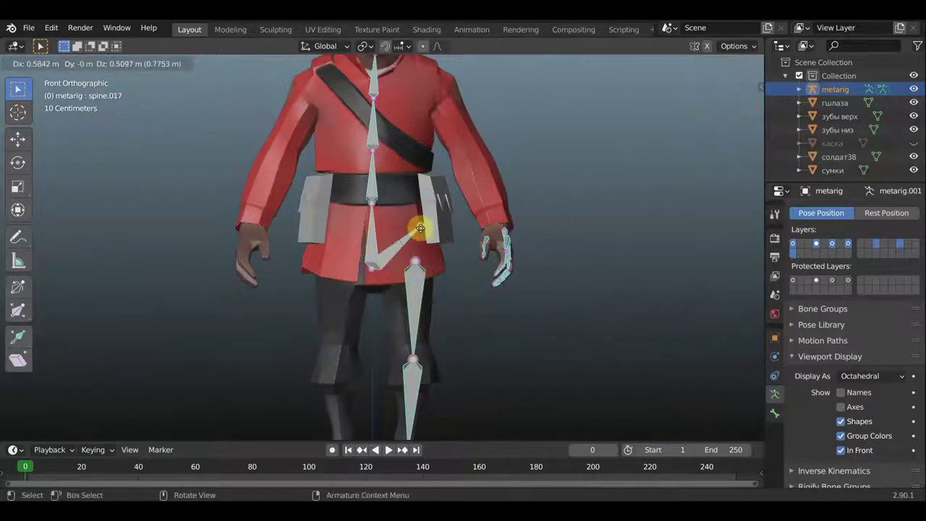
click(424, 227)
key(alt+p)
click(569, 289)
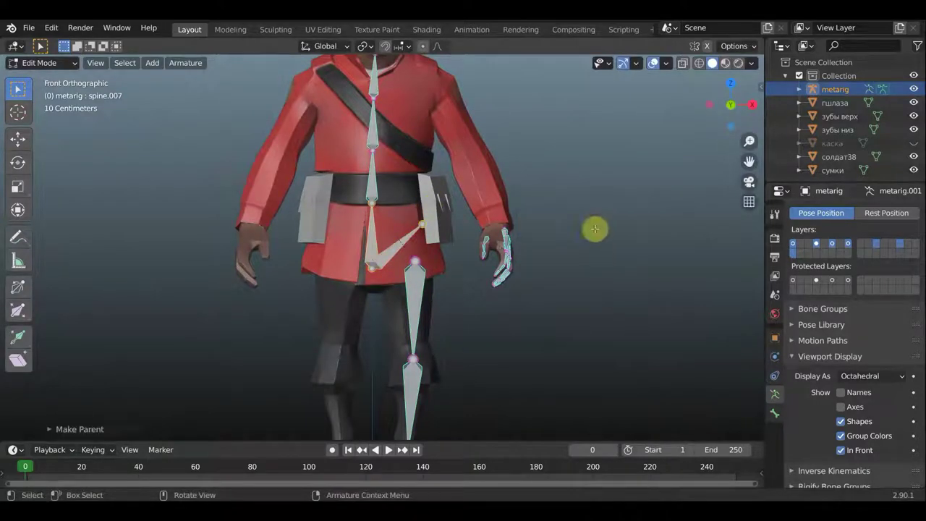
Adjust the upper spine joint and extrude a shoulder bone toward the left shoulder.
scroll(595, 227, up, 3)
shift+middle_drag(595, 227, 347, 289)
mouse_move(347, 217)
mouse_down()
mouse_move(347, 203)
mouse_move(347, 268)
mouse_up()
click(349, 194)
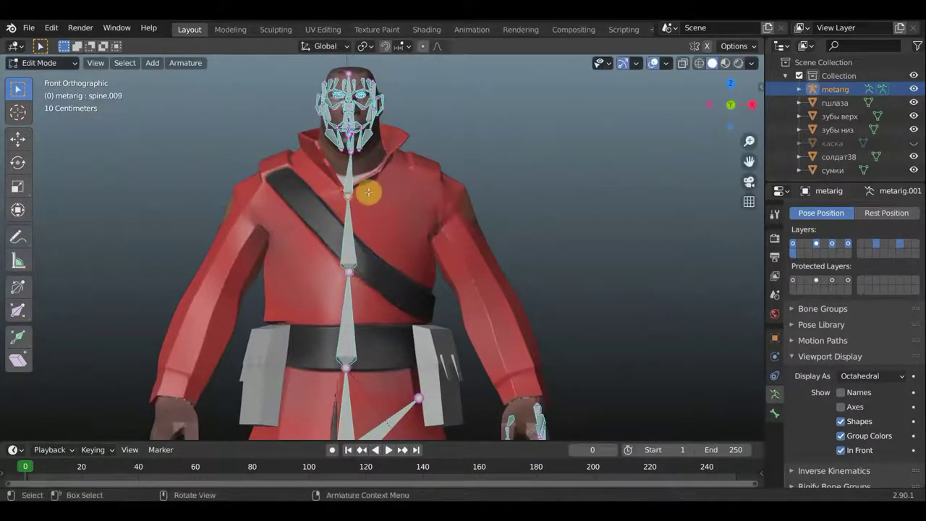
key(e)
click(393, 197)
Extrude upper arm and forearm bones to the elbow and wrist, then reposition the elbow.
shift+middle_drag(470, 195, 378, 114)
key(e)
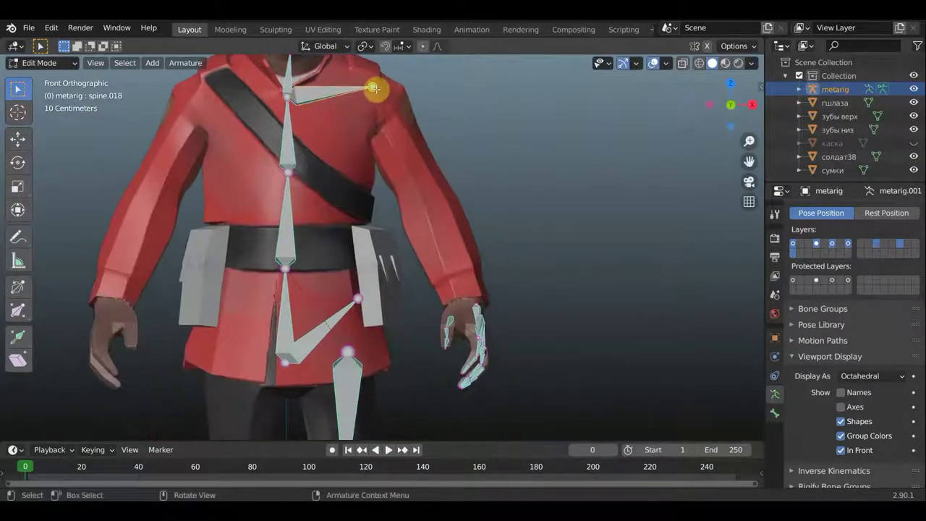
click(399, 207)
key(e)
click(463, 296)
middle_drag(463, 295, 446, 314)
key(g)
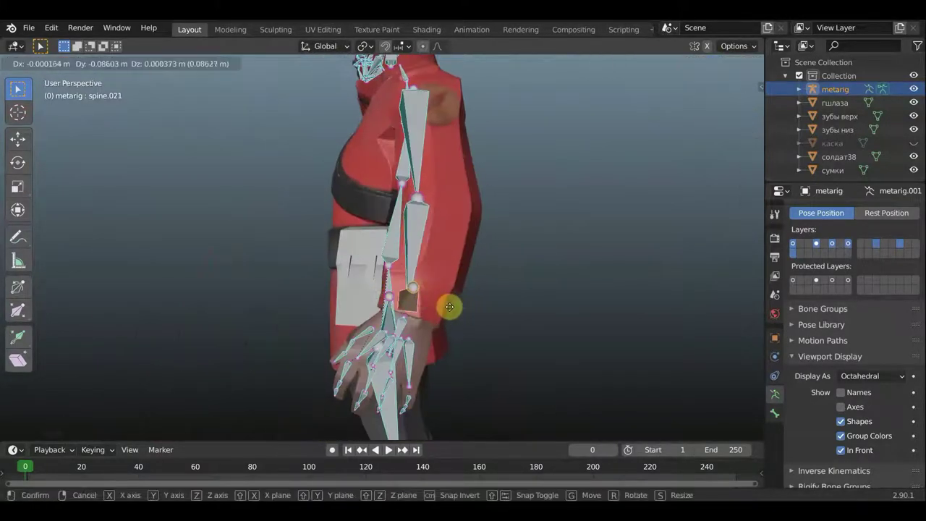
click(449, 306)
click(419, 196)
key(KP_3)
key(g)
click(433, 80)
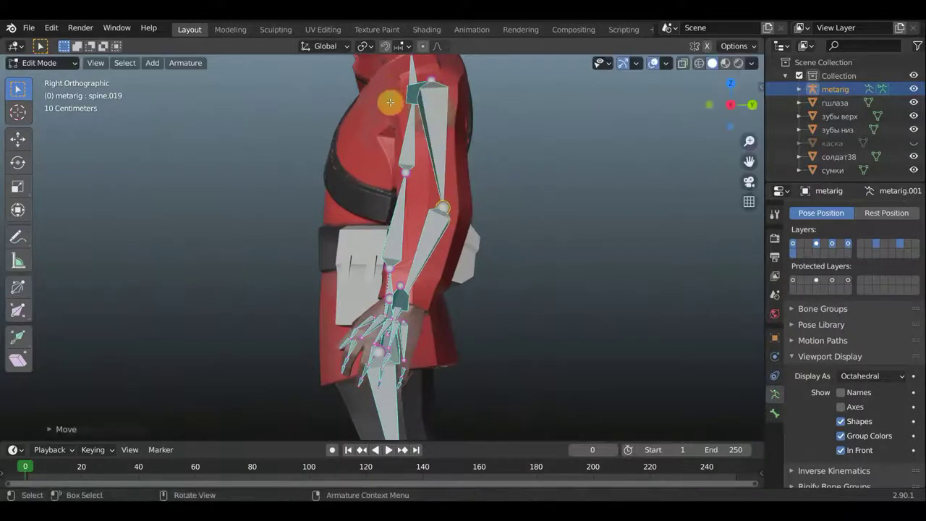
Add a hand bone at the wrist and detach it from its parent.
middle_drag(393, 99, 619, 161)
key(KP_1)
scroll(508, 316, up, 4)
key(g)
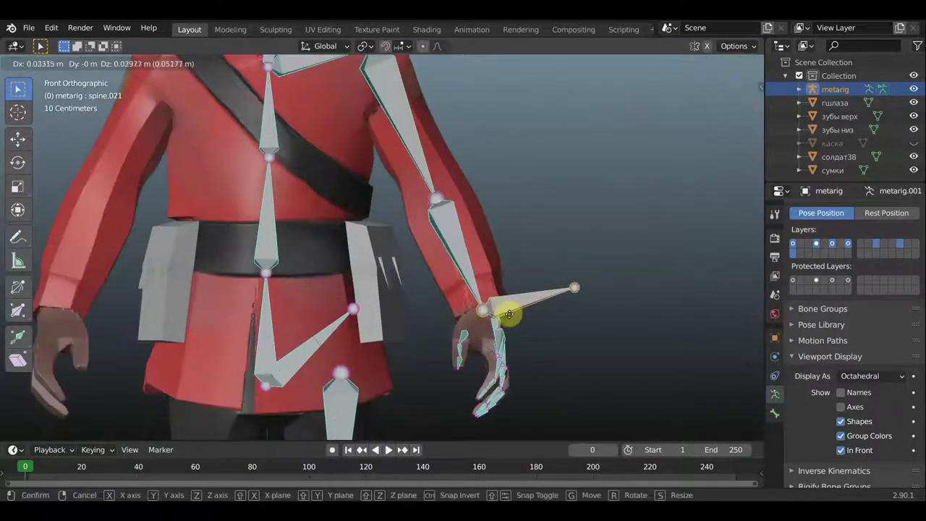
click(554, 248)
key(alt+p)
click(560, 275)
mouse_move(560, 275)
middle_down()
mouse_move(426, 331)
mouse_move(492, 267)
middle_up()
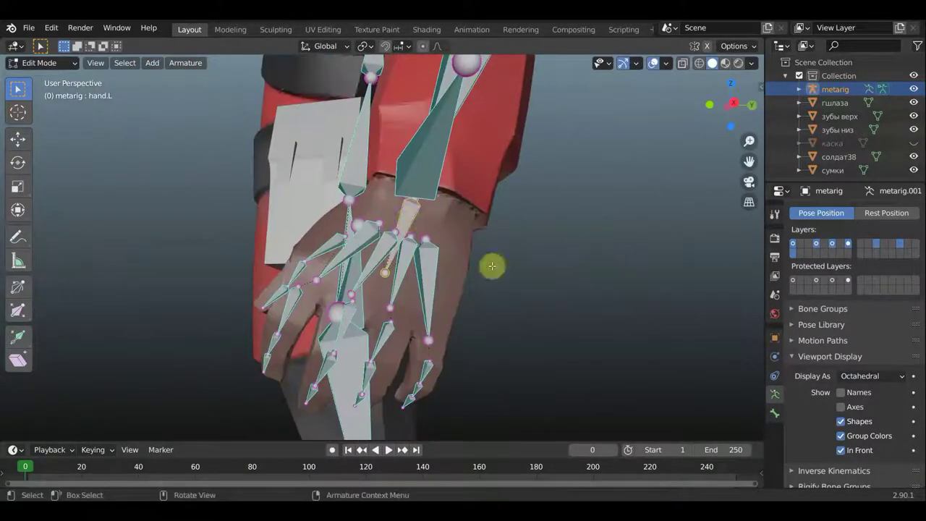
Parent the limb bones with Keep Offset and reposition a bone in side view.
key(ctrl+p)
click(574, 200)
scroll(529, 250, down, 5)
key(KP_3)
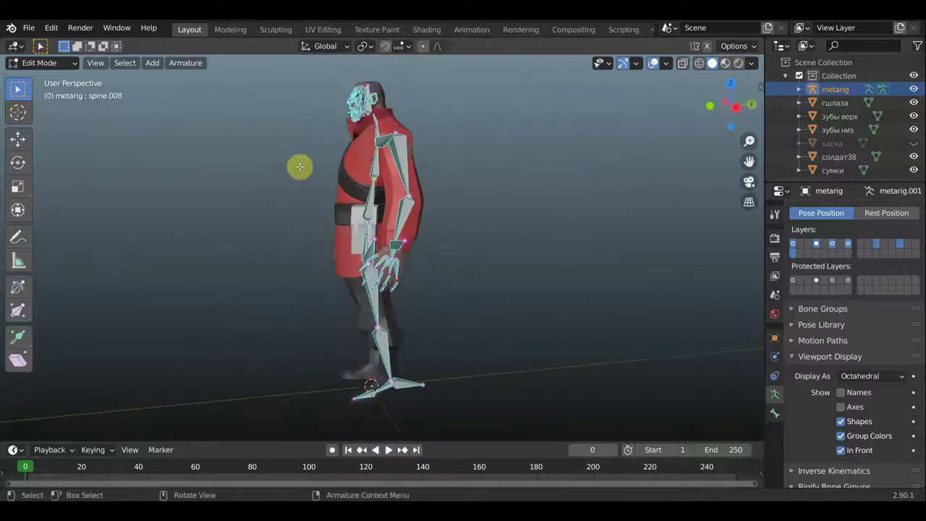
key(g)
click(414, 177)
Clear a bone's parent, move the bones, and reparent them with Keep Offset.
key(alt+p)
mouse_move(423, 197)
middle_down()
mouse_move(643, 308)
mouse_move(511, 324)
mouse_move(540, 202)
middle_up()
key(g)
click(540, 206)
key(ctrl+p)
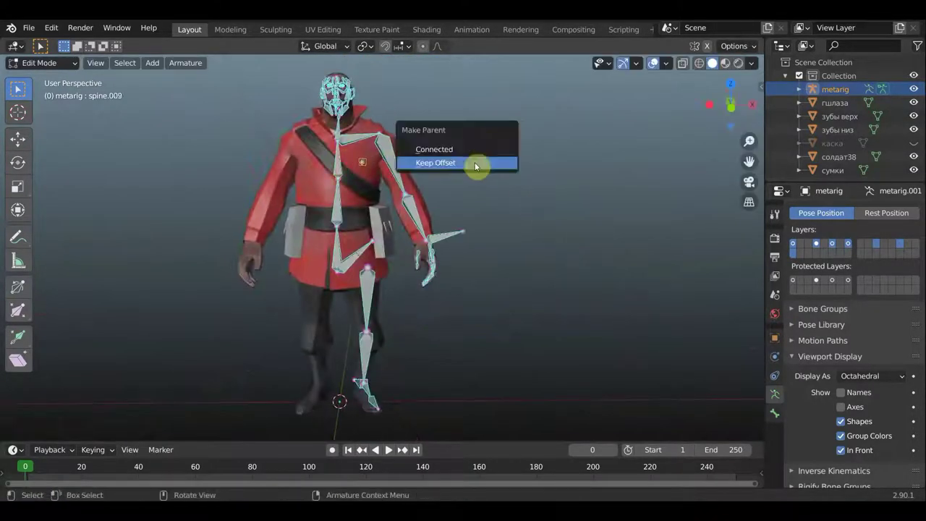
click(475, 166)
scroll(475, 165, up, 5)
key(g)
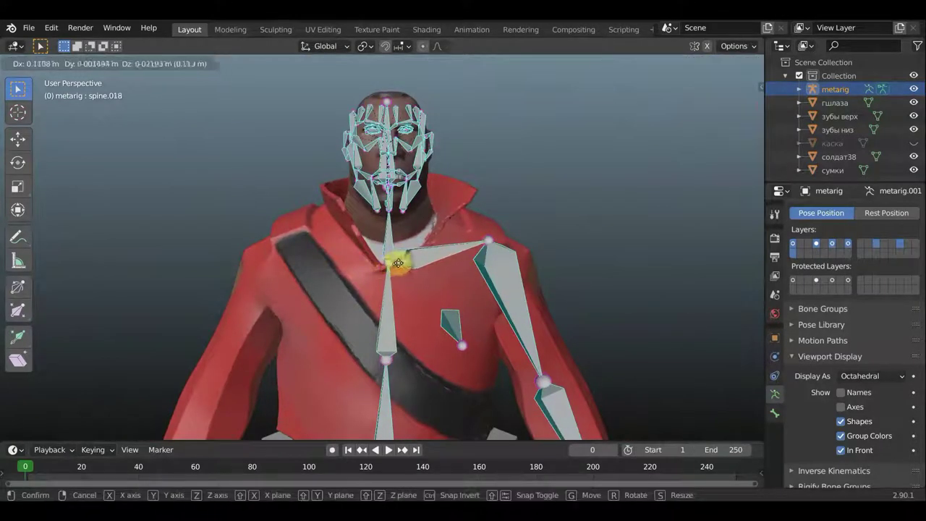
click(395, 264)
Select spine.018 with the arm and leg bones and apply Symmetrize to mirror them.
scroll(605, 225, down, 3)
click(393, 250)
key(g)
click(537, 266)
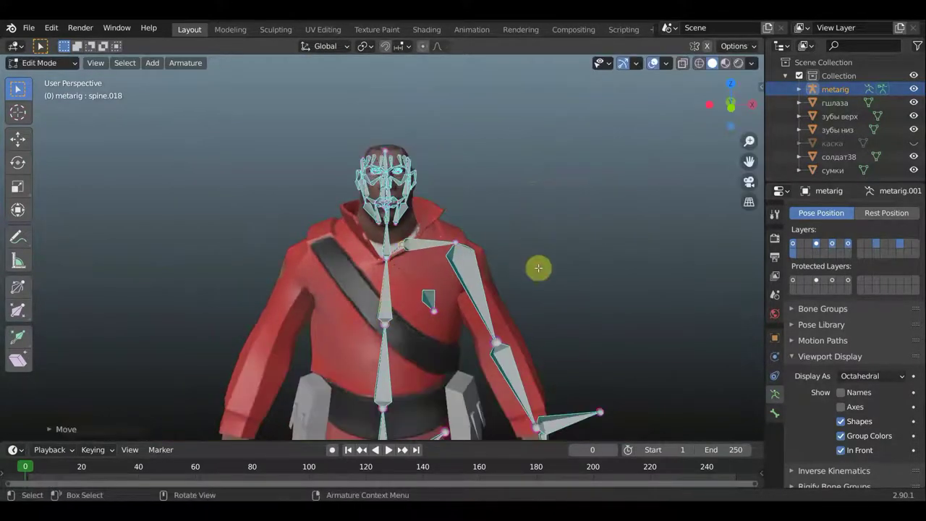
mouse_move(538, 267)
middle_down()
mouse_move(420, 268)
mouse_move(514, 293)
middle_up()
key(KP_1)
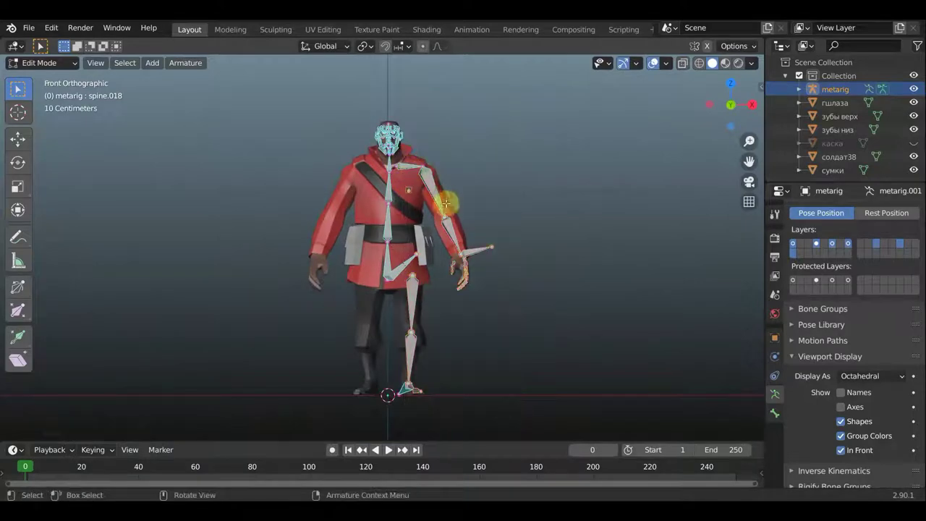
scroll(407, 186, up, 2)
key(shift+d)
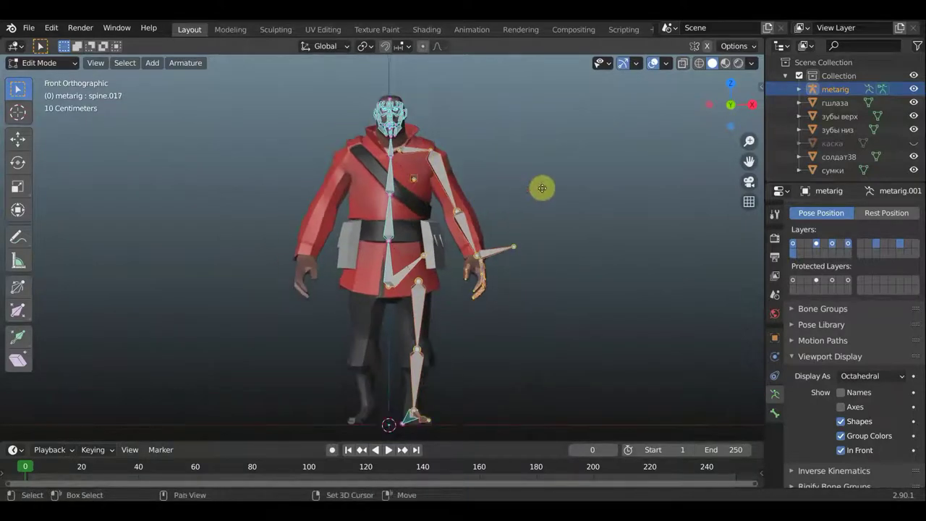
right_click(541, 188)
click(619, 269)
Reposition the selected bones from a close side view, then return to the front view.
middle_drag(413, 275, 448, 266)
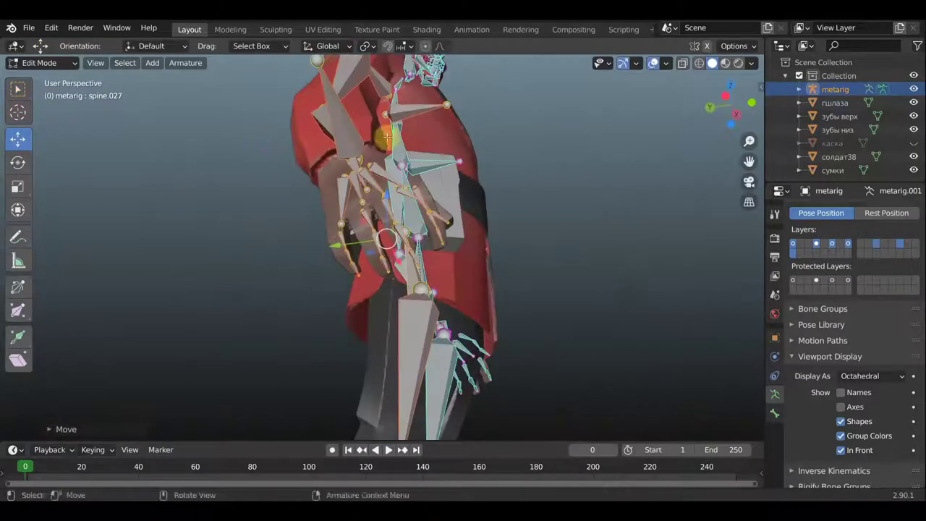
key(g)
click(367, 272)
middle_drag(500, 376, 413, 314)
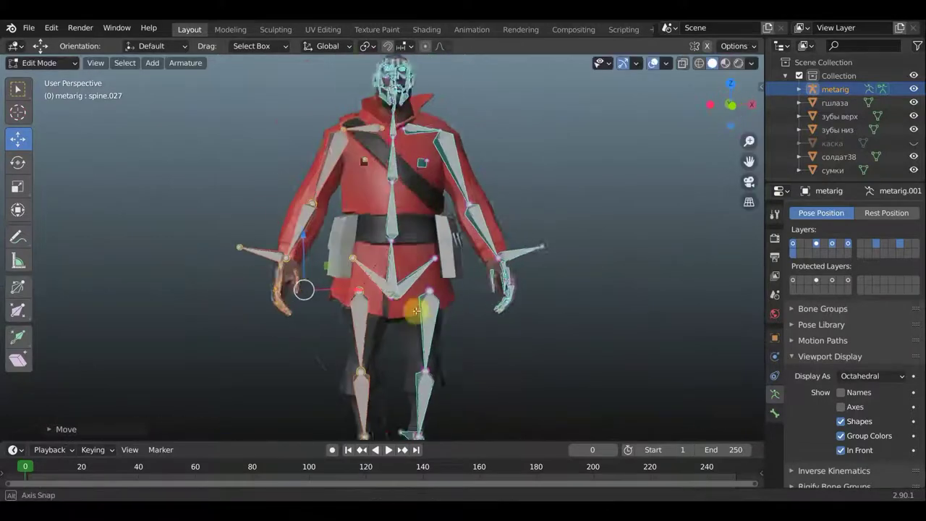
key(KP_1)
scroll(515, 230, up, 3)
Select shin bone spine.024 and foot bone spine.025 on the leg in side view.
middle_drag(516, 229, 475, 264)
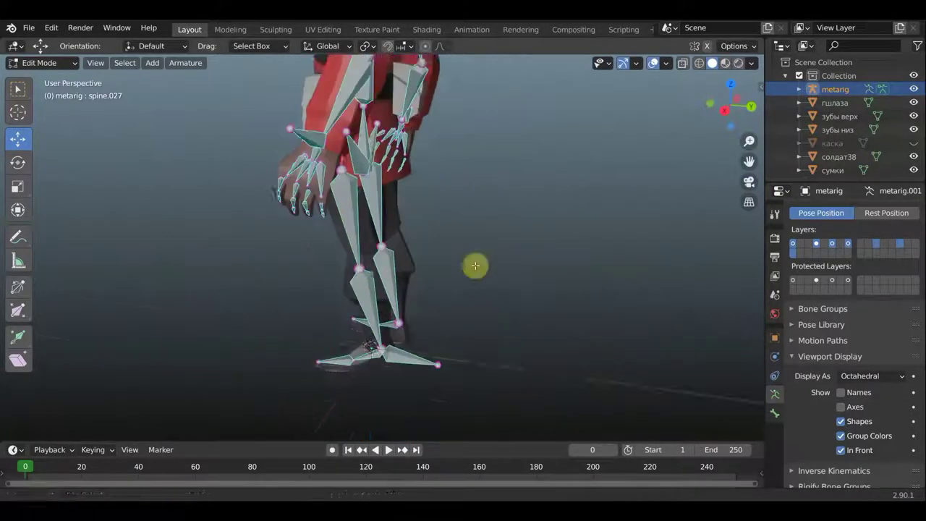
key(w)
click(393, 310)
middle_drag(482, 314, 388, 347)
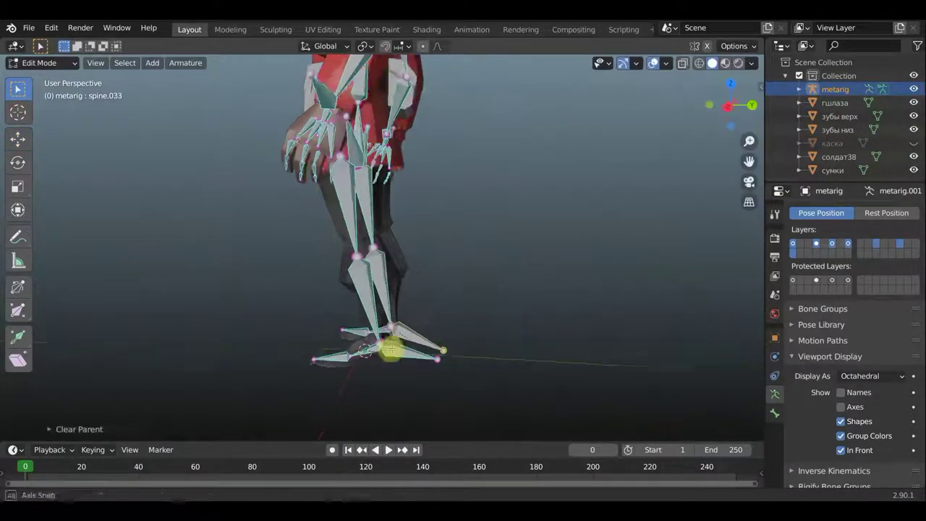
click(402, 370)
middle_drag(512, 331, 467, 266)
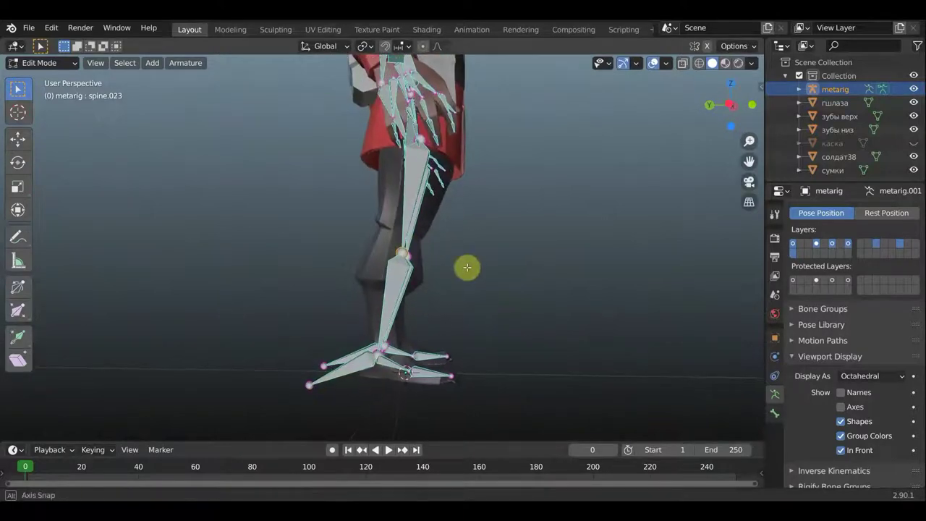
key(KP_3)
Extrude a new bone from the knee, clear its parent, and move it in front of the knee.
click(358, 256)
key(e)
click(321, 269)
key(alt+p)
click(492, 268)
key(g)
click(410, 273)
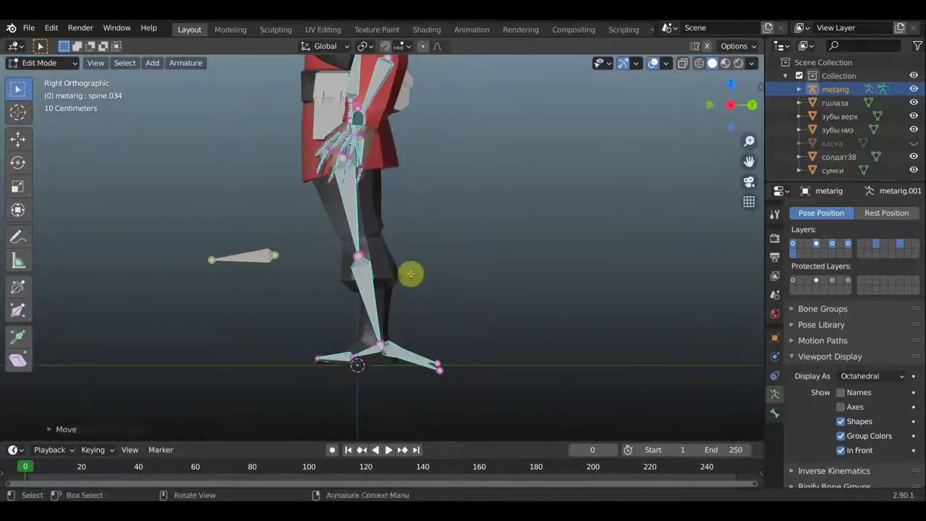
Parent the knee pole bone and duplicate it beside the other knee.
key(ctrl+p)
click(513, 291)
middle_drag(513, 291, 341, 324)
key(KP_7)
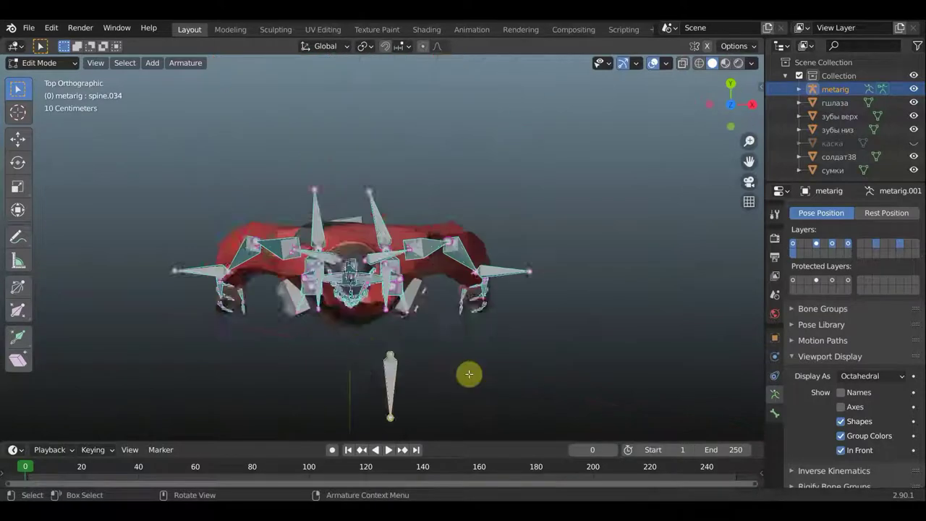
key(shift+d)
click(388, 352)
key(shift+space)
middle_drag(389, 352, 600, 219)
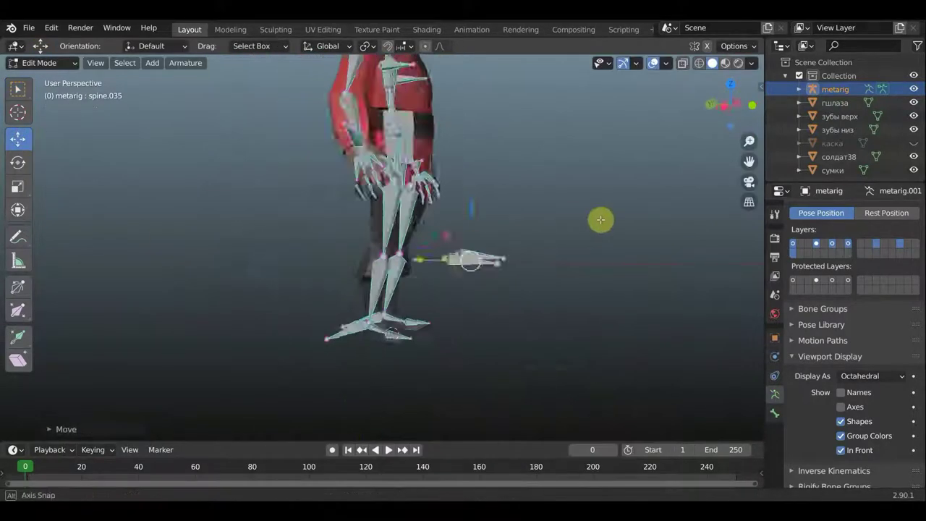
scroll(541, 292, up, 3)
Parent the pole bone to foot bone spine.025 with Keep Offset, then return to Object Mode.
shift+click(389, 368)
key(ctrl+p)
click(541, 371)
middle_drag(541, 372, 44, 185)
scroll(43, 185, down, 4)
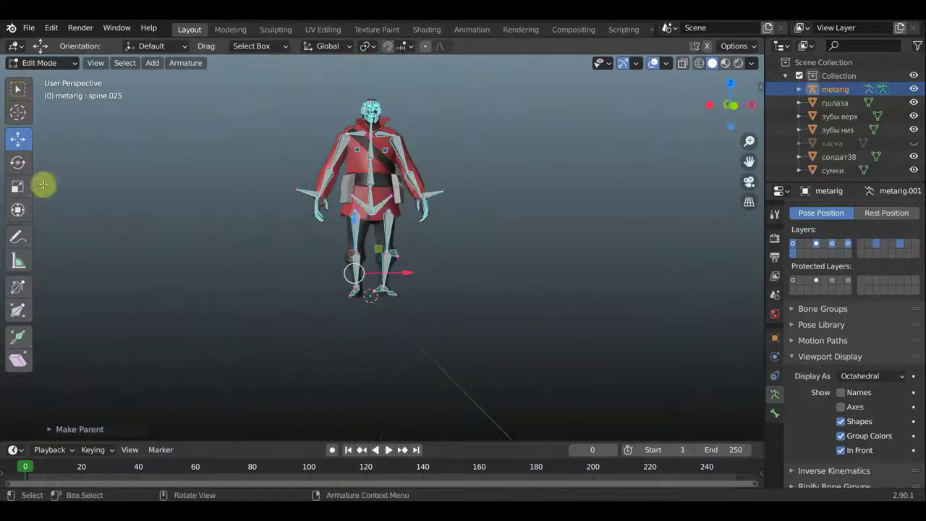
click(46, 78)
key(KP_1)
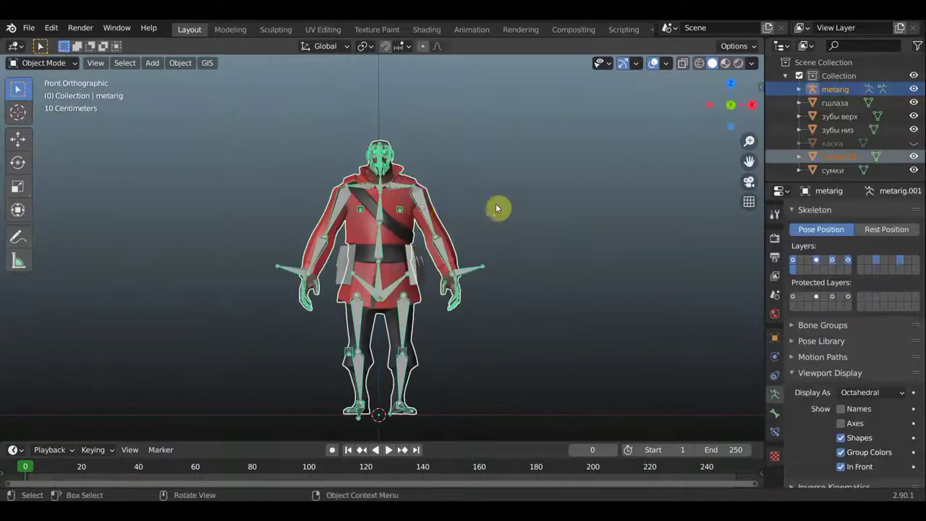
Bind the soldier mesh to the rig with automatic weights and enter Pose Mode on the rig.
key(ctrl+p)
click(504, 266)
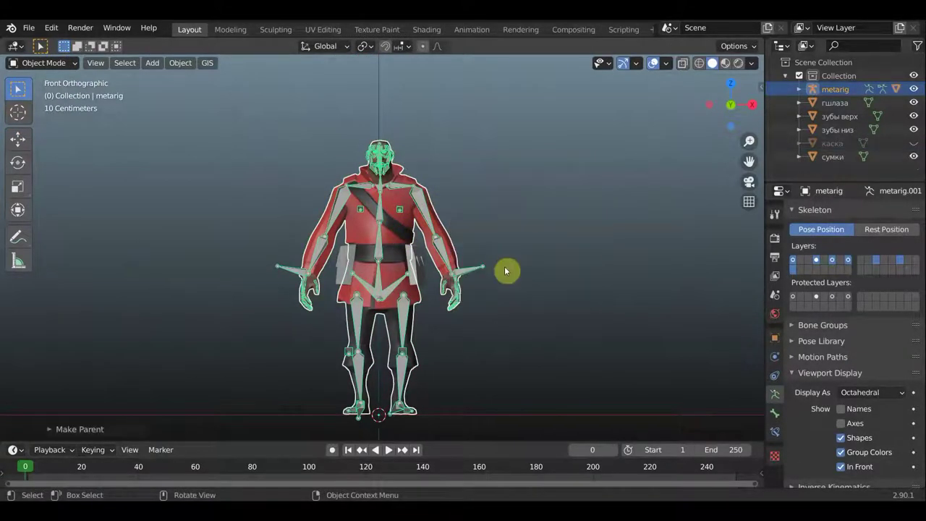
click(434, 174)
click(465, 230)
key(ctrl+Tab)
scroll(465, 230, up, 3)
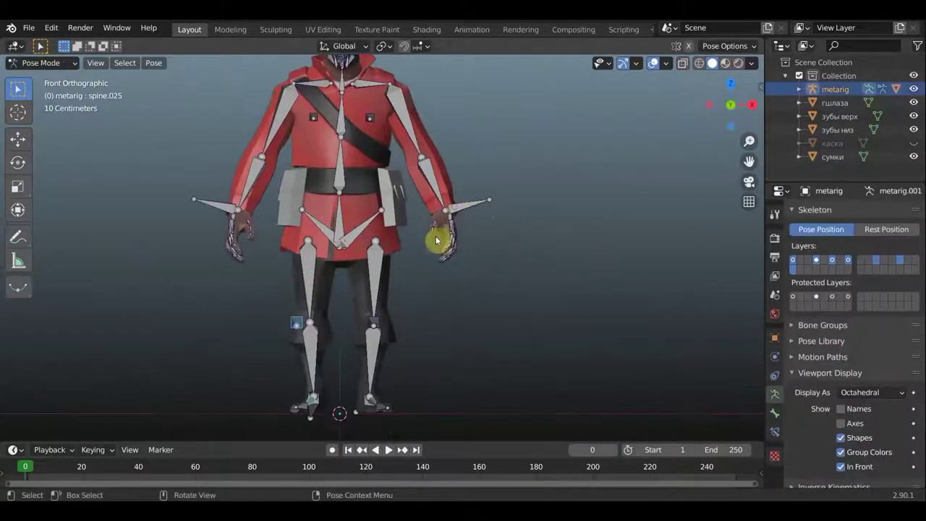
scroll(436, 240, up, 3)
Add Inverse Kinematics constraints to both forearm bones.
shift+click(480, 231)
key(shift+ctrl+c)
click(532, 249)
click(775, 431)
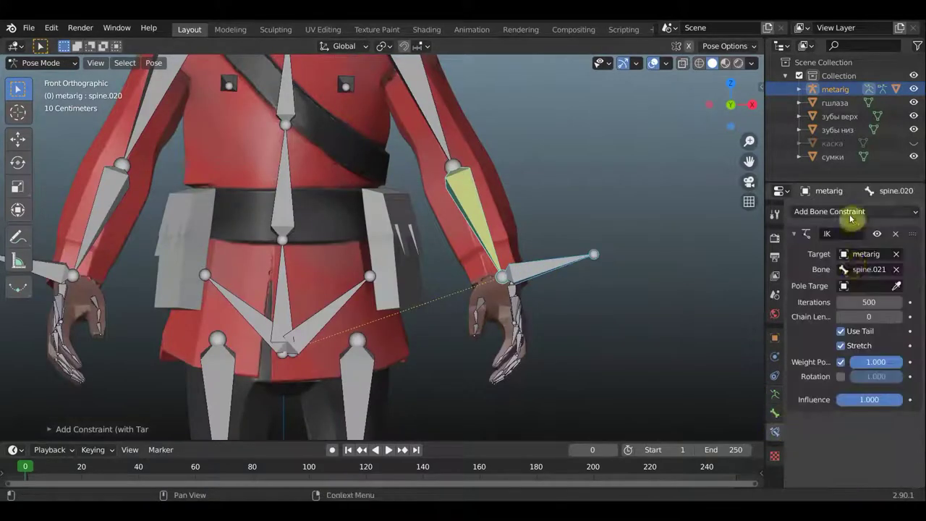
scroll(521, 206, down, 3)
shift+click(323, 221)
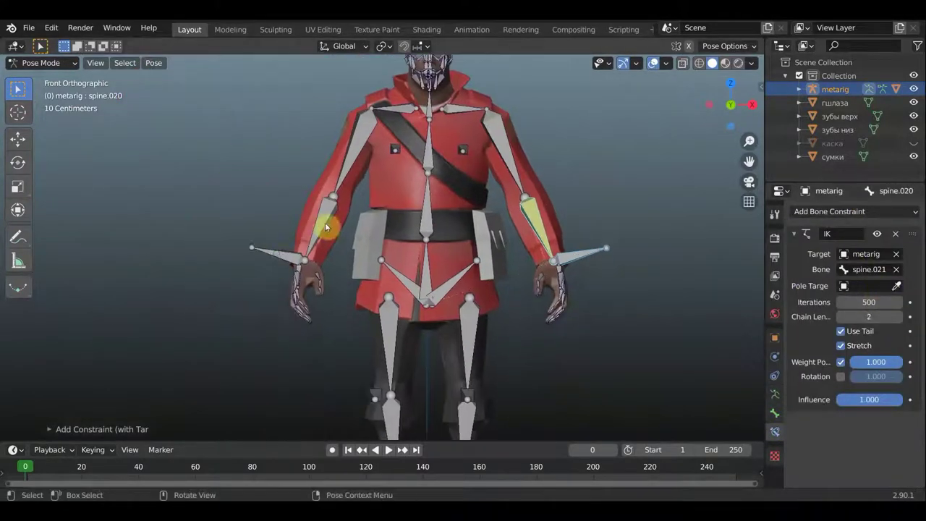
key(shift+ctrl+c)
click(341, 162)
scroll(376, 357, down, 2)
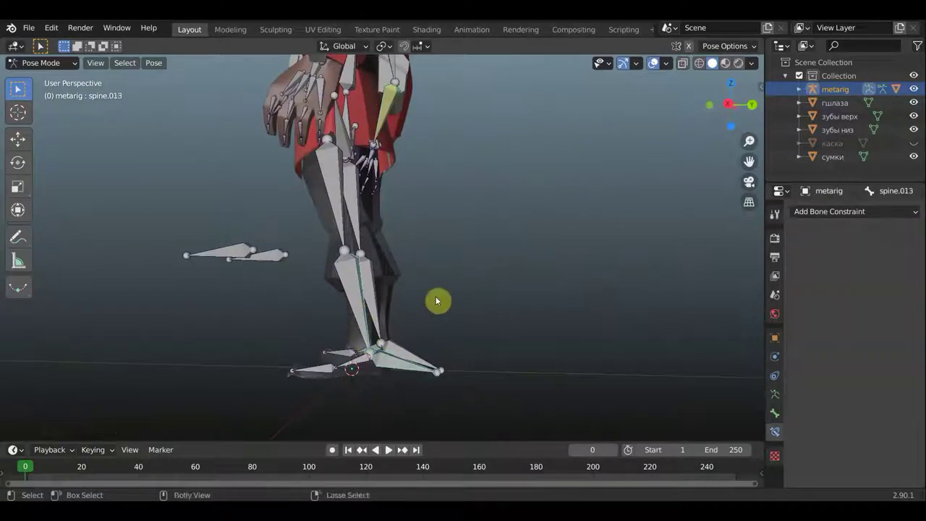
Add an Inverse Kinematics constraint to the shin bone.
click(438, 301)
scroll(364, 312, up, 2)
shift+click(364, 312)
key(shift+ctrl+c)
click(504, 321)
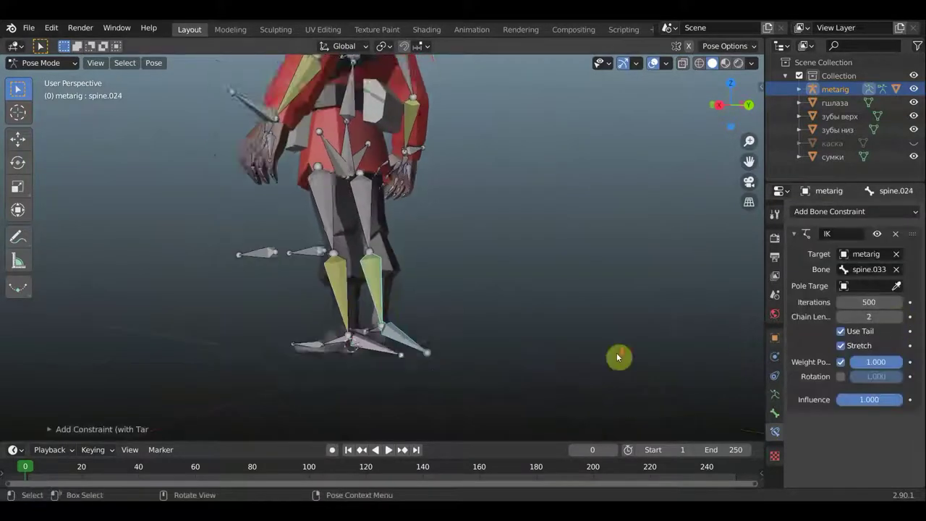
Move foot bone spine.016 in side view to test the leg IK.
key(KP_3)
click(397, 322)
scroll(420, 381, up, 3)
key(g)
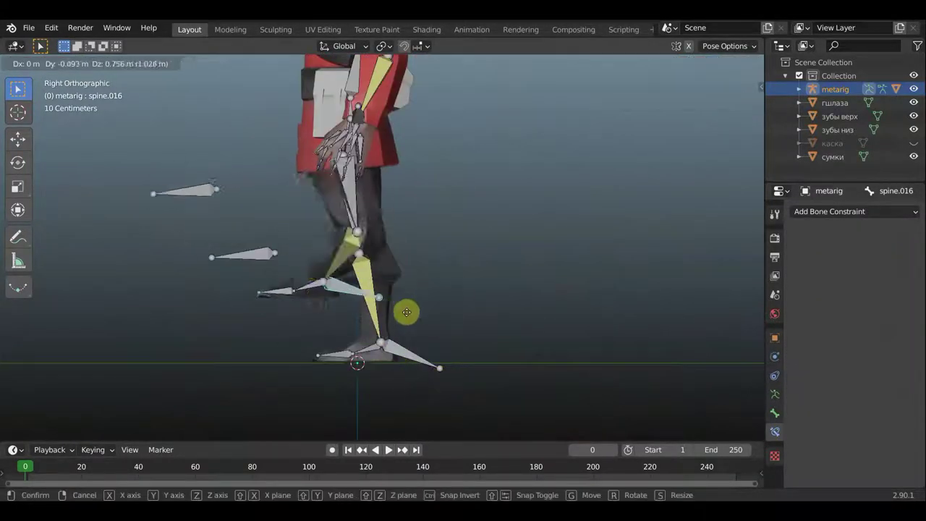
click(438, 374)
mouse_move(438, 374)
middle_down()
mouse_move(341, 345)
mouse_move(498, 298)
mouse_move(253, 279)
mouse_move(242, 259)
mouse_move(268, 263)
middle_up()
Set the spine.013 shin IK's pole target to metarig with pole bone spine.035.
click(378, 300)
click(775, 394)
click(791, 419)
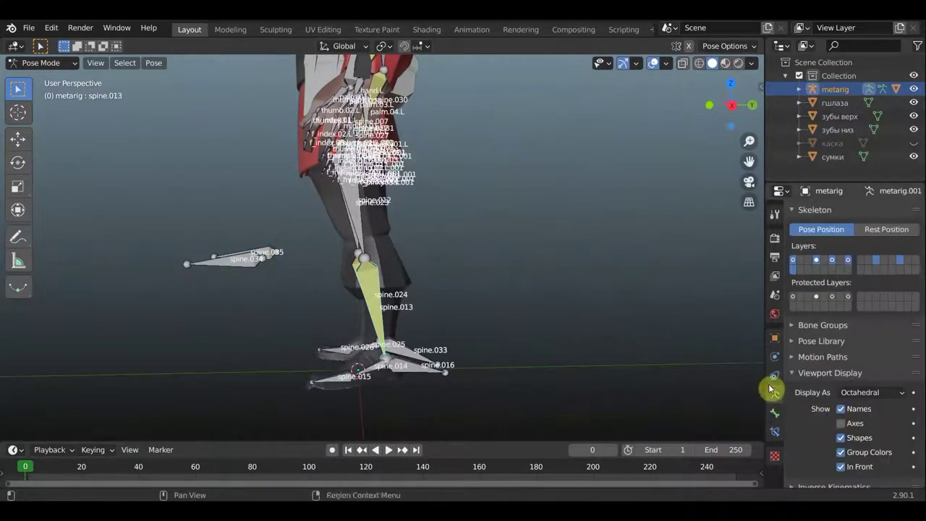
scroll(344, 236, up, 3)
scroll(344, 236, down, 3)
click(775, 432)
click(868, 286)
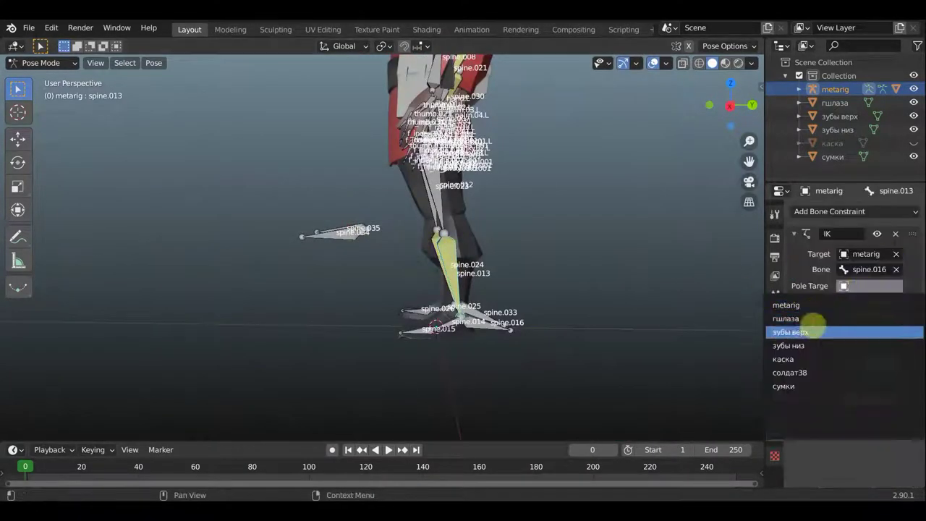
click(796, 305)
click(868, 301)
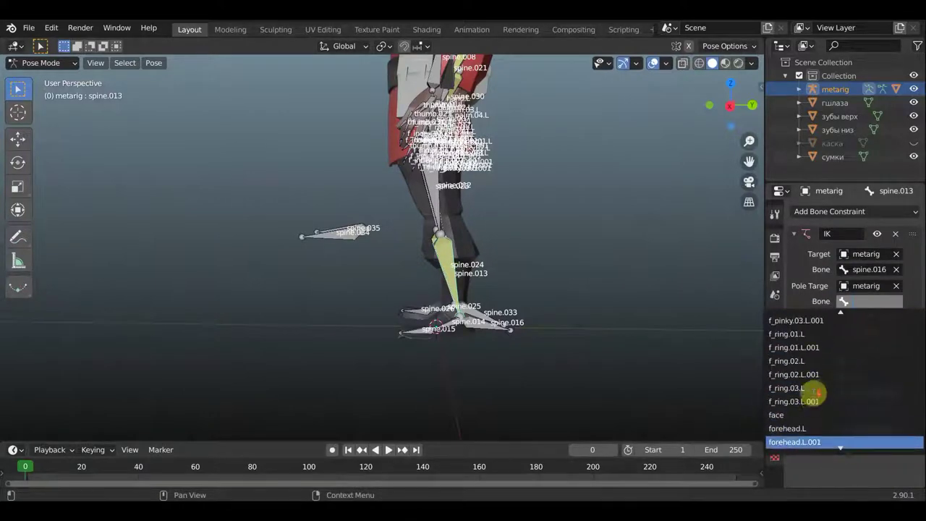
scroll(823, 411, down, 7)
click(822, 412)
Adjust the shin IK's pole angle so the knee faces forward.
middle_drag(489, 364, 513, 358)
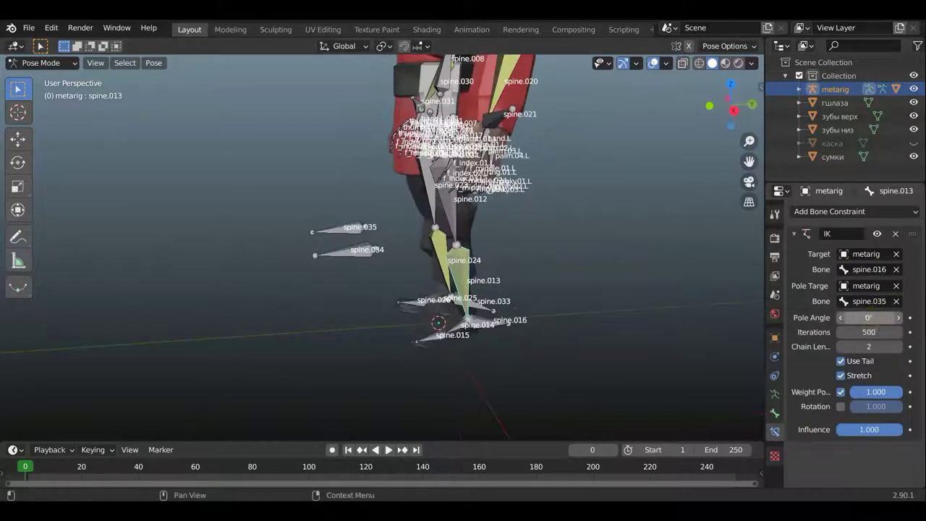
click(507, 290)
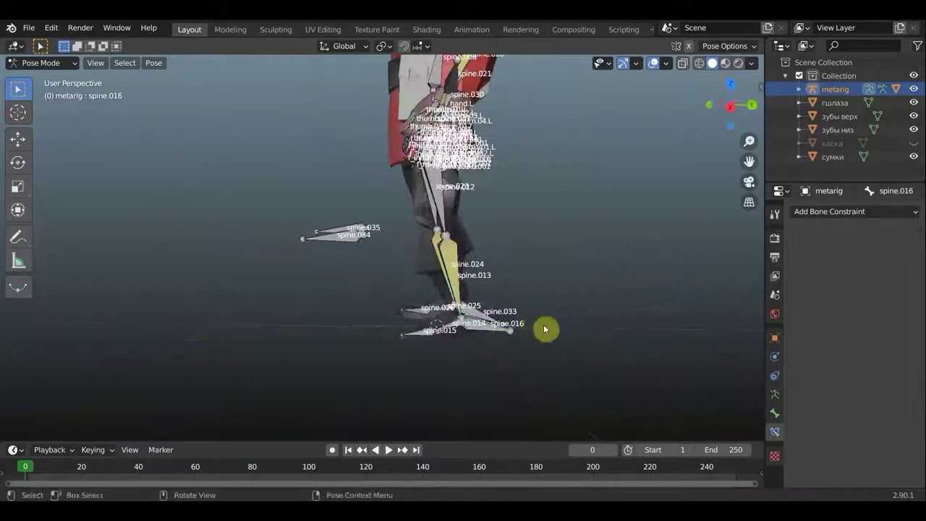
click(853, 212)
key(ctrl+z)
middle_drag(680, 326, 625, 326)
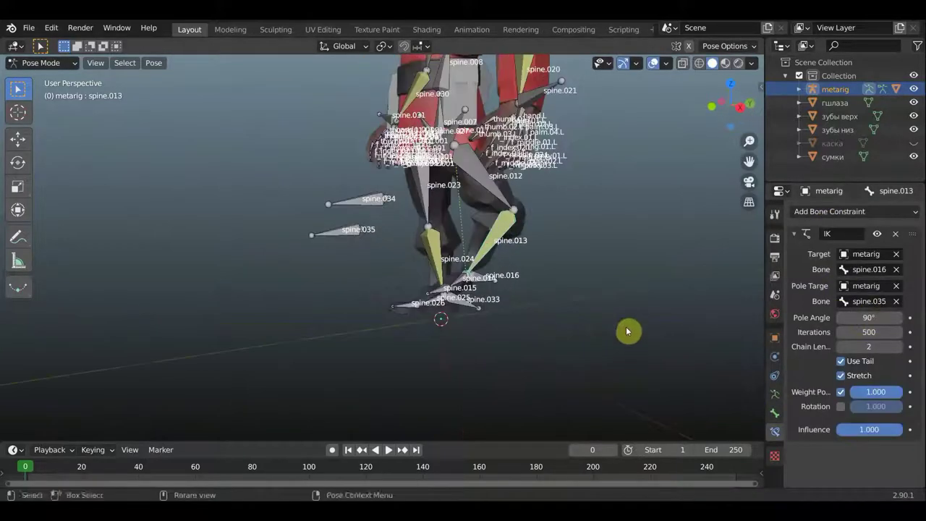
drag(868, 318, 890, 317)
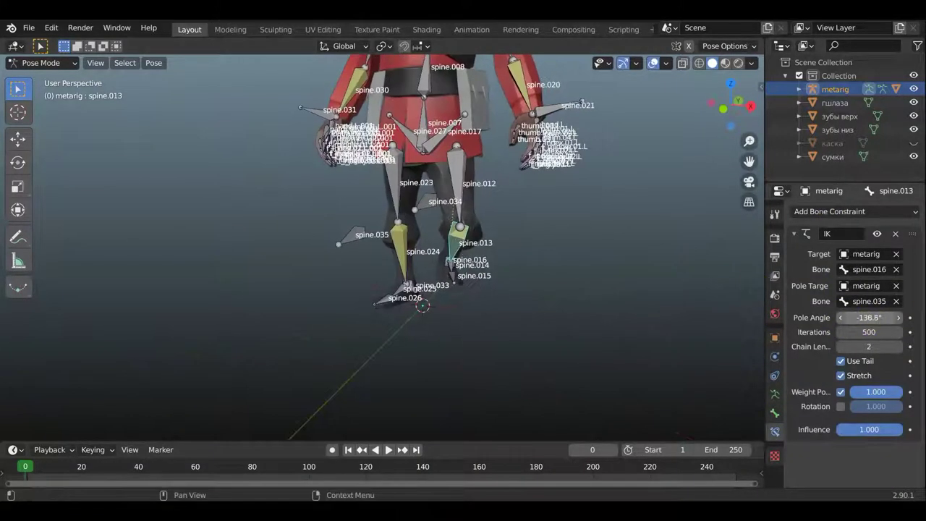
Change the spine.013 shin IK's pole bone to spine.034.
click(434, 244)
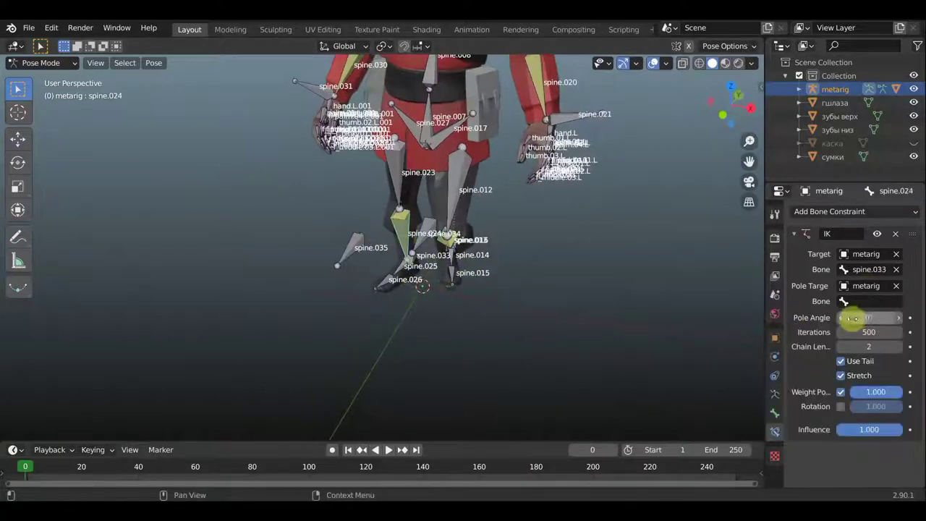
click(860, 301)
click(455, 275)
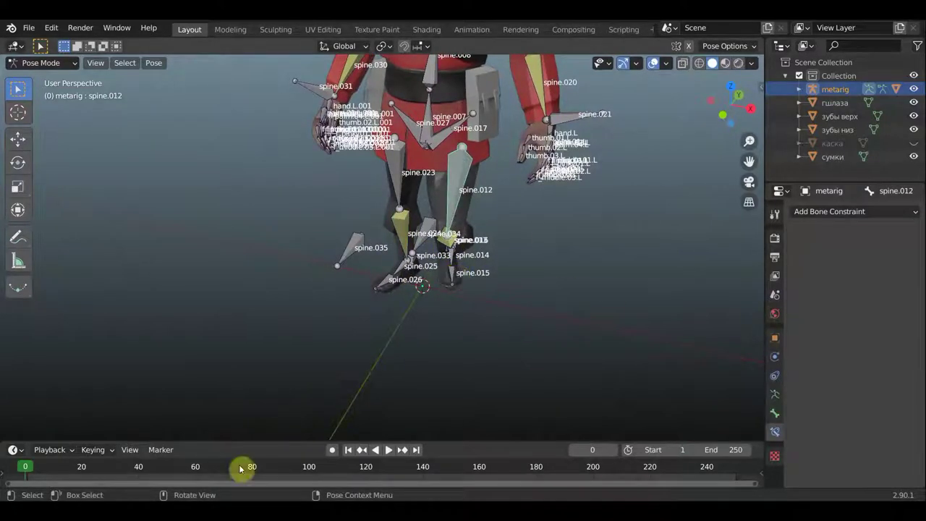
click(476, 238)
click(861, 301)
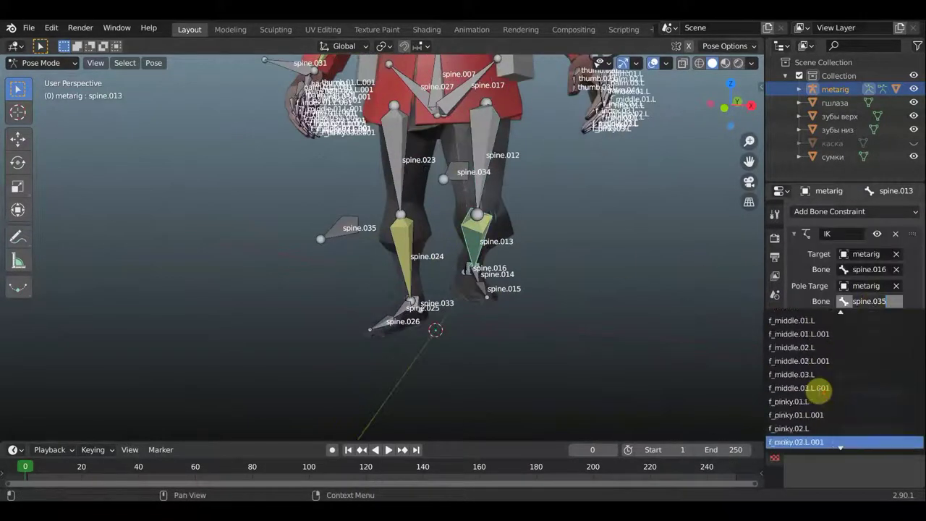
scroll(814, 403, down, 5)
click(814, 403)
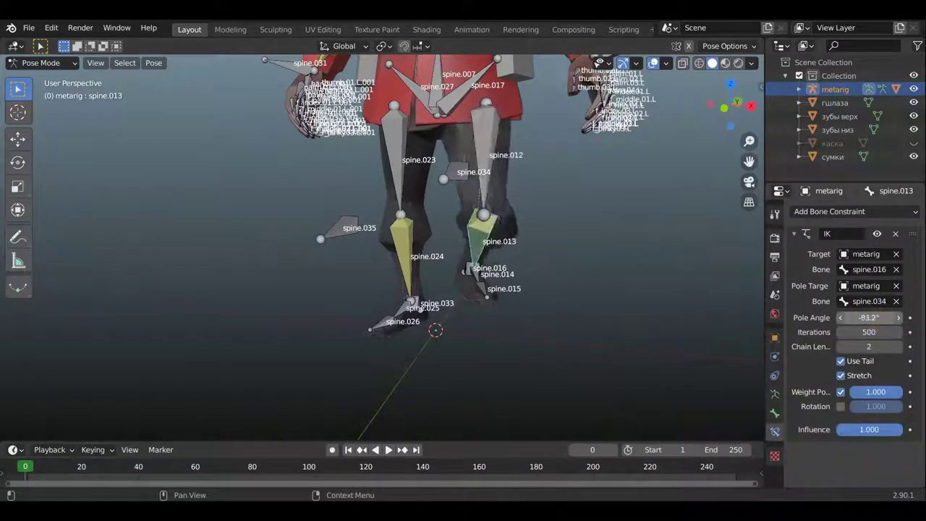
Set the other shin IK's pole bone to spine.035 and adjust its pole angle.
click(869, 303)
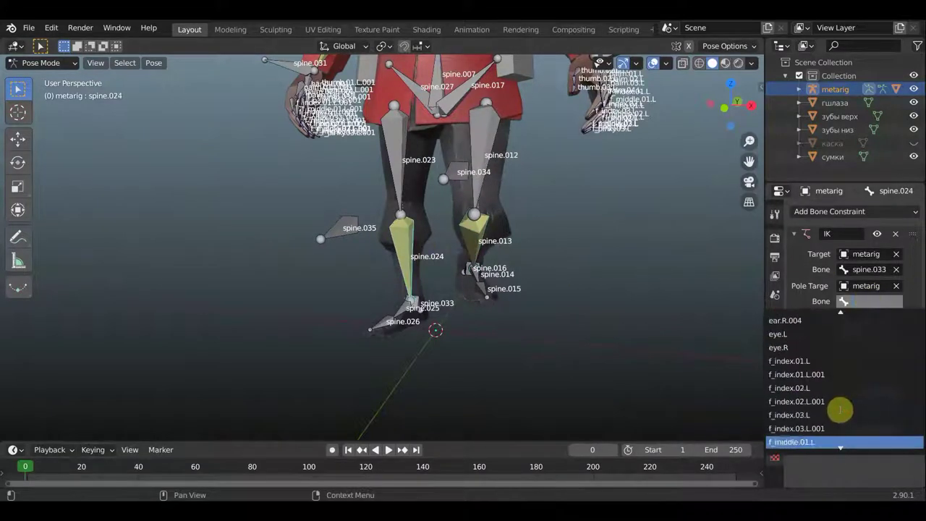
scroll(837, 408, down, 5)
click(810, 401)
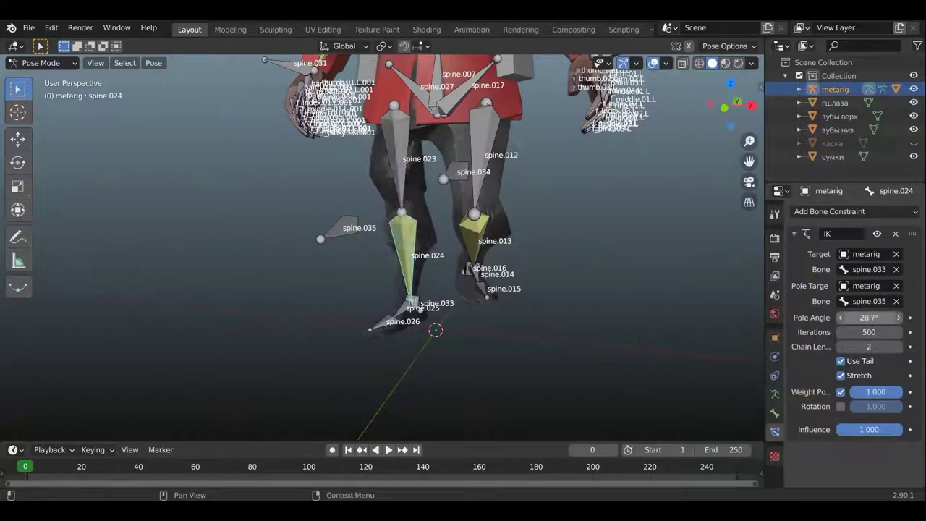
drag(869, 317, 846, 317)
Move foot bone spine.016 to test the leg bend and toggle see-through display.
click(470, 271)
mouse_move(470, 271)
middle_down()
mouse_move(471, 303)
mouse_move(569, 318)
mouse_move(424, 147)
mouse_move(713, 62)
middle_up()
key(g)
click(485, 324)
key(alt+z)
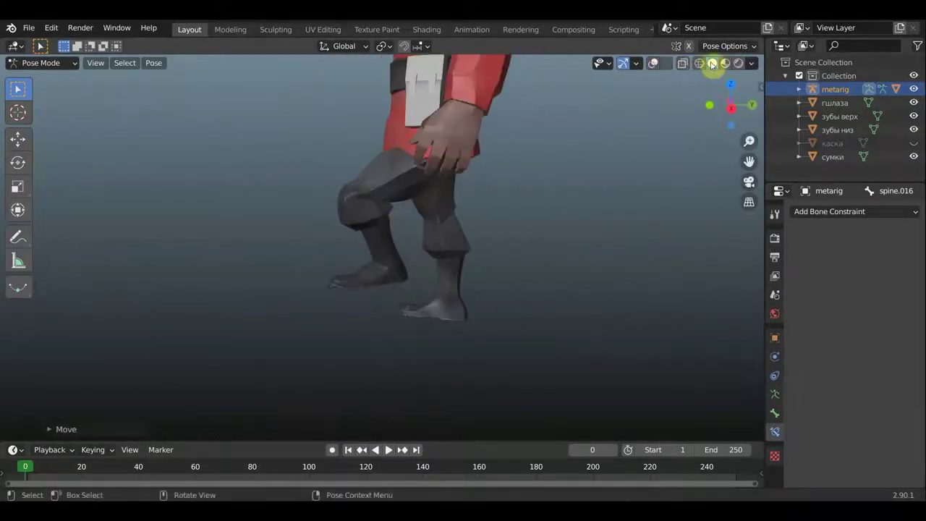
click(655, 63)
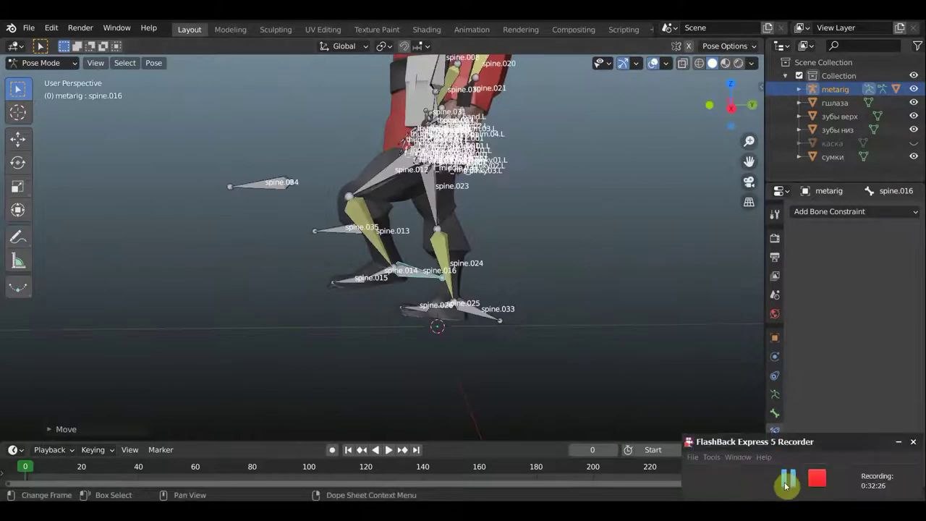
Hide bone names in the armature's Viewport Display and test-move pole bone spine.034.
click(775, 395)
click(841, 409)
scroll(609, 403, down, 2)
click(470, 331)
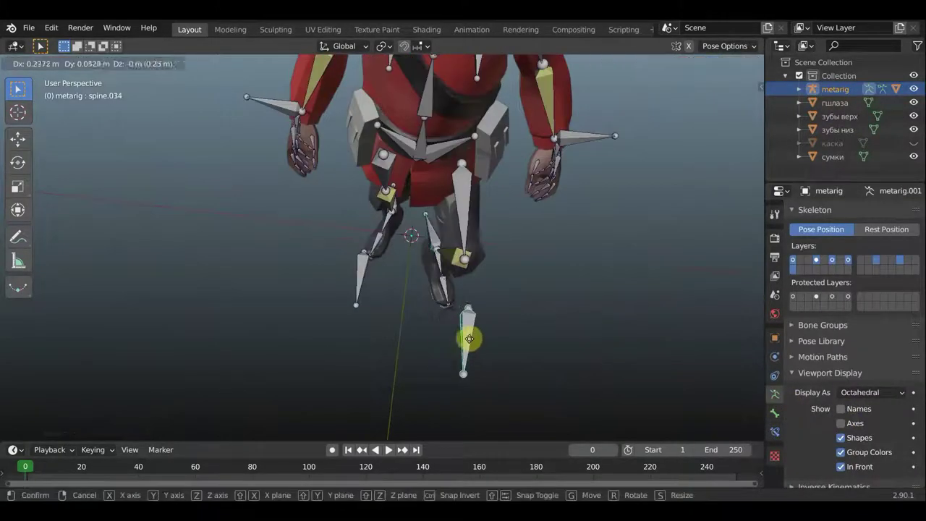
mouse_move(470, 331)
middle_down()
mouse_move(555, 281)
mouse_move(510, 241)
middle_up()
Set the spine.013 shin IK pole angle to about -53.5° so the knee faces forward.
click(510, 240)
scroll(510, 241, down, 2)
click(774, 431)
drag(868, 317, 893, 317)
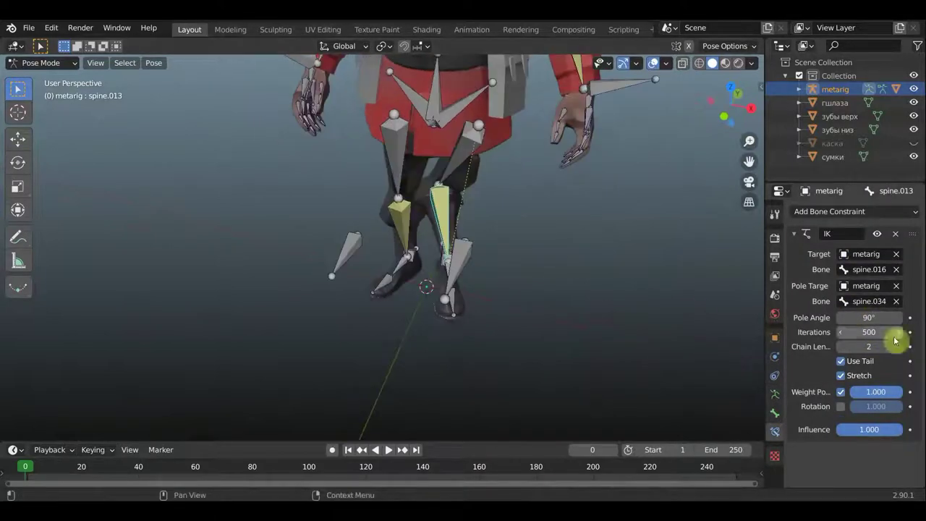
drag(740, 252, 740, 252)
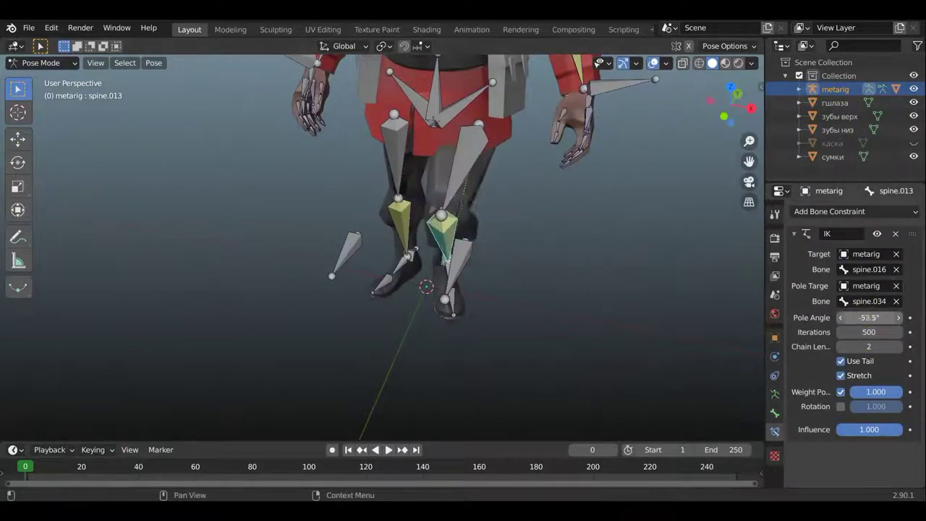
Move foot bone spine.016 in front view to check the leg bends correctly.
middle_drag(739, 251, 367, 266)
click(368, 266)
key(KP_1)
key(g)
click(522, 334)
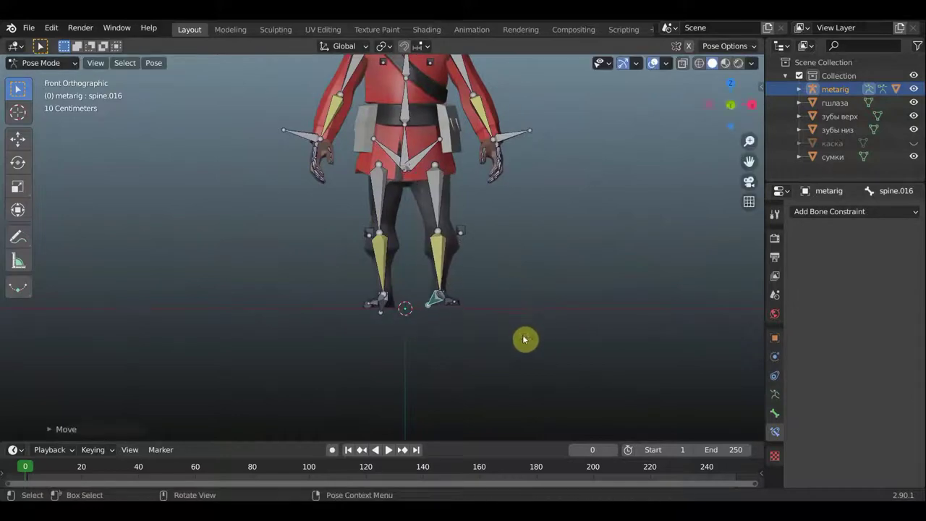
Rotate the jaw bone down to open the mouth and test the jaw.
middle_drag(477, 340, 647, 317)
key(KP_Decimal)
middle_drag(555, 305, 615, 240)
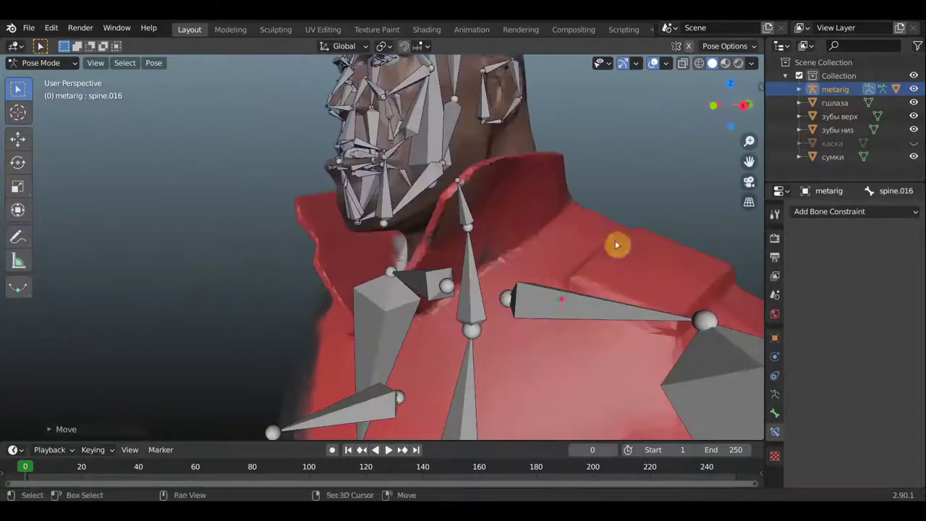
scroll(651, 192, down, 3)
middle_drag(653, 269, 604, 270)
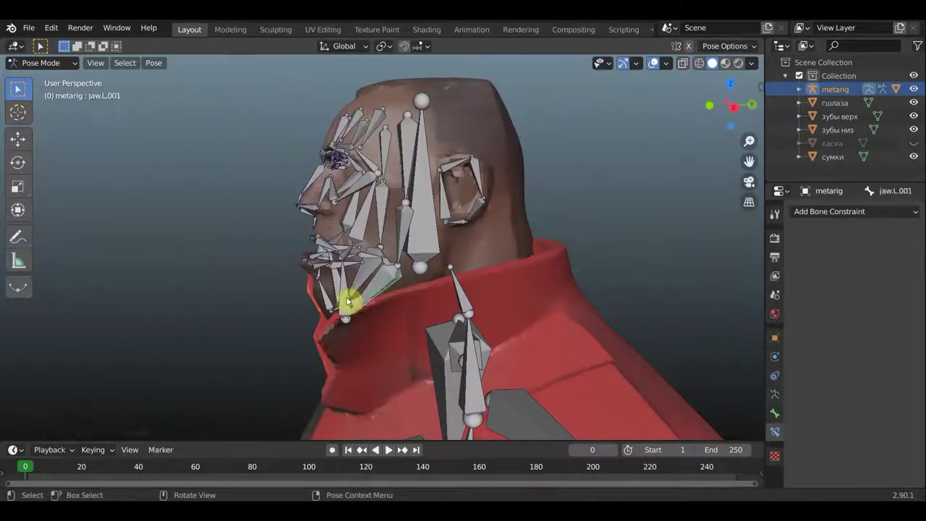
mouse_move(347, 302)
middle_down()
mouse_move(459, 296)
mouse_move(430, 307)
mouse_move(357, 295)
mouse_move(373, 309)
mouse_move(418, 297)
middle_up()
click(473, 299)
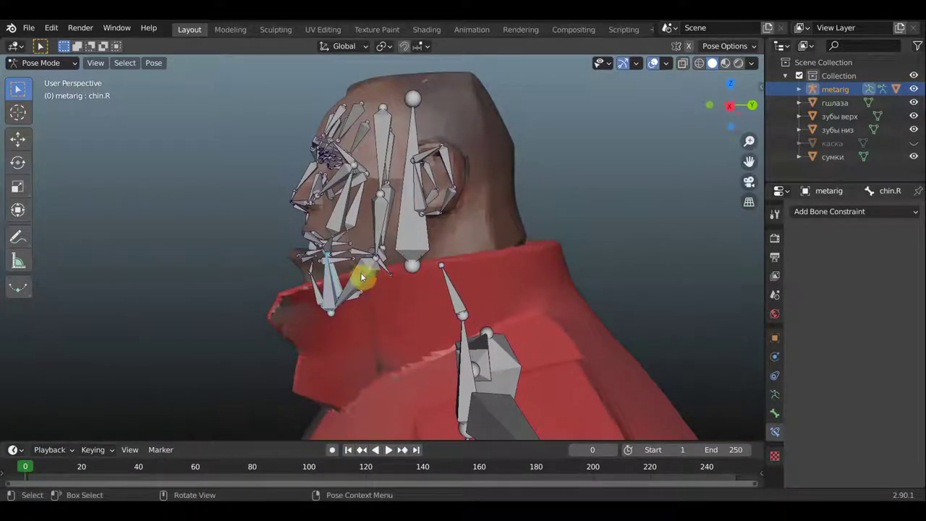
click(394, 278)
middle_drag(393, 277, 626, 285)
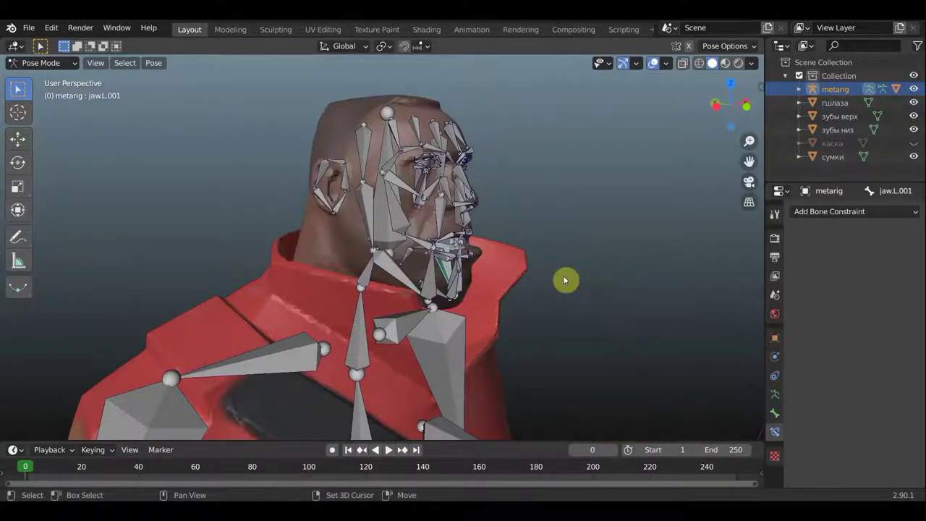
mouse_move(536, 280)
middle_down()
mouse_move(403, 268)
mouse_move(378, 275)
middle_up()
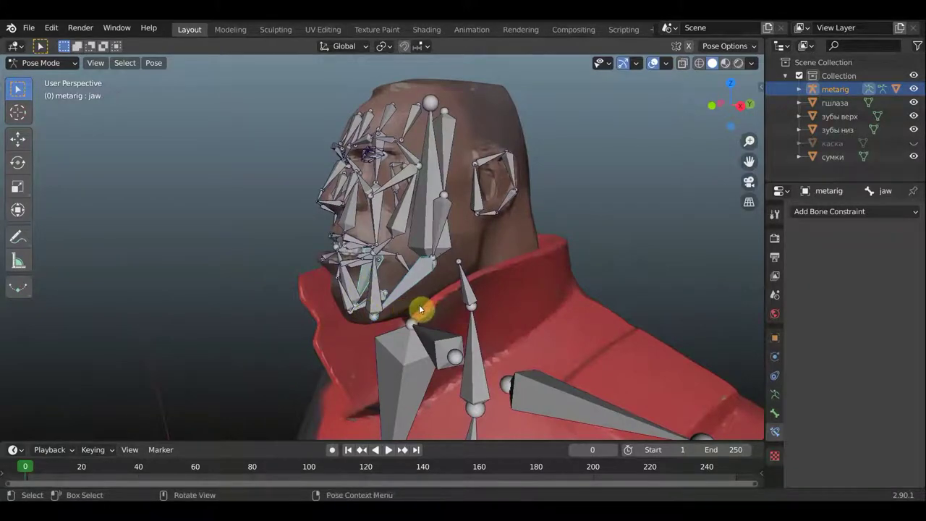
middle_drag(408, 313, 385, 312)
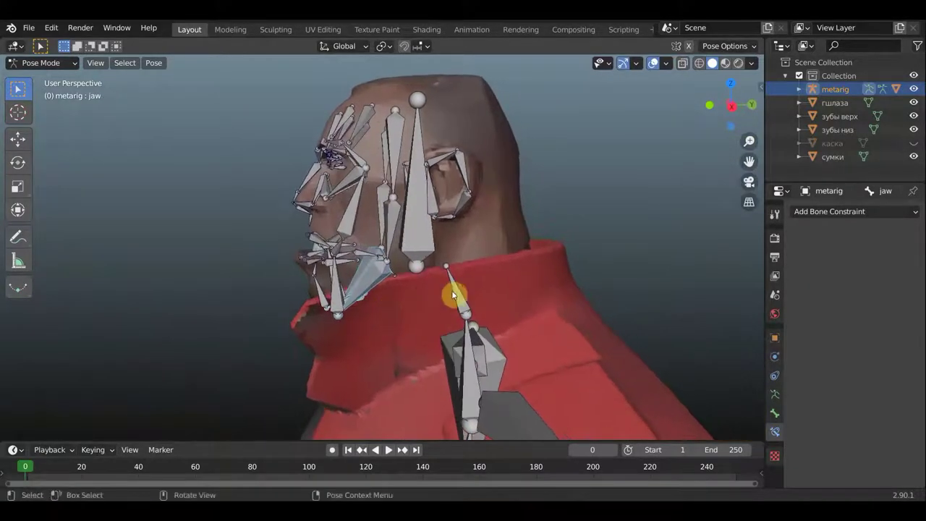
key(r)
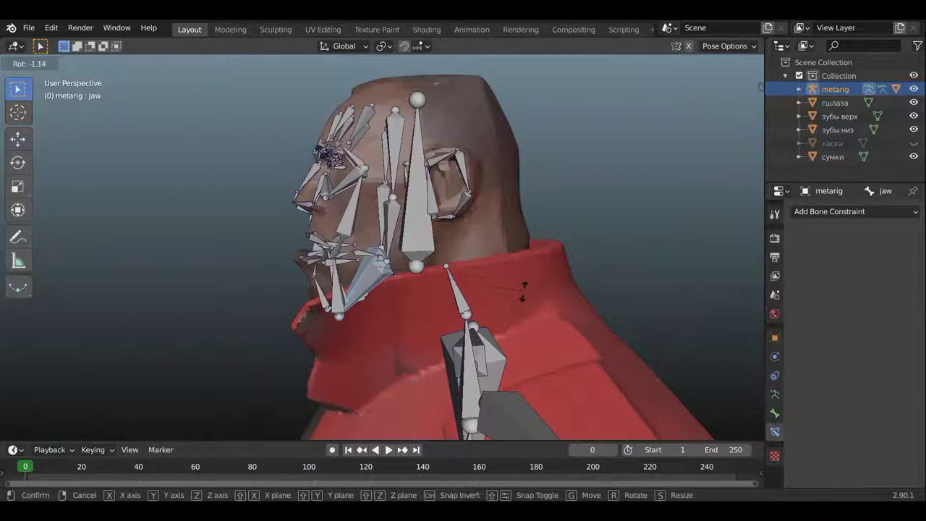
click(517, 286)
Rotate the spine.006 head bone to test the head movement.
mouse_move(560, 277)
middle_down()
mouse_move(654, 277)
mouse_move(639, 326)
mouse_move(622, 316)
mouse_move(636, 309)
middle_up()
scroll(561, 286, up, 2)
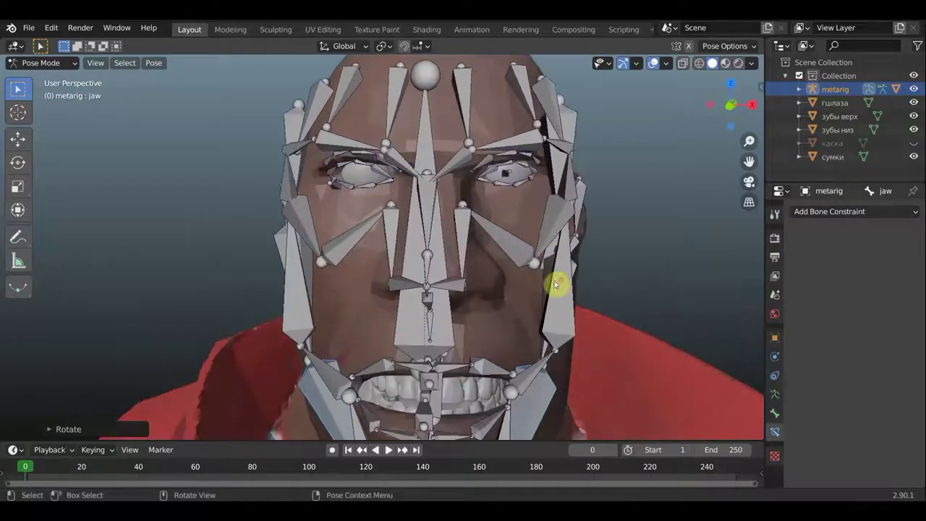
mouse_move(465, 212)
middle_down()
mouse_move(315, 251)
mouse_move(302, 200)
mouse_move(355, 207)
mouse_move(441, 196)
mouse_move(440, 207)
mouse_move(454, 198)
mouse_move(440, 186)
mouse_move(440, 196)
mouse_move(384, 209)
mouse_move(310, 207)
mouse_move(492, 238)
mouse_move(504, 183)
mouse_move(512, 181)
mouse_move(480, 225)
mouse_move(431, 237)
middle_up()
scroll(298, 198, up, 4)
scroll(297, 194, down, 4)
click(568, 229)
key(r)
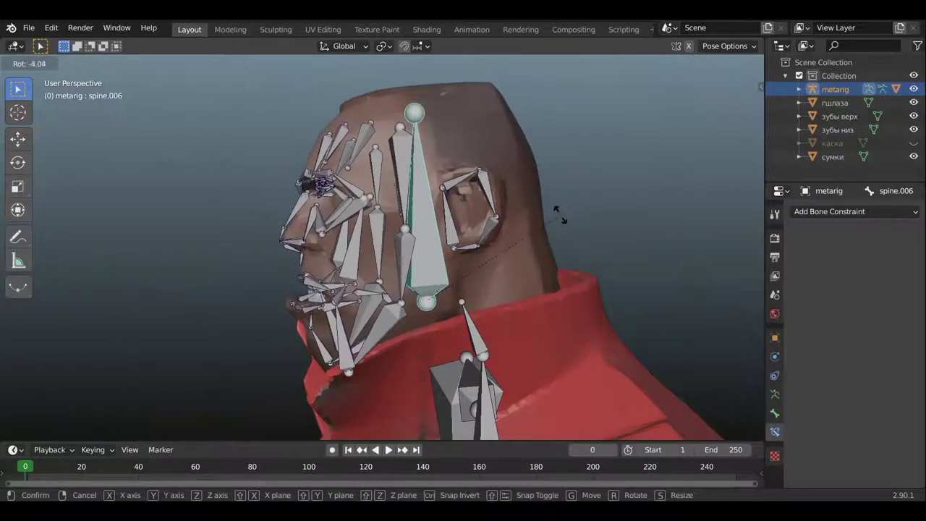
click(530, 231)
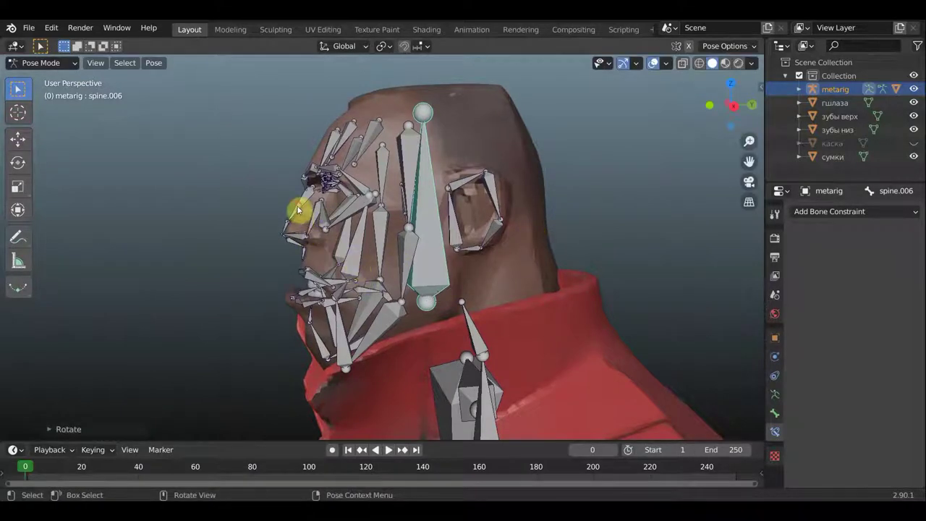
Nudge the cheek.T.L bone to test how the cheek moves.
click(300, 230)
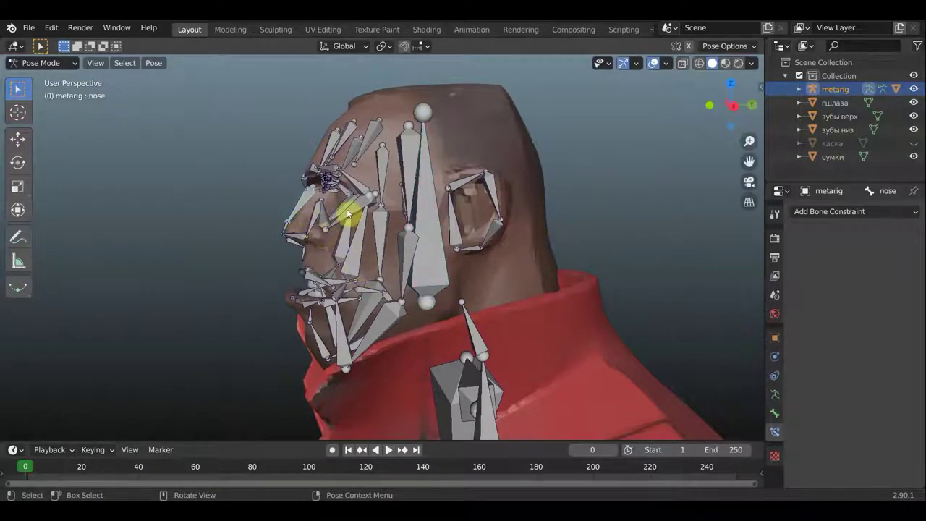
click(469, 223)
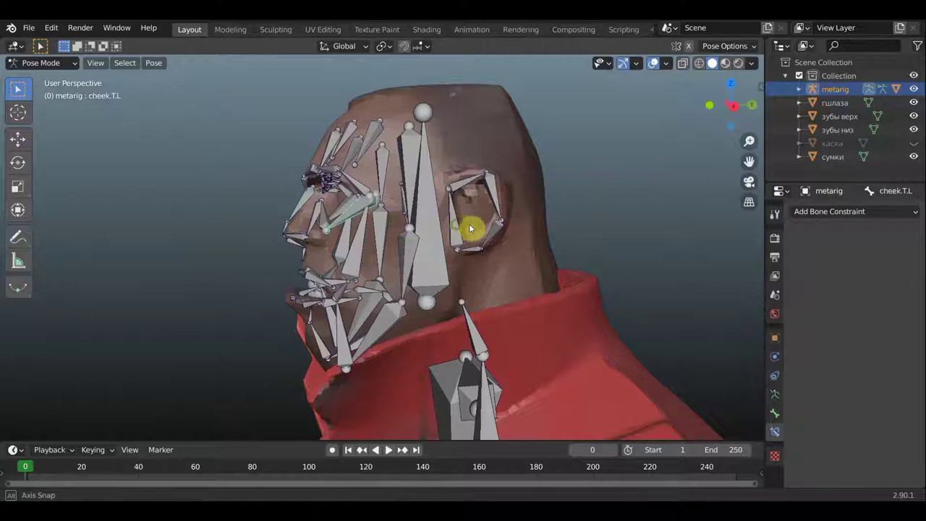
middle_drag(469, 224, 578, 230)
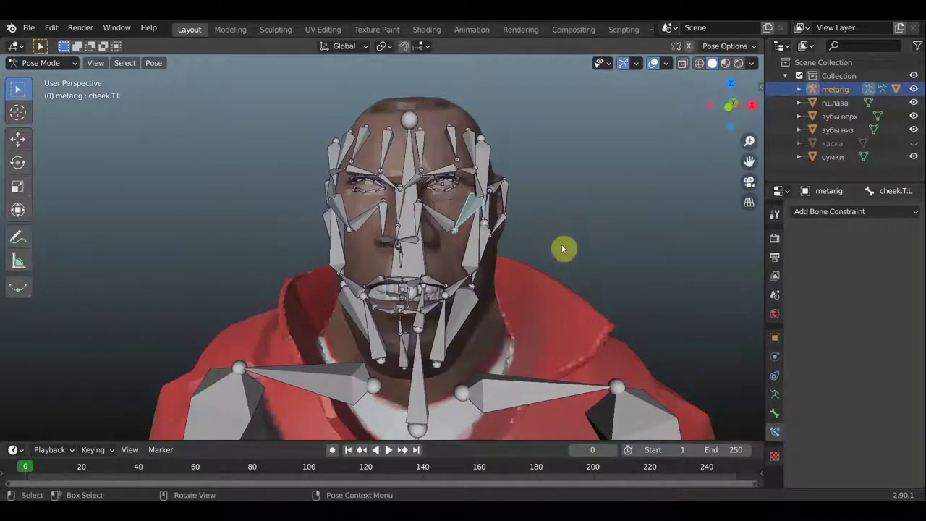
key(g)
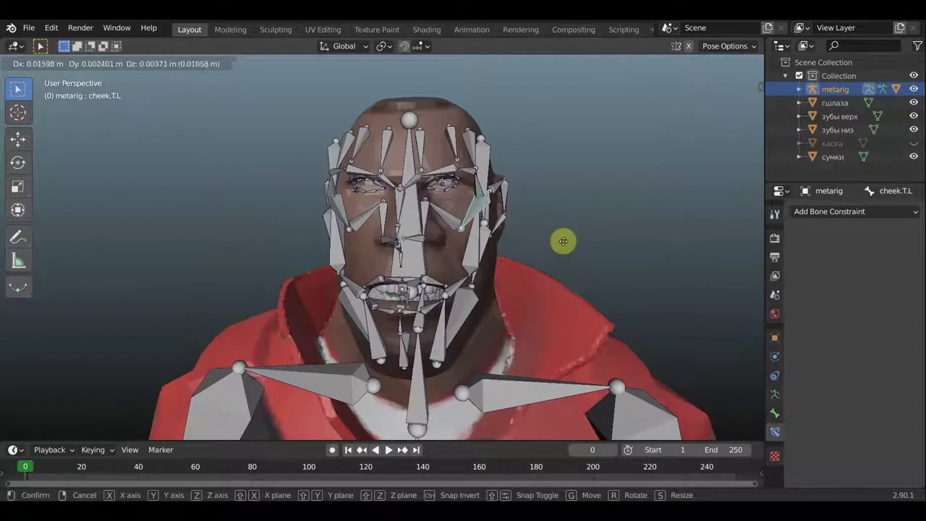
click(550, 250)
mouse_move(449, 242)
middle_down()
mouse_move(436, 239)
mouse_move(444, 242)
middle_up()
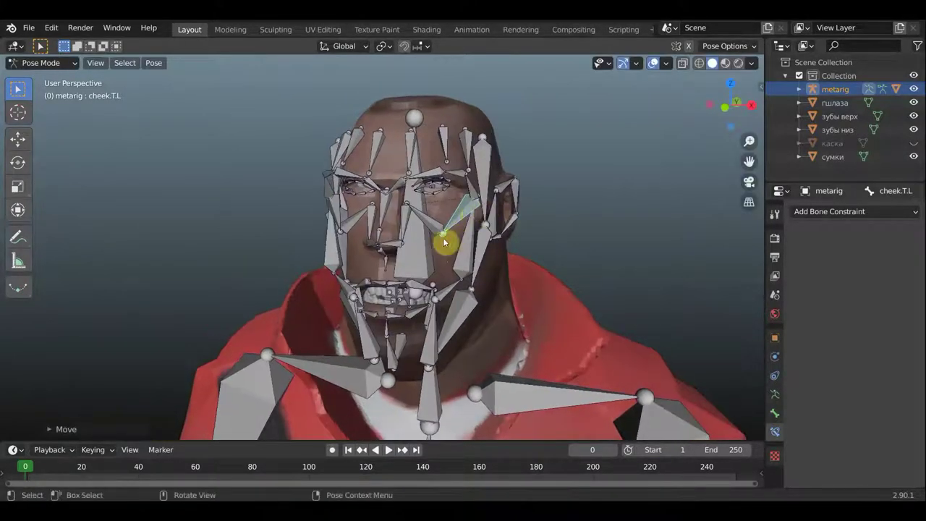
mouse_move(403, 218)
middle_down()
mouse_move(376, 217)
mouse_move(442, 215)
mouse_move(405, 224)
mouse_move(369, 217)
mouse_move(433, 220)
middle_up()
key(KP_1)
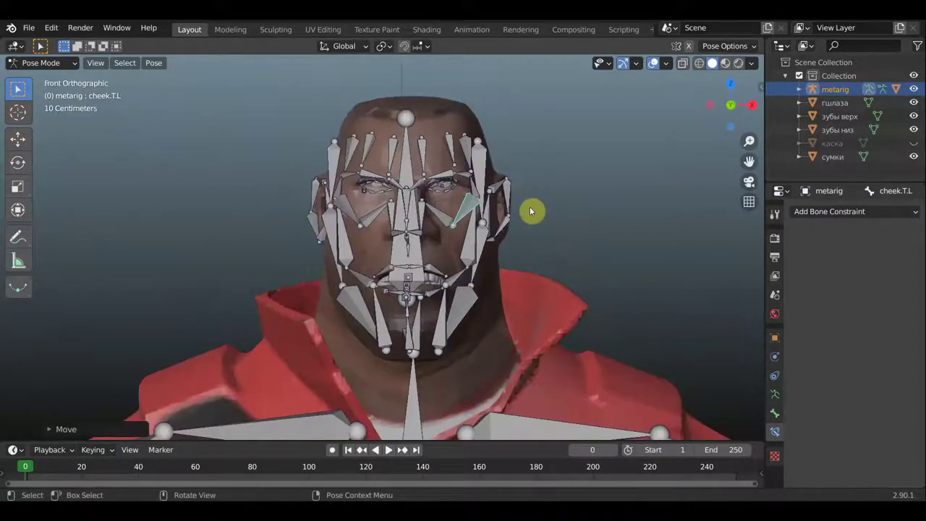
scroll(529, 206, up, 3)
scroll(588, 185, down, 1)
mouse_move(589, 187)
middle_down()
mouse_move(517, 189)
mouse_move(521, 180)
mouse_move(436, 189)
mouse_move(305, 220)
middle_up()
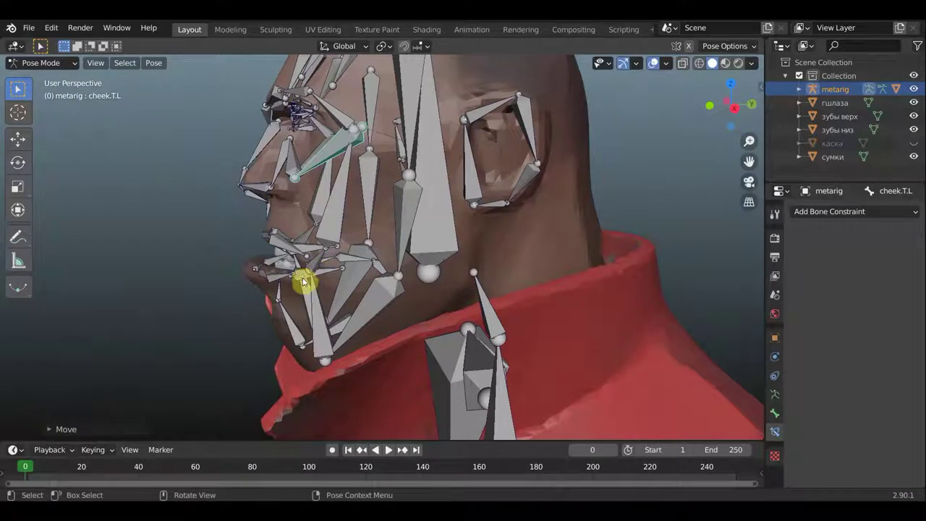
Test-rotate the teeth.B, lip.B.L.001 and chin bones in Pose Mode.
click(299, 284)
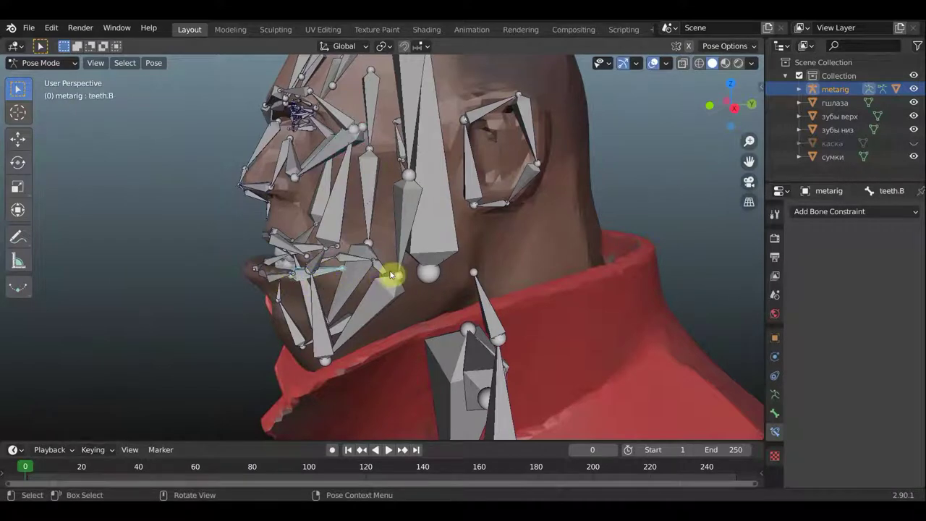
key(r)
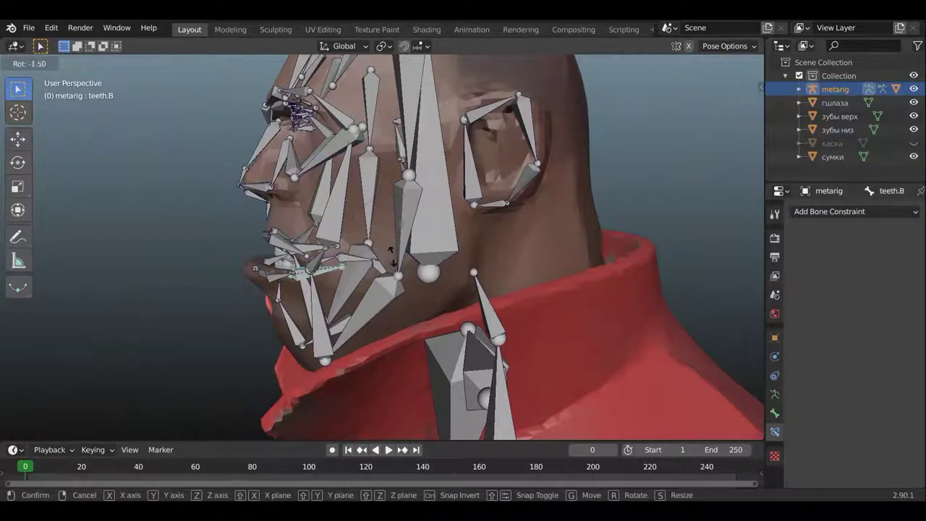
click(335, 278)
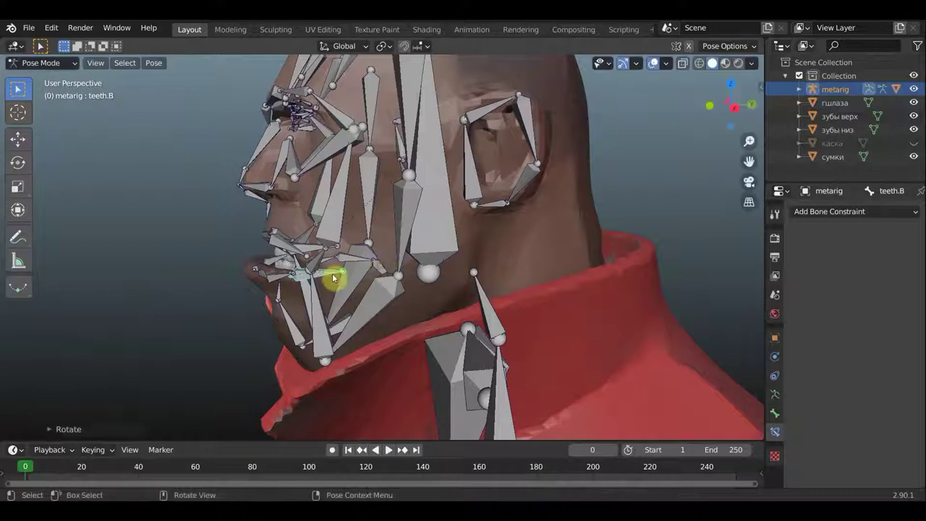
click(311, 277)
key(r)
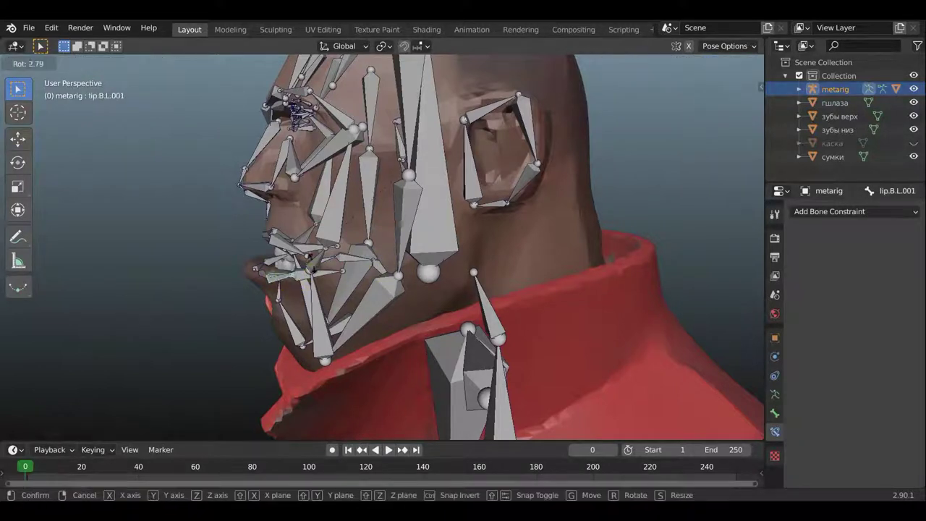
click(295, 327)
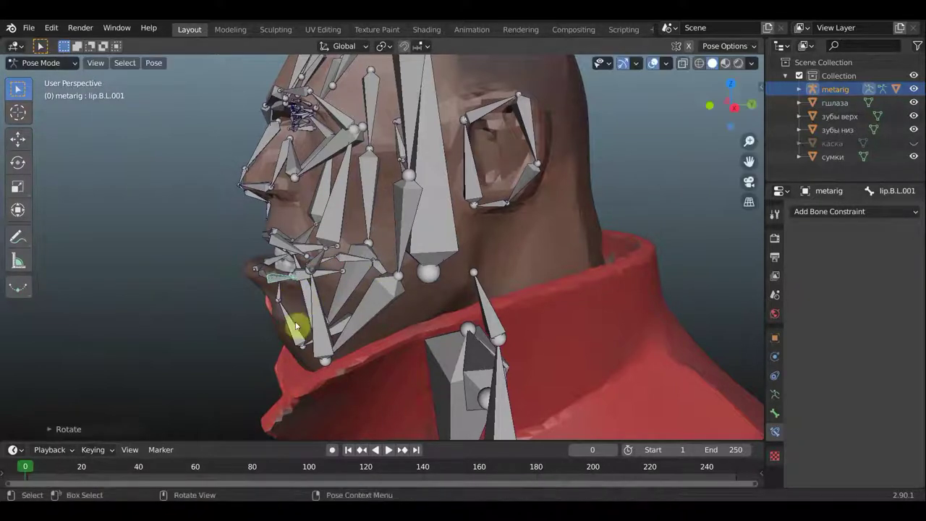
click(379, 312)
key(r)
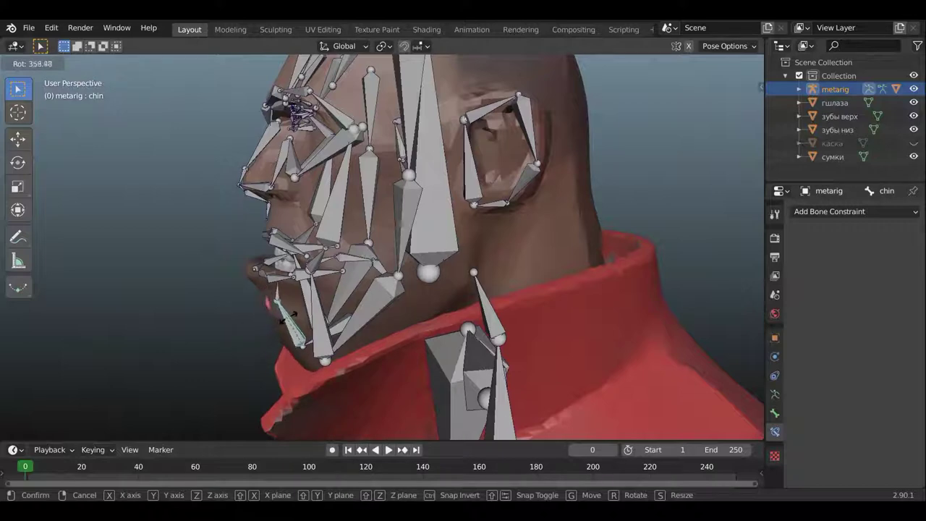
click(293, 317)
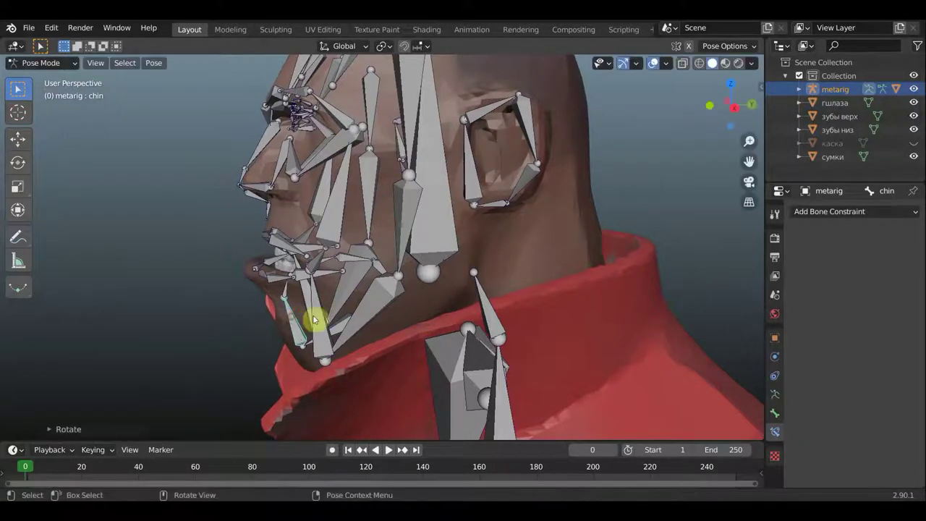
Rotate the jaw.L.001 bone twice to see how it moves the face.
mouse_move(314, 316)
middle_down()
mouse_move(489, 308)
mouse_move(456, 268)
middle_up()
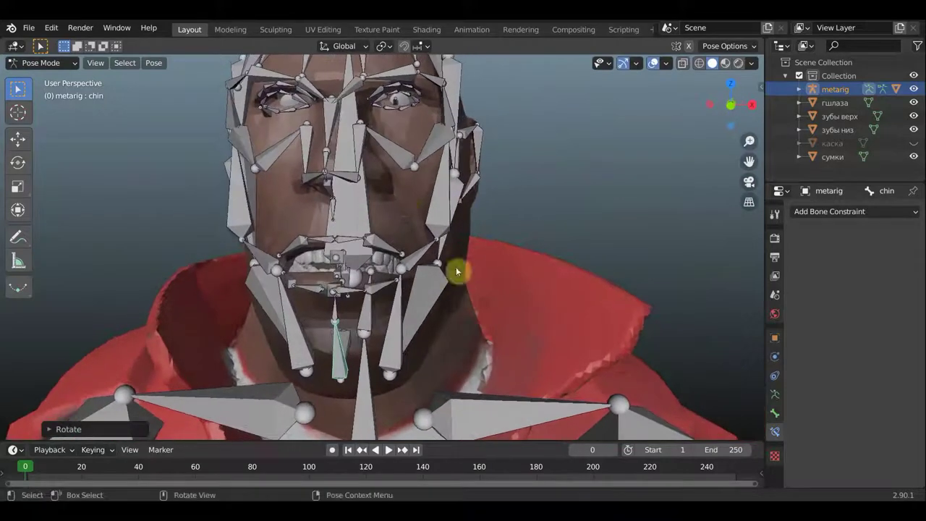
mouse_move(386, 244)
middle_down()
mouse_move(285, 253)
mouse_move(296, 257)
mouse_move(238, 250)
mouse_move(363, 307)
middle_up()
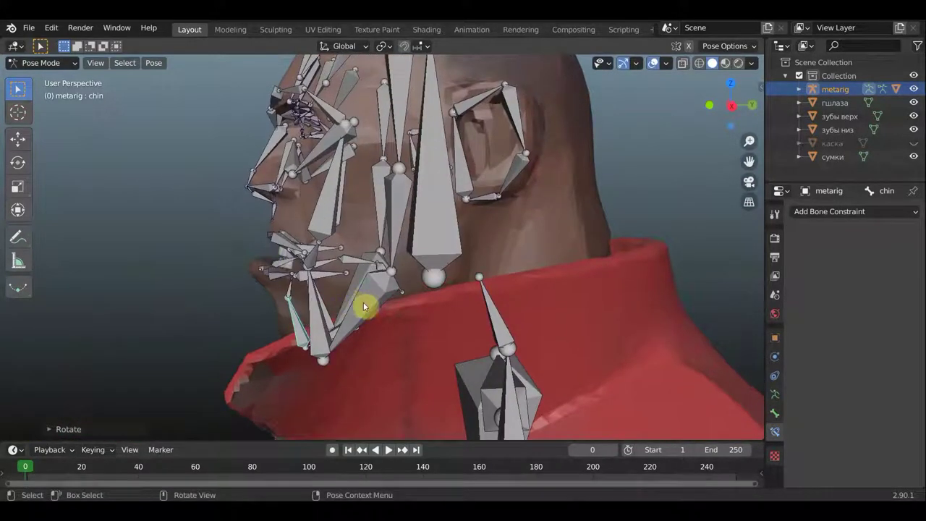
click(384, 300)
key(r)
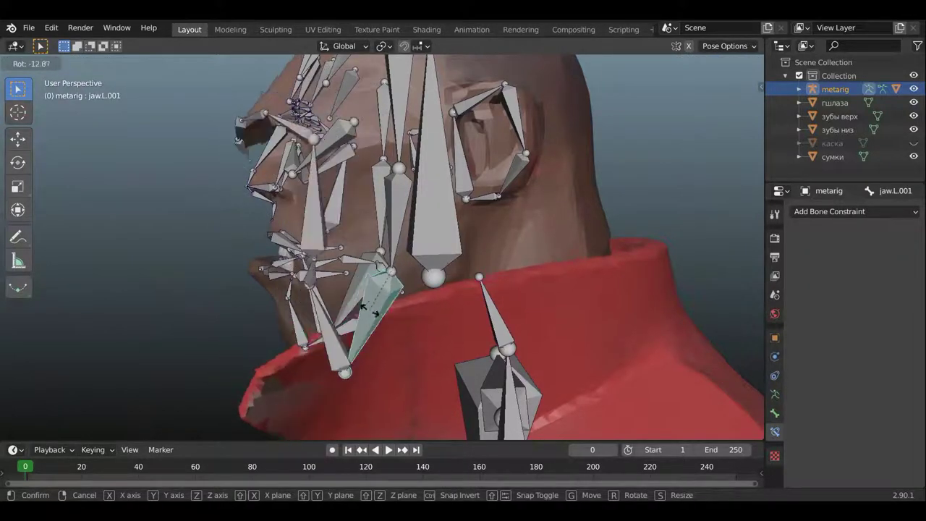
click(350, 307)
middle_drag(351, 309, 552, 296)
key(r)
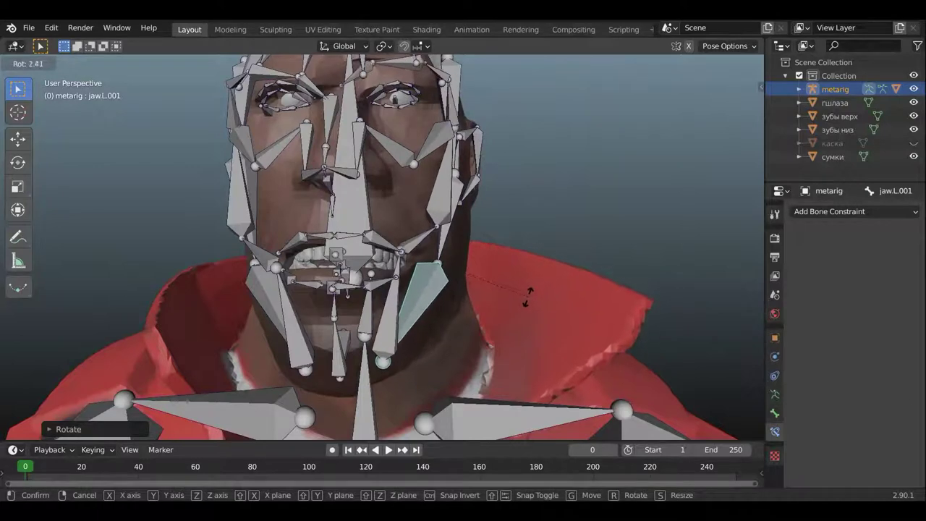
click(531, 296)
Select the chin.L bone and bring the face to a front view.
mouse_move(542, 284)
middle_down()
mouse_move(456, 320)
mouse_move(394, 326)
middle_up()
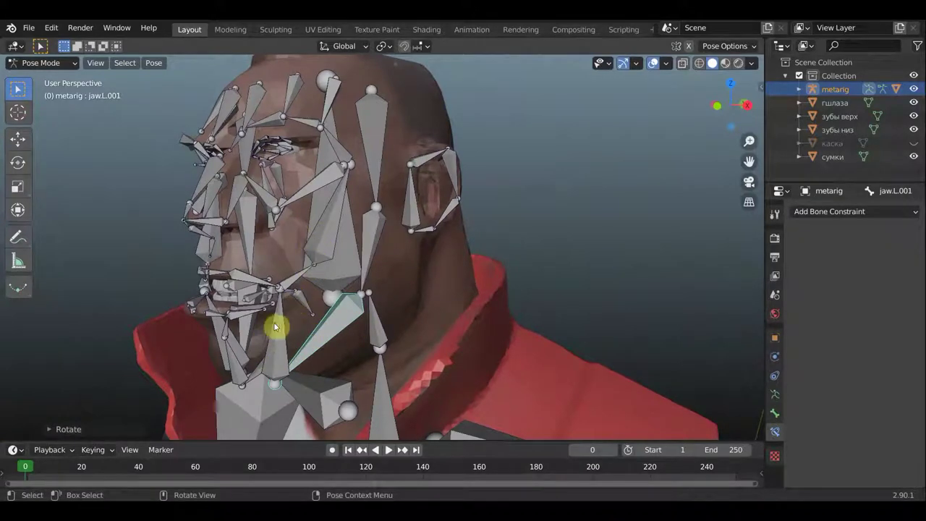
click(292, 285)
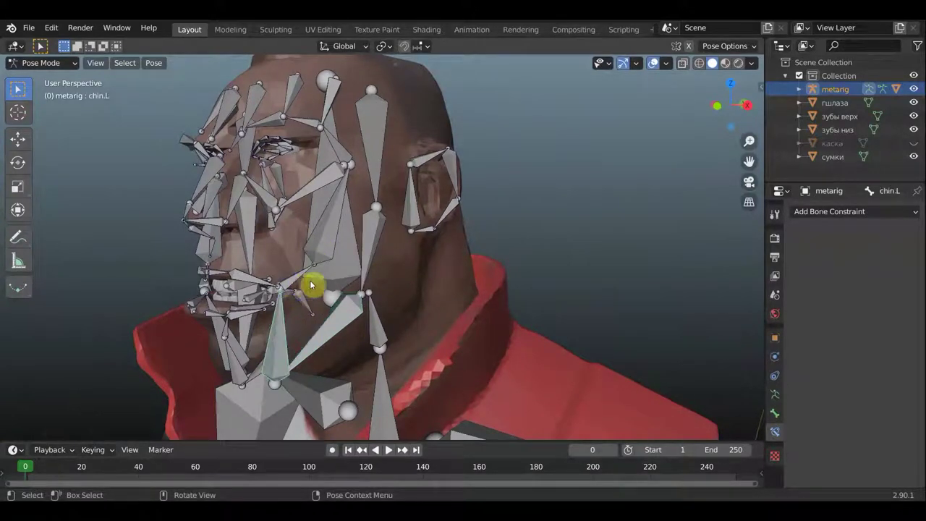
mouse_move(310, 283)
middle_down()
mouse_move(295, 285)
mouse_move(295, 271)
middle_up()
middle_drag(318, 197, 352, 205)
mouse_move(304, 121)
middle_down()
mouse_move(415, 146)
mouse_move(73, 92)
middle_up()
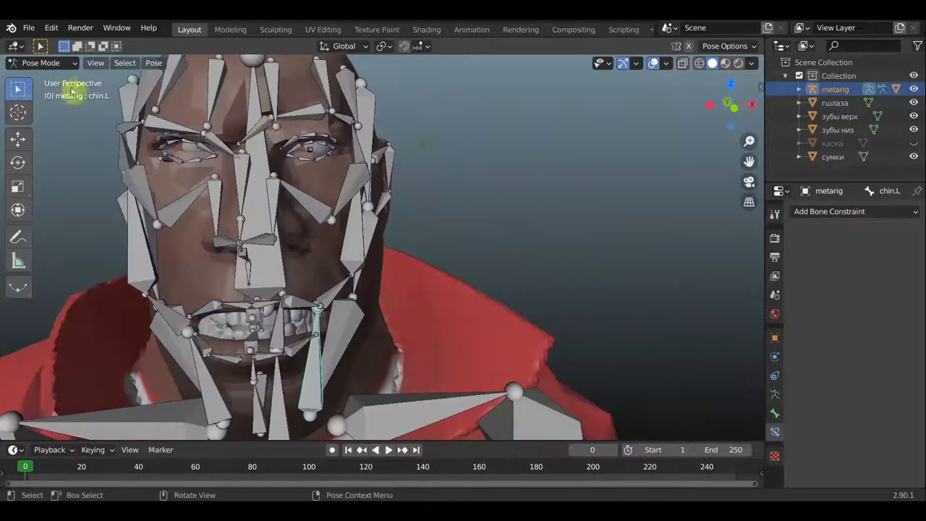
click(55, 66)
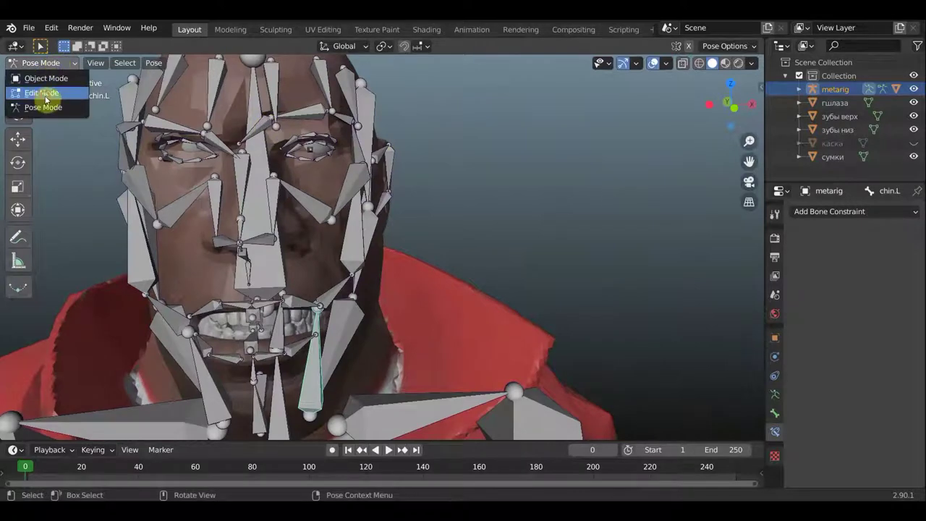
In Edit Mode, delete cheek.B.L.001 and cheek.B.R.001 using X > Bones.
click(45, 92)
scroll(448, 181, down, 3)
mouse_move(449, 181)
middle_down()
mouse_move(320, 181)
mouse_move(351, 221)
mouse_move(343, 236)
mouse_move(470, 234)
mouse_move(395, 265)
middle_up()
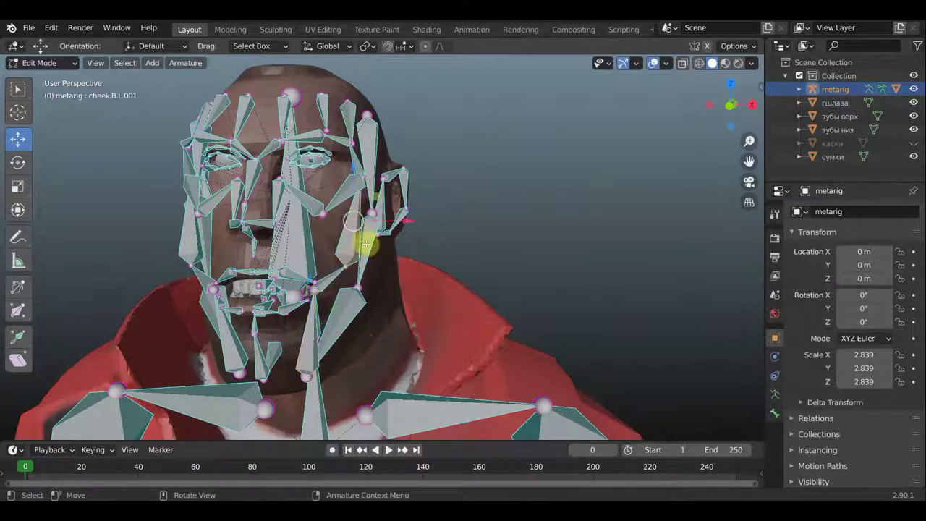
key(x)
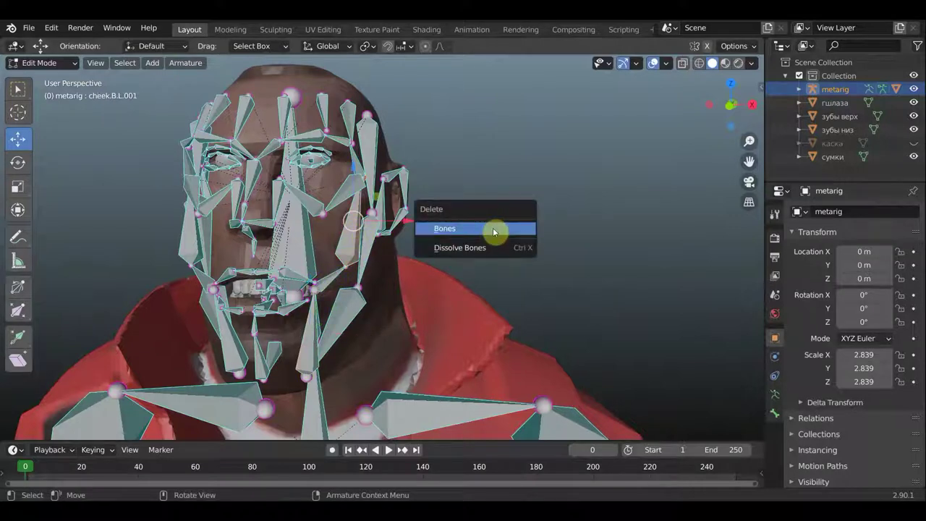
click(493, 231)
middle_drag(492, 227, 548, 224)
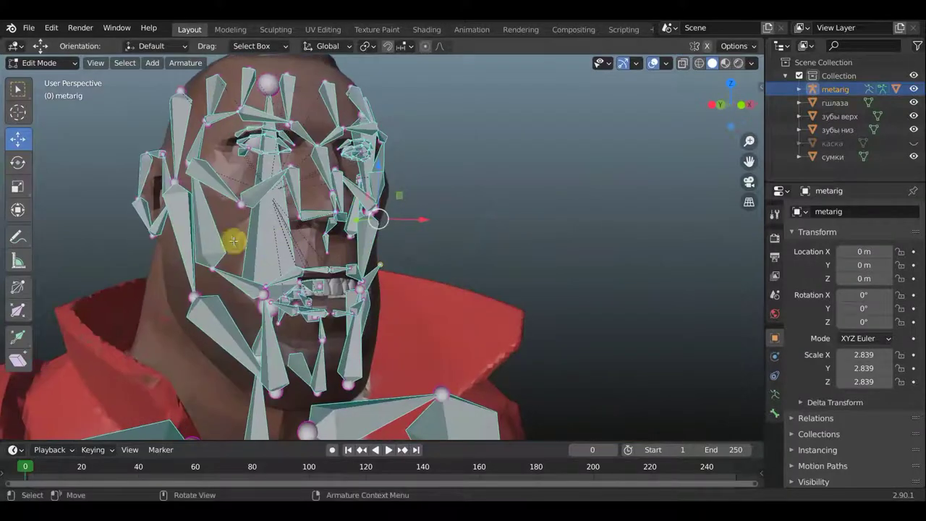
click(203, 238)
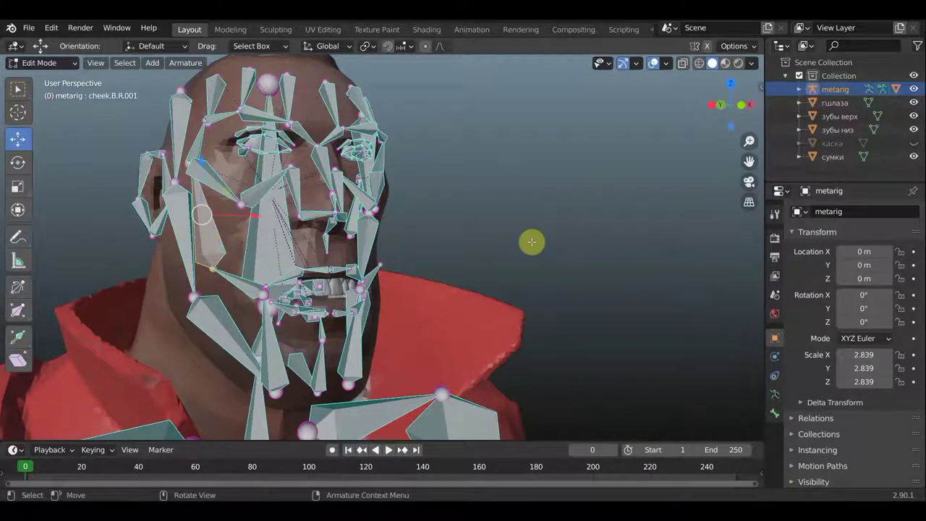
key(x)
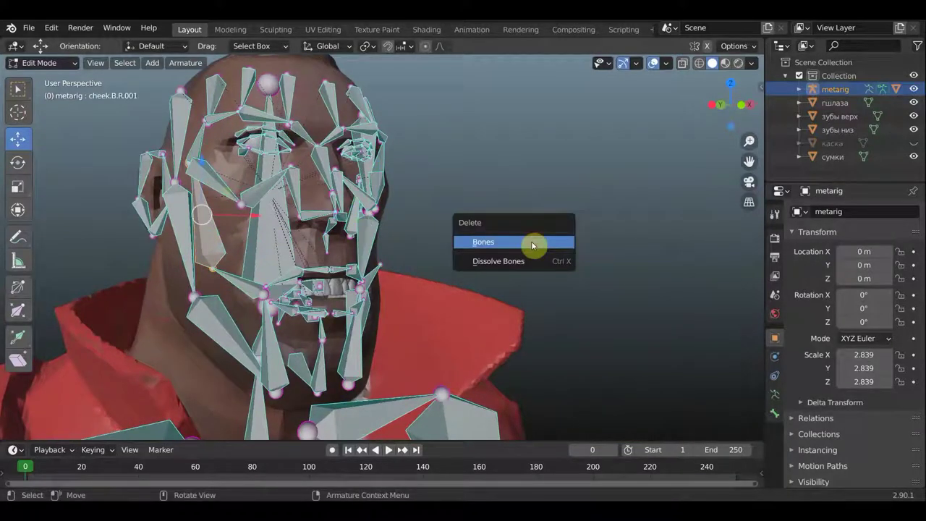
click(533, 245)
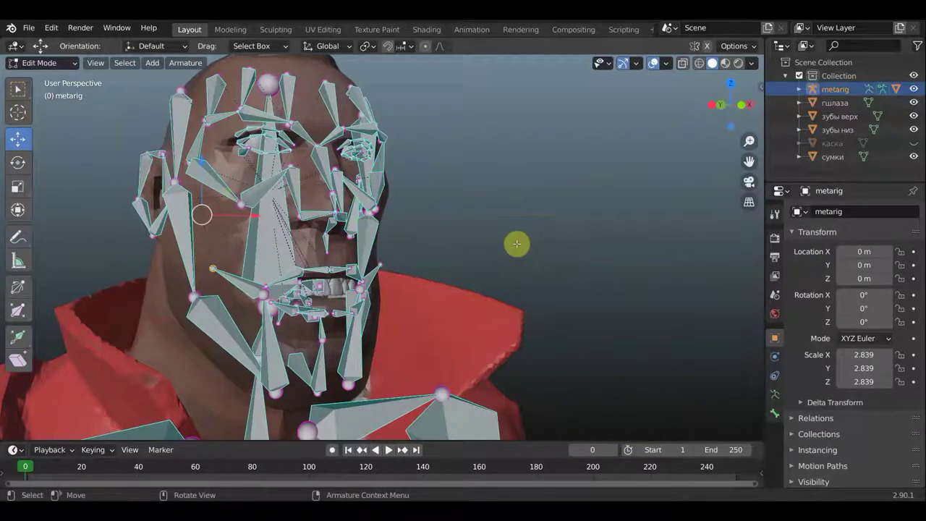
mouse_move(517, 244)
middle_down()
mouse_move(416, 249)
mouse_move(320, 175)
mouse_move(359, 178)
middle_up()
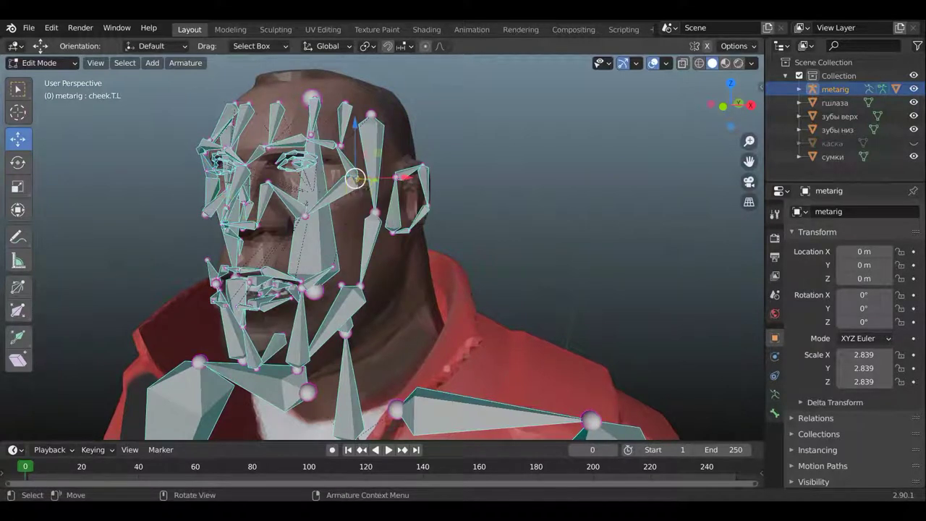
Rotate cheek.T.L and pull the cheek.T.L.002 joint down the left cheek.
key(r)
click(347, 225)
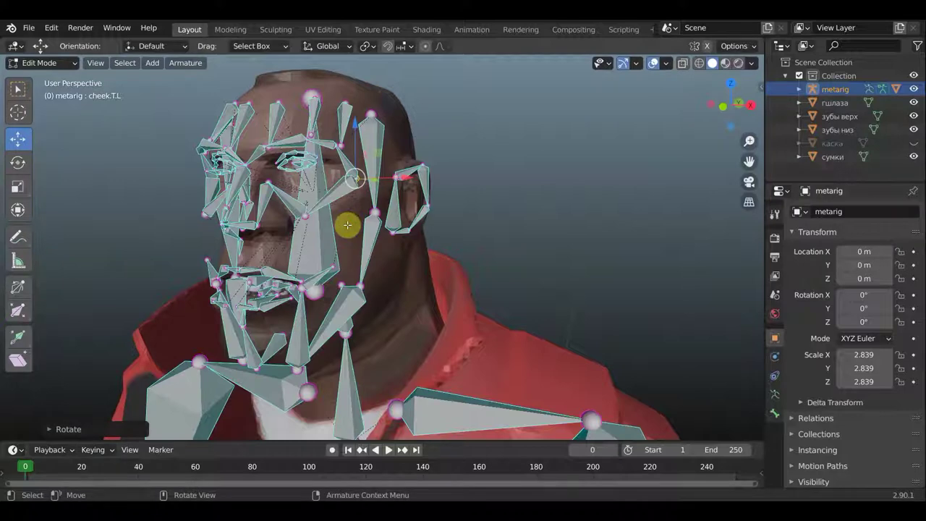
mouse_move(145, 134)
middle_down()
mouse_move(99, 134)
mouse_move(40, 112)
middle_up()
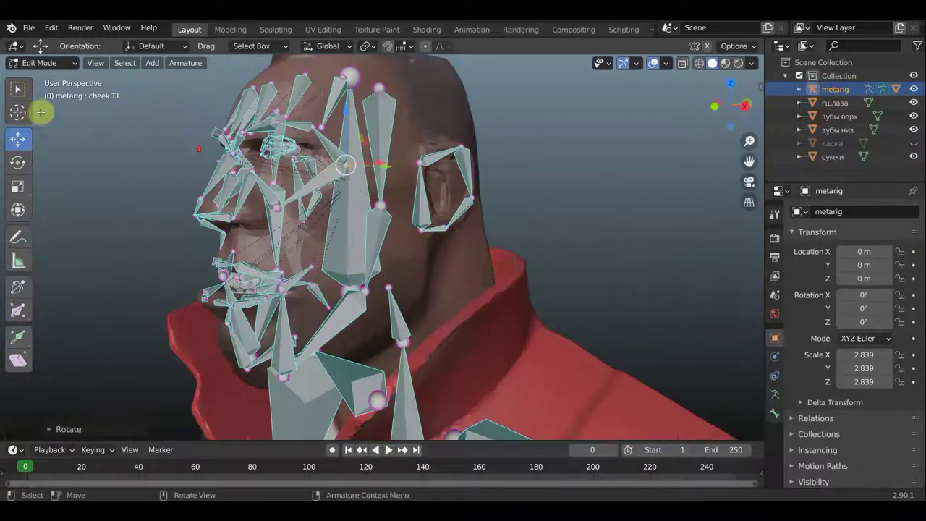
click(20, 90)
mouse_move(157, 139)
middle_down()
mouse_move(108, 144)
mouse_move(123, 146)
middle_up()
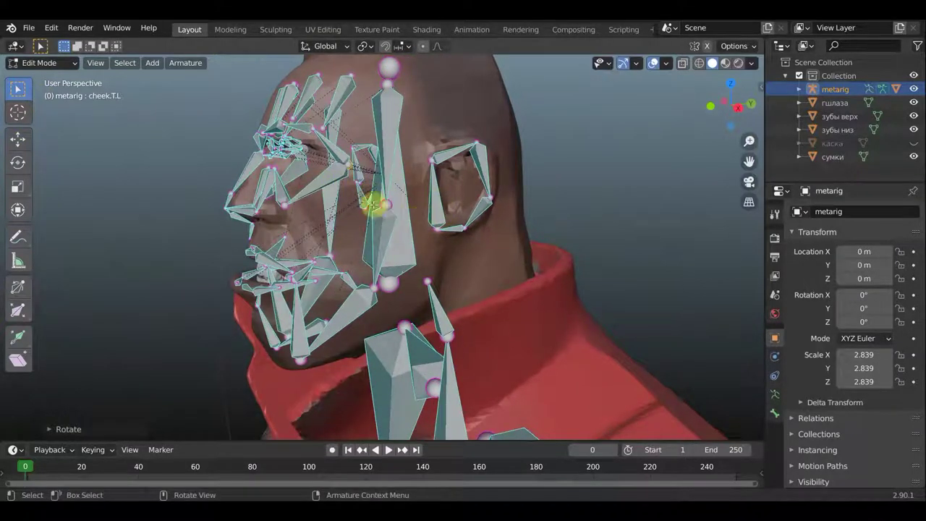
mouse_move(373, 205)
mouse_down()
mouse_move(355, 221)
mouse_move(339, 268)
mouse_up()
mouse_move(382, 265)
middle_down()
mouse_move(516, 259)
mouse_move(502, 267)
middle_up()
key(g)
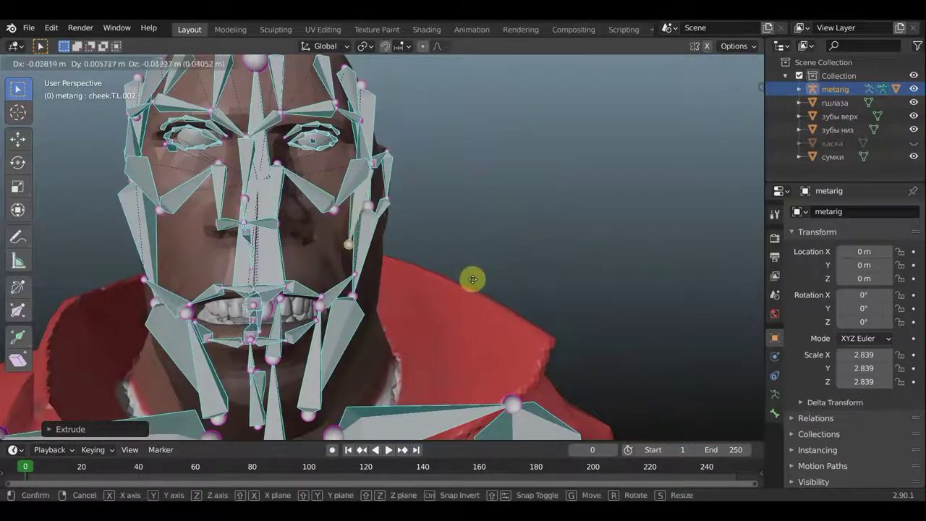
click(459, 276)
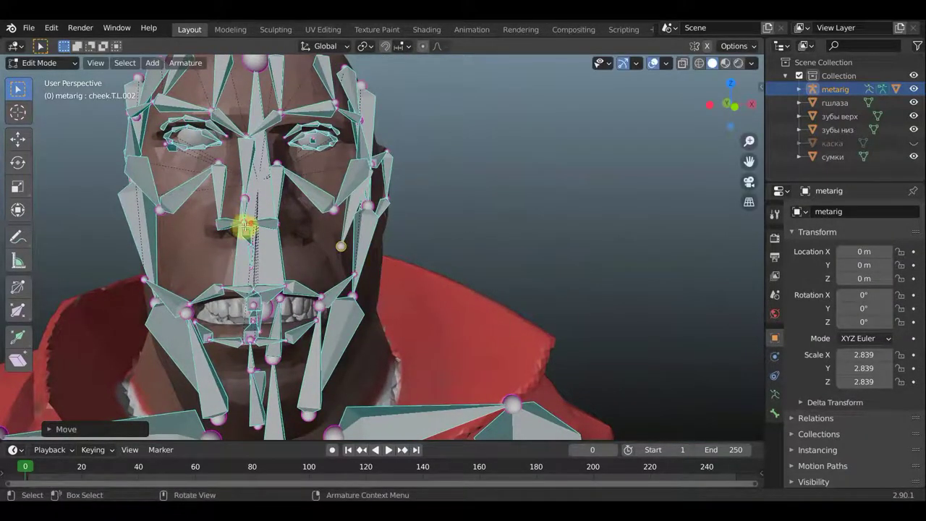
Pull the cheek.T.R.002 joint down the right cheek to match.
mouse_move(246, 227)
middle_down()
mouse_move(287, 221)
mouse_move(293, 203)
middle_up()
click(269, 211)
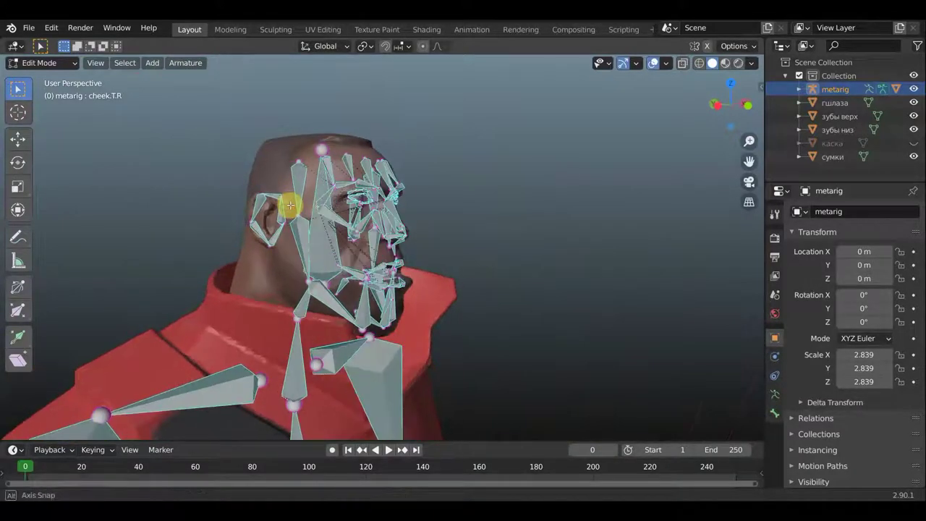
drag(326, 263, 338, 276)
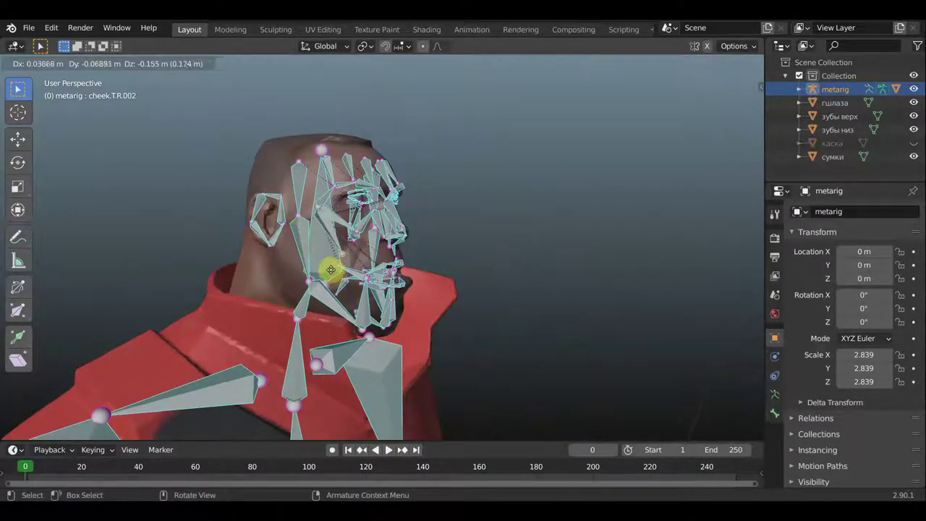
click(330, 269)
mouse_move(335, 268)
middle_down()
mouse_move(111, 268)
mouse_move(348, 258)
middle_up()
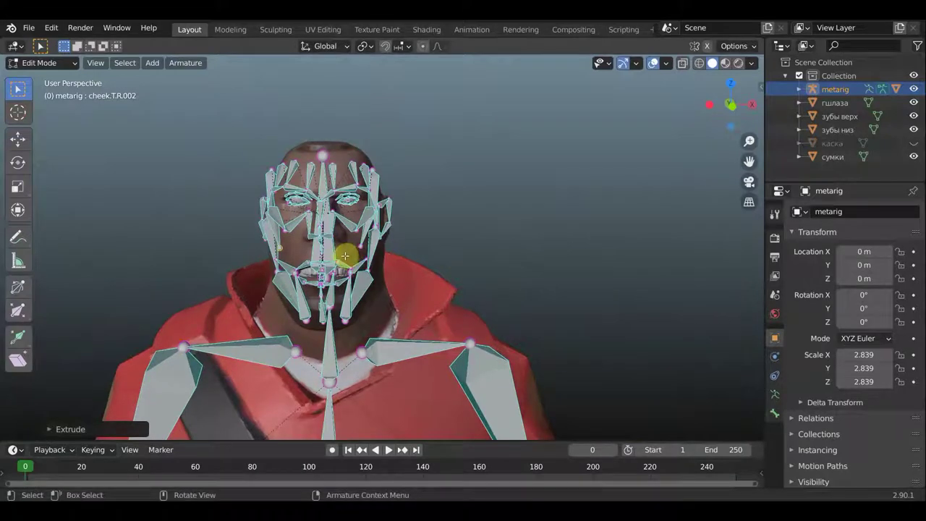
scroll(344, 251, up, 2)
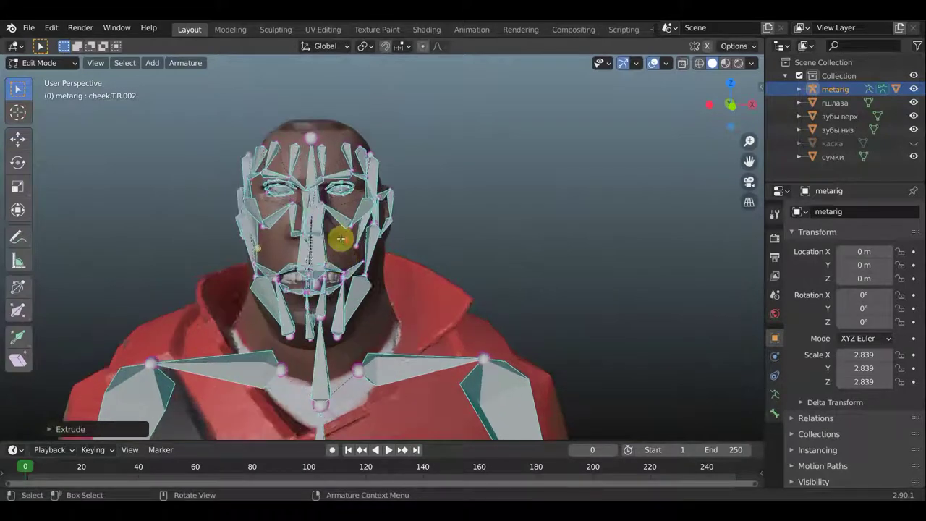
mouse_move(340, 236)
middle_down()
mouse_move(405, 236)
mouse_move(392, 236)
mouse_move(455, 217)
mouse_move(422, 217)
middle_up()
click(58, 64)
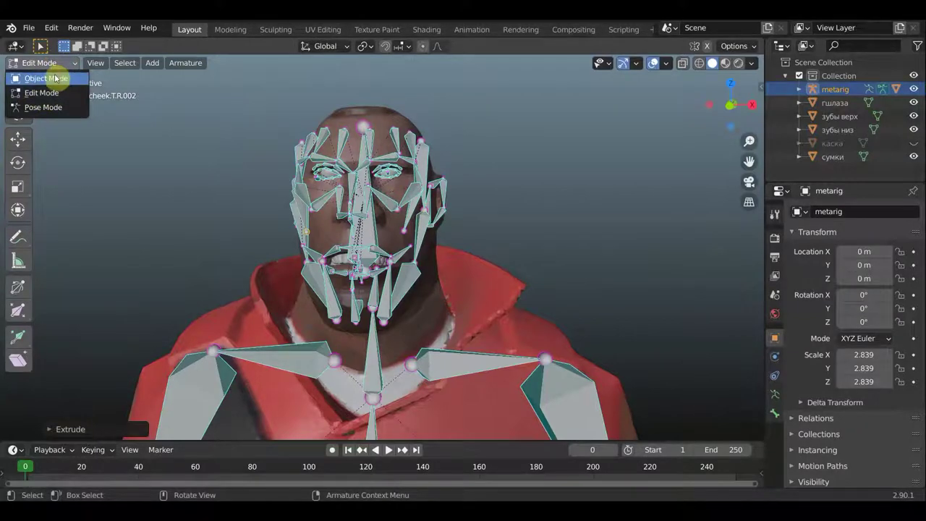
In Object Mode, parent солдат38 to the metarig with Automatic Weights.
click(56, 78)
scroll(296, 158, down, 4)
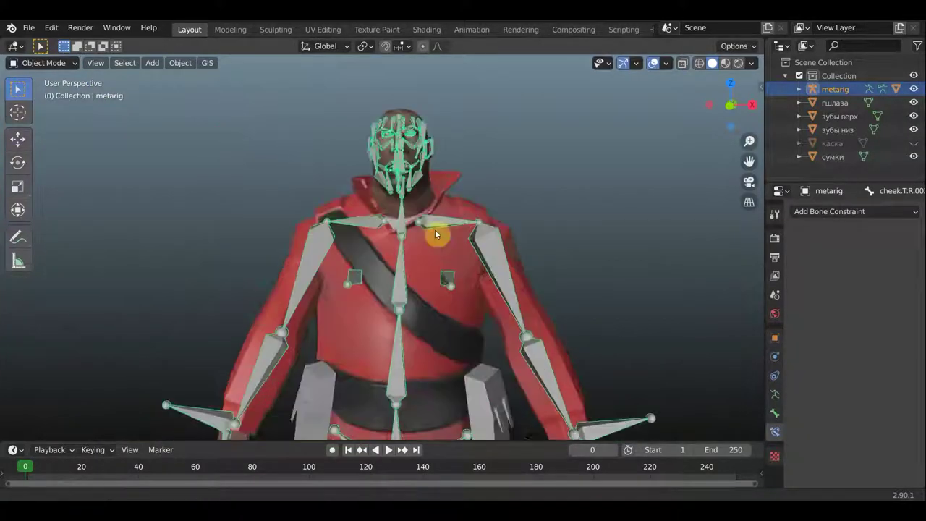
click(474, 227)
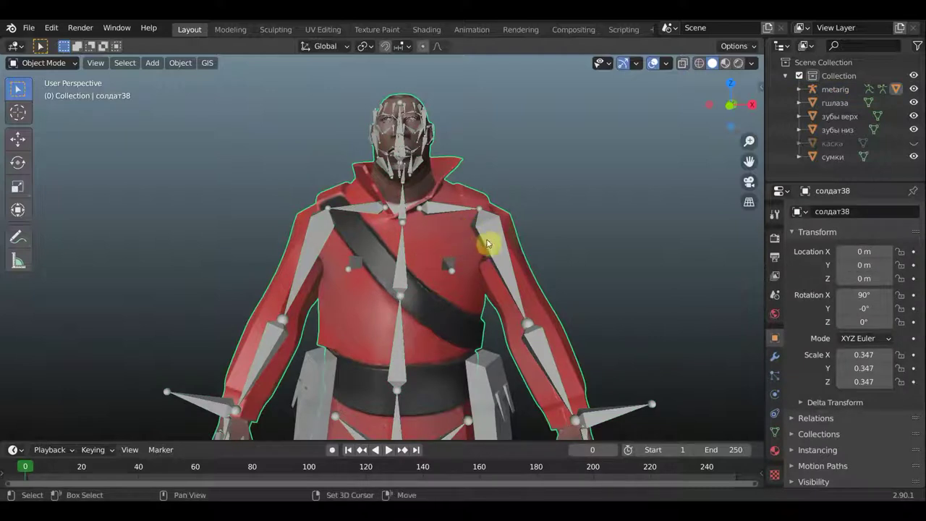
click(487, 244)
key(ctrl+p)
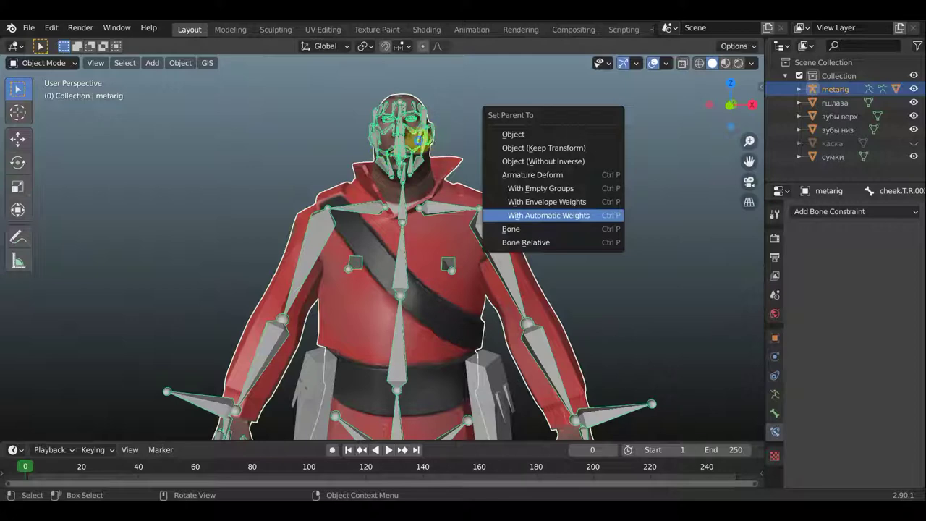
key(Return)
mouse_move(451, 140)
middle_down()
mouse_move(345, 173)
mouse_move(382, 165)
mouse_move(248, 128)
middle_up()
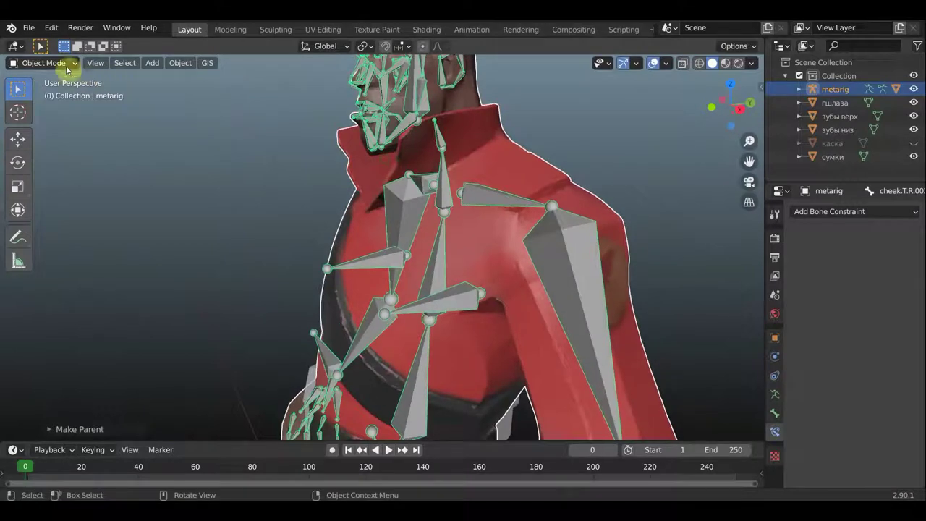
Reselect the солдат38 mesh, then select the metarig again.
click(52, 65)
click(474, 177)
click(479, 196)
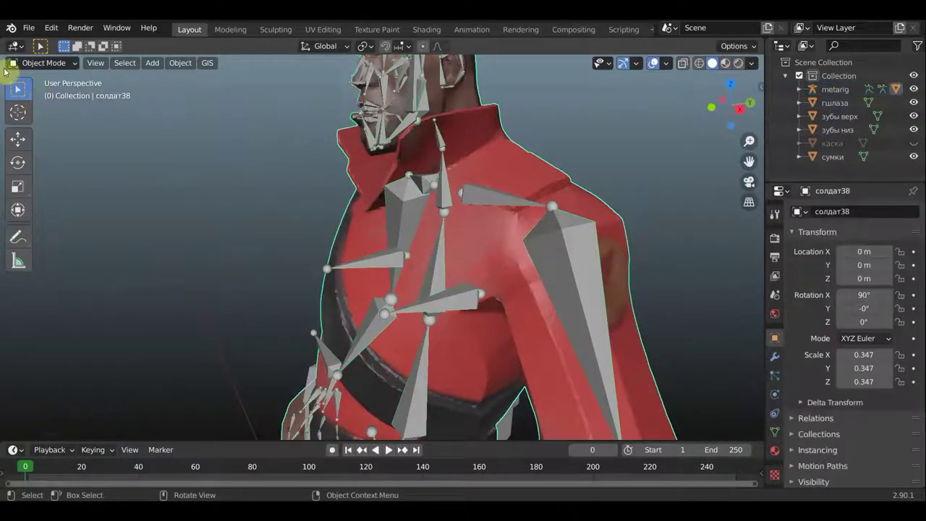
click(40, 63)
click(481, 195)
Switch the metarig to Pose Mode and rotate jaw.L.001 to check the mesh deformation.
click(57, 64)
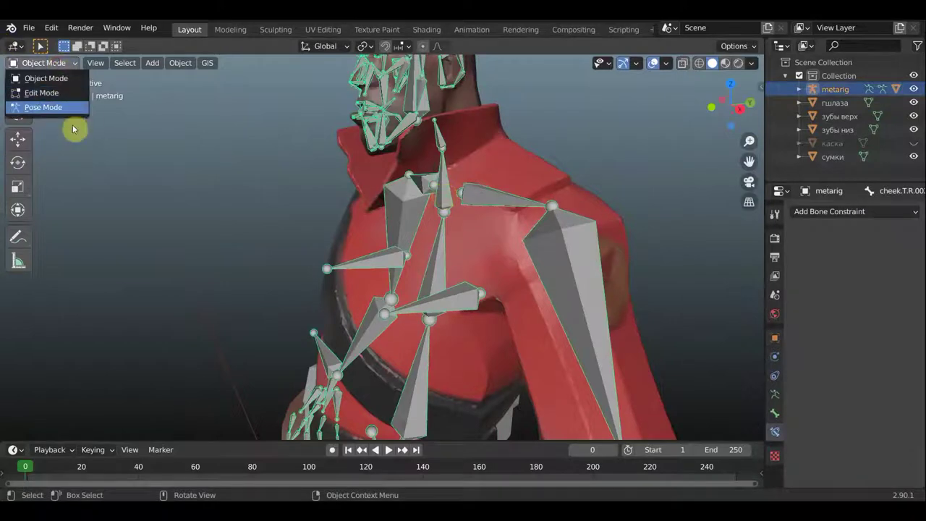
click(44, 107)
middle_drag(242, 142, 199, 251)
scroll(210, 243, up, 2)
scroll(204, 241, up, 3)
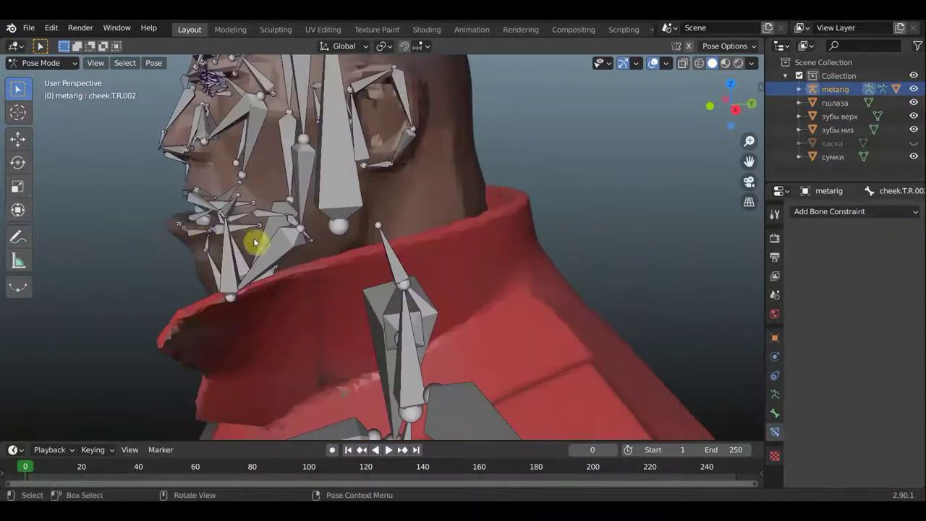
click(306, 247)
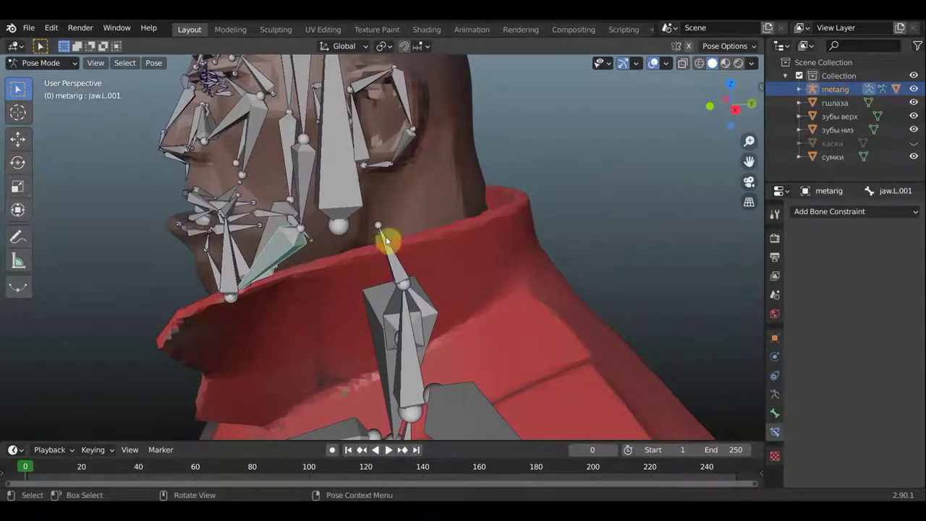
key(r)
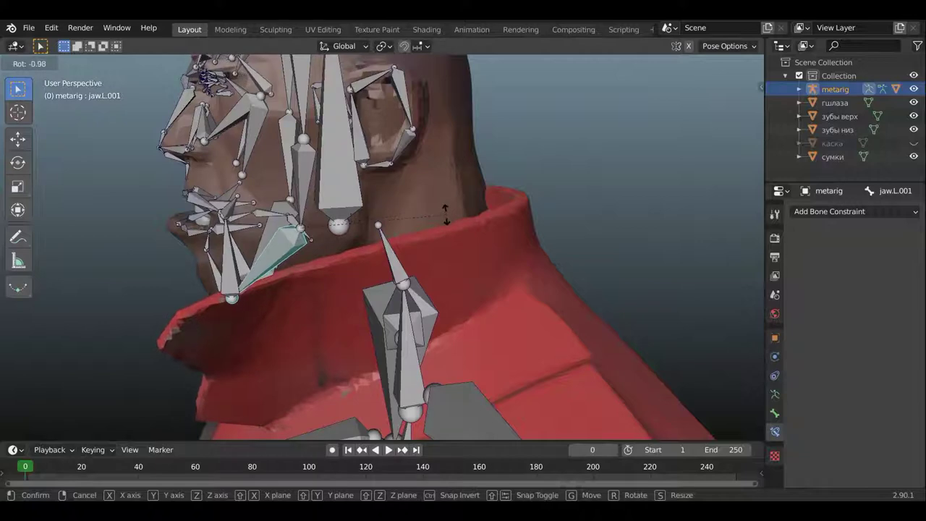
click(446, 211)
mouse_move(456, 200)
middle_down()
mouse_move(484, 311)
mouse_move(430, 279)
mouse_move(428, 291)
mouse_move(455, 275)
mouse_move(492, 275)
mouse_move(453, 270)
mouse_move(473, 244)
mouse_move(458, 240)
middle_up()
scroll(423, 281, up, 2)
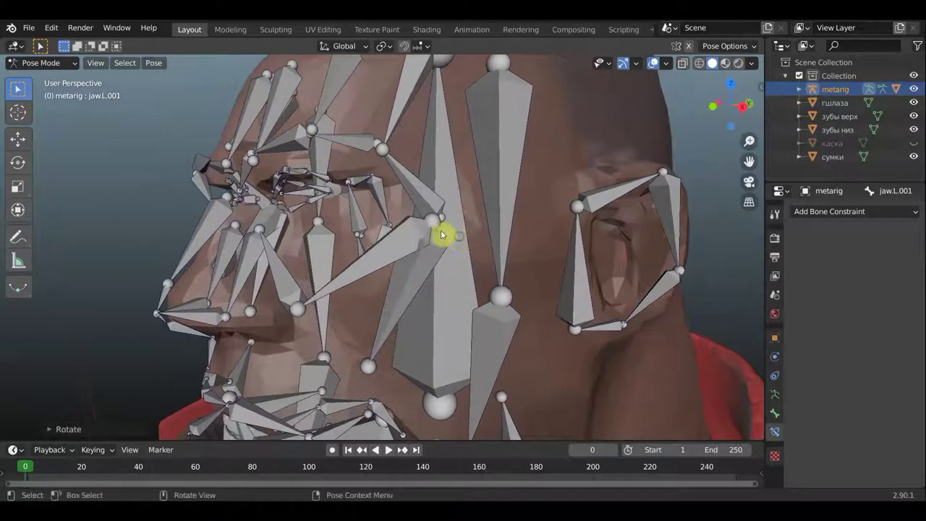
middle_drag(366, 163, 384, 163)
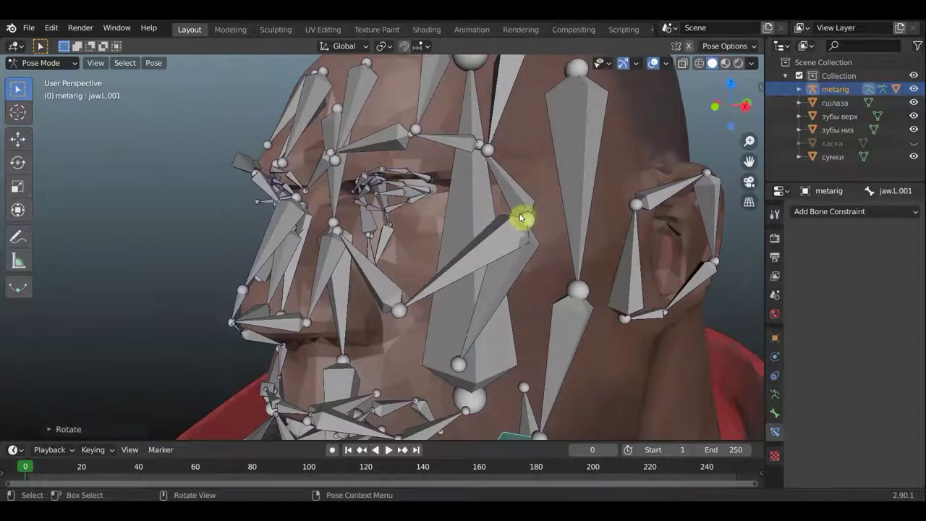
scroll(521, 217, down, 3)
click(41, 63)
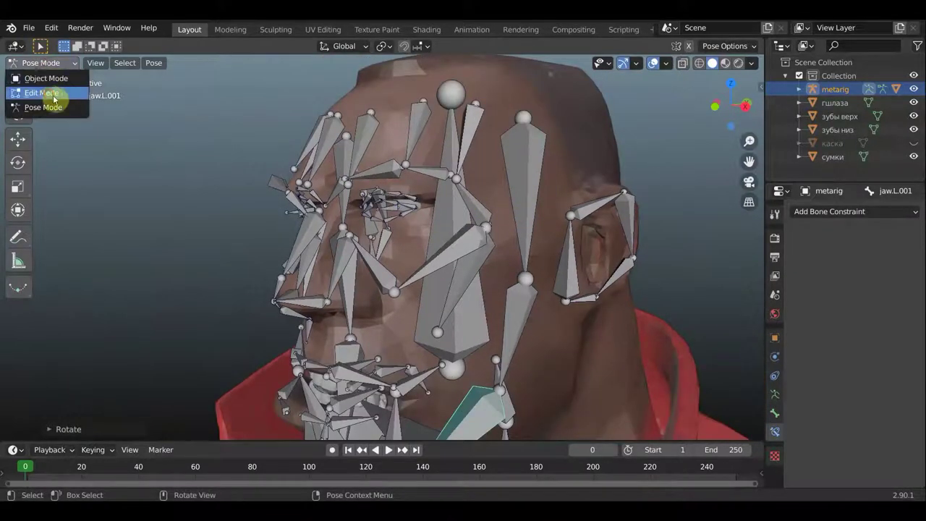
In Edit Mode, parent the cheek.T.L bones to spine.006 with Keep Offset.
click(41, 93)
mouse_move(209, 132)
middle_down()
mouse_move(166, 138)
mouse_move(152, 110)
middle_up()
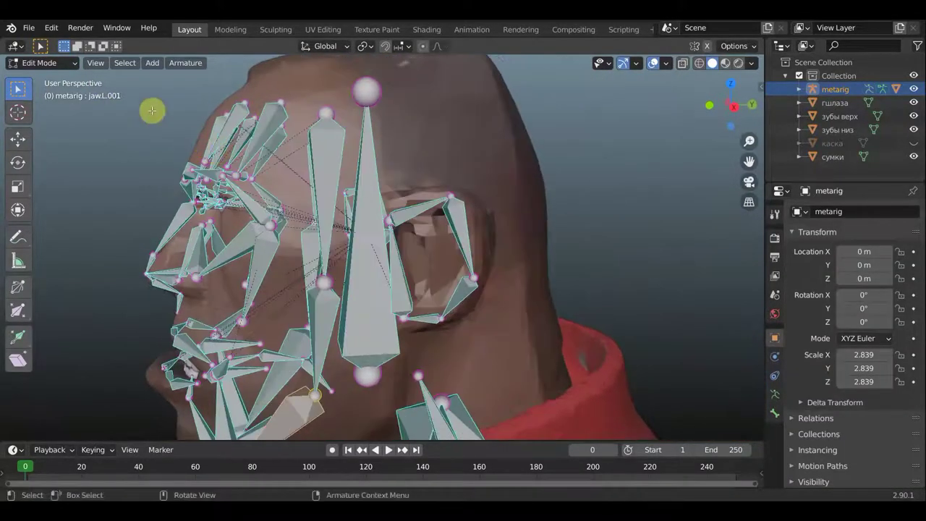
click(267, 229)
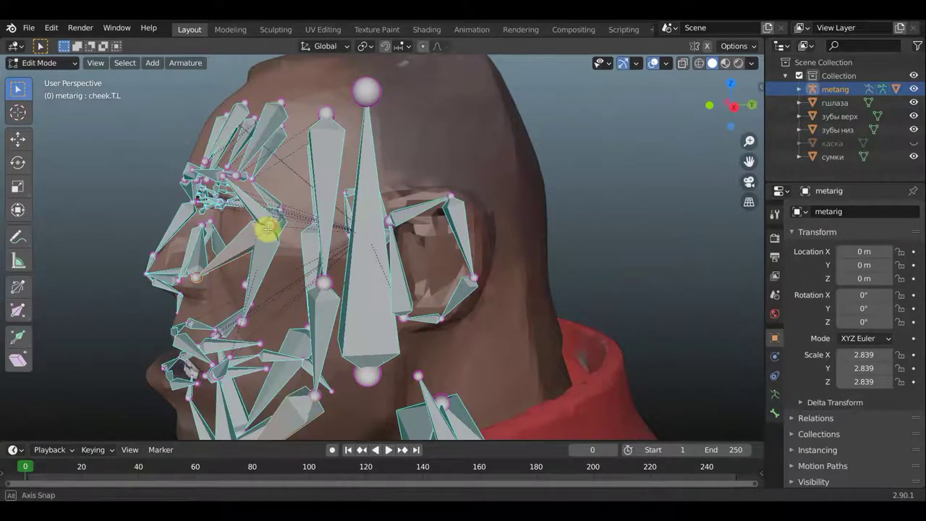
mouse_move(264, 227)
middle_down()
mouse_move(275, 247)
mouse_move(257, 238)
mouse_move(267, 242)
mouse_move(247, 251)
middle_up()
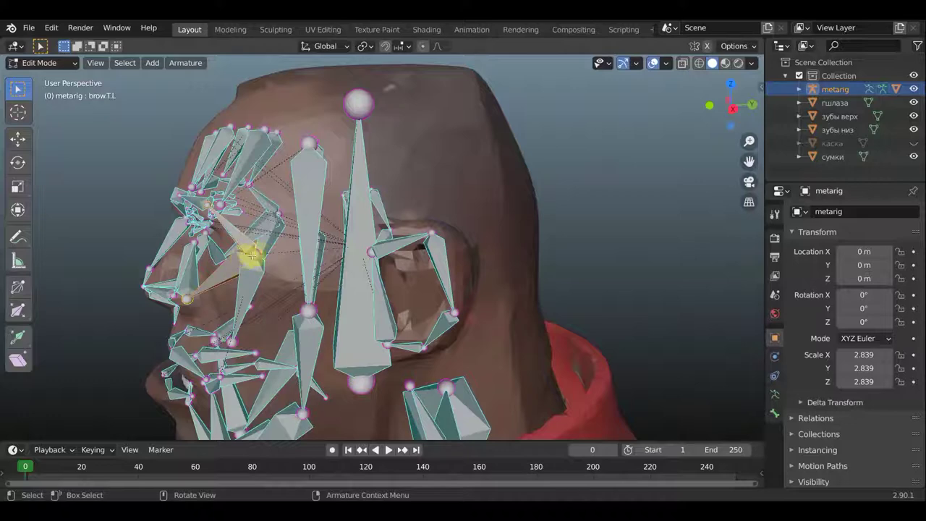
middle_drag(268, 241, 256, 239)
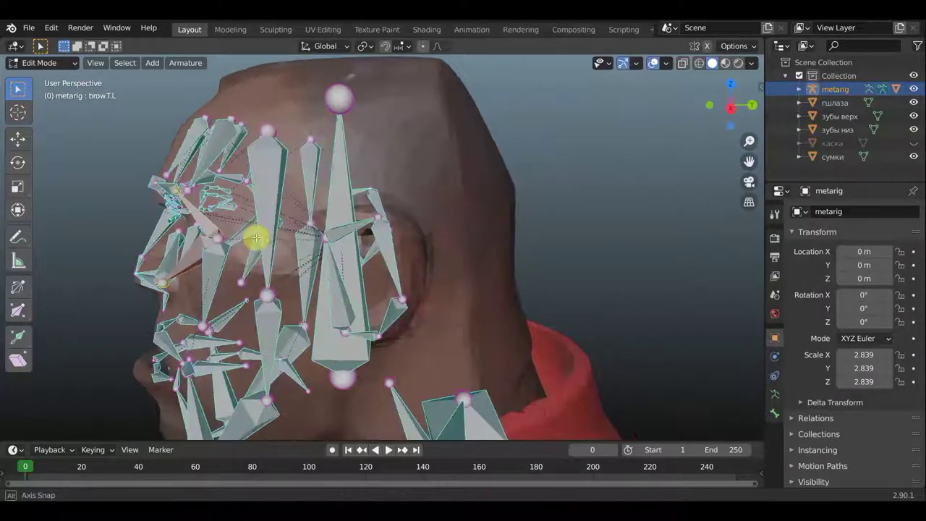
shift+click(359, 196)
key(ctrl+p)
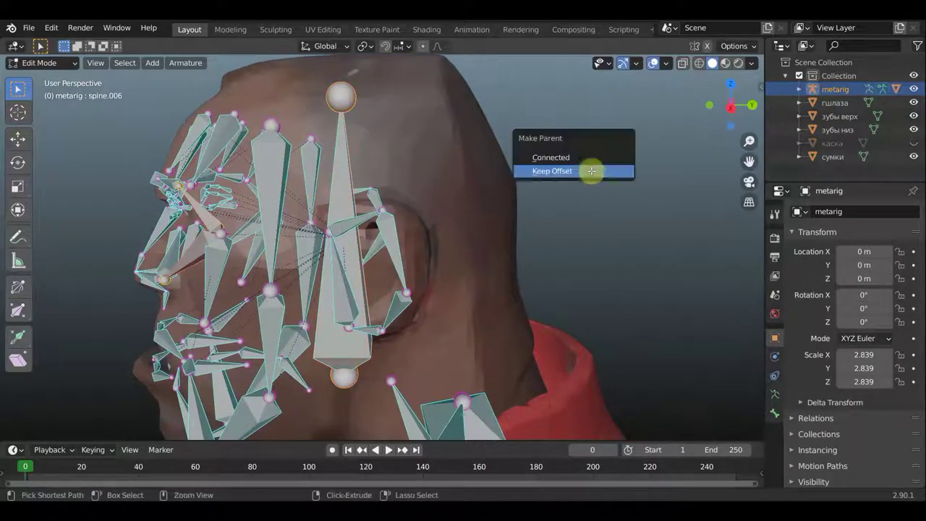
click(592, 175)
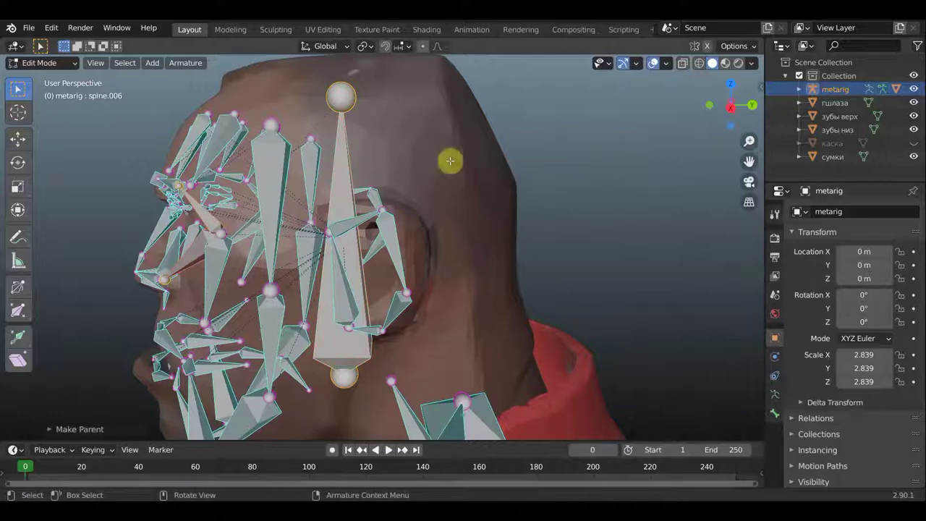
mouse_move(286, 259)
middle_down()
mouse_move(327, 246)
mouse_move(306, 241)
mouse_move(448, 230)
mouse_move(301, 196)
mouse_move(250, 258)
middle_up()
Delete the left temple bone temple.L.
click(280, 241)
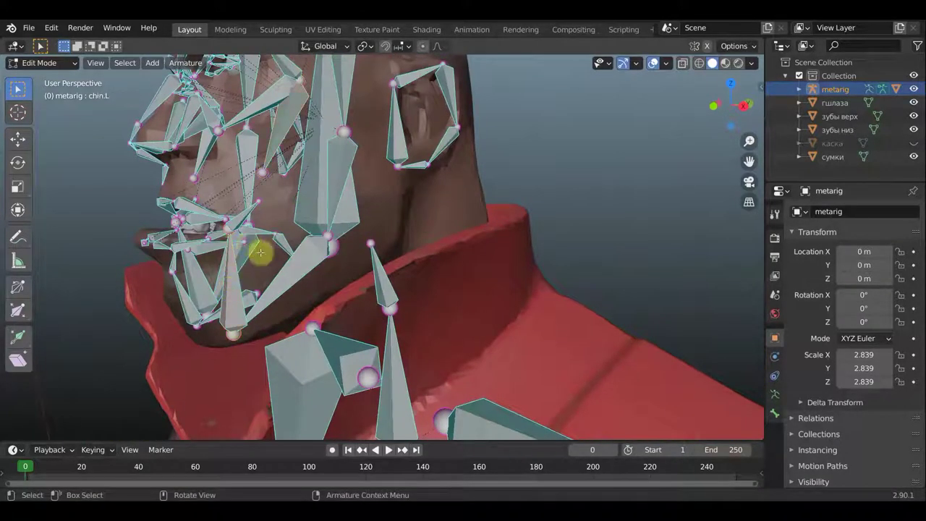
middle_drag(326, 239, 329, 201)
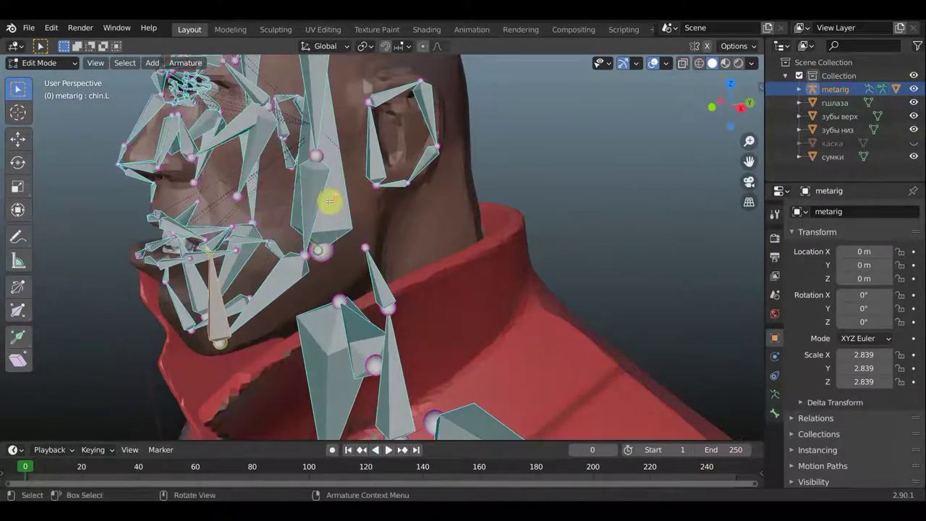
scroll(329, 201, down, 3)
scroll(353, 166, up, 2)
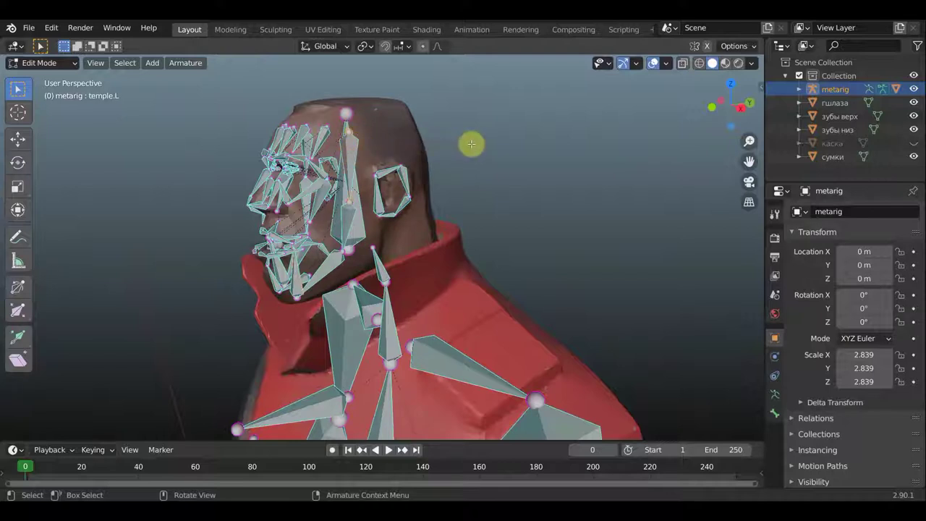
key(x)
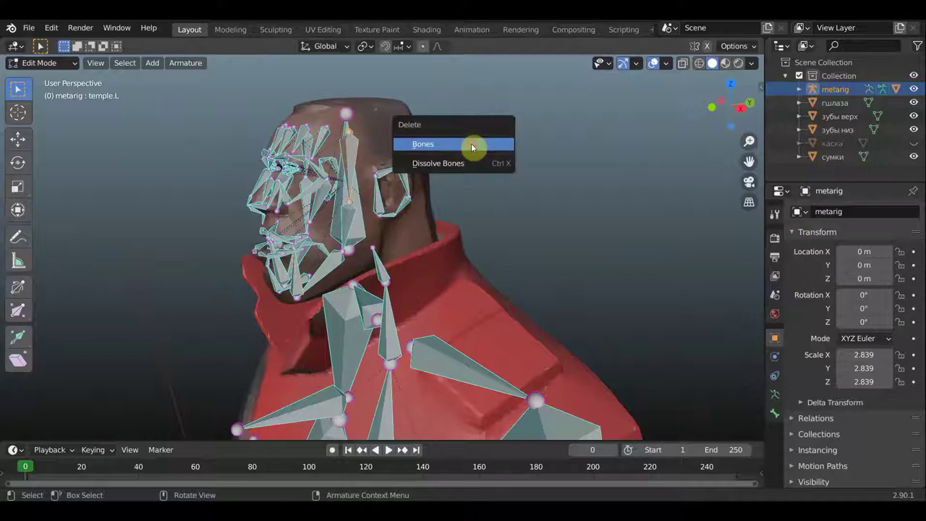
click(472, 146)
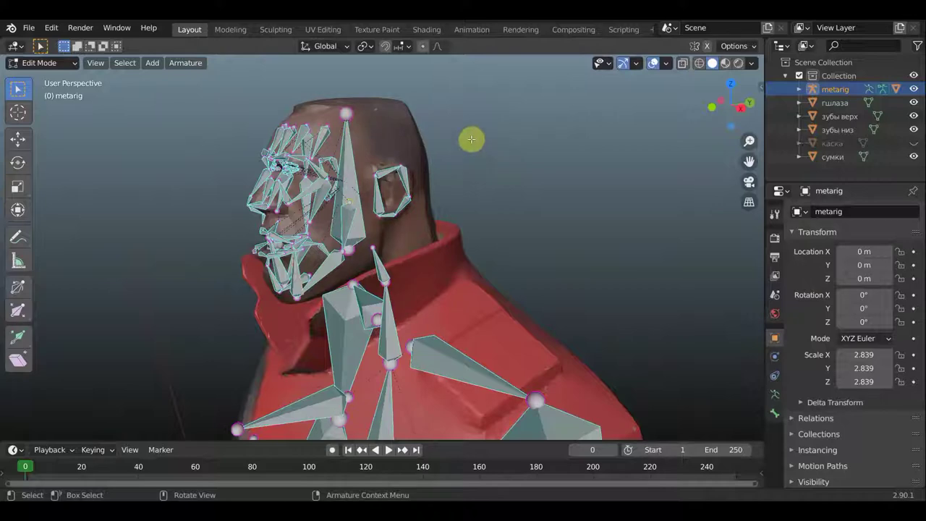
Parent the jaw.L bone to spine.006 with Keep Offset.
scroll(463, 141, up, 3)
middle_drag(459, 144, 429, 191)
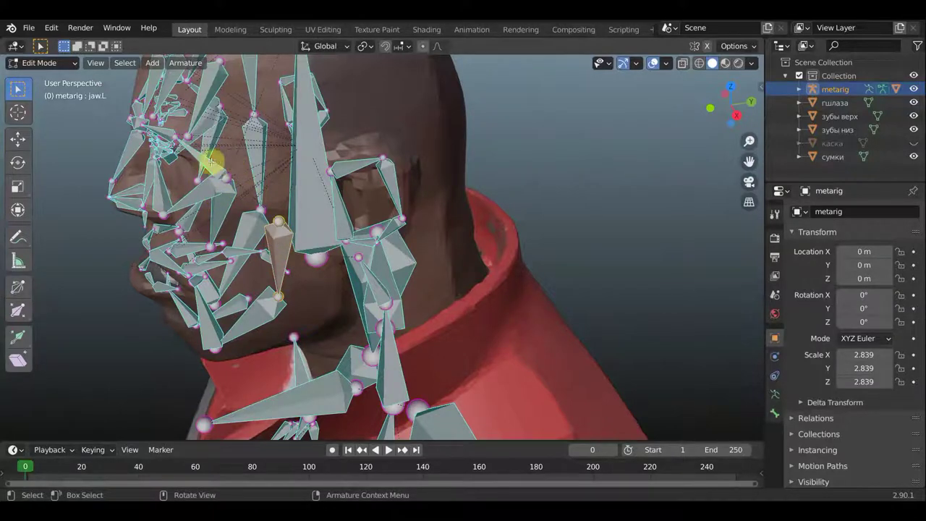
mouse_move(210, 163)
middle_down()
mouse_move(227, 175)
mouse_move(222, 166)
middle_up()
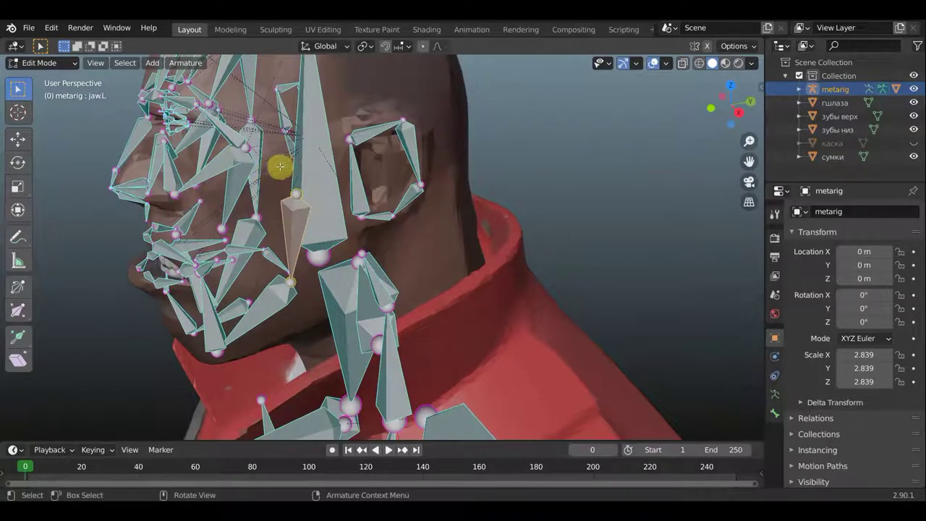
middle_drag(280, 166, 268, 162)
key(bracketleft)
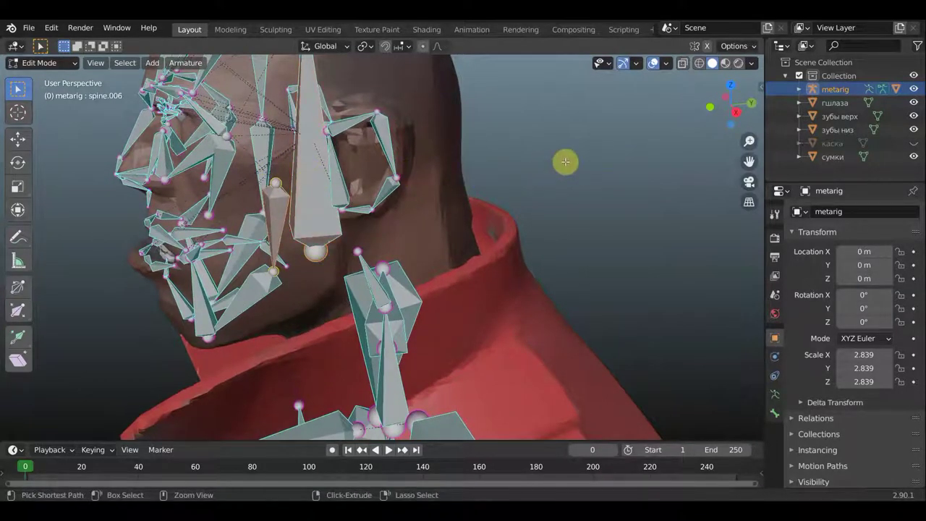
key(ctrl+p)
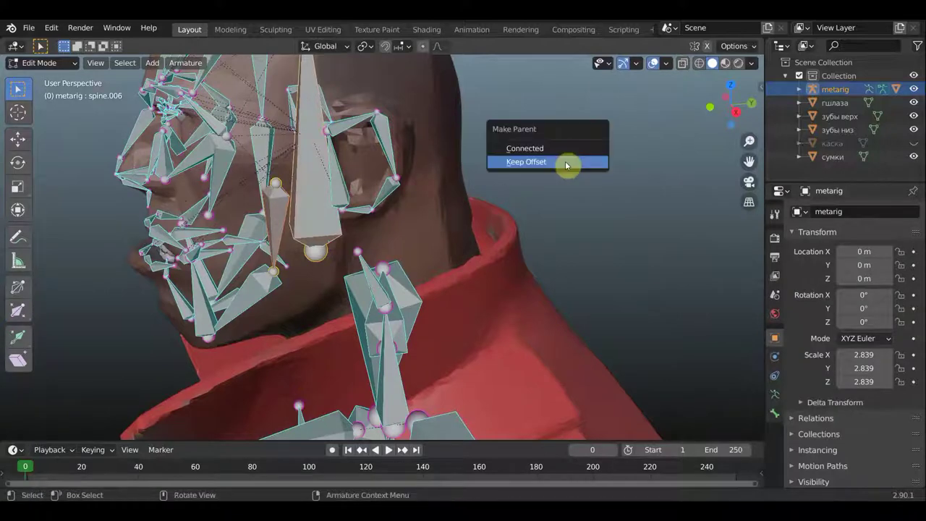
click(557, 167)
mouse_move(479, 182)
middle_down()
mouse_move(606, 169)
mouse_move(508, 169)
mouse_move(354, 140)
middle_up()
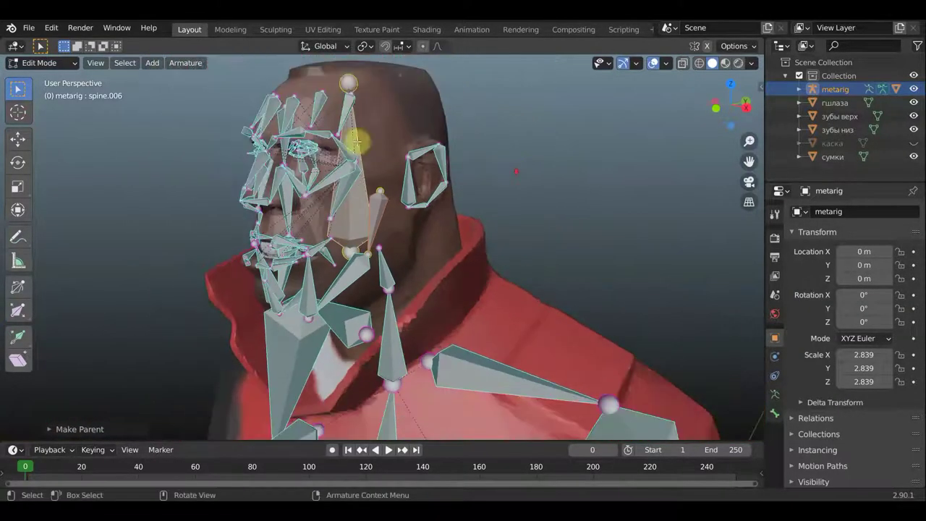
click(39, 63)
In Pose Mode, rotate the jaw.L.001 bone to test the jaw deformation.
click(42, 104)
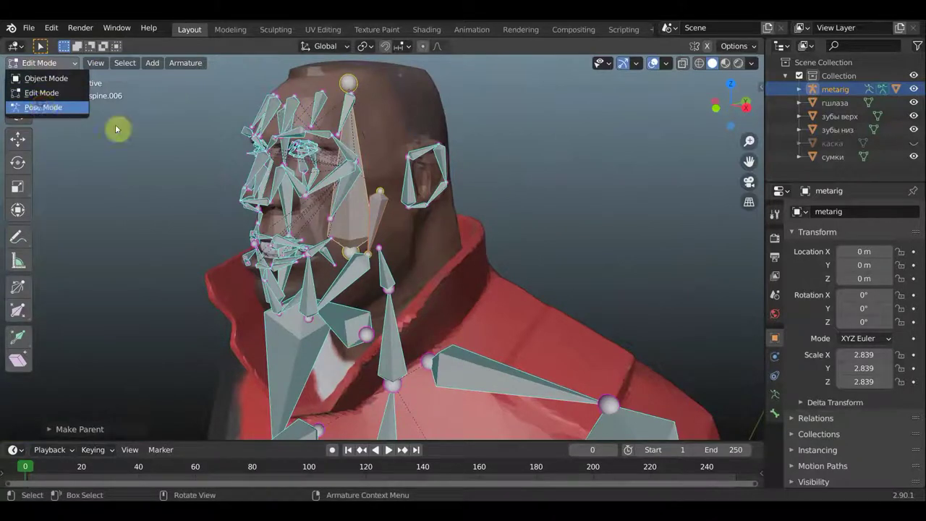
mouse_move(118, 128)
middle_down()
mouse_move(268, 194)
mouse_move(325, 243)
middle_up()
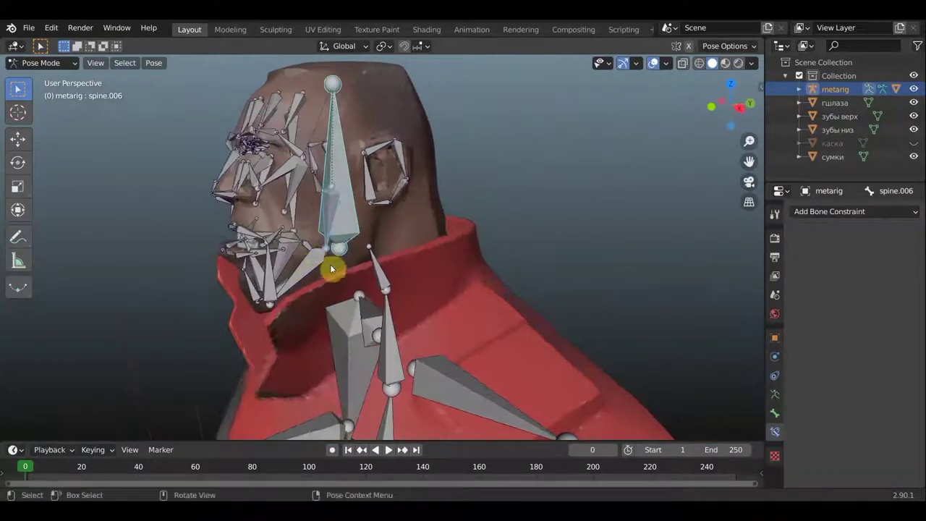
click(339, 255)
key(r)
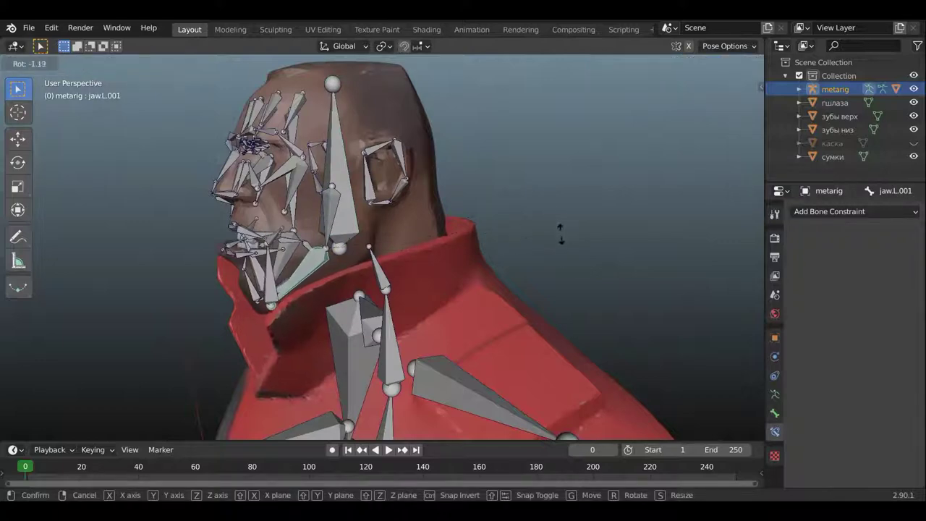
click(562, 240)
Orbit and zoom around the head to inspect how the jaw and neck deform.
scroll(296, 166, up, 2)
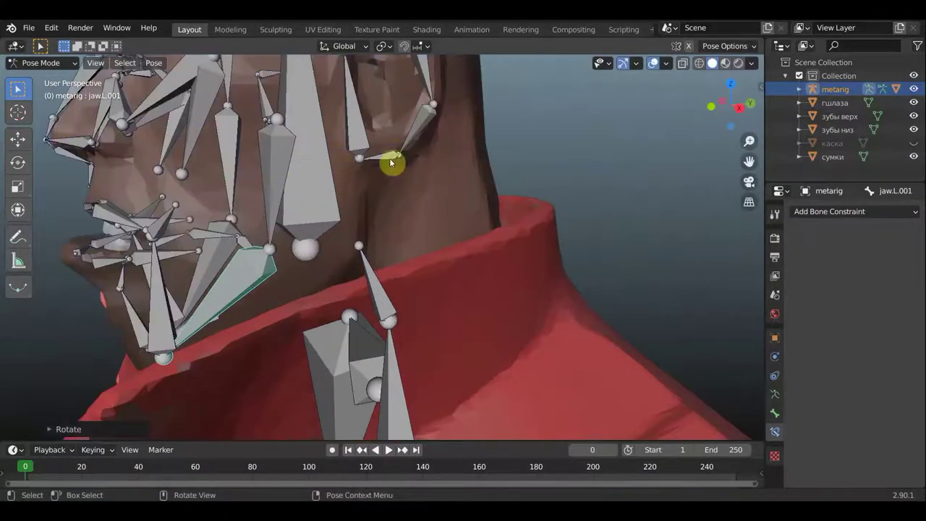
shift+middle_drag(477, 160, 527, 287)
scroll(230, 215, down, 2)
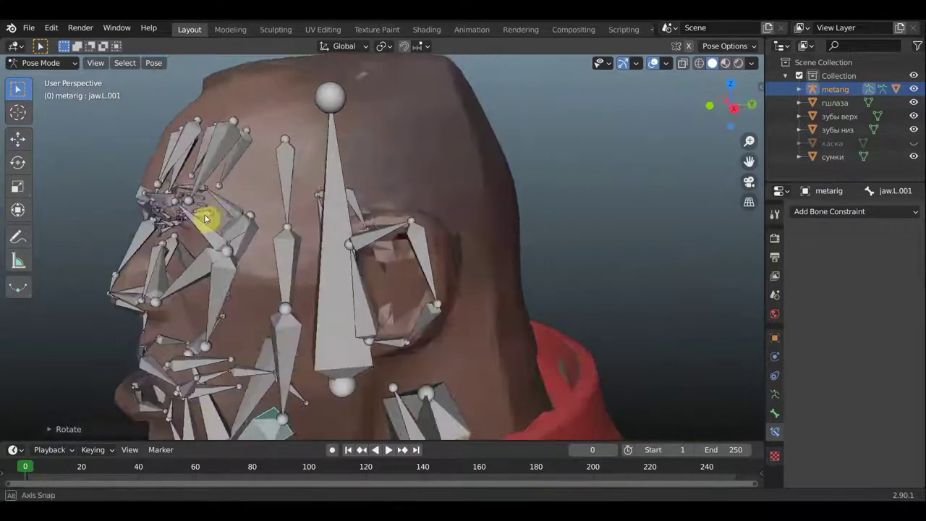
scroll(212, 213, down, 2)
scroll(209, 215, down, 2)
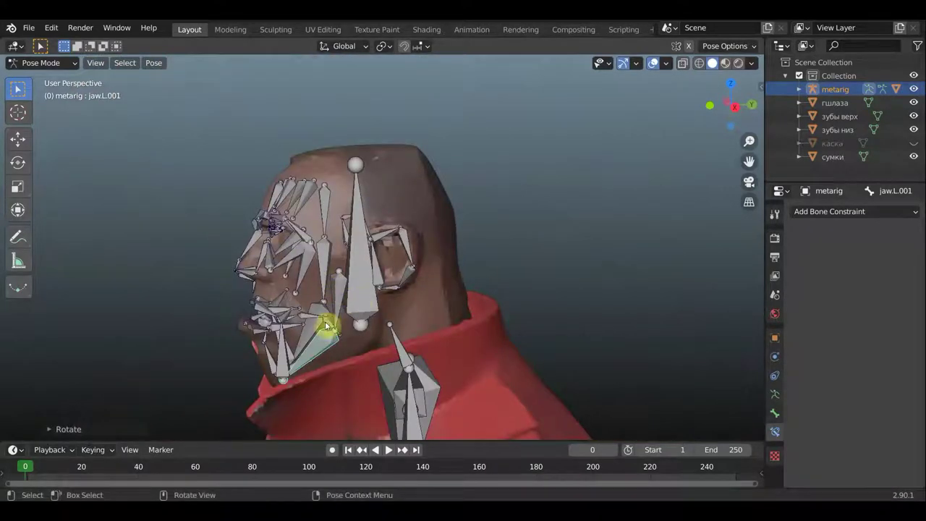
mouse_move(315, 267)
middle_down()
mouse_move(438, 252)
mouse_move(488, 227)
middle_up()
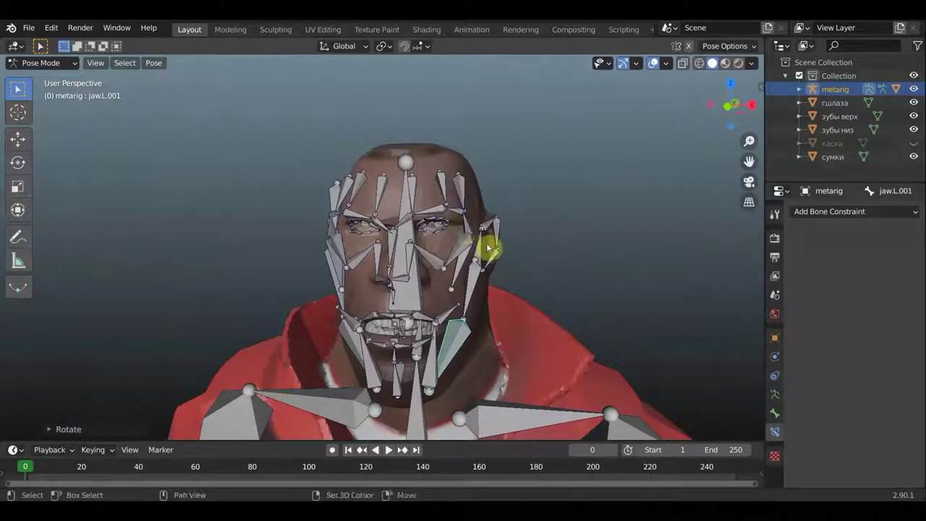
mouse_move(488, 227)
middle_down()
mouse_move(440, 207)
mouse_move(534, 217)
mouse_move(428, 244)
middle_up()
scroll(449, 208, up, 2)
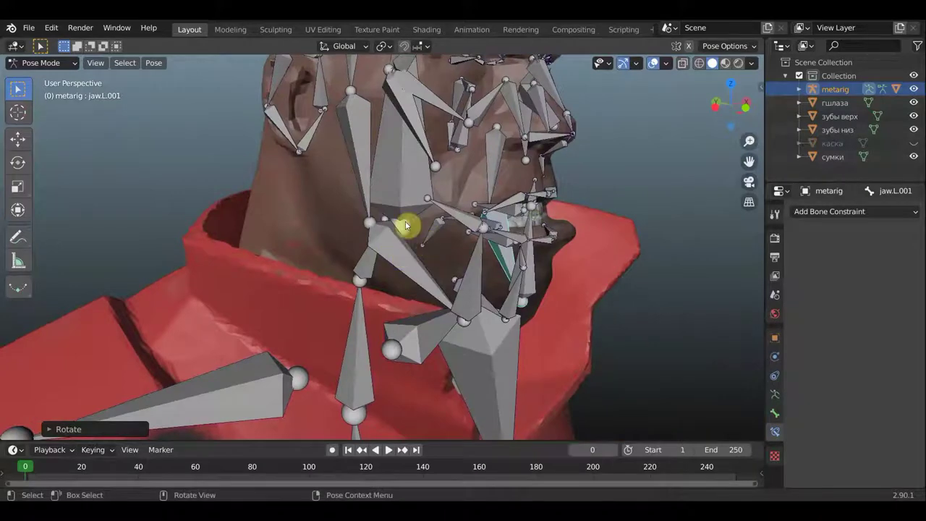
scroll(407, 224, down, 1)
click(40, 62)
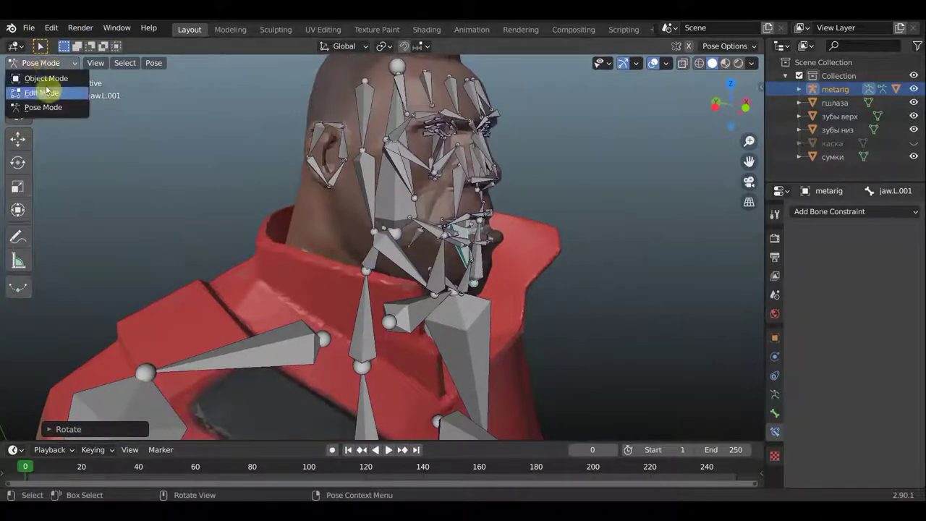
In armature Edit Mode, delete the temple.R bone.
click(41, 93)
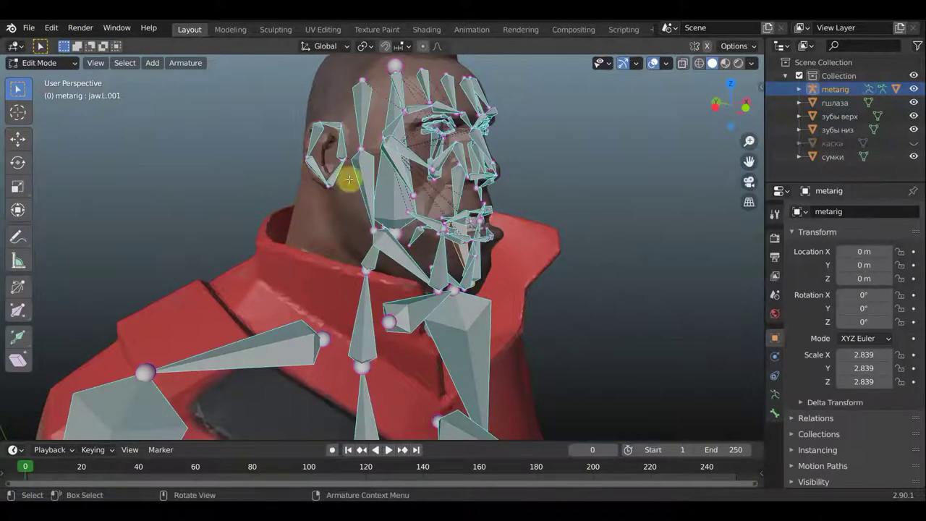
click(365, 111)
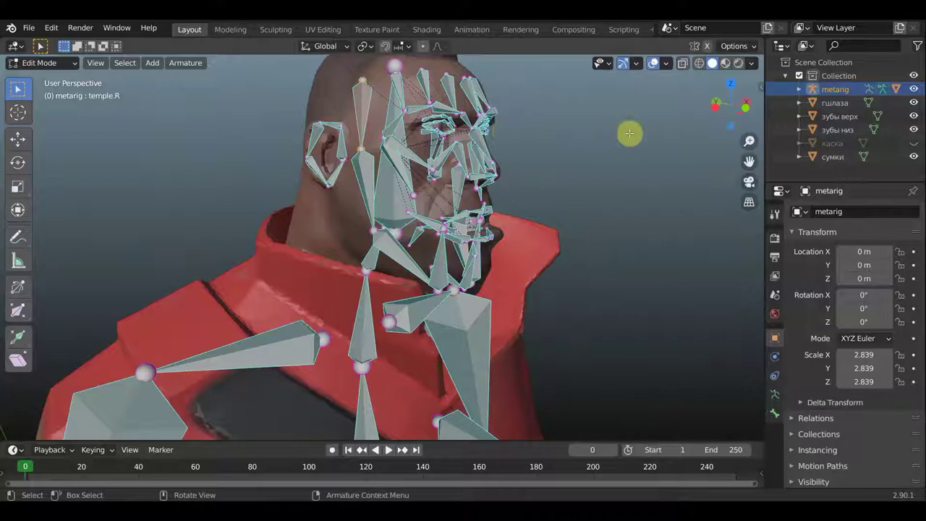
key(x)
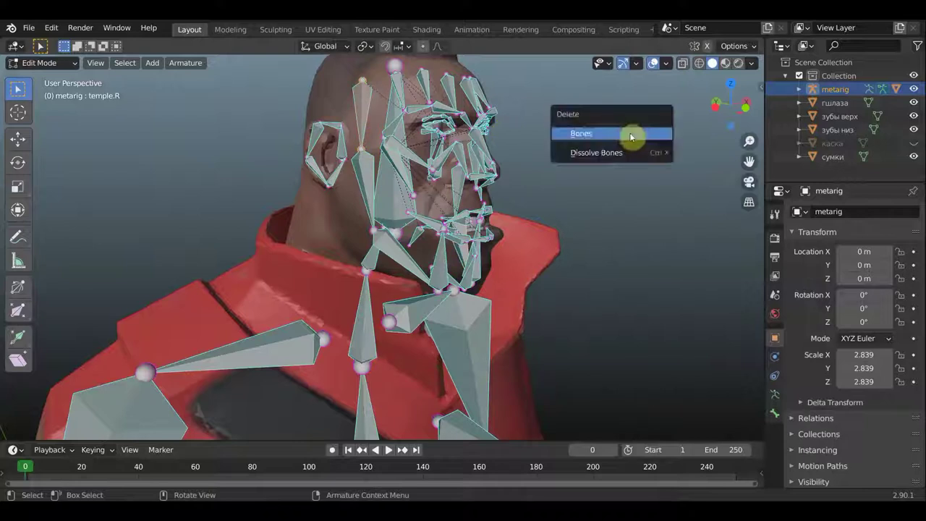
click(631, 134)
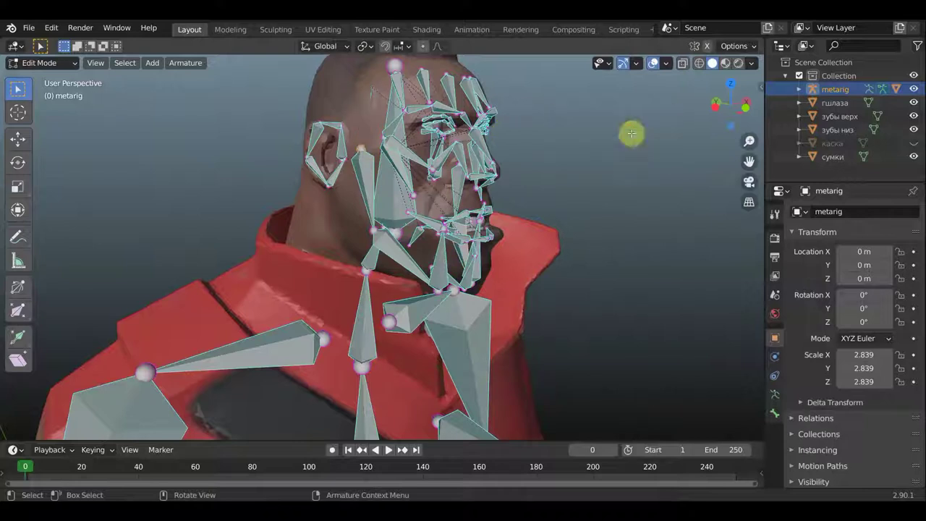
Move the jaw.R bone so it follows the right side of the soldier's jawline.
click(379, 176)
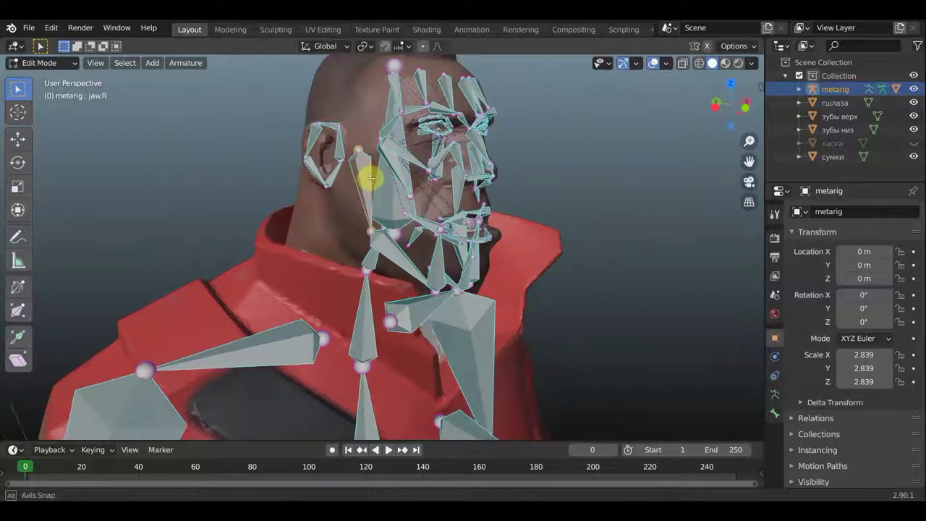
mouse_move(379, 175)
middle_down()
mouse_move(411, 192)
mouse_move(409, 169)
mouse_move(397, 186)
middle_up()
scroll(409, 170, up, 2)
scroll(424, 170, up, 2)
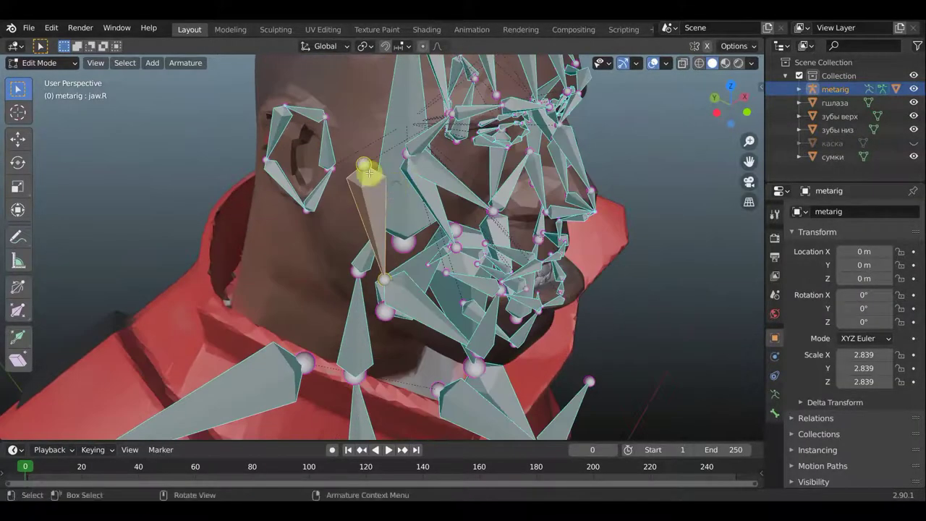
mouse_move(350, 63)
middle_down()
mouse_move(270, 57)
mouse_move(347, 429)
middle_up()
scroll(368, 188, down, 2)
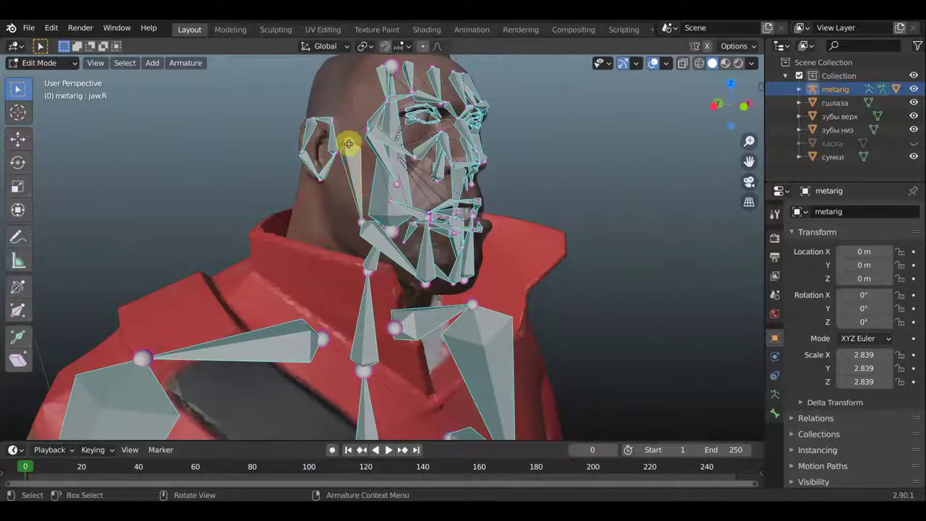
key(g)
click(349, 153)
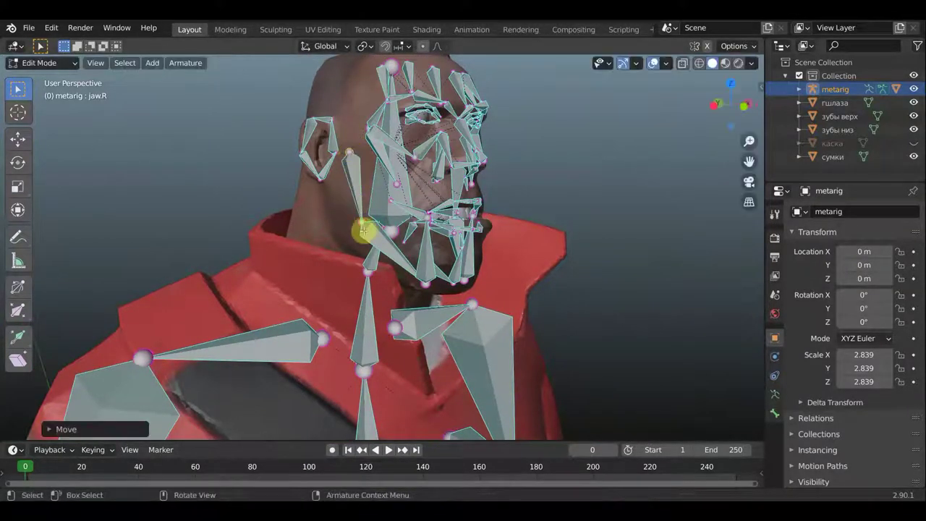
key(g)
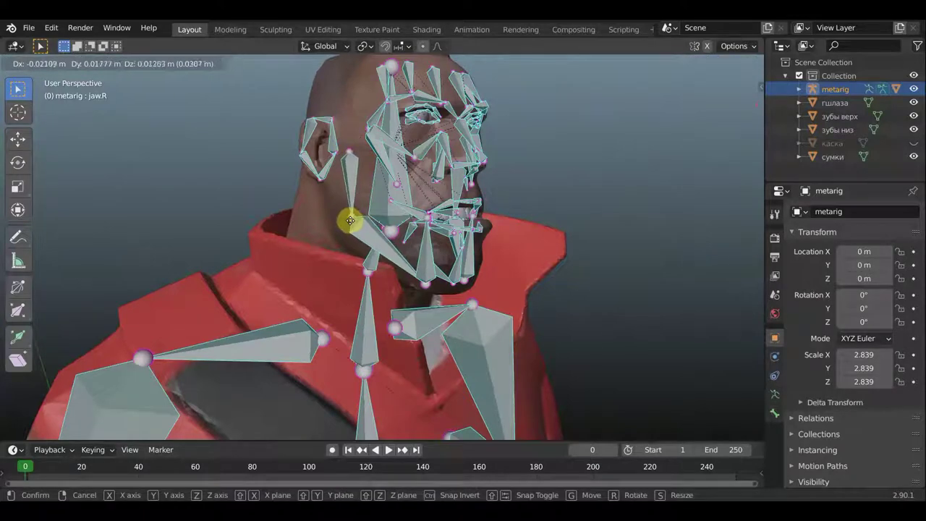
click(354, 222)
middle_drag(361, 227, 207, 229)
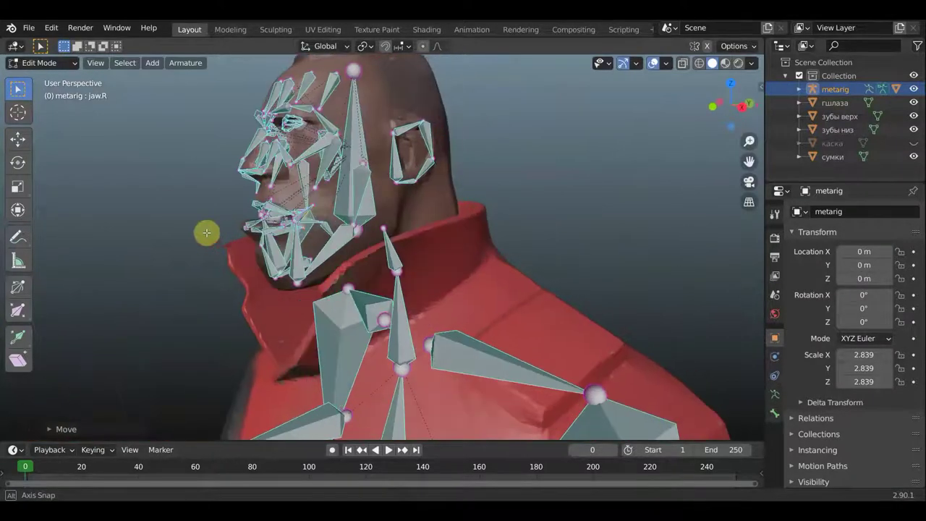
Reposition the jaw.L bone along the left jawline and orbit to check the fit.
key(g)
click(375, 219)
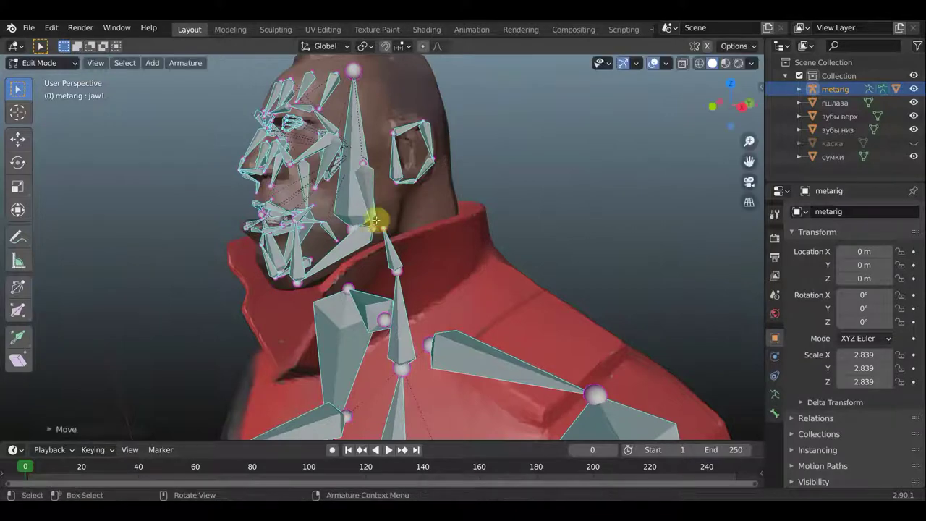
key(g)
click(371, 160)
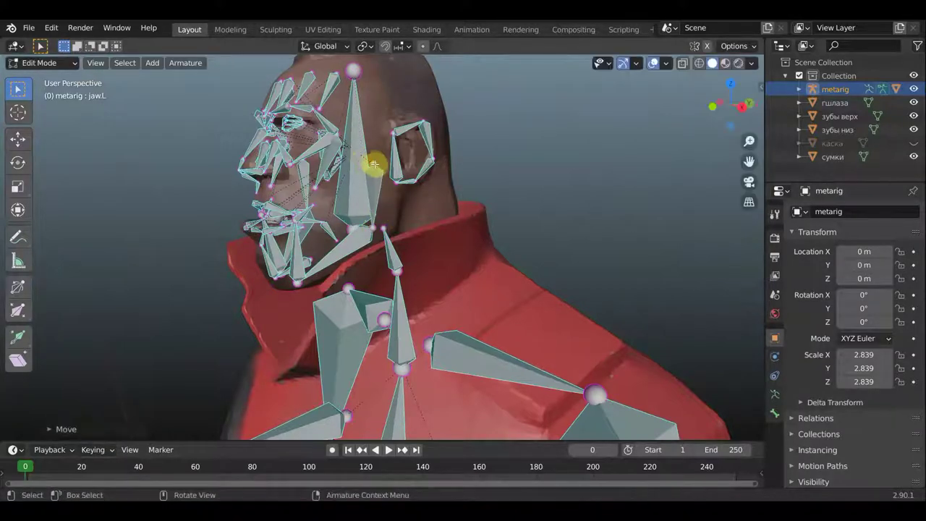
middle_drag(376, 167, 568, 180)
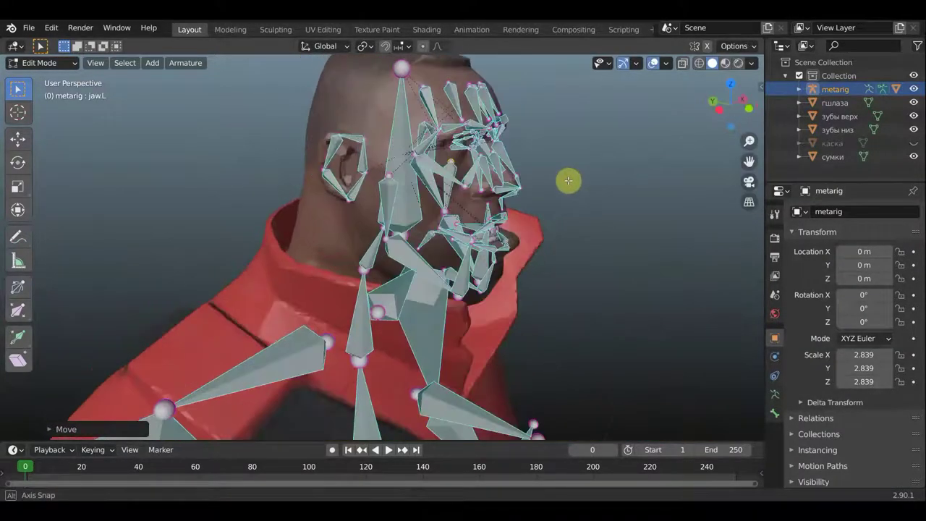
middle_drag(395, 145, 424, 149)
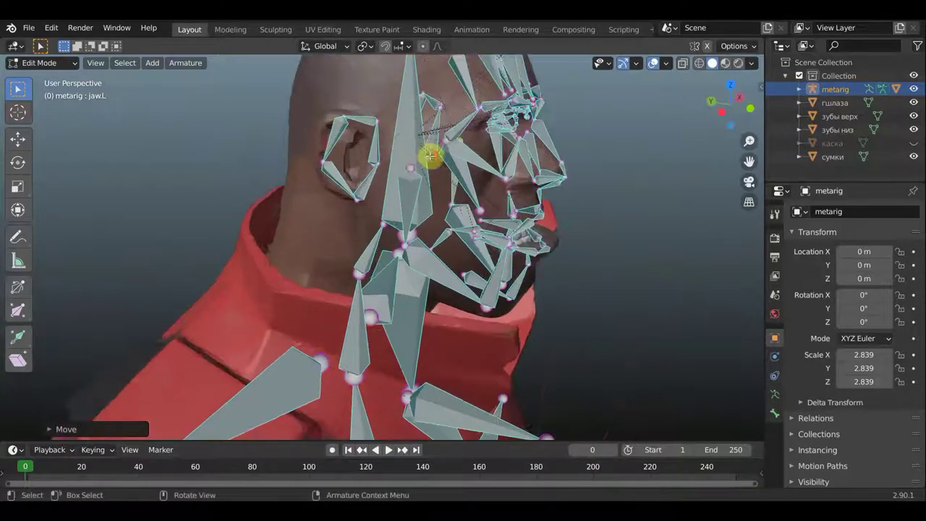
scroll(430, 153, up, 2)
scroll(434, 186, up, 2)
middle_drag(427, 252, 432, 270)
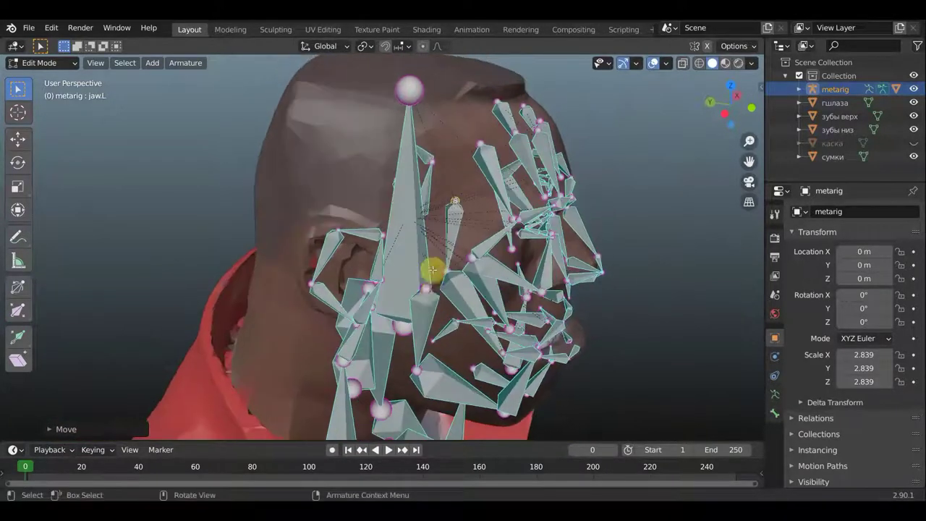
Parent the jaw bone to the head bone spine.006 with Keep Offset.
click(422, 316)
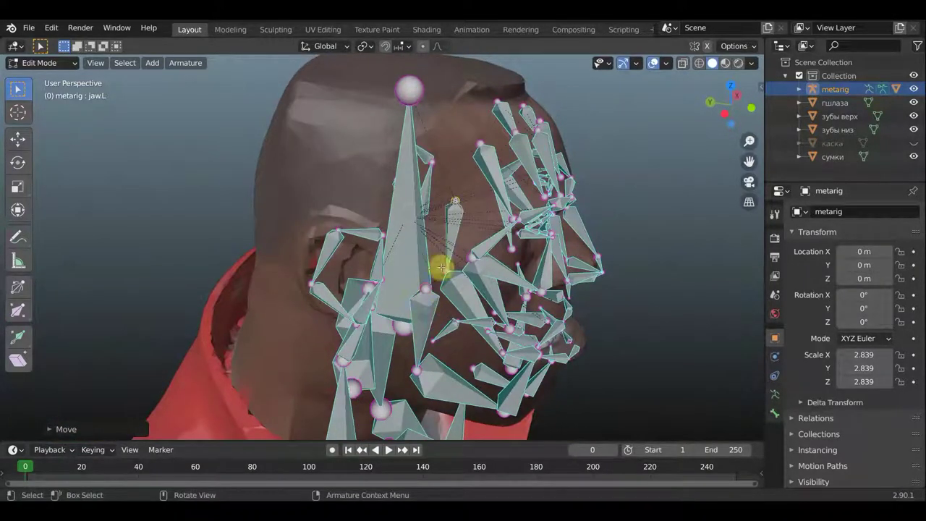
click(402, 202)
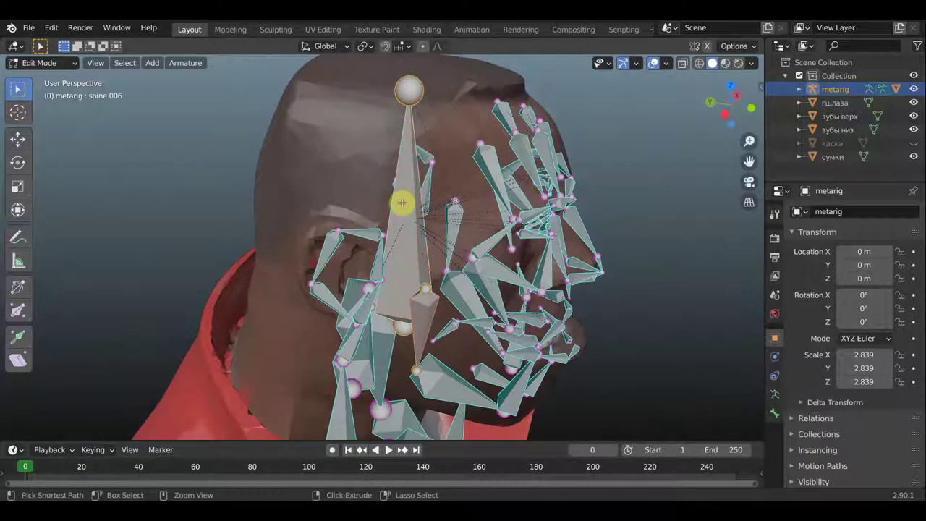
key(ctrl+p)
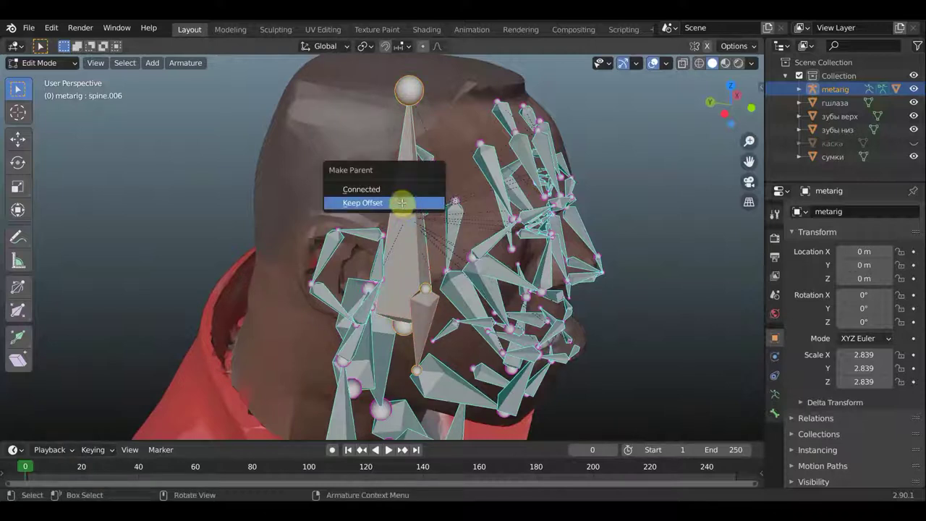
click(401, 203)
Parent brow.T.R and cheek.T.R to spine.006, keeping their offsets.
click(475, 268)
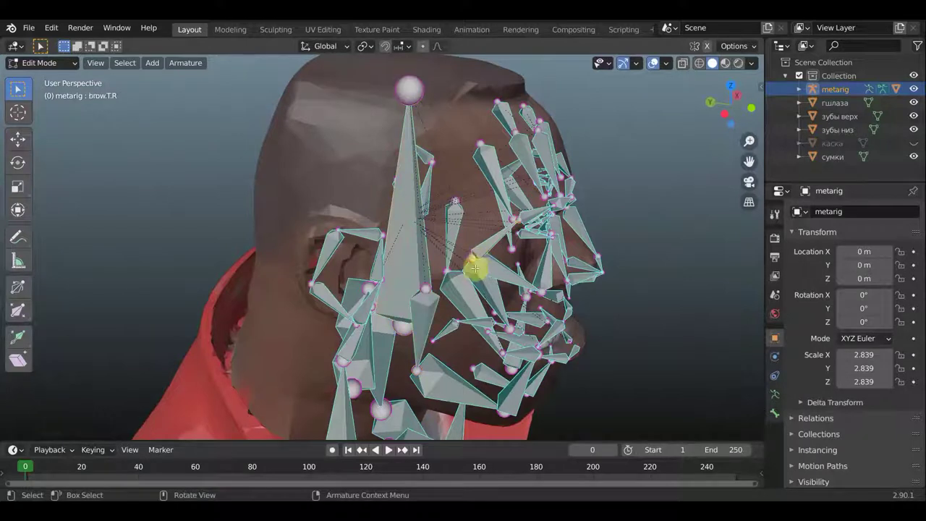
click(424, 202)
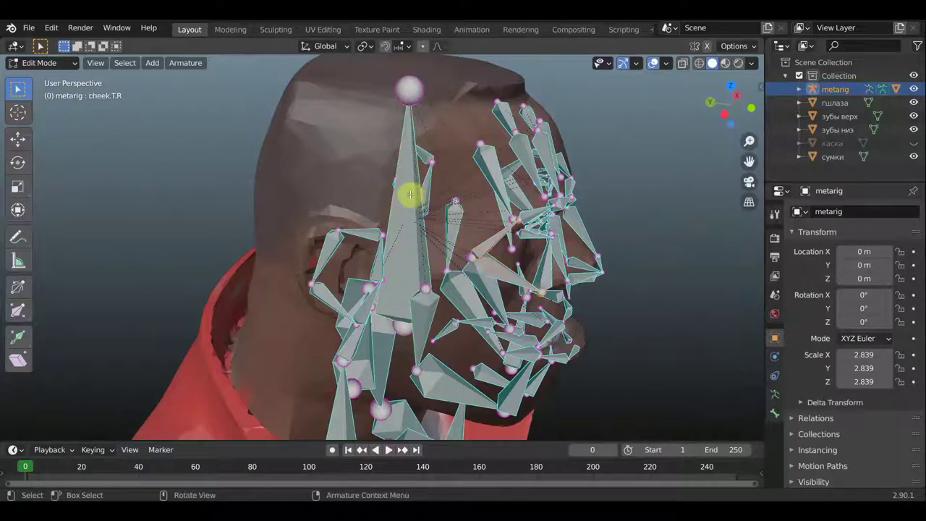
shift+click(461, 195)
key(ctrl+p)
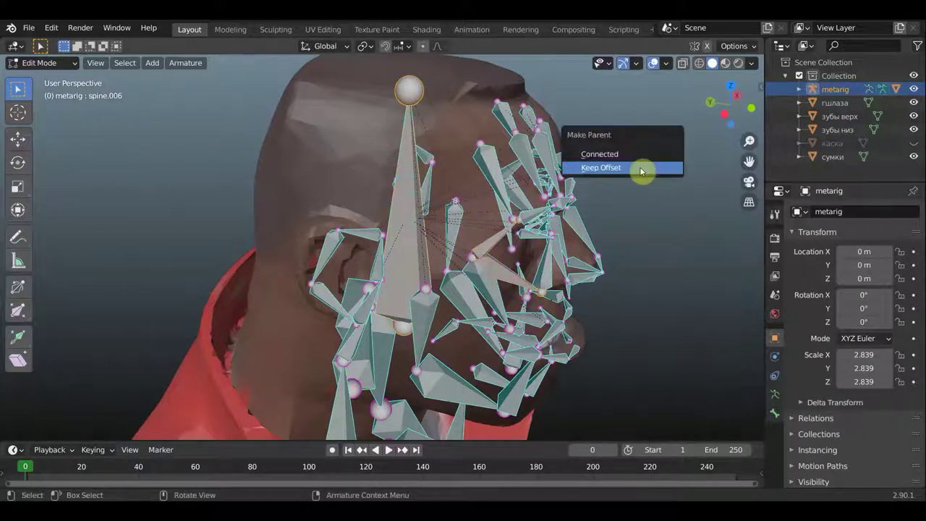
click(642, 169)
Leave Edit Mode for Object Mode and select the upper teeth mesh зубы верх.
mouse_move(622, 188)
middle_down()
mouse_move(560, 192)
mouse_move(477, 167)
mouse_move(366, 169)
mouse_move(516, 149)
mouse_move(504, 178)
mouse_move(523, 176)
mouse_move(513, 180)
middle_up()
scroll(395, 177, up, 4)
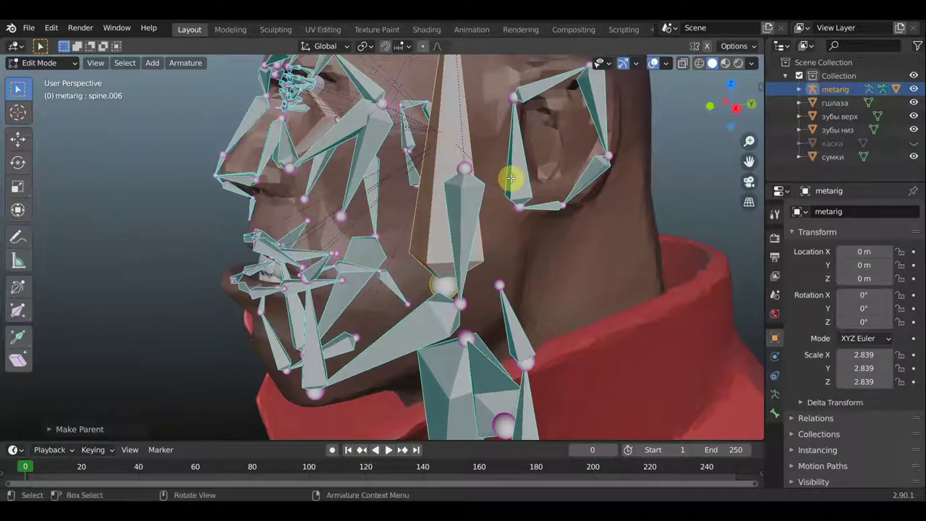
middle_drag(398, 265, 428, 268)
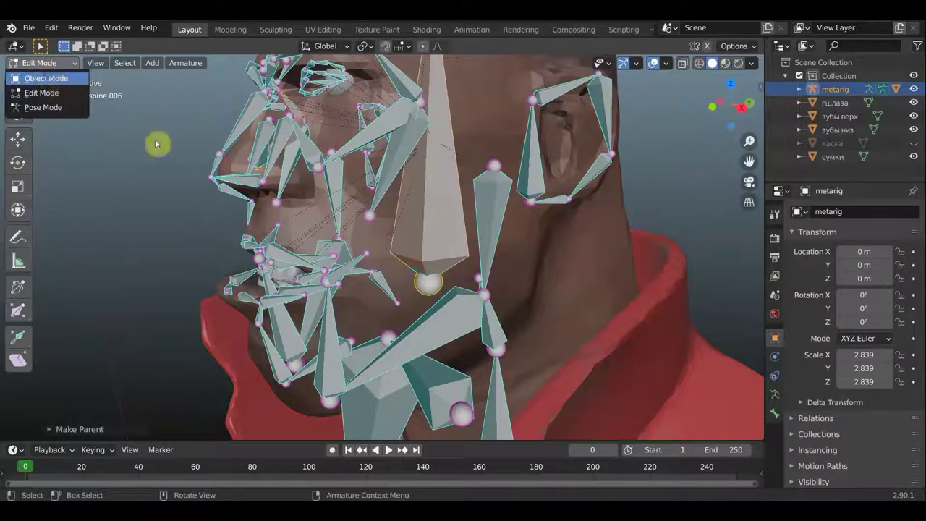
key(Tab)
mouse_move(269, 252)
middle_down()
mouse_move(294, 253)
mouse_move(263, 254)
middle_up()
click(273, 280)
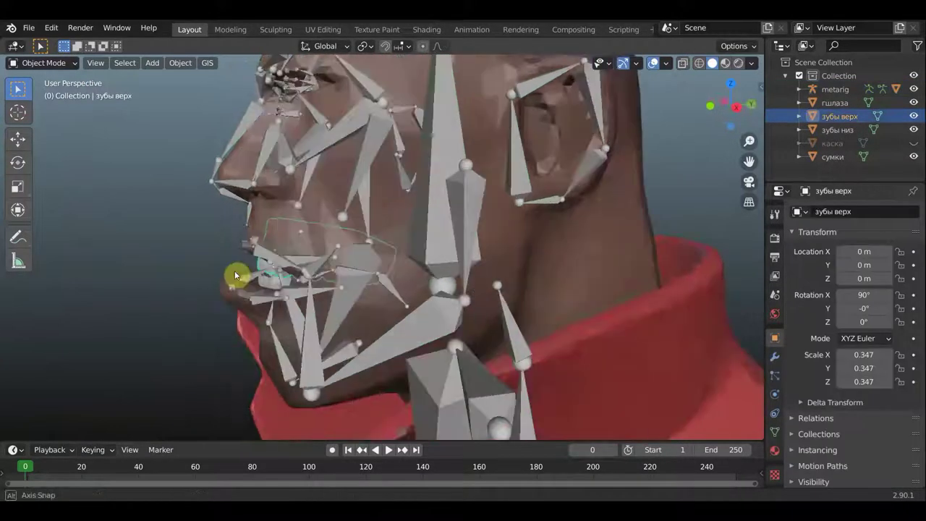
With the metarig in Pose Mode, parent зубы верх to the teeth.T bone using Bone parenting.
click(266, 255)
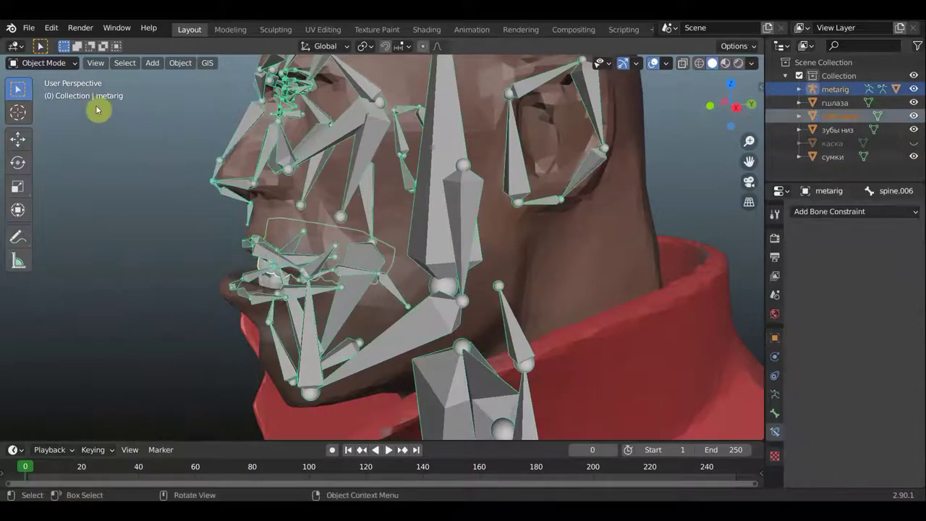
click(47, 66)
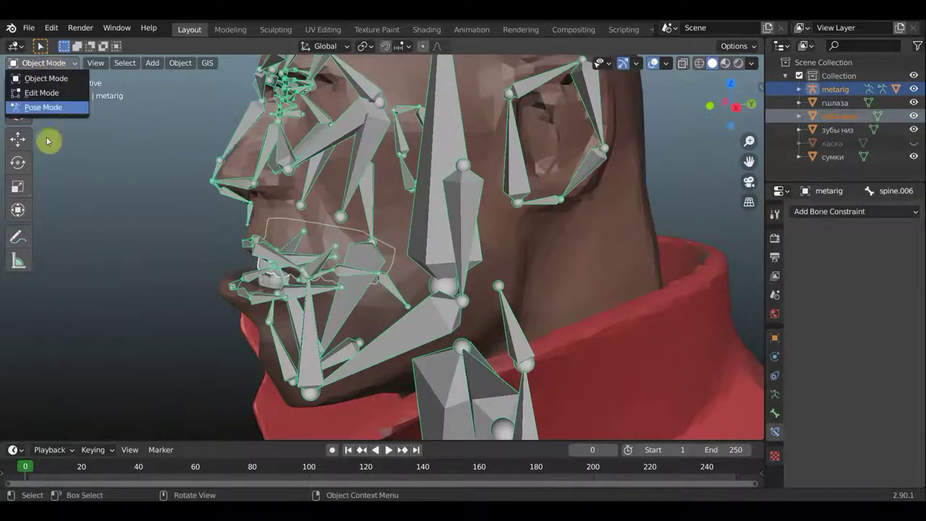
click(44, 107)
scroll(200, 232, up, 3)
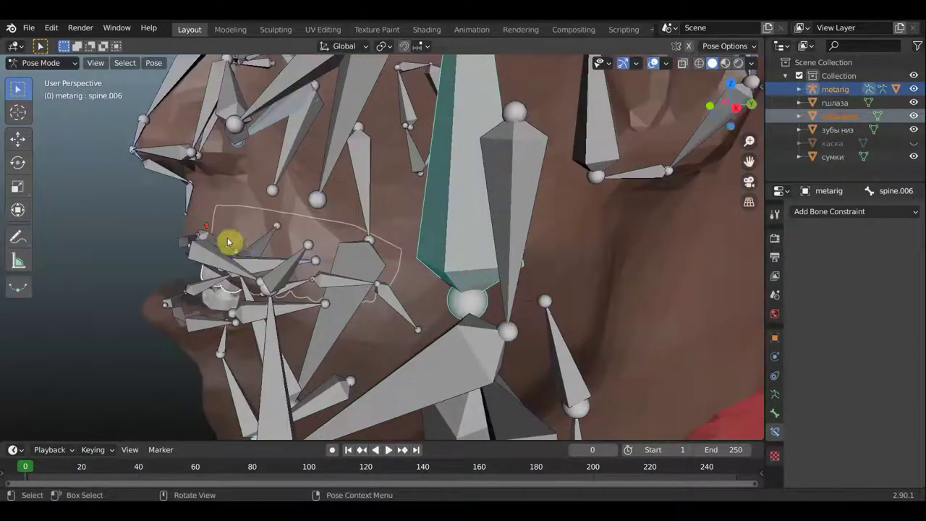
middle_drag(196, 238, 243, 250)
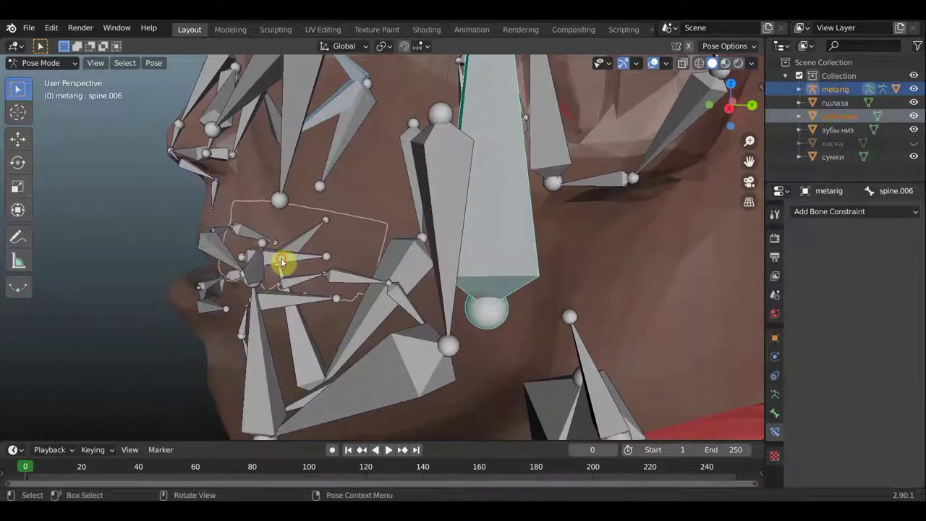
click(282, 259)
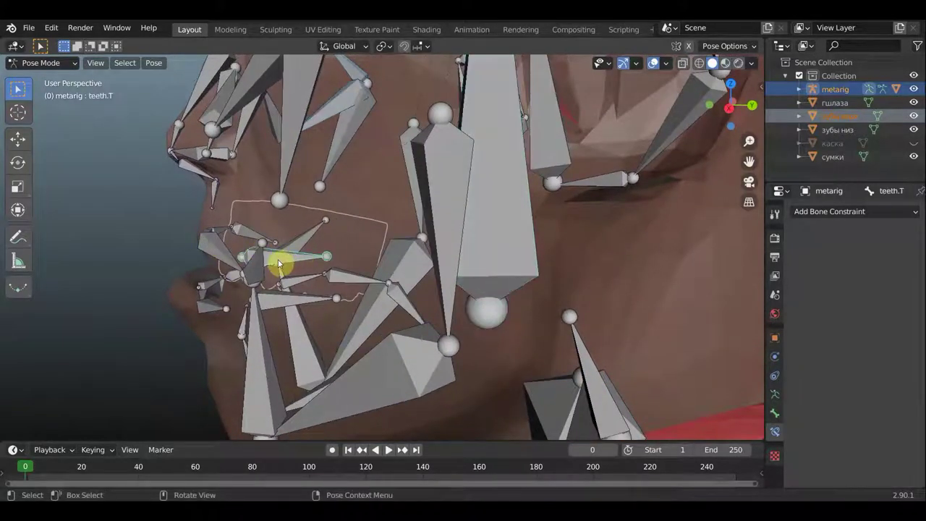
key(ctrl+p)
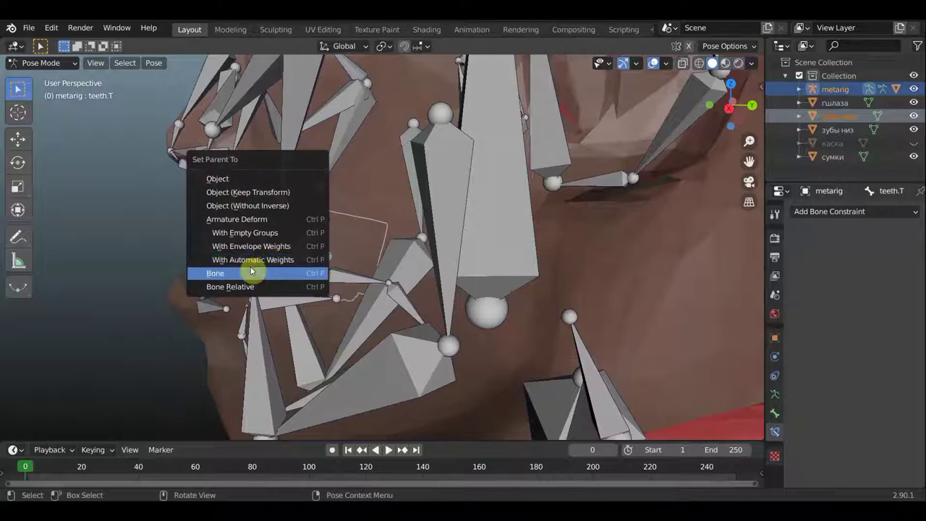
click(251, 272)
scroll(251, 273, down, 3)
mouse_move(265, 265)
middle_down()
mouse_move(303, 263)
mouse_move(289, 260)
middle_up()
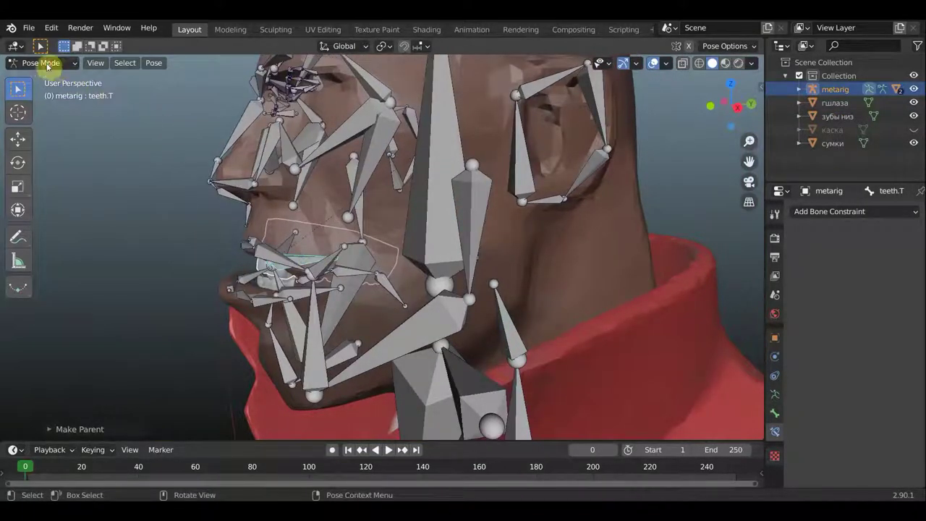
click(41, 63)
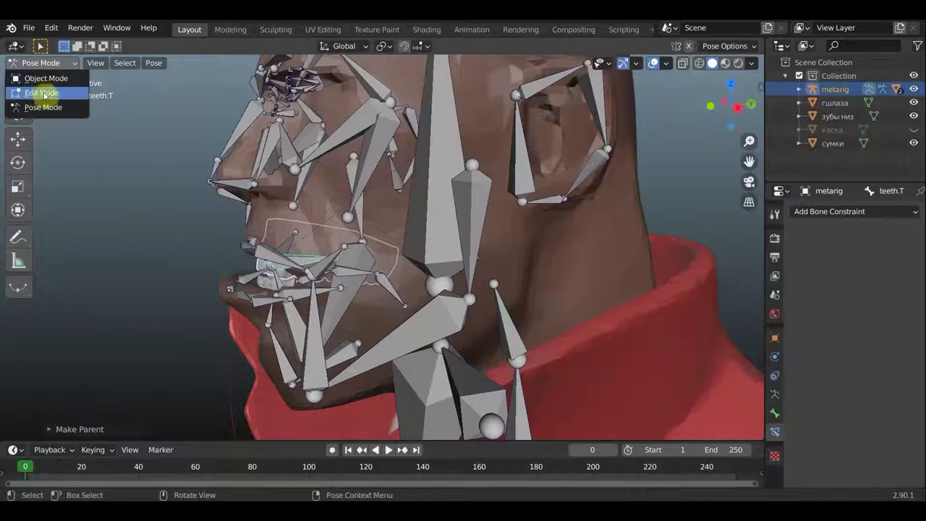
Select the lower teeth mesh зубы низ plus the metarig and enter Pose Mode.
click(45, 78)
middle_drag(352, 290, 309, 311)
click(292, 291)
click(247, 233)
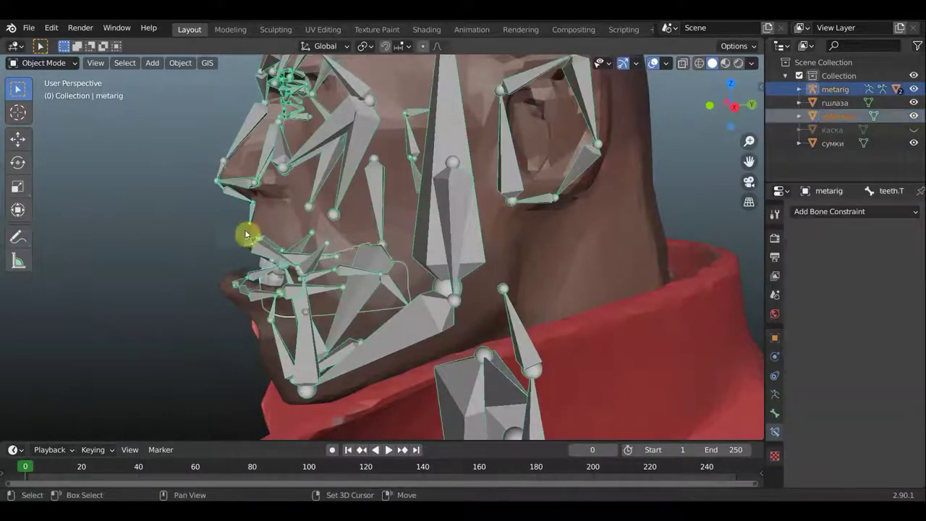
click(44, 63)
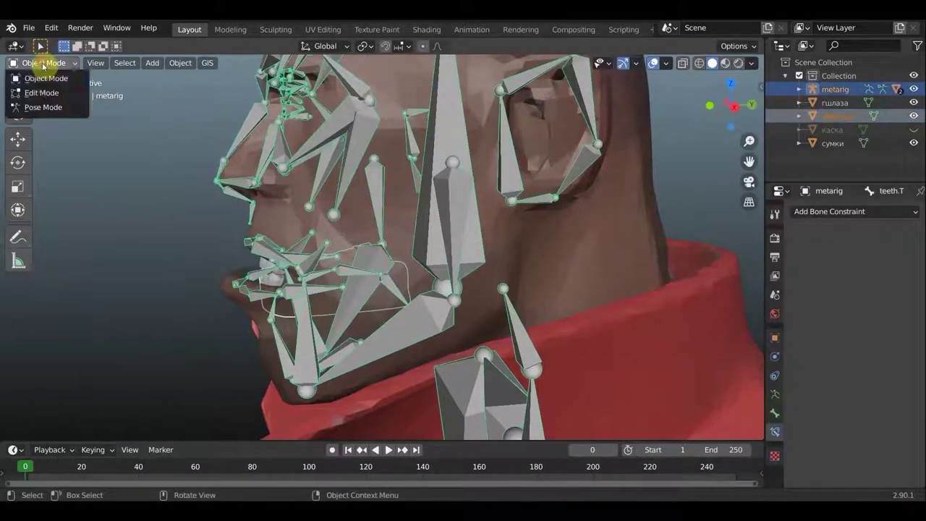
click(37, 107)
Parent зубы низ to the teeth.B bone with Bone parenting and view the whole face.
middle_drag(153, 166, 276, 248)
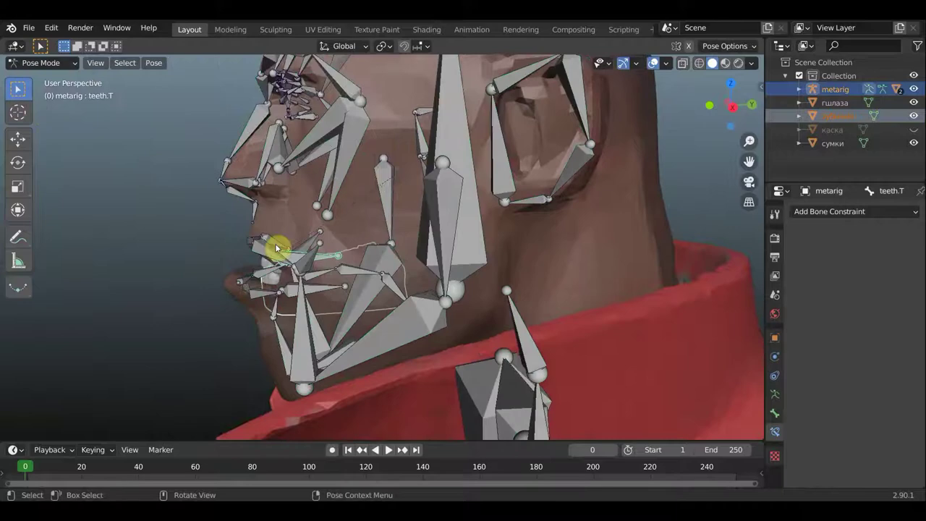
click(323, 293)
scroll(320, 291, up, 1)
scroll(318, 291, up, 1)
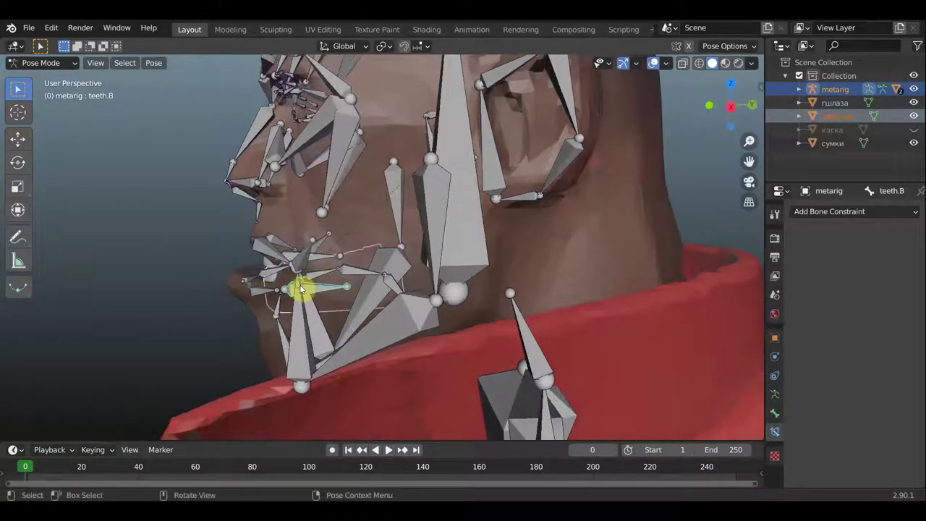
scroll(314, 292, up, 2)
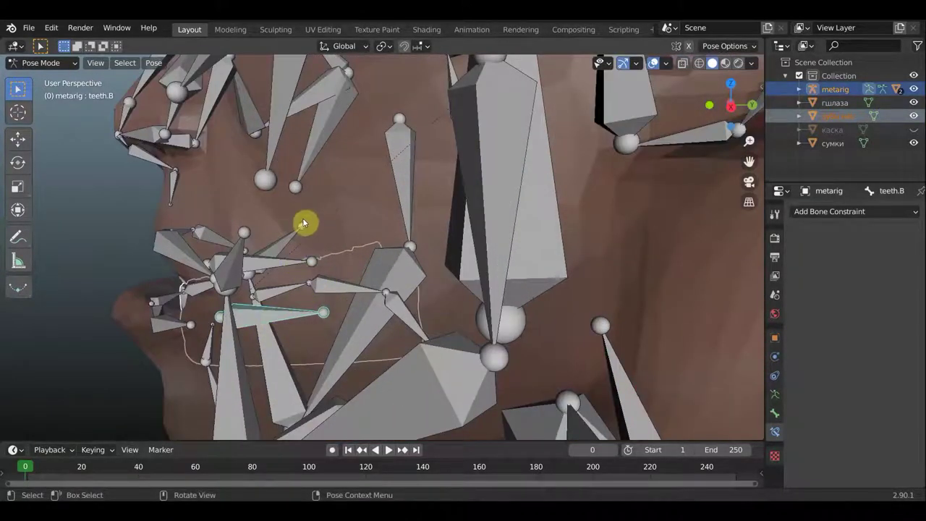
key(ctrl+p)
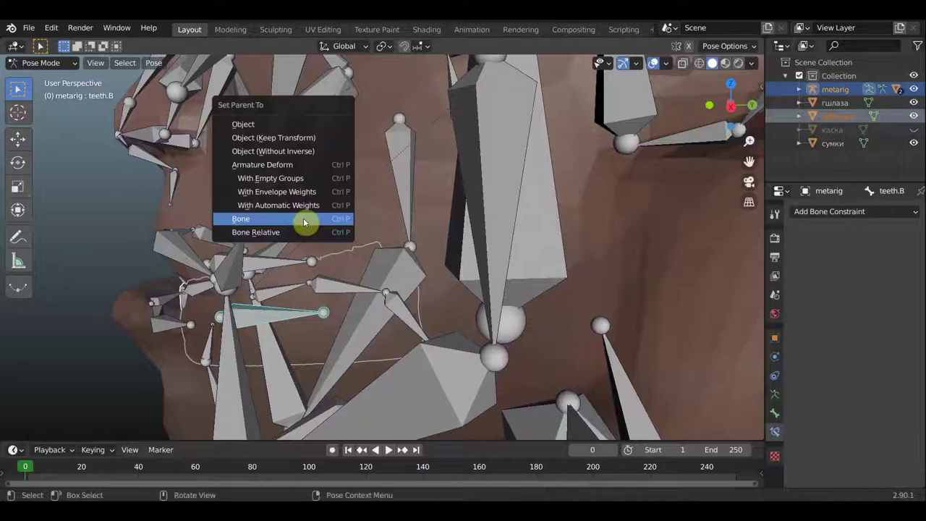
click(304, 223)
scroll(306, 221, down, 3)
mouse_move(306, 222)
middle_down()
mouse_move(368, 231)
mouse_move(408, 216)
mouse_move(441, 306)
mouse_move(496, 302)
middle_up()
scroll(506, 275, up, 4)
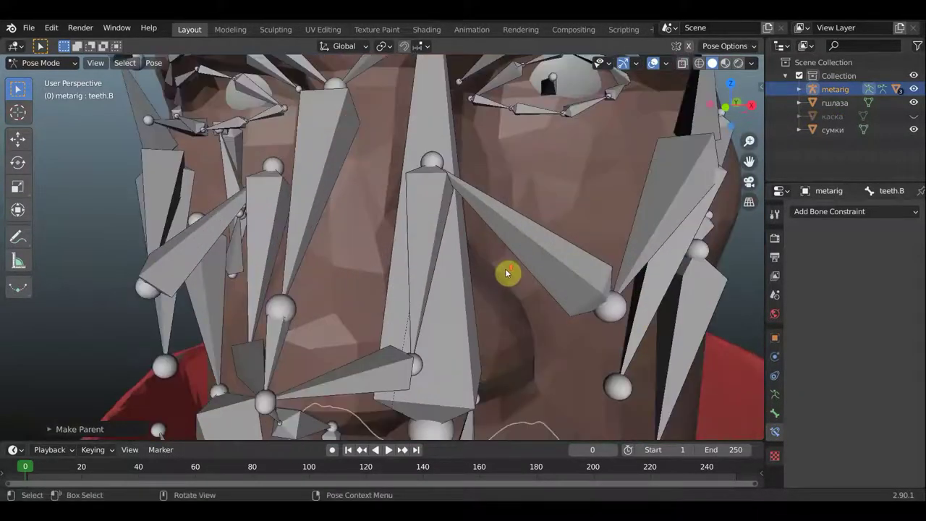
scroll(507, 273, down, 2)
Back in Object Mode, duplicate the eye mesh гшлаза in place.
click(33, 62)
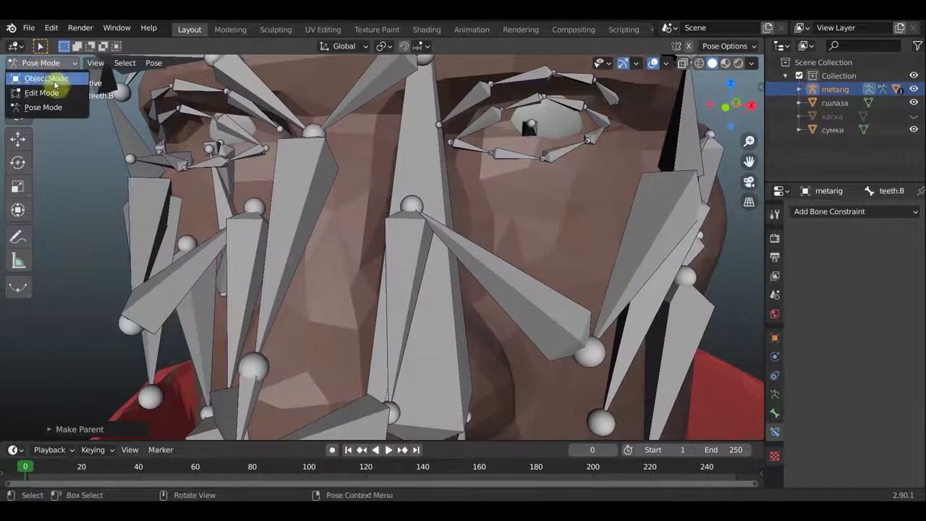
click(54, 82)
scroll(358, 140, down, 3)
scroll(388, 176, up, 1)
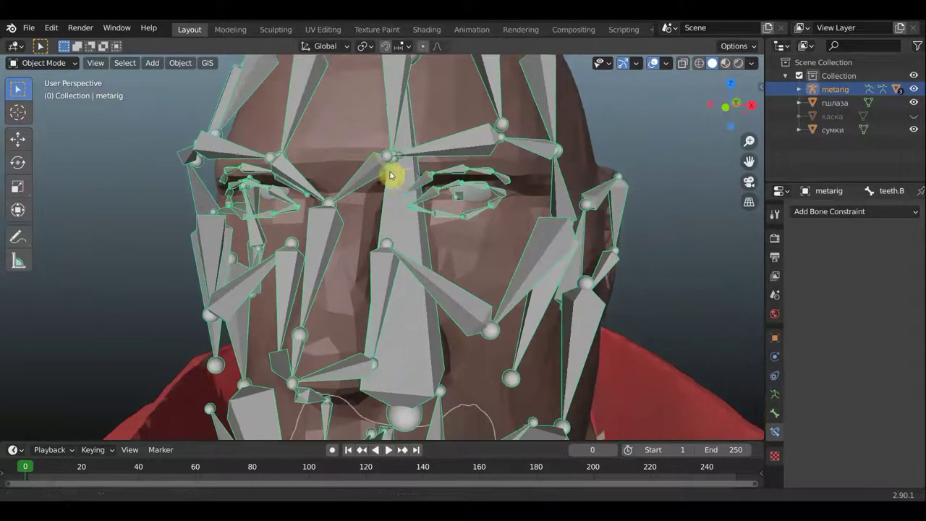
click(472, 196)
middle_drag(384, 190, 429, 199)
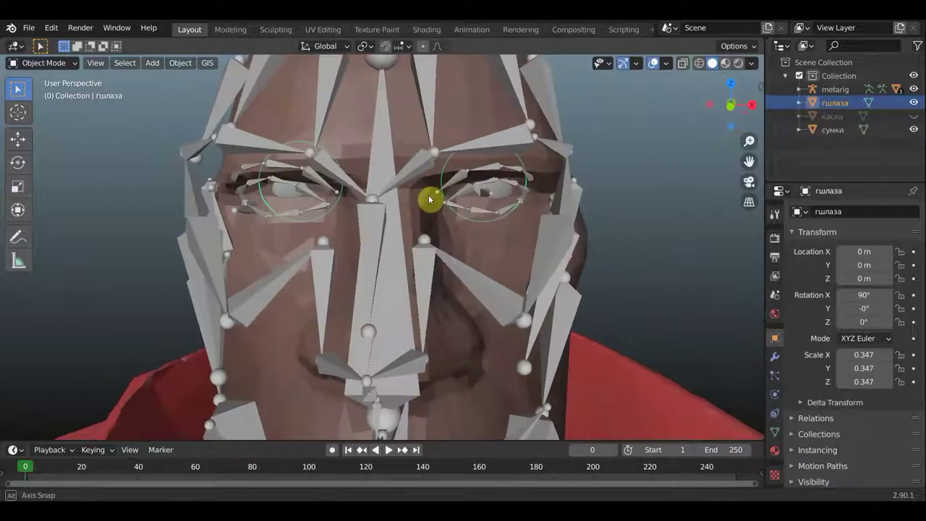
scroll(418, 199, down, 1)
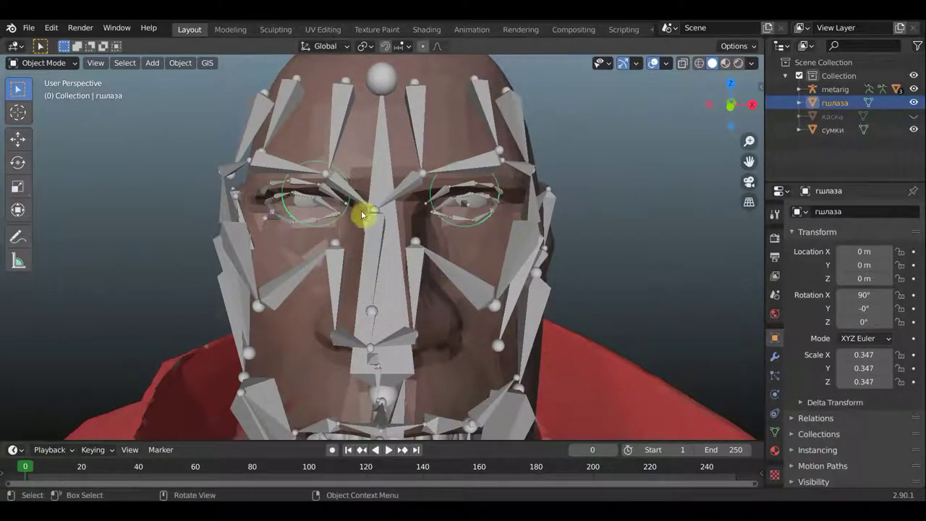
key(shift+d)
right_click(707, 225)
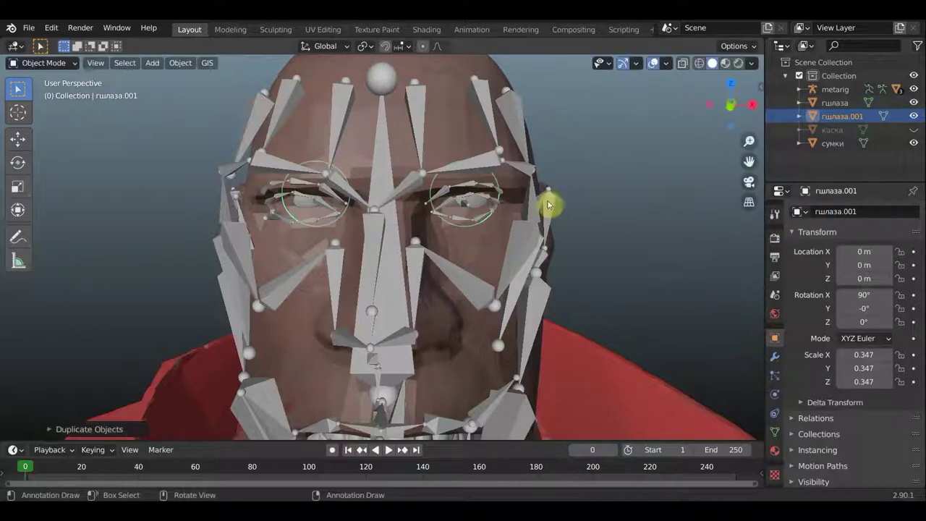
In wireframe Edit Mode, delete the right-hand eyeball's vertices from the duplicate гшлаза.001.
click(43, 63)
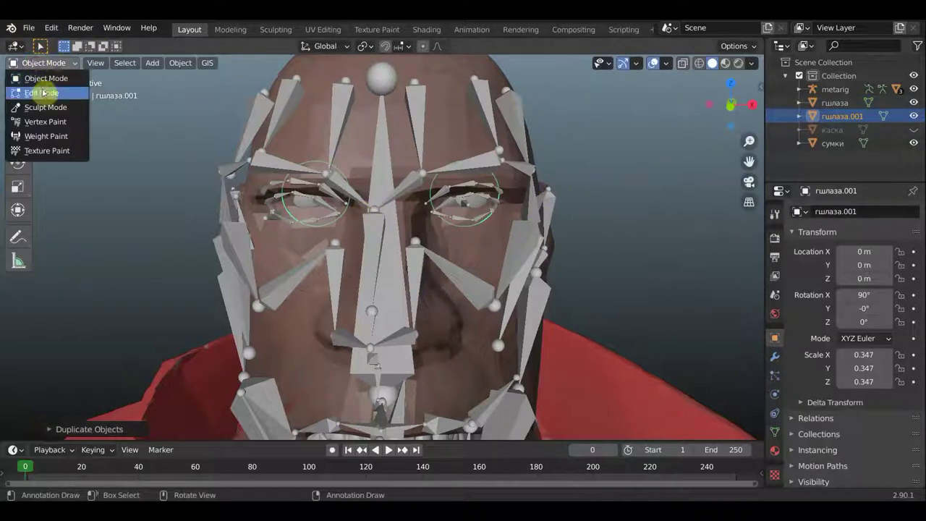
click(45, 91)
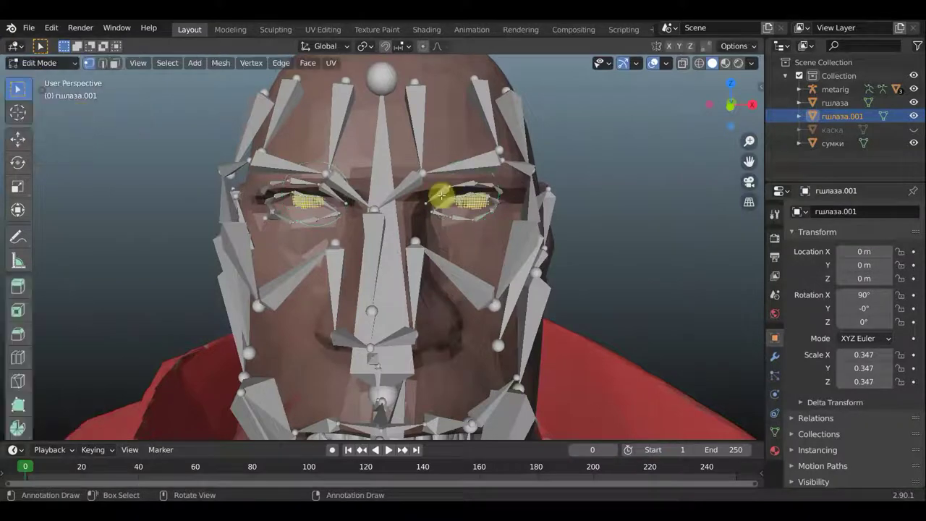
click(699, 64)
drag(638, 297, 402, 116)
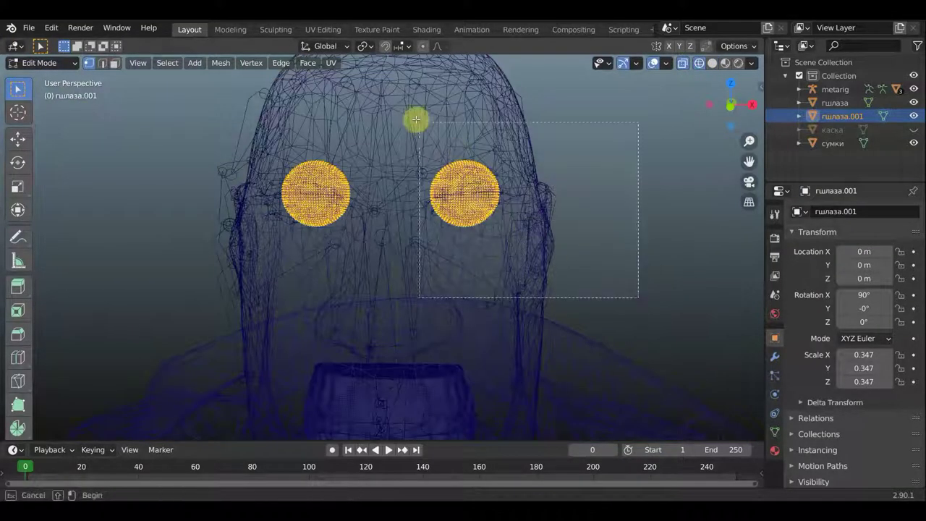
key(x)
click(518, 141)
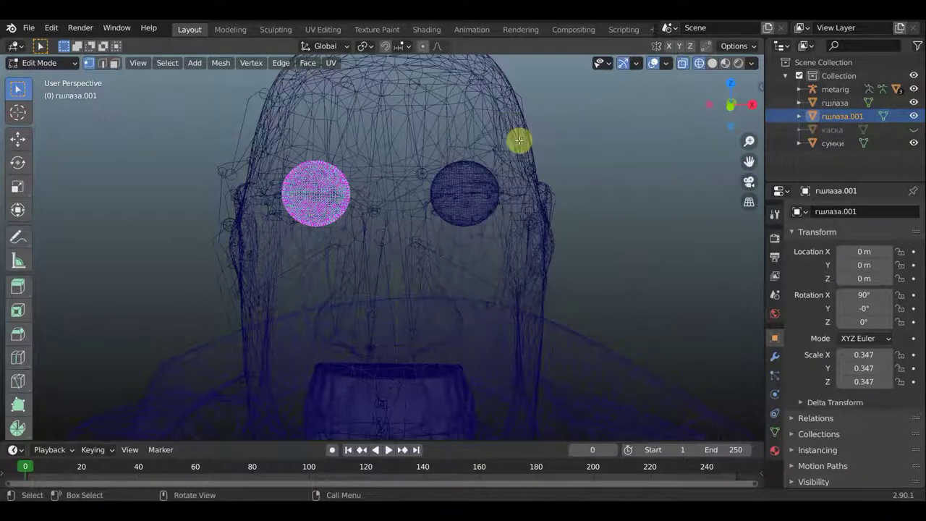
Delete the left-hand eyeball from the original гшлаза, then return to Object Mode with solid shading.
click(834, 103)
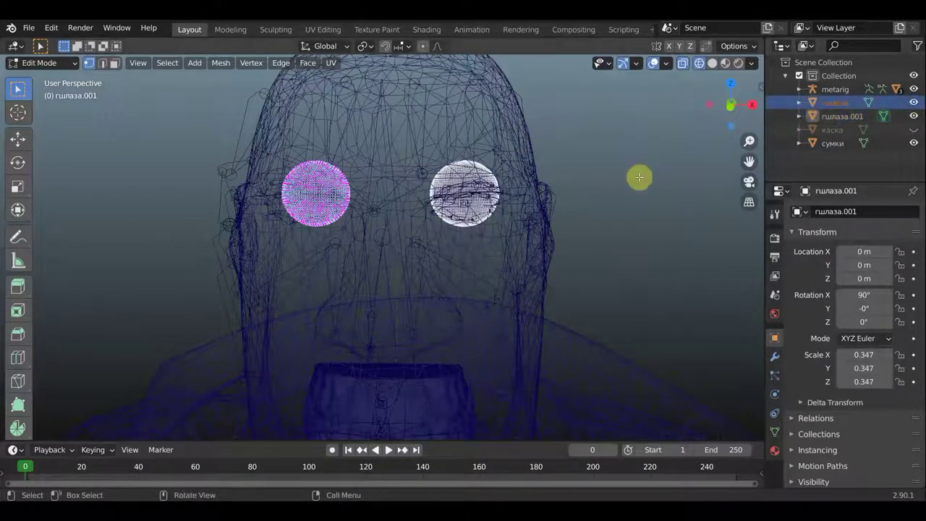
drag(203, 102, 364, 306)
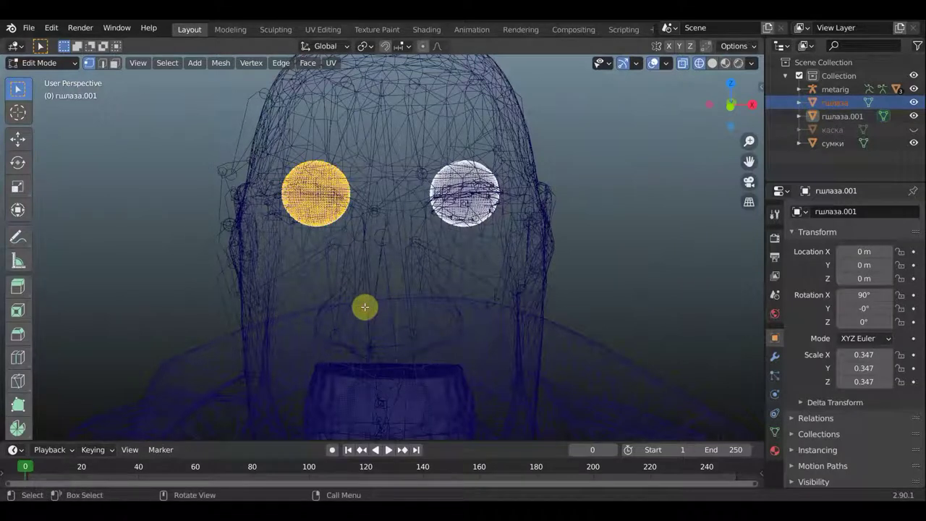
key(x)
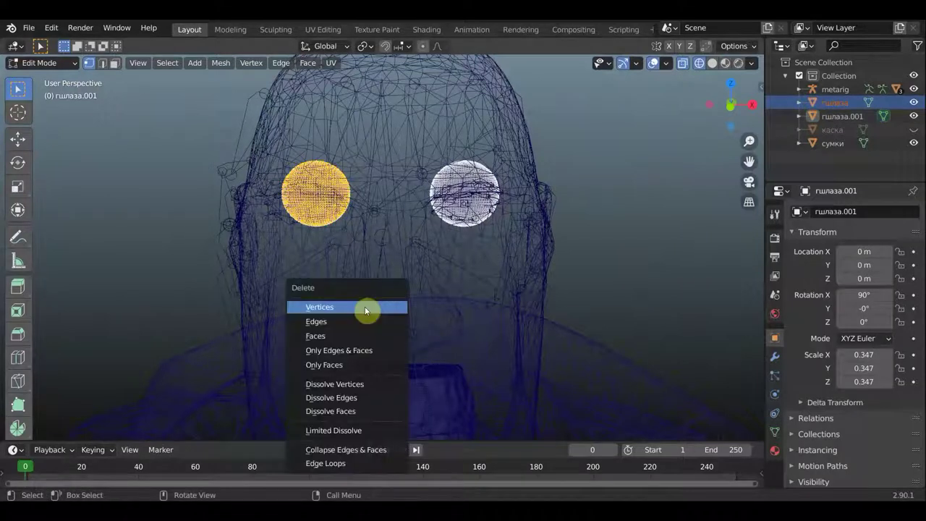
click(365, 309)
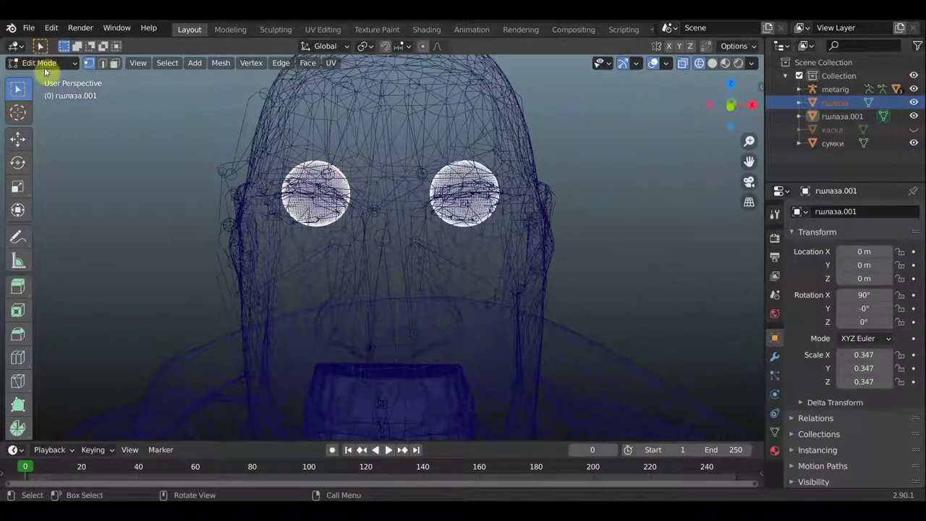
click(57, 64)
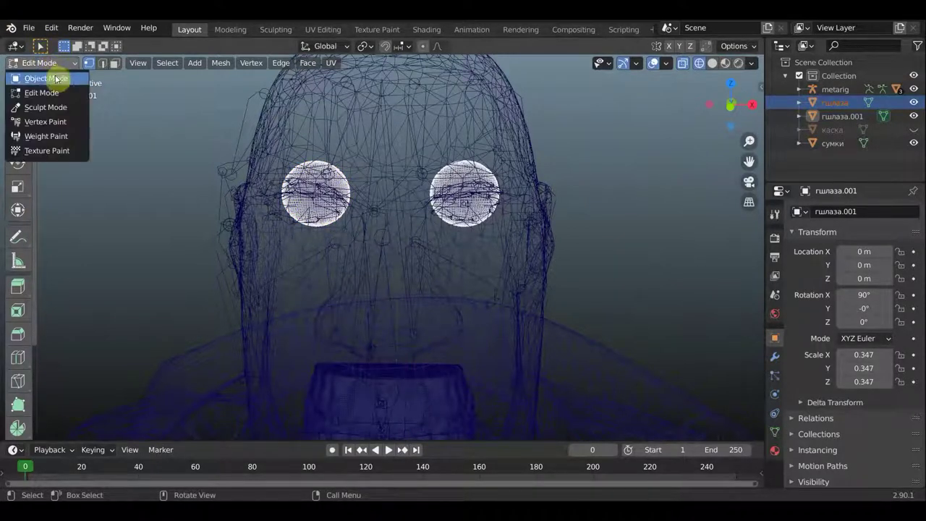
click(53, 80)
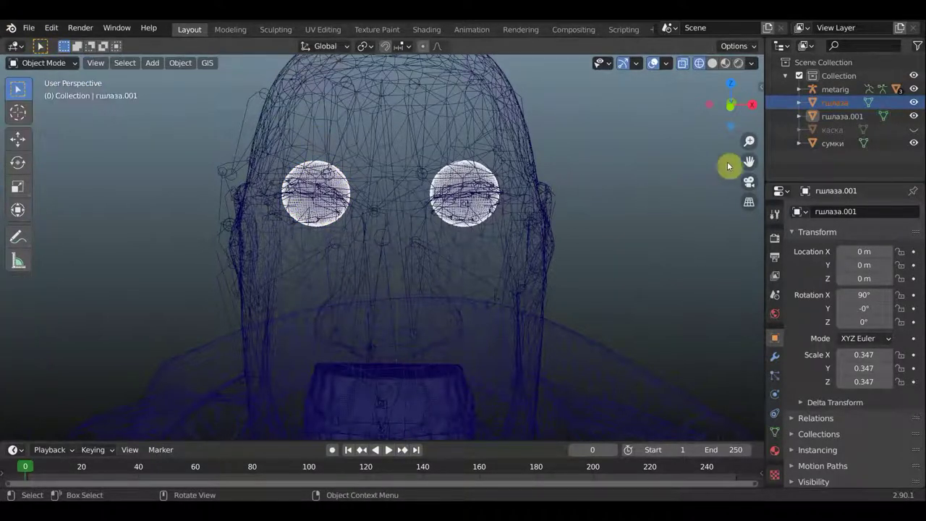
click(713, 63)
Select the metarig armature and switch it into Edit Mode.
scroll(313, 225, up, 1)
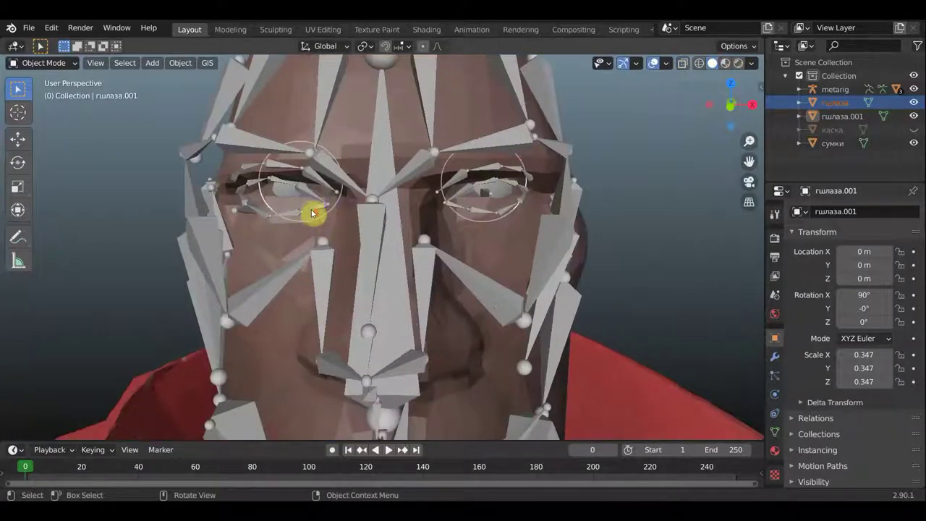
click(272, 206)
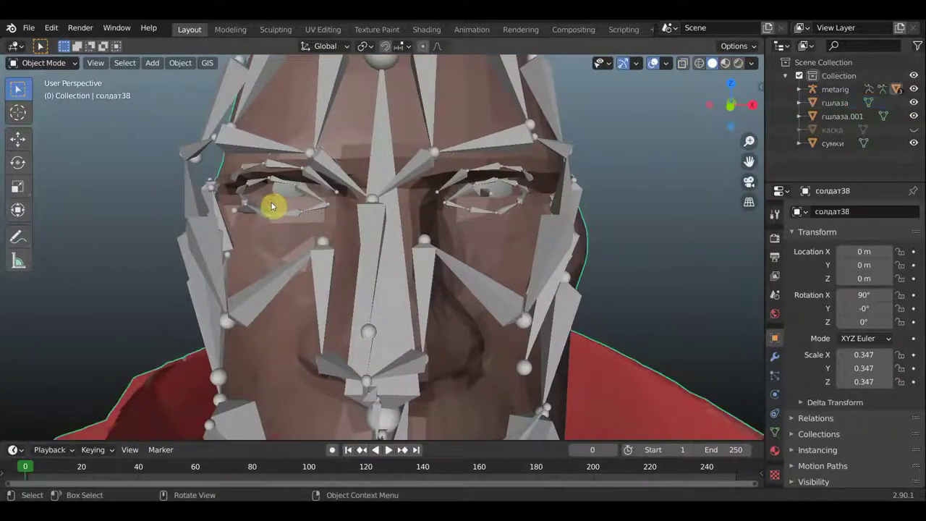
click(288, 193)
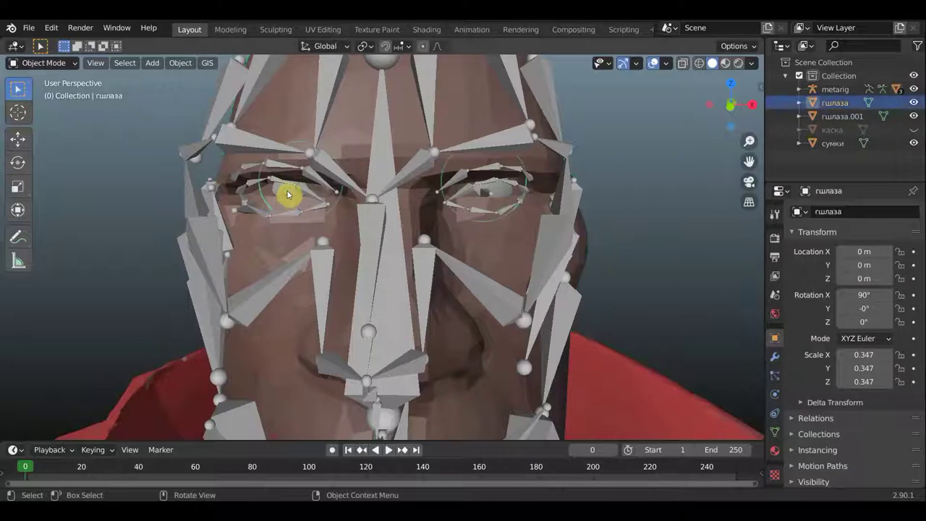
mouse_move(290, 192)
middle_down()
mouse_move(298, 183)
mouse_move(297, 192)
middle_up()
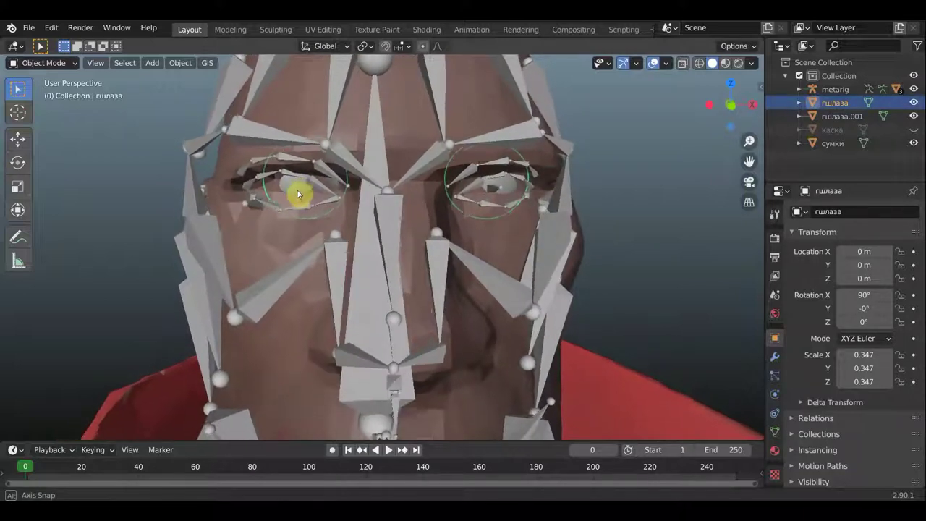
scroll(298, 192, up, 1)
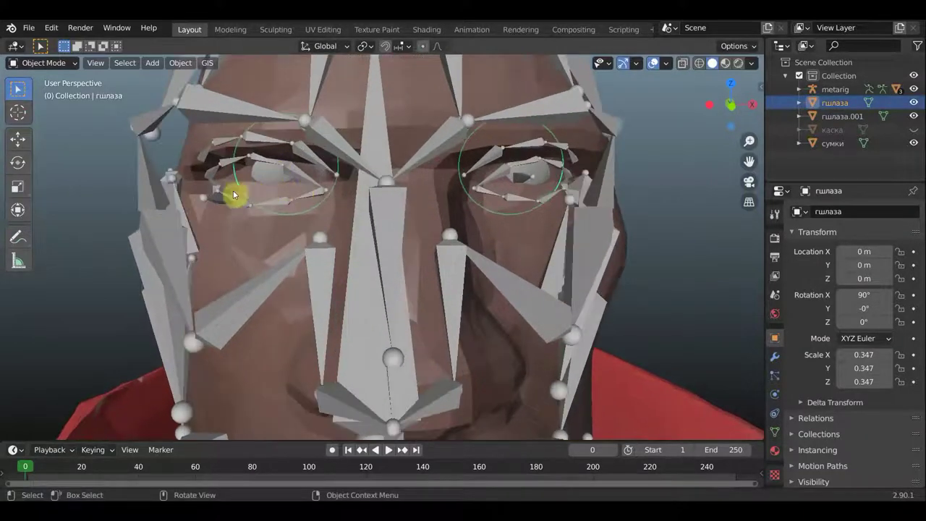
mouse_move(233, 193)
middle_down()
mouse_move(254, 201)
mouse_move(244, 209)
middle_up()
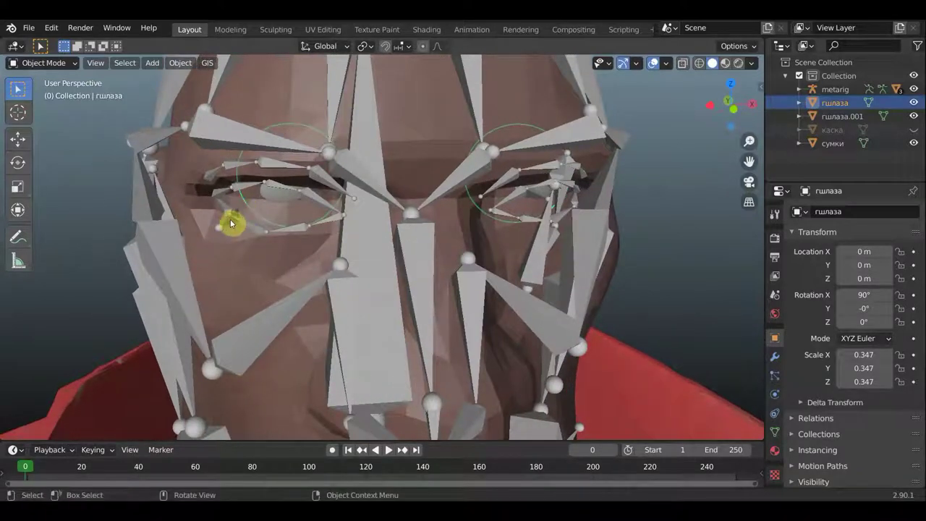
click(231, 223)
click(54, 63)
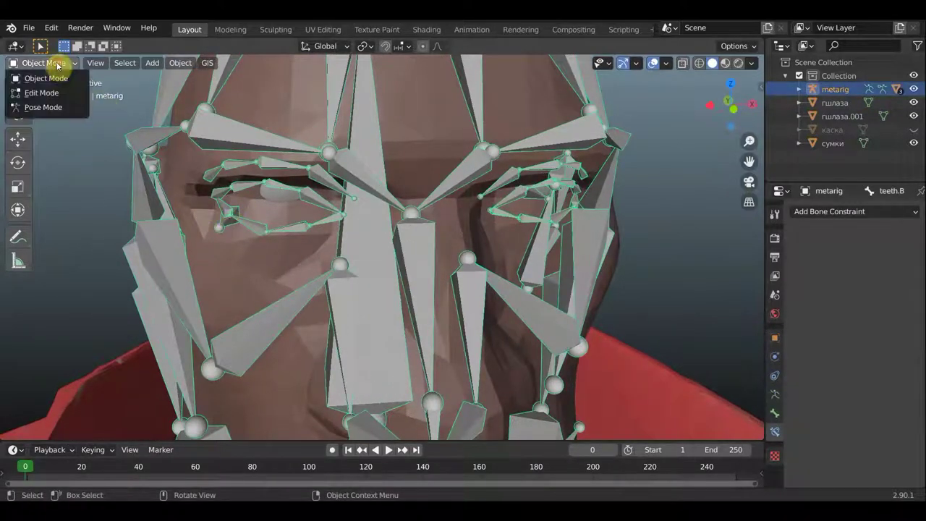
click(51, 94)
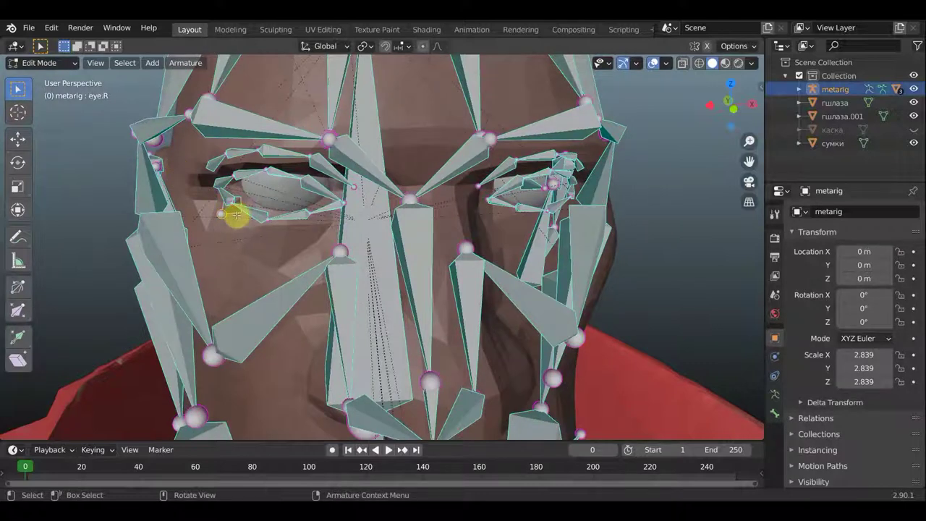
Move the eye.R bone to the centre of the right eyeball and return to Object Mode.
key(g)
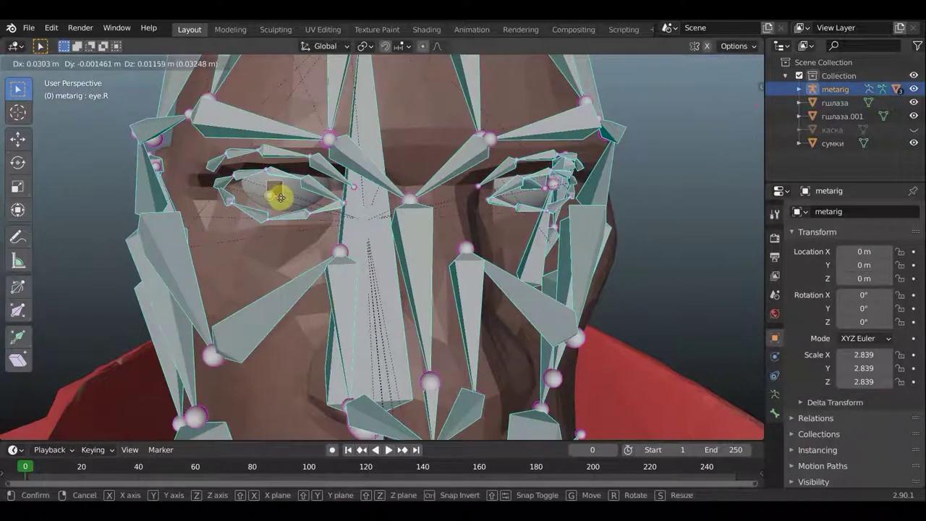
click(281, 197)
click(45, 64)
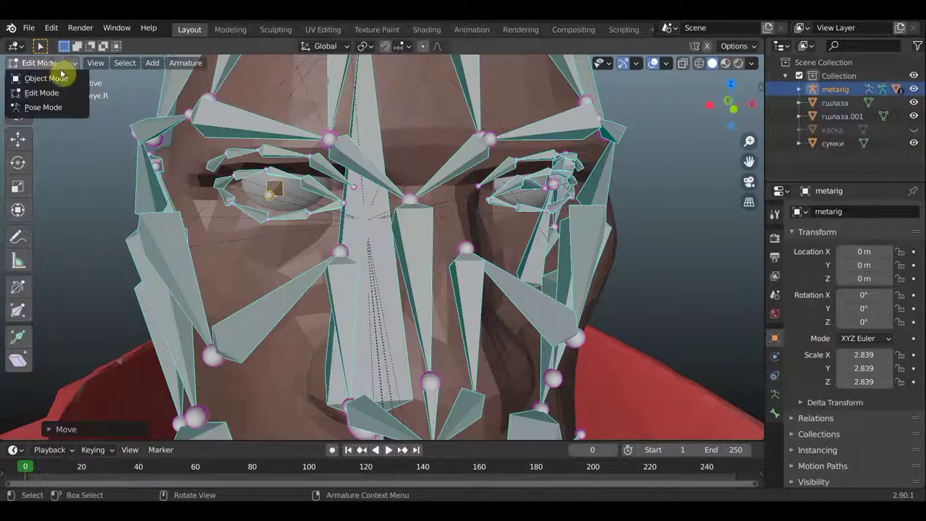
key(Tab)
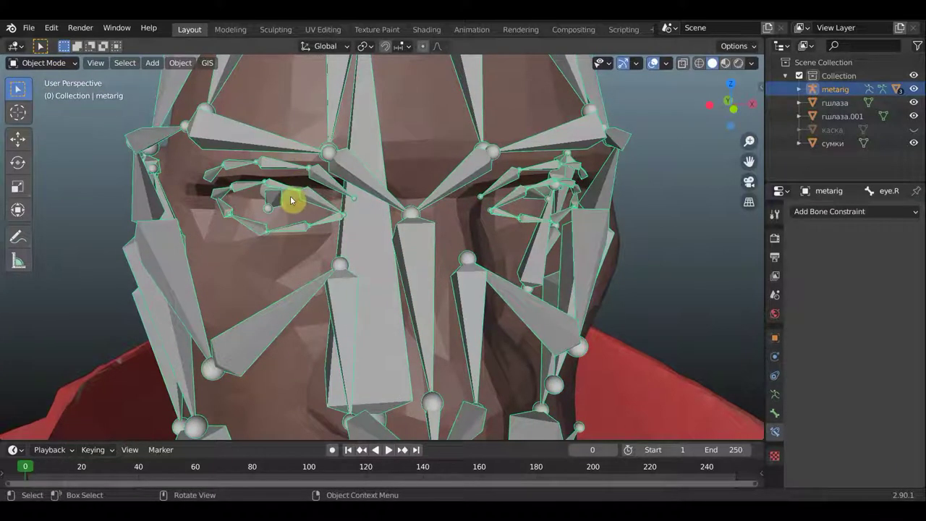
click(290, 200)
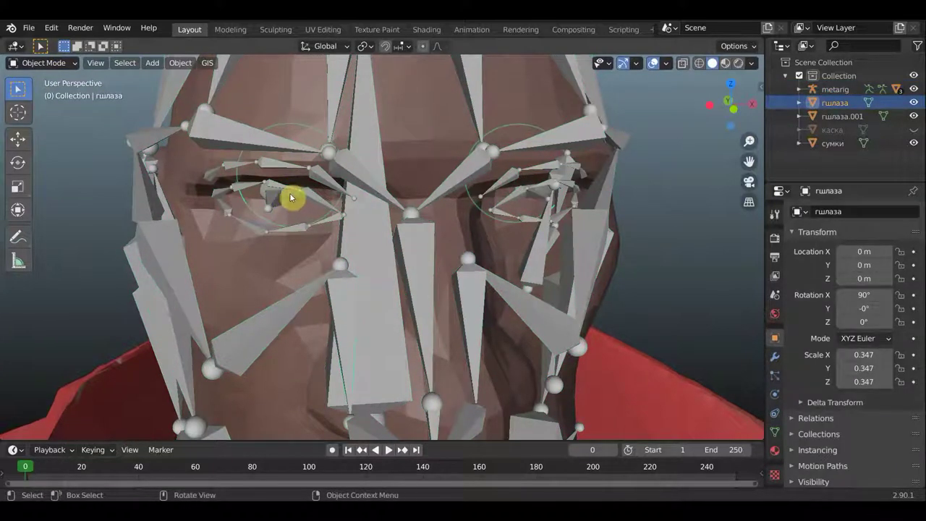
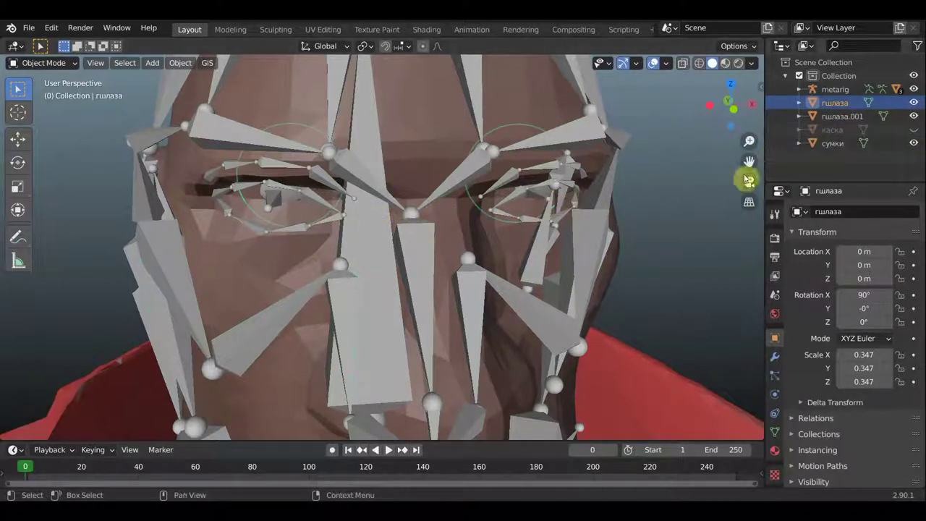
Switch the head to wireframe, then unhide and delete the old гшлаза.001 eye copy.
middle_drag(709, 184, 706, 179)
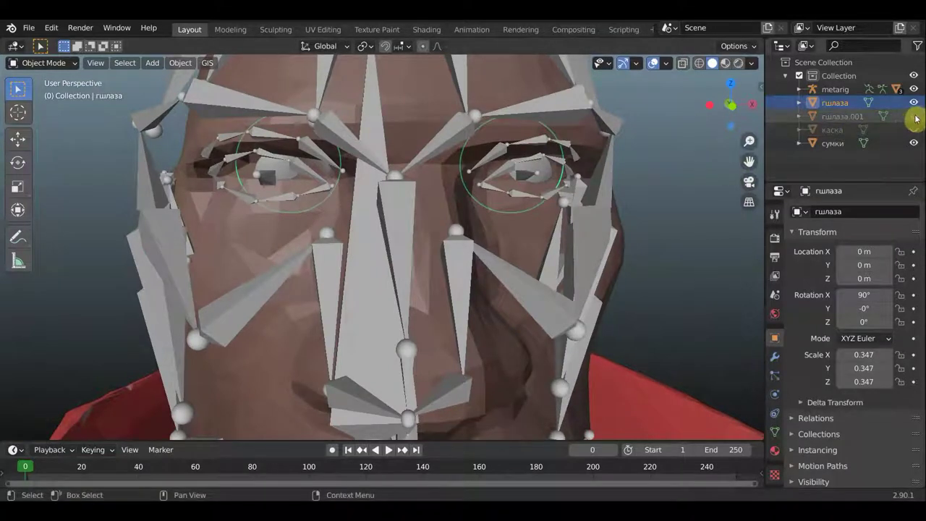
scroll(554, 155, down, 2)
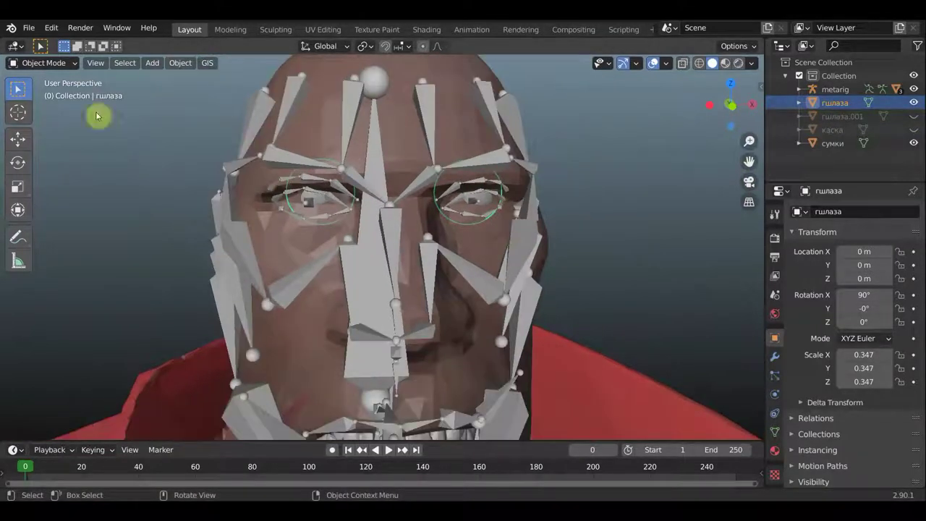
click(701, 65)
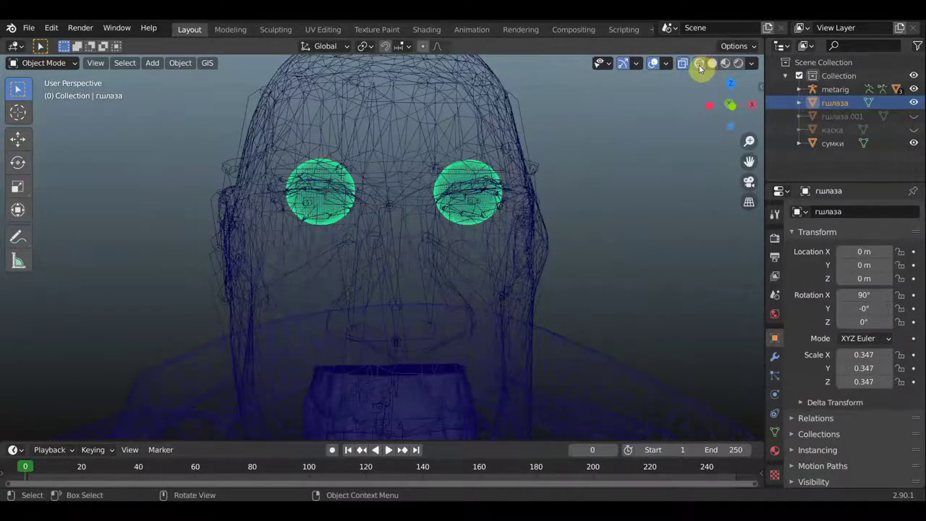
click(825, 116)
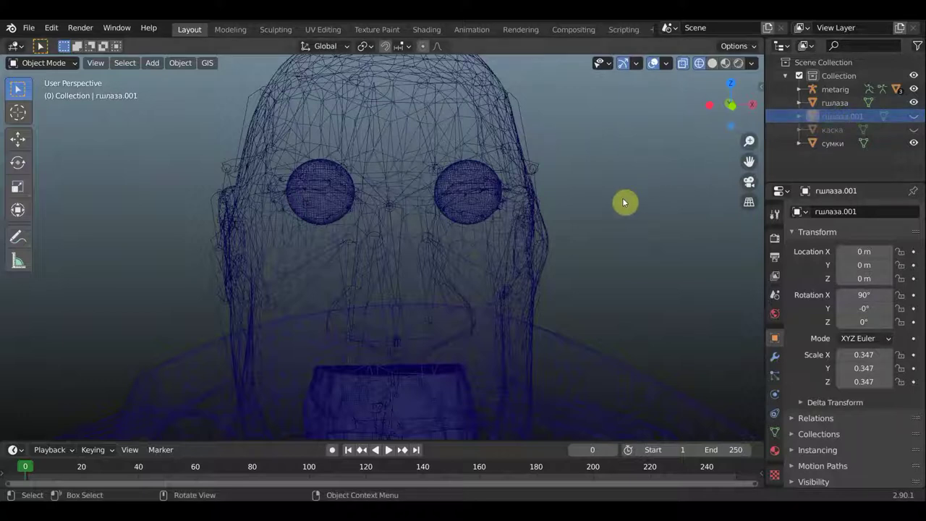
click(913, 116)
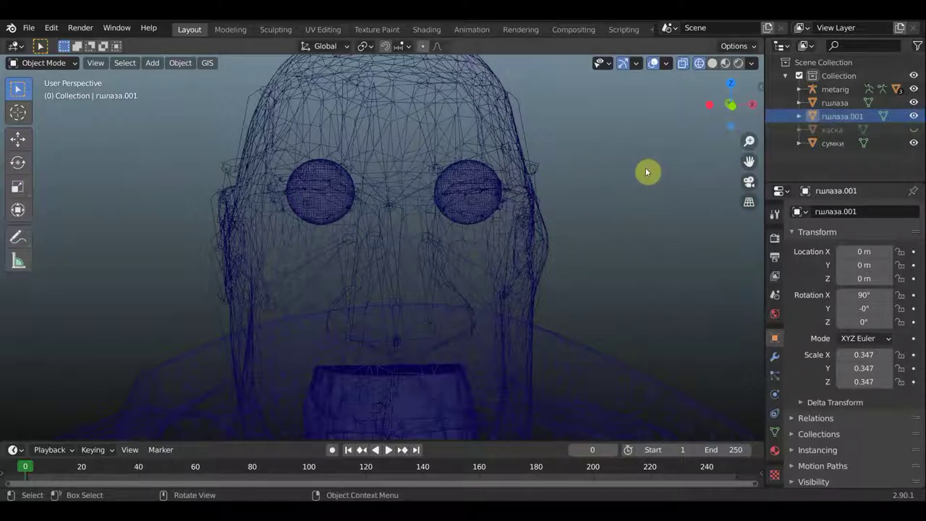
key(Delete)
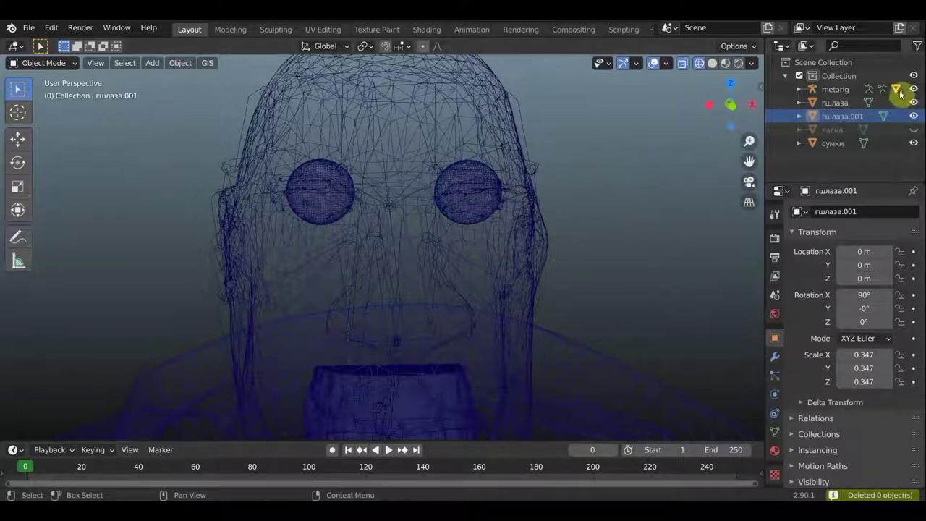
key(Delete)
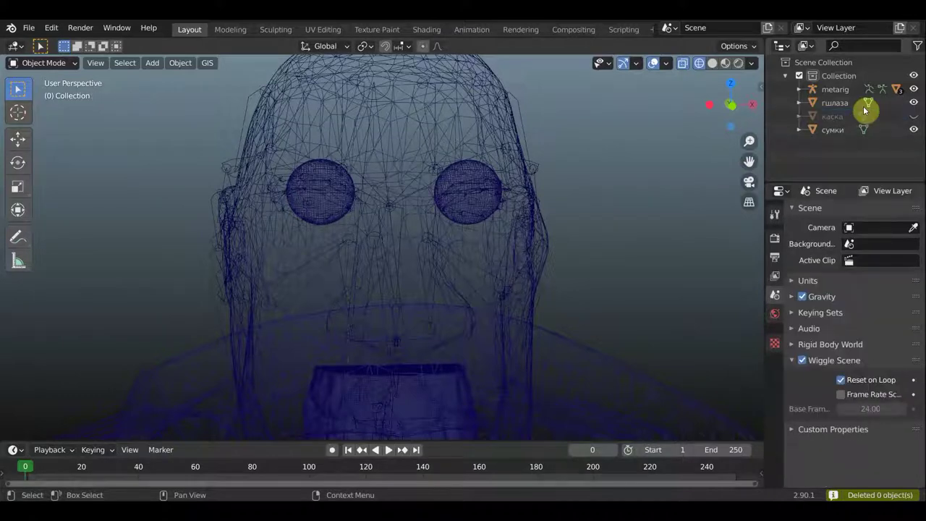
Duplicate the гшлаза eyes object, leaving the copy in its original place.
click(832, 103)
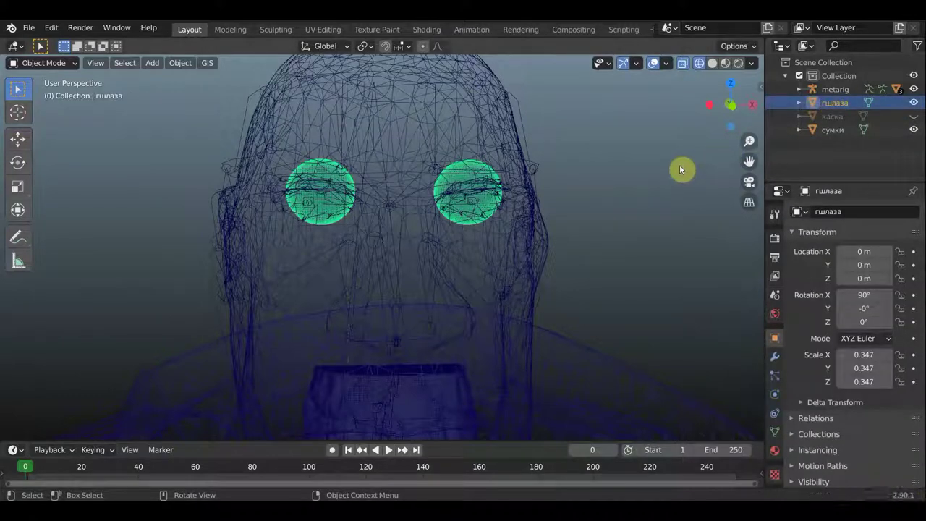
key(shift+d)
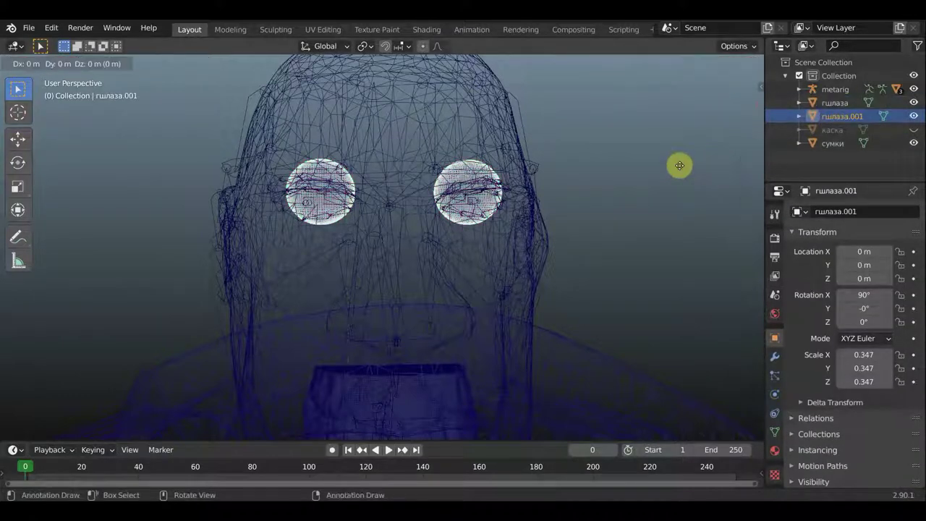
right_click(651, 159)
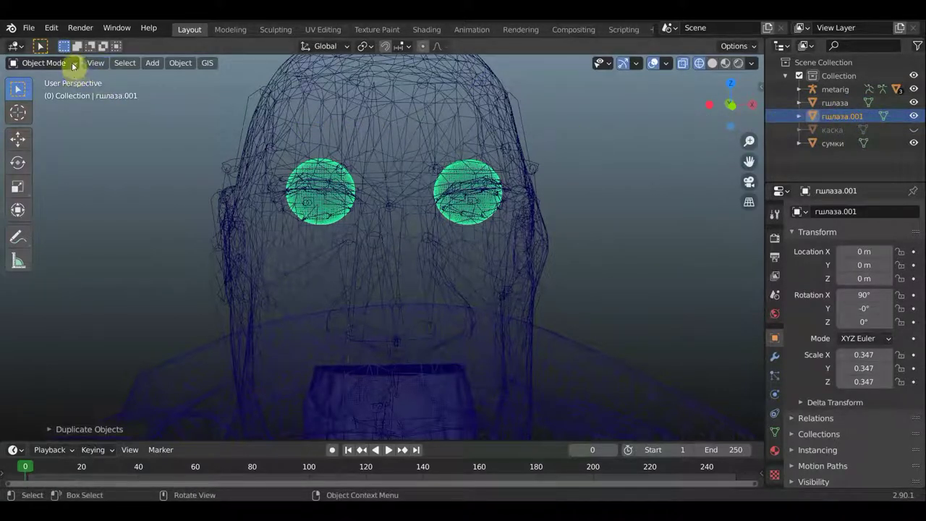
click(60, 62)
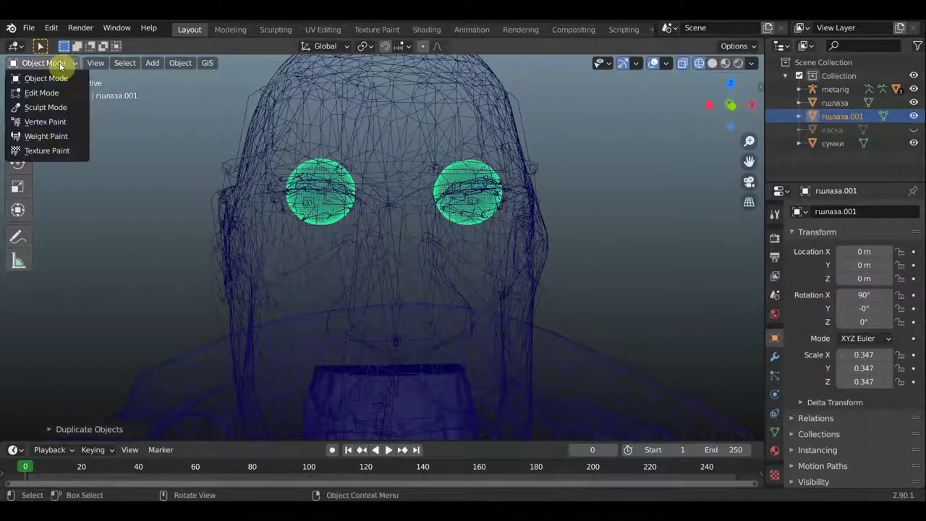
Delete the left-hand eyeball's vertices from the duplicate гшлаза.001 and return to Object Mode.
click(38, 103)
drag(196, 110, 394, 305)
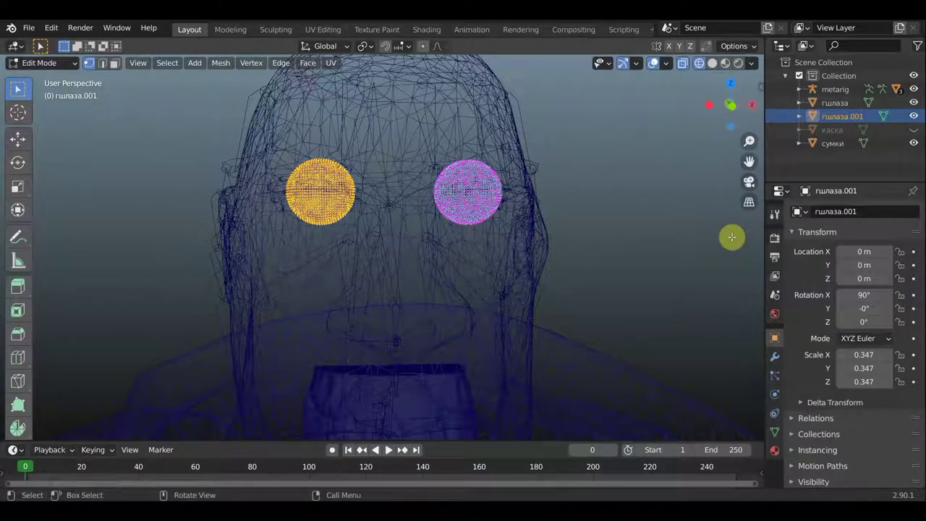
key(x)
click(731, 236)
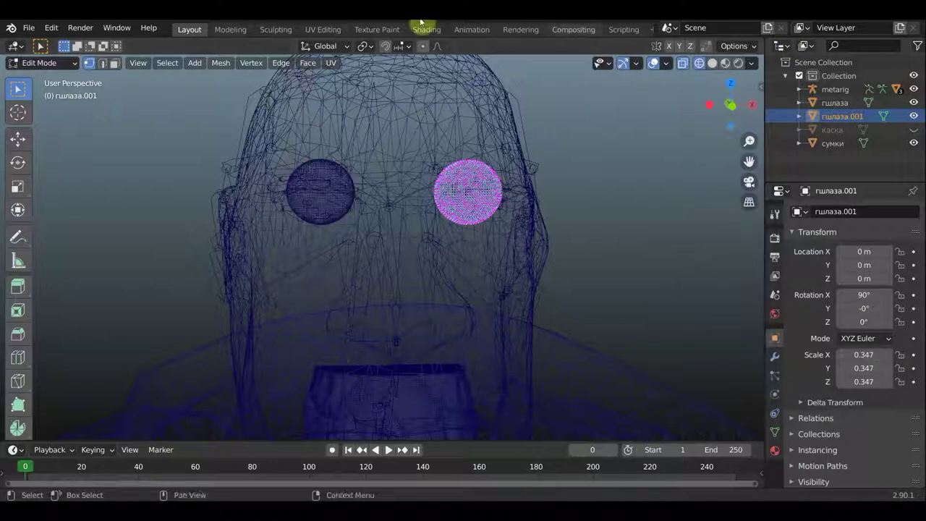
click(62, 62)
click(43, 79)
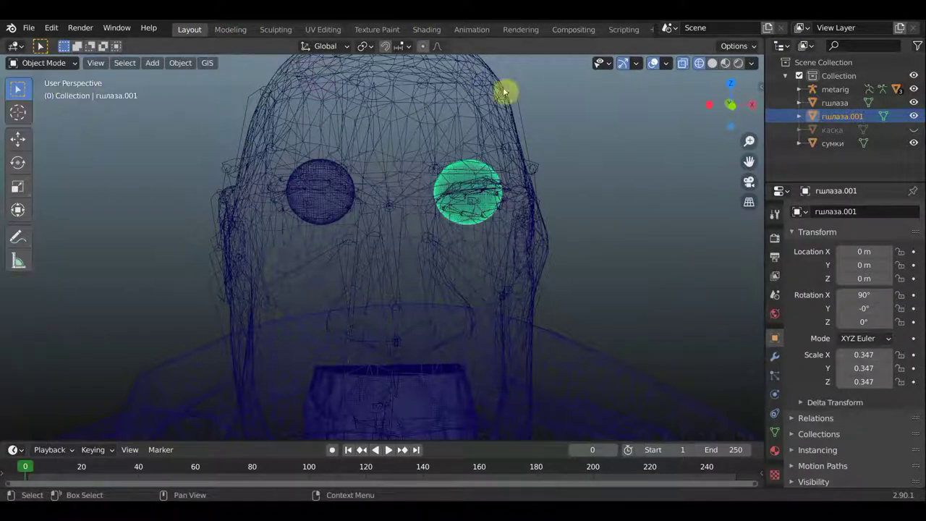
Delete the right-hand eyeball's vertices from гшлаза and return to Object Mode.
click(834, 103)
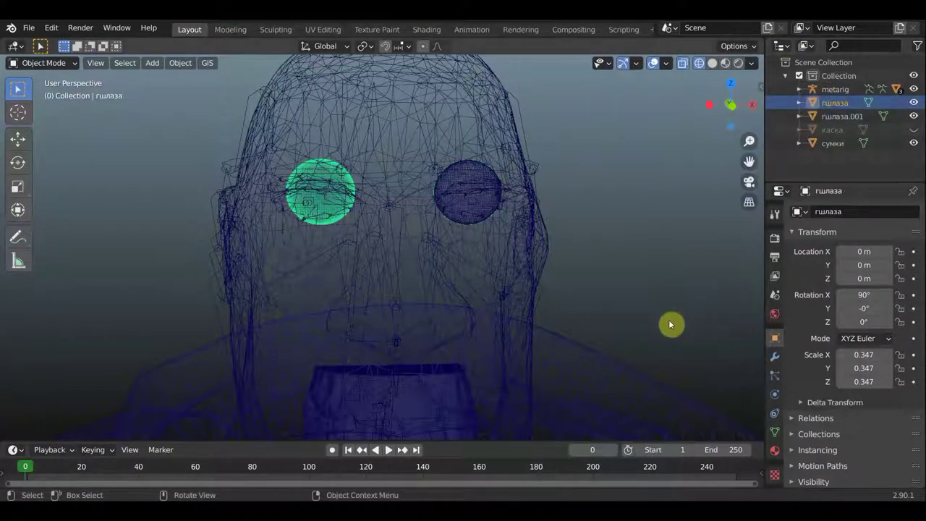
drag(663, 321, 419, 117)
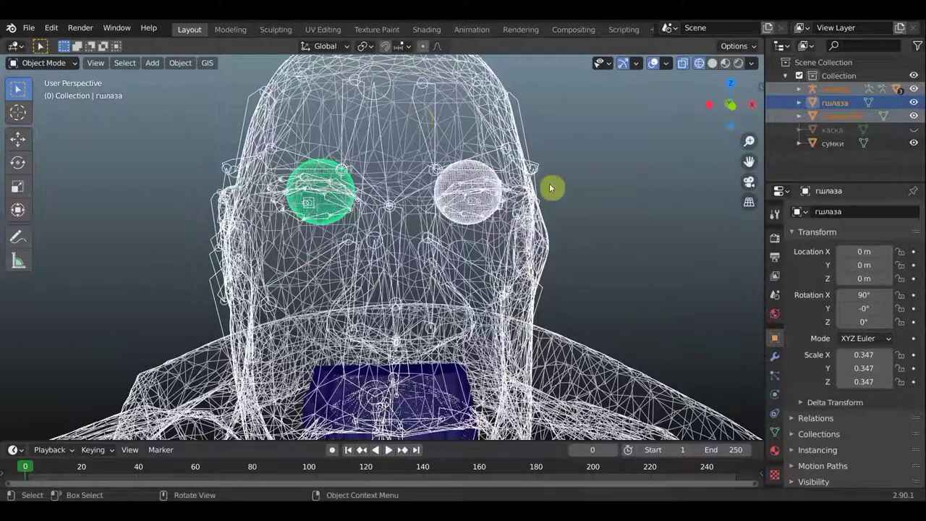
click(584, 215)
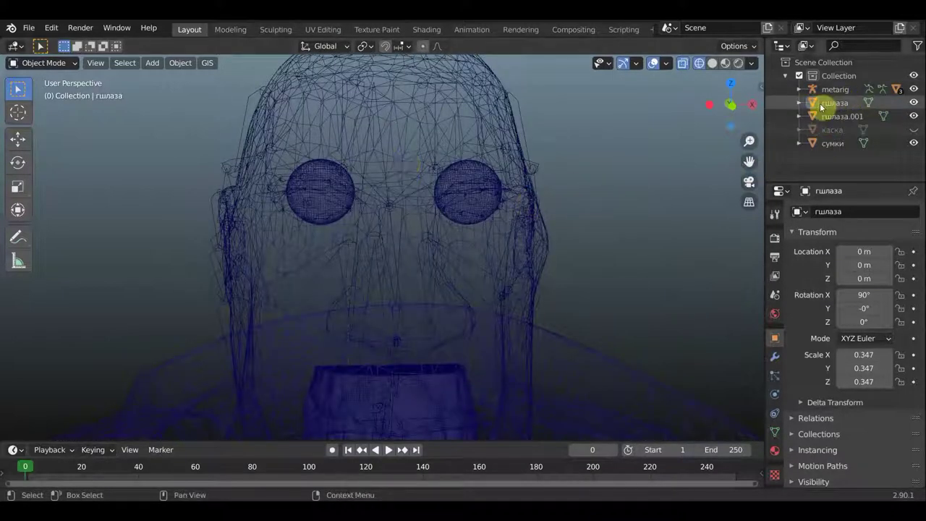
click(824, 102)
click(40, 64)
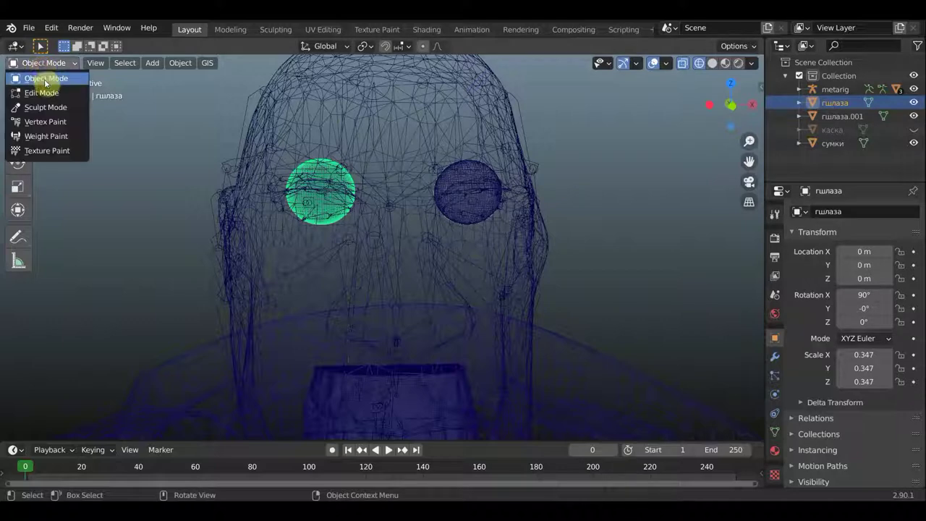
click(42, 99)
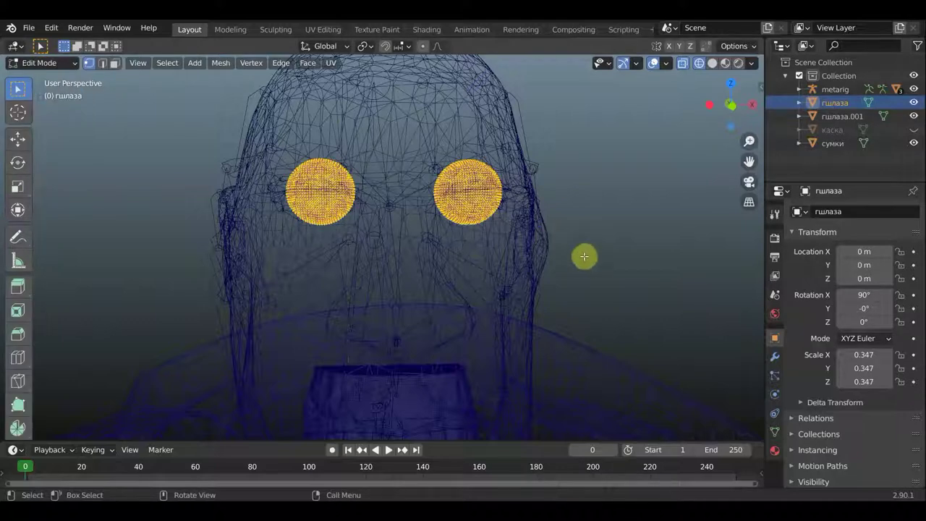
drag(587, 261, 405, 123)
key(x)
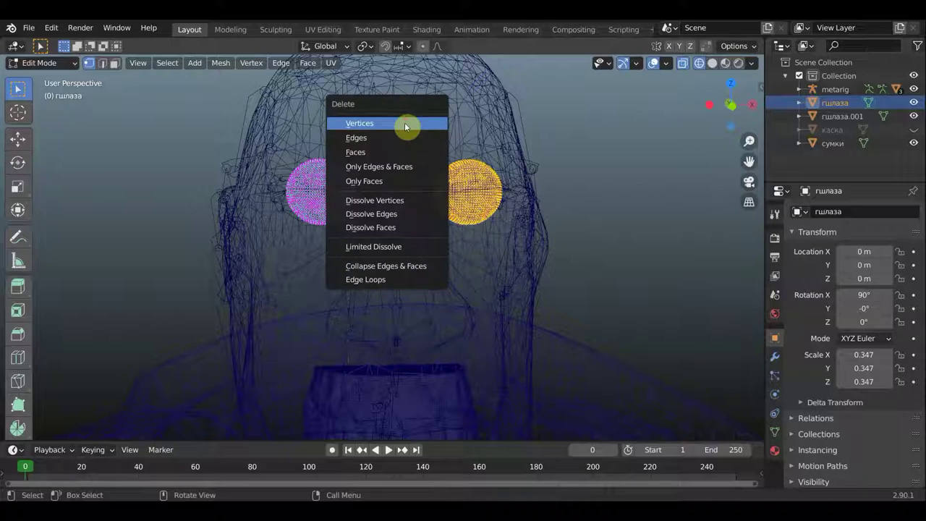
click(405, 127)
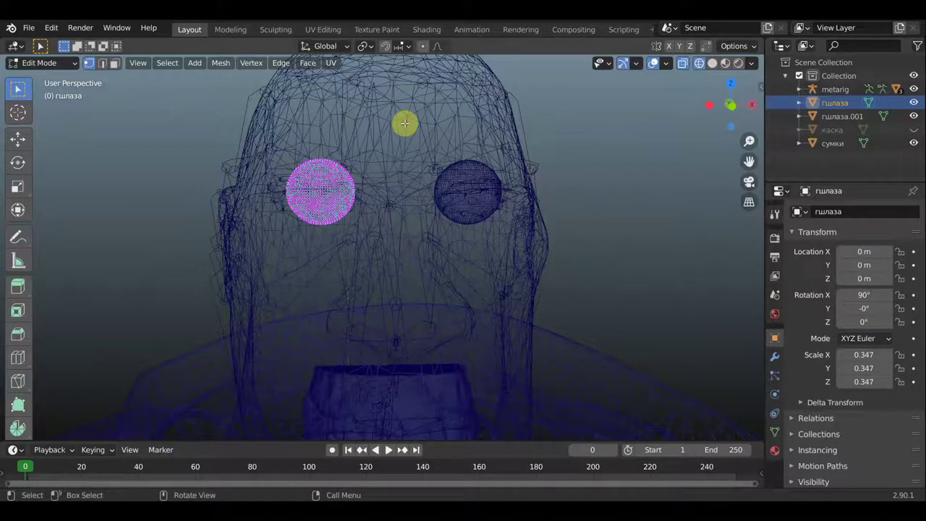
click(842, 117)
click(837, 104)
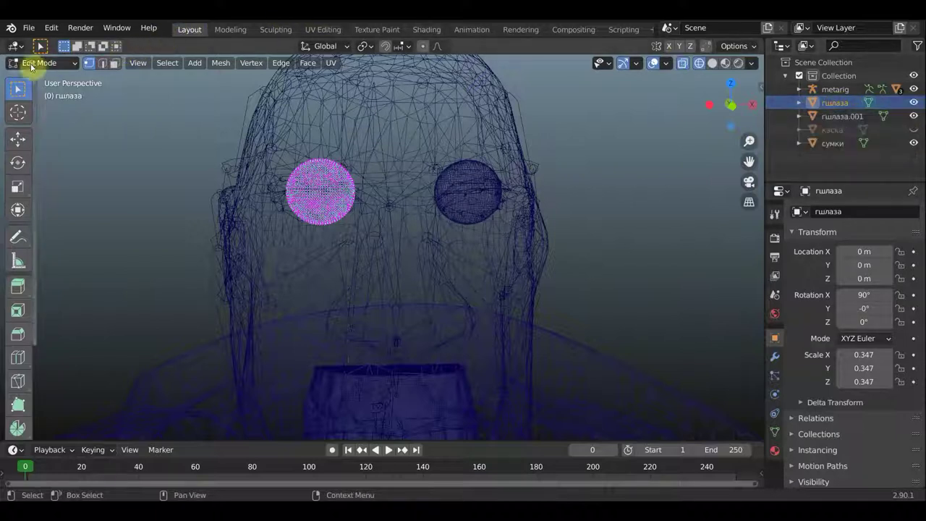
click(41, 63)
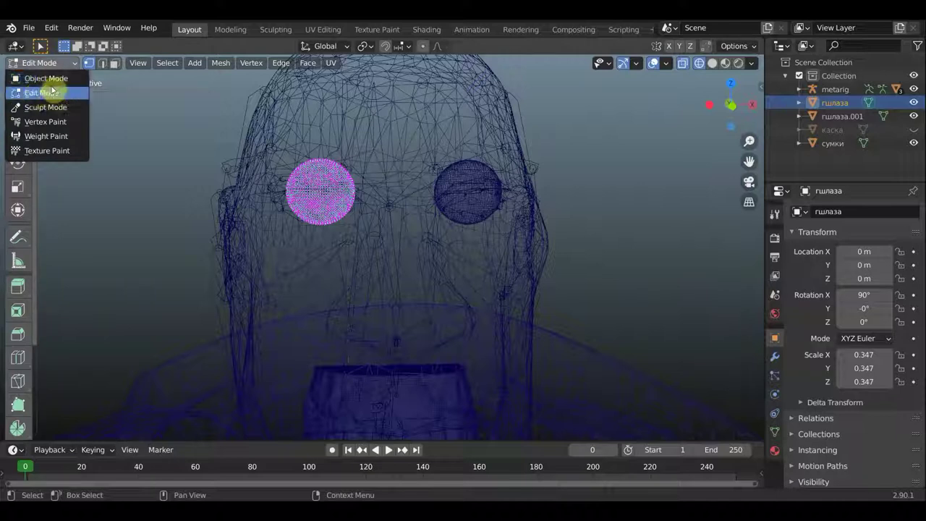
click(58, 78)
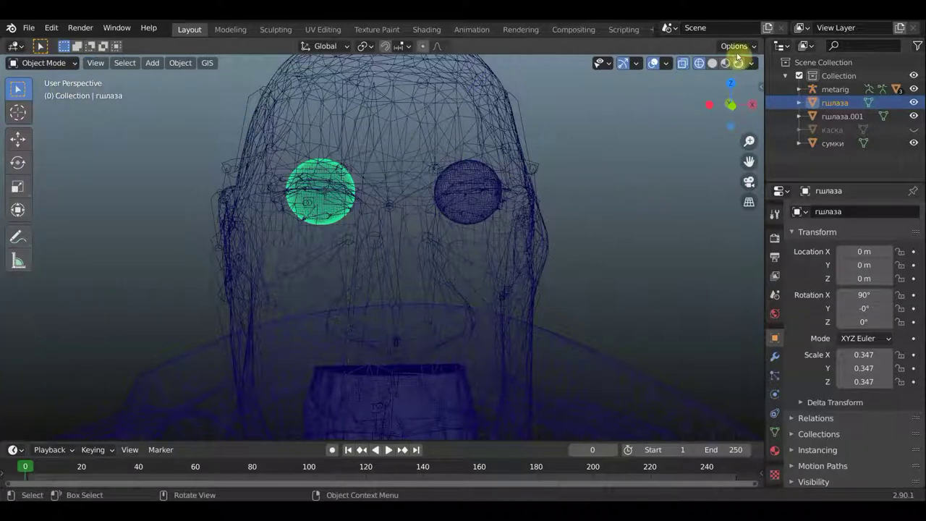
Restore solid shading and parent the right eye гшлаза to the eye.R bone.
click(714, 62)
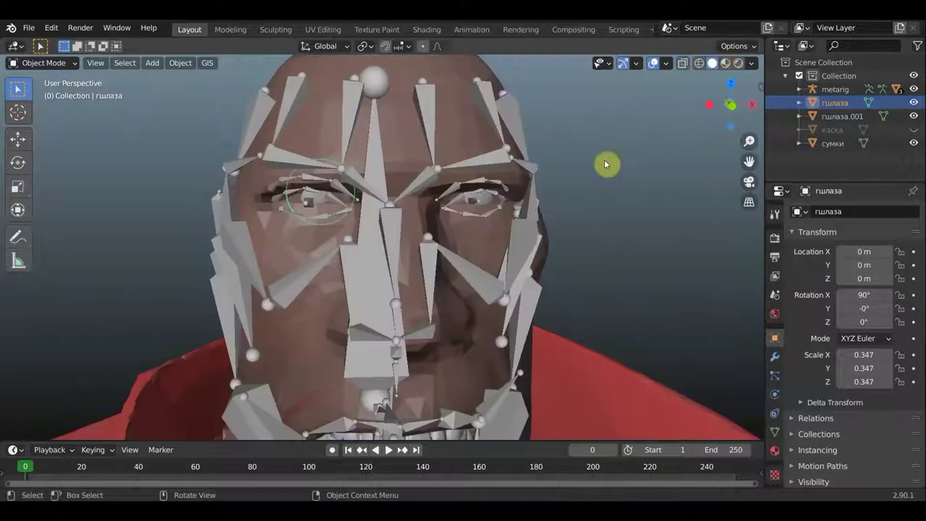
scroll(311, 199, up, 1)
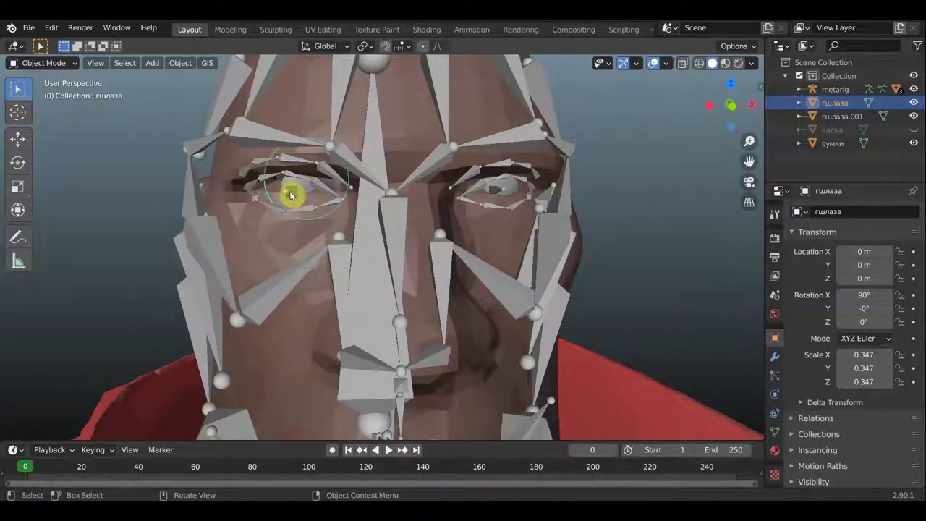
click(292, 195)
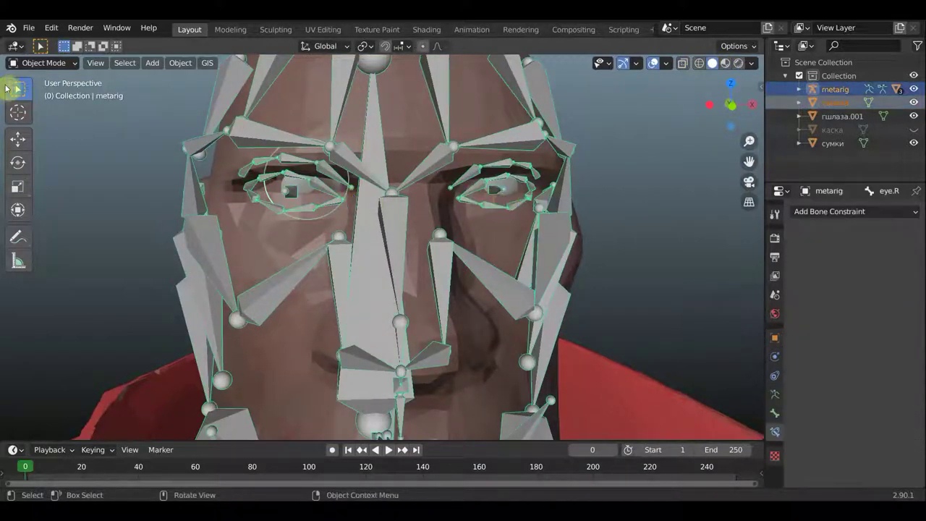
click(43, 64)
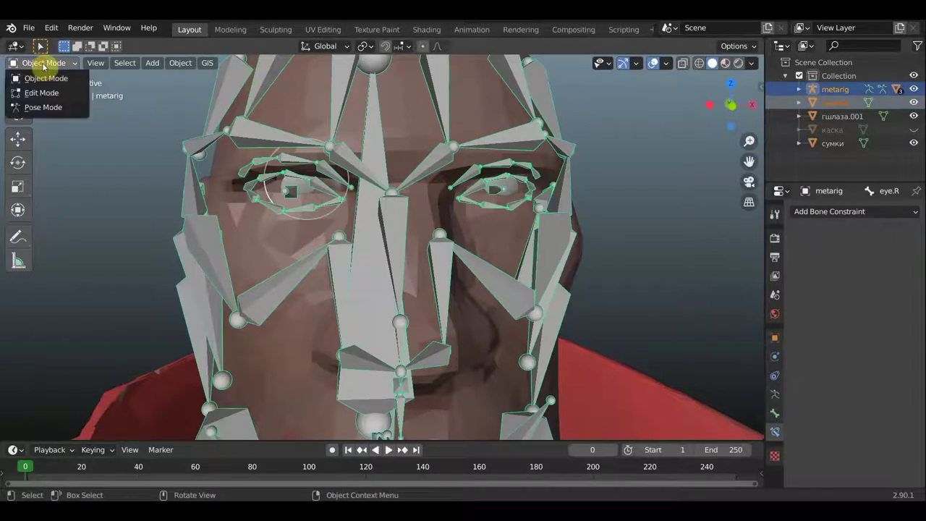
click(42, 107)
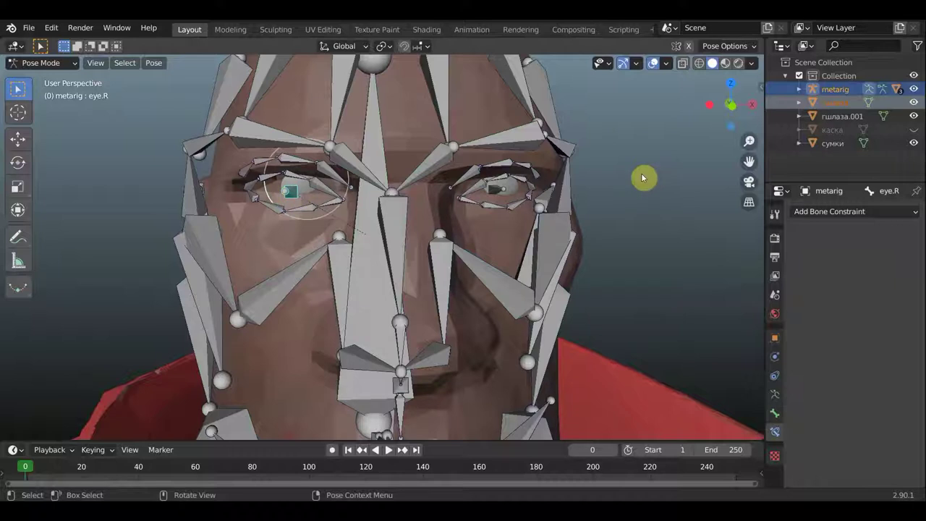
key(ctrl+p)
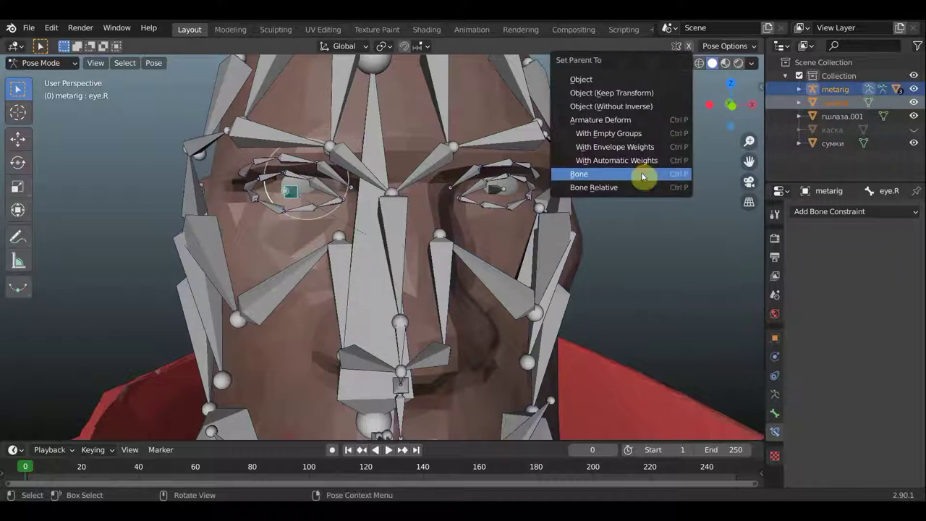
click(640, 173)
Parent the left eye гшлаза.001 to the eye.L bone.
click(67, 65)
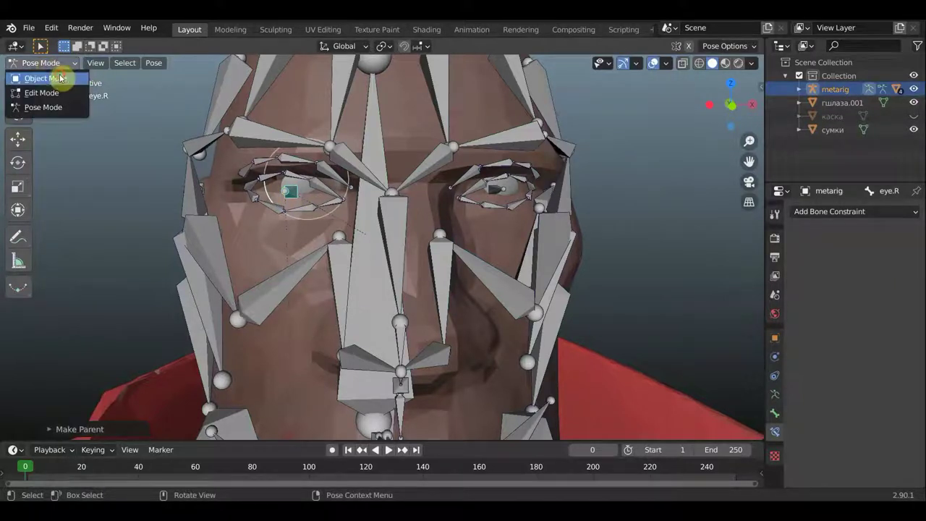
click(58, 76)
click(509, 191)
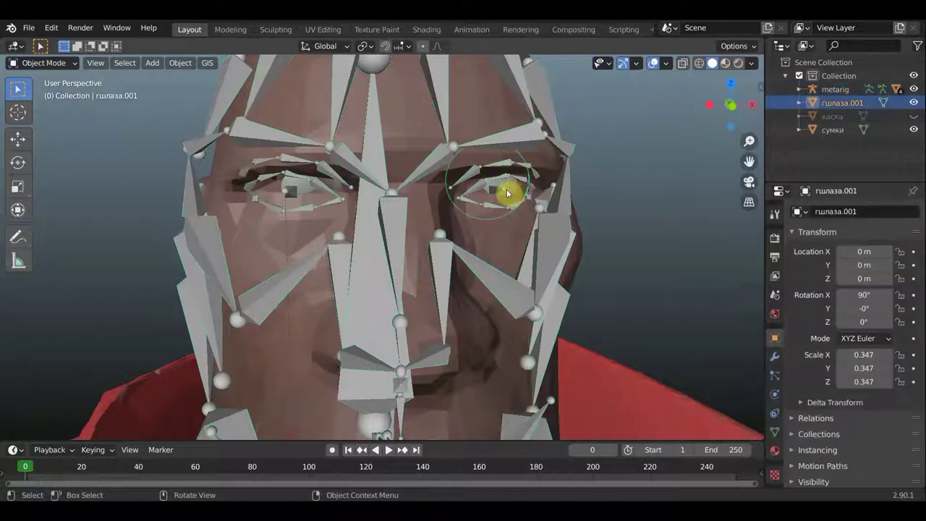
click(50, 63)
click(39, 107)
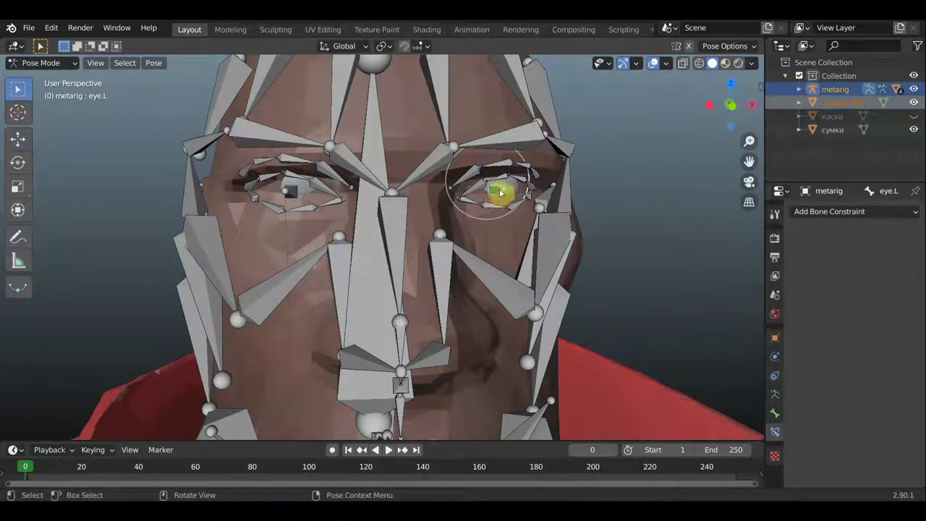
key(ctrl+p)
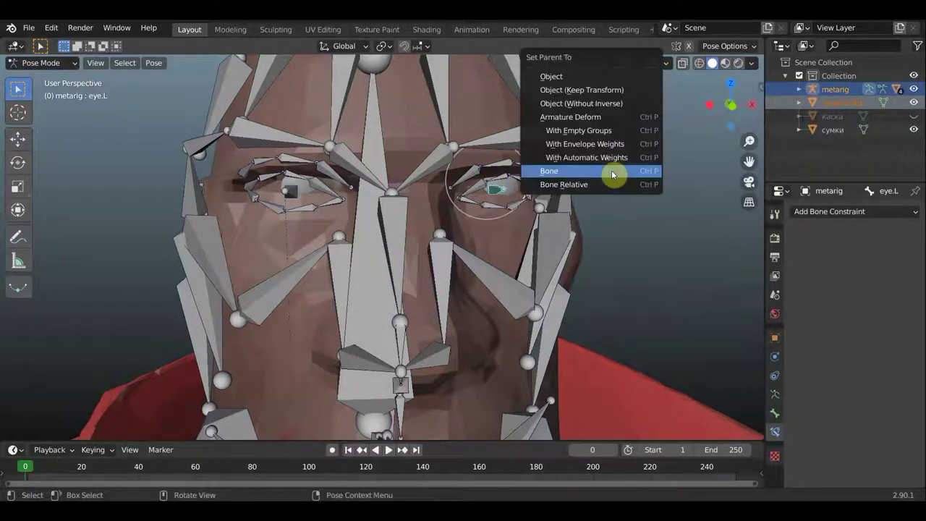
click(611, 170)
scroll(611, 173, down, 5)
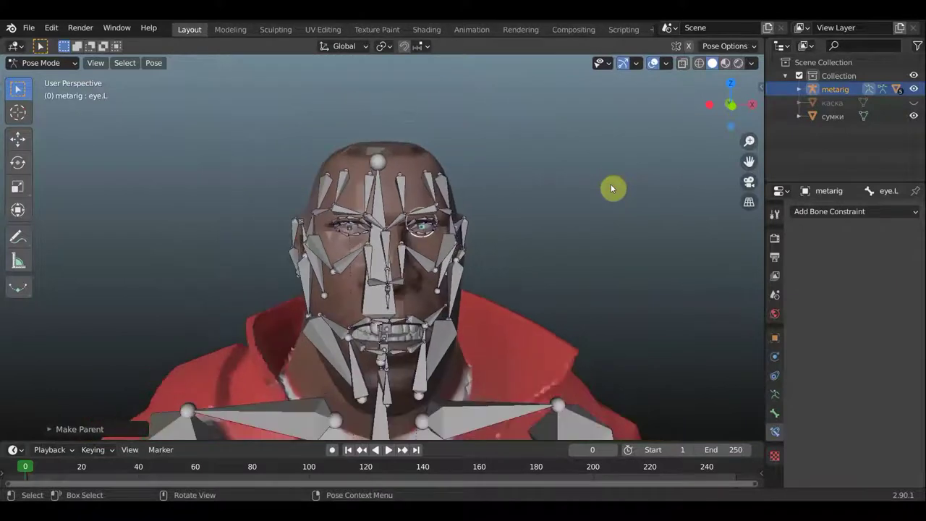
Rotate the spine.006 head bone while viewing the head from the side.
mouse_move(611, 189)
middle_down()
mouse_move(474, 188)
mouse_move(553, 196)
middle_up()
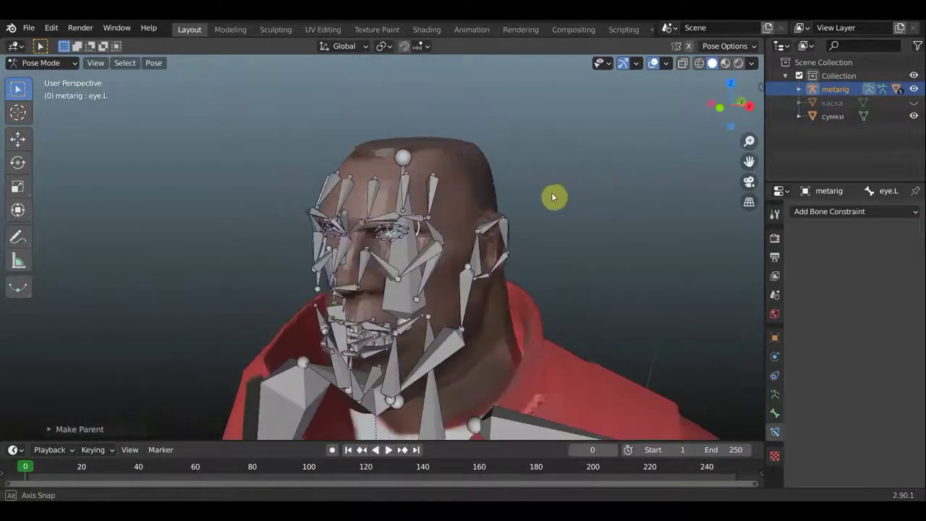
mouse_move(282, 256)
middle_down()
mouse_move(287, 306)
mouse_move(221, 282)
mouse_move(185, 246)
mouse_move(211, 236)
middle_up()
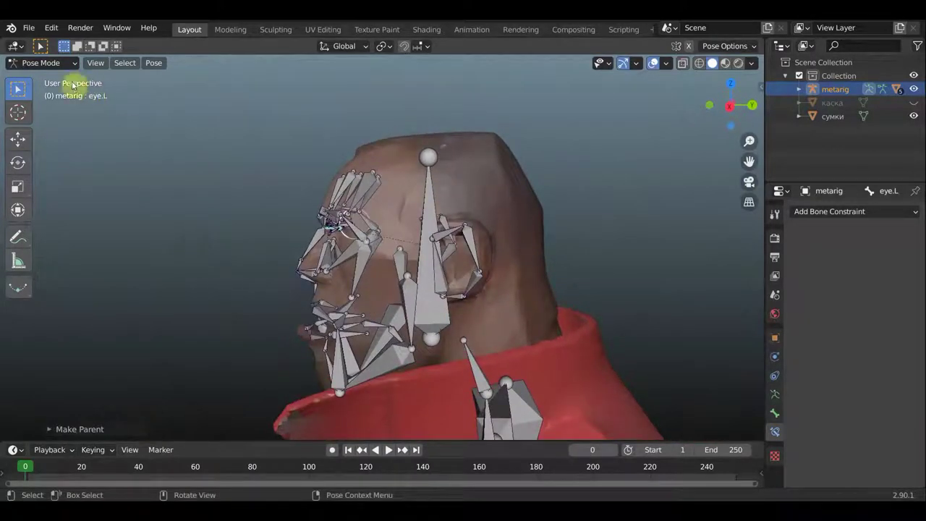
middle_drag(323, 166, 506, 317)
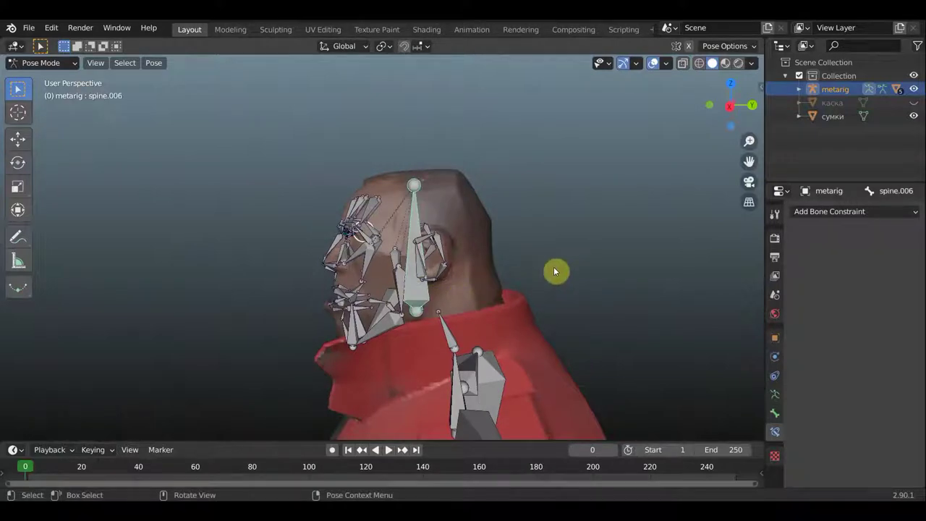
alt+middle_drag(554, 272, 548, 277)
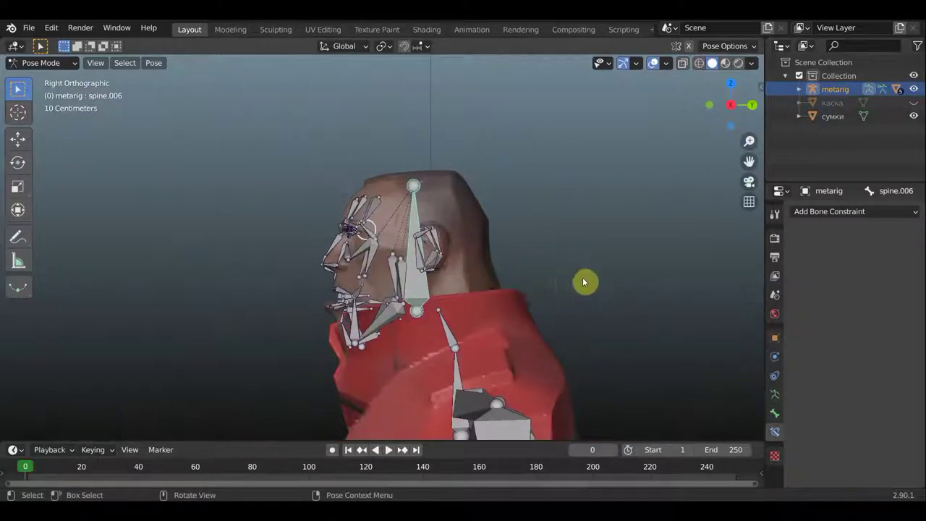
key(r)
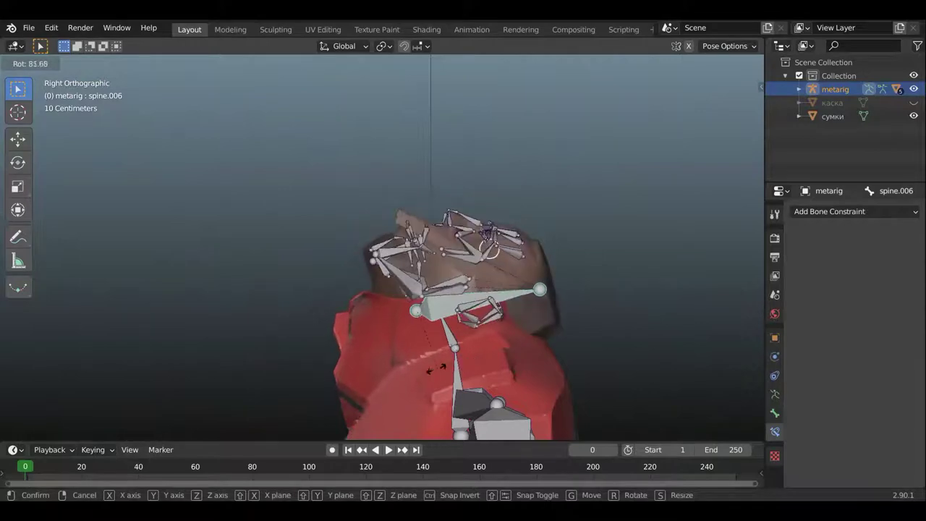
click(448, 369)
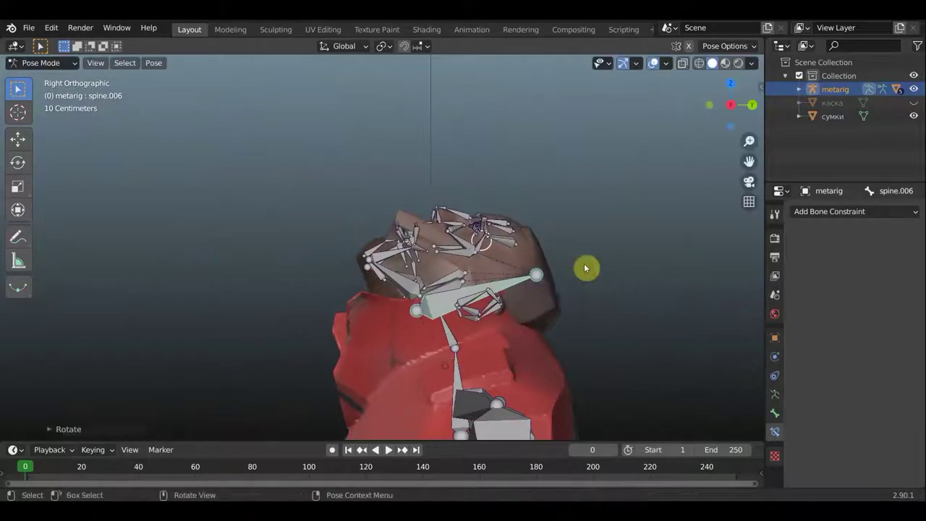
Inspect the deformed head mesh with bones hidden, then undo the rotation.
scroll(600, 265, up, 3)
middle_drag(613, 263, 470, 303)
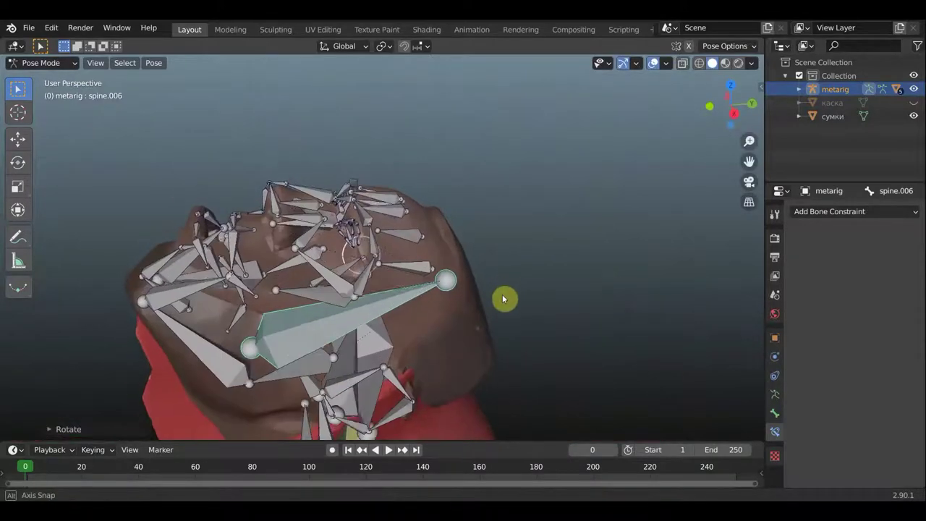
middle_drag(470, 307, 678, 300)
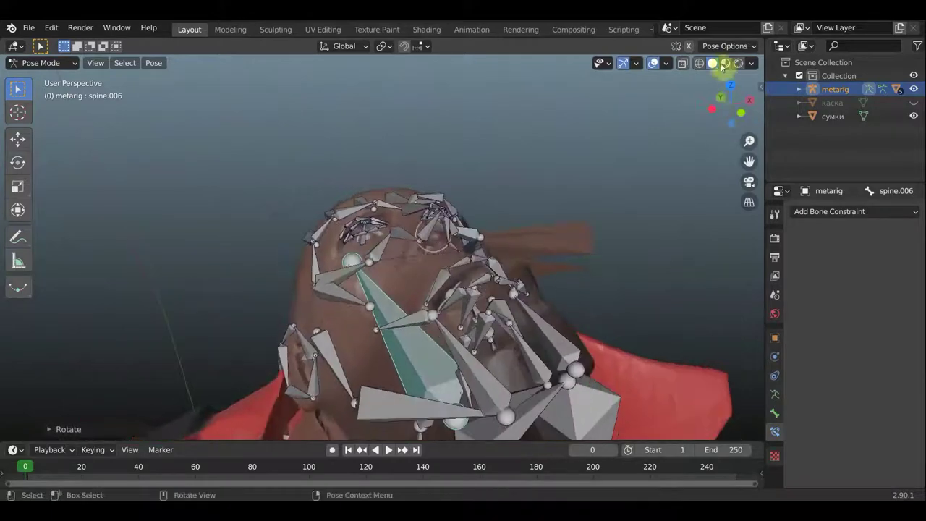
click(653, 65)
mouse_move(628, 172)
middle_down()
mouse_move(448, 166)
mouse_move(430, 149)
middle_up()
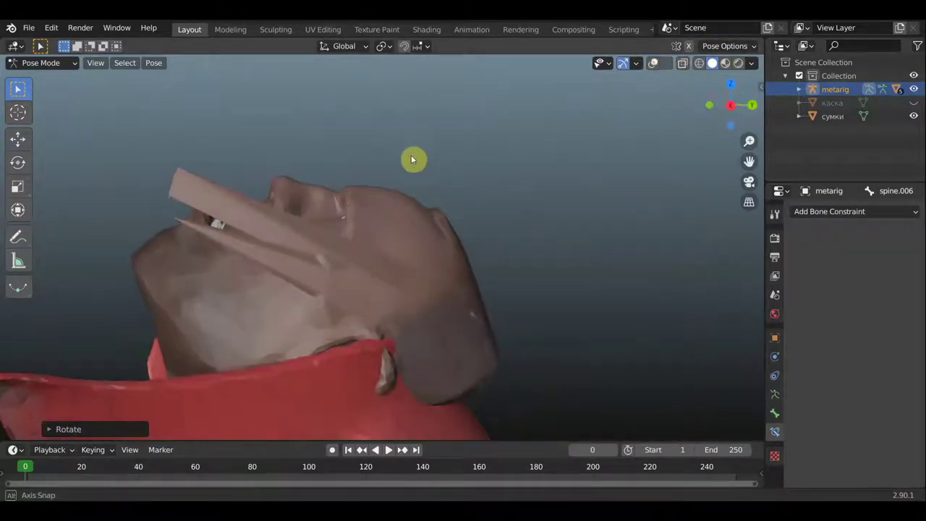
click(653, 65)
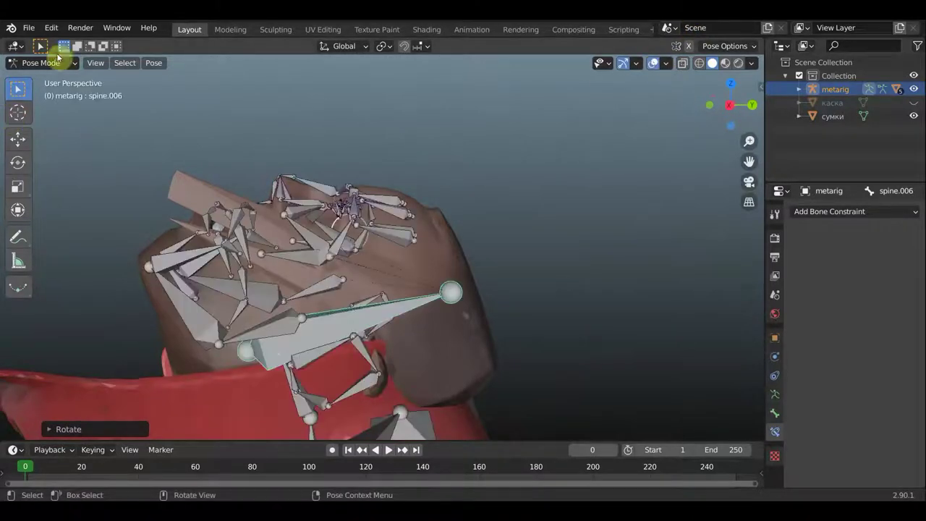
key(ctrl+z)
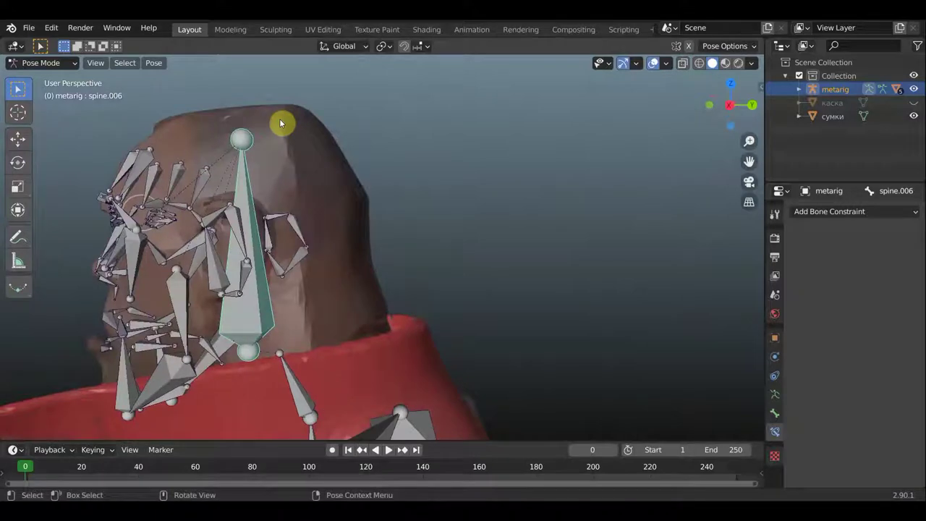
Select the ear.L and cheek.T.L face bones.
mouse_move(405, 157)
middle_down()
mouse_move(516, 219)
mouse_move(615, 214)
mouse_move(537, 248)
mouse_move(498, 244)
mouse_move(537, 254)
mouse_move(521, 239)
mouse_move(415, 256)
mouse_move(441, 241)
mouse_move(315, 211)
mouse_move(302, 243)
mouse_move(275, 254)
mouse_move(285, 270)
mouse_move(275, 259)
middle_up()
click(434, 256)
click(273, 256)
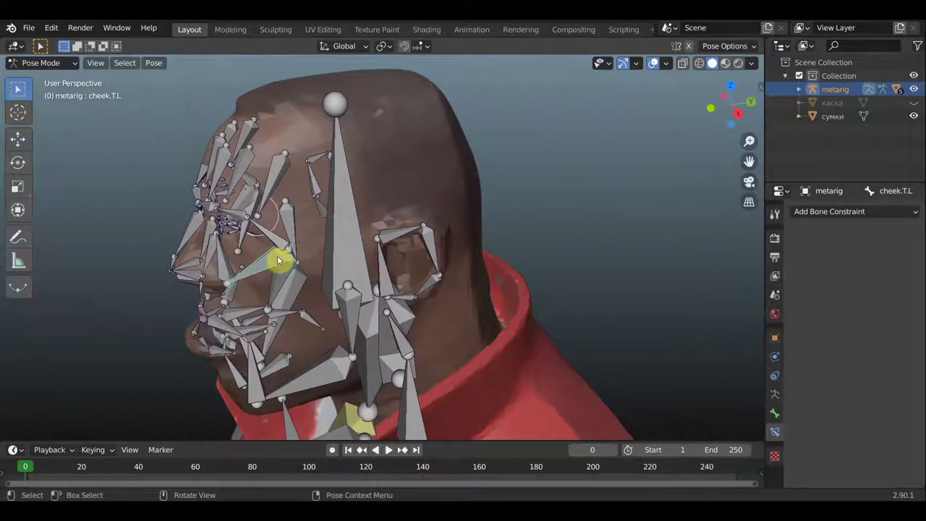
mouse_move(323, 243)
middle_down()
mouse_move(330, 243)
mouse_move(274, 251)
middle_up()
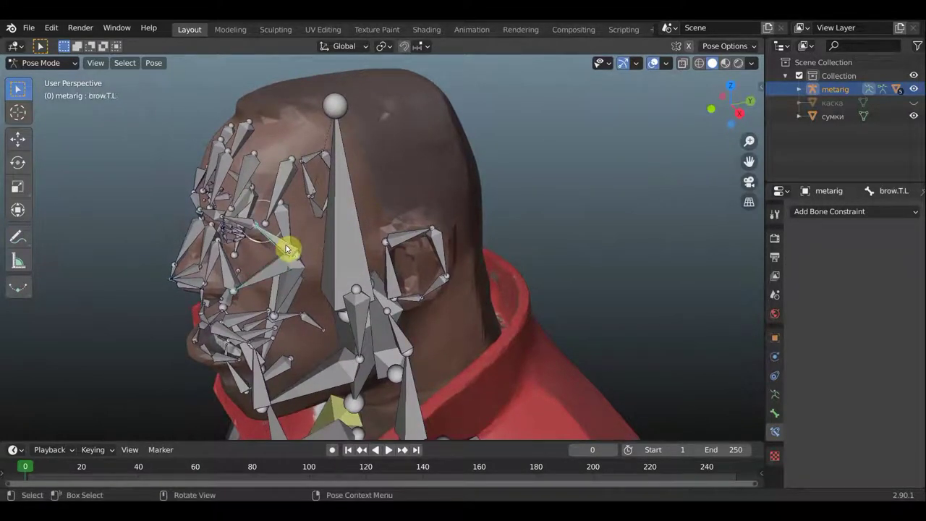
click(56, 65)
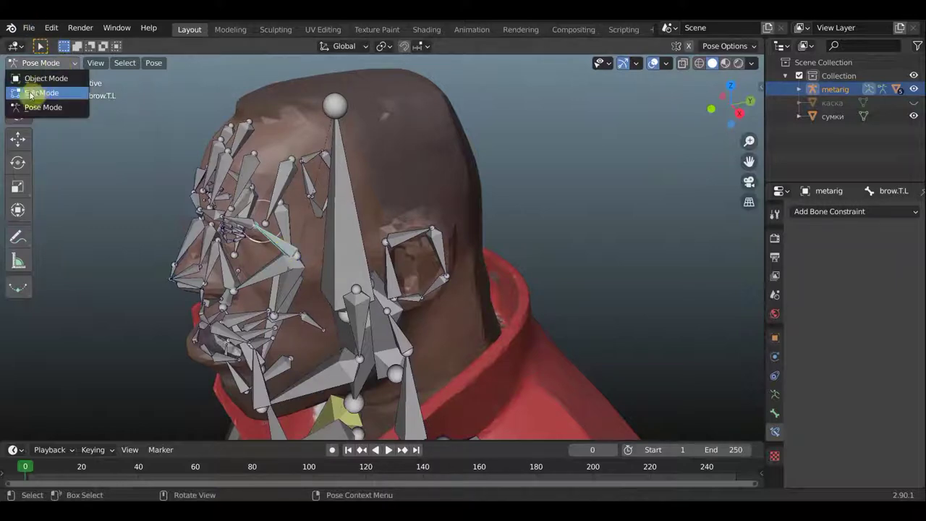
In Edit Mode, parent the selected face bones to spine.006 with Keep Offset.
click(45, 94)
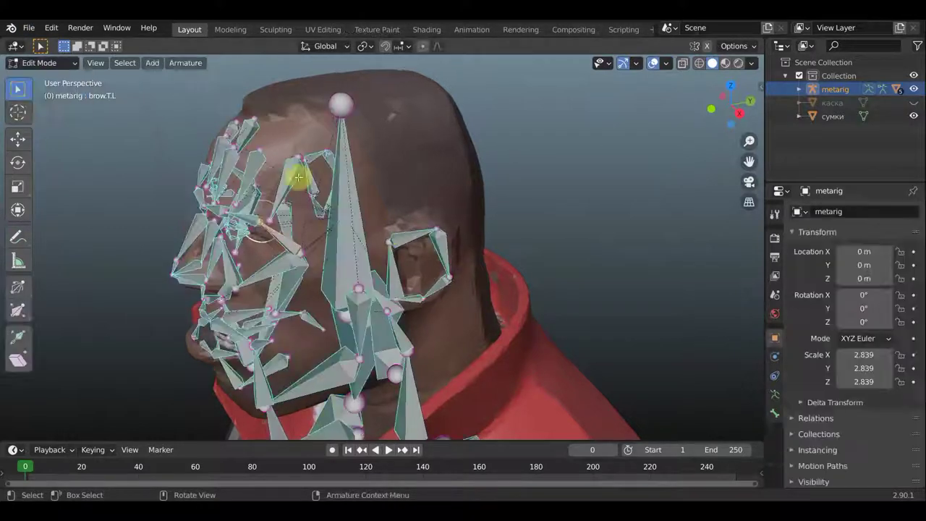
mouse_move(358, 259)
middle_down()
mouse_move(345, 240)
mouse_move(404, 235)
middle_up()
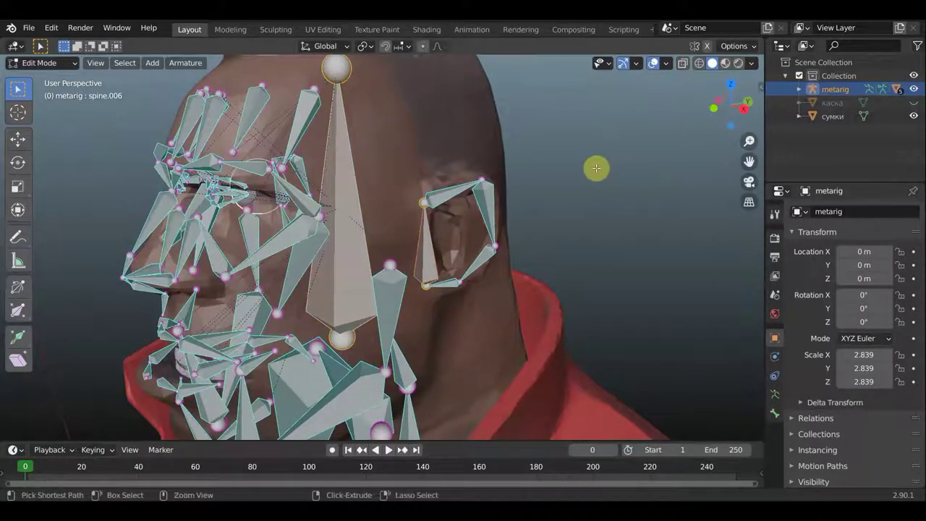
key(ctrl+p)
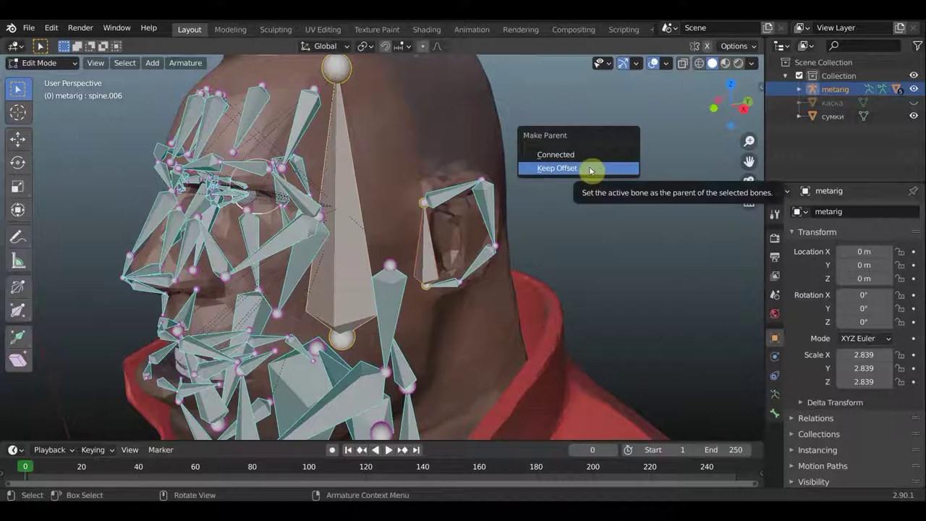
click(590, 169)
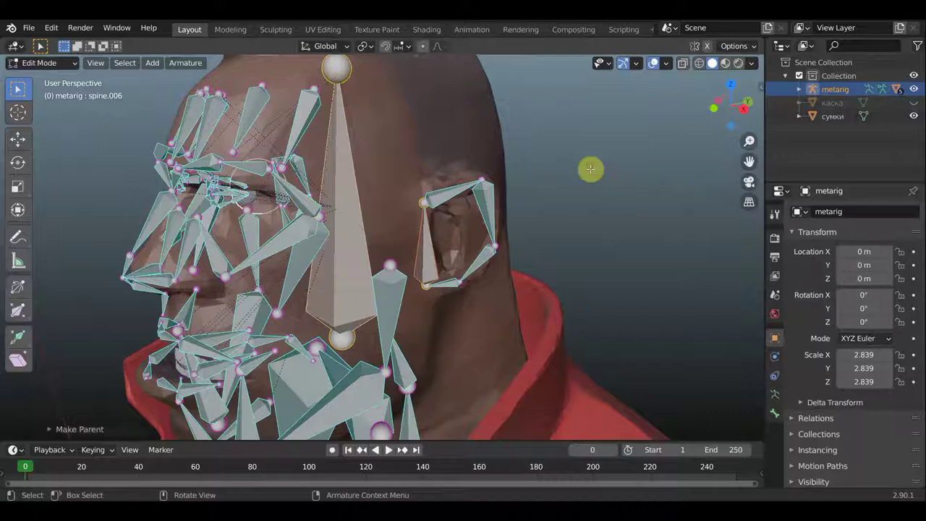
Parent jaw.L and the selected cheek bones to spine.006 with Keep Offset.
click(391, 305)
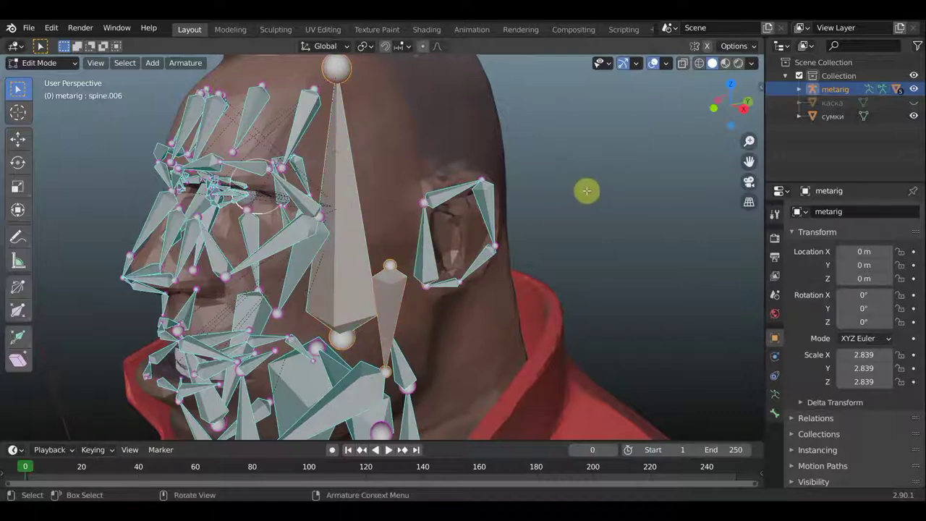
key(ctrl+p)
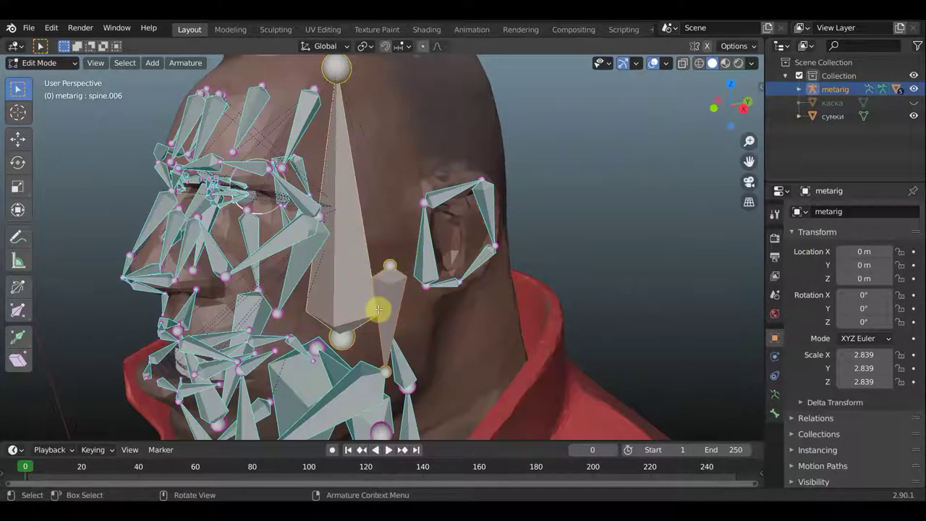
mouse_move(378, 310)
middle_down()
mouse_move(389, 300)
mouse_move(384, 330)
middle_up()
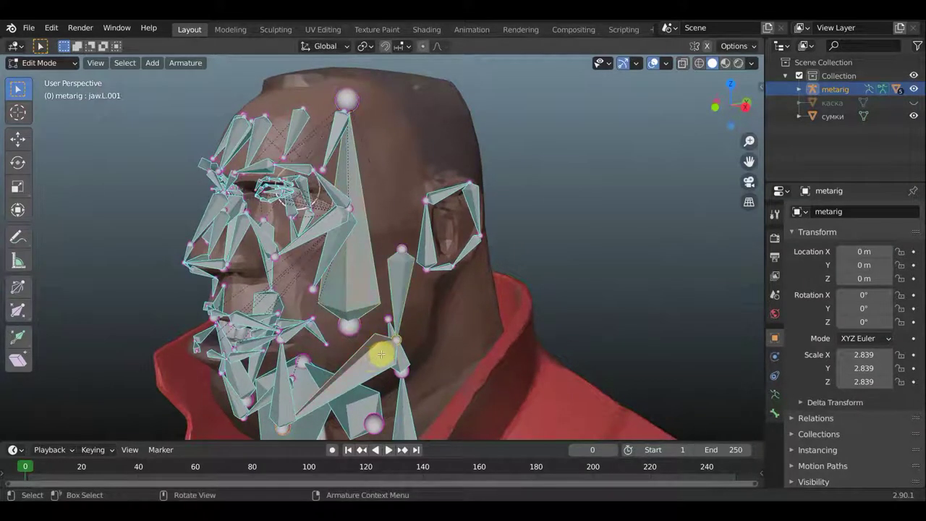
middle_drag(327, 248, 309, 248)
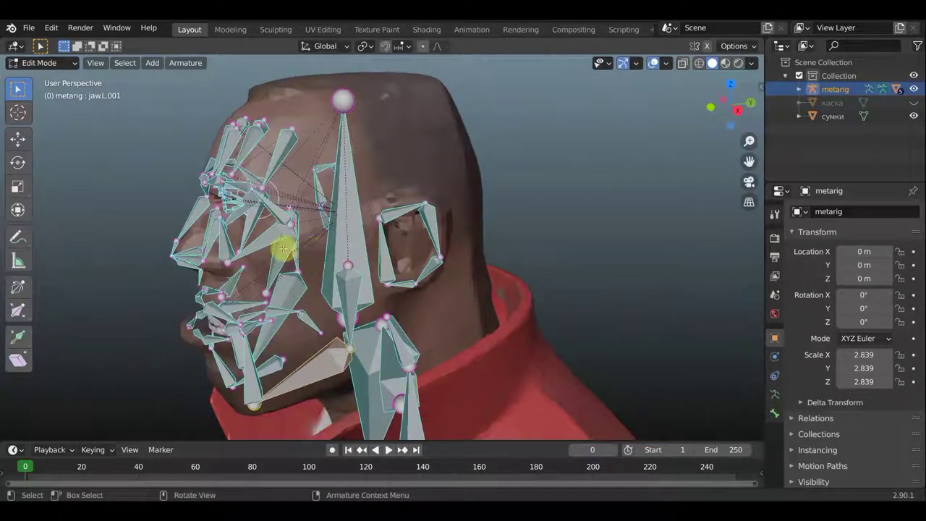
shift+click(397, 205)
key(ctrl+p)
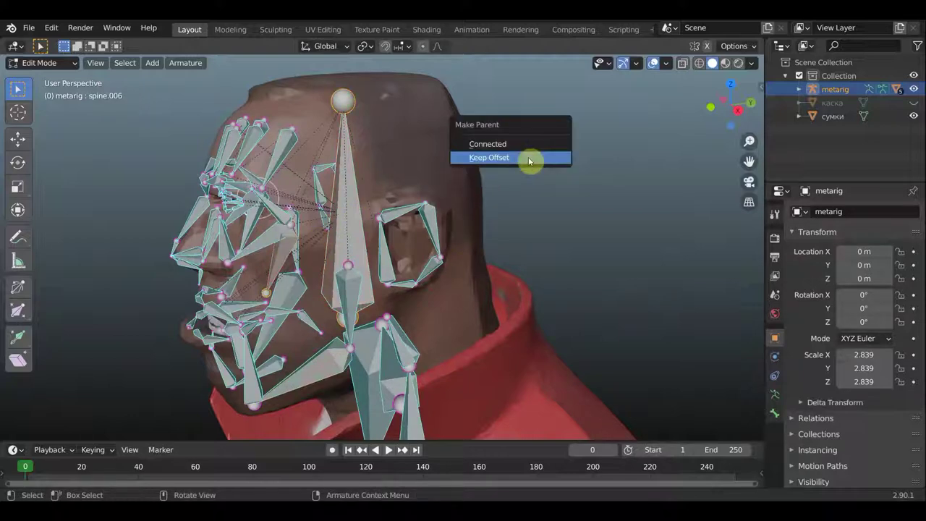
click(528, 157)
Parent cheek.T.R.002 to spine.006 with Keep Offset.
middle_drag(471, 174, 449, 235)
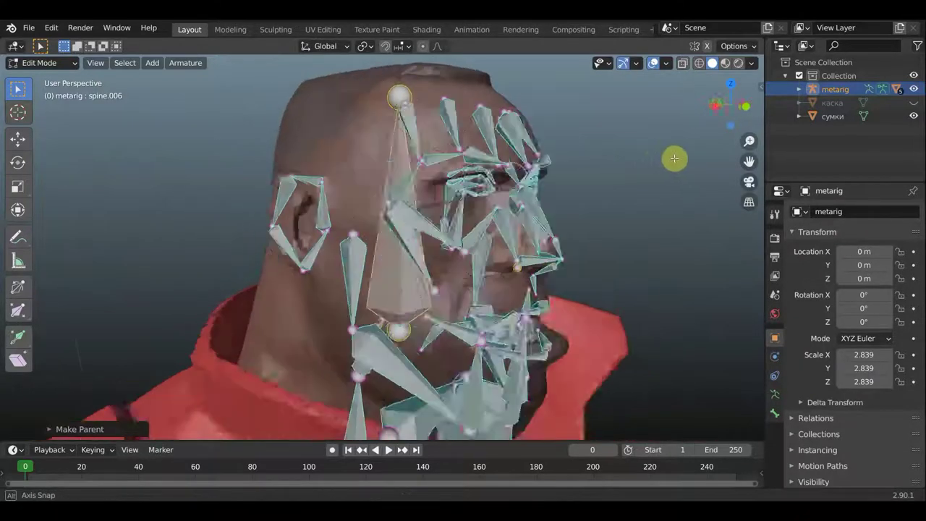
click(427, 235)
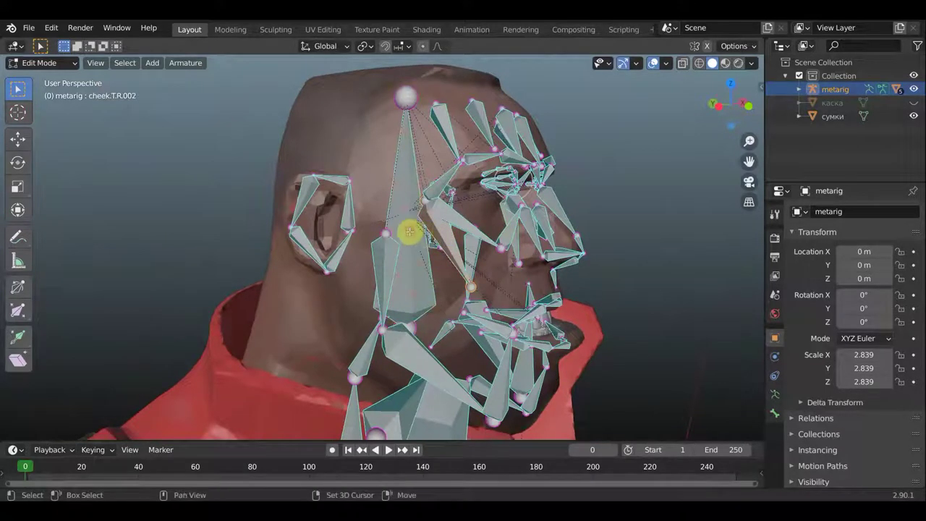
key(ctrl+z)
key(ctrl+p)
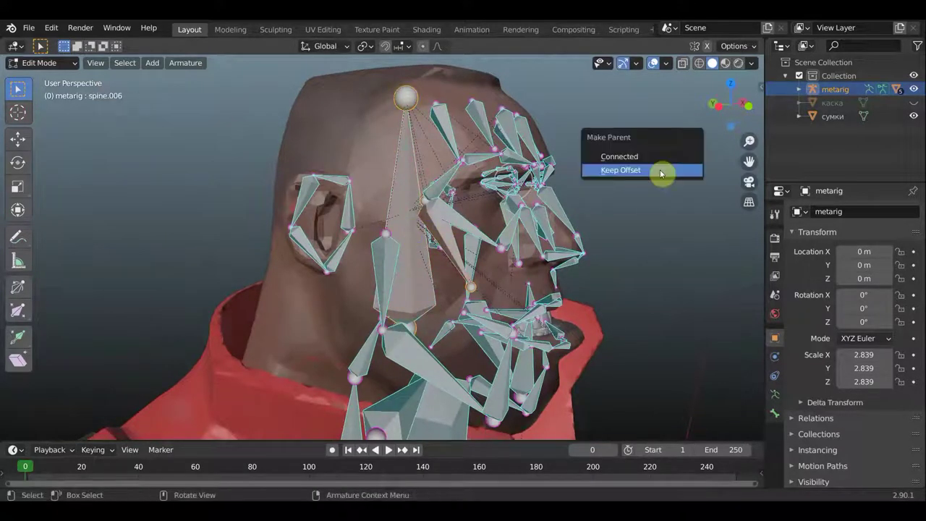
click(660, 171)
middle_drag(643, 171, 504, 173)
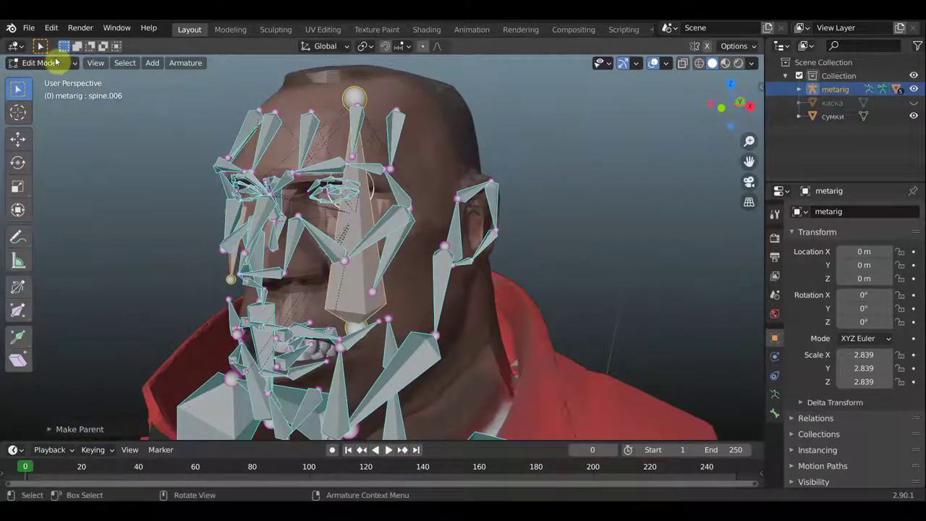
click(53, 63)
In Pose Mode, rotate the spine.006 head bone from a side view.
click(62, 108)
mouse_move(391, 186)
middle_down()
mouse_move(313, 187)
mouse_move(354, 270)
middle_up()
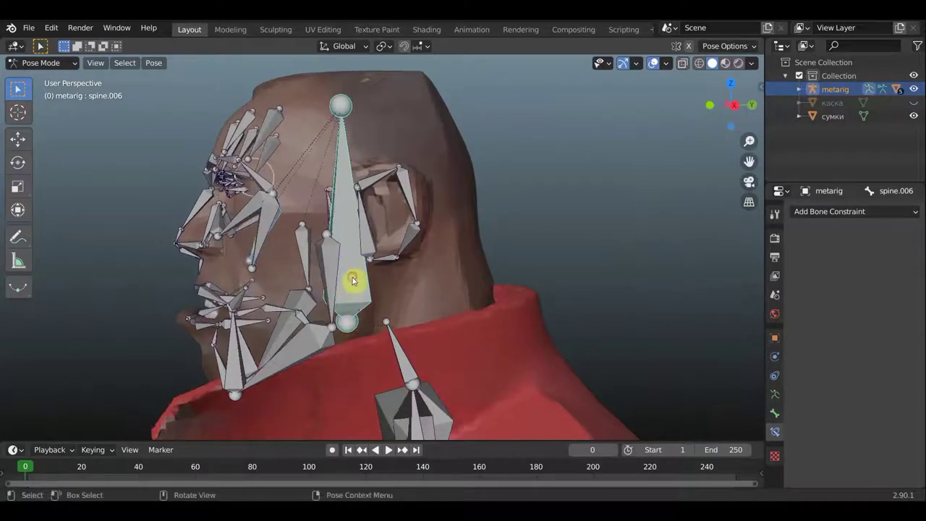
click(356, 279)
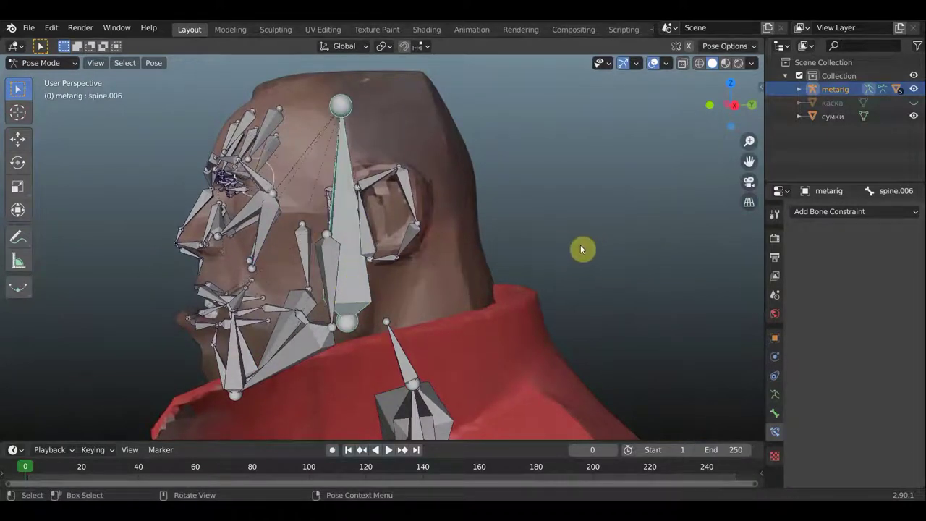
key(r)
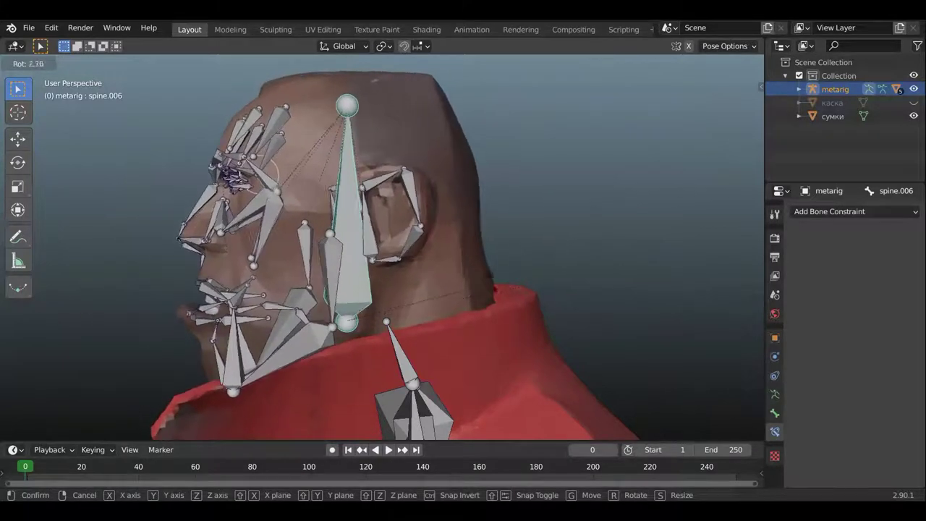
click(460, 276)
Rotate spine.006 again from the front, then select ear.L to inspect the ear.
mouse_move(469, 275)
middle_down()
mouse_move(578, 294)
mouse_move(586, 309)
mouse_move(573, 335)
mouse_move(560, 331)
mouse_move(630, 278)
middle_up()
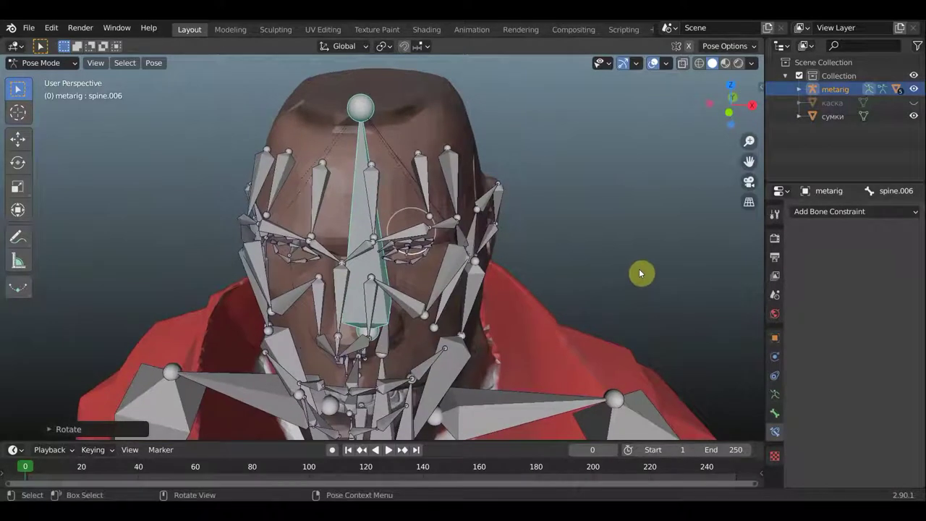
key(r)
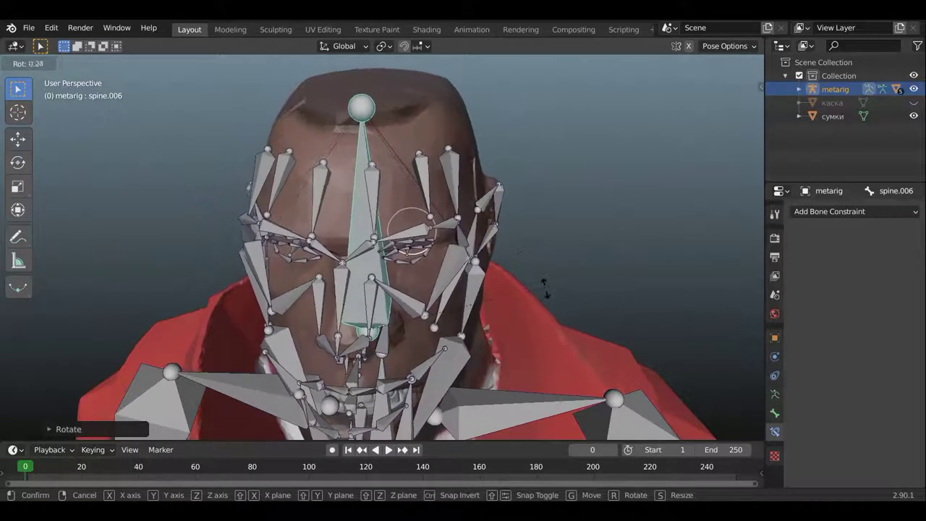
click(541, 283)
middle_drag(541, 283, 455, 269)
mouse_move(430, 236)
middle_down()
mouse_move(402, 237)
mouse_move(419, 219)
mouse_move(442, 224)
mouse_move(426, 209)
mouse_move(439, 166)
mouse_move(439, 184)
mouse_move(424, 173)
mouse_move(495, 178)
middle_up()
scroll(439, 167, up, 2)
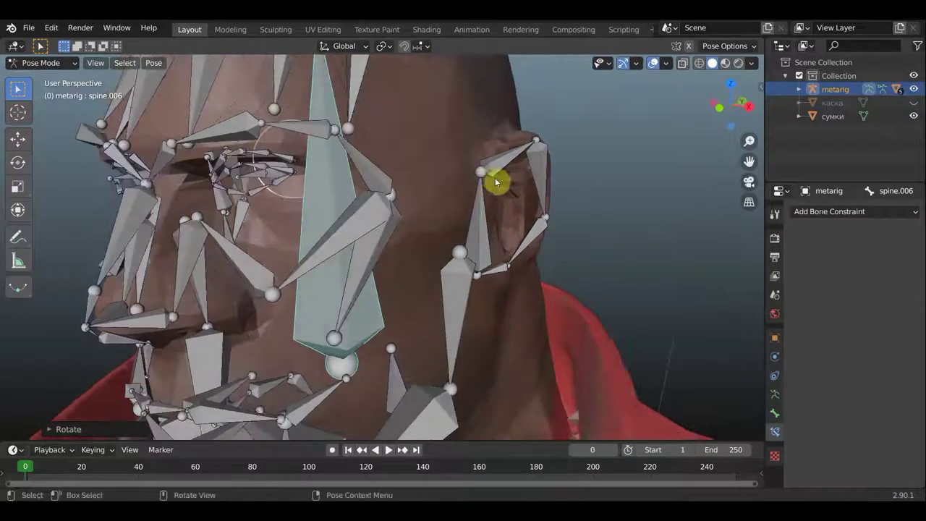
click(494, 217)
scroll(492, 213, down, 5)
mouse_move(492, 213)
middle_down()
mouse_move(510, 215)
mouse_move(502, 232)
mouse_move(480, 214)
mouse_move(279, 227)
mouse_move(260, 258)
mouse_move(262, 279)
mouse_move(265, 262)
mouse_move(221, 256)
mouse_move(298, 246)
middle_up()
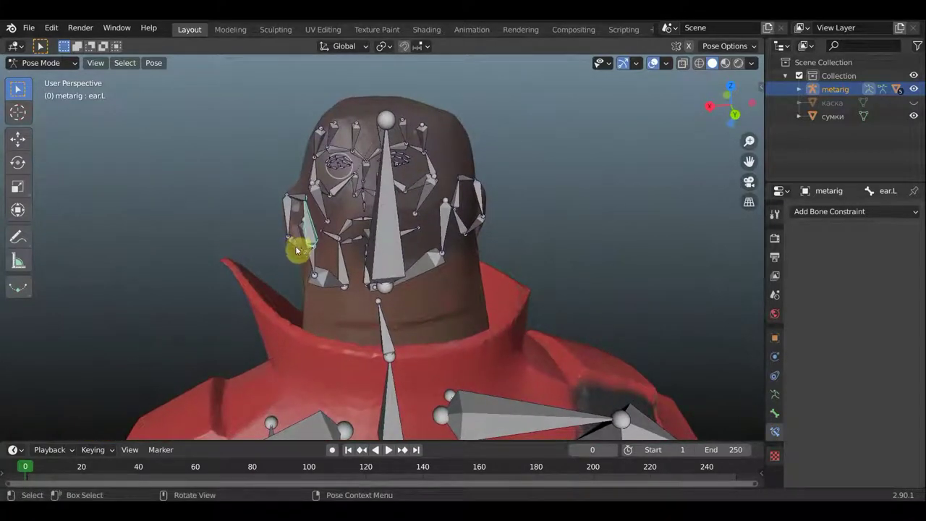
In Edit Mode, move ear.L, ear.L.002 and ear.L.003 so they sit on the head's ear.
click(43, 63)
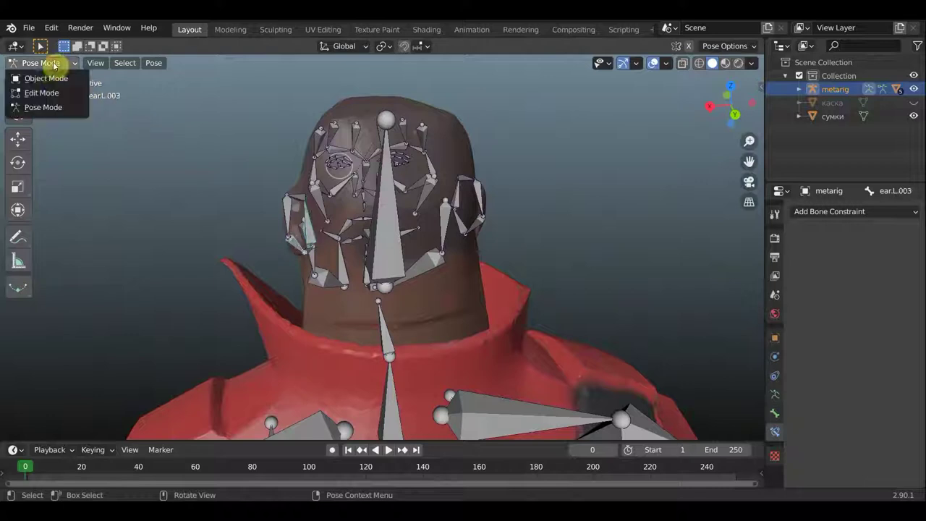
click(40, 91)
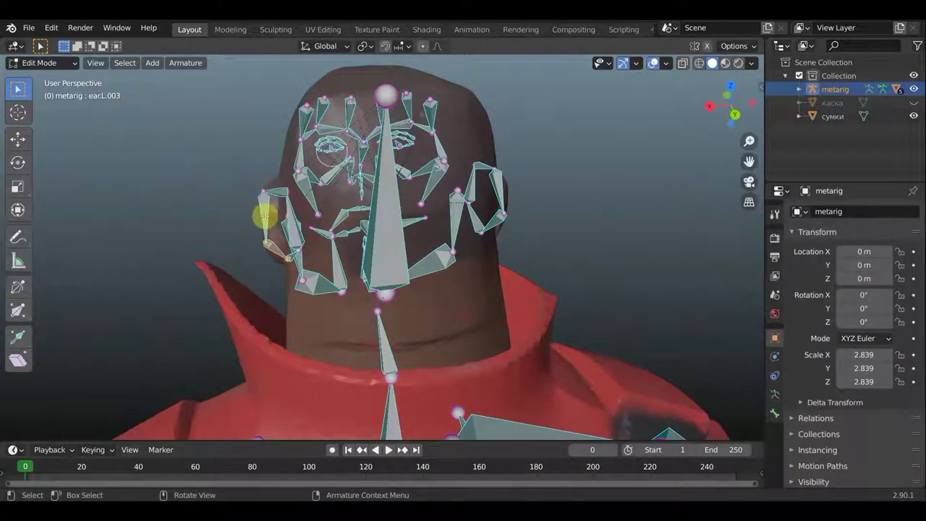
drag(265, 210, 268, 209)
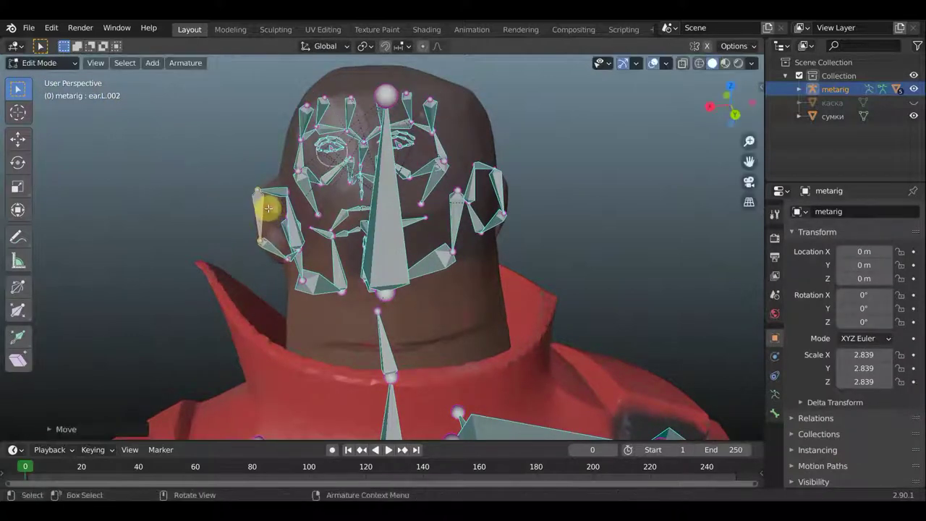
click(287, 260)
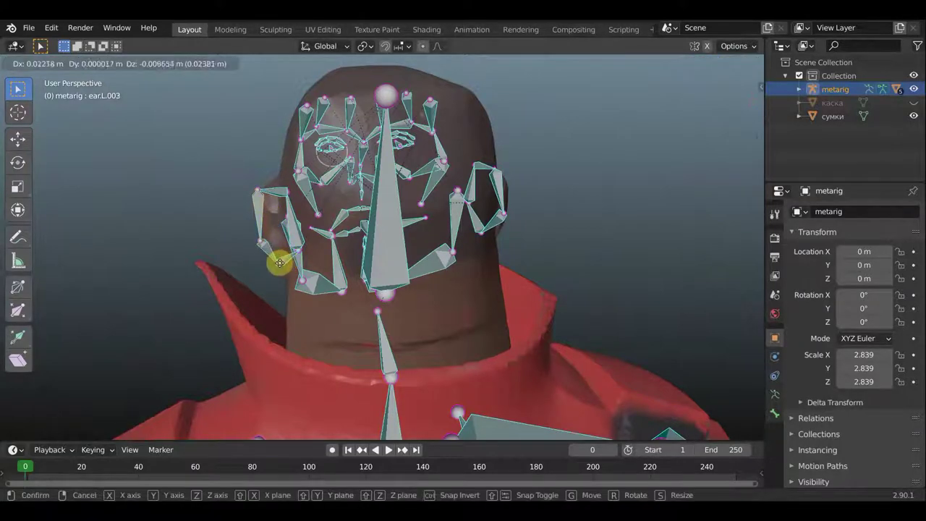
mouse_move(311, 252)
middle_down()
mouse_move(525, 243)
mouse_move(575, 231)
mouse_move(471, 252)
mouse_move(474, 278)
middle_up()
drag(470, 259, 483, 257)
click(504, 210)
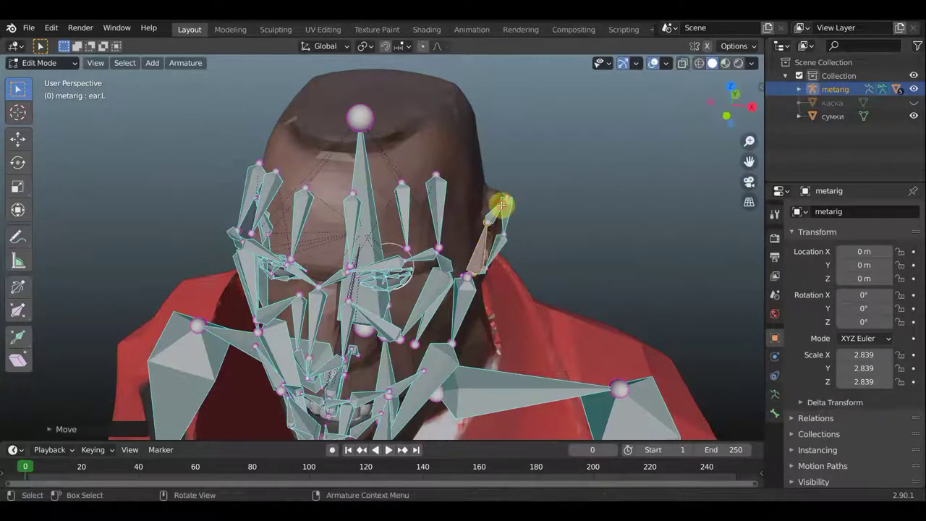
drag(502, 204, 497, 200)
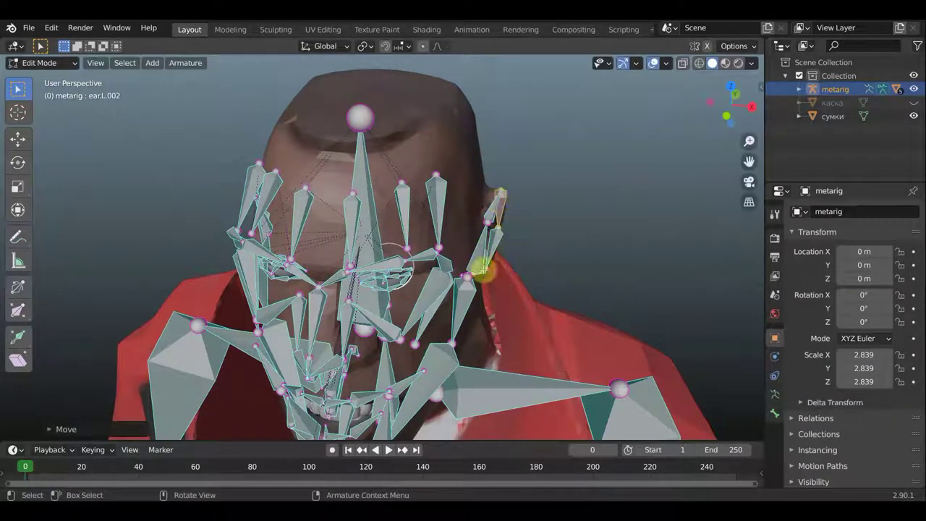
drag(473, 267, 474, 257)
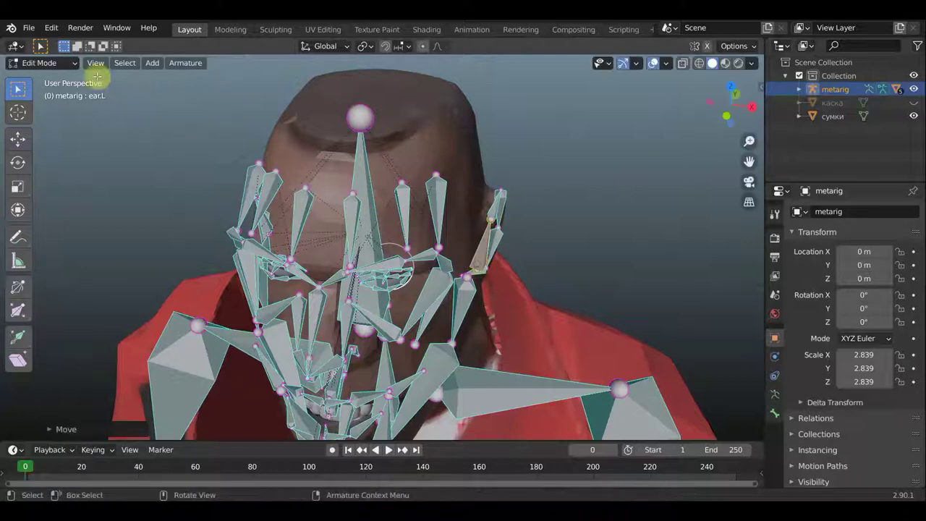
click(58, 65)
In Object Mode, parent the character mesh to the metarig with automatic weights.
click(46, 79)
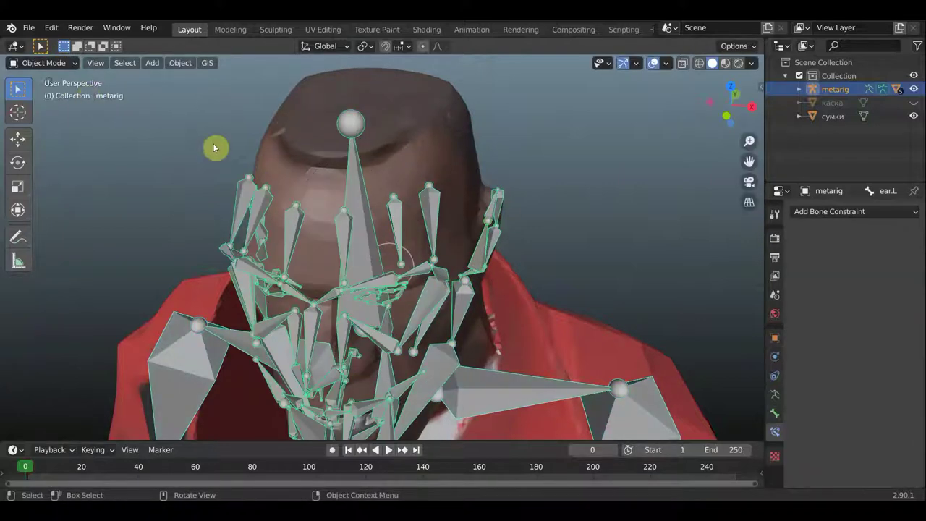
middle_drag(144, 93, 423, 130)
click(403, 117)
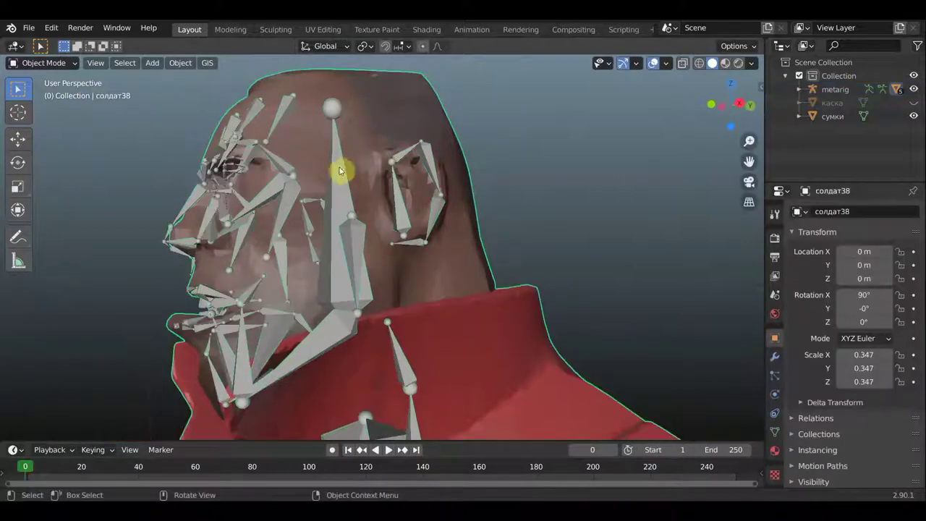
click(356, 172)
key(ctrl+p)
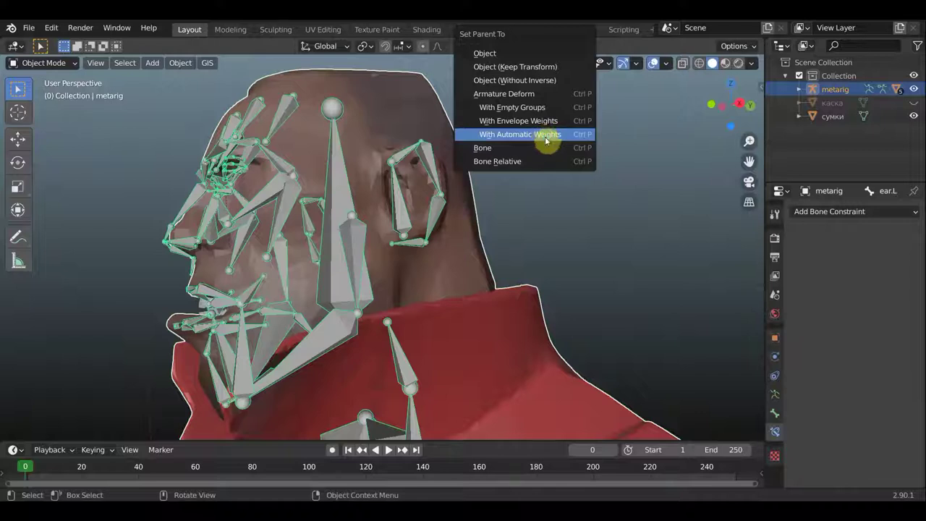
click(546, 140)
Switch the rig to Pose Mode and rotate the head bone to test the new skinning.
scroll(535, 145, down, 3)
middle_drag(528, 155, 599, 176)
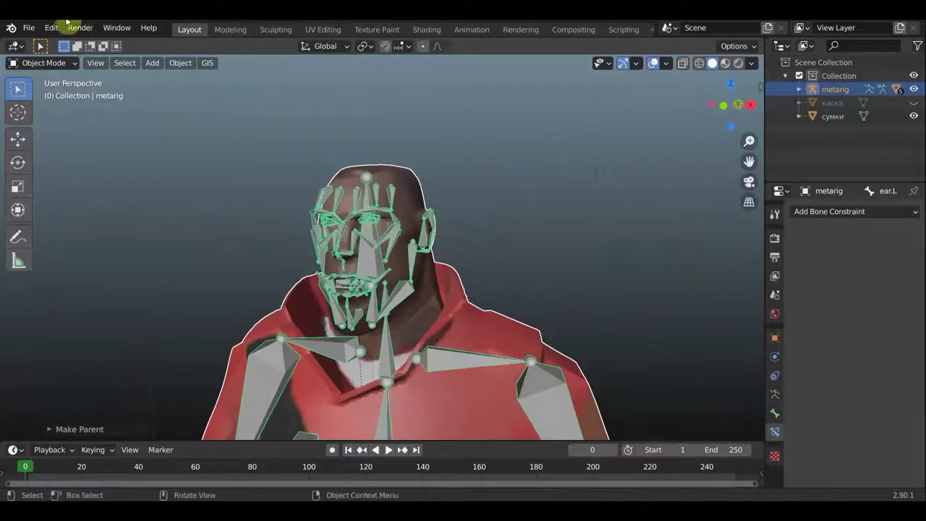
click(50, 63)
click(42, 105)
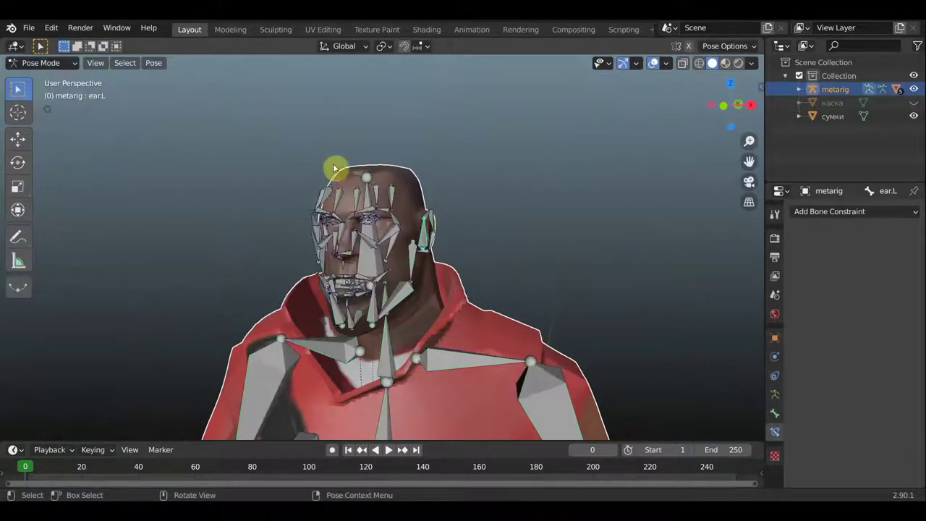
middle_drag(333, 169, 256, 181)
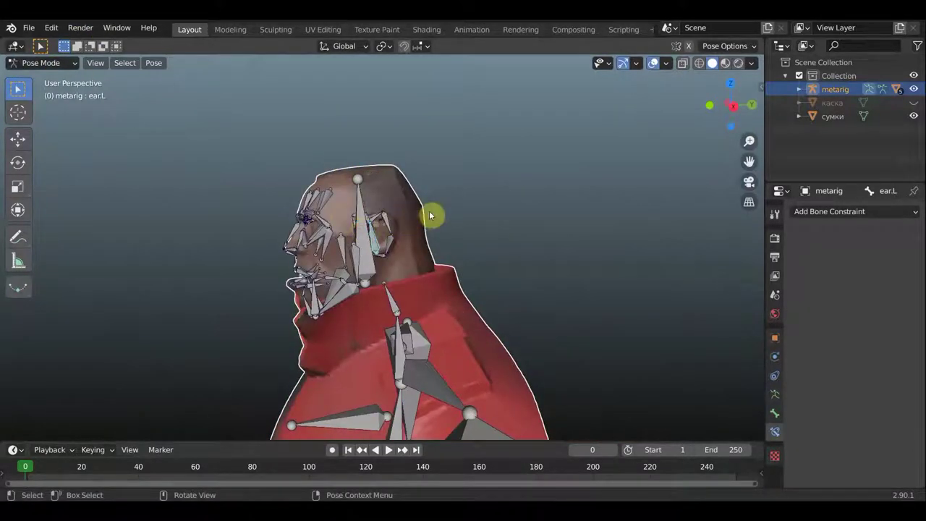
key(r)
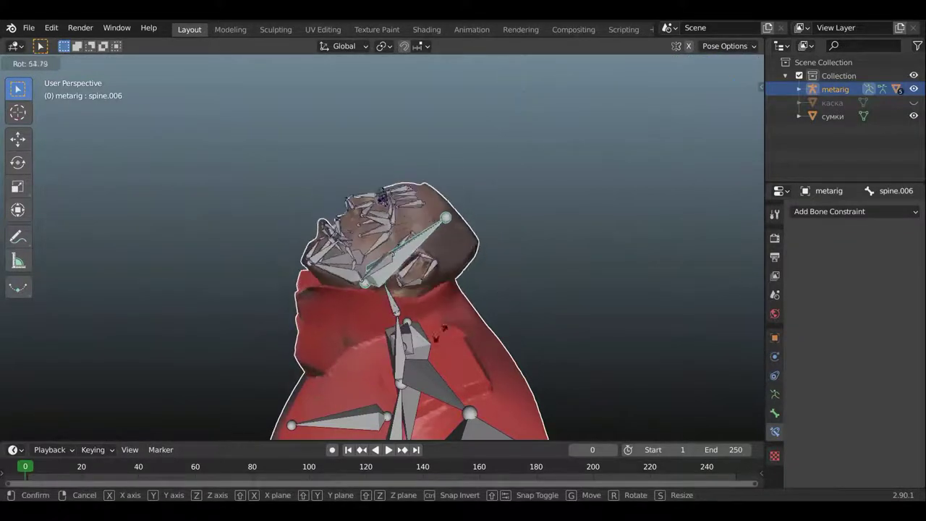
click(463, 260)
Zoom in and select the left ear bone ear.L.
scroll(463, 260, up, 3)
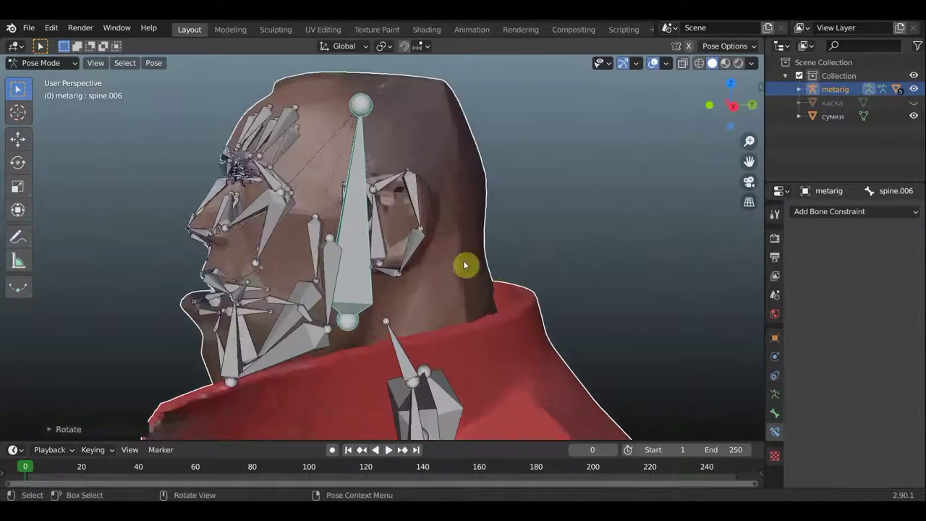
scroll(462, 260, up, 4)
scroll(545, 266, up, 3)
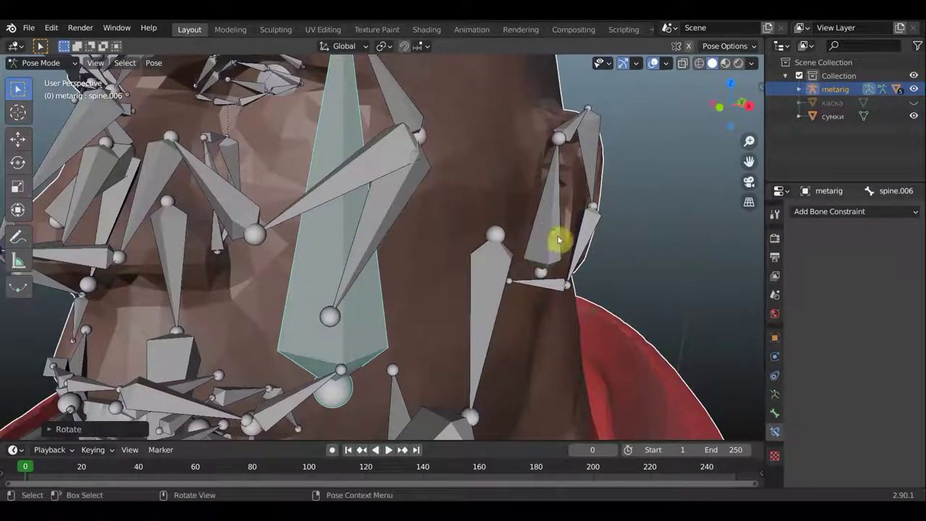
click(558, 240)
scroll(584, 241, down, 3)
scroll(584, 241, down, 4)
Undo, then rotate the head bone spine.006 back to an upright pose.
mouse_move(584, 241)
middle_down()
mouse_move(627, 257)
mouse_move(453, 210)
middle_up()
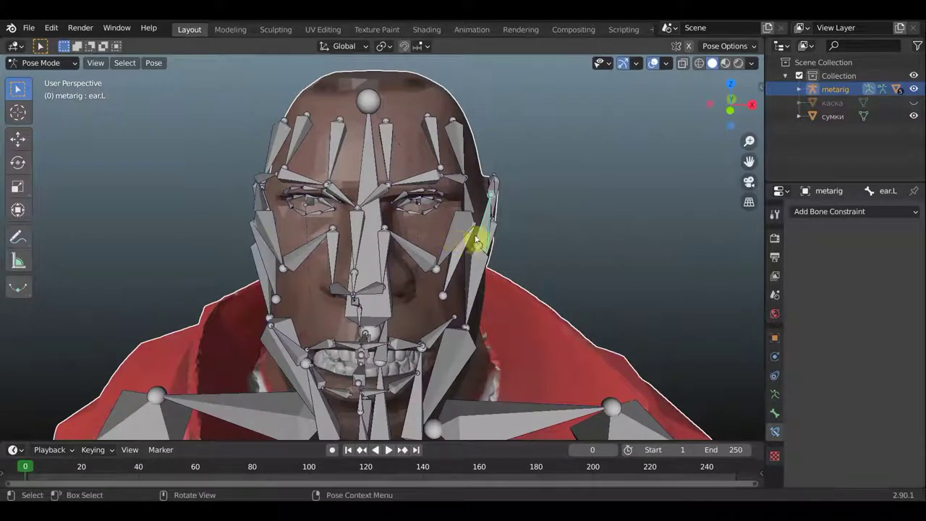
scroll(476, 239, down, 2)
scroll(476, 235, down, 1)
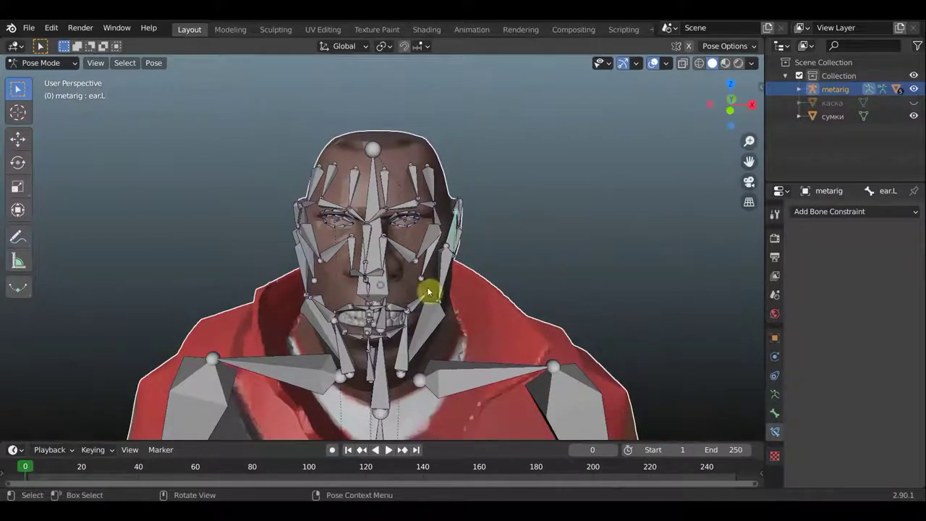
key(ctrl+z)
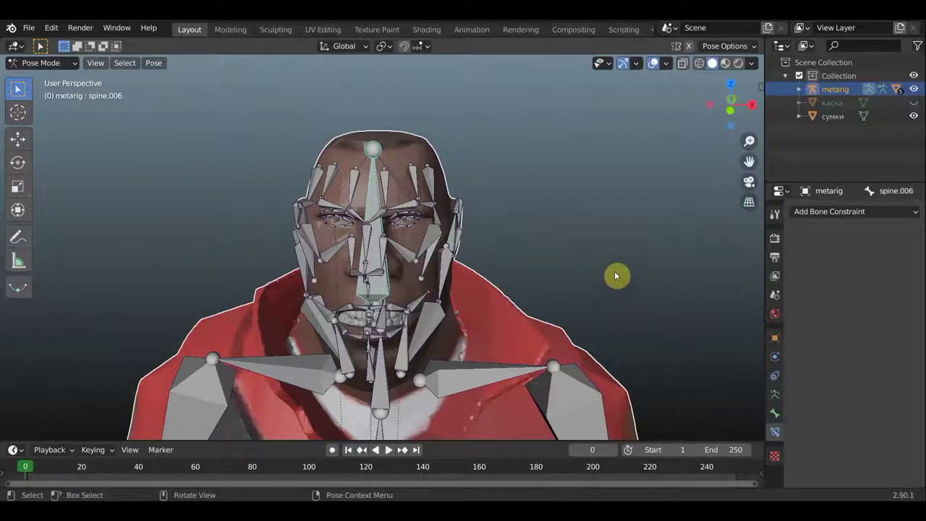
key(r)
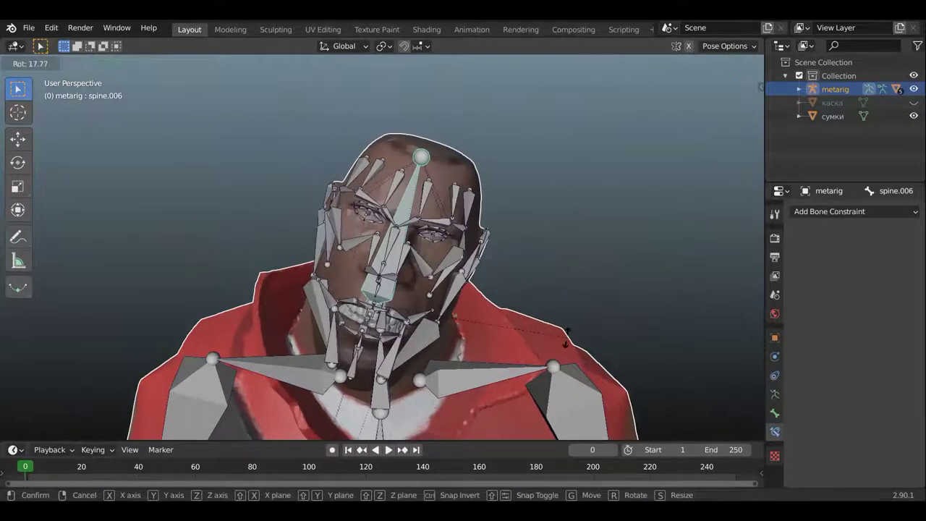
click(587, 283)
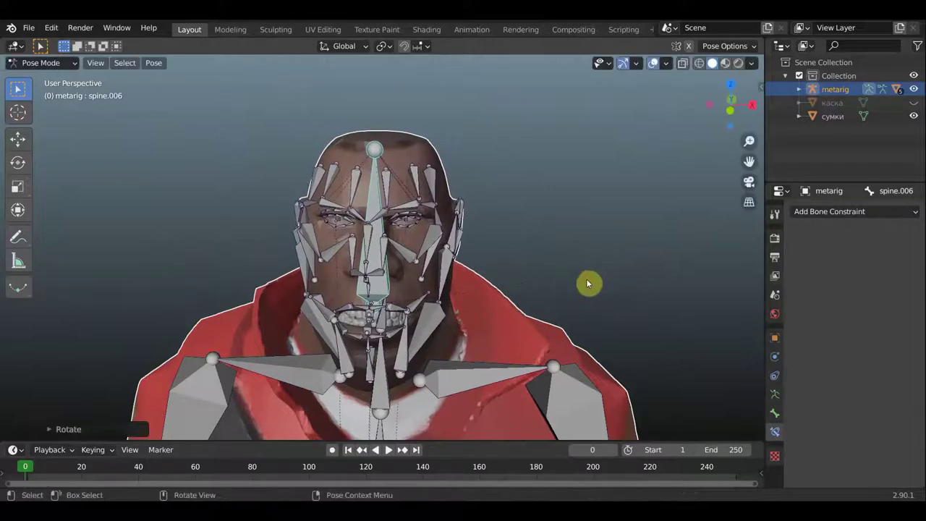
Orbit and zoom to review the whole posed rig from head to feet.
mouse_move(587, 283)
middle_down()
mouse_move(463, 281)
mouse_move(554, 270)
mouse_move(564, 279)
middle_up()
scroll(461, 277, up, 3)
scroll(469, 321, down, 3)
scroll(477, 307, down, 2)
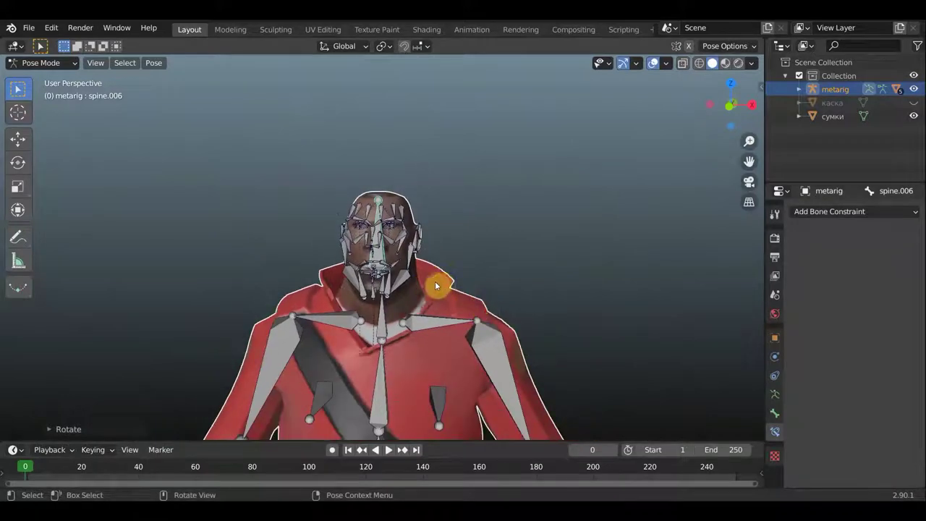
scroll(434, 284, up, 2)
scroll(486, 295, down, 1)
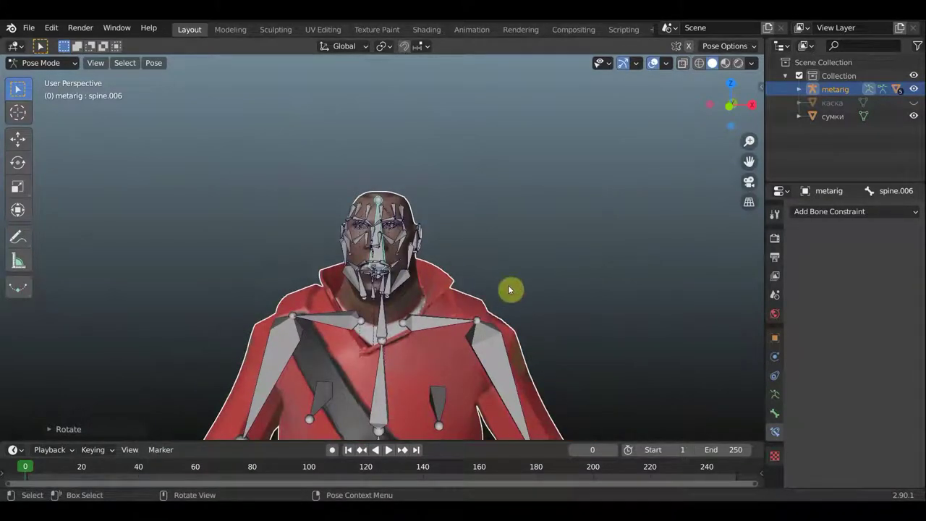
middle_drag(521, 238, 519, 225)
scroll(519, 226, down, 3)
scroll(538, 285, down, 1)
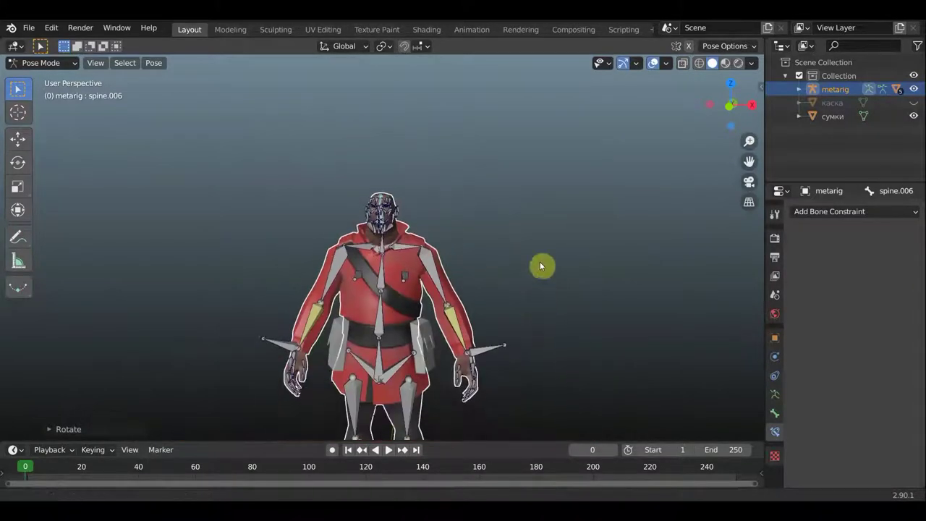
scroll(542, 265, down, 2)
scroll(531, 251, down, 1)
scroll(529, 252, up, 3)
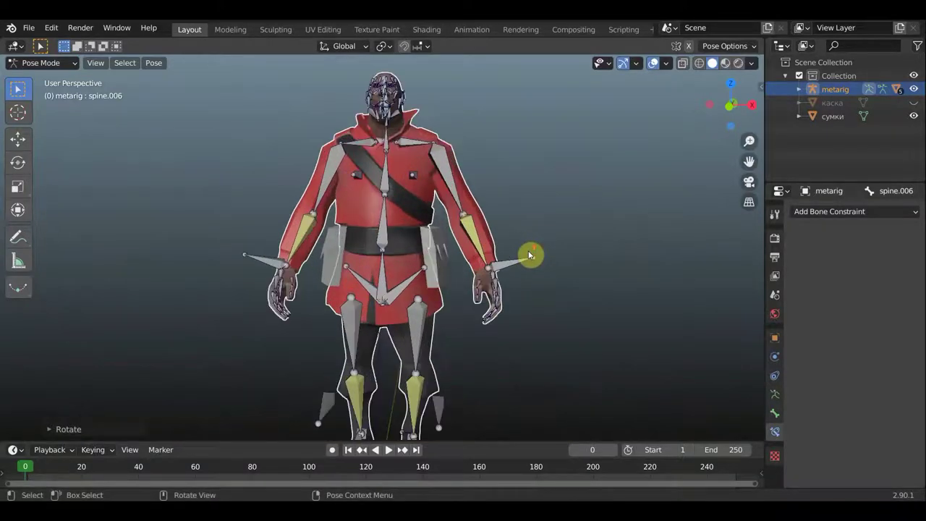
scroll(528, 252, up, 2)
mouse_move(531, 306)
shift+middle_down()
mouse_move(505, 381)
mouse_move(548, 275)
mouse_move(424, 265)
mouse_move(457, 222)
shift+middle_up()
Select the lower teeth bone along the jawline and rotate it down.
scroll(457, 225, up, 4)
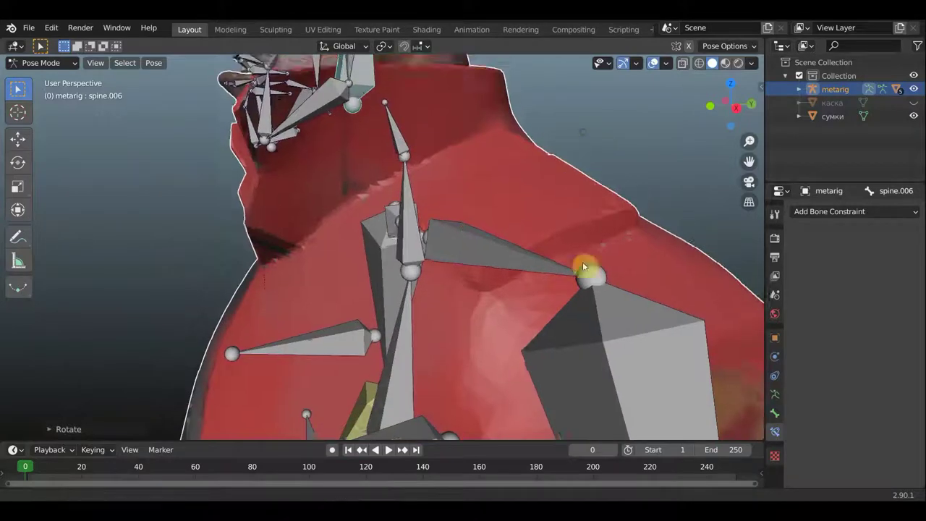
shift+middle_drag(584, 270, 572, 337)
scroll(389, 344, up, 1)
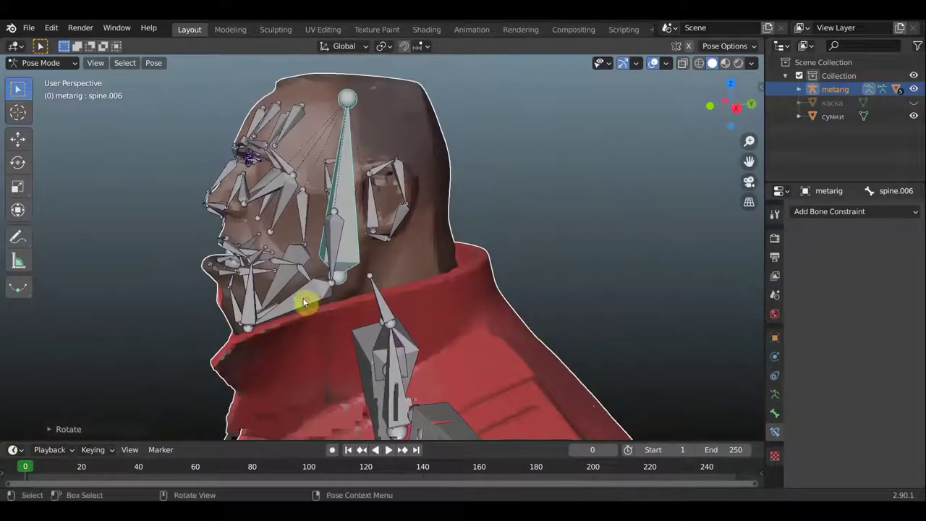
click(282, 286)
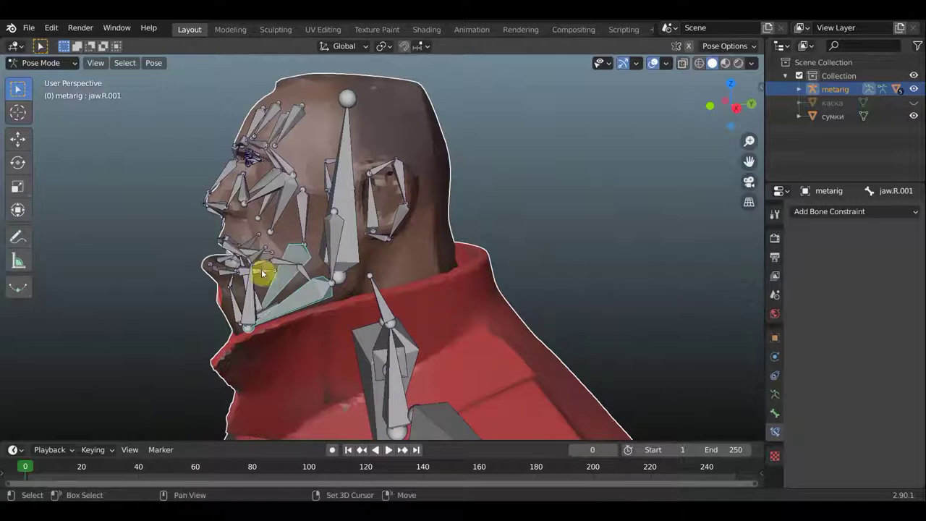
mouse_move(272, 282)
middle_down()
mouse_move(264, 273)
mouse_move(292, 290)
mouse_move(300, 309)
middle_up()
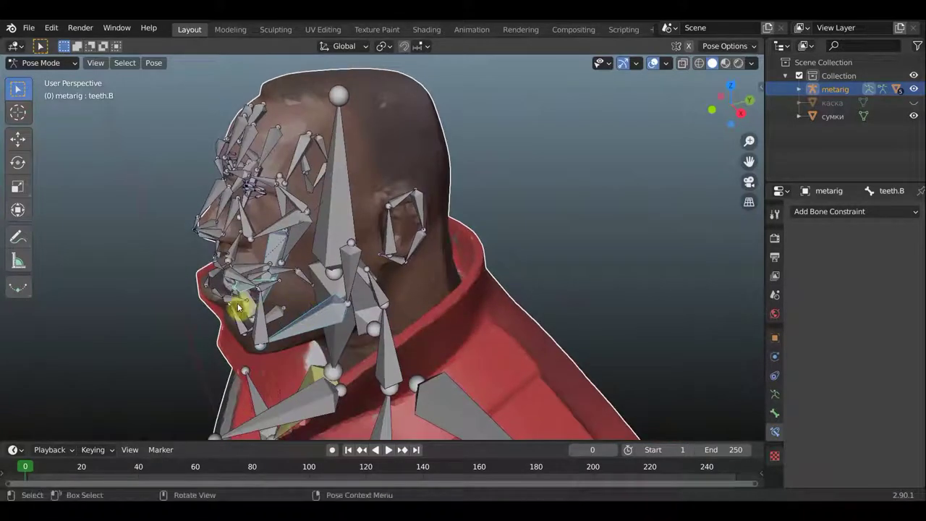
mouse_move(405, 296)
middle_down()
mouse_move(476, 263)
mouse_move(473, 252)
middle_up()
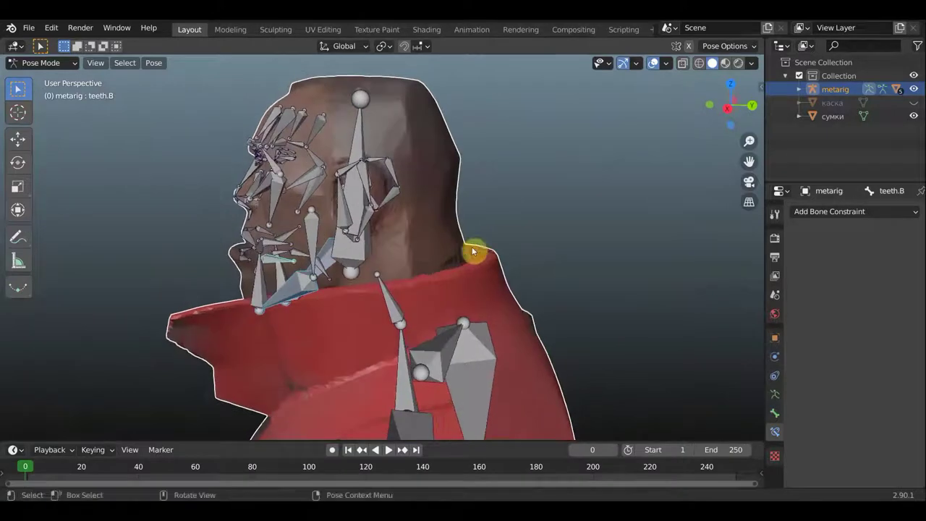
key(r)
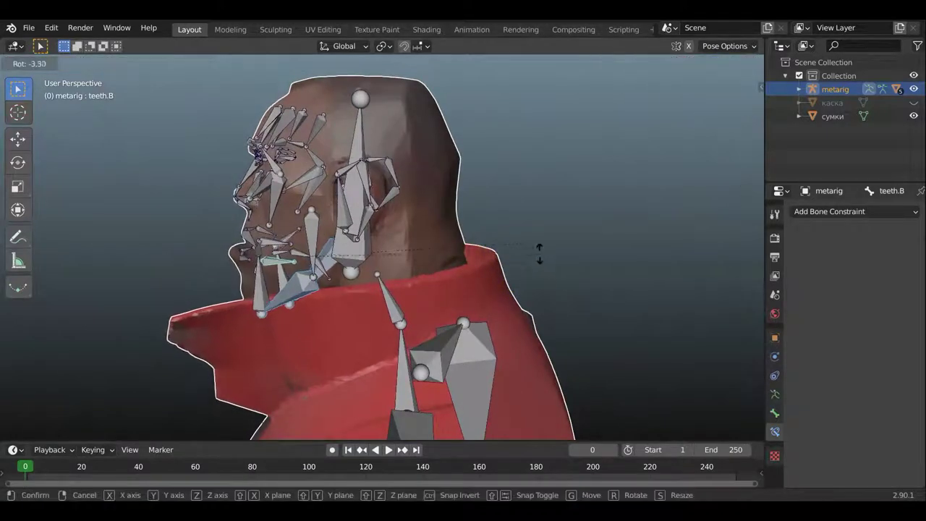
click(536, 264)
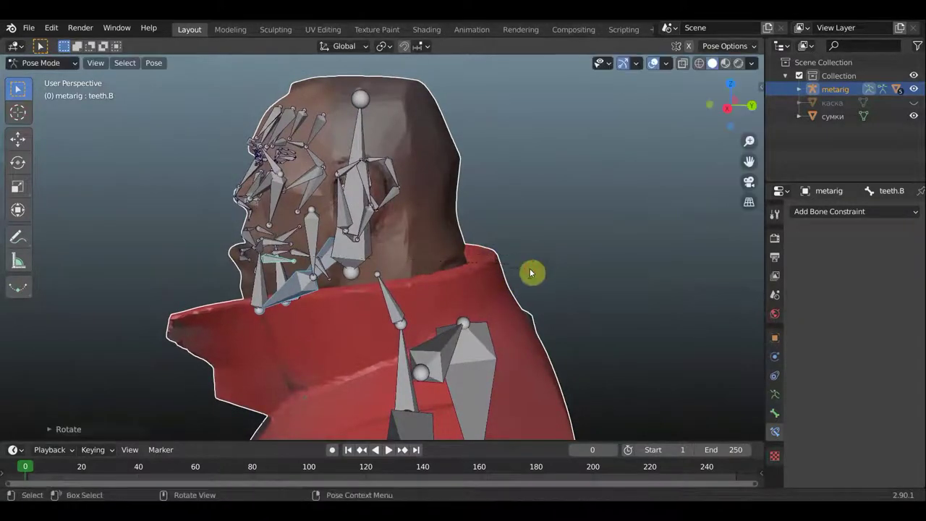
Select the lip.B.L.001, lip.B.L, lip.B.R and lip.B.R.001 bones and rotate the lower lip down.
middle_drag(529, 268, 572, 268)
scroll(272, 295, up, 3)
middle_drag(272, 294, 257, 310)
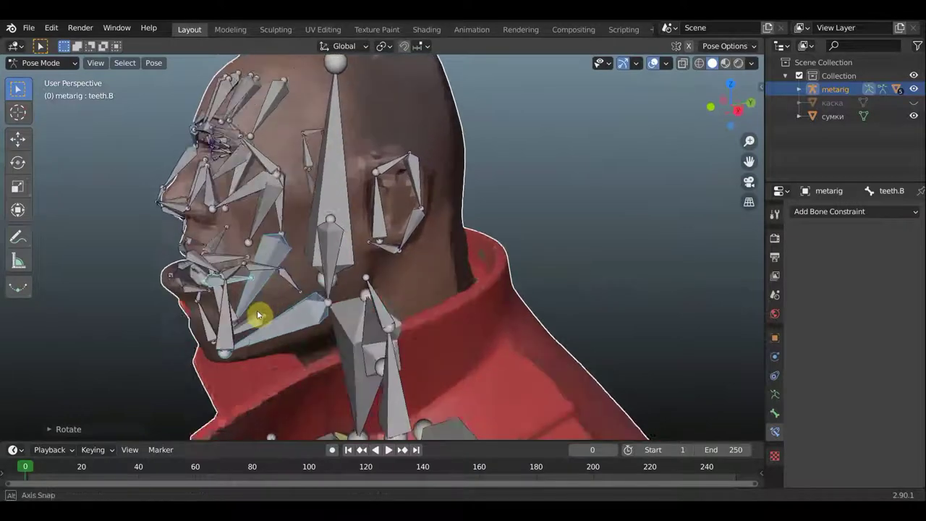
click(181, 284)
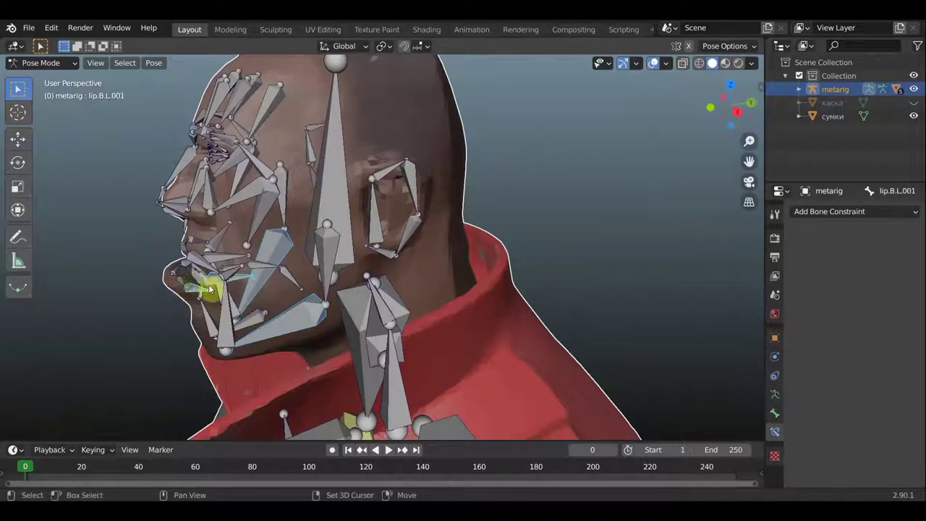
click(210, 289)
middle_drag(244, 289, 237, 349)
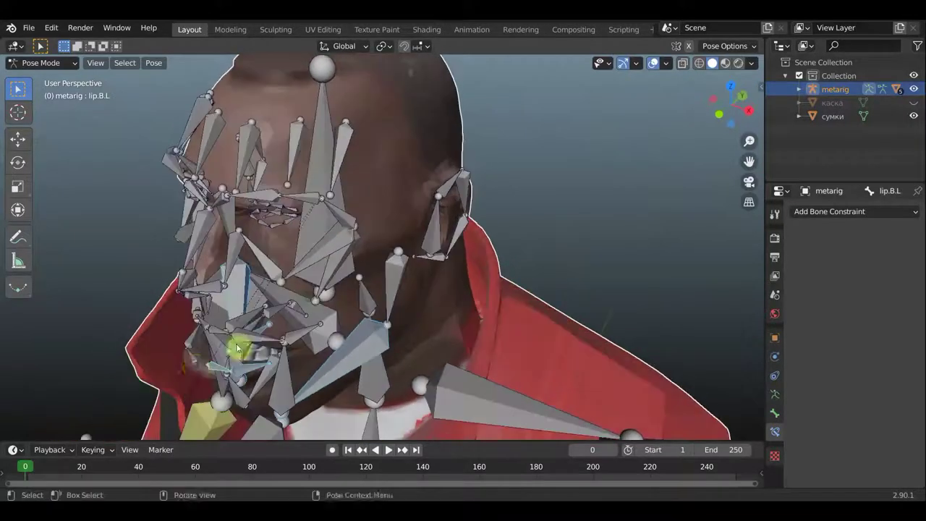
shift+click(191, 345)
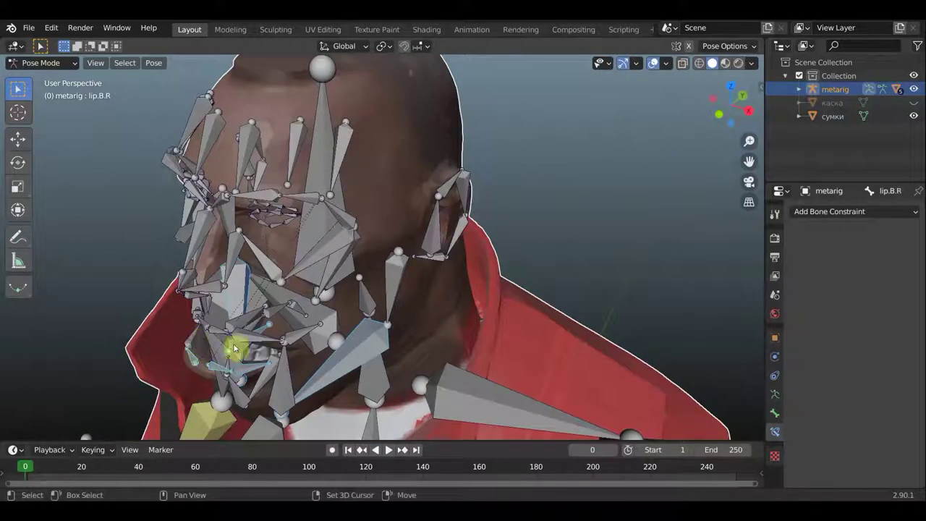
shift+click(324, 340)
mouse_move(318, 343)
middle_down()
mouse_move(231, 289)
mouse_move(274, 303)
middle_up()
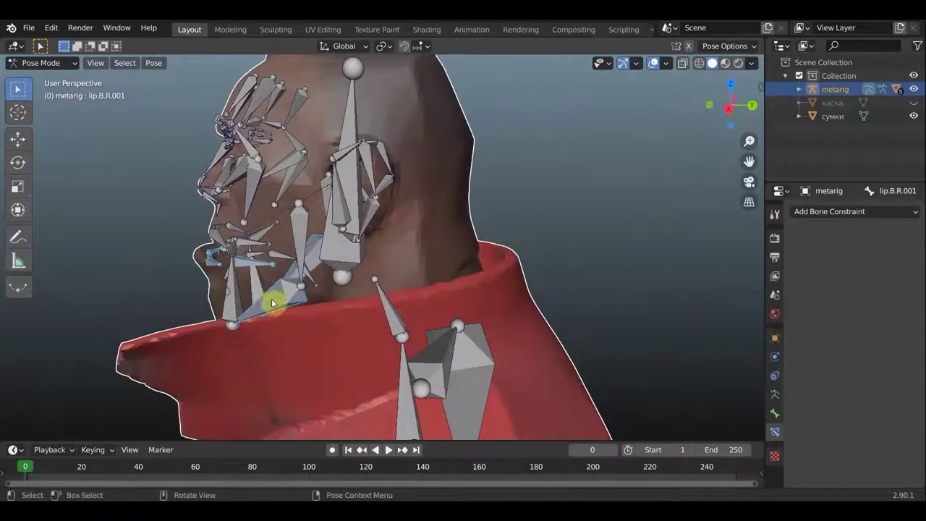
key(r)
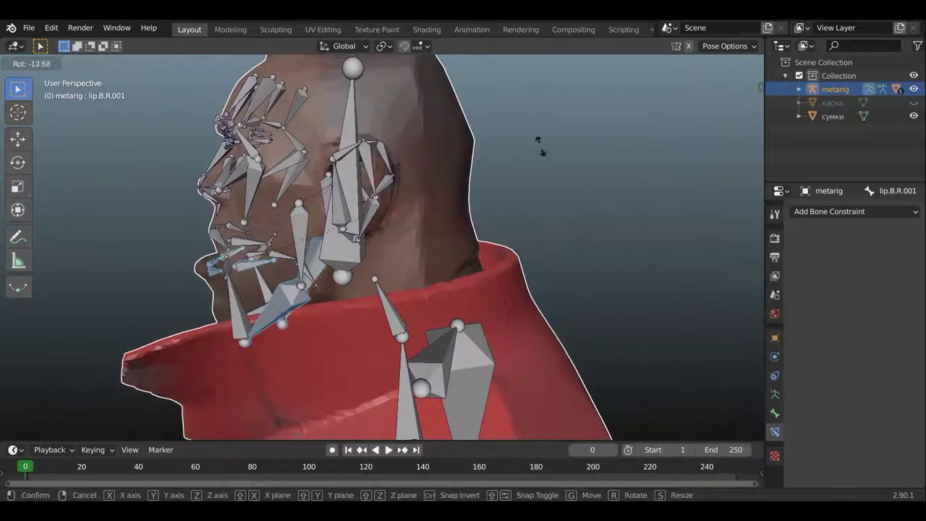
click(488, 130)
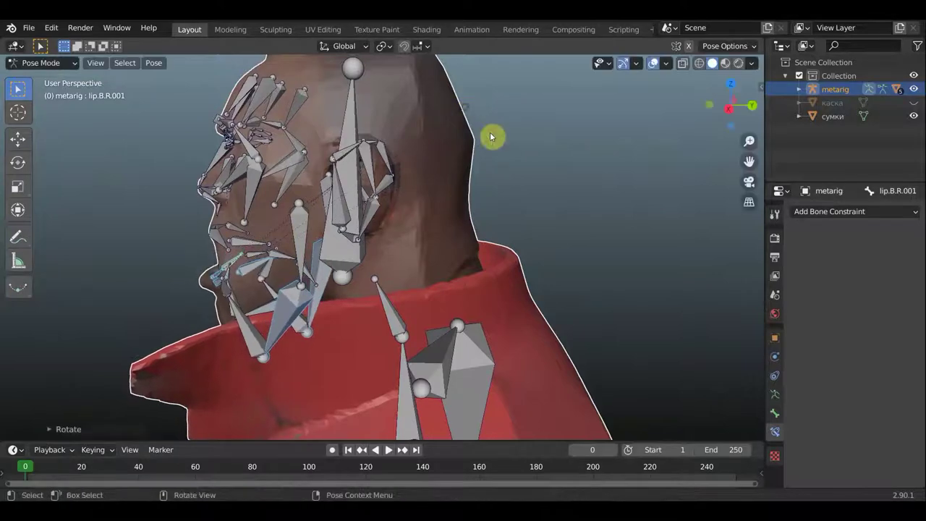
Rotate lip.B.R.001 further, then hide the overlays to inspect the deformed open mouth.
mouse_move(490, 132)
middle_down()
mouse_move(608, 153)
mouse_move(653, 140)
mouse_move(649, 127)
middle_up()
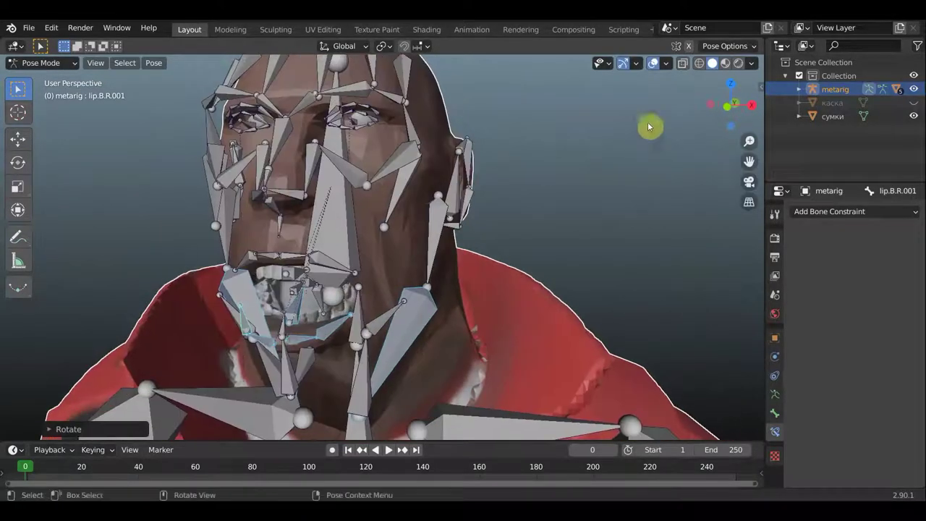
scroll(567, 257, down, 3)
scroll(569, 258, down, 2)
key(r)
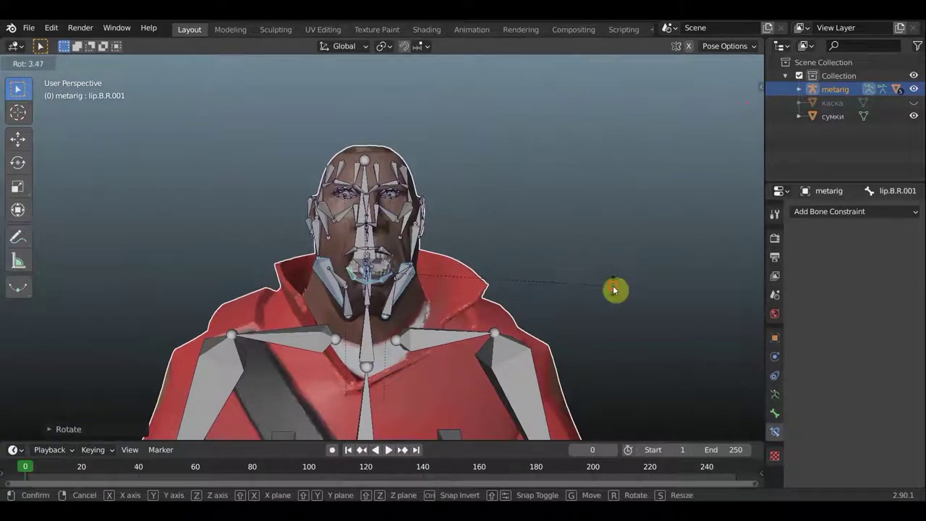
click(612, 287)
click(655, 65)
mouse_move(653, 68)
middle_down()
mouse_move(541, 171)
mouse_move(490, 162)
mouse_move(570, 140)
mouse_move(578, 147)
mouse_move(581, 137)
middle_up()
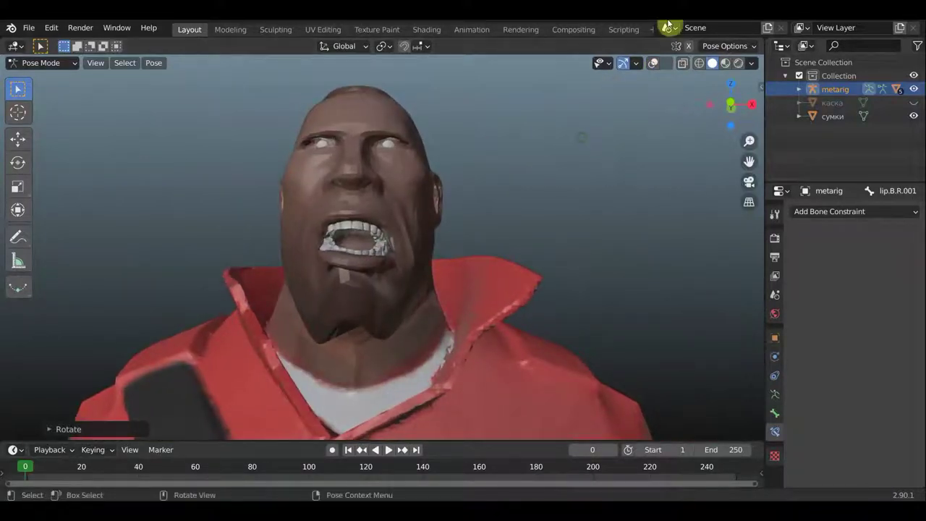
Turn Viewport Overlays back on and undo the last lip rotation.
click(654, 64)
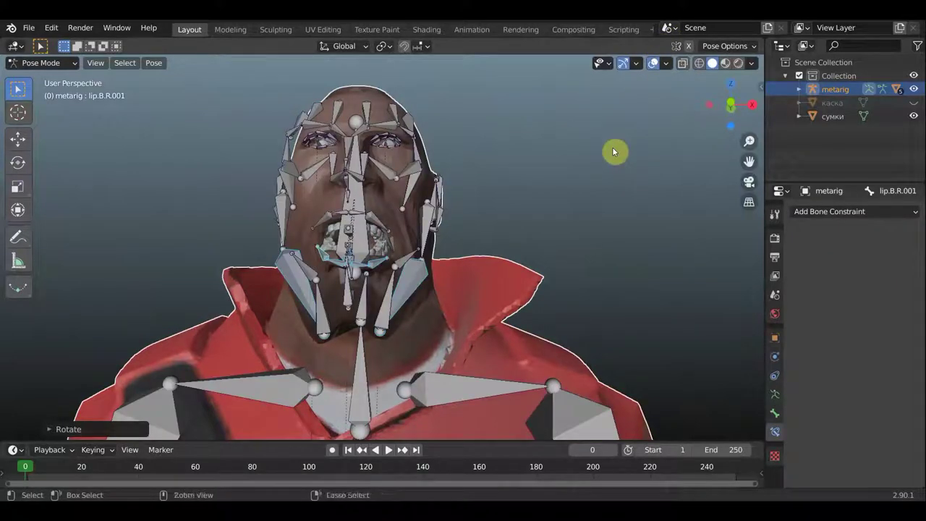
key(ctrl+z)
key(ctrl+z)
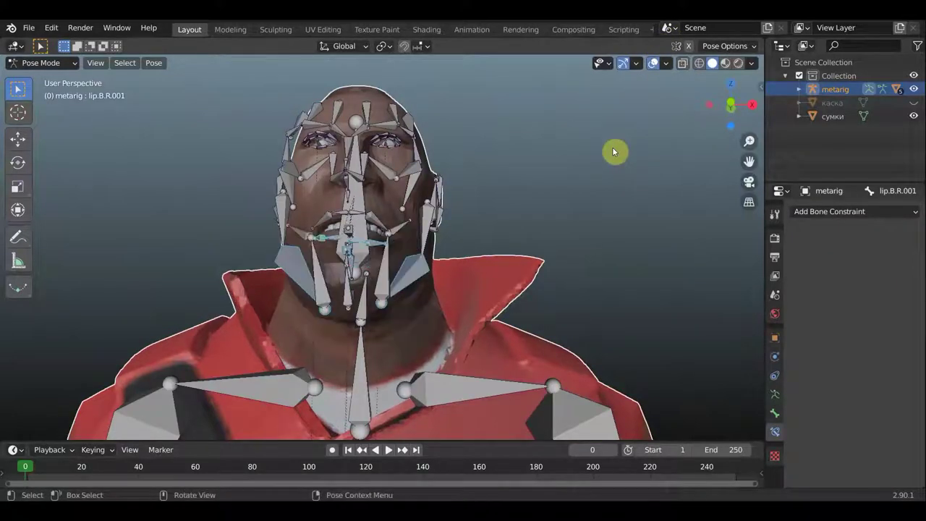
middle_drag(608, 154, 570, 178)
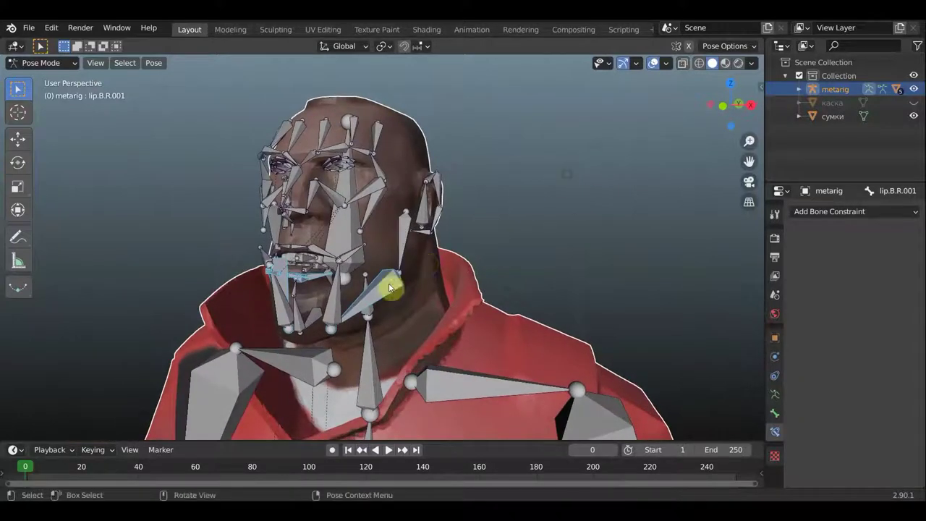
middle_drag(378, 289, 345, 324)
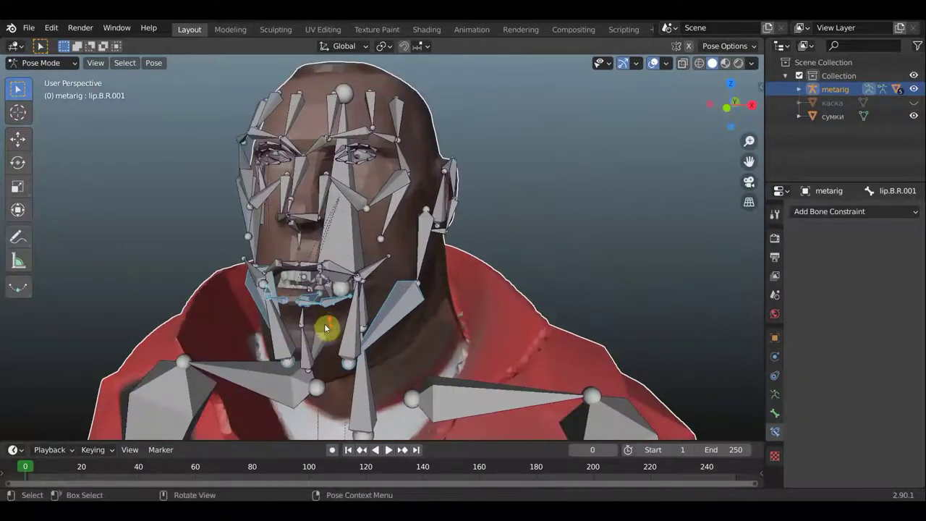
scroll(326, 325, up, 3)
shift+scroll(336, 250, down, 4)
shift+scroll(329, 240, down, 1)
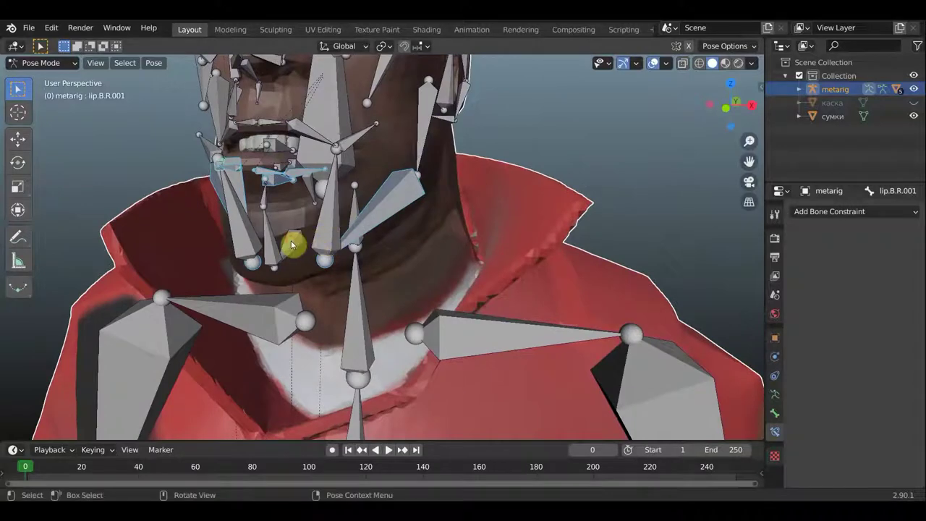
Select the jaw bone and the jaw.L bone.
click(298, 241)
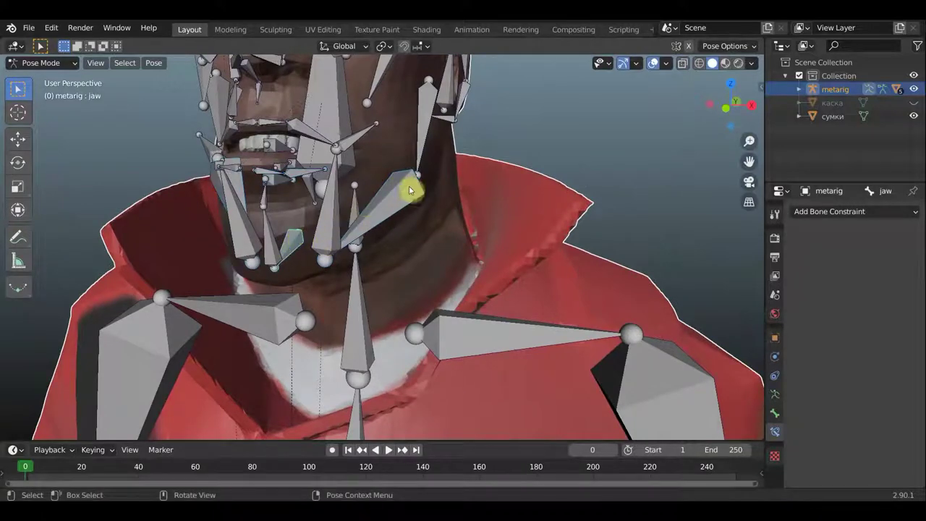
mouse_move(412, 189)
middle_down()
mouse_move(390, 196)
mouse_move(400, 138)
middle_up()
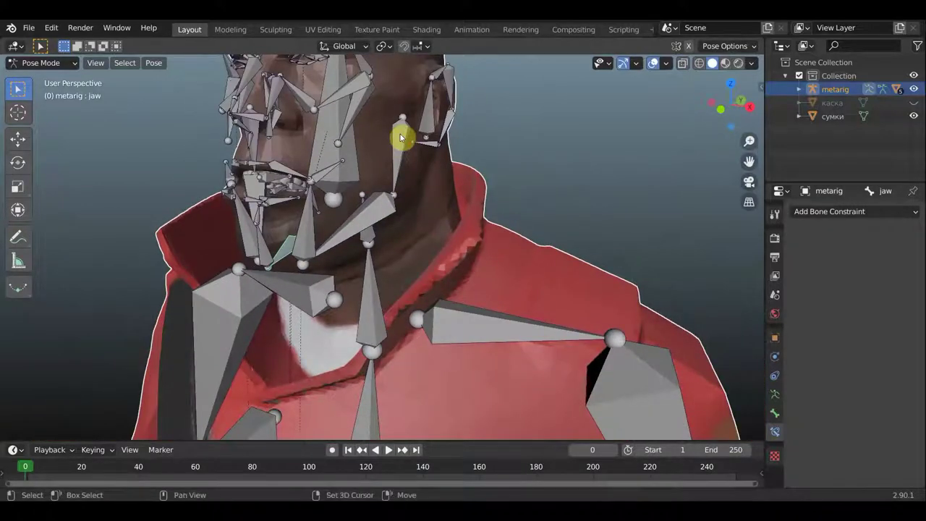
click(403, 140)
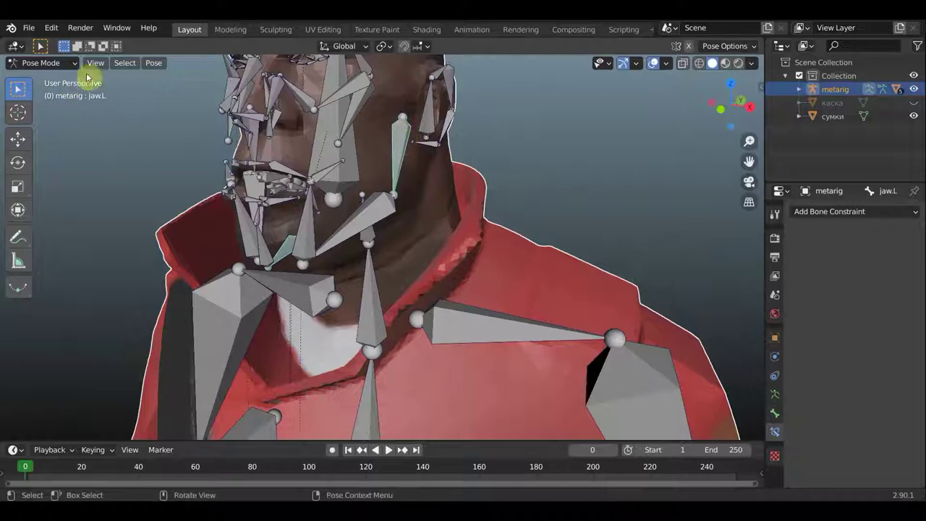
click(43, 63)
In Edit Mode, parent the first two jaw-side bones to the jaw bone with Keep Offset.
click(42, 92)
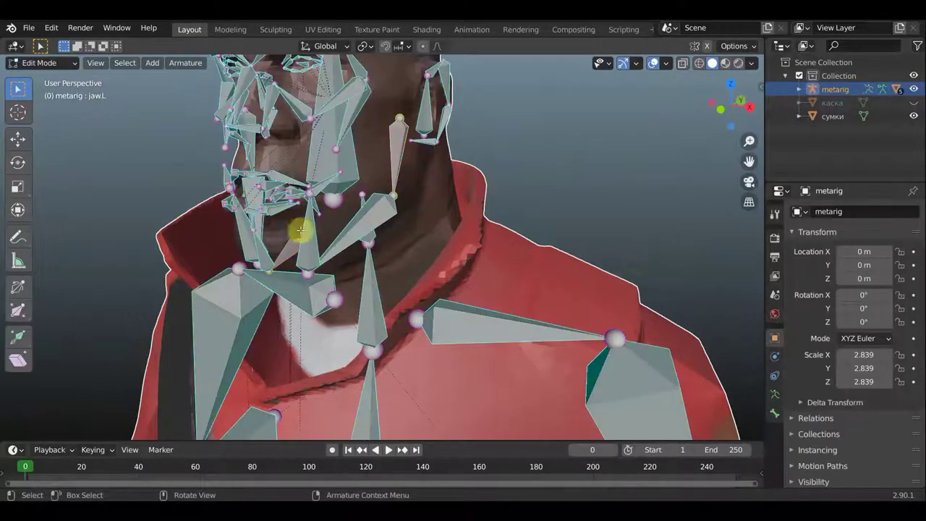
key(ctrl+p)
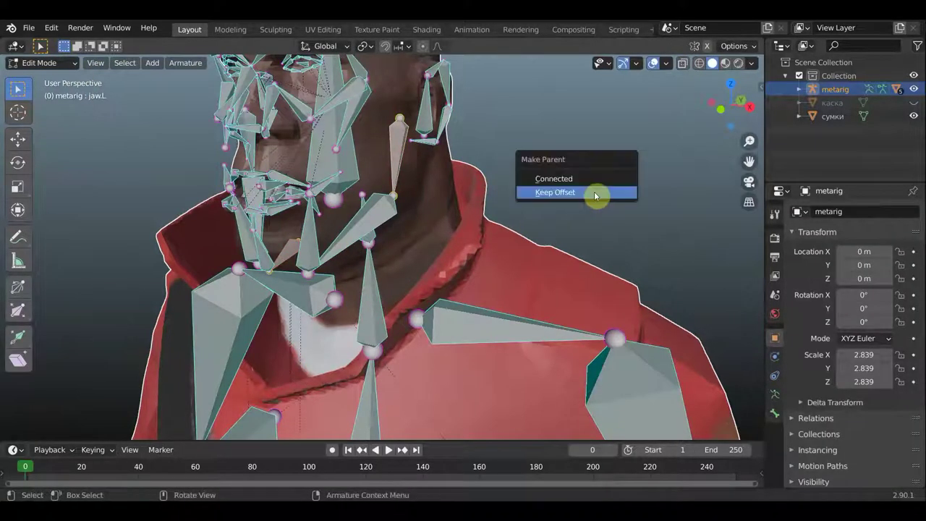
click(593, 192)
mouse_move(527, 217)
middle_down()
mouse_move(601, 200)
mouse_move(576, 217)
middle_up()
middle_drag(354, 259, 358, 263)
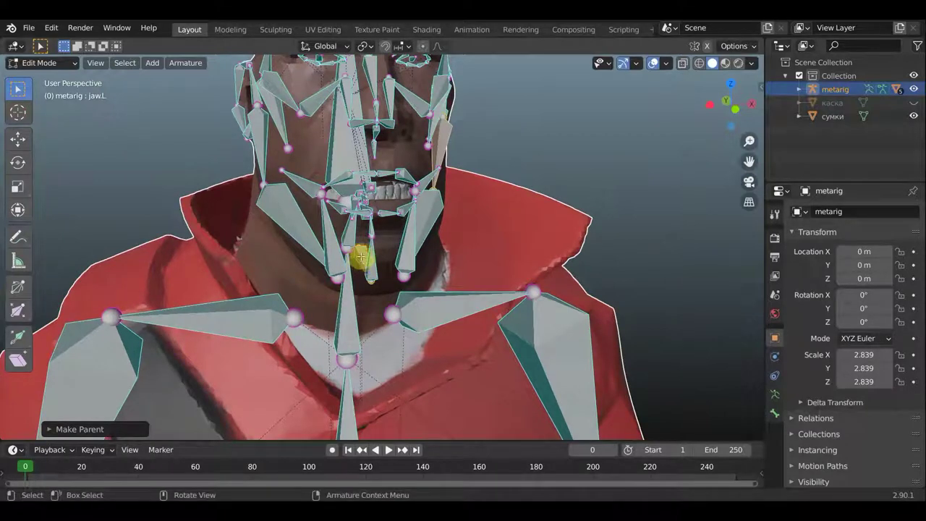
click(252, 139)
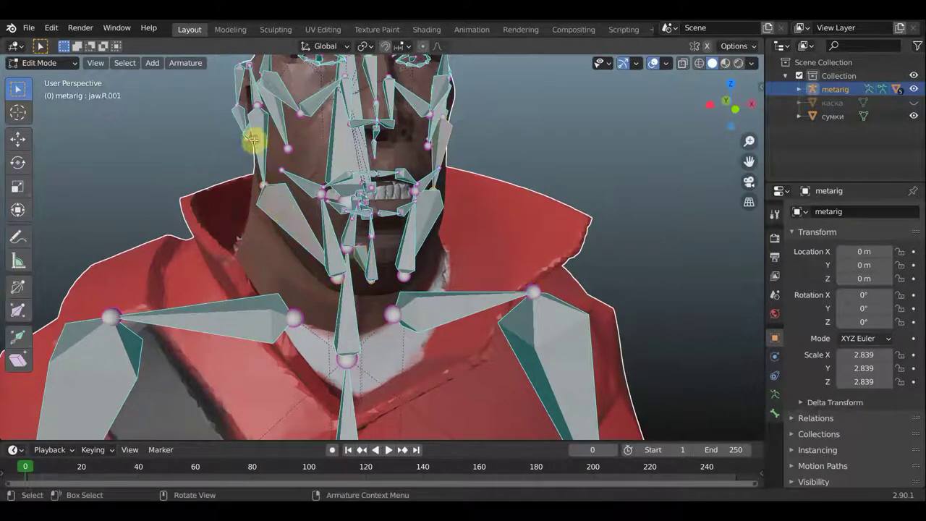
shift+click(362, 253)
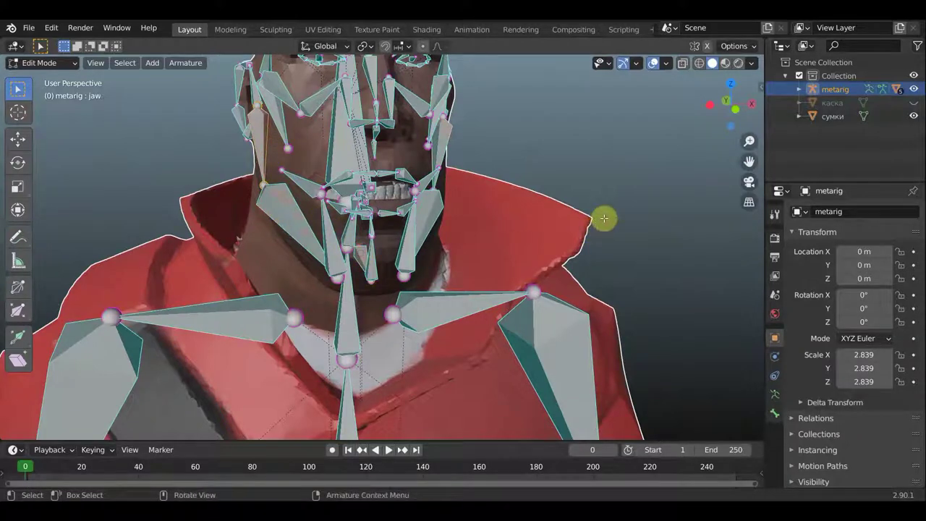
key(ctrl+p)
click(644, 211)
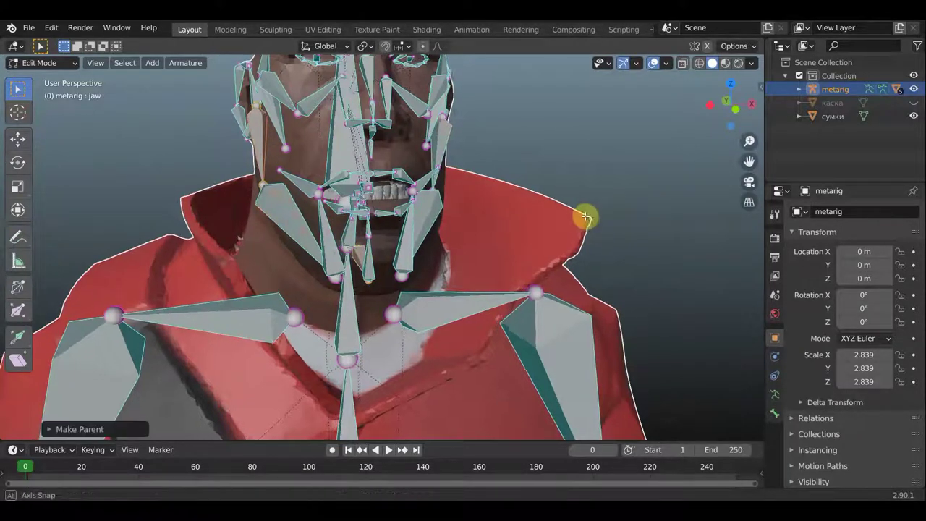
Parent the lower cheek bone to the jaw bone with Keep Offset, then return to Pose Mode.
middle_drag(585, 214, 449, 206)
click(430, 155)
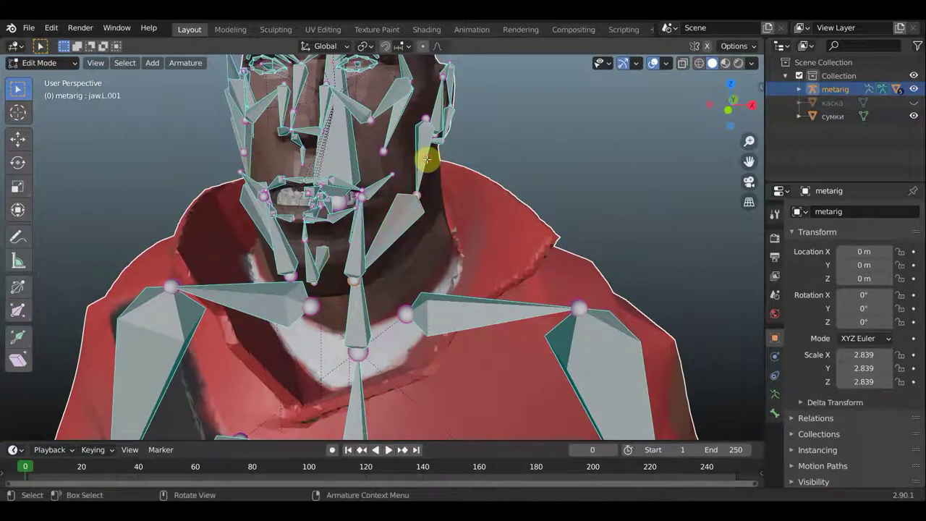
shift+click(318, 254)
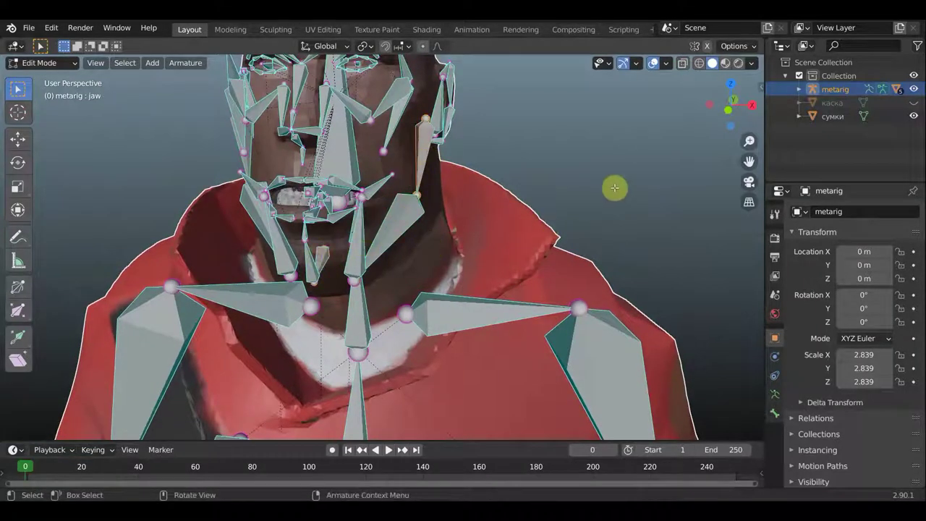
key(ctrl+p)
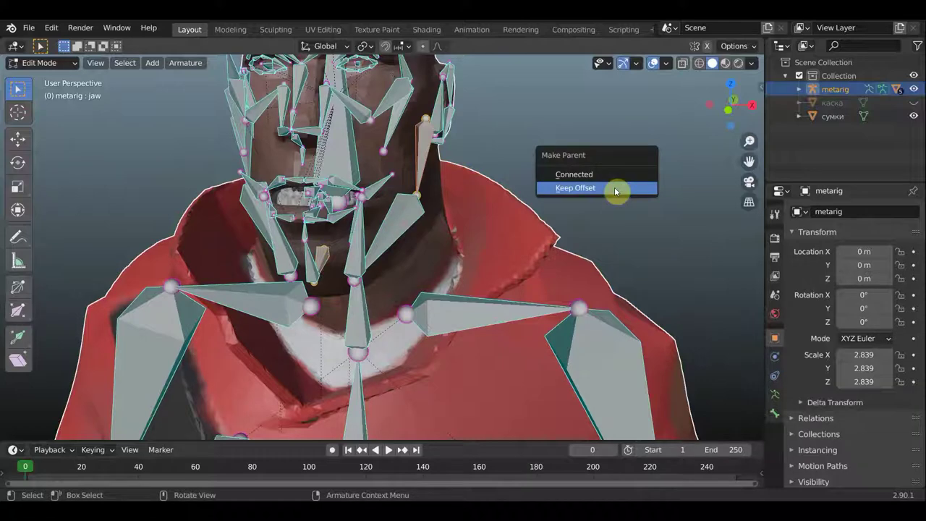
click(616, 191)
middle_drag(566, 199, 487, 190)
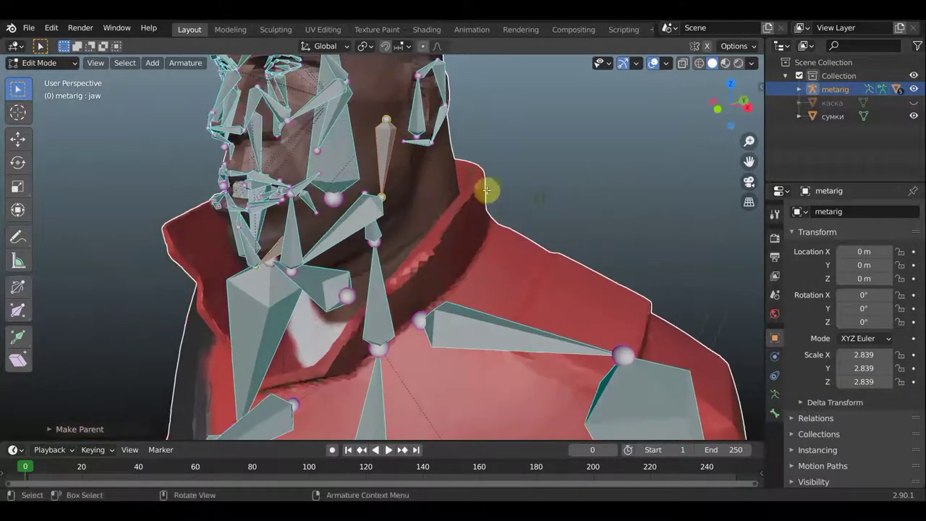
click(43, 62)
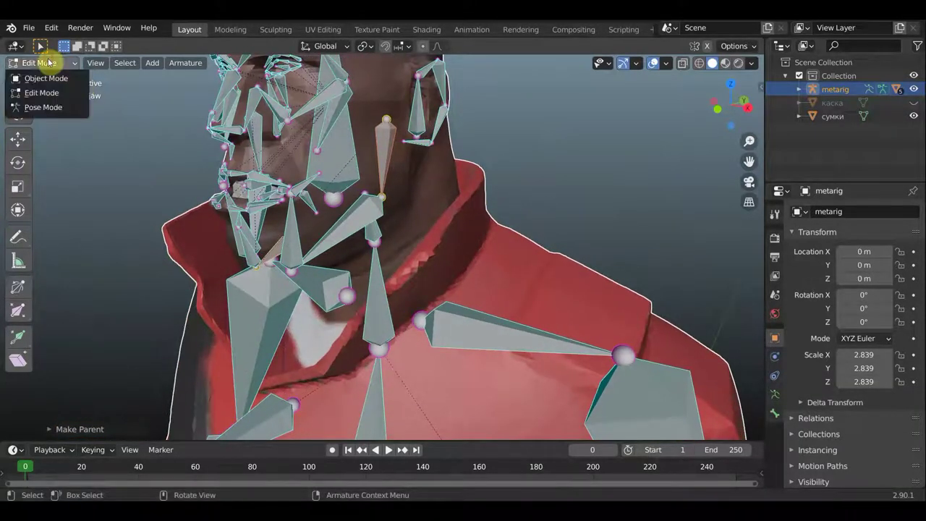
click(43, 107)
Test-rotate the jaw.R bone and check how the mouth deforms.
mouse_move(368, 203)
middle_down()
mouse_move(324, 201)
mouse_move(316, 209)
mouse_move(285, 148)
middle_up()
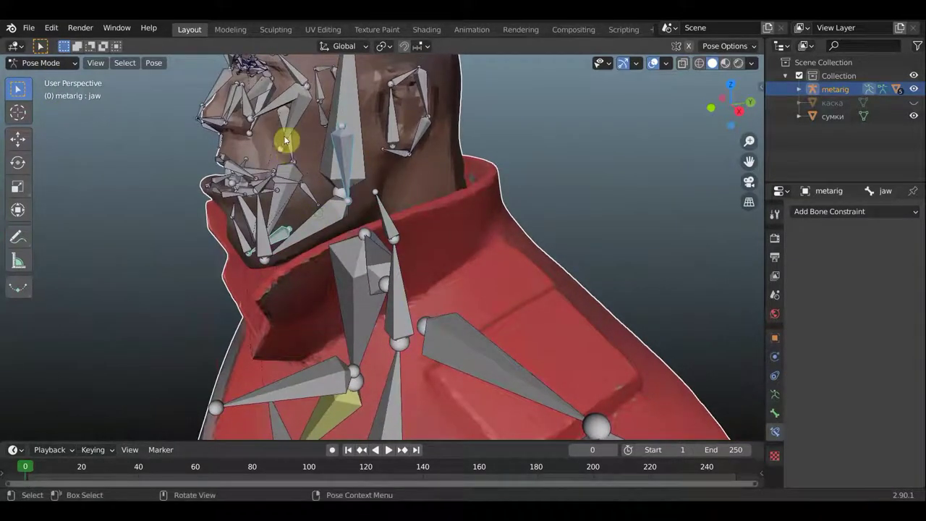
click(356, 142)
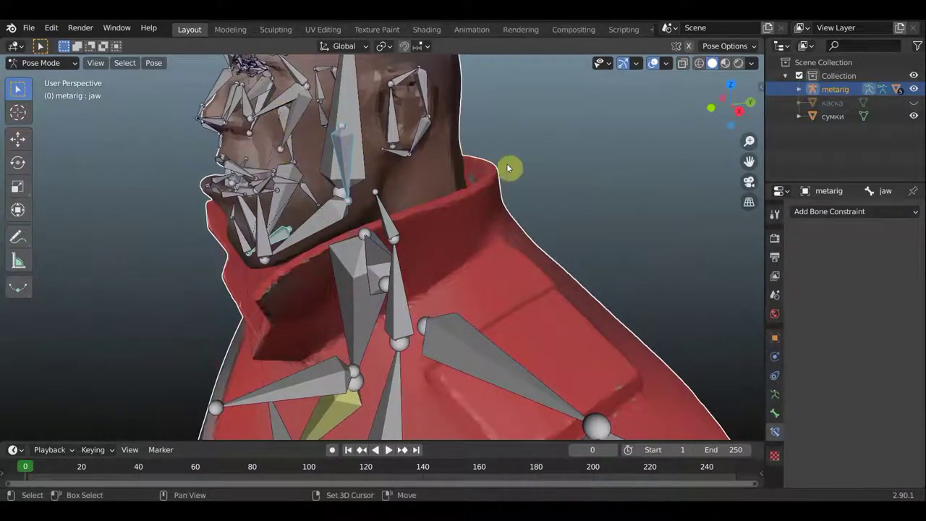
mouse_move(521, 169)
middle_down()
mouse_move(483, 159)
mouse_move(497, 166)
middle_up()
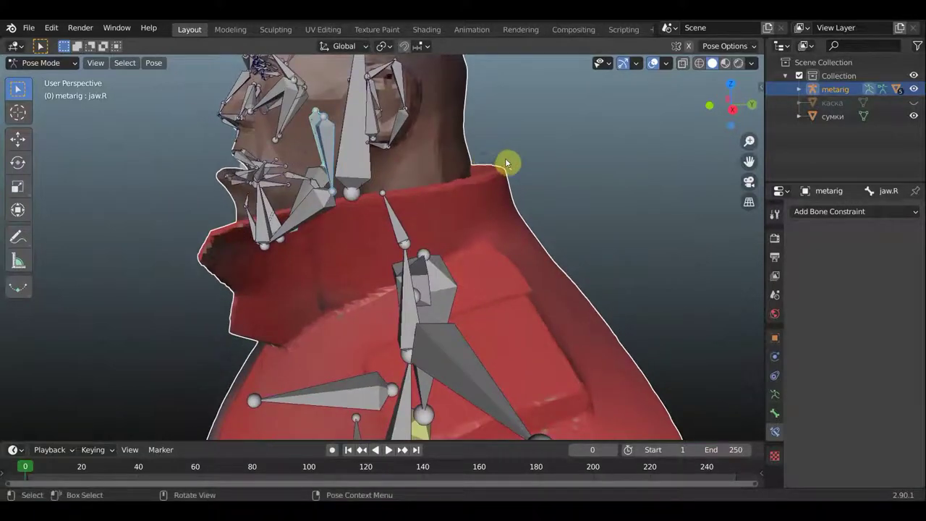
key(r)
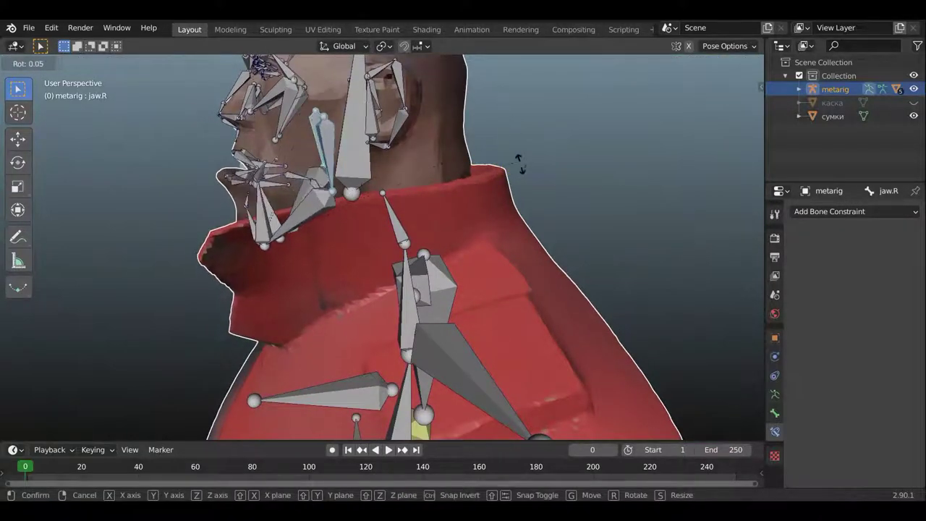
click(323, 178)
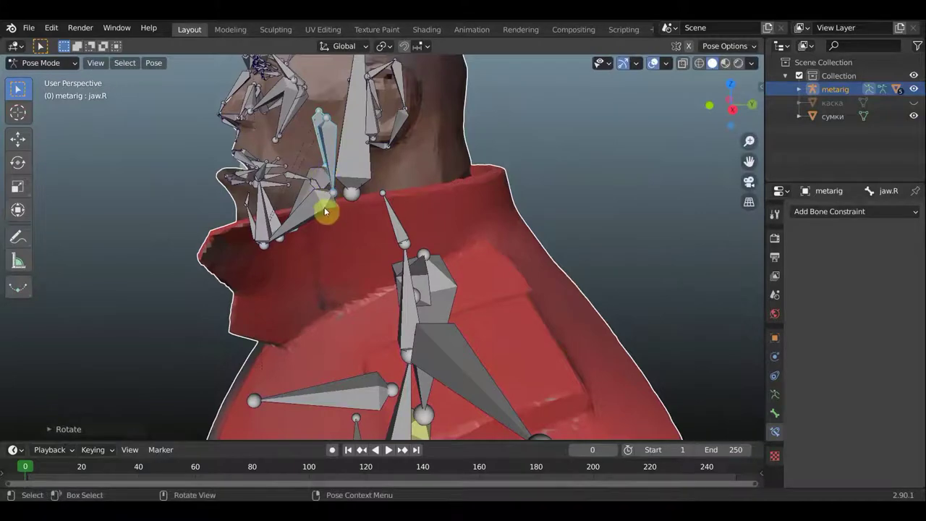
mouse_move(325, 207)
middle_down()
mouse_move(361, 215)
mouse_move(341, 217)
middle_up()
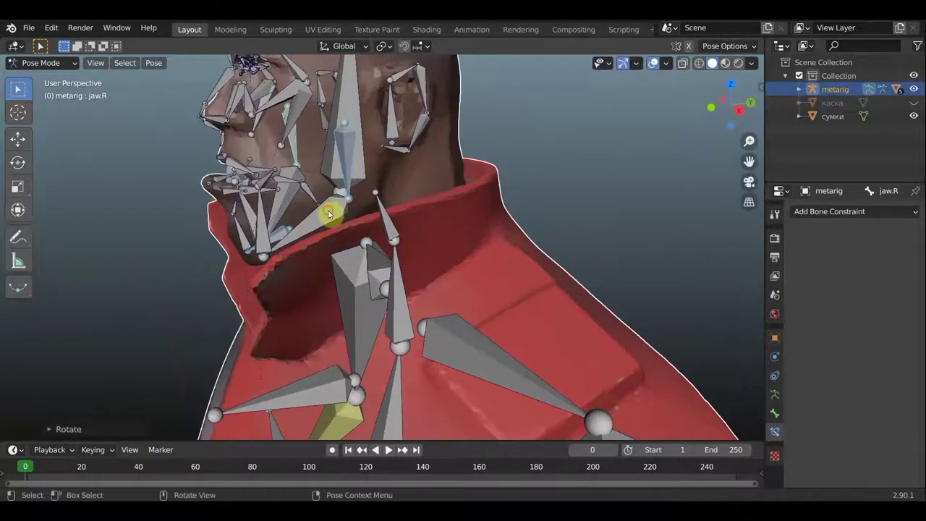
Mirror the selection to jaw.R.001, test-rotate it twice, then undo the test rotations.
click(288, 174)
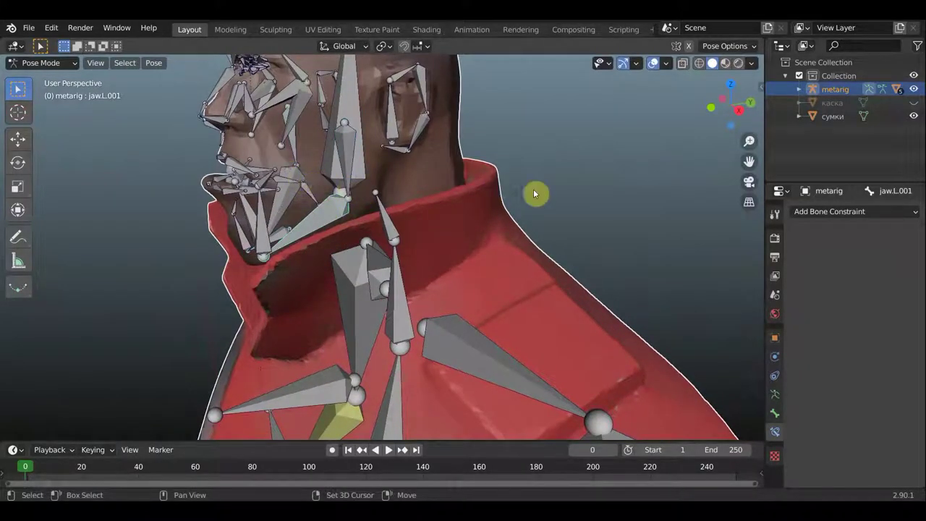
key(ctrl+shift+m)
middle_drag(539, 191, 512, 194)
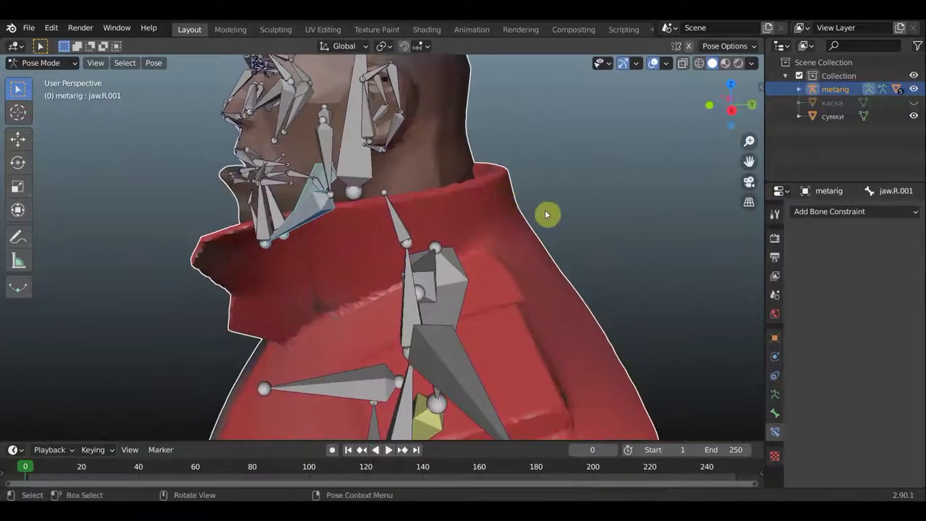
key(r)
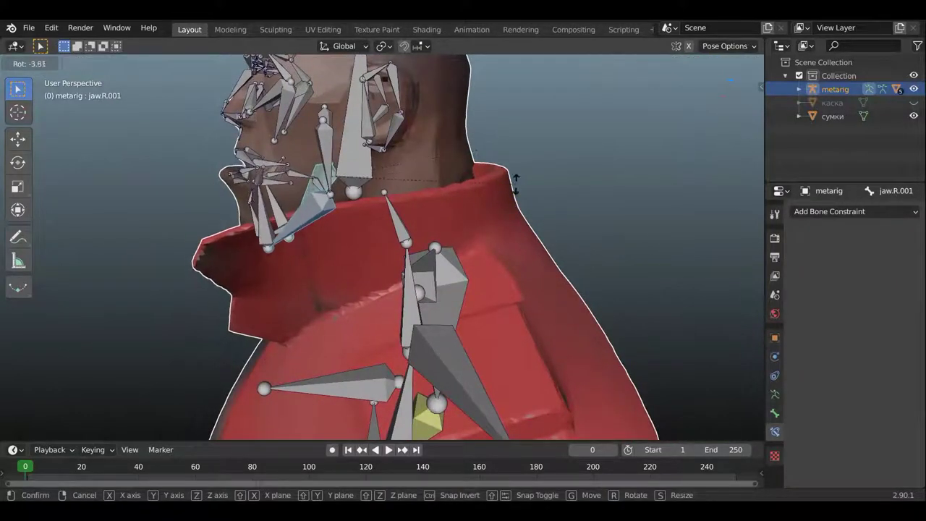
click(506, 189)
mouse_move(500, 196)
middle_down()
mouse_move(606, 201)
mouse_move(589, 173)
middle_up()
key(r)
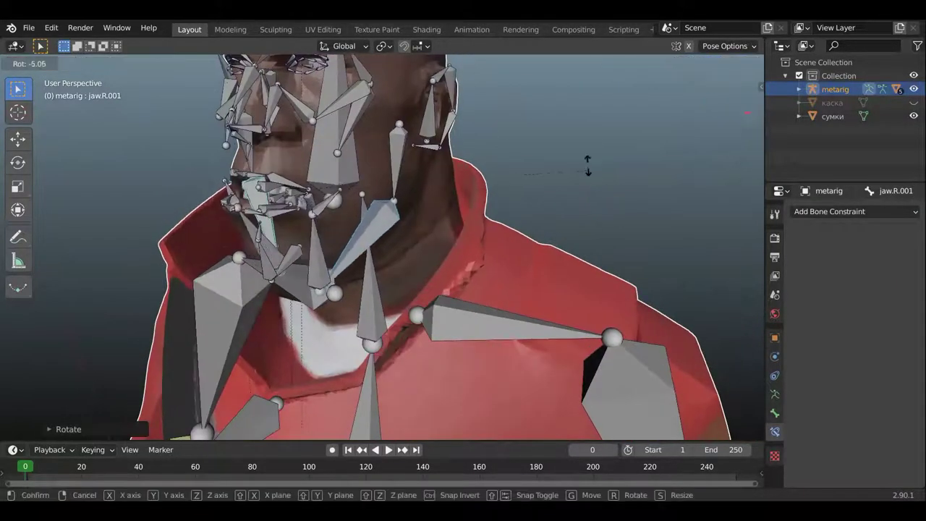
click(562, 202)
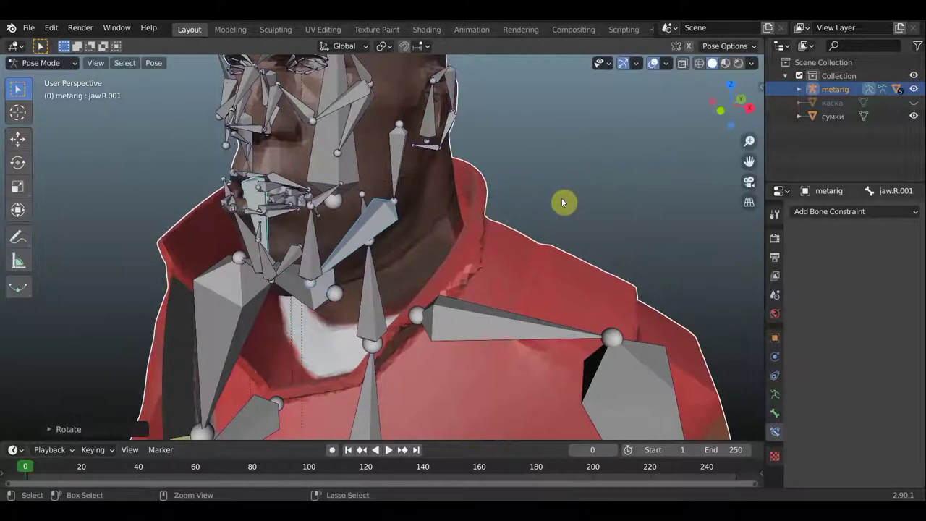
key(ctrl+z)
key(ctrl+z)
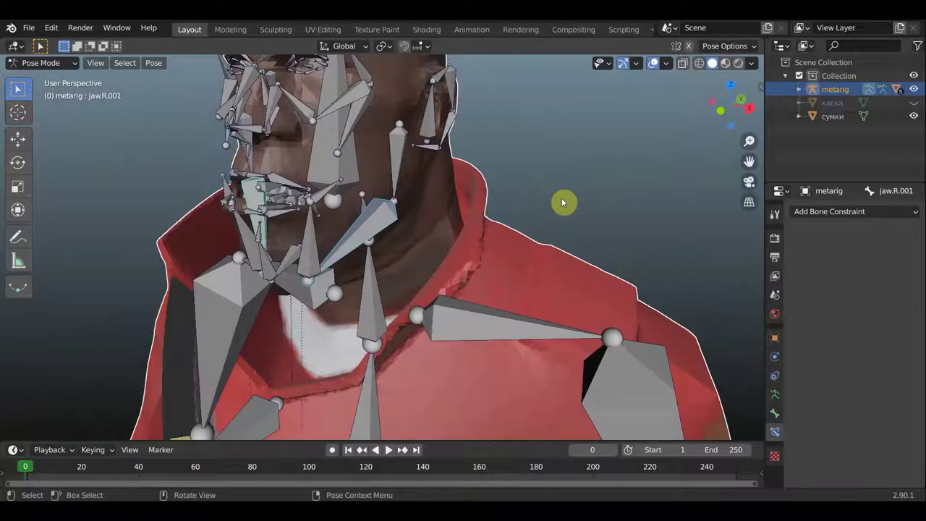
middle_drag(558, 196, 592, 203)
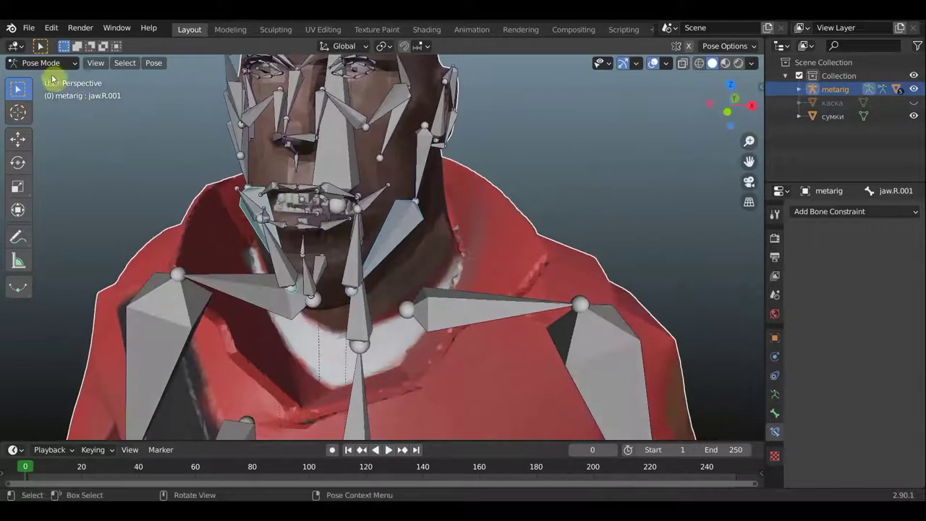
click(45, 62)
In Edit Mode, parent the jaw-side bone to the central jaw bone with Keep Offset.
click(39, 90)
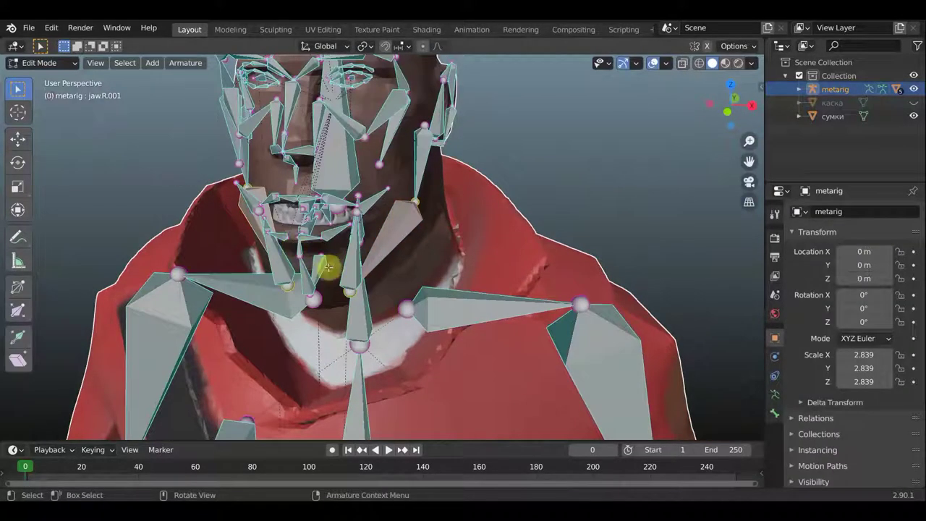
middle_drag(328, 267, 365, 255)
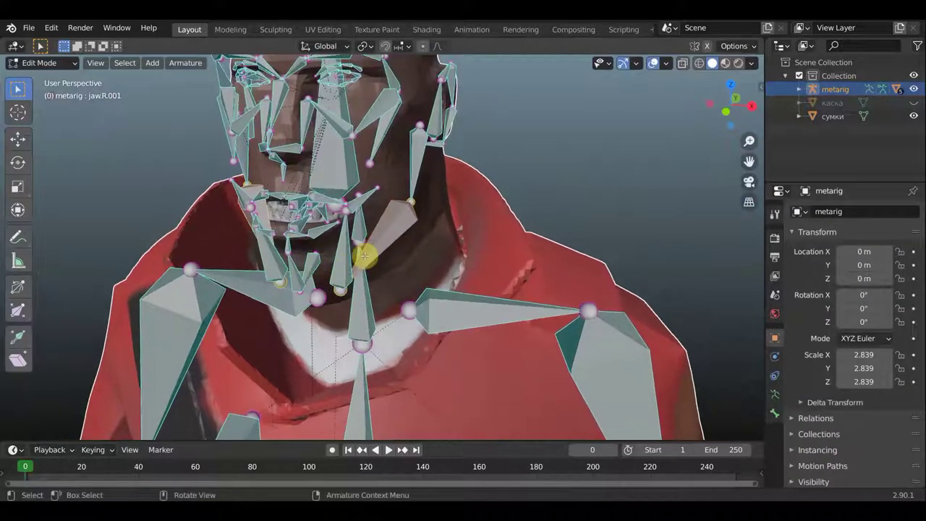
shift+click(316, 266)
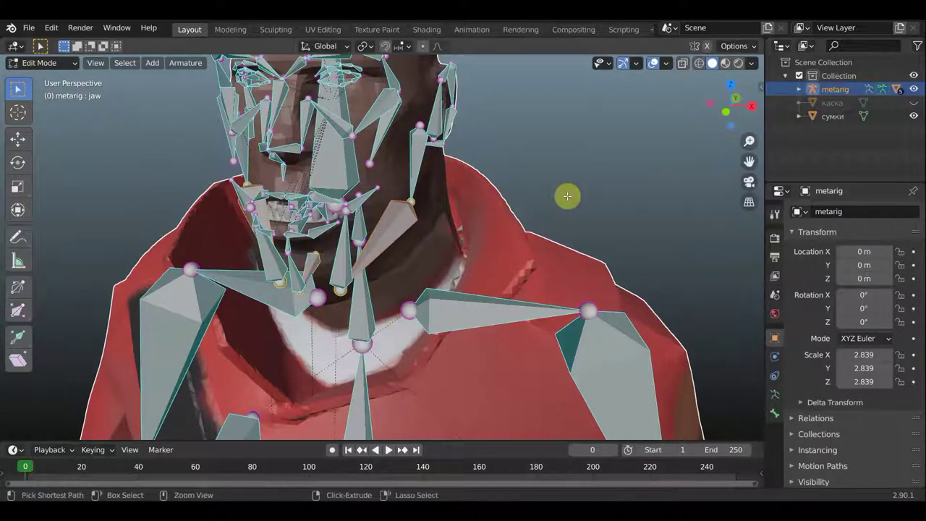
key(ctrl+p)
click(568, 200)
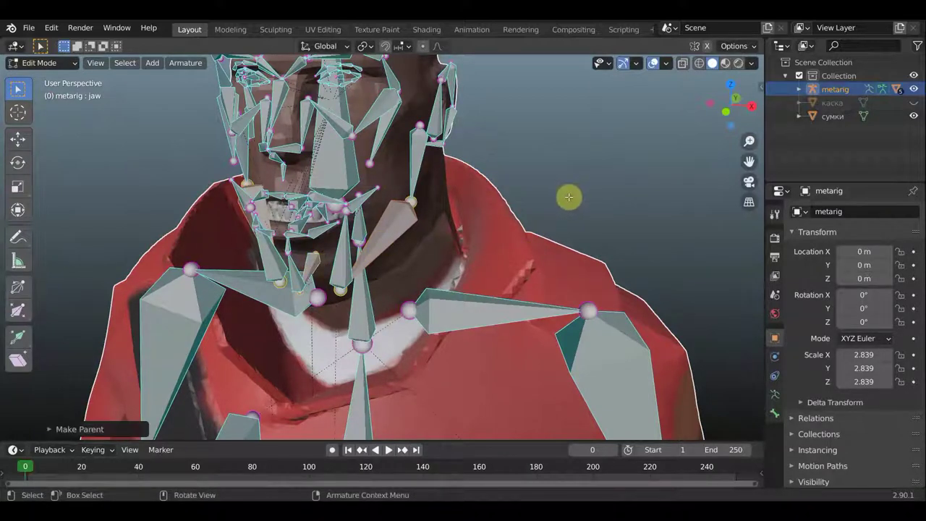
mouse_move(569, 197)
middle_down()
mouse_move(465, 188)
mouse_move(458, 200)
mouse_move(387, 227)
middle_up()
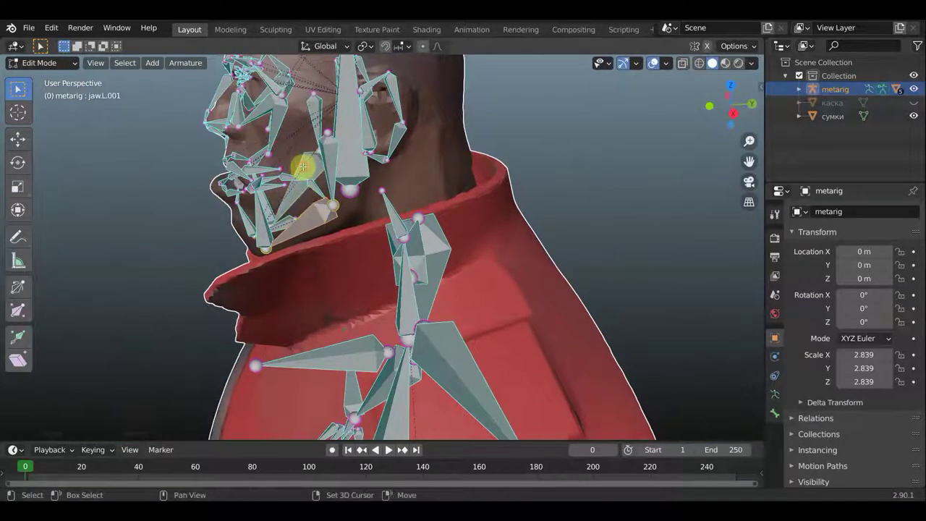
shift+click(207, 135)
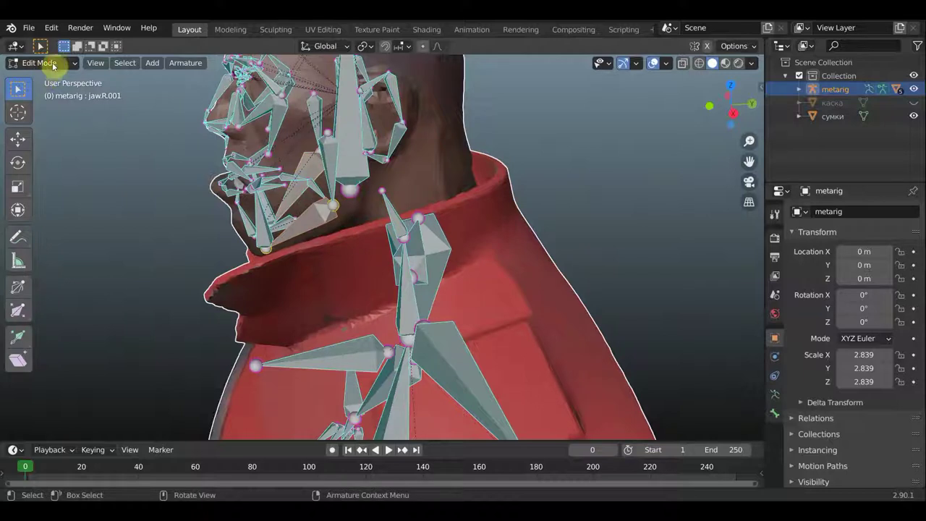
Switch the armature to Pose Mode and test-rotate the jaw bone.
click(53, 63)
click(70, 119)
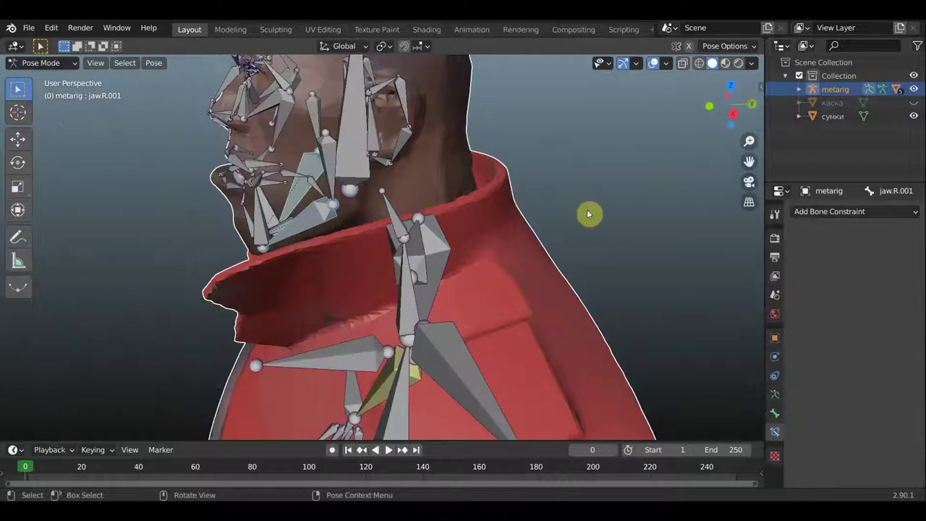
key(r)
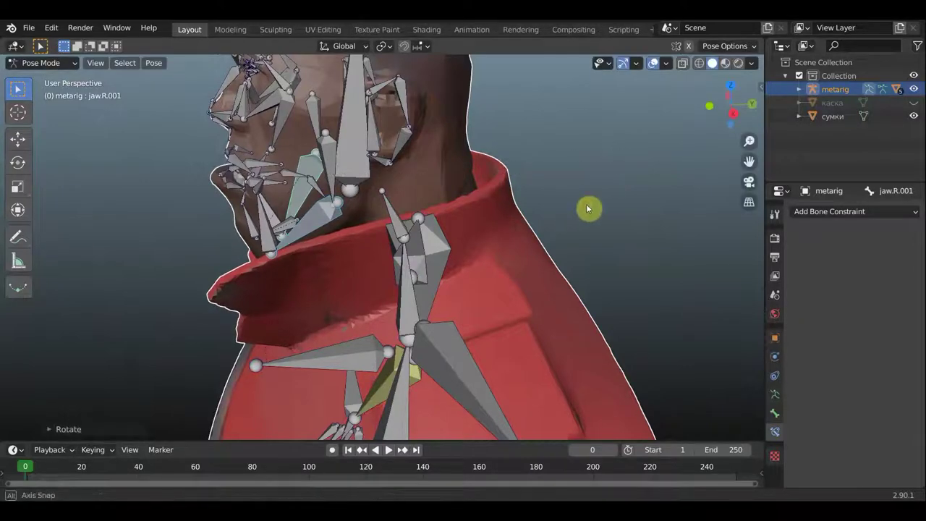
mouse_move(587, 208)
middle_down()
mouse_move(614, 207)
mouse_move(599, 230)
mouse_move(697, 181)
mouse_move(672, 185)
middle_up()
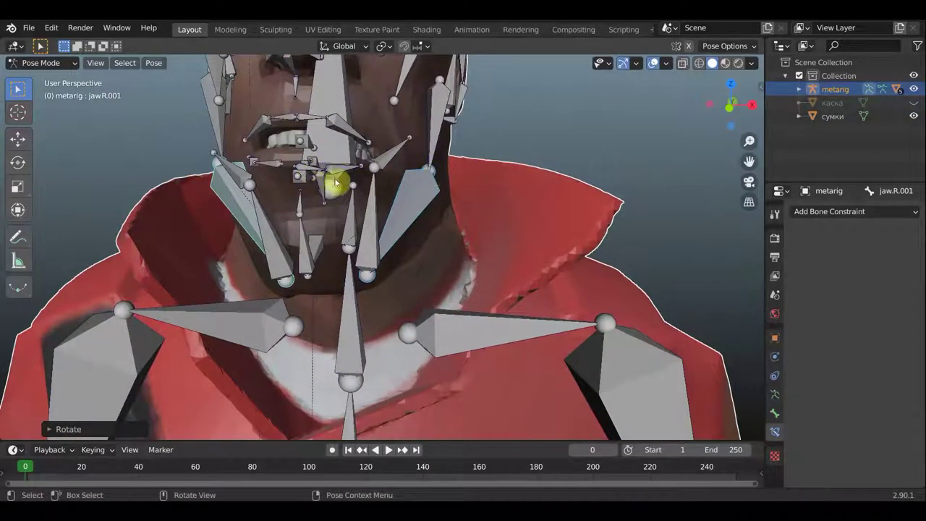
Select the lip.B.L and lip.B.L.001 bones and bring up the Set Parent To options.
click(311, 173)
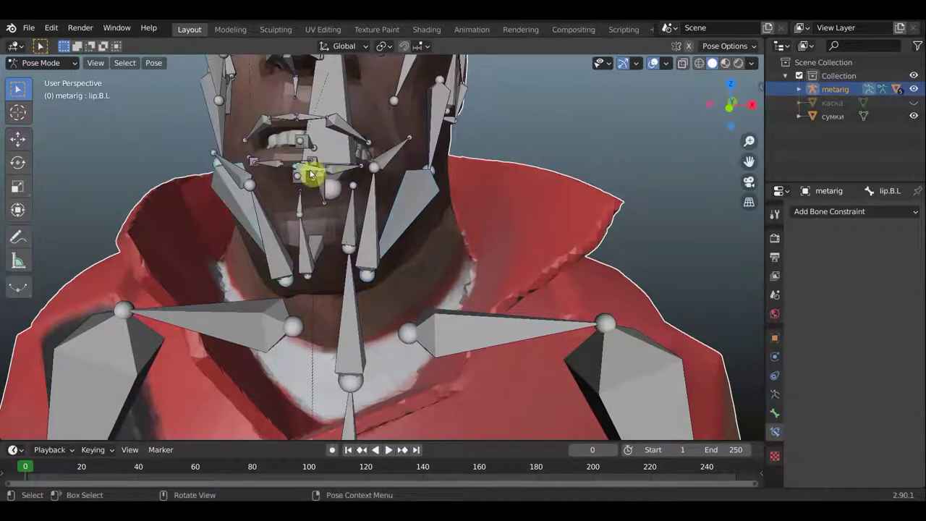
click(349, 176)
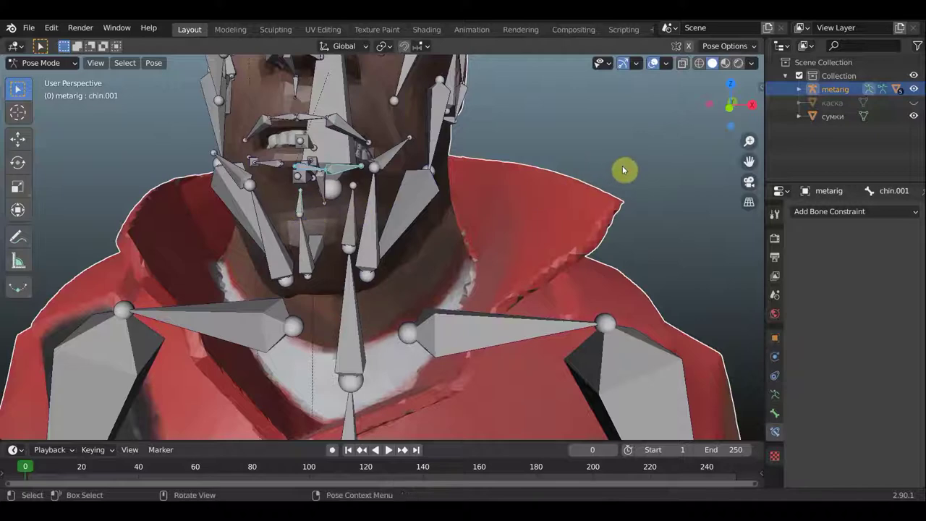
middle_drag(626, 171, 591, 183)
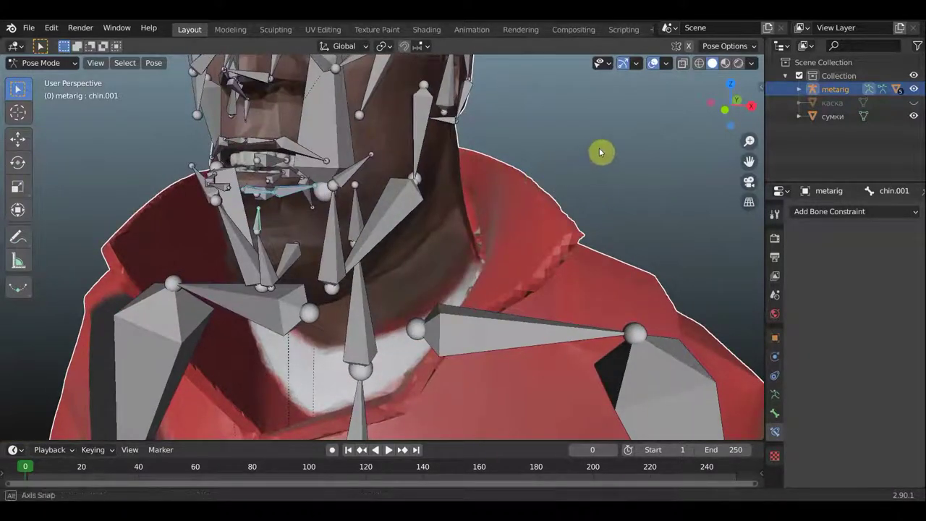
middle_drag(600, 151, 610, 145)
key(ctrl+p)
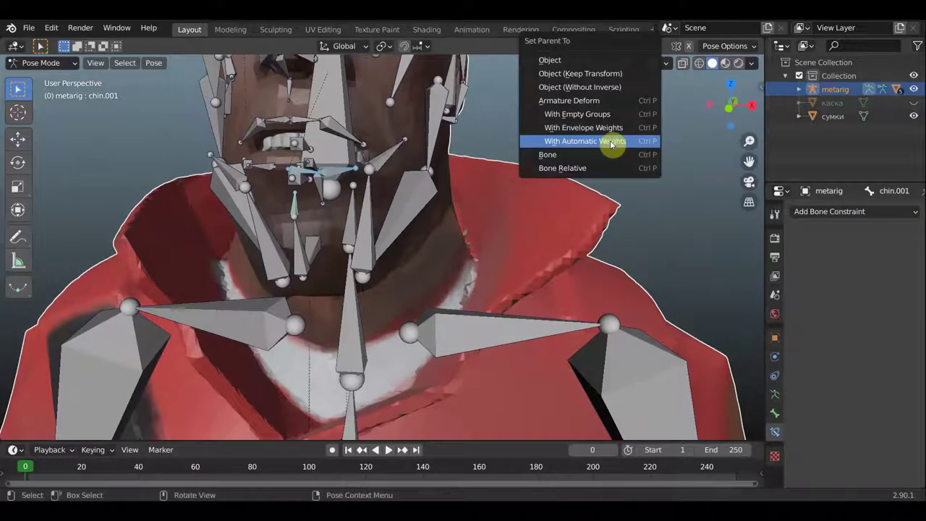
Skin the mesh with automatic weights, then in Edit Mode parent the selected bones keeping offset.
click(611, 141)
click(58, 63)
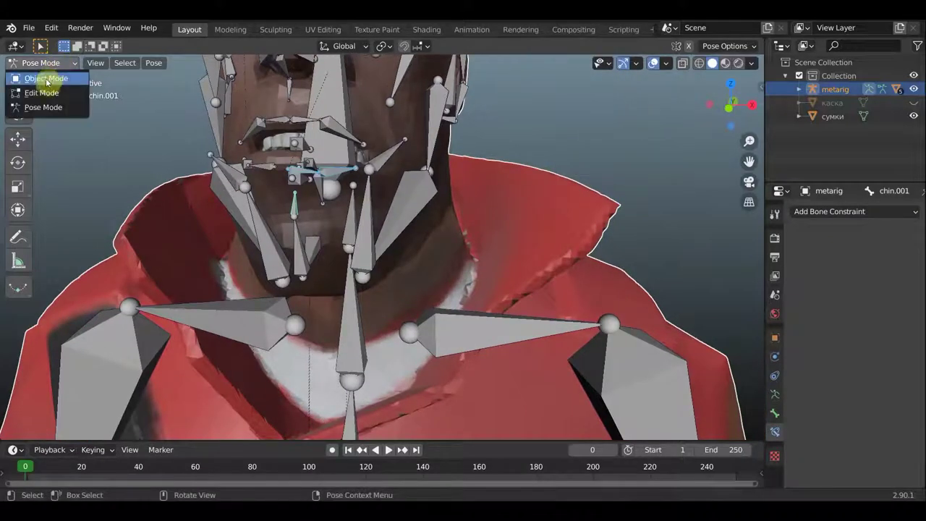
click(41, 94)
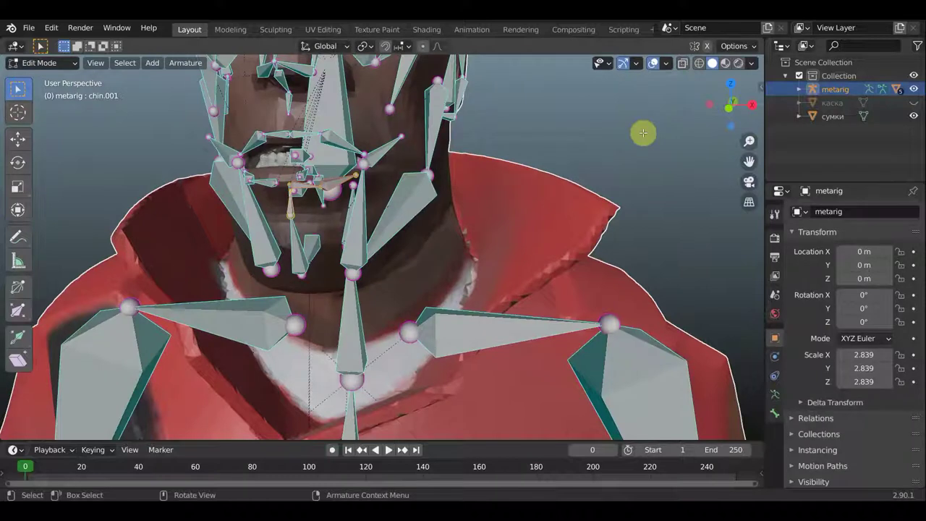
key(ctrl)
key(ctrl+p)
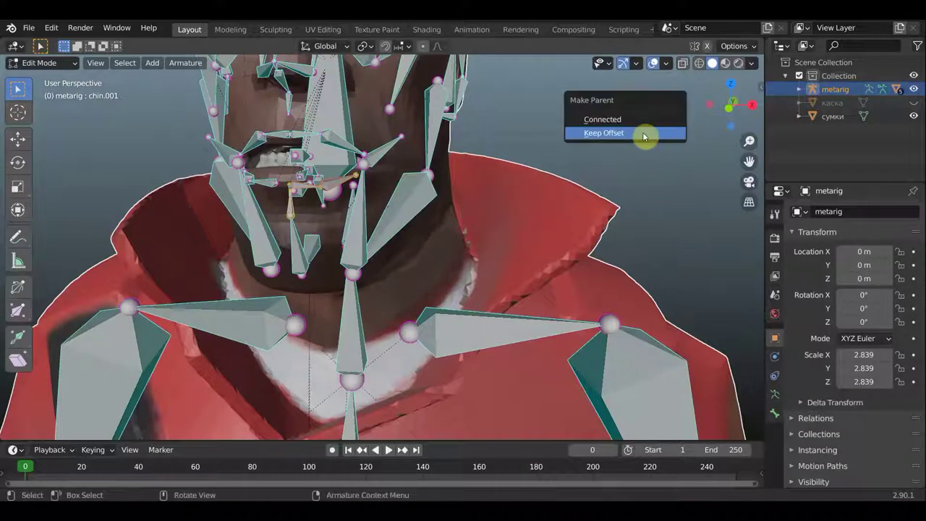
click(644, 136)
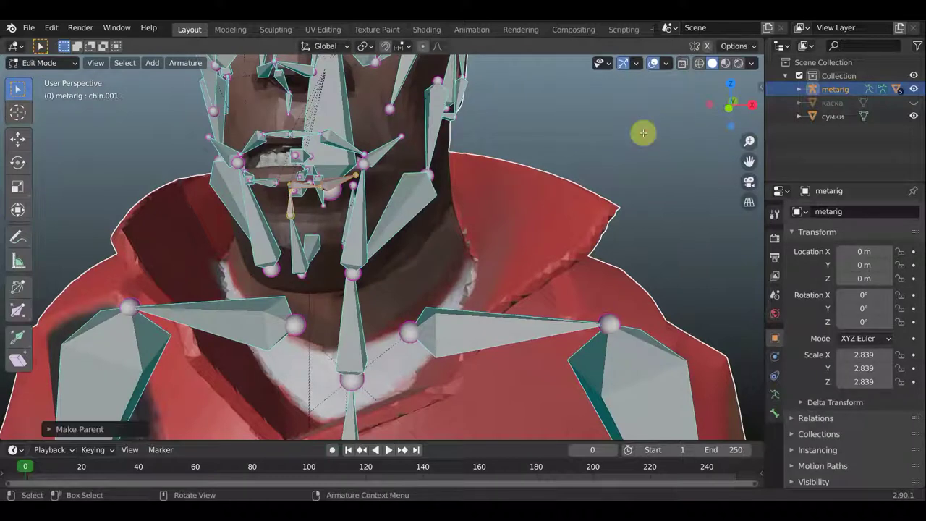
Parent lip.B.R.001, teeth.B and a lip bone to chin.001 with Keep Offset.
click(249, 178)
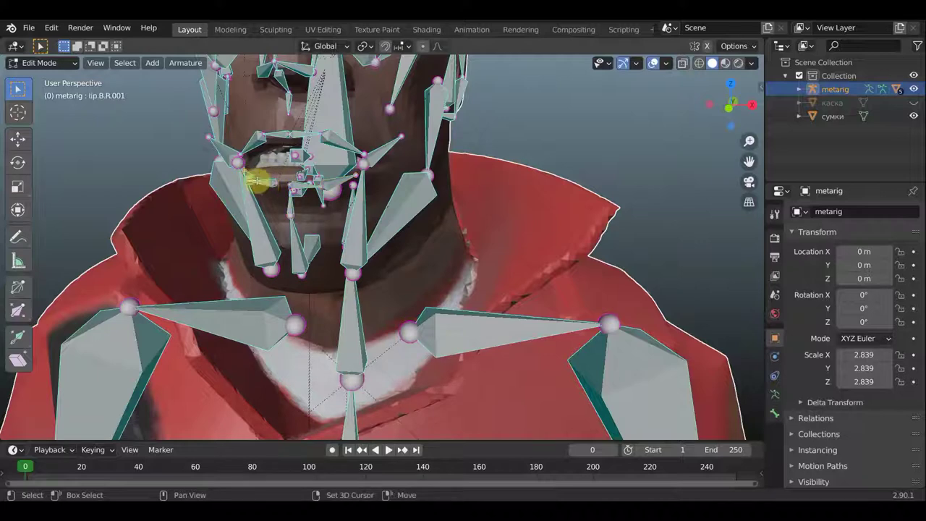
middle_drag(258, 176, 351, 192)
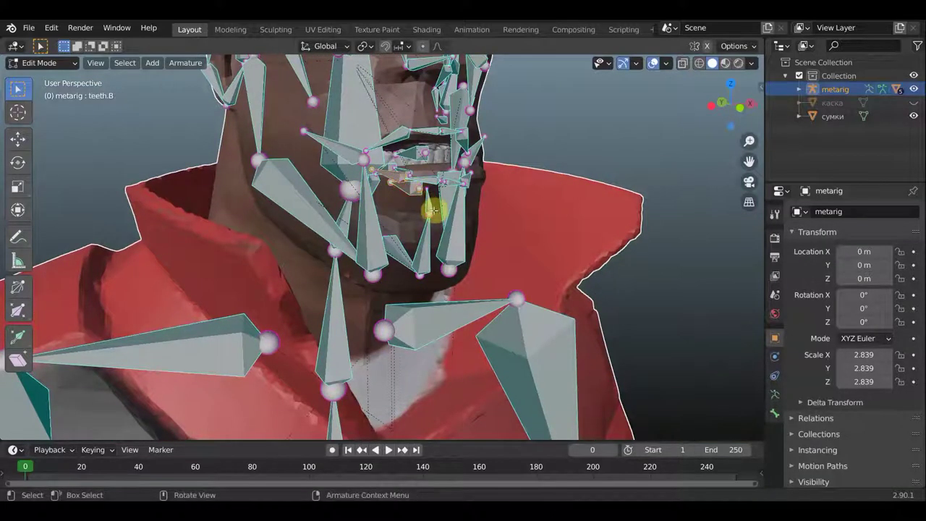
middle_drag(399, 210, 393, 206)
click(333, 194)
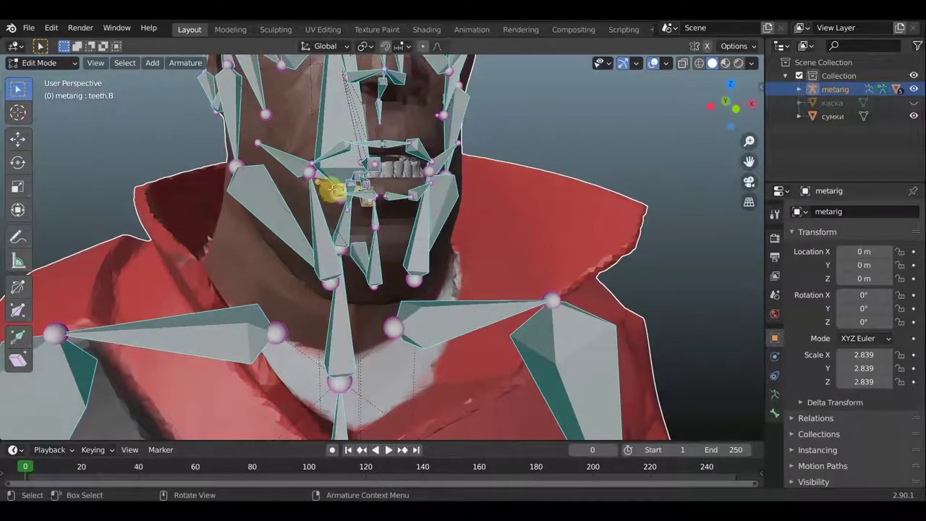
shift+click(370, 202)
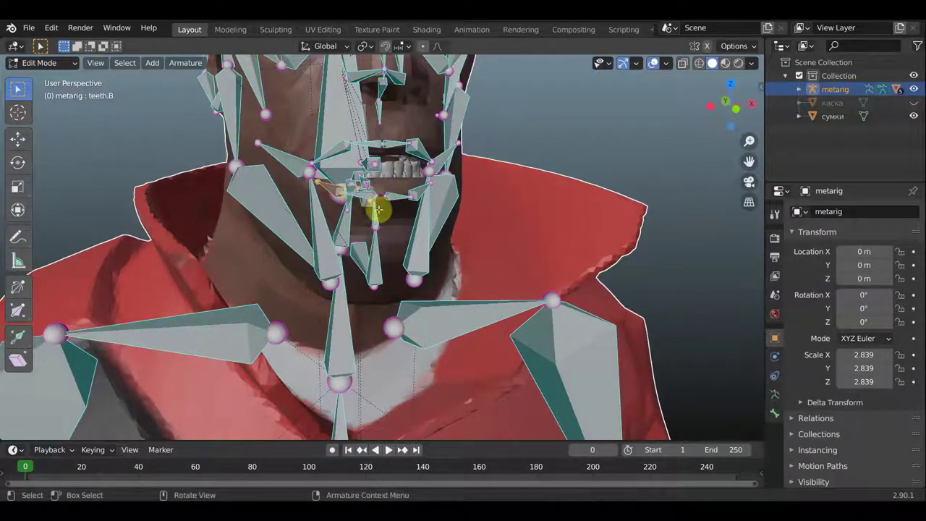
mouse_move(369, 204)
middle_down()
mouse_move(374, 224)
mouse_move(357, 265)
middle_up()
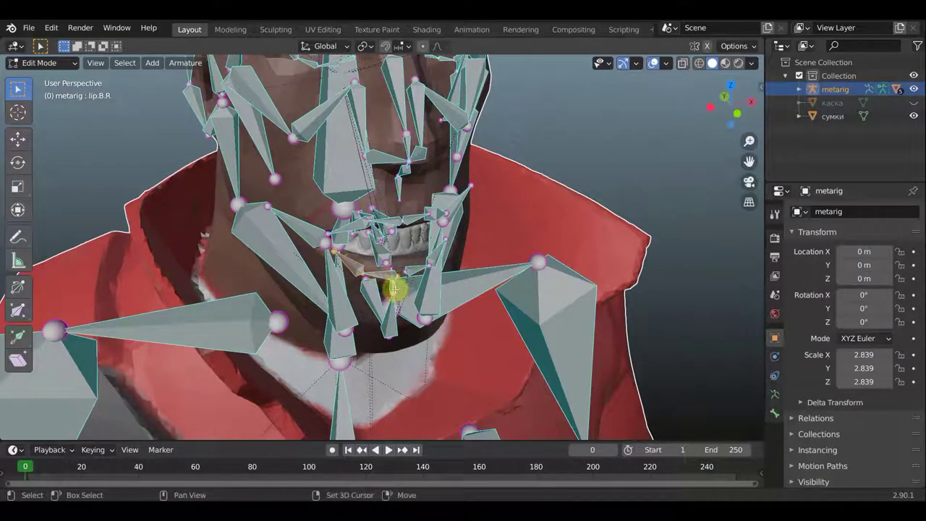
shift+click(592, 283)
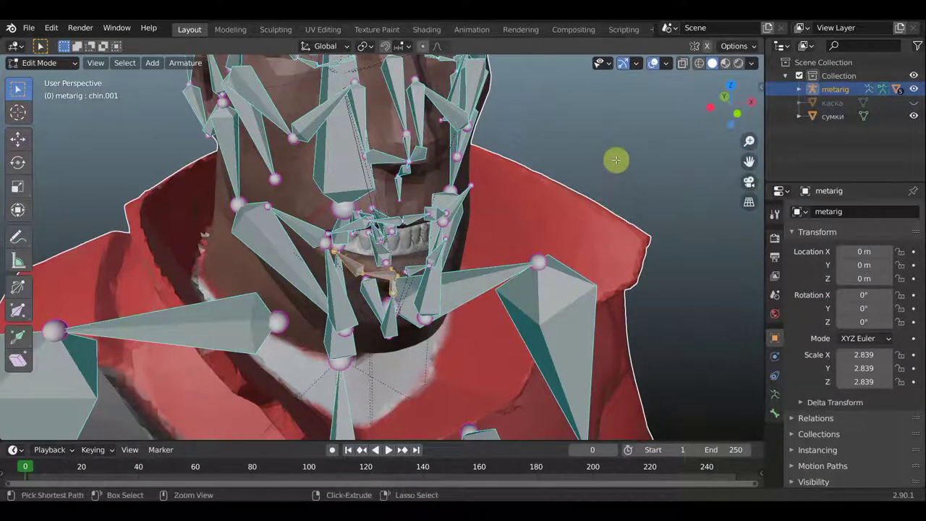
key(ctrl+p)
click(617, 160)
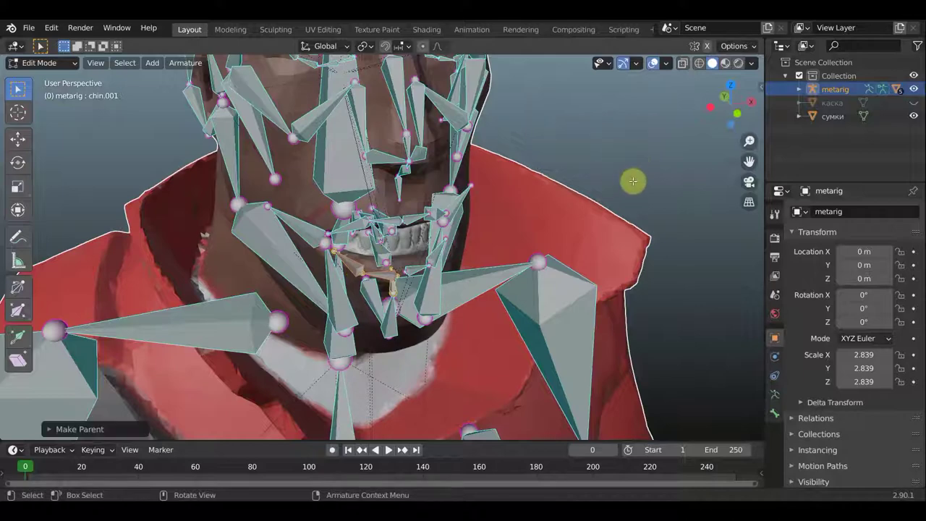
Select the jaw bone and return the armature to Pose Mode.
mouse_move(630, 181)
middle_down()
mouse_move(494, 168)
mouse_move(584, 171)
mouse_move(554, 166)
middle_up()
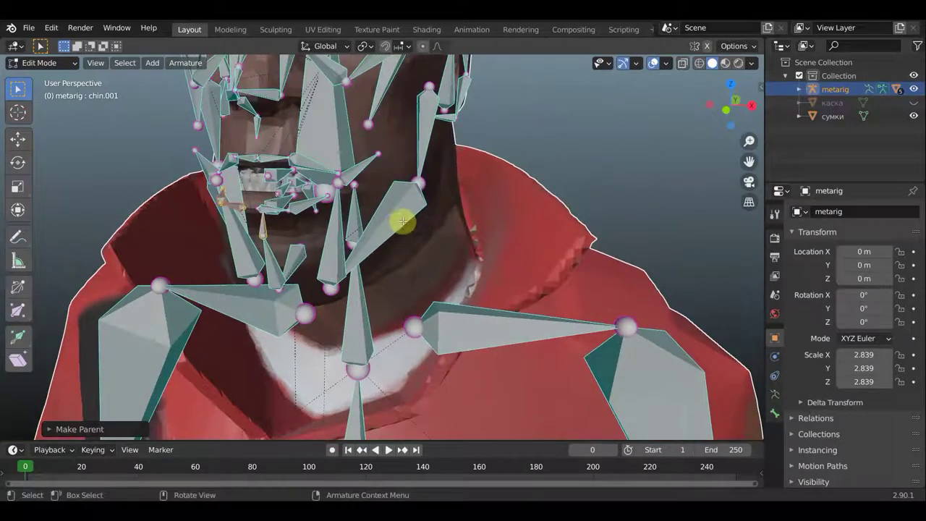
mouse_move(403, 221)
middle_down()
mouse_move(368, 219)
mouse_move(368, 211)
mouse_move(373, 225)
mouse_move(366, 222)
mouse_move(397, 224)
mouse_move(383, 217)
mouse_move(403, 213)
mouse_move(390, 217)
middle_up()
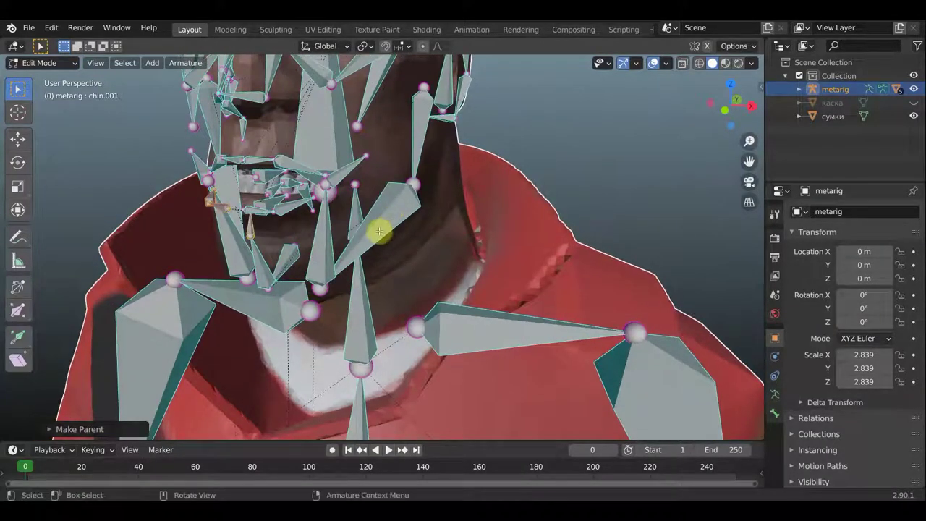
click(221, 230)
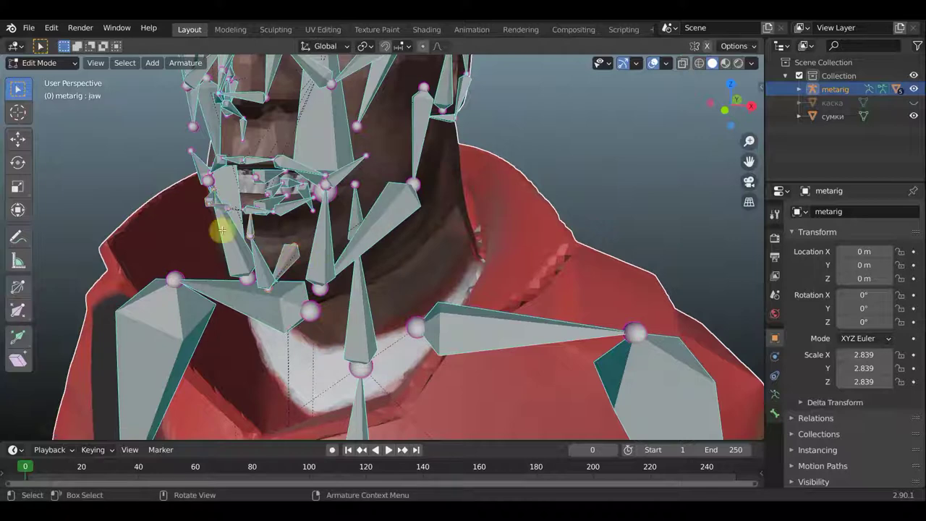
click(41, 63)
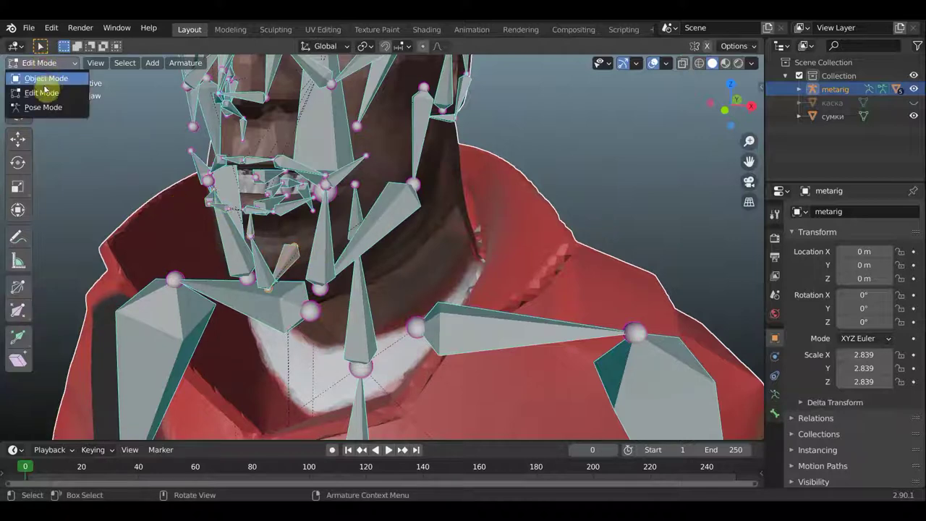
click(40, 108)
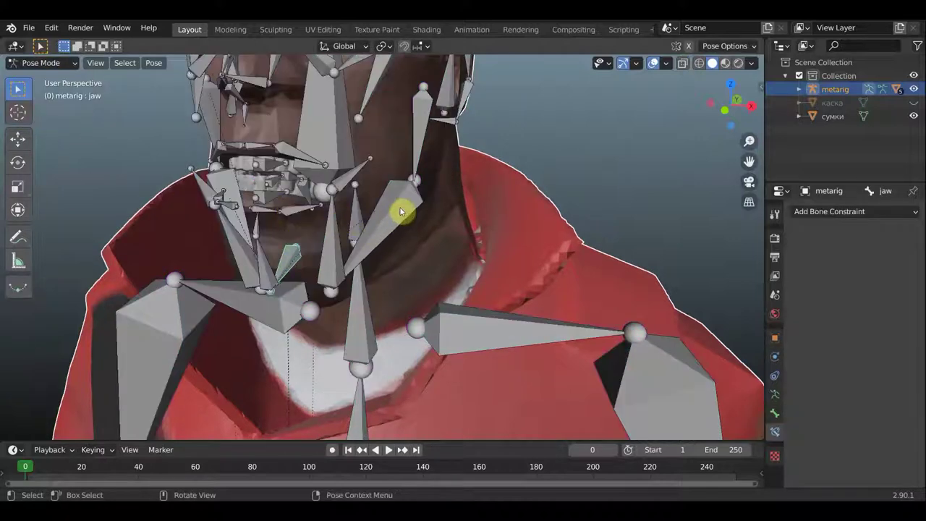
Rotate jaw.R.001 to check the jaw and cheek deformation, then select jaw.L.
click(235, 194)
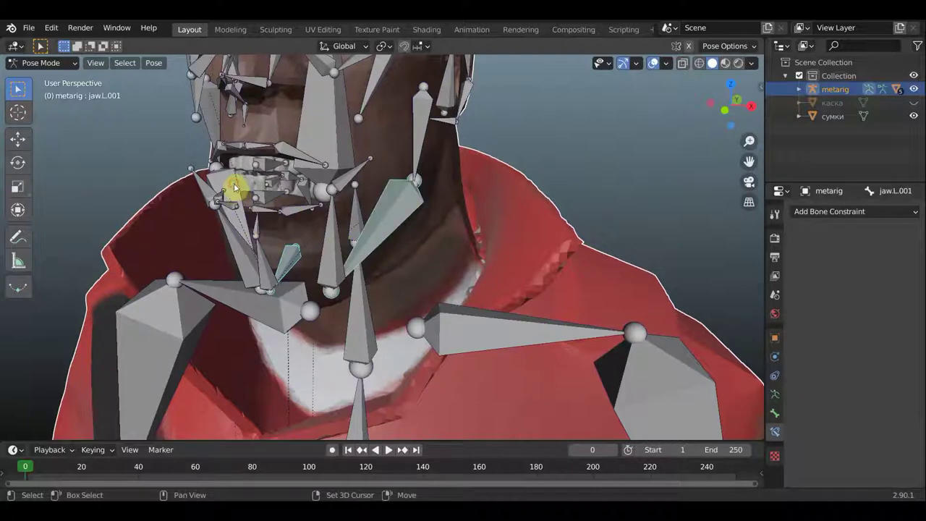
mouse_move(438, 257)
middle_down()
mouse_move(323, 259)
mouse_move(343, 258)
middle_up()
key(r)
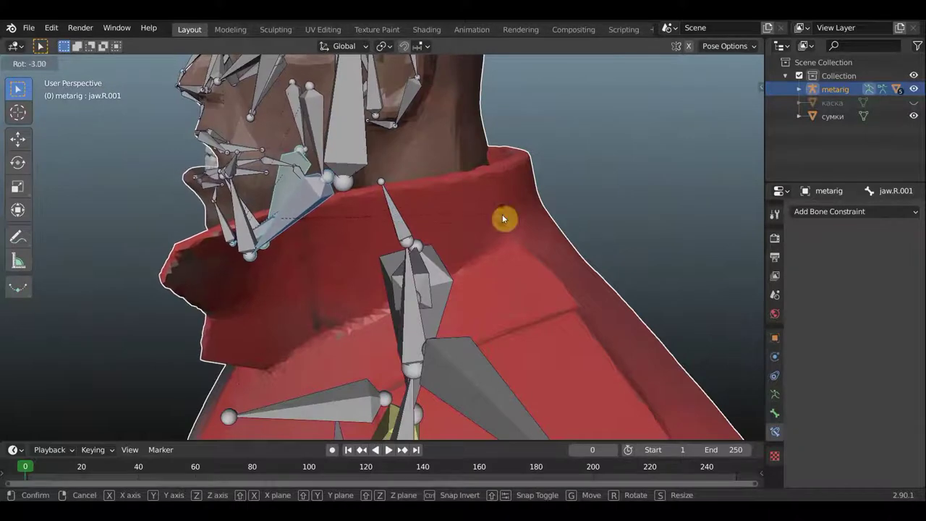
click(501, 217)
mouse_move(515, 221)
middle_down()
mouse_move(564, 230)
mouse_move(554, 224)
mouse_move(546, 277)
mouse_move(520, 285)
mouse_move(569, 264)
mouse_move(637, 258)
mouse_move(575, 268)
mouse_move(502, 262)
mouse_move(344, 225)
mouse_move(321, 258)
mouse_move(318, 235)
middle_up()
click(318, 233)
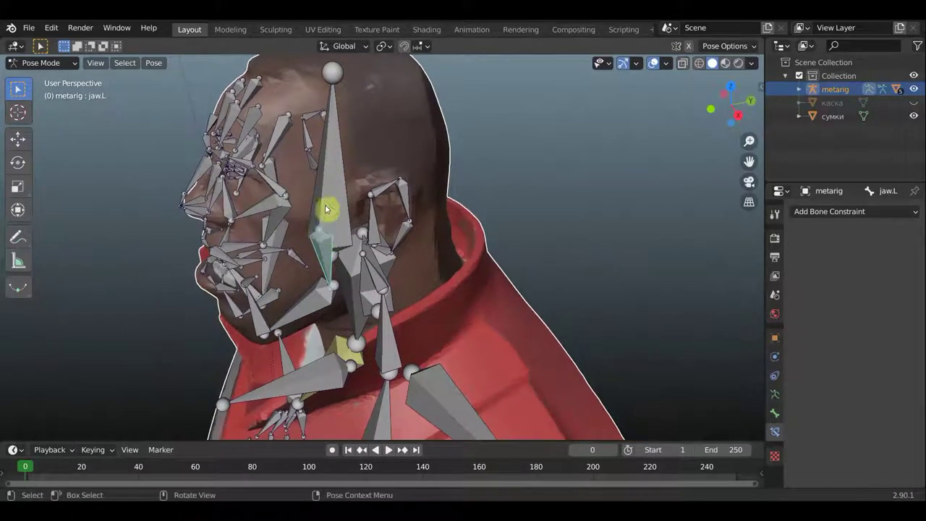
Switch the rig through Object Mode into Edit Mode, viewing the head three-quarter side.
click(40, 63)
click(42, 78)
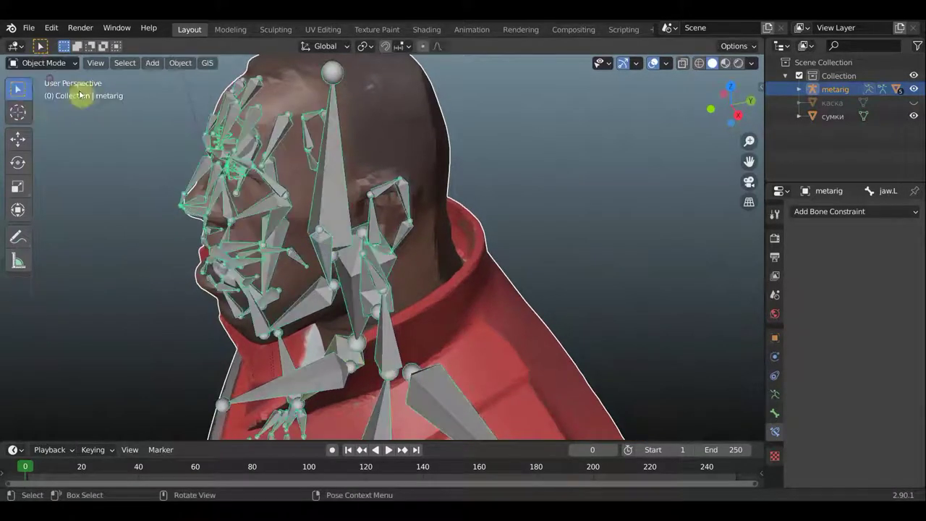
mouse_move(347, 227)
middle_down()
mouse_move(479, 210)
mouse_move(376, 211)
middle_up()
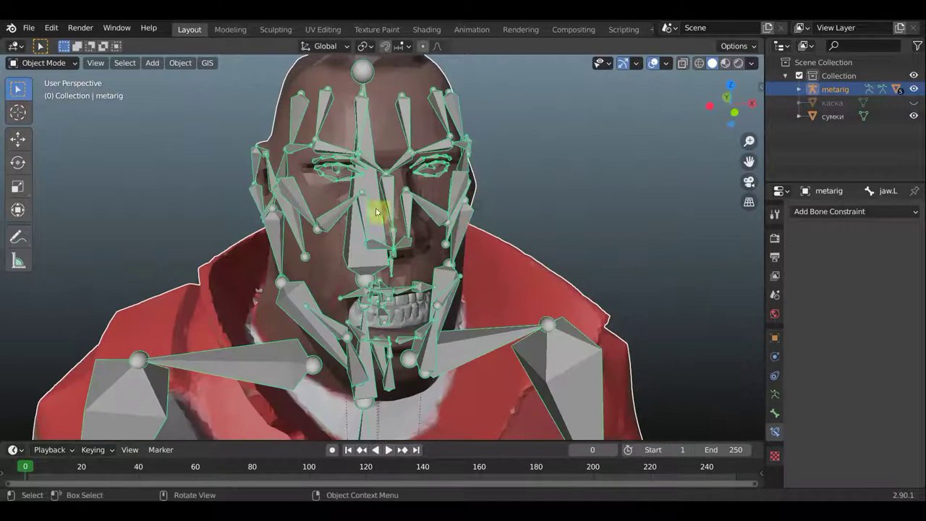
click(43, 64)
click(41, 92)
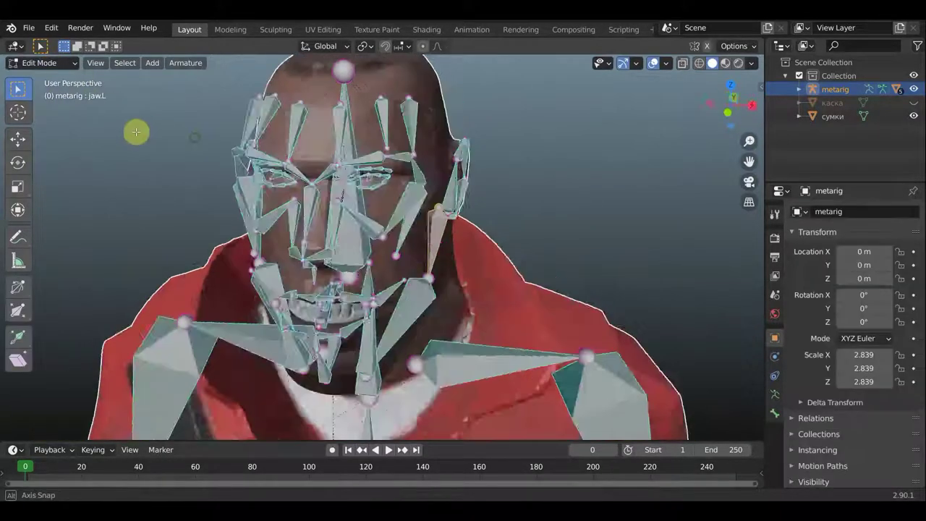
mouse_move(136, 131)
middle_down()
mouse_move(104, 124)
mouse_move(375, 208)
mouse_move(498, 219)
mouse_move(310, 245)
mouse_move(196, 227)
mouse_move(135, 233)
mouse_move(154, 256)
mouse_move(248, 242)
middle_up()
Parent jaw.R to spine.006 with Keep Offset and return the armature to Pose Mode.
click(310, 223)
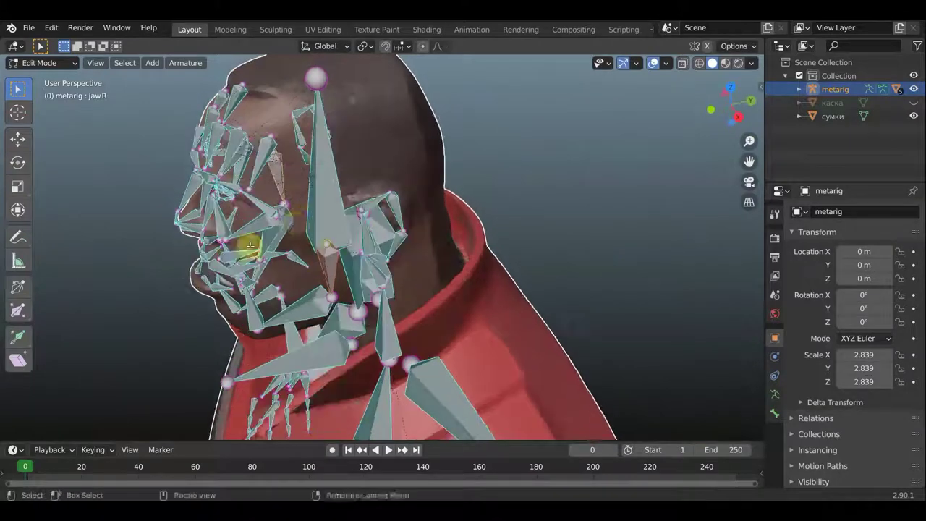
click(371, 208)
key(ctrl+p)
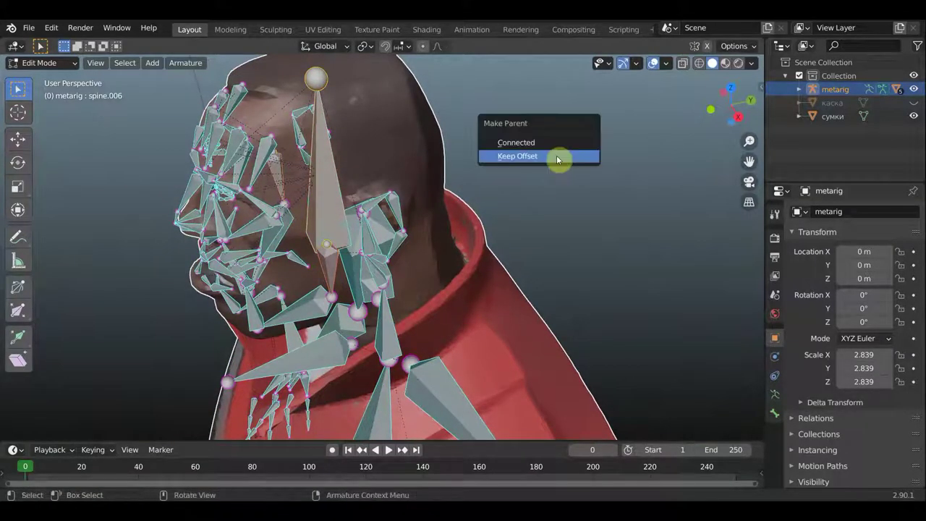
click(556, 155)
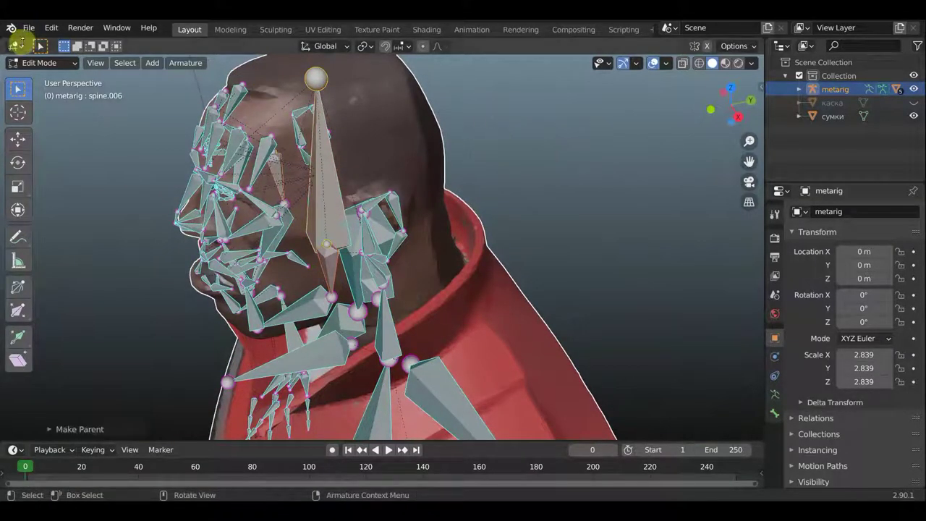
click(61, 68)
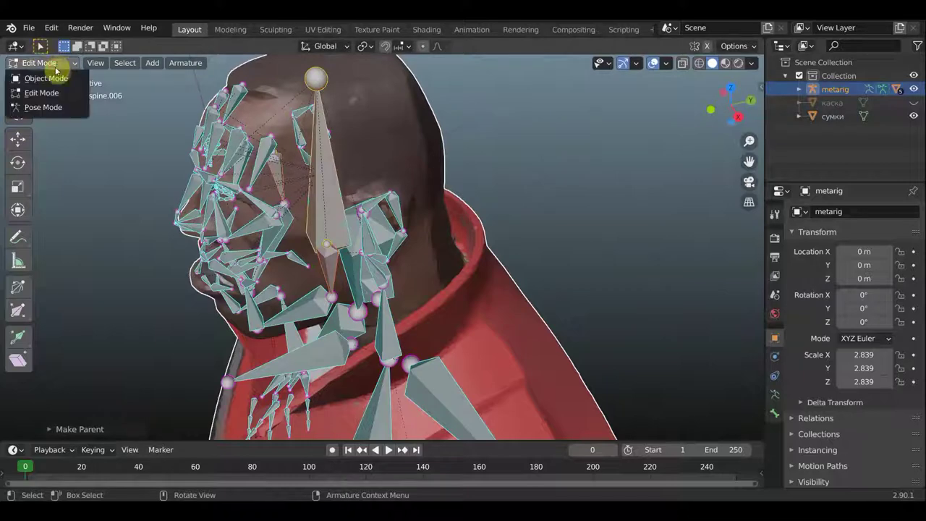
click(44, 108)
Rotate the face bone twice to test deformation, then undo the test and save.
mouse_move(355, 192)
middle_down()
mouse_move(337, 145)
mouse_move(344, 182)
middle_up()
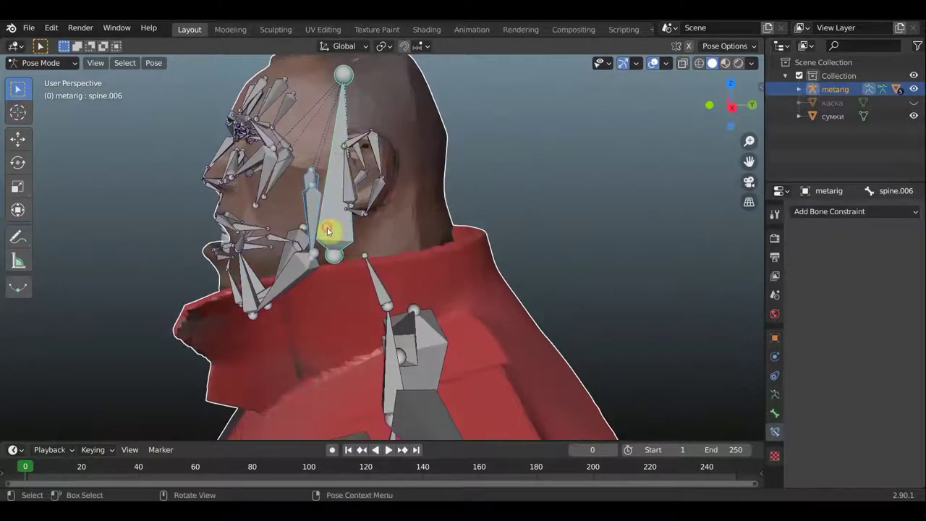
click(376, 233)
key(r)
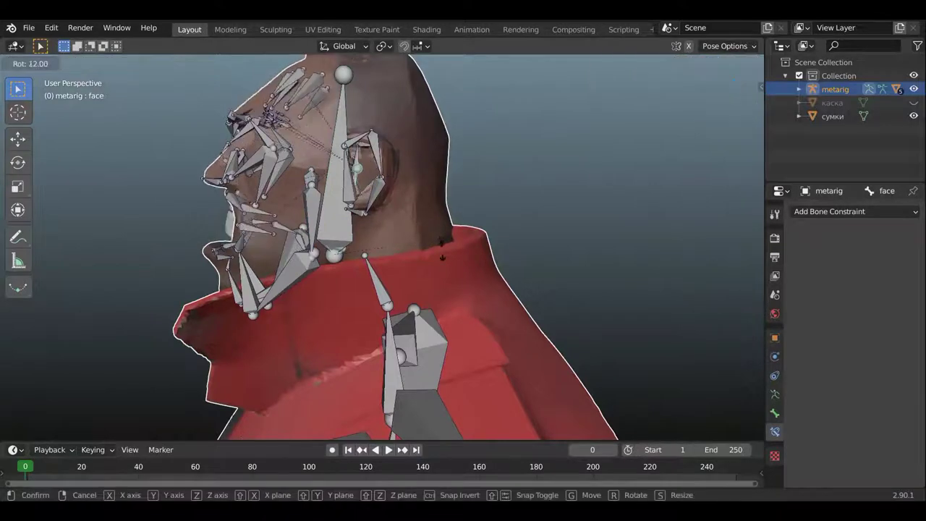
click(418, 233)
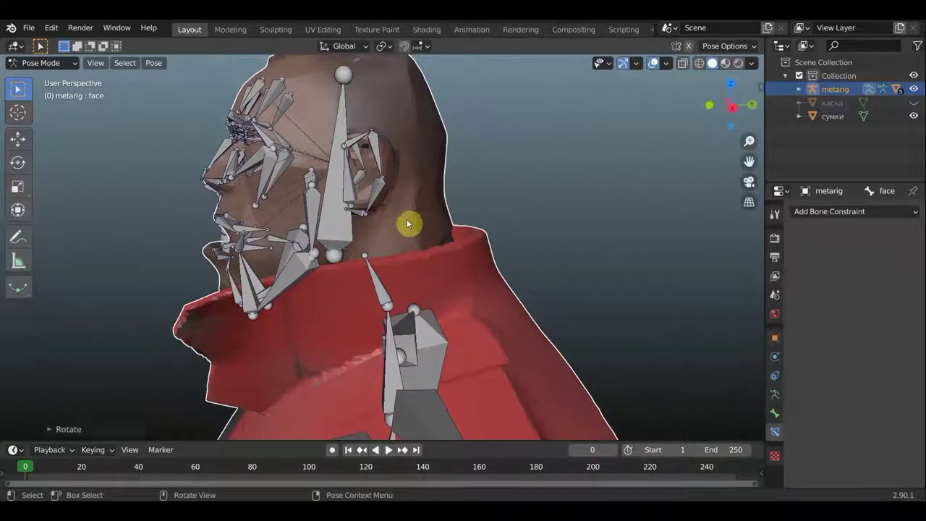
key(r)
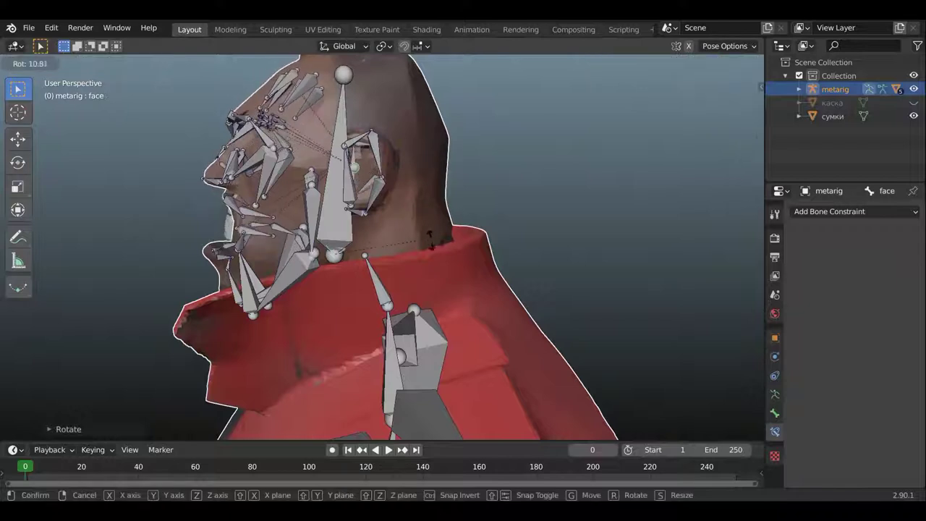
click(424, 261)
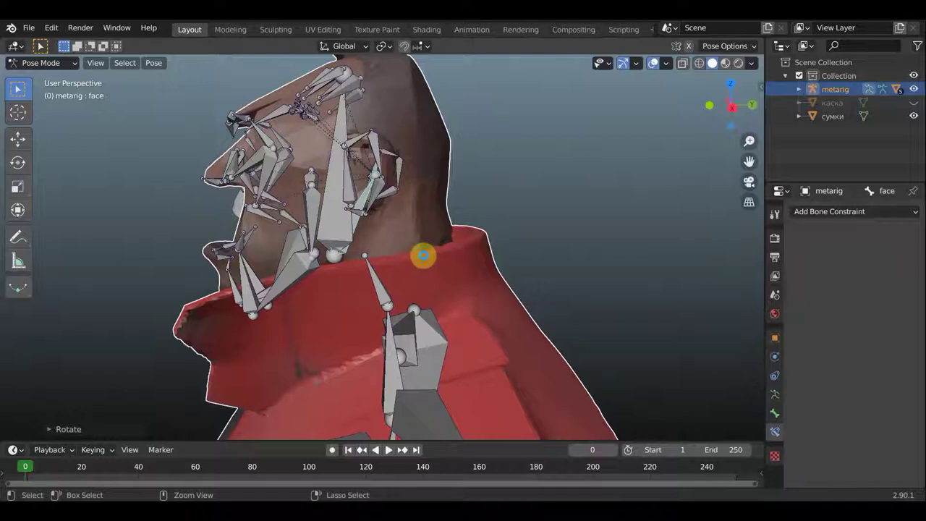
key(ctrl+s)
key(ctrl+z)
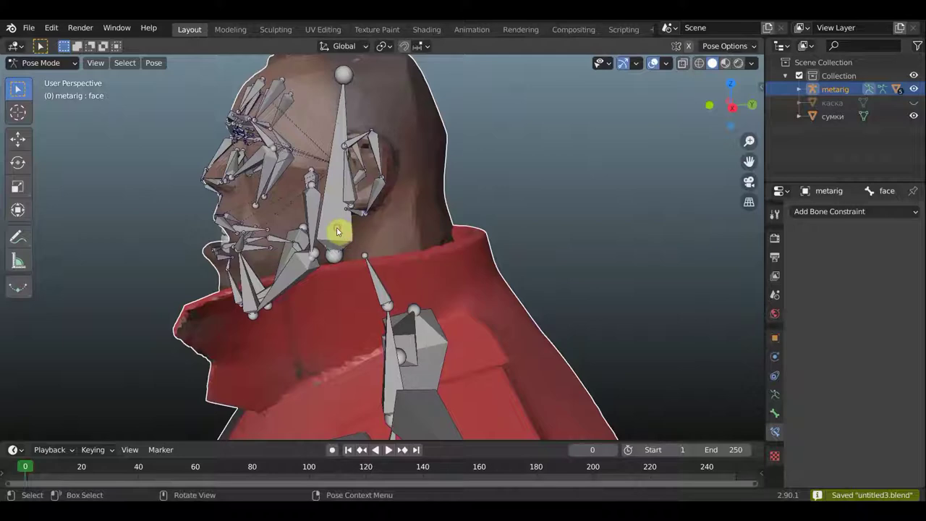
Rotate the spine.006 head bone and briefly hide the bones to inspect the deformed mesh.
click(364, 237)
key(r)
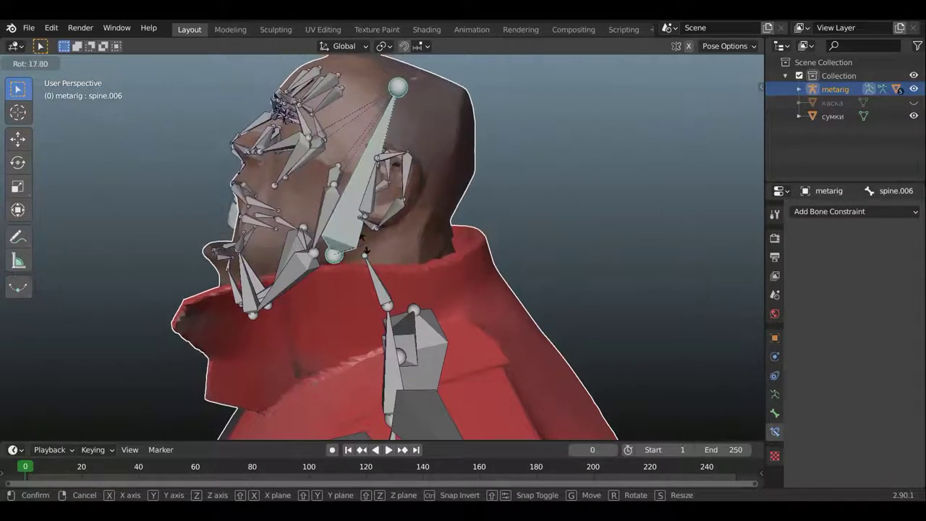
click(405, 251)
middle_drag(405, 251, 527, 254)
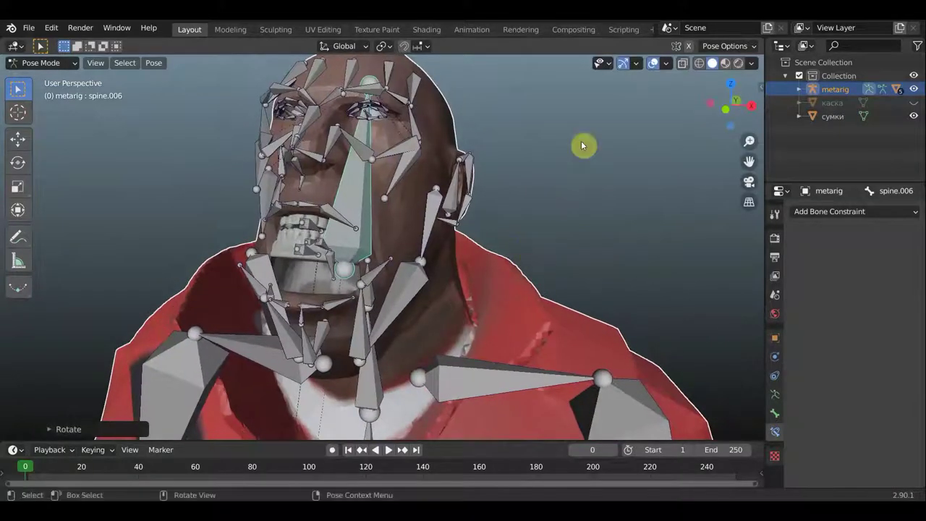
click(653, 65)
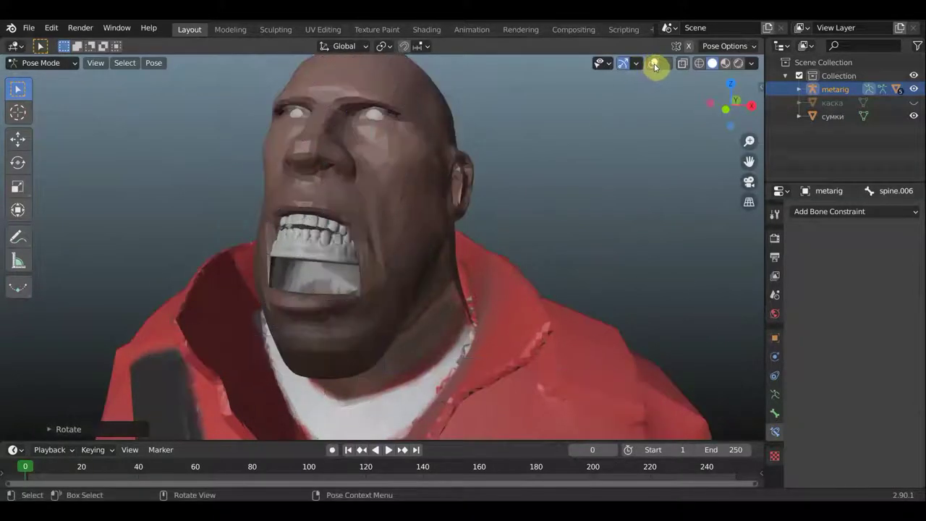
click(654, 66)
mouse_move(632, 126)
middle_down()
mouse_move(574, 128)
mouse_move(605, 128)
middle_up()
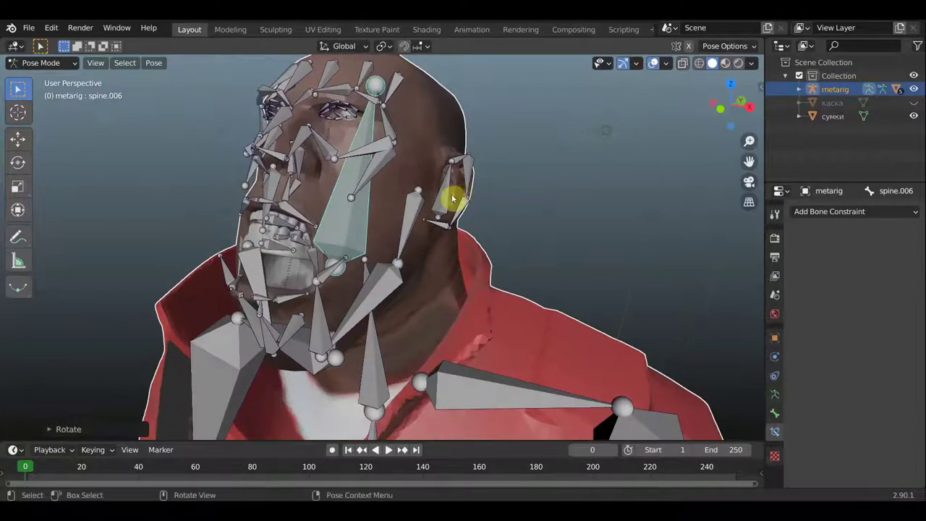
scroll(452, 199, up, 2)
middle_drag(451, 201, 542, 140)
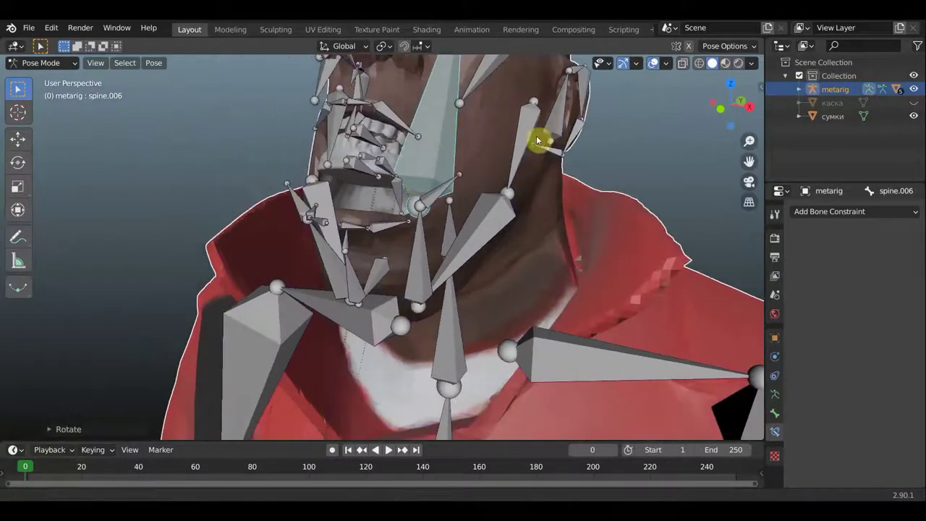
Make teeth.B active and inspect the head from several angles, staying in Pose Mode.
click(359, 171)
mouse_move(359, 172)
middle_down()
mouse_move(321, 180)
mouse_move(448, 99)
mouse_move(438, 108)
middle_up()
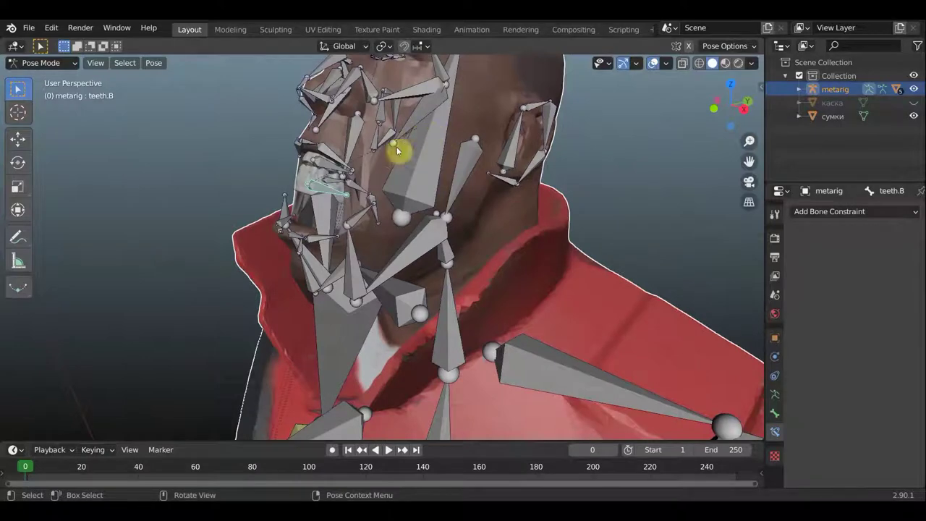
middle_drag(397, 150, 372, 174)
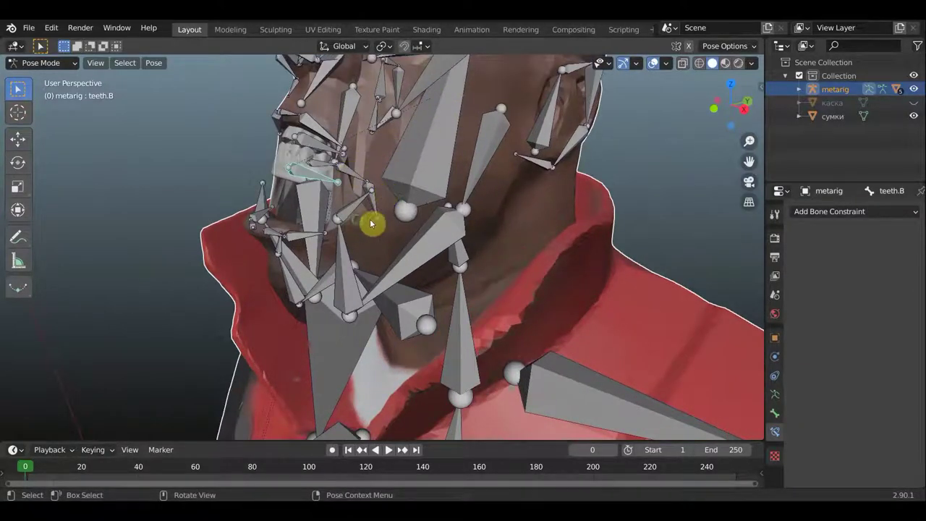
middle_drag(371, 223, 209, 142)
click(41, 63)
click(50, 109)
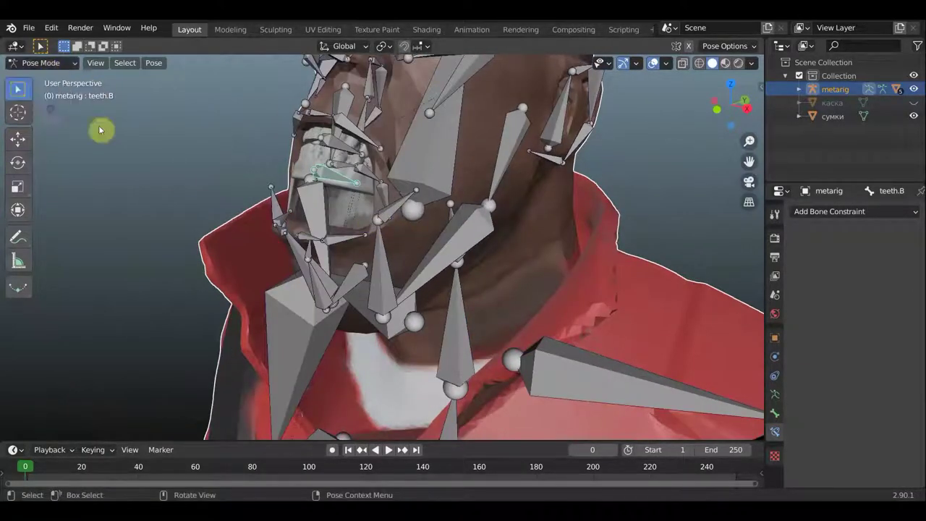
middle_drag(336, 262, 364, 253)
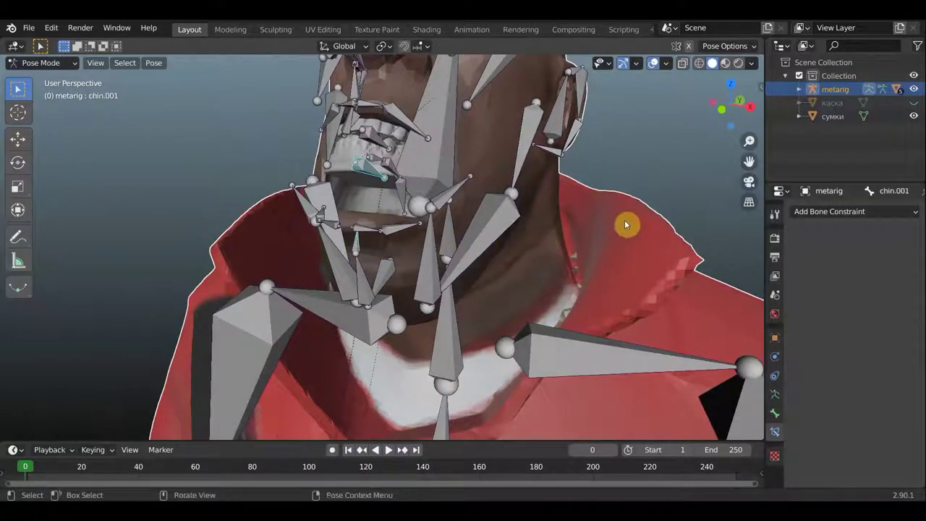
key(ctrl+p)
Skin the mesh with automatic weights, then in Edit Mode parent the selected bones keeping offset.
click(657, 175)
click(51, 64)
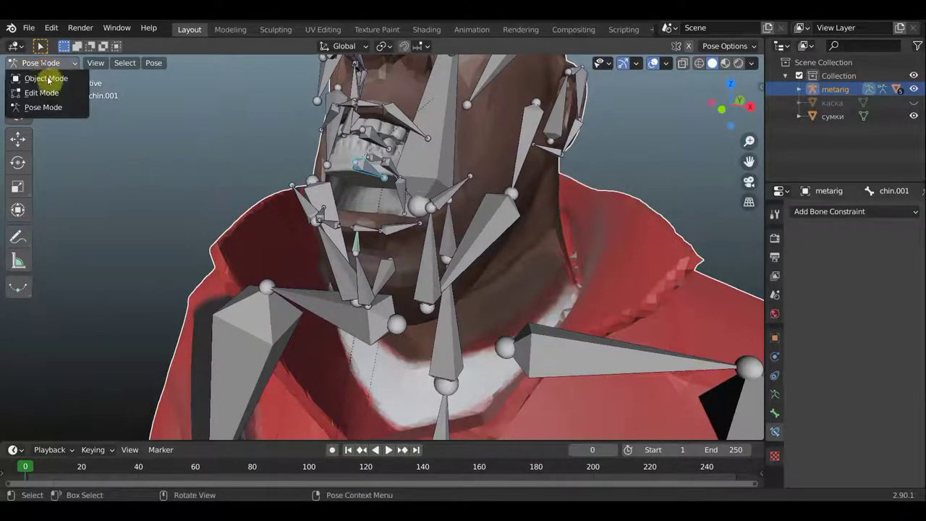
click(46, 93)
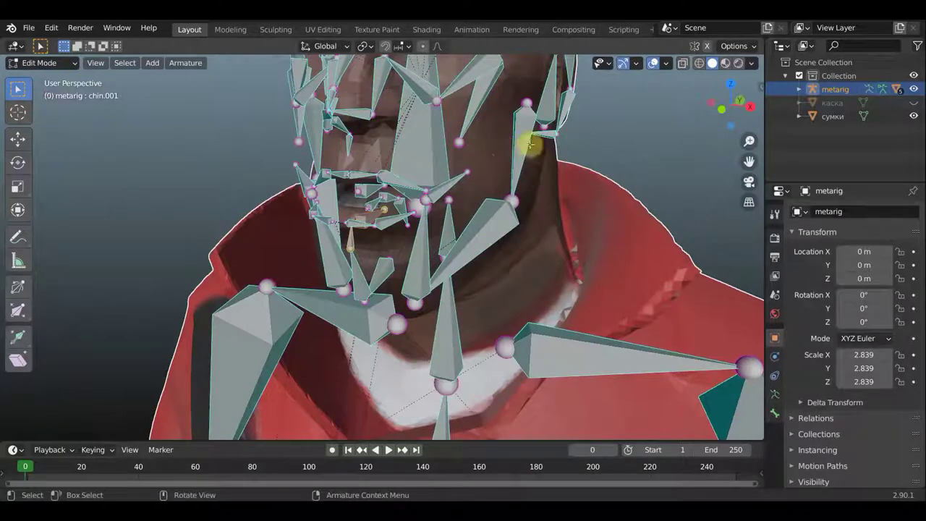
key(ctrl+p)
click(593, 137)
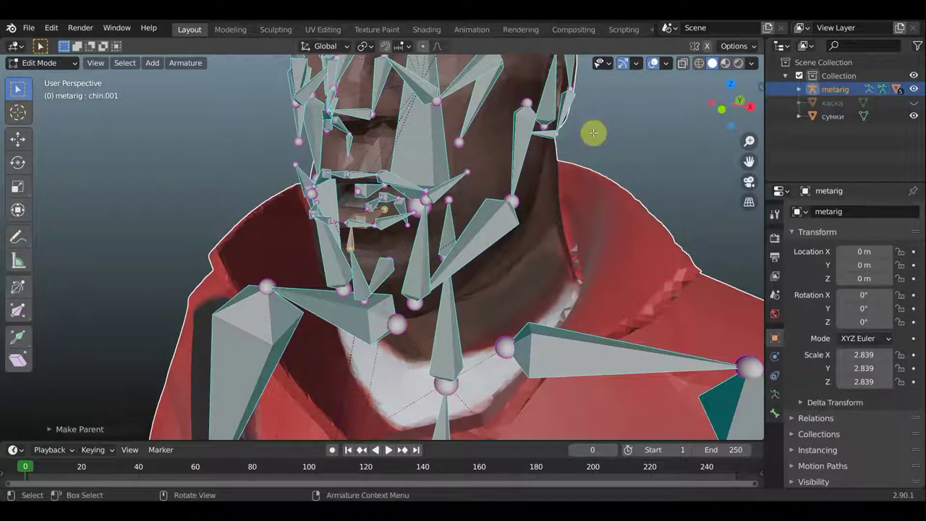
Dismiss the advert over the properties panel and return the armature to Pose Mode.
middle_drag(565, 140, 513, 141)
click(40, 63)
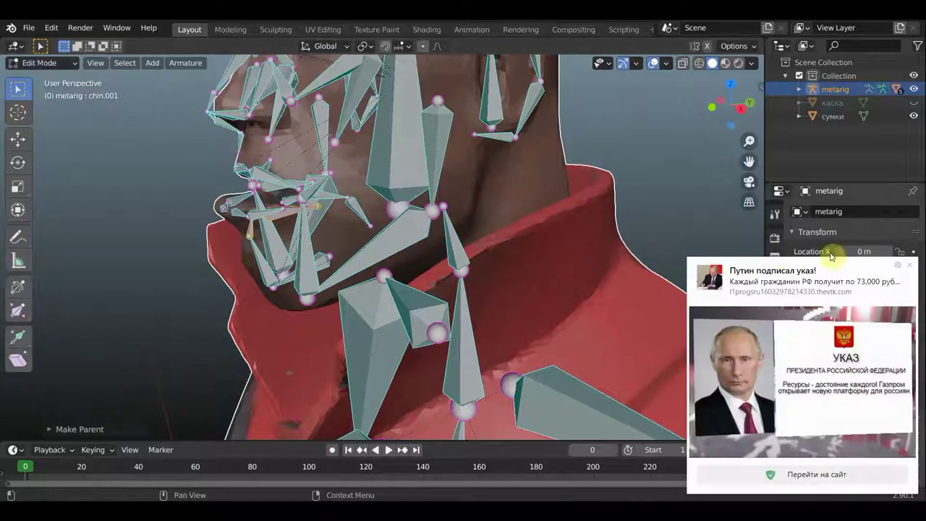
click(908, 267)
click(40, 63)
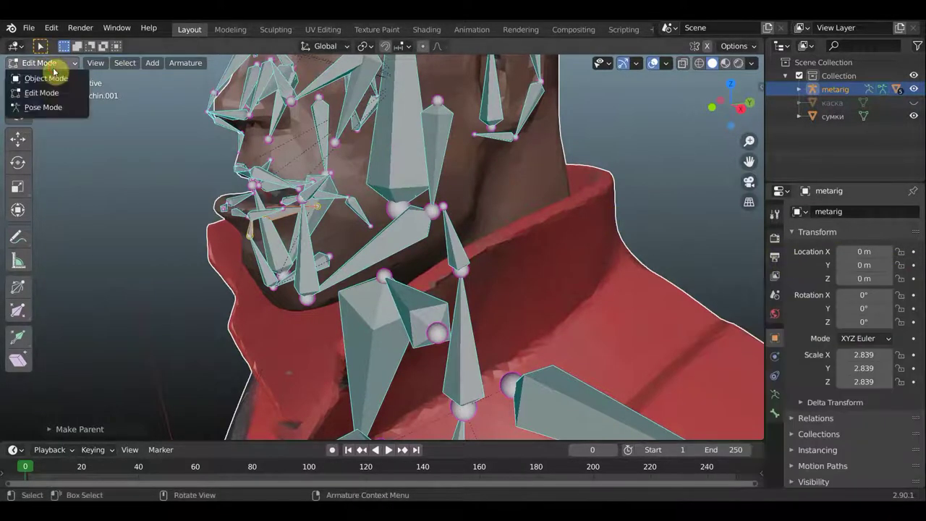
key(Return)
middle_drag(213, 153, 300, 161)
Hide the bones, inspect the wide-open mouth from several angles, then show the bones again.
click(653, 63)
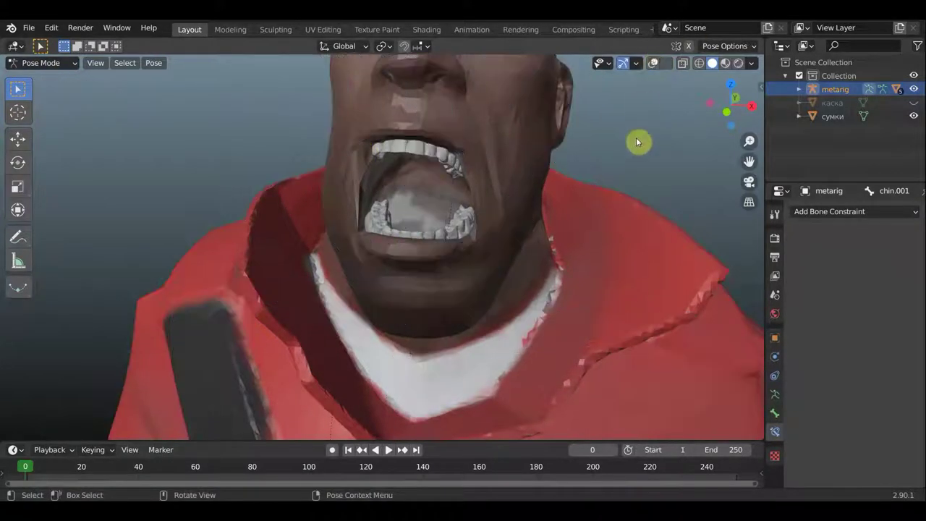
mouse_move(636, 138)
middle_down()
mouse_move(643, 147)
mouse_move(541, 184)
mouse_move(523, 159)
mouse_move(617, 157)
mouse_move(597, 190)
mouse_move(628, 207)
mouse_move(635, 157)
mouse_move(615, 150)
middle_up()
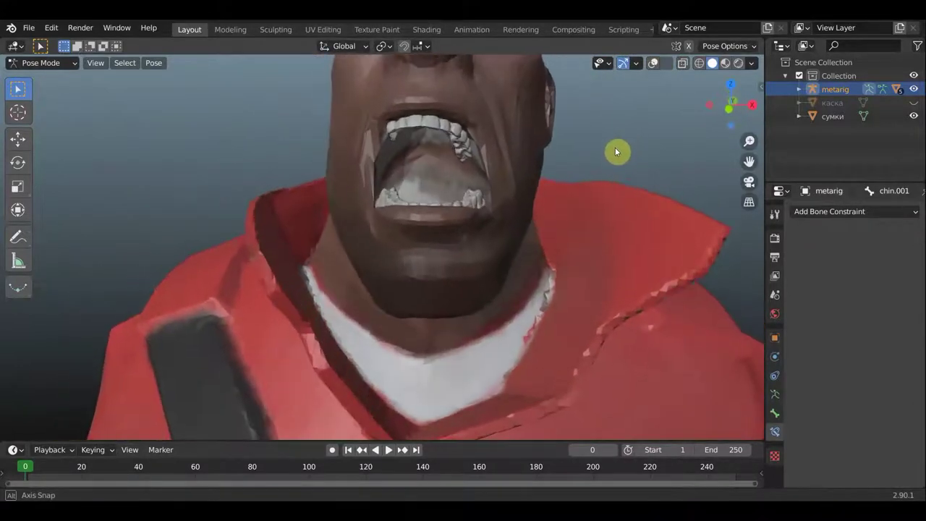
scroll(455, 251, down, 2)
mouse_move(455, 251)
middle_down()
mouse_move(389, 268)
mouse_move(351, 254)
mouse_move(280, 277)
mouse_move(157, 248)
mouse_move(446, 259)
middle_up()
middle_drag(465, 250, 466, 246)
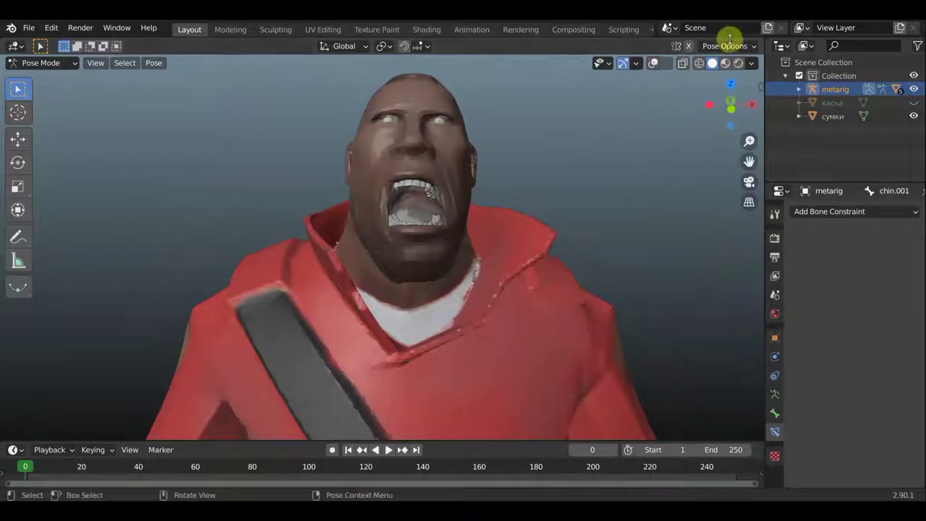
click(654, 64)
scroll(556, 164, up, 3)
middle_drag(555, 169, 541, 176)
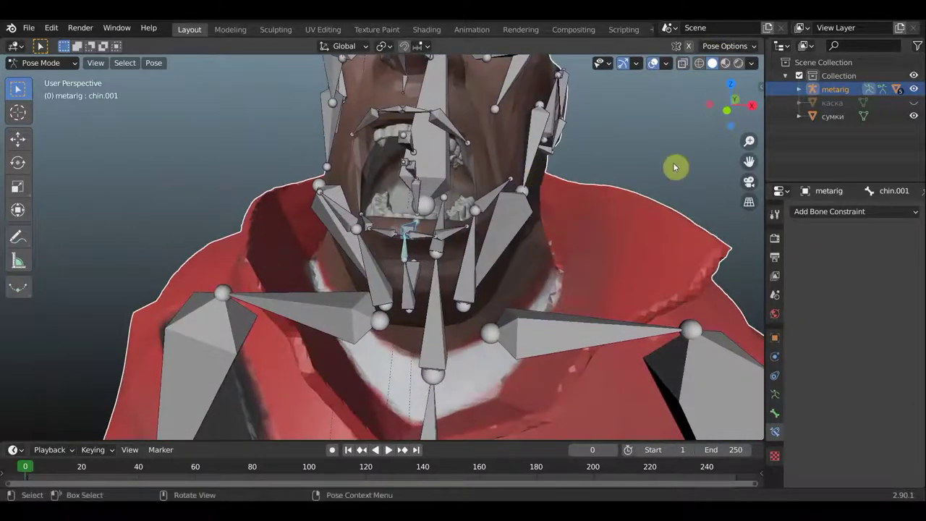
Orbit around the head and make brow.T.L the active bone.
mouse_move(673, 167)
middle_down()
mouse_move(603, 260)
mouse_move(502, 267)
mouse_move(463, 247)
mouse_move(541, 236)
mouse_move(579, 302)
middle_up()
scroll(367, 198, up, 2)
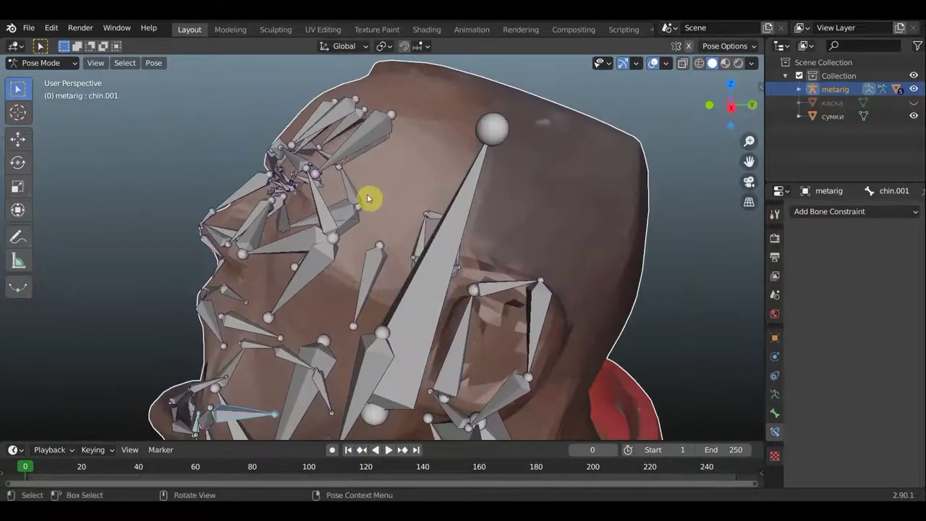
middle_drag(314, 203, 358, 201)
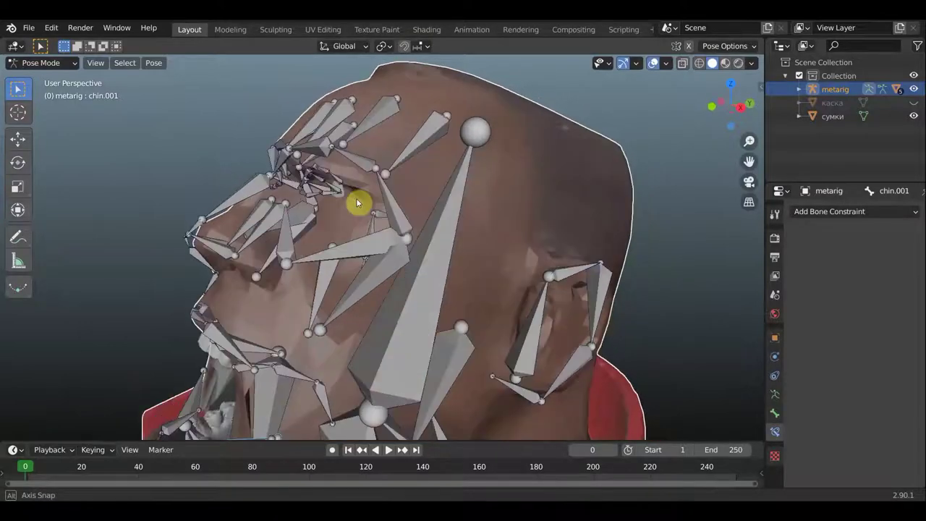
mouse_move(450, 193)
middle_down()
mouse_move(567, 194)
mouse_move(581, 207)
mouse_move(516, 196)
mouse_move(527, 262)
mouse_move(538, 262)
middle_up()
click(461, 197)
scroll(583, 196, down, 2)
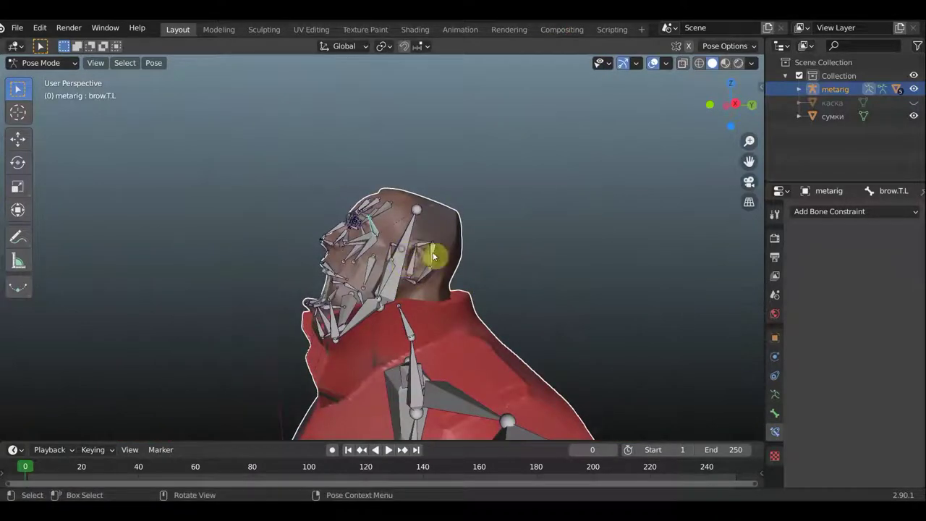
Rotate the spine.006 head bone twice to tilt the head.
click(402, 262)
key(r)
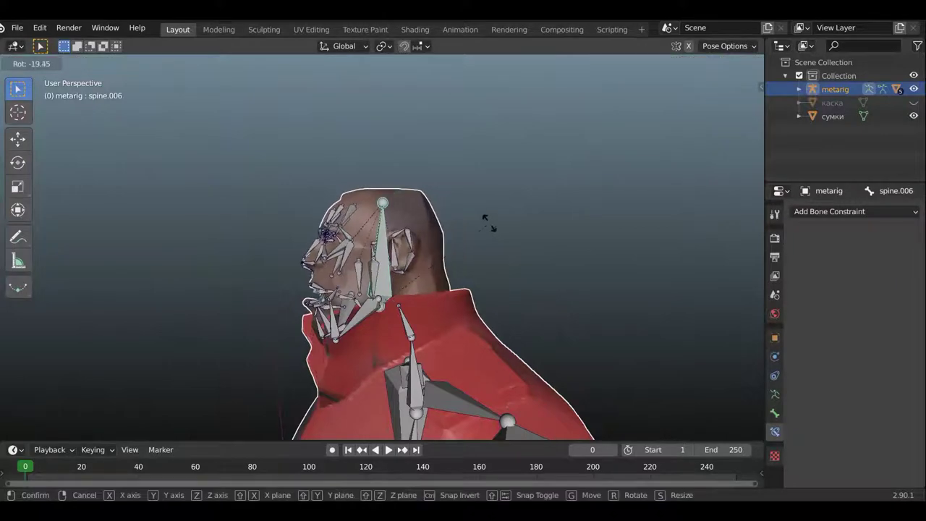
click(469, 217)
mouse_move(490, 238)
middle_down()
mouse_move(655, 235)
mouse_move(636, 231)
middle_up()
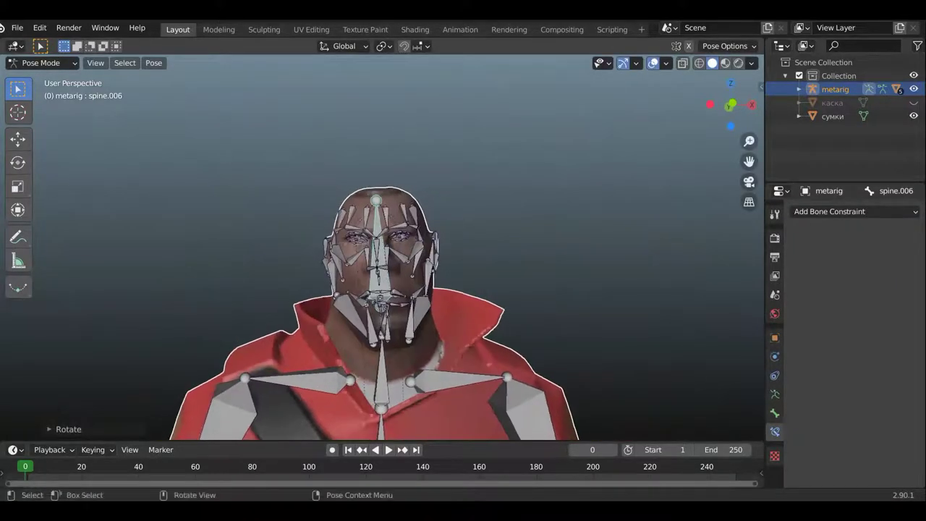
key(r)
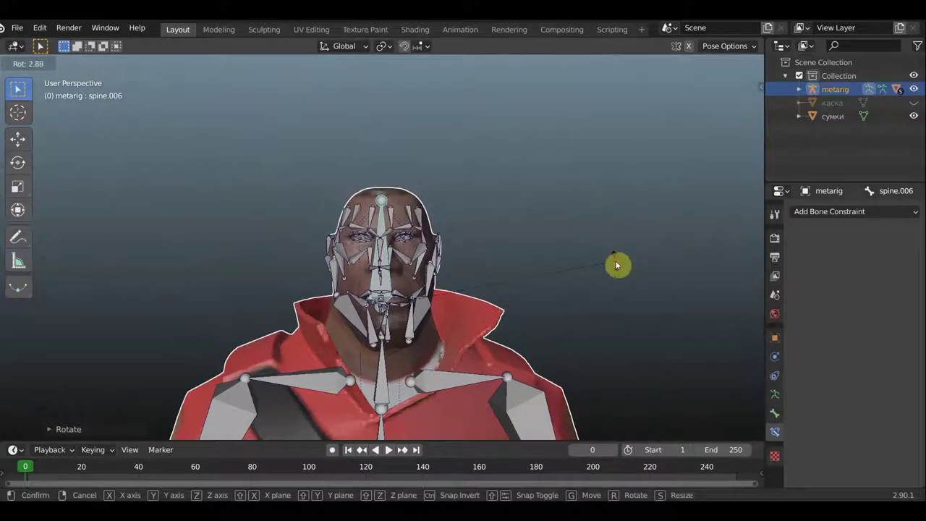
click(616, 264)
middle_drag(569, 274, 440, 281)
scroll(439, 281, up, 3)
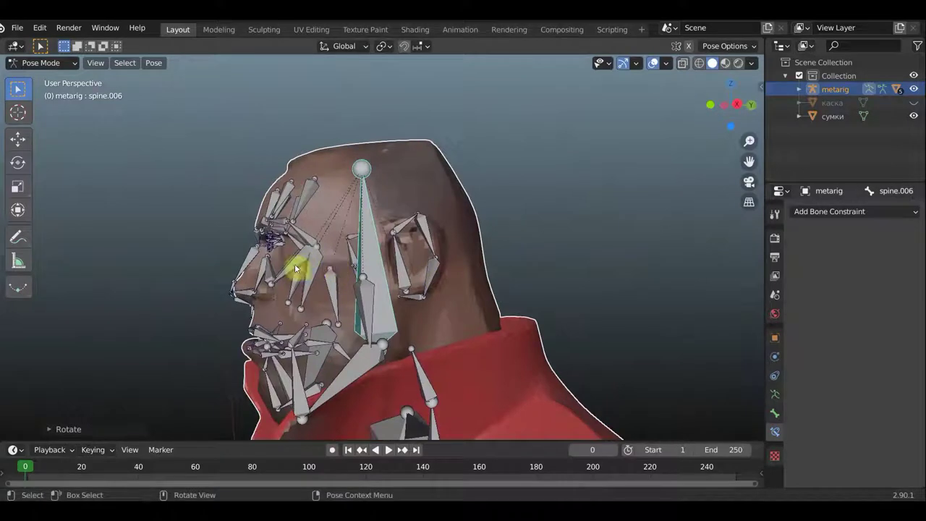
middle_drag(302, 246, 425, 235)
Select the brow.T.L.001 to brow.T.L.003 bones and rotate a brow bone.
click(317, 236)
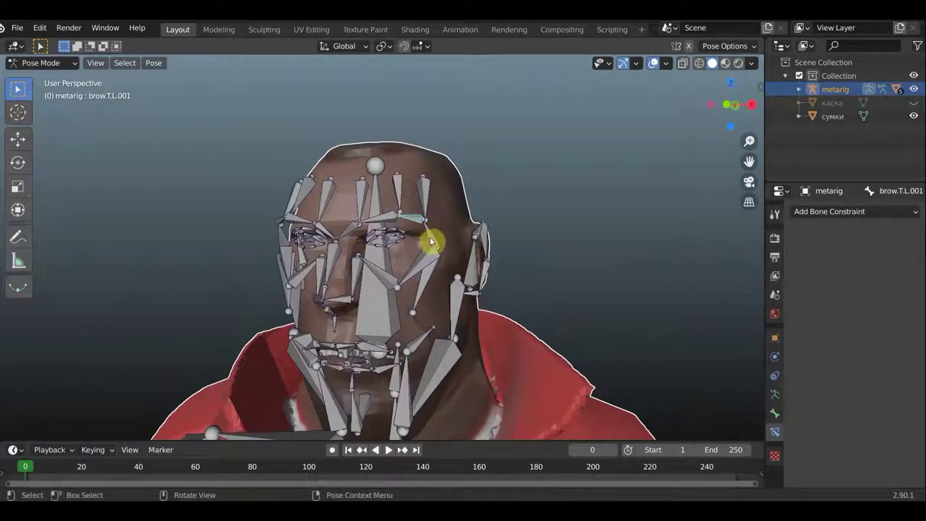
shift+click(386, 220)
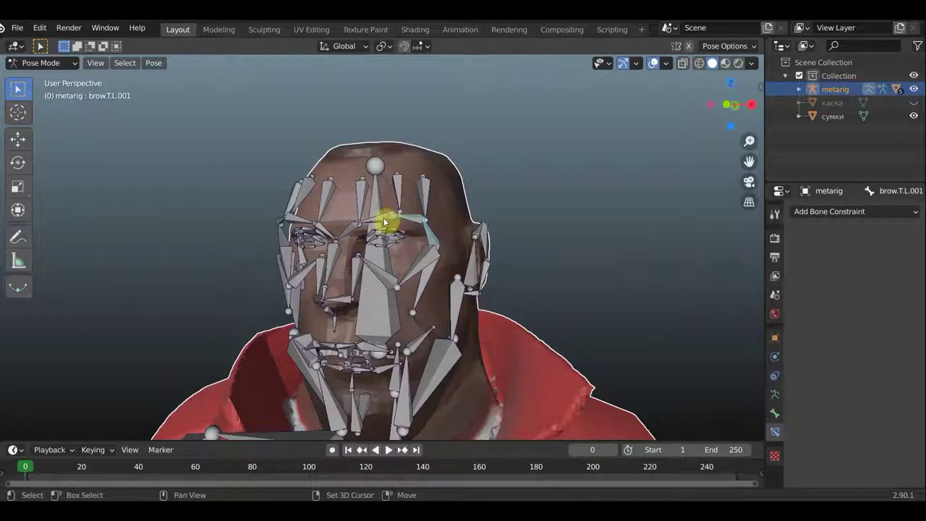
shift+click(384, 231)
mouse_move(384, 233)
middle_down()
mouse_move(420, 238)
mouse_move(399, 248)
middle_up()
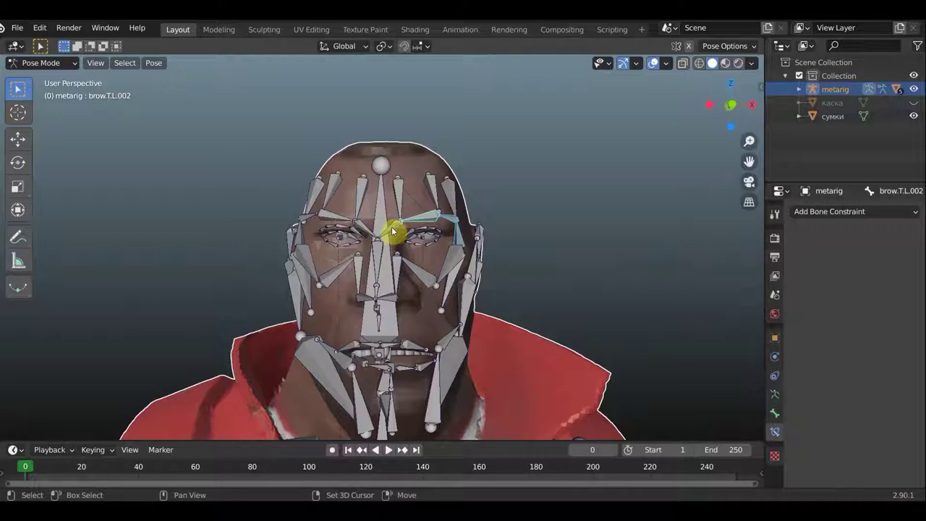
shift+click(454, 237)
mouse_move(548, 243)
middle_down()
mouse_move(384, 260)
mouse_move(434, 262)
middle_up()
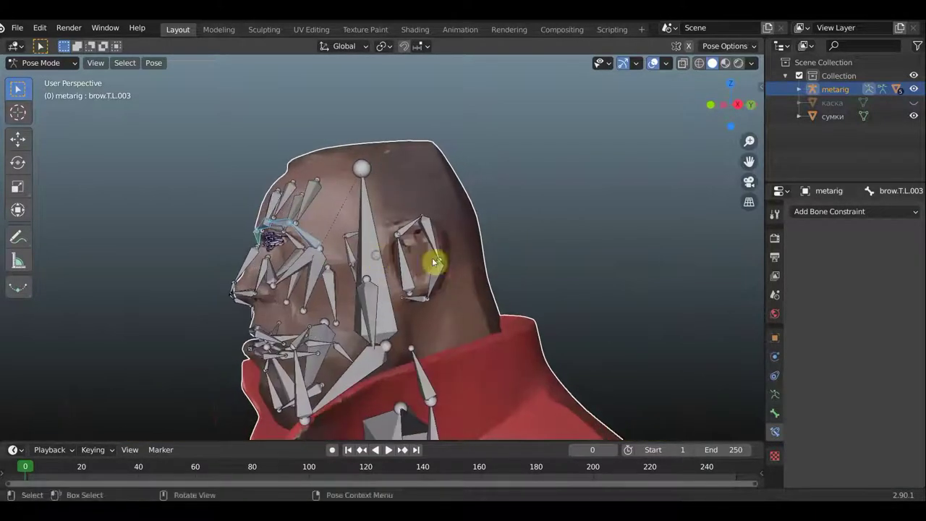
middle_drag(525, 256, 497, 256)
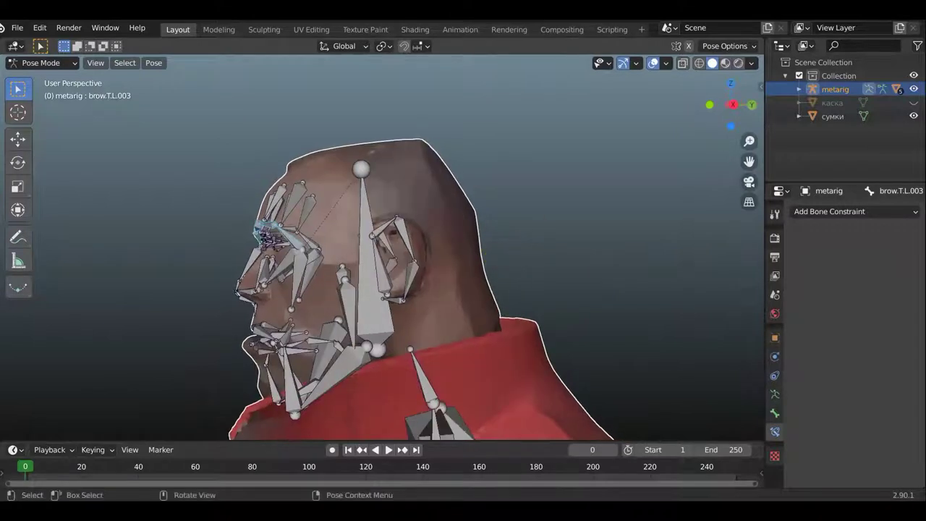
key(r)
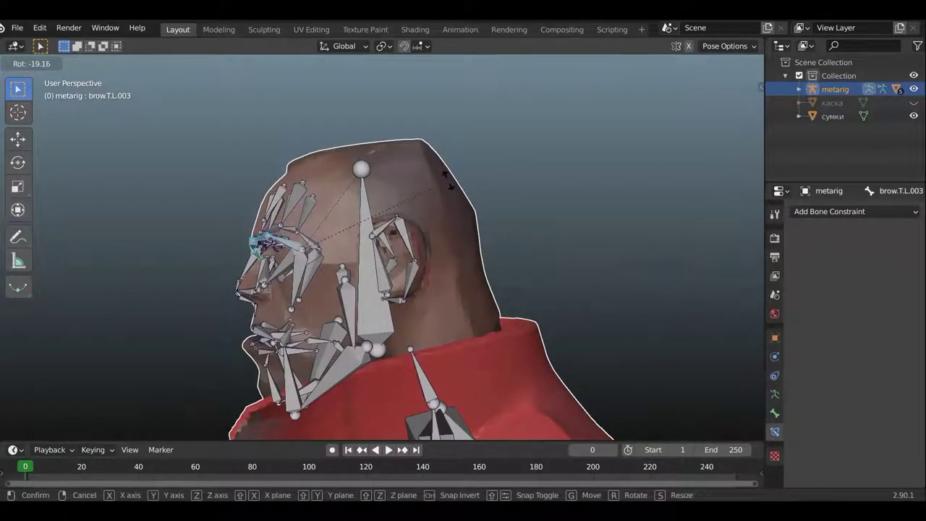
click(488, 221)
Rotate brow.T.L.002 and hide the bones briefly to inspect the forehead deformation.
middle_drag(503, 234, 334, 234)
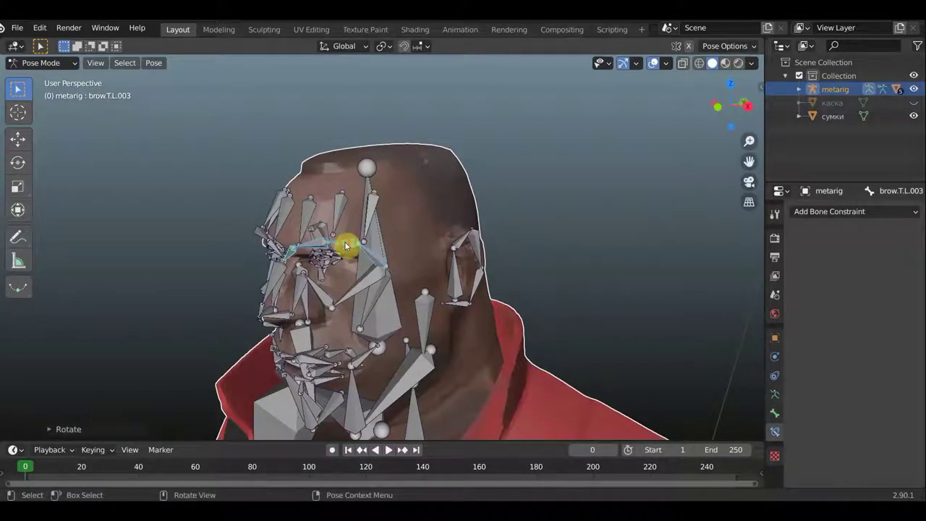
click(322, 250)
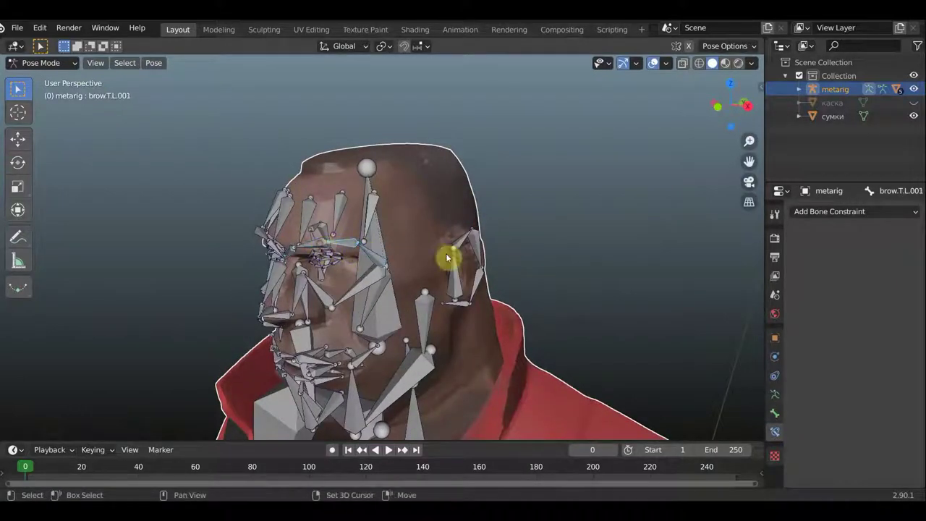
middle_drag(480, 254, 400, 255)
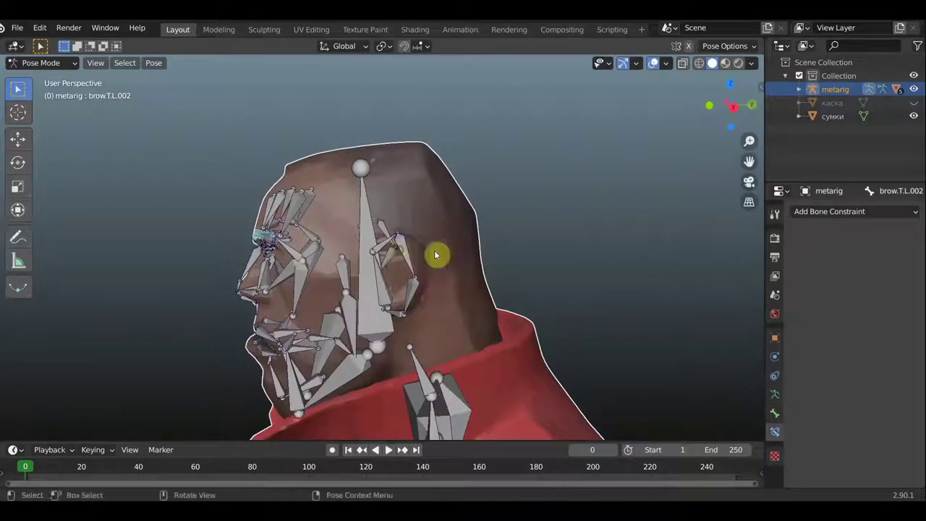
key(r)
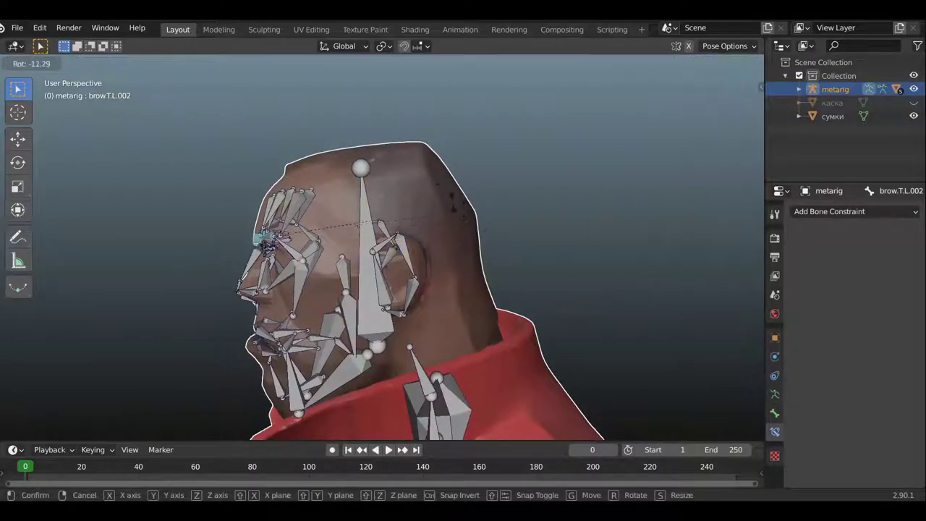
click(423, 183)
click(651, 63)
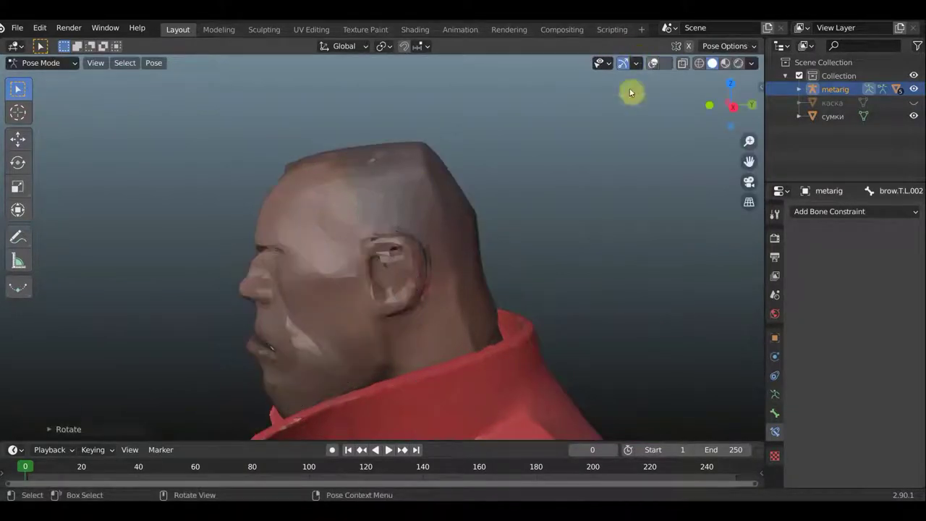
middle_drag(527, 272, 564, 271)
scroll(564, 271, up, 4)
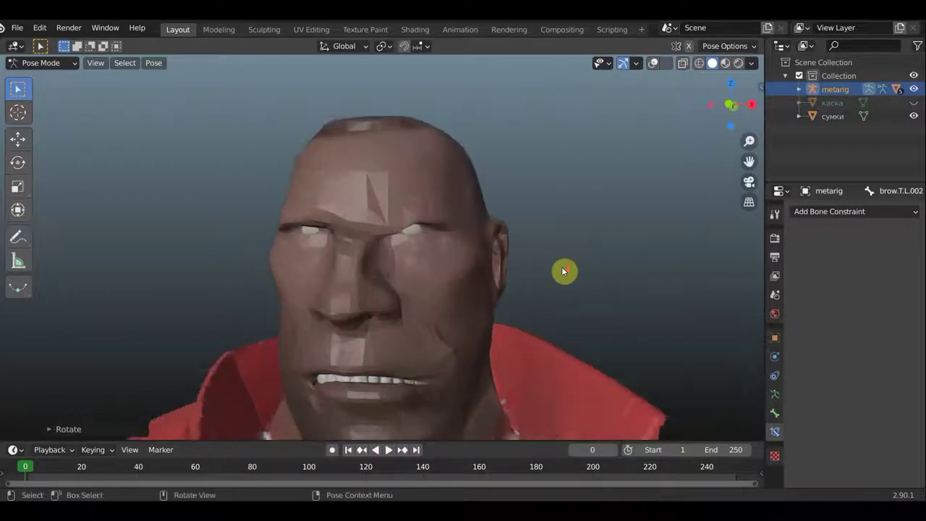
click(654, 63)
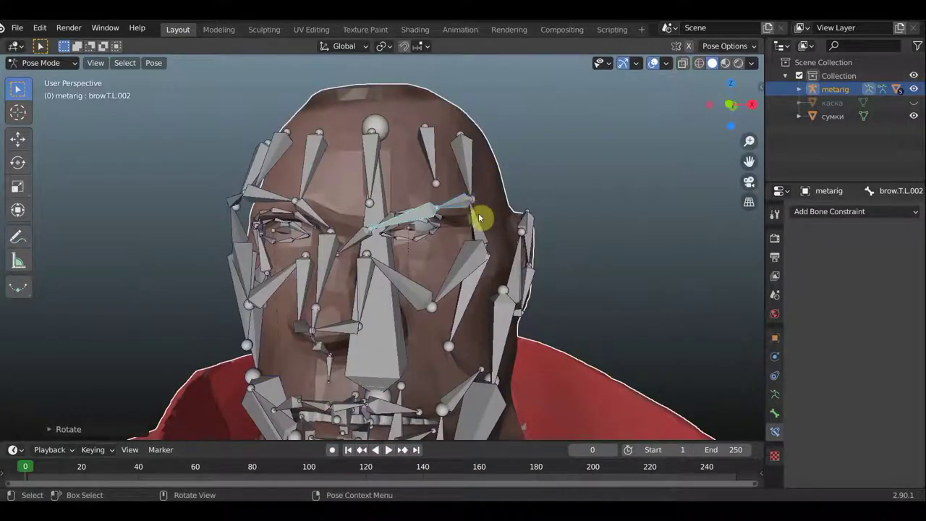
Undo the brow rotations, rotate brow.T.L instead, and hide the bones to inspect.
key(ctrl+z)
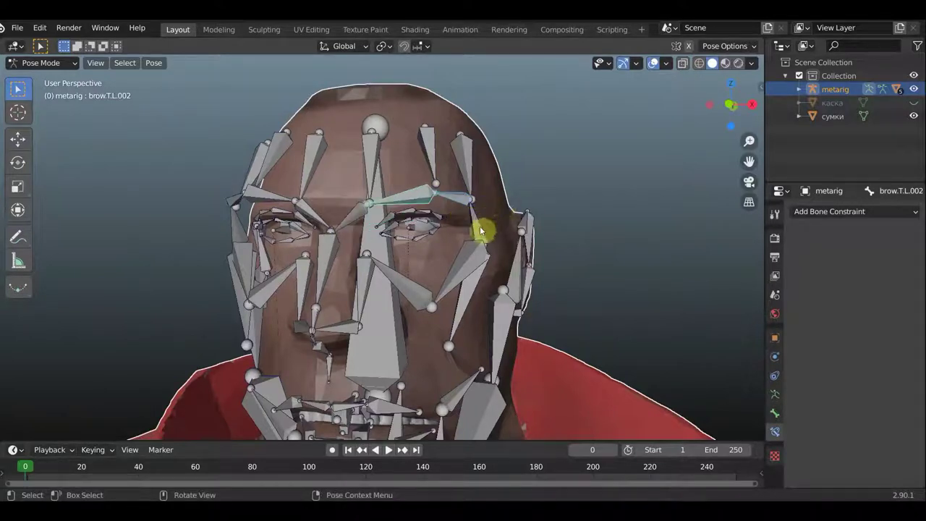
key(ctrl+z)
middle_drag(583, 238, 456, 247)
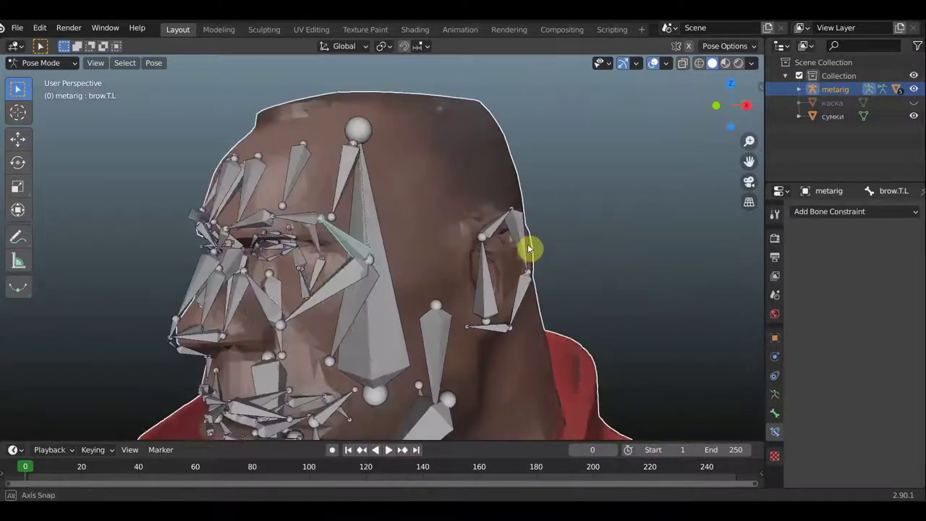
key(r)
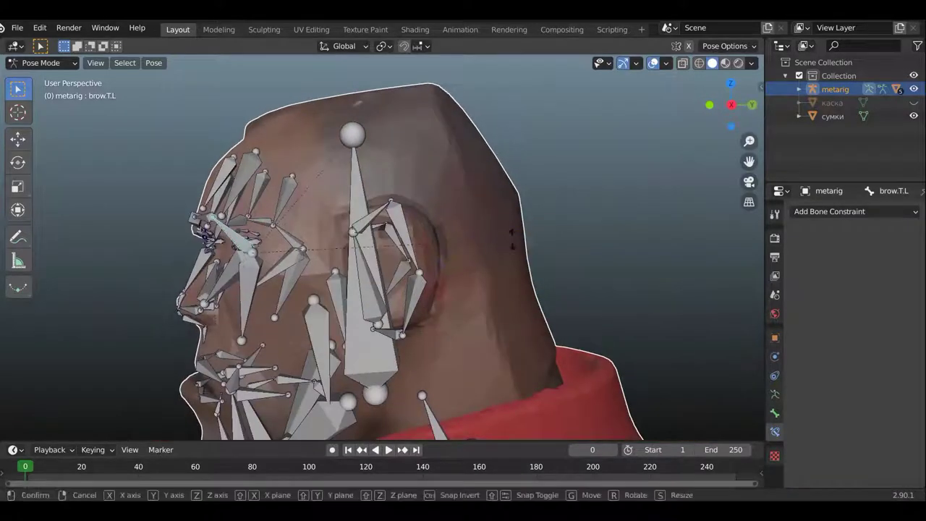
click(556, 86)
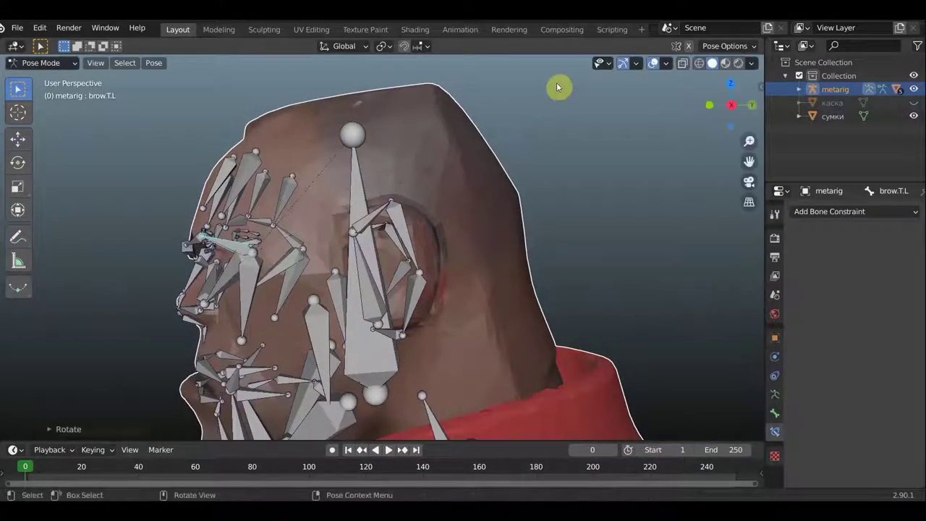
click(653, 63)
Square up to a front view, show the bones again and undo the recent brow pose changes.
middle_drag(560, 178, 682, 175)
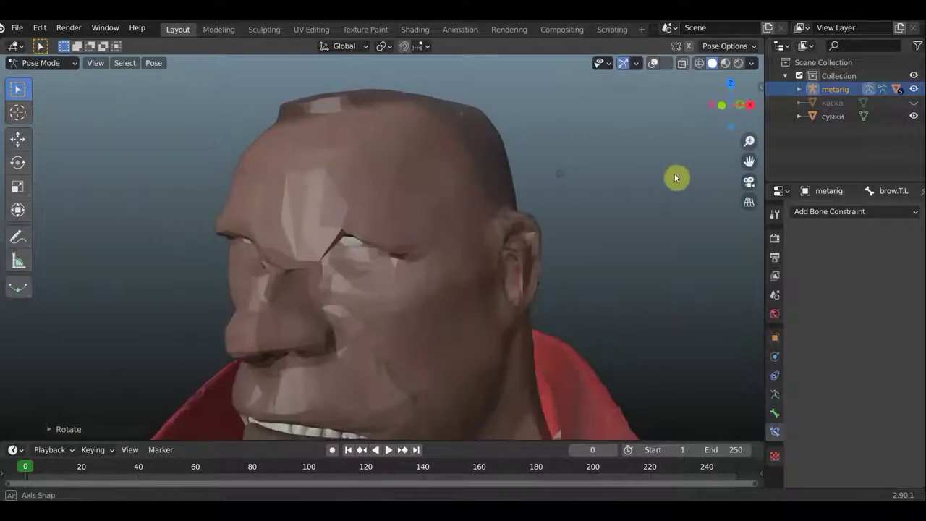
key(KP_1)
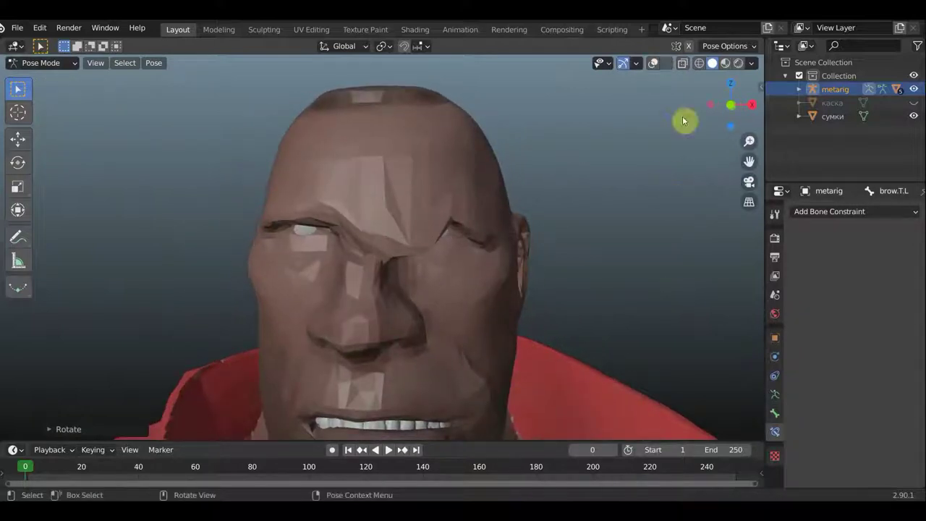
click(654, 63)
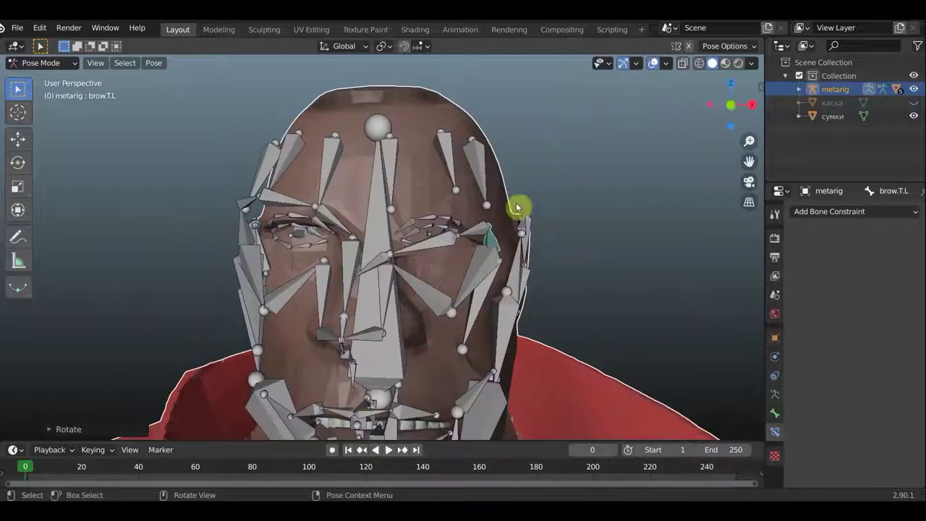
scroll(379, 269, up, 2)
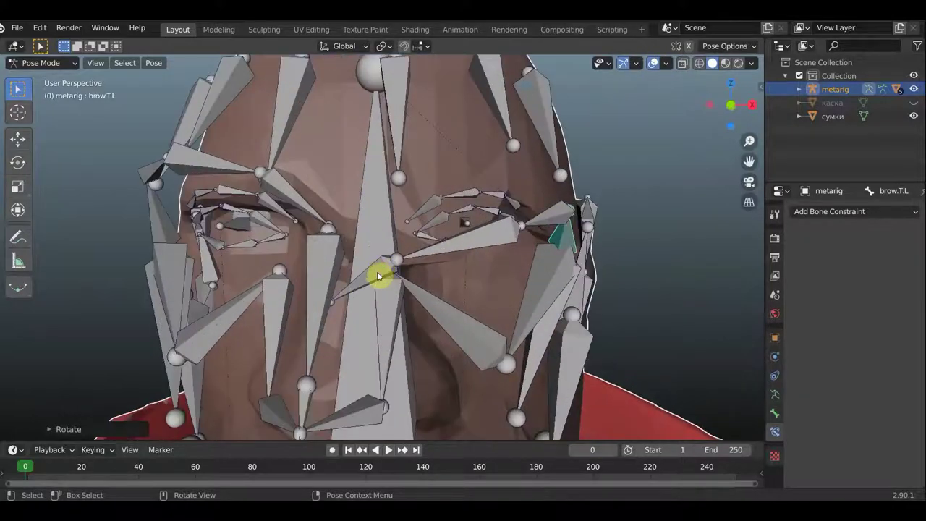
click(422, 274)
scroll(422, 274, down, 3)
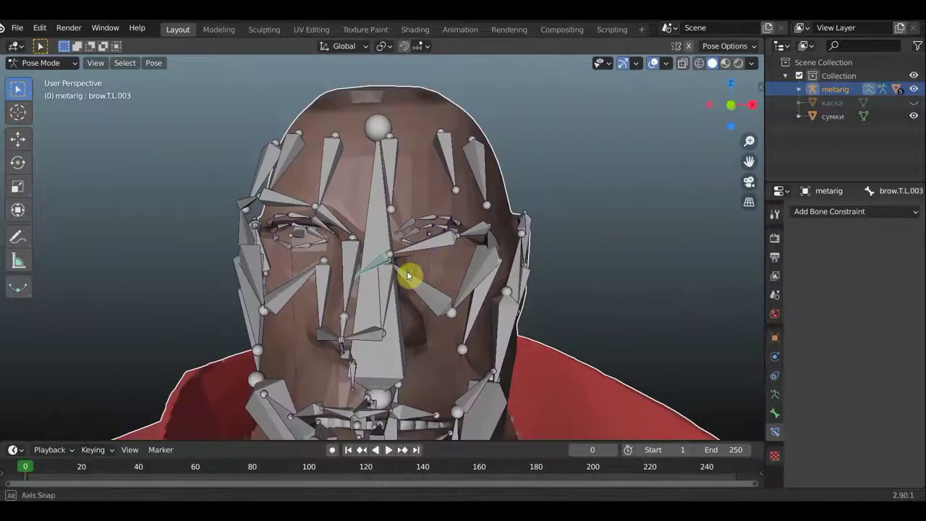
mouse_move(411, 271)
middle_down()
mouse_move(395, 279)
mouse_move(431, 267)
middle_up()
key(ctrl+z)
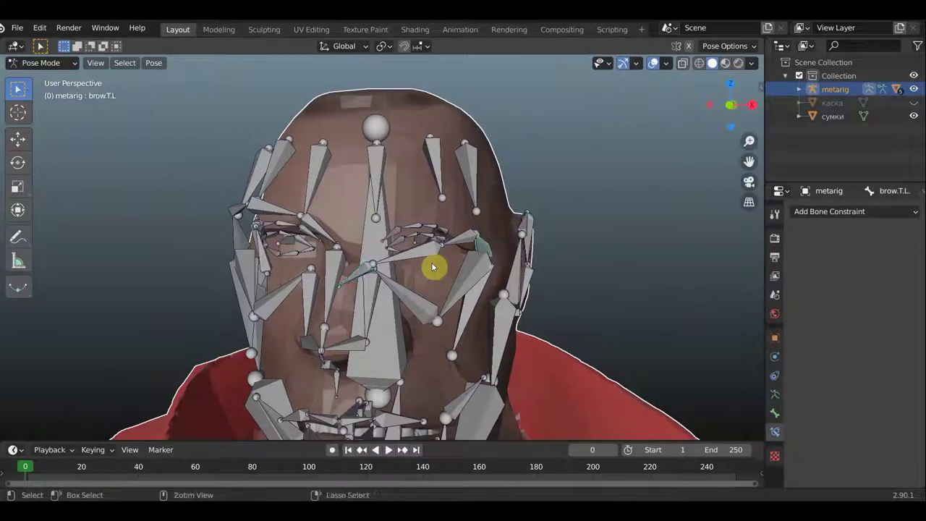
key(ctrl+z)
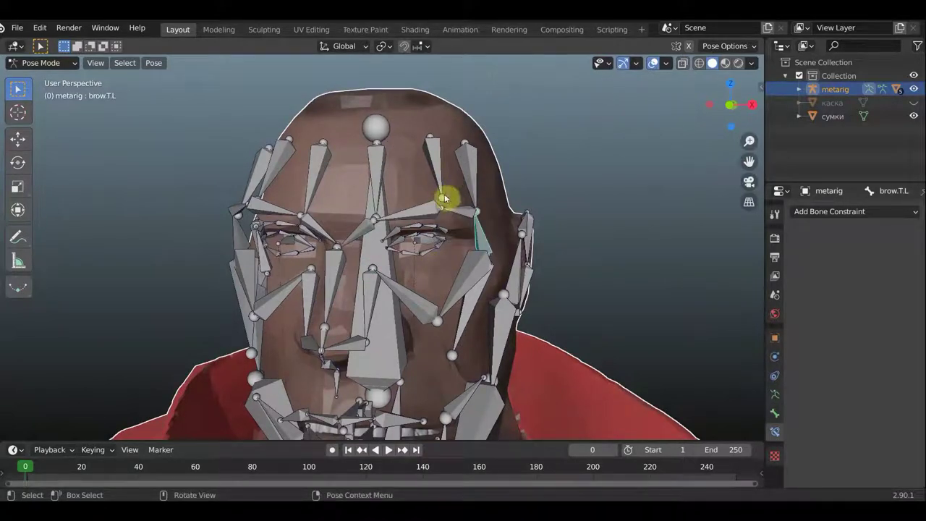
Rotate brow.T.L.001 twice and reselect brow.T.L.002, orbiting to check the forehead bend.
click(465, 218)
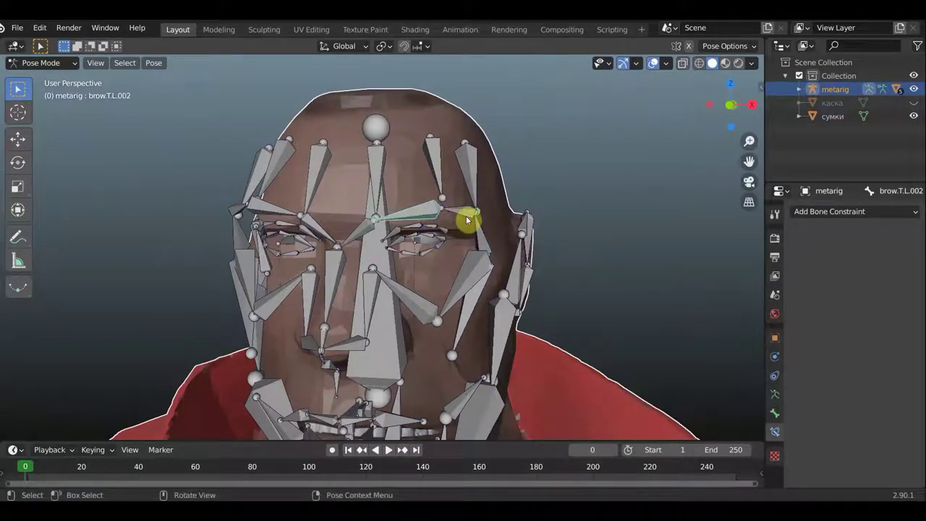
key(bracketleft)
middle_drag(579, 230, 438, 234)
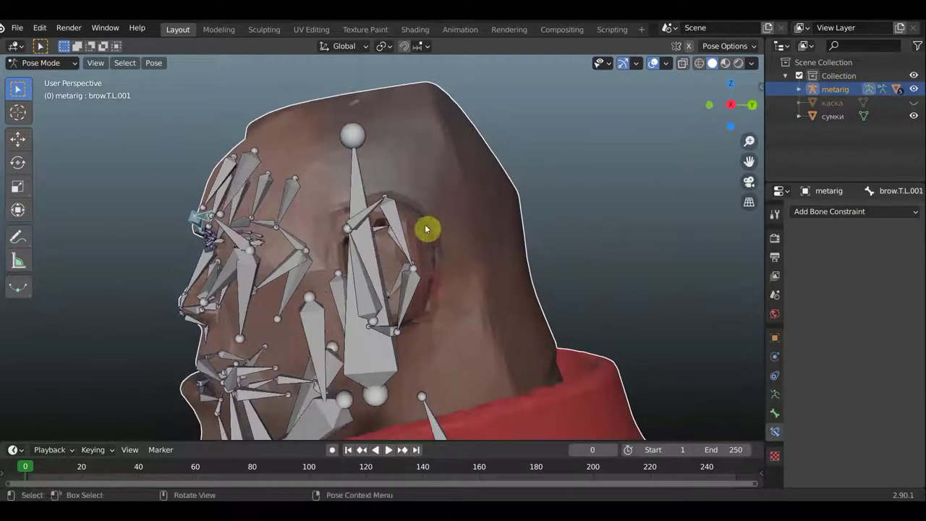
key(r)
click(423, 246)
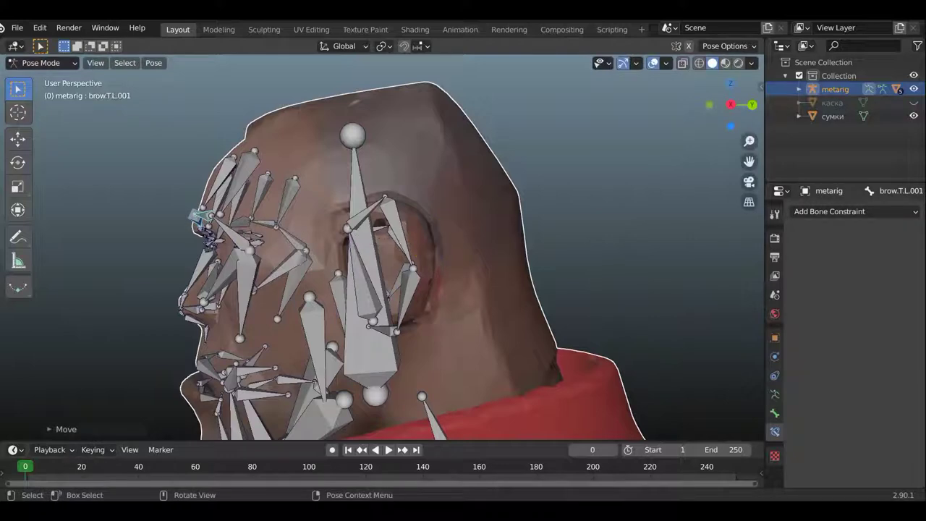
key(r)
click(434, 208)
mouse_move(461, 217)
middle_down()
mouse_move(569, 219)
mouse_move(358, 231)
middle_up()
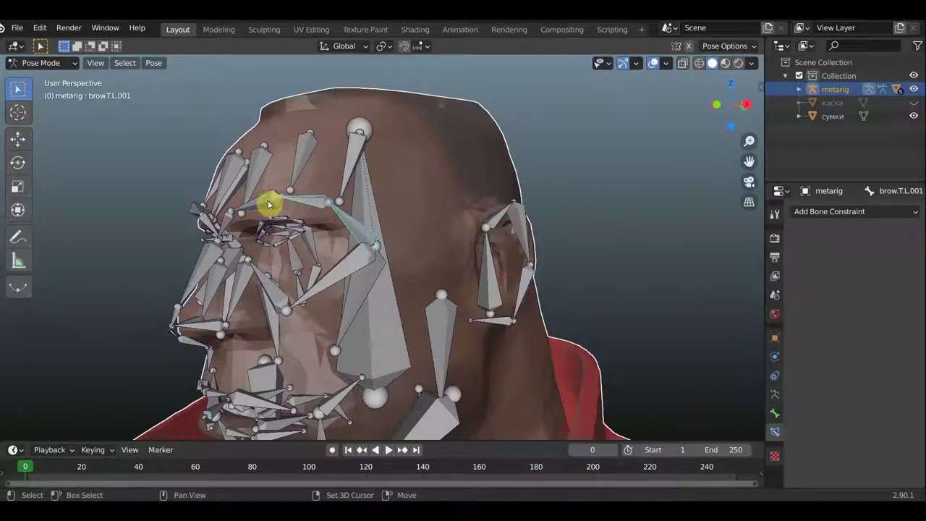
shift+click(371, 225)
middle_drag(531, 238, 345, 250)
mouse_move(467, 233)
middle_down()
mouse_move(492, 232)
mouse_move(488, 202)
middle_up()
Rotate brow.T.L.002, hiding and then showing the bones to inspect the deformed brow.
key(r)
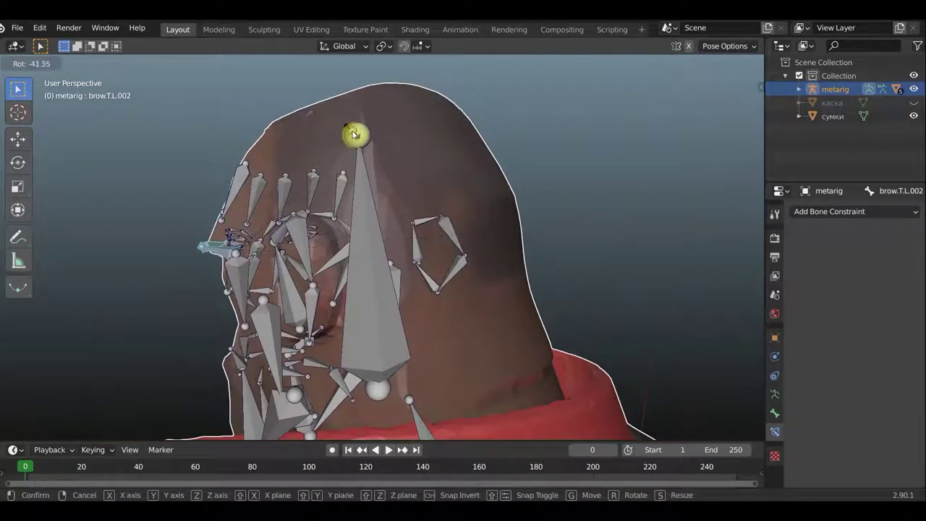
click(355, 134)
mouse_move(355, 134)
middle_down()
mouse_move(492, 209)
mouse_move(511, 183)
middle_up()
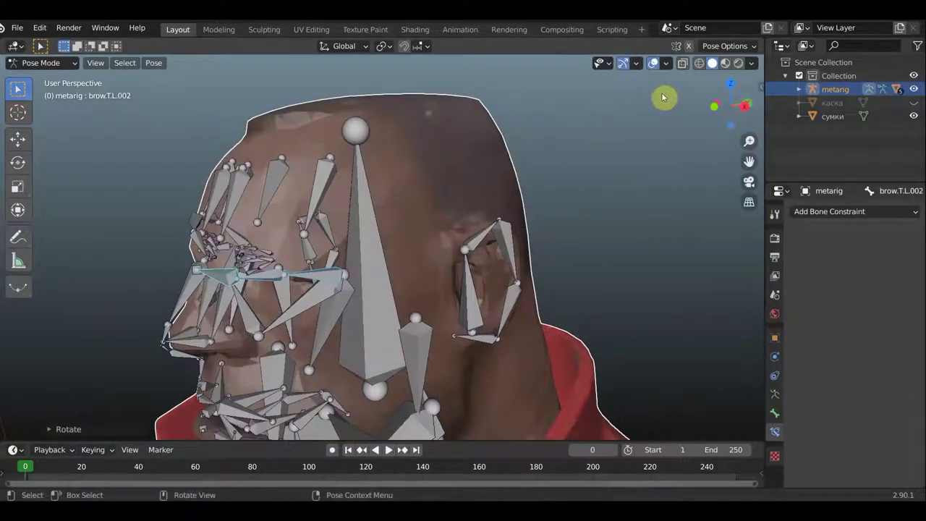
click(652, 65)
middle_drag(616, 144, 641, 144)
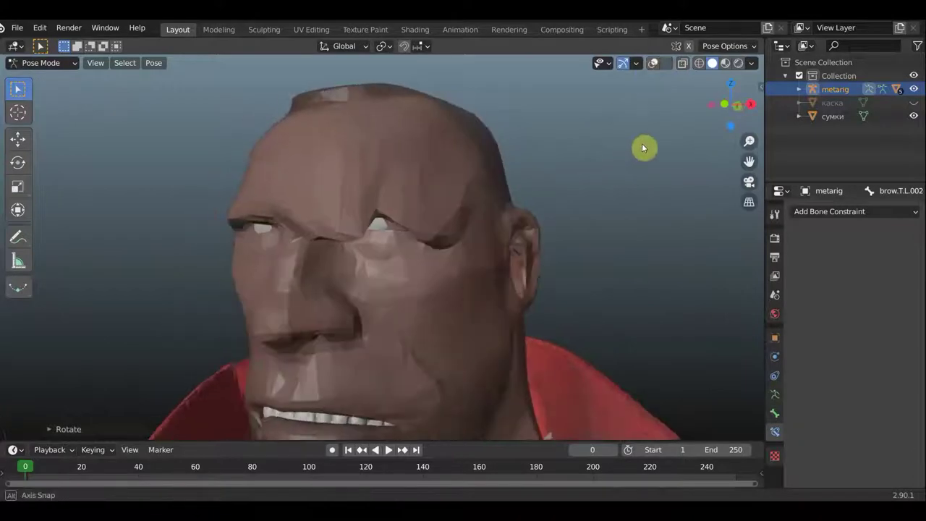
click(655, 65)
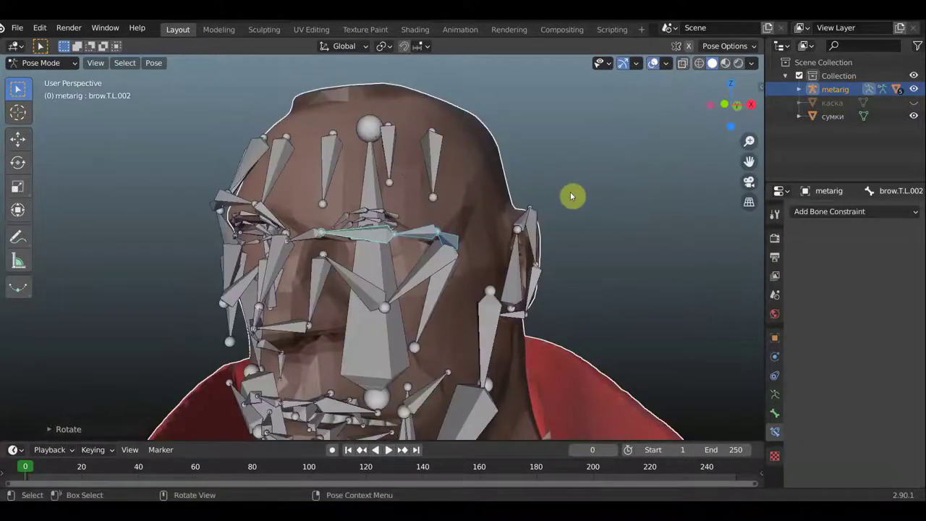
Undo the brow rotation and select brow.T.L.003, orbiting around the head.
key(ctrl+z)
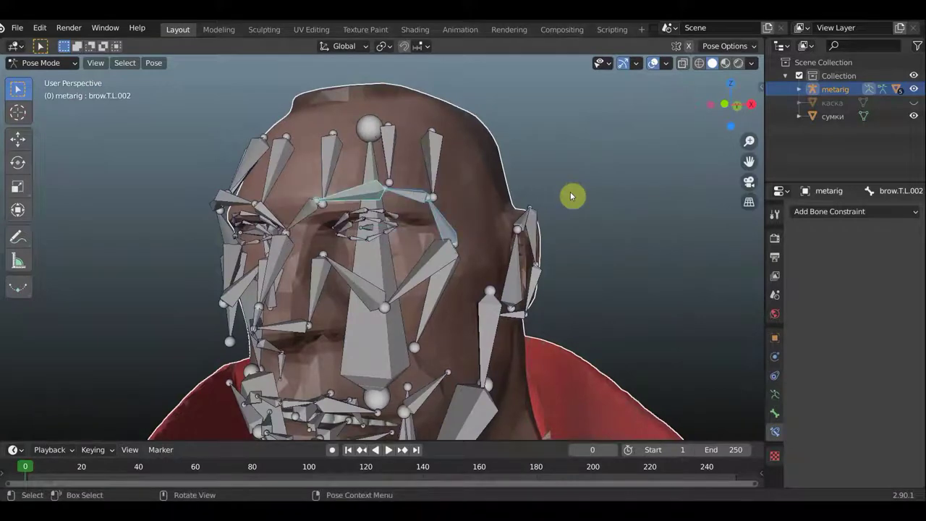
middle_drag(518, 180, 549, 180)
scroll(537, 196, up, 4)
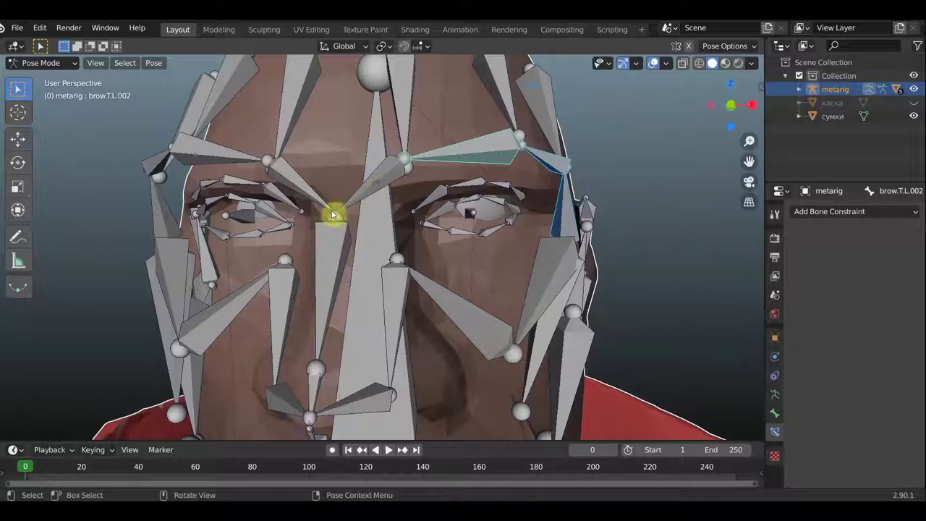
click(350, 217)
scroll(353, 213, down, 4)
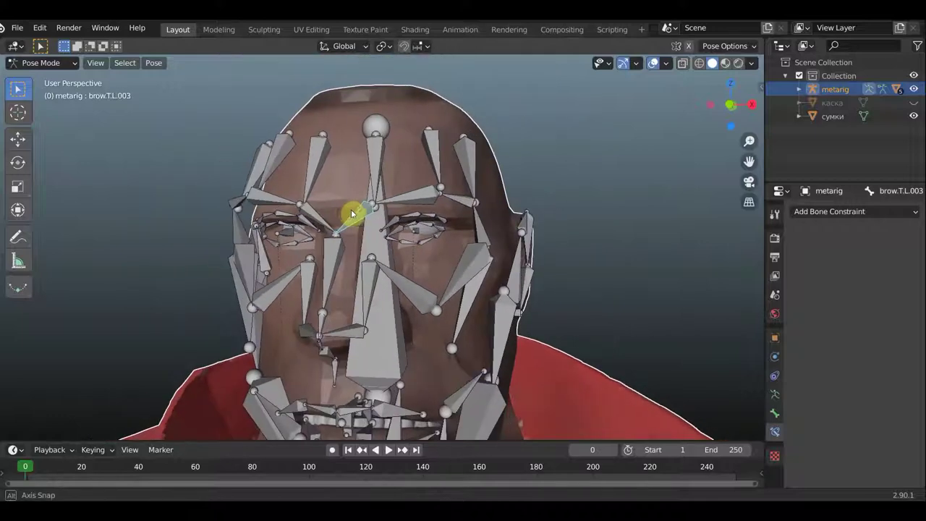
mouse_move(355, 210)
middle_down()
mouse_move(365, 211)
mouse_move(329, 210)
middle_up()
mouse_move(453, 234)
middle_down()
mouse_move(401, 218)
mouse_move(440, 227)
middle_up()
click(44, 63)
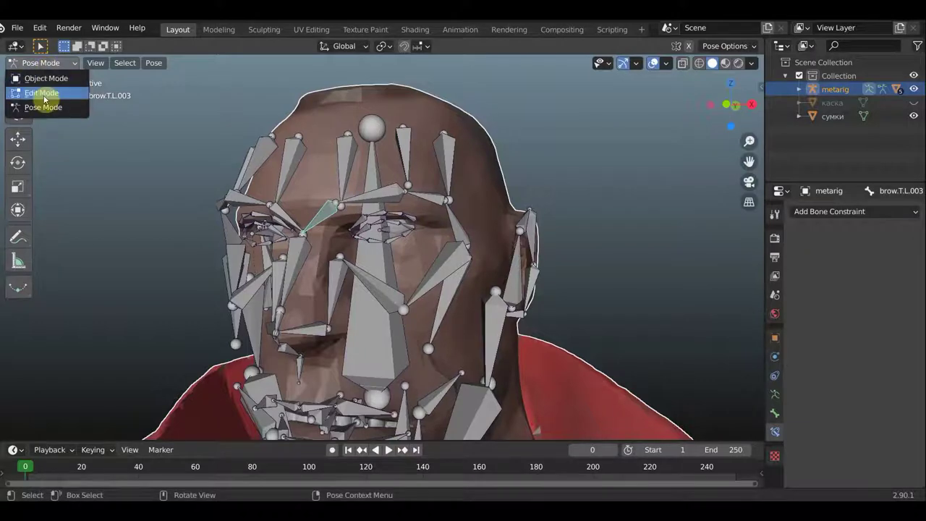
In Edit Mode, delete the brow.T.L and brow.T.R bones.
click(44, 92)
middle_drag(347, 184, 368, 198)
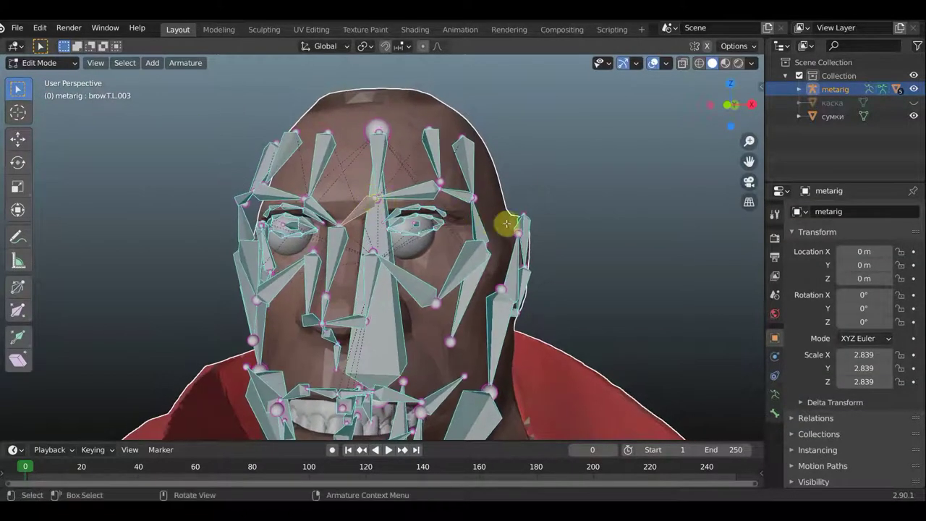
middle_drag(502, 221, 450, 227)
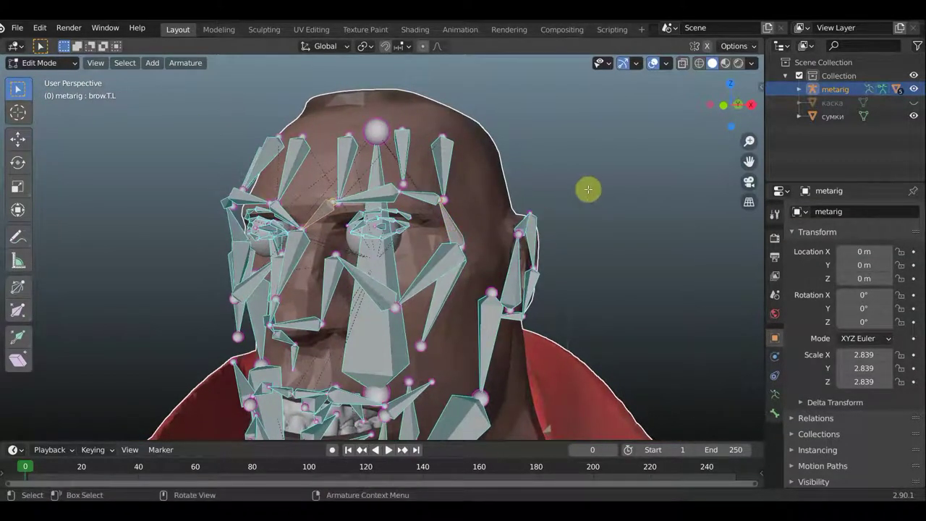
key(x)
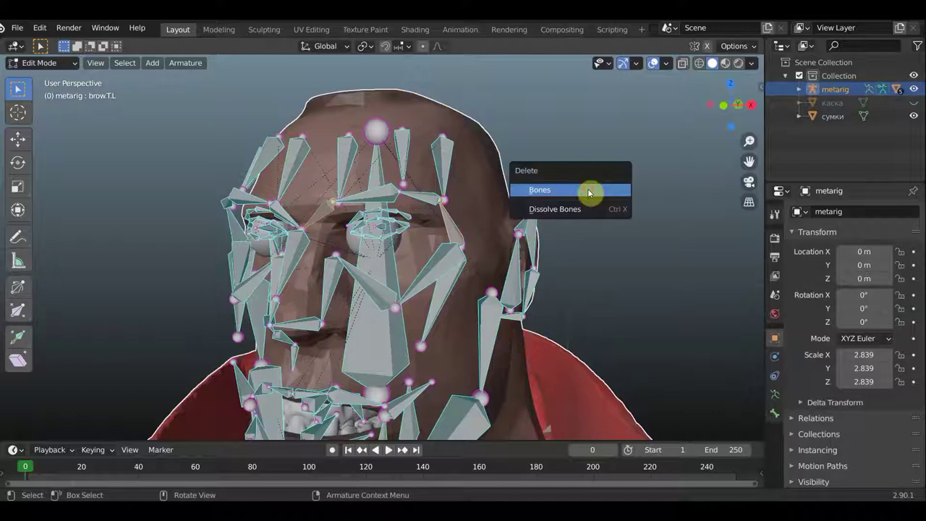
click(588, 190)
middle_drag(537, 215, 554, 215)
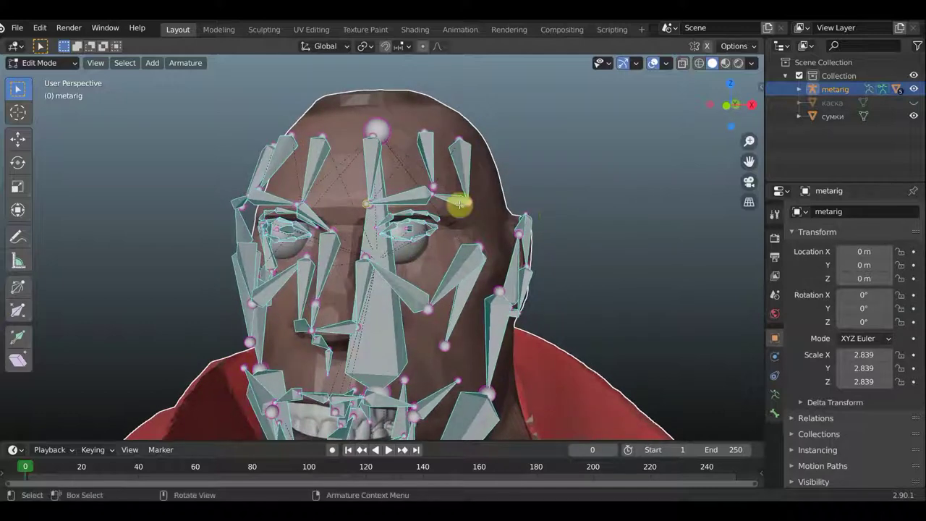
mouse_move(441, 212)
middle_down()
mouse_move(493, 214)
mouse_move(351, 217)
middle_up()
click(429, 209)
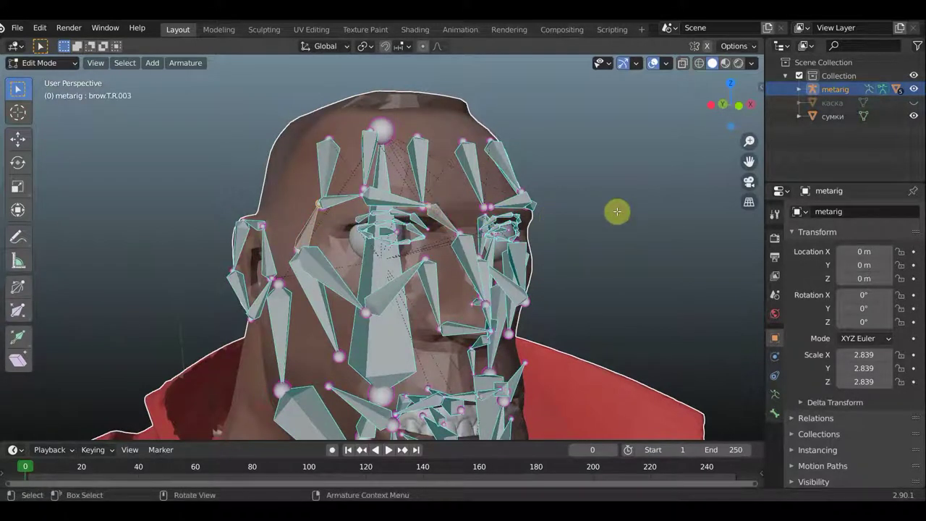
key(x)
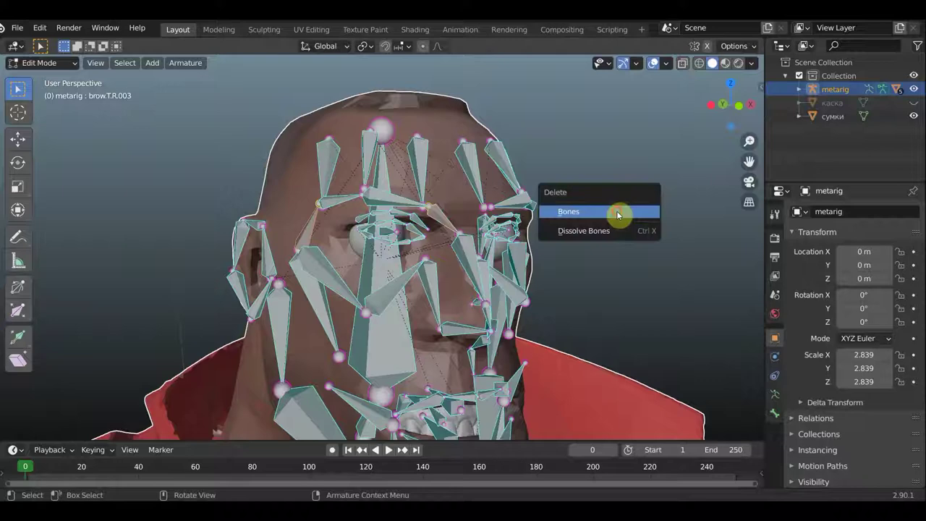
click(618, 212)
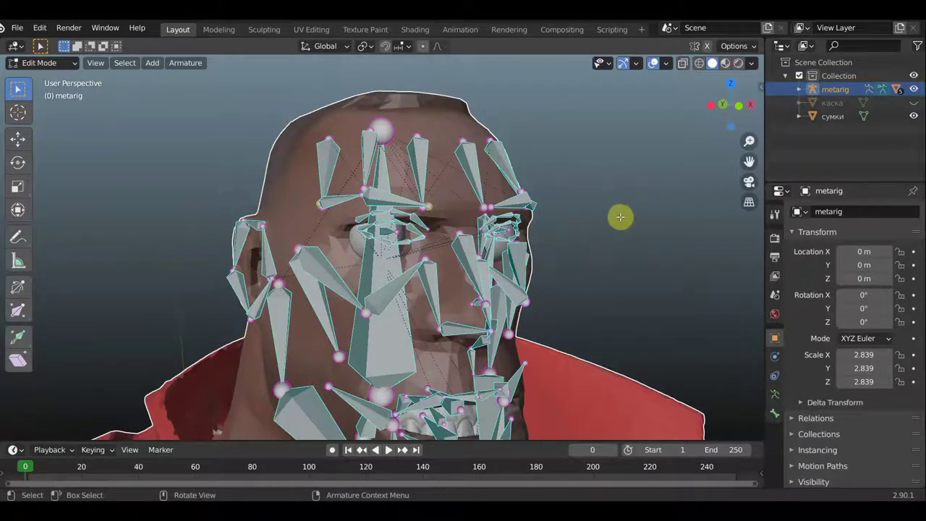
middle_drag(620, 215, 562, 213)
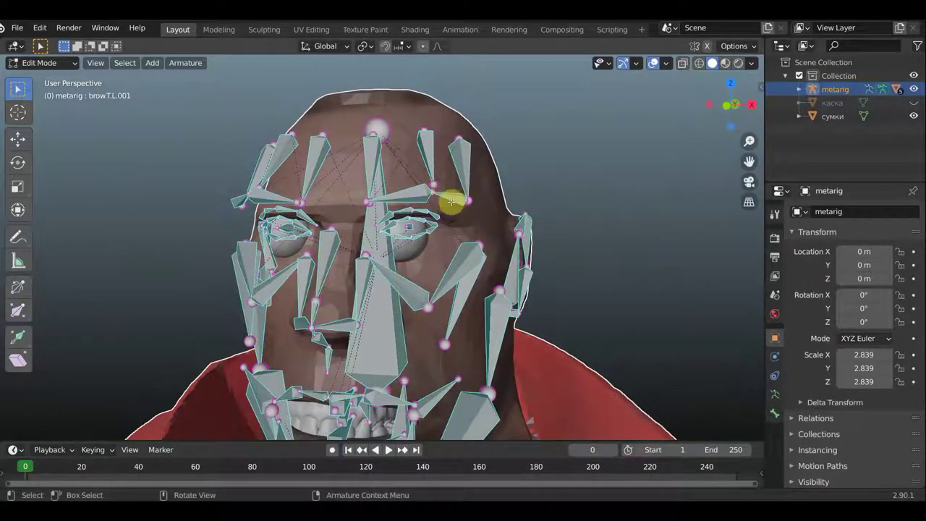
Move the brow.T.L.001 and brow.T.R.001 bone ends down onto the brow line.
key(g)
click(450, 205)
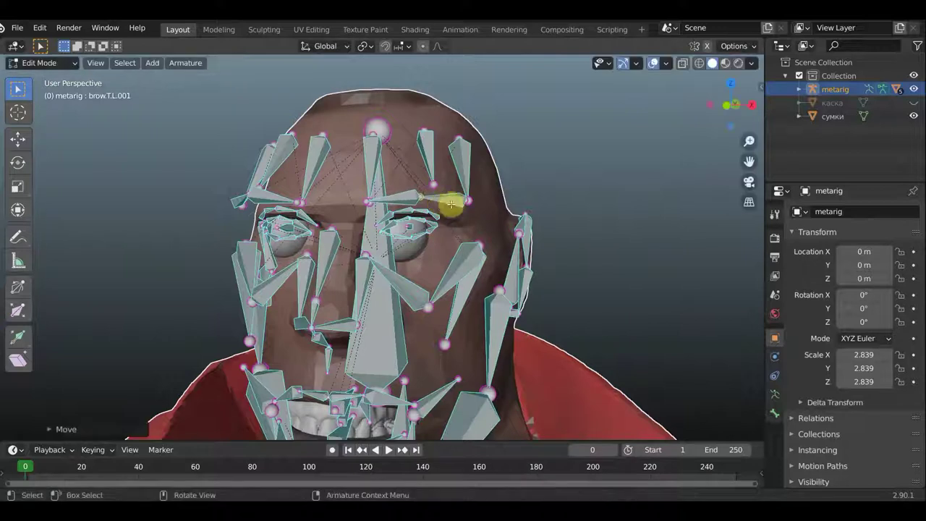
drag(467, 201, 469, 212)
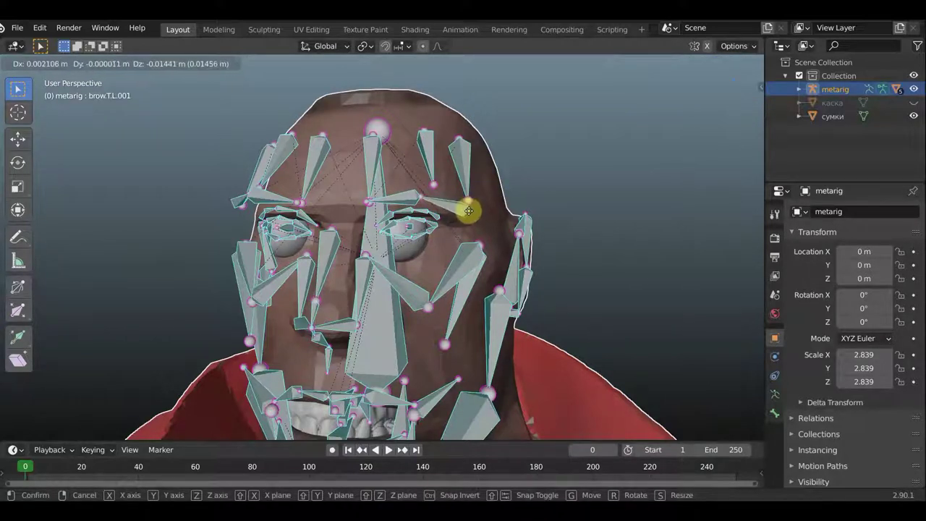
drag(468, 211, 466, 209)
middle_drag(369, 209, 350, 209)
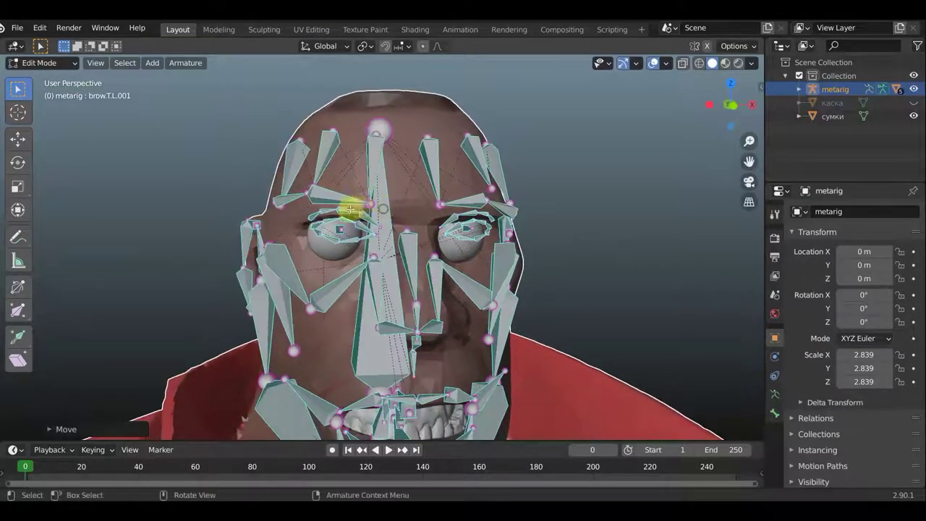
drag(372, 204, 376, 204)
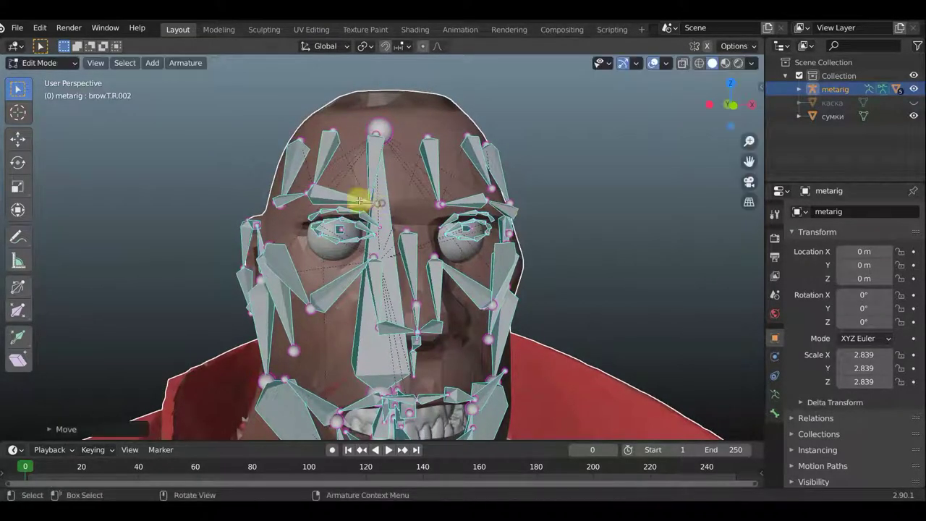
click(308, 194)
mouse_move(309, 194)
mouse_down()
mouse_move(280, 224)
mouse_move(279, 215)
mouse_up()
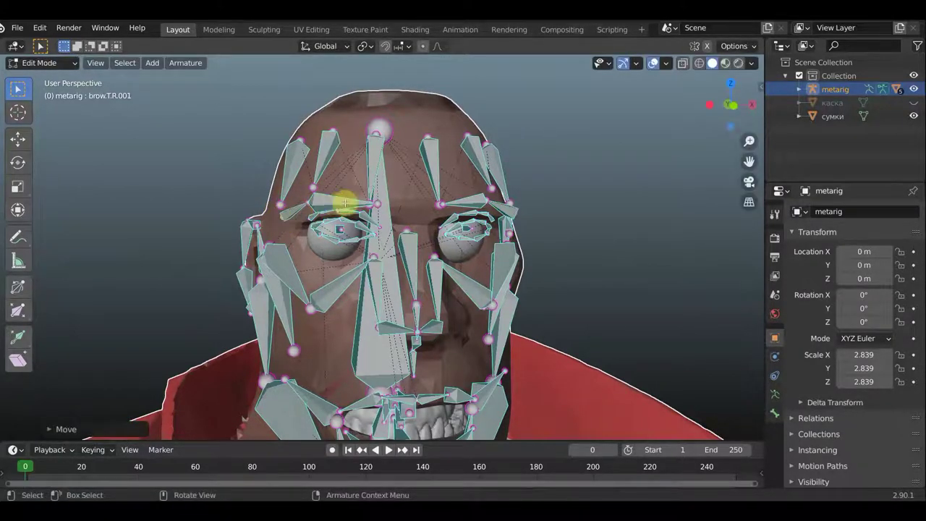
middle_drag(341, 200, 312, 204)
In Object Mode, parent солдат38 to the metarig using Armature Deform With Automatic Weights.
click(42, 63)
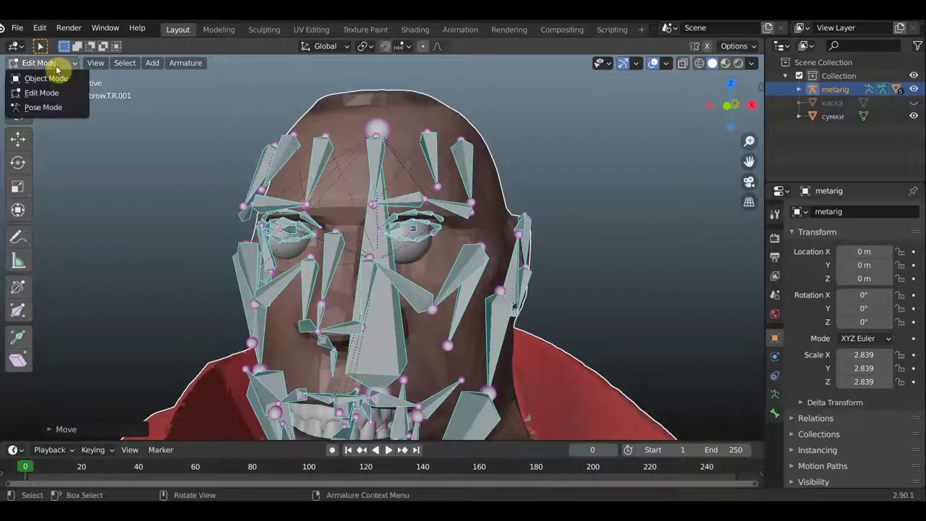
click(45, 76)
click(449, 219)
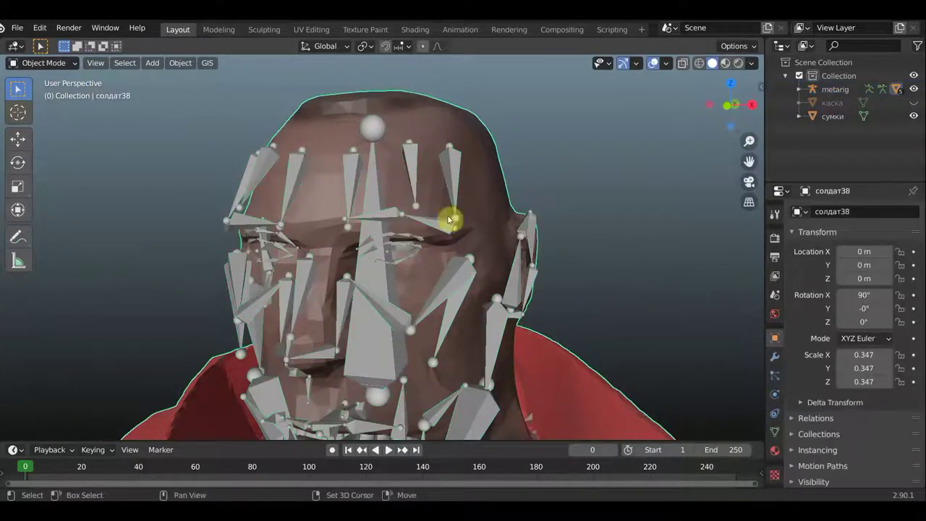
click(438, 227)
key(ctrl+p)
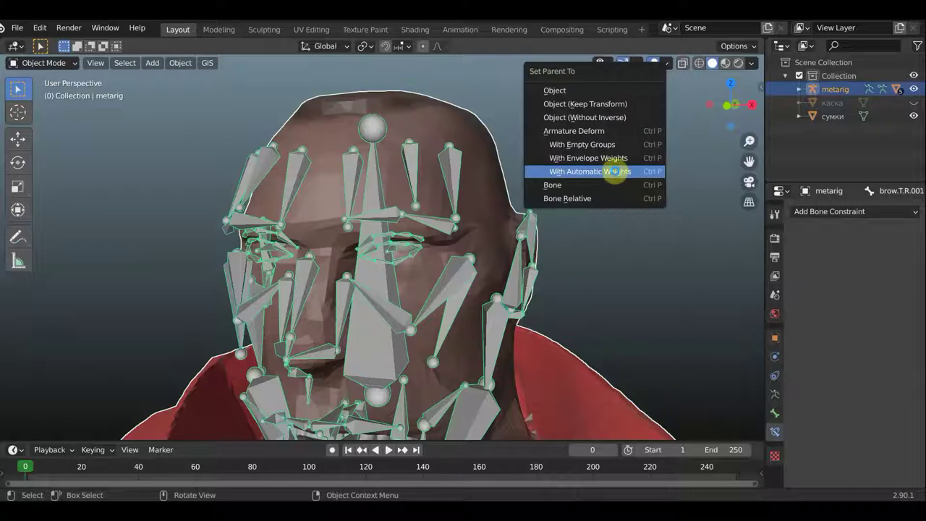
click(614, 171)
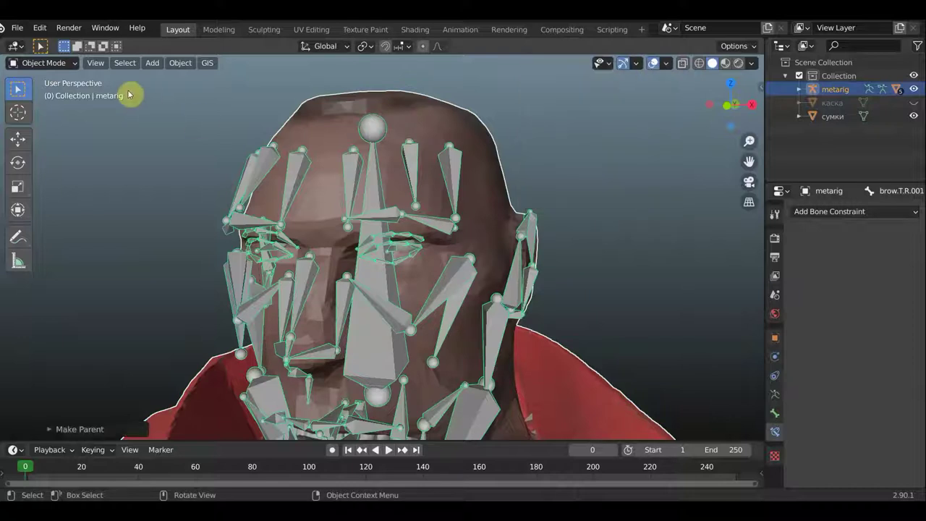
click(55, 62)
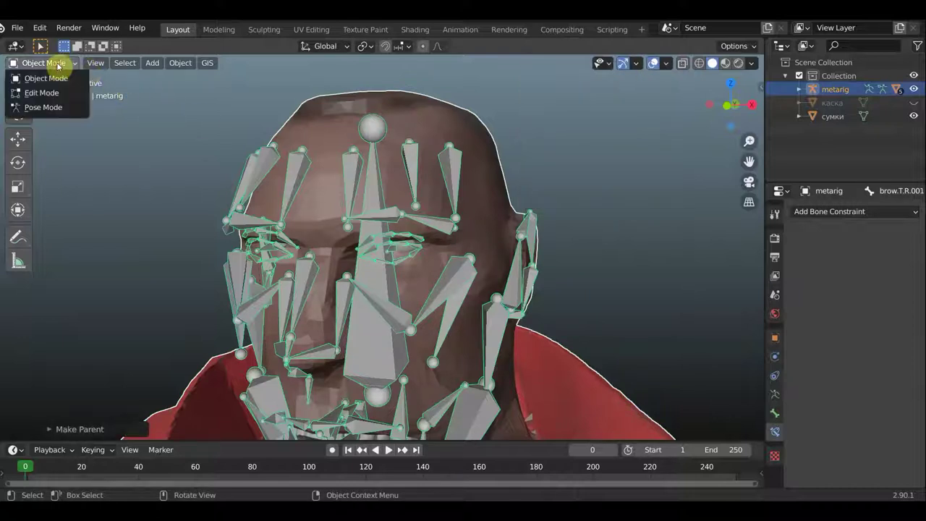
Reselect the metarig from Object Mode and switch it into Pose Mode.
click(50, 109)
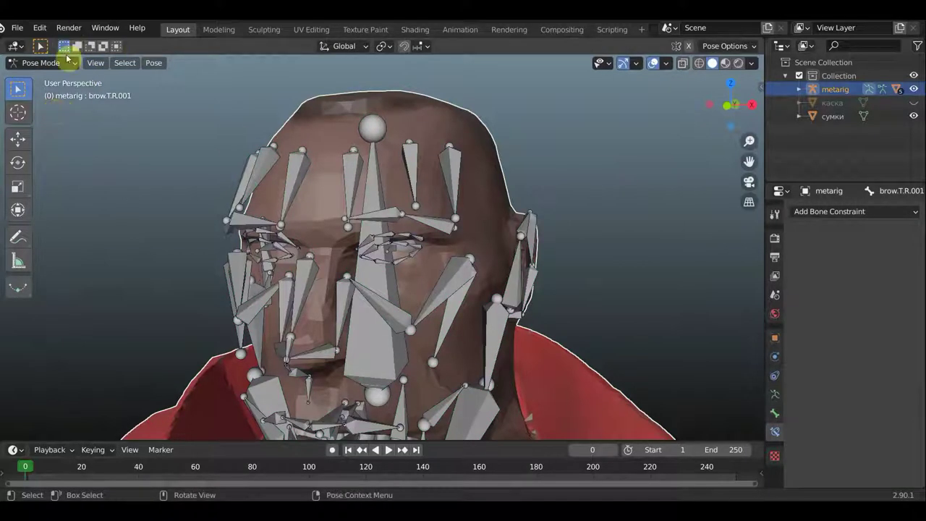
click(44, 62)
click(50, 77)
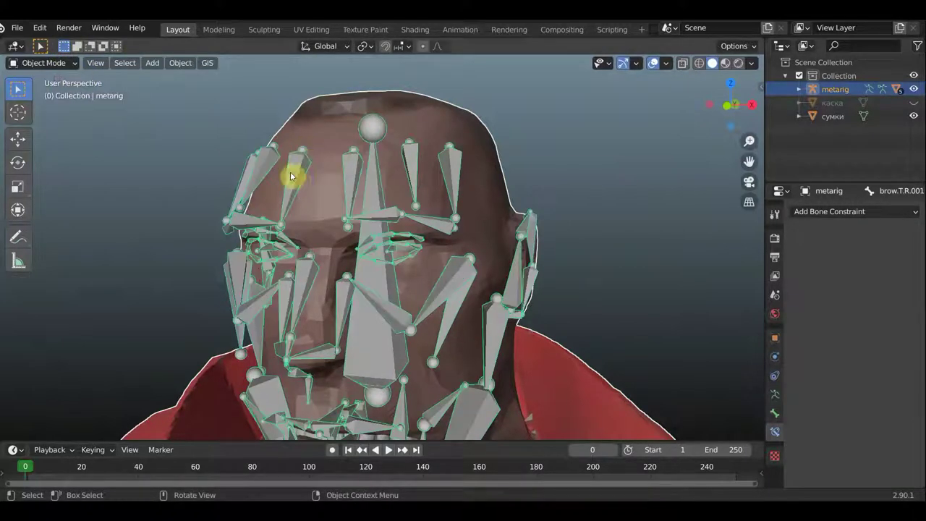
click(291, 177)
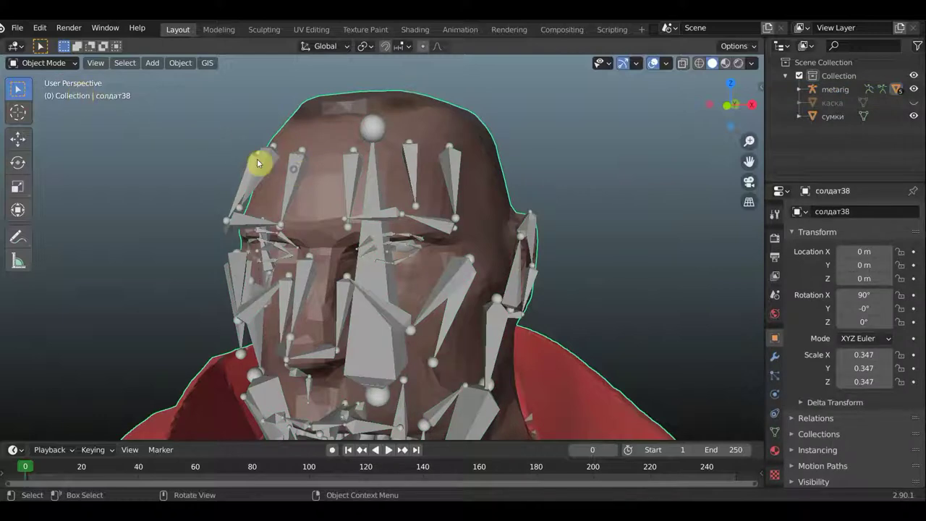
click(258, 163)
click(42, 63)
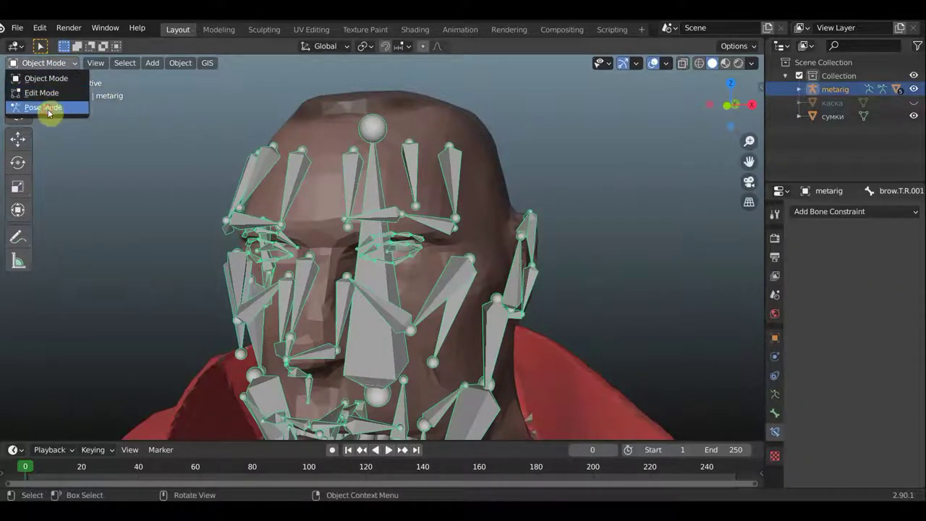
click(45, 107)
Move and then rotate brow.T.L.002 to test the left brow on the reskinned head.
middle_drag(588, 213, 547, 221)
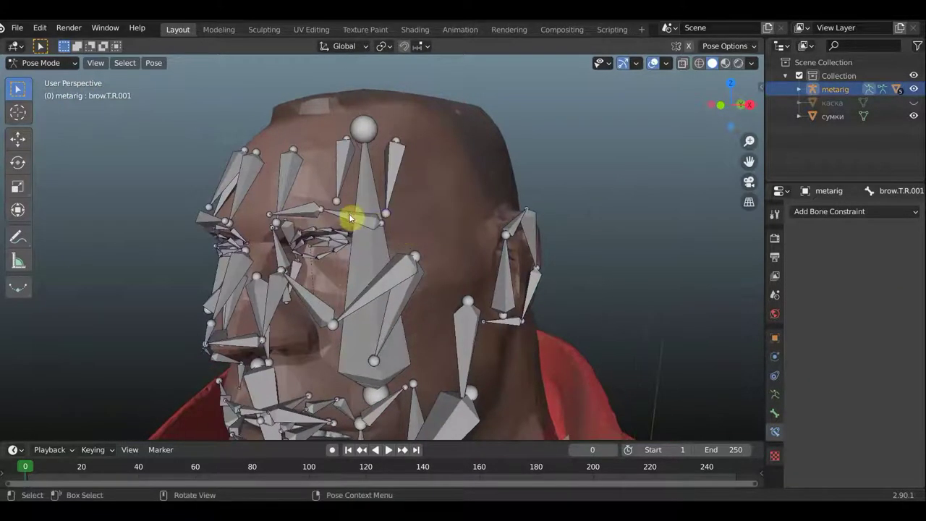
shift+click(304, 215)
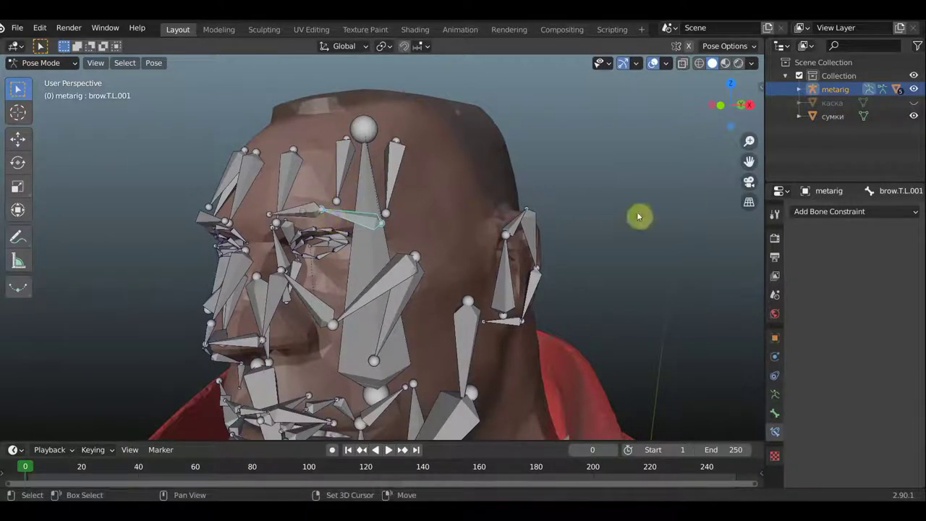
middle_drag(587, 217, 648, 211)
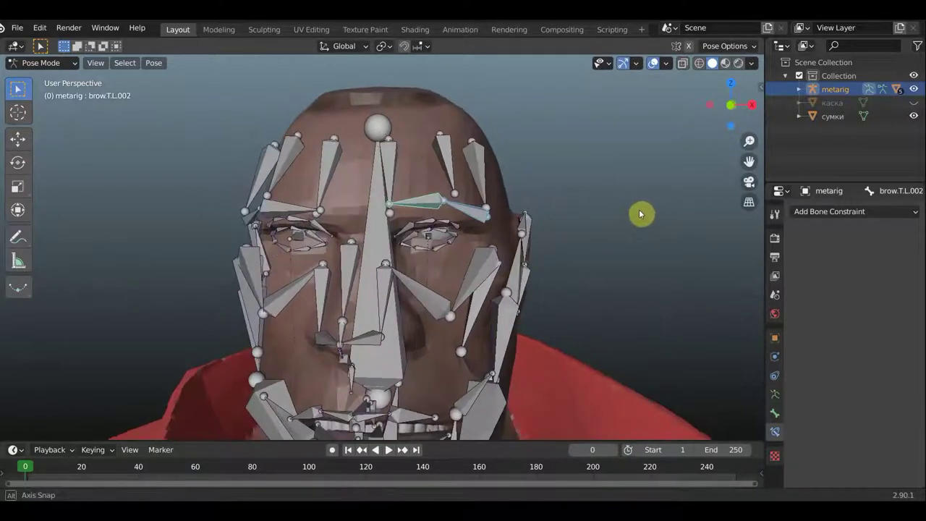
key(g)
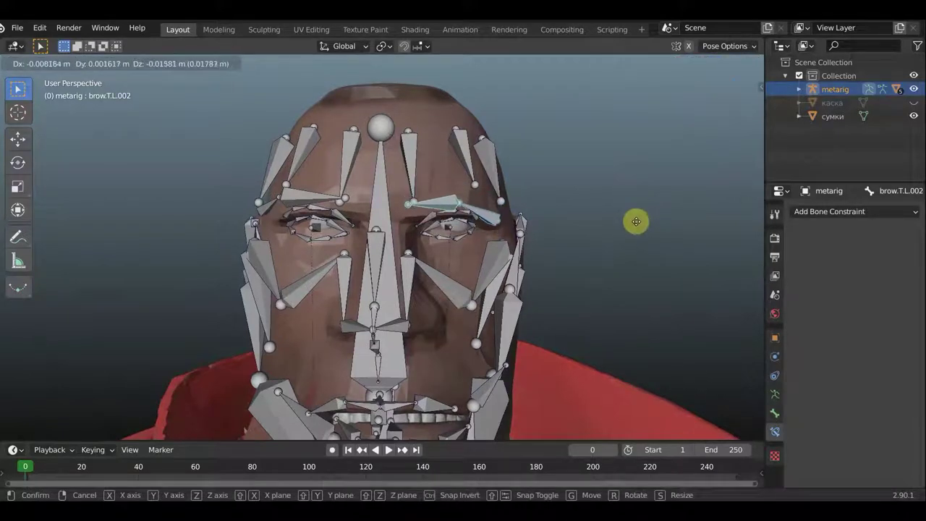
click(636, 219)
mouse_move(624, 223)
middle_down()
mouse_move(500, 222)
mouse_move(609, 189)
mouse_move(542, 242)
mouse_move(537, 269)
mouse_move(520, 274)
middle_up()
key(r)
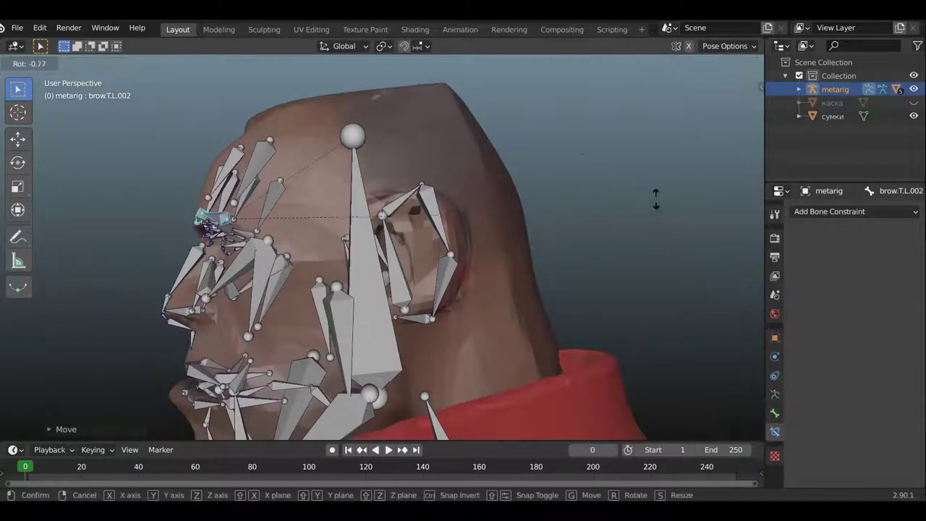
click(611, 130)
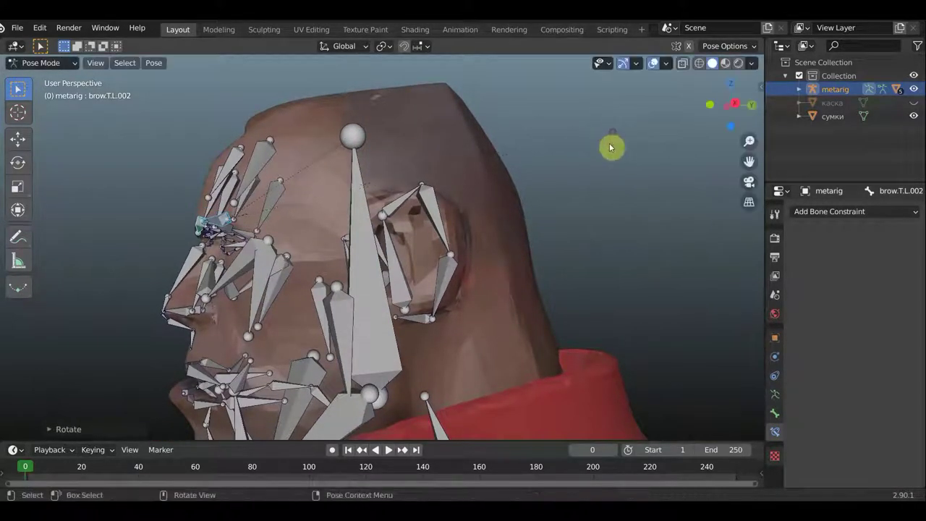
middle_drag(612, 145, 745, 159)
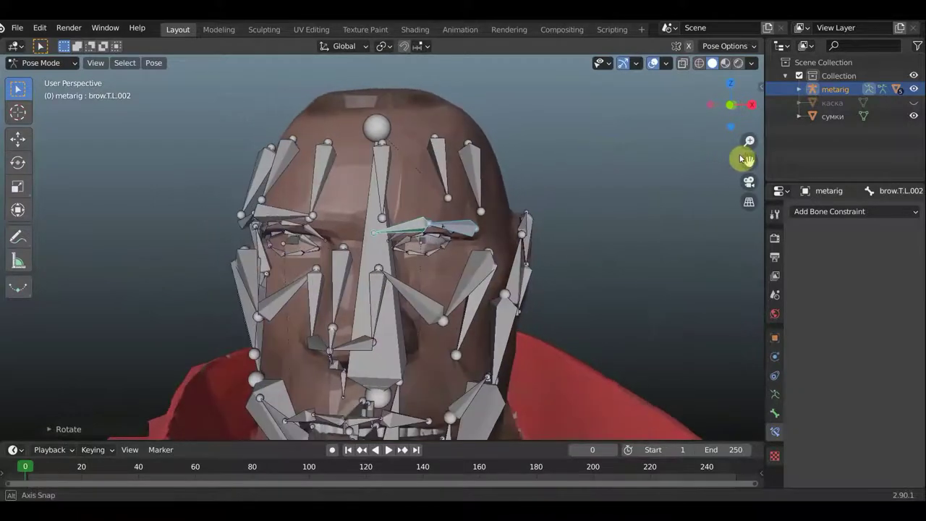
With the bones hidden, rotate and move brow.T.L.002 to tilt the left eyebrow.
click(654, 63)
key(r)
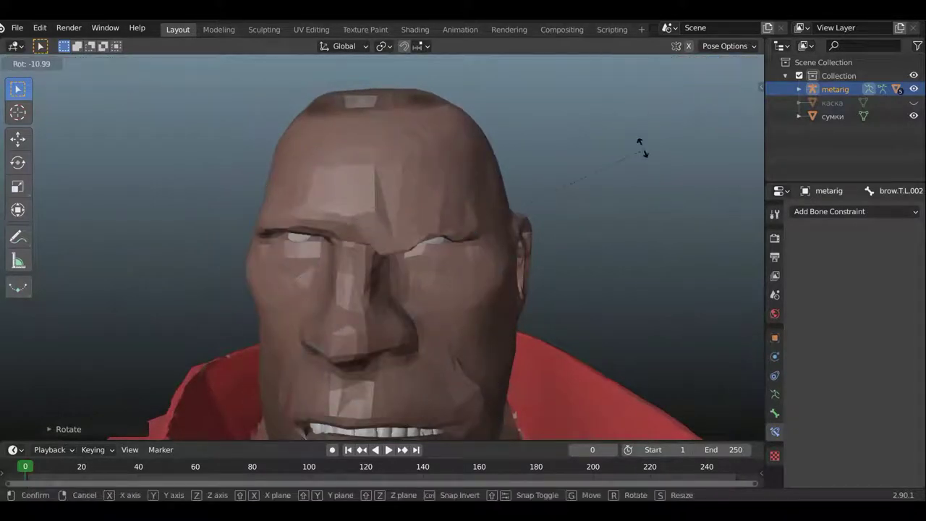
click(654, 191)
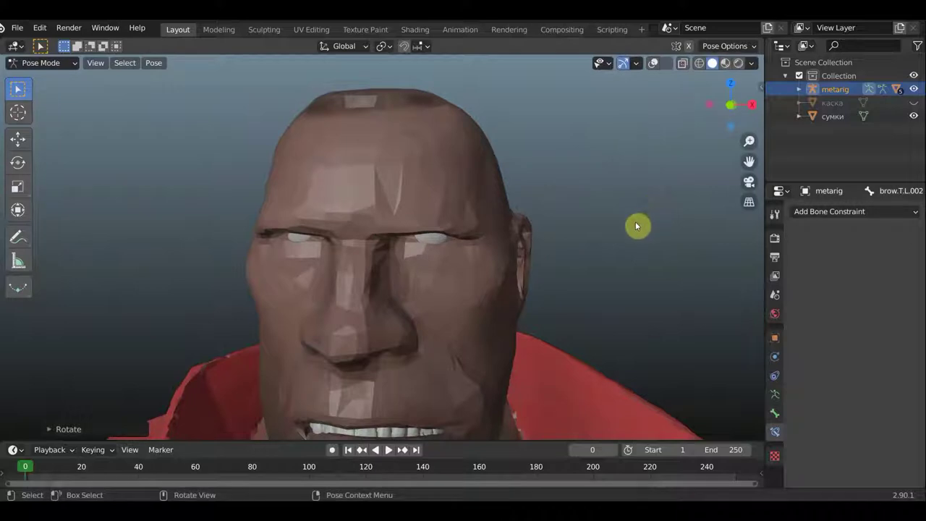
key(g)
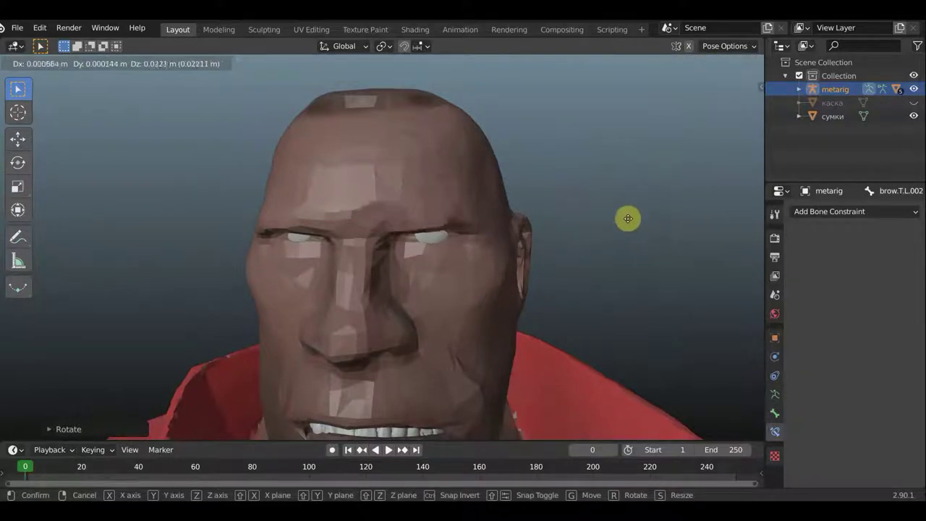
click(633, 217)
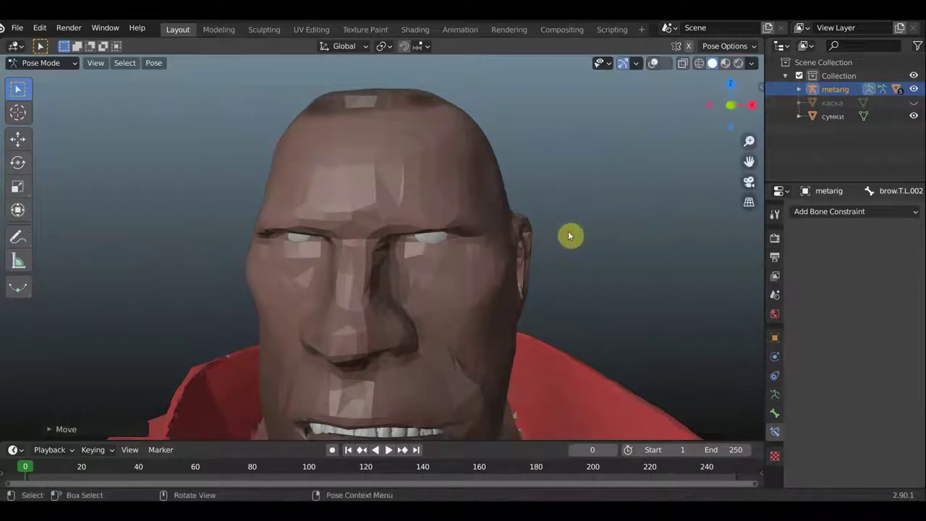
scroll(567, 231, up, 3)
scroll(557, 235, up, 1)
mouse_move(554, 237)
middle_down()
mouse_move(561, 206)
mouse_move(477, 251)
middle_up()
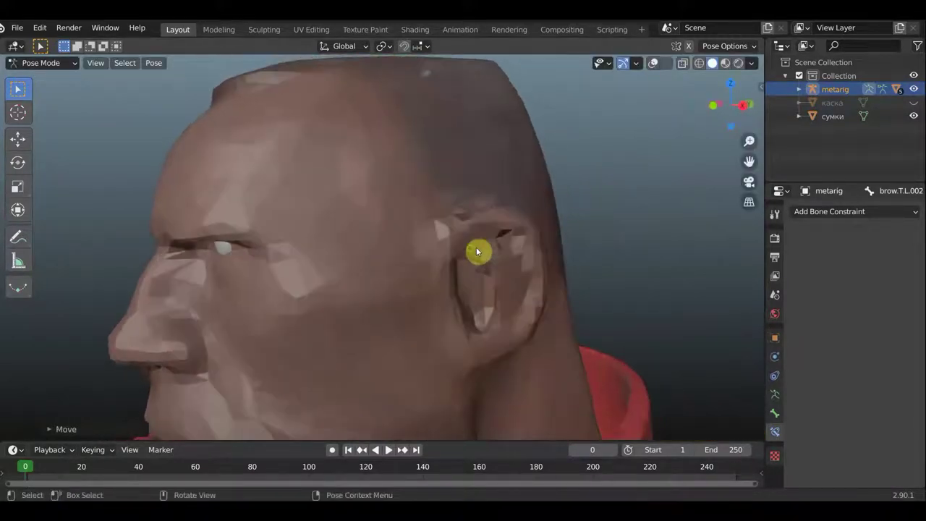
scroll(478, 250, up, 2)
key(g)
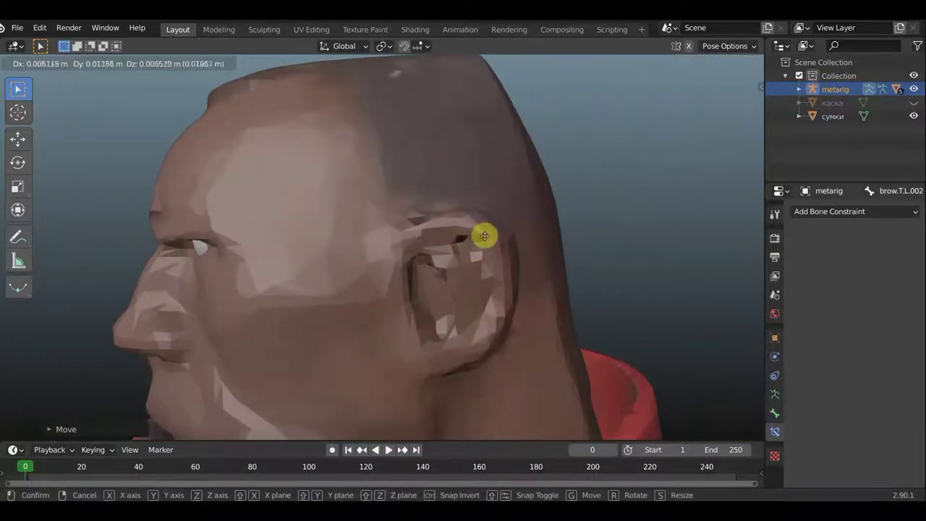
click(475, 255)
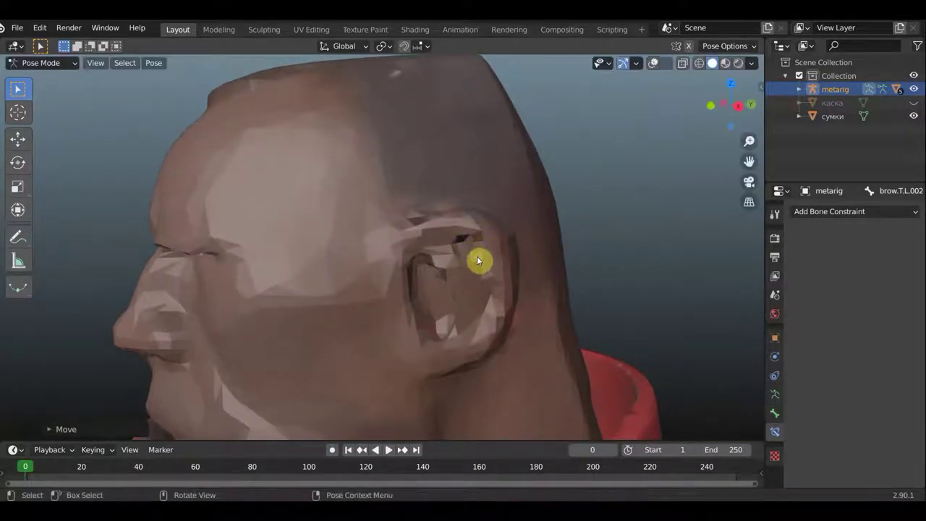
mouse_move(477, 256)
middle_down()
mouse_move(615, 237)
mouse_move(483, 235)
middle_up()
Move brow.T.L.002 three more times to reshape the eyebrow, then show the bones again.
key(g)
click(604, 233)
key(g)
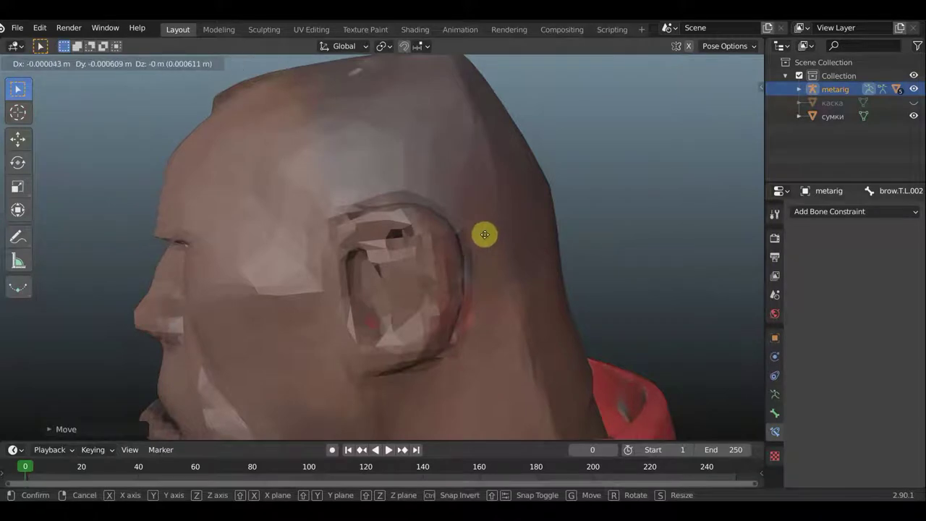
click(481, 229)
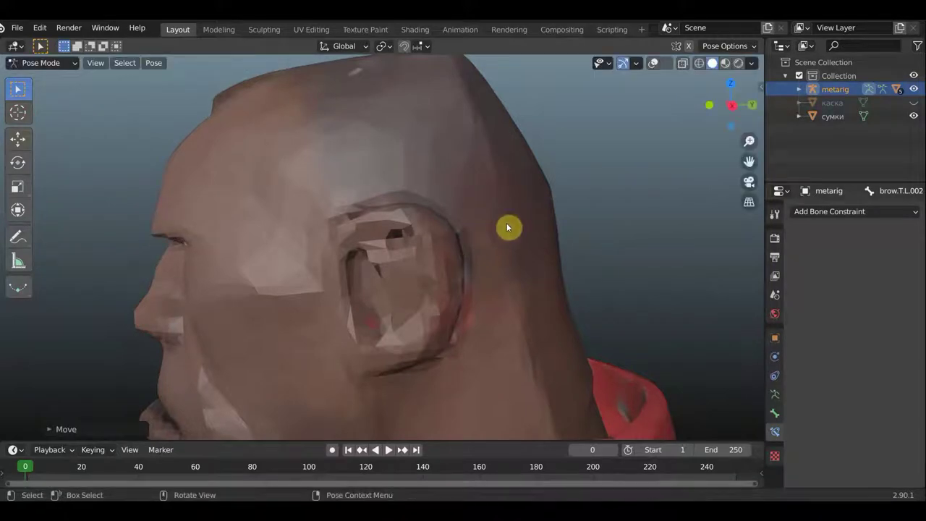
middle_drag(527, 208, 668, 201)
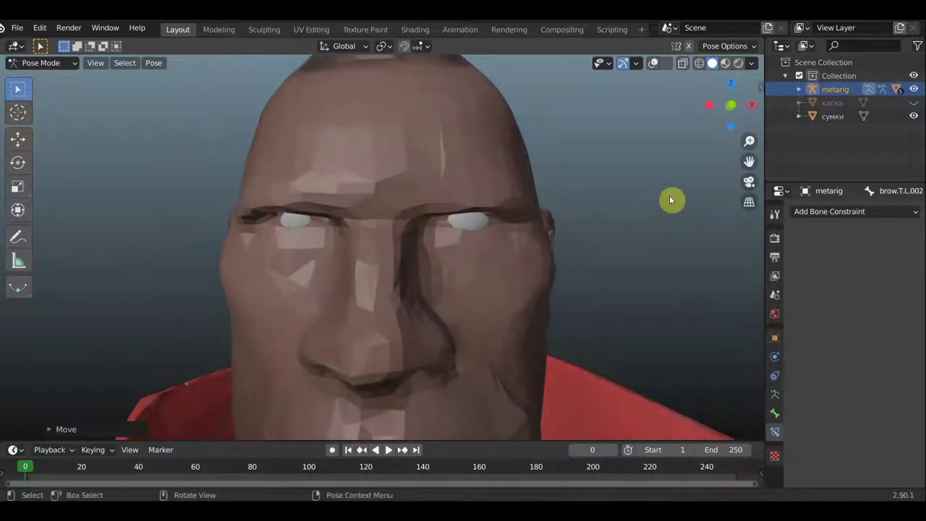
scroll(669, 200, down, 2)
scroll(668, 199, down, 2)
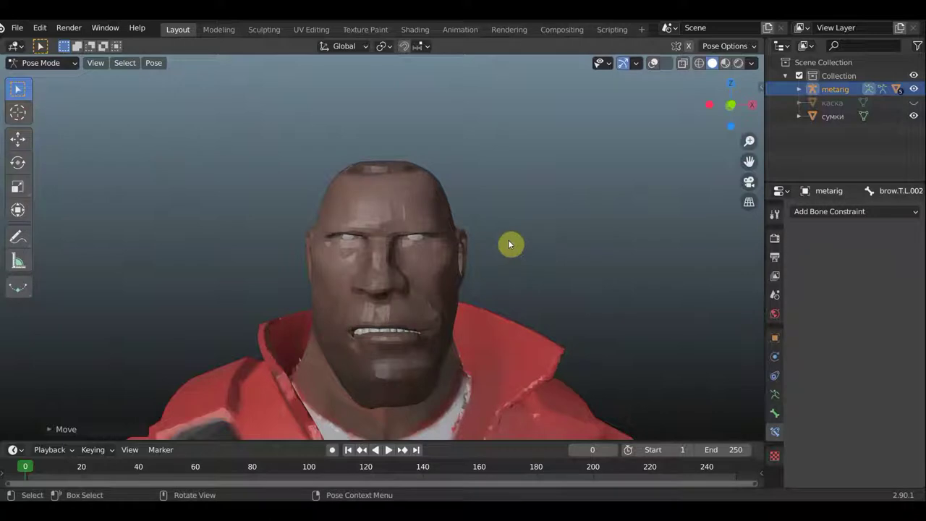
key(g)
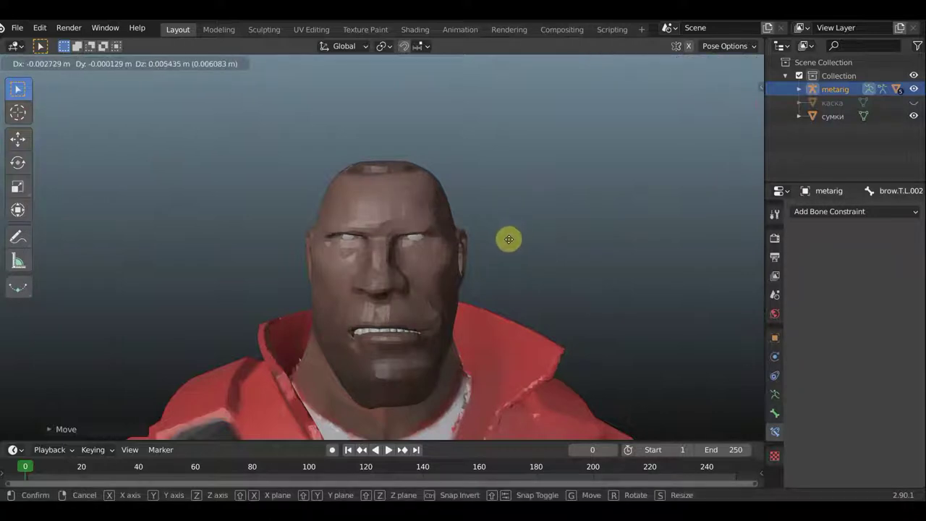
click(509, 237)
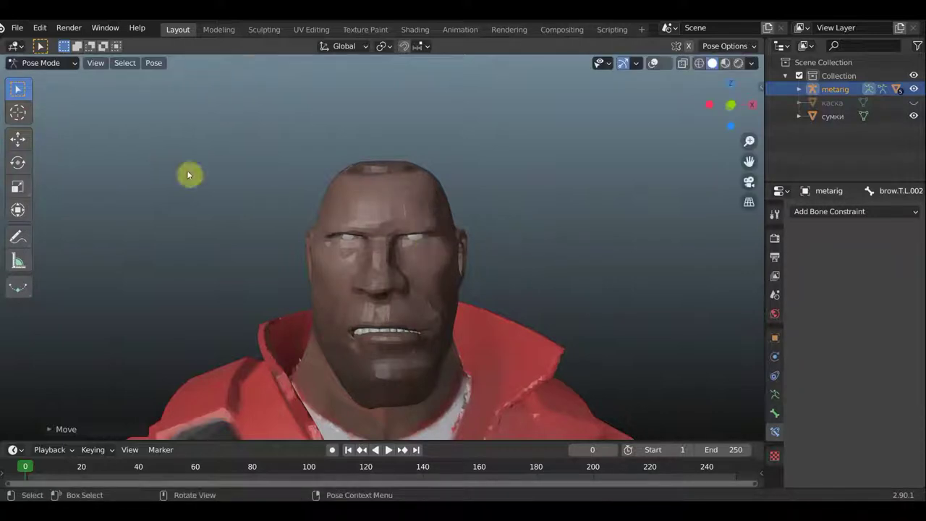
click(653, 63)
scroll(430, 264, up, 3)
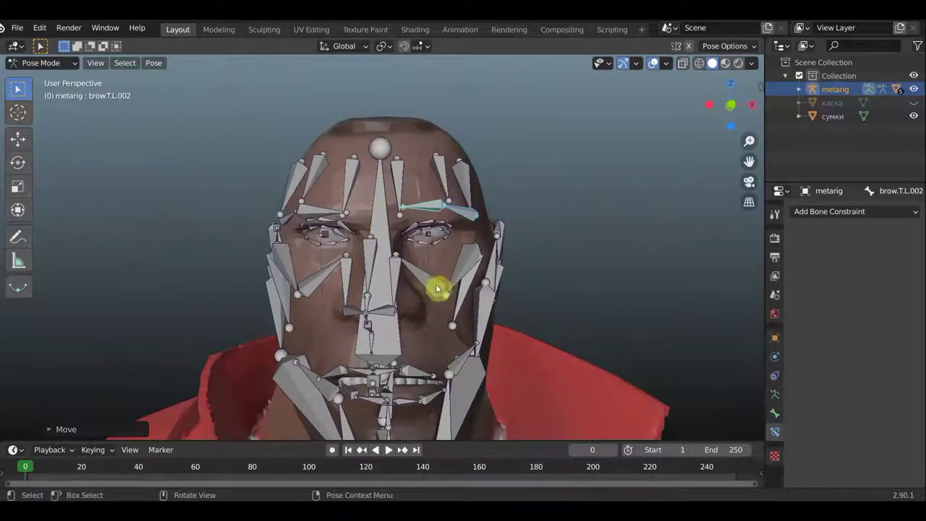
Rotate cheek.T.L.002 and then cheek.T.L, viewing the left cheek from the side.
click(432, 289)
middle_drag(431, 289, 279, 267)
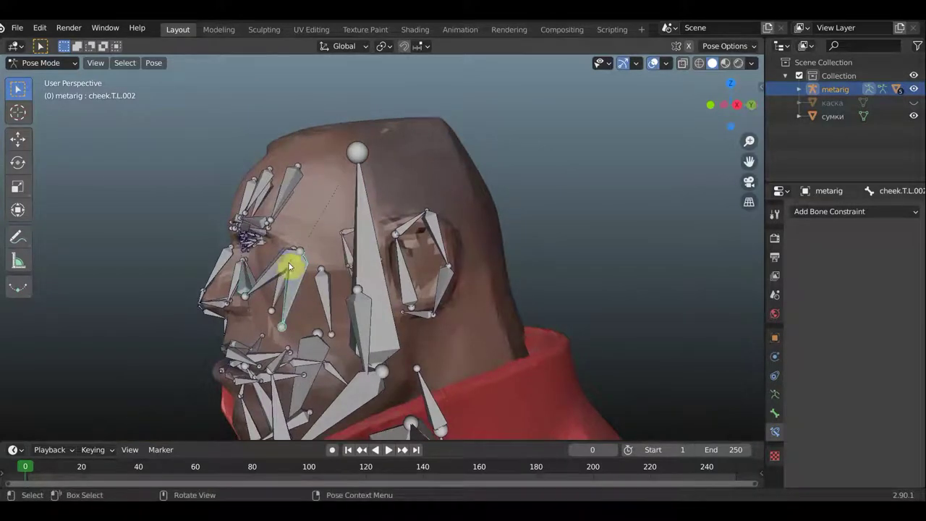
key(r)
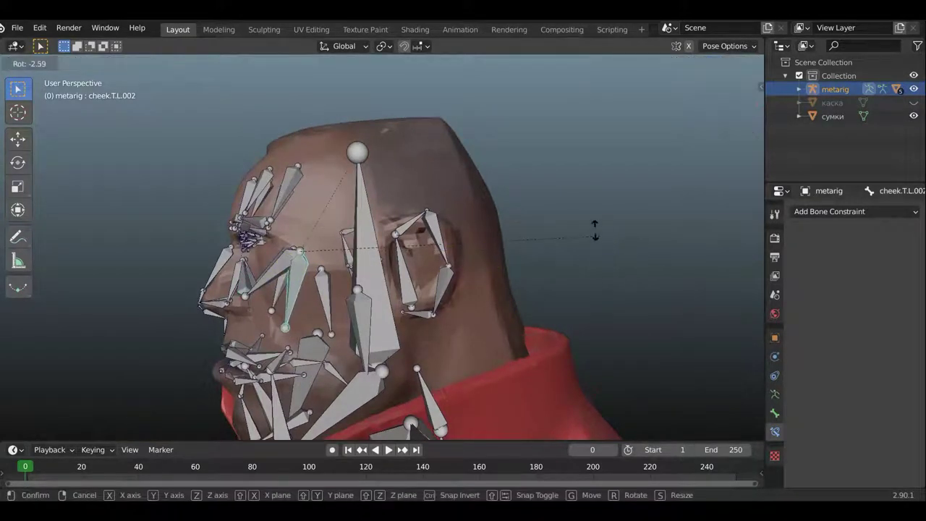
click(592, 240)
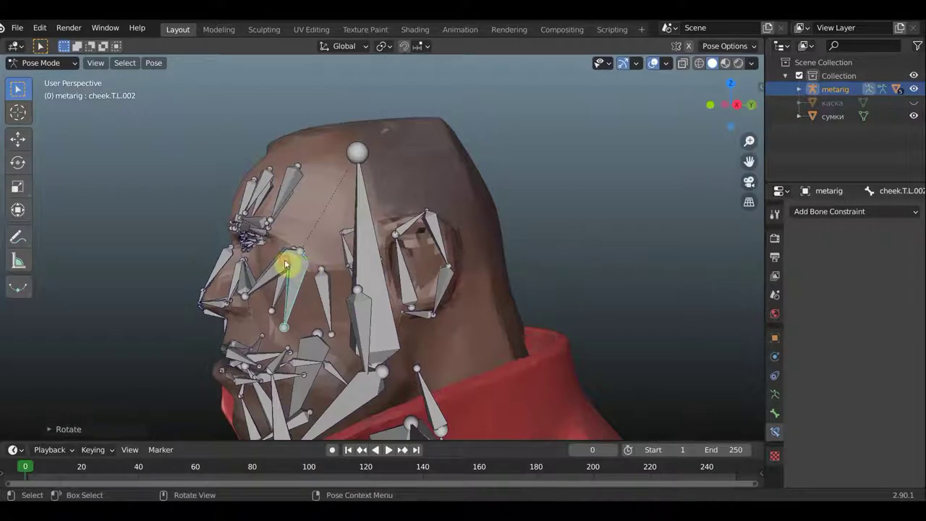
click(275, 289)
key(r)
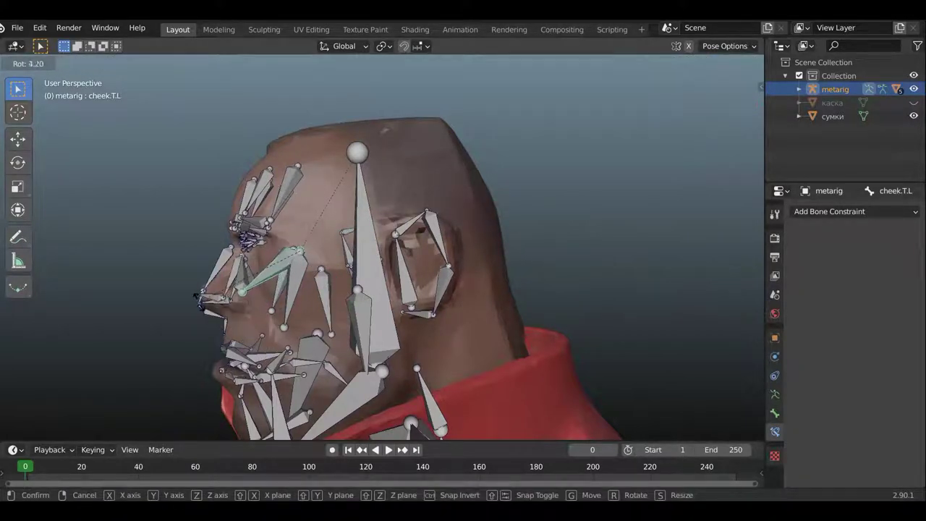
click(206, 311)
middle_drag(207, 311, 414, 312)
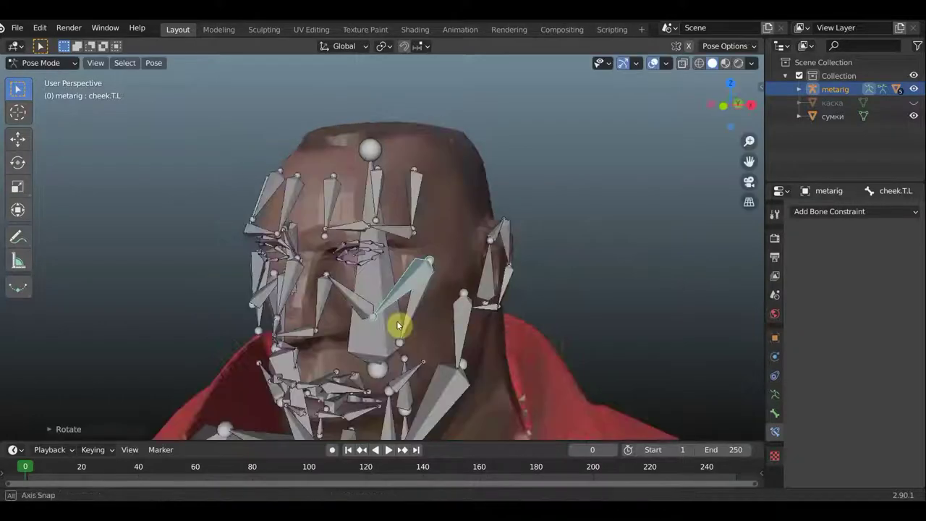
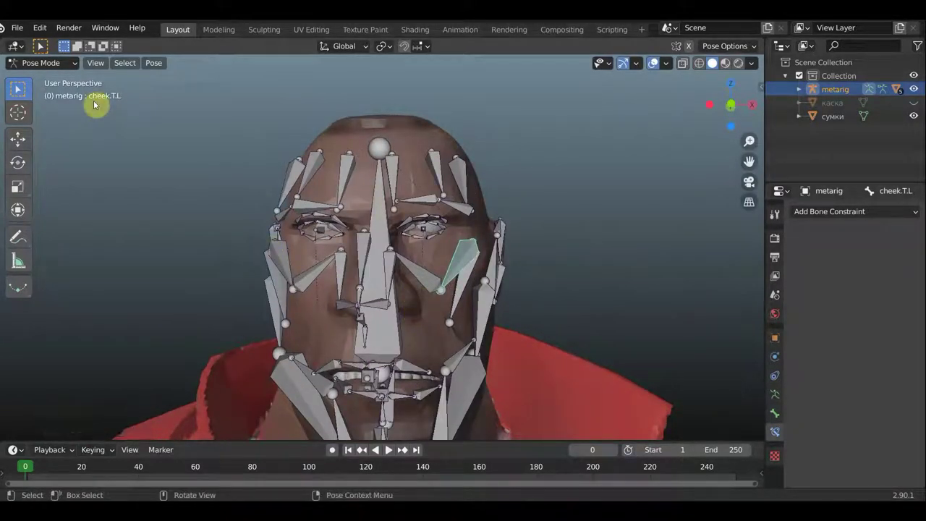
In Edit Mode, delete the nose.L and nose.R side bones.
click(40, 63)
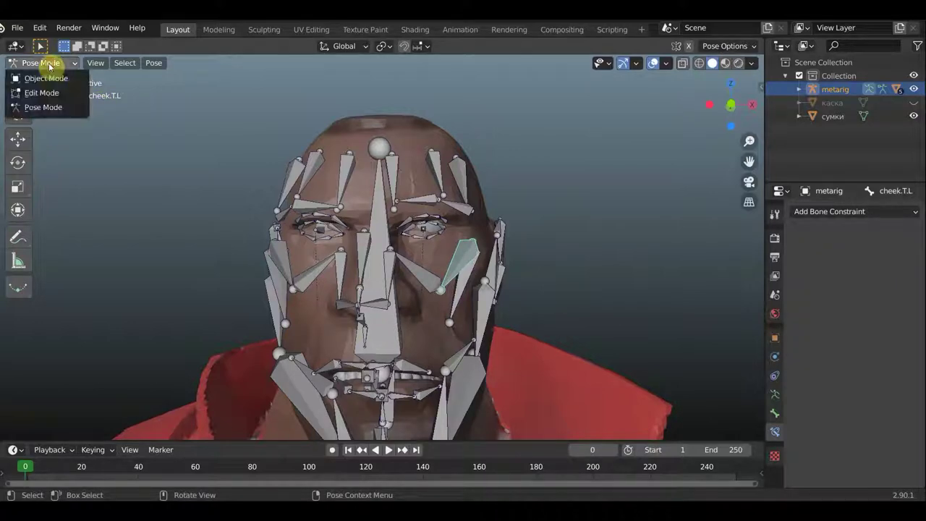
click(41, 91)
scroll(425, 259, up, 1)
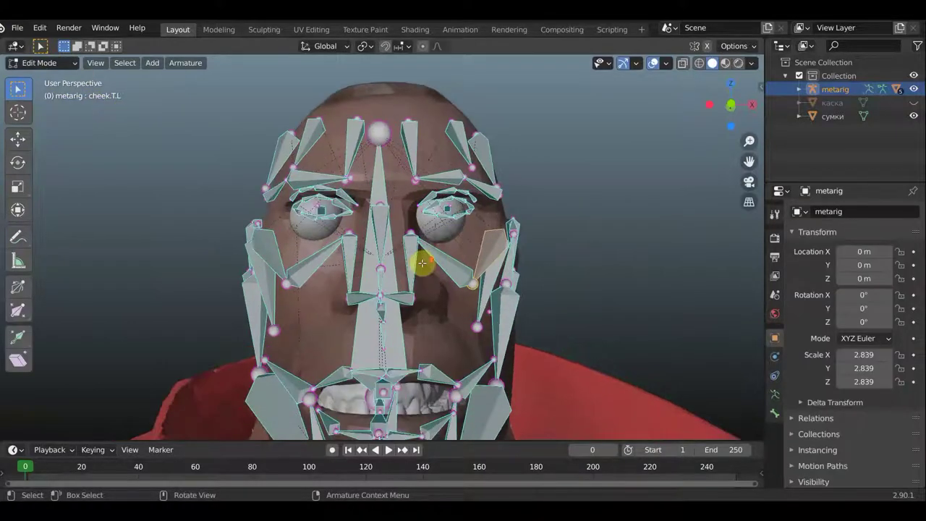
middle_drag(407, 290, 383, 296)
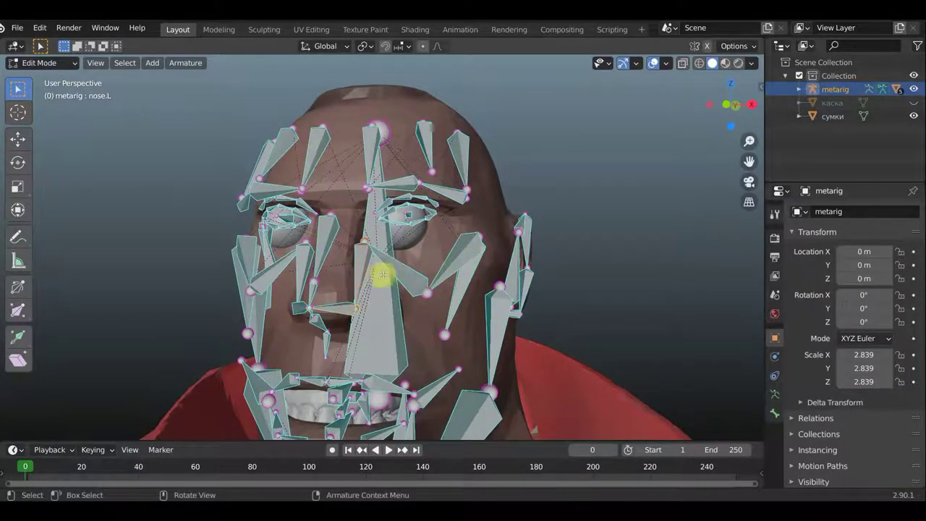
middle_drag(382, 275, 407, 268)
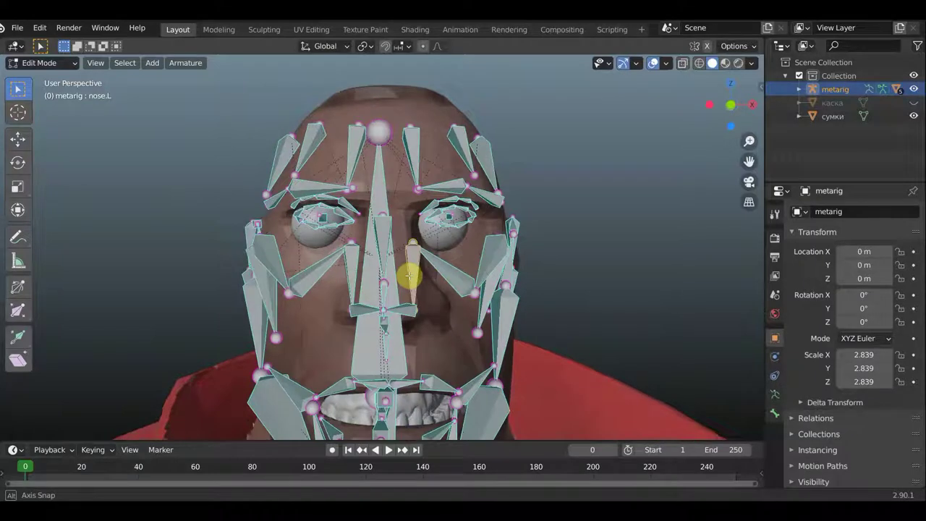
shift+click(353, 275)
key(x)
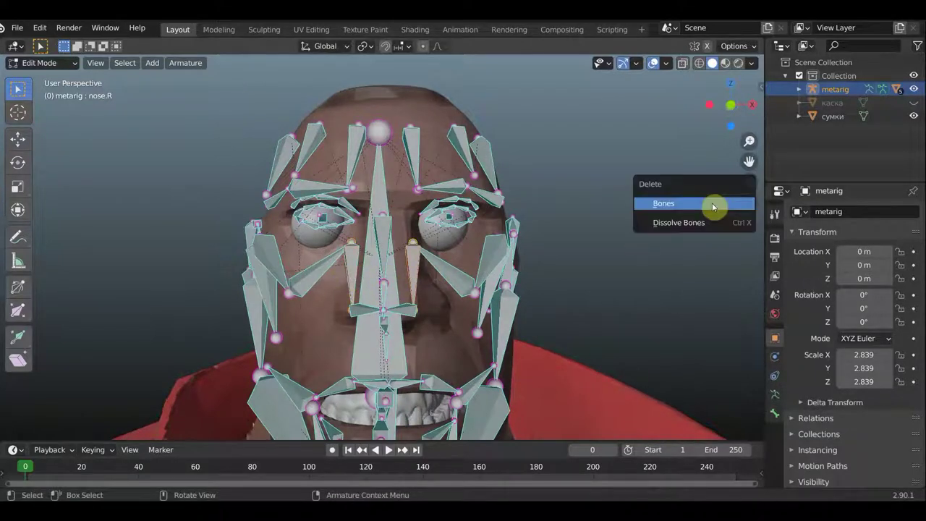
click(712, 206)
Select both upper cheek bones and briefly hide the rig to check the bare head mesh.
middle_drag(666, 224, 484, 267)
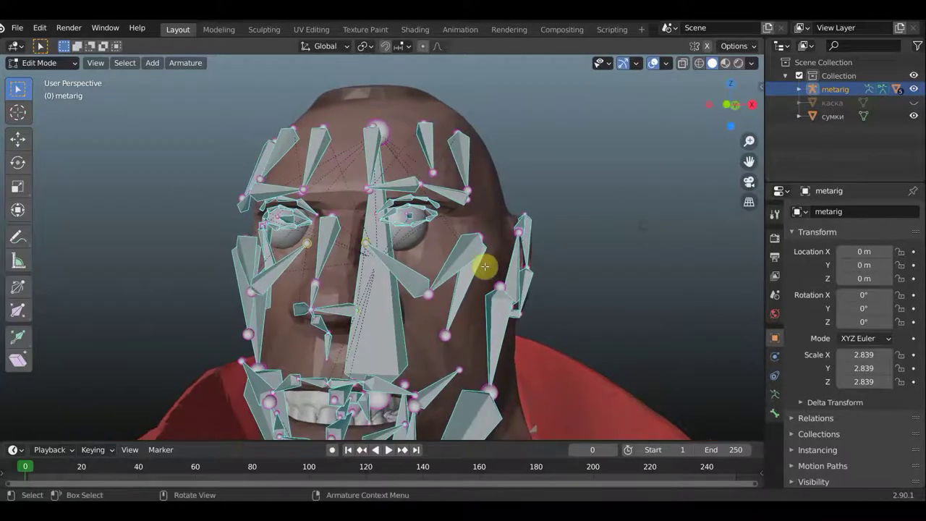
click(406, 278)
middle_drag(427, 274, 438, 280)
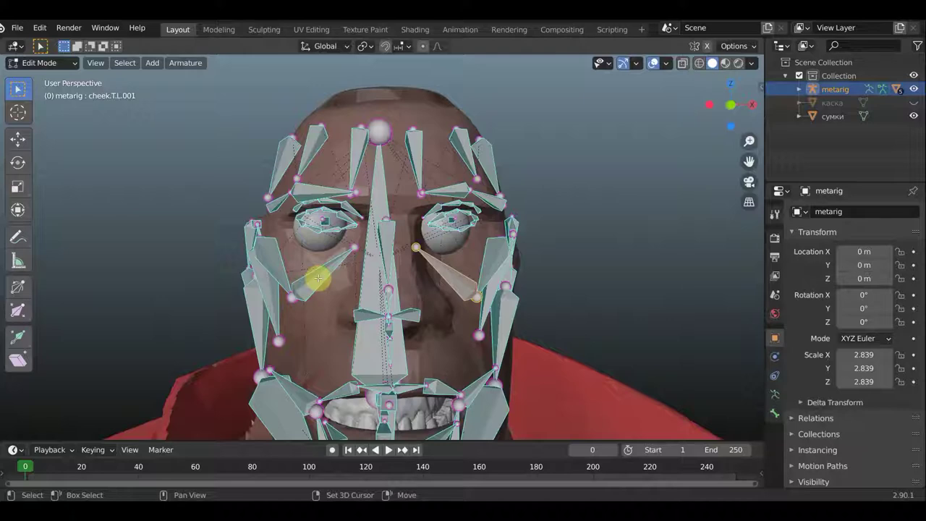
click(318, 278)
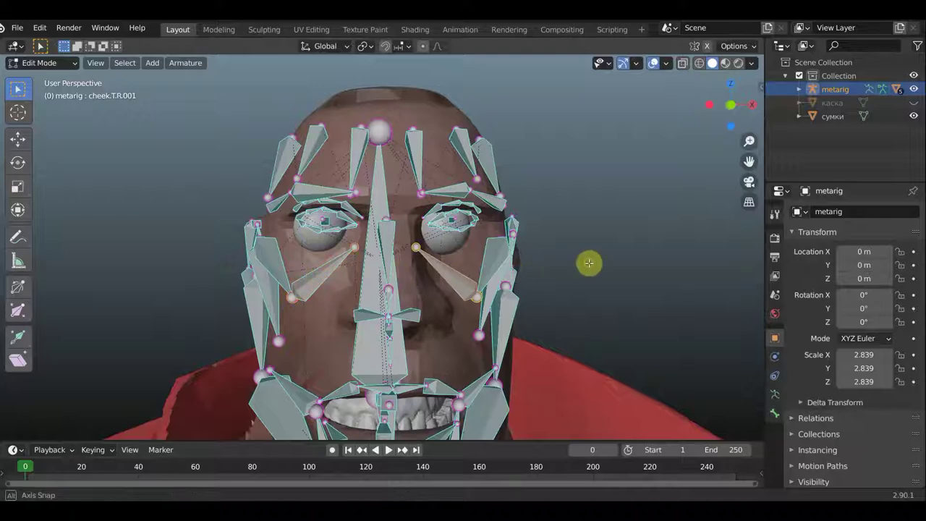
mouse_move(590, 264)
middle_down()
mouse_move(494, 265)
mouse_move(585, 263)
middle_up()
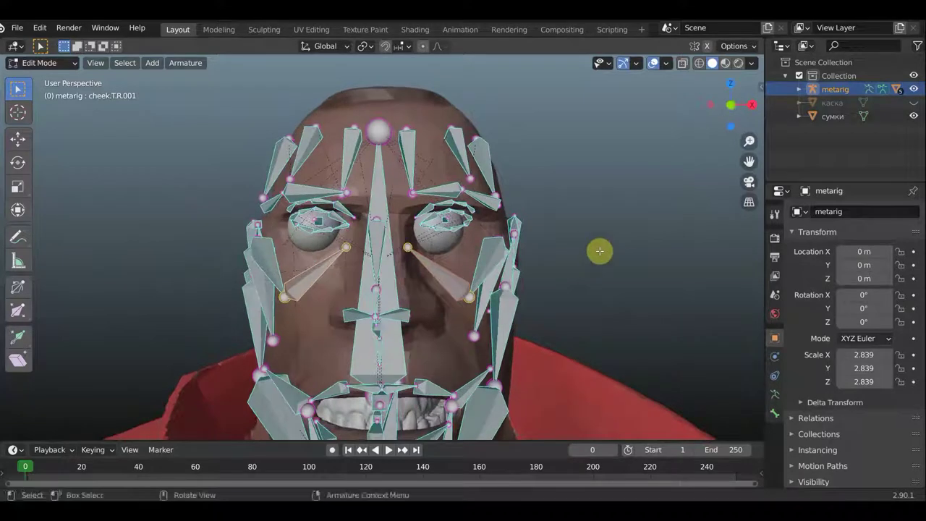
click(653, 63)
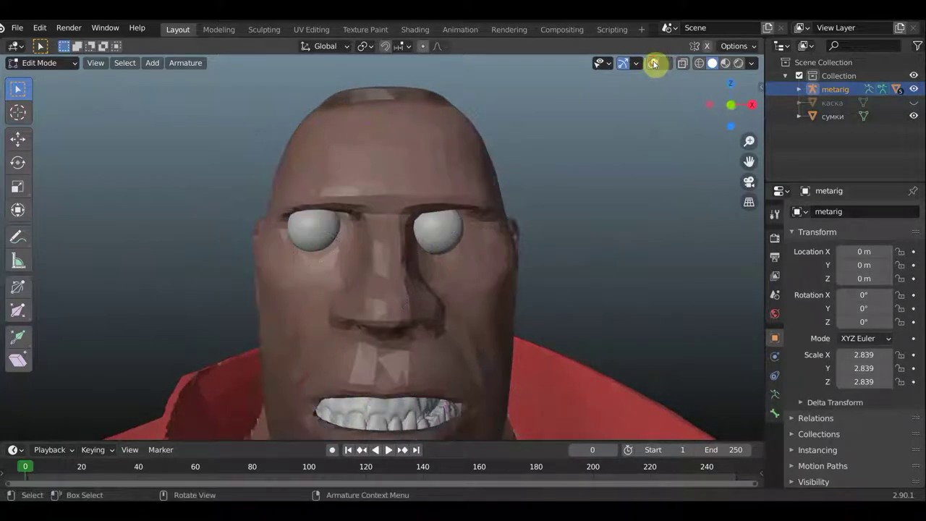
click(653, 63)
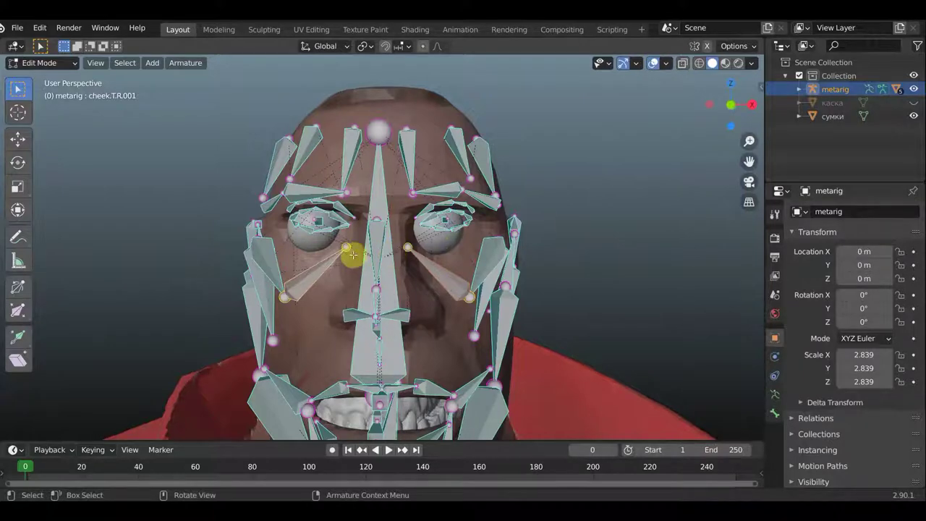
mouse_move(351, 256)
middle_down()
mouse_move(342, 277)
mouse_move(300, 270)
mouse_move(391, 258)
mouse_move(374, 253)
mouse_move(403, 248)
mouse_move(398, 257)
mouse_move(410, 260)
mouse_move(355, 262)
middle_up()
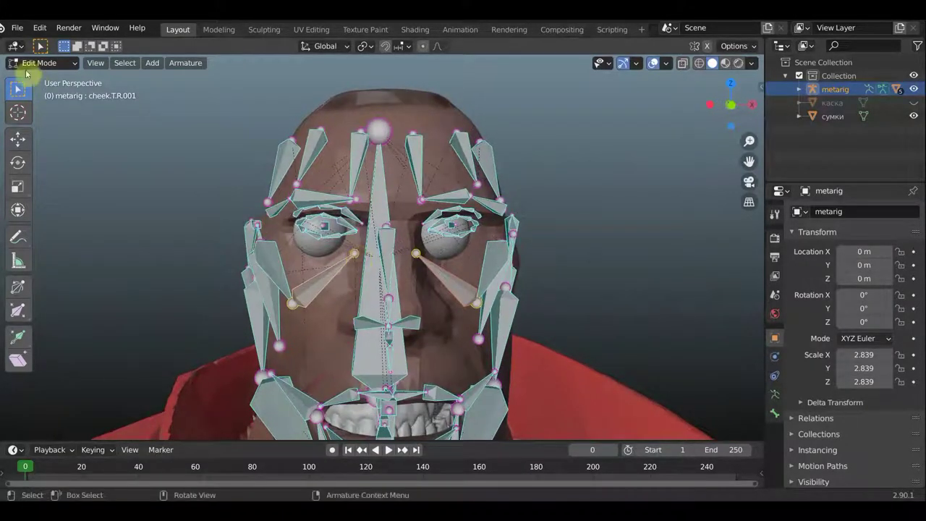
click(38, 63)
In Pose Mode, test-rotate the left upper cheek bone.
click(42, 107)
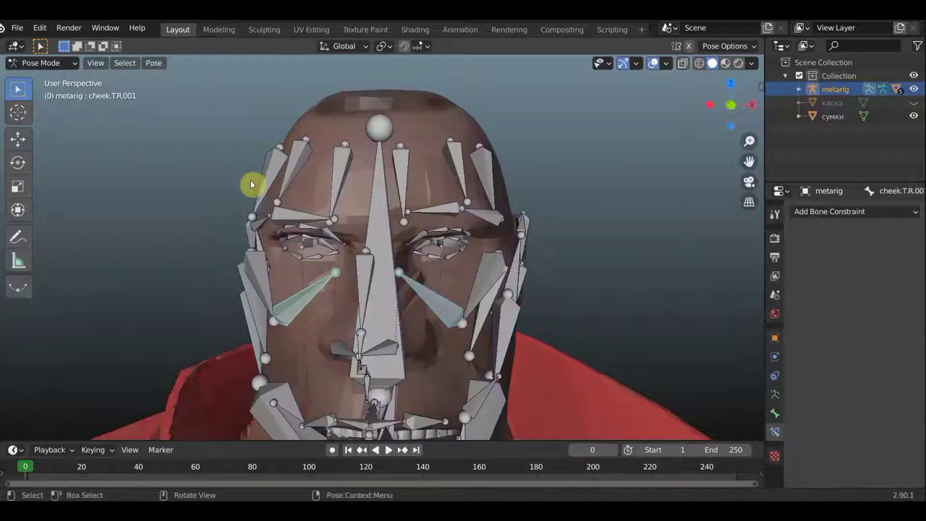
scroll(290, 192, down, 3)
scroll(510, 192, up, 2)
scroll(513, 164, up, 2)
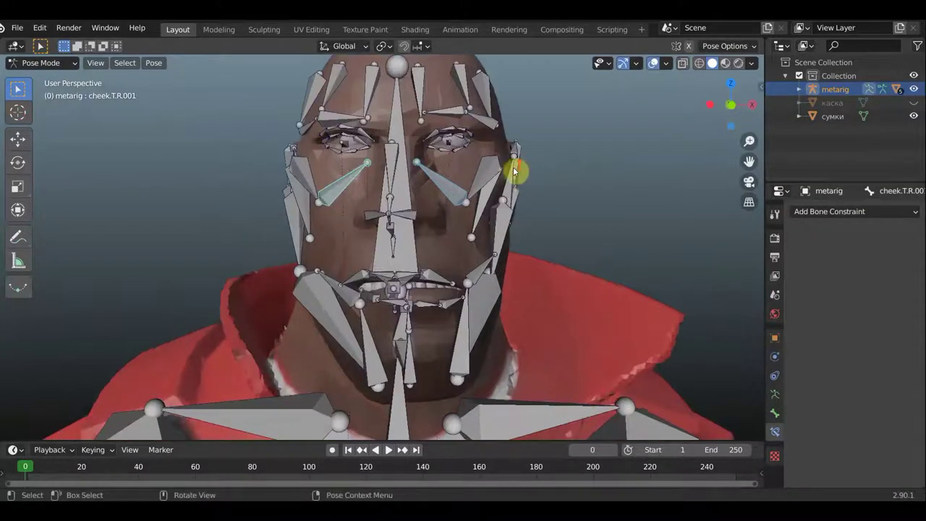
mouse_move(461, 191)
middle_down()
mouse_move(358, 202)
mouse_move(444, 200)
mouse_move(464, 184)
mouse_move(484, 200)
mouse_move(373, 206)
mouse_move(473, 212)
middle_up()
click(499, 200)
key(r)
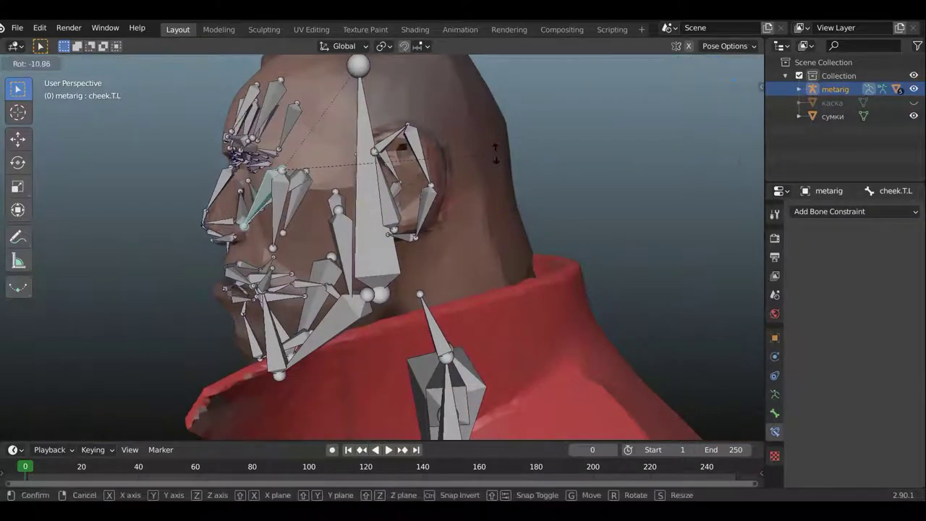
click(503, 202)
Parent the two small nose bones to the main nose bone with Set Parent To Bone.
mouse_move(503, 202)
middle_down()
mouse_move(521, 207)
mouse_move(533, 242)
mouse_move(513, 249)
middle_up()
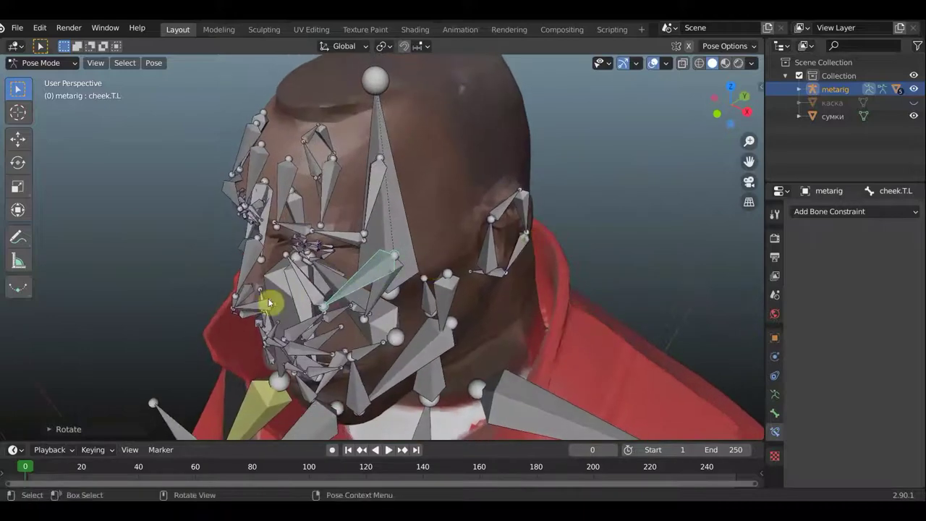
click(246, 294)
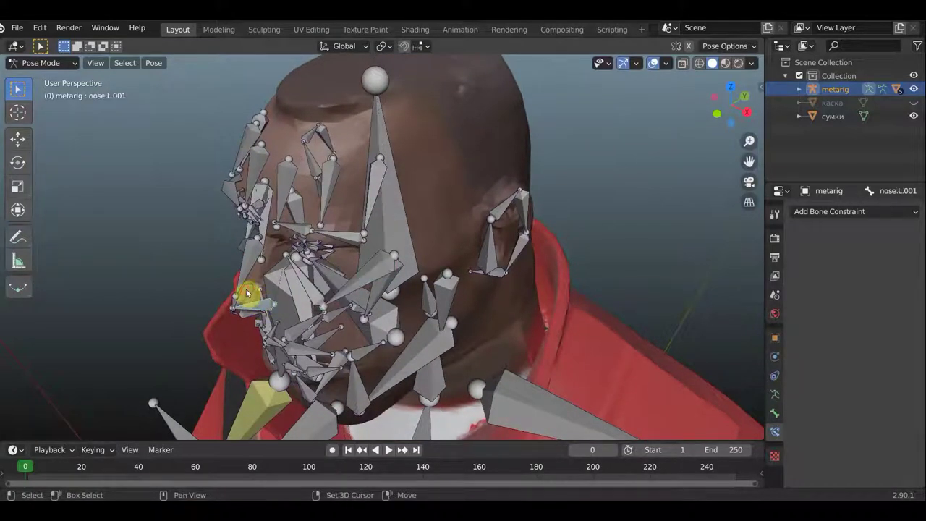
click(411, 222)
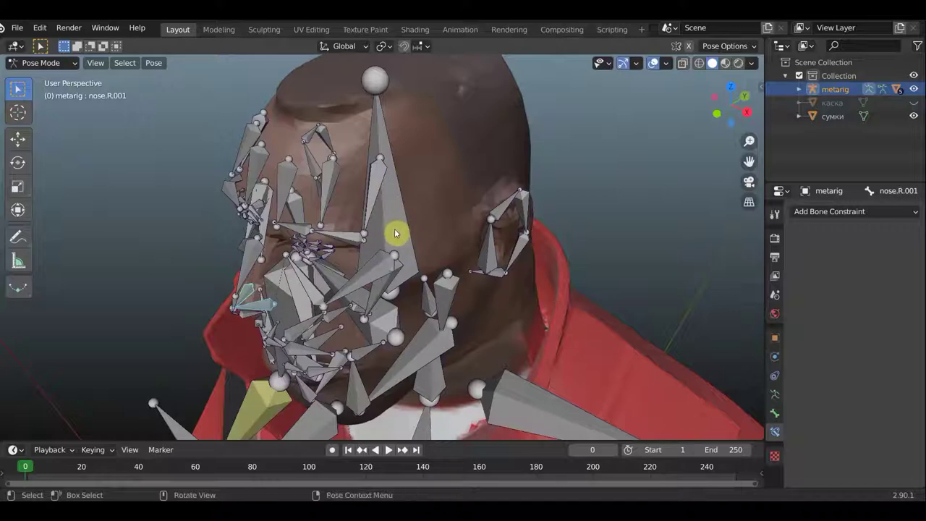
middle_drag(391, 232, 357, 210)
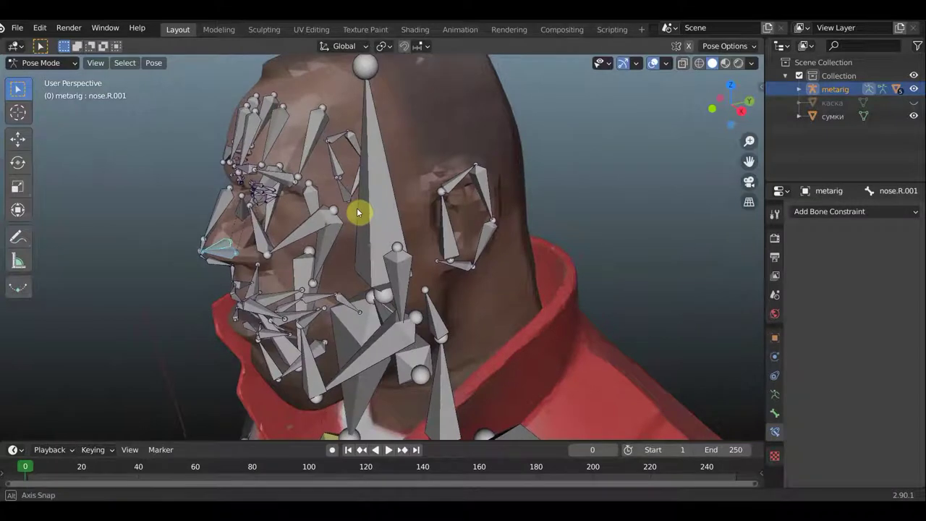
shift+click(225, 209)
scroll(223, 207, up, 2)
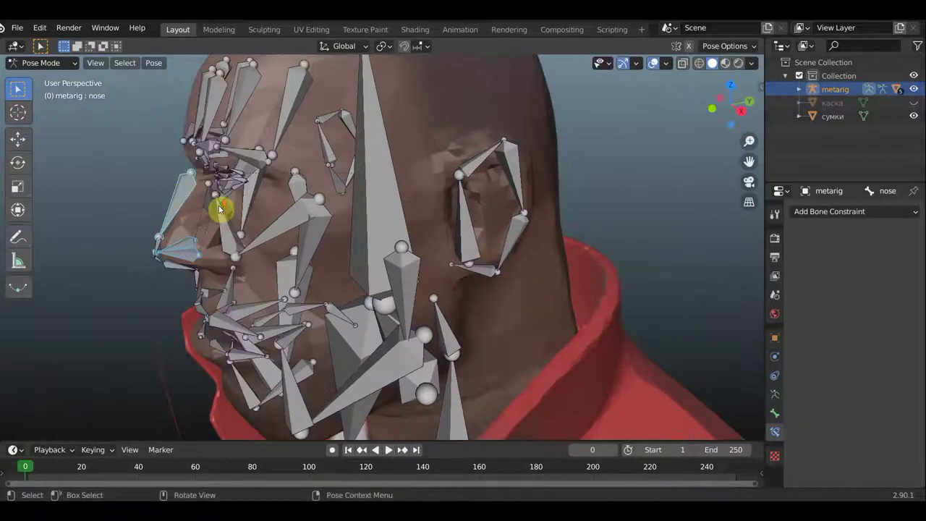
key(ctrl+p)
click(113, 151)
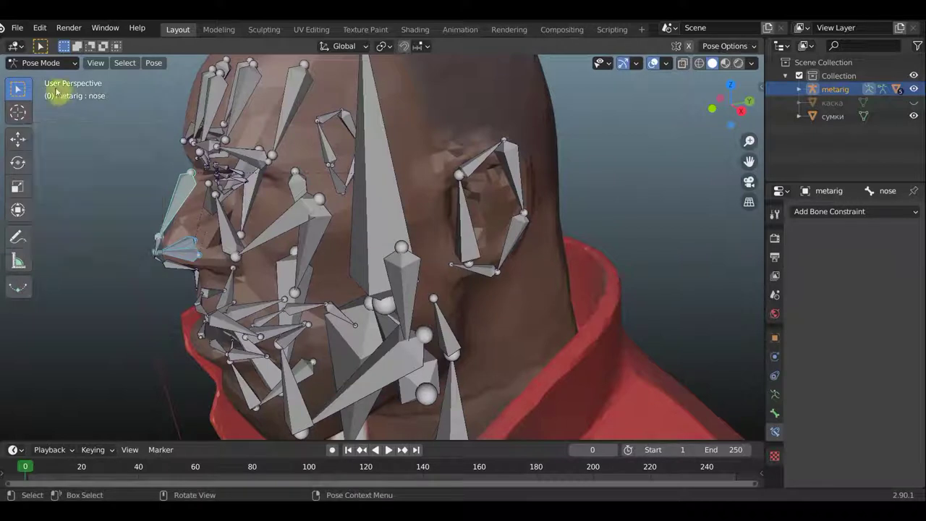
key(ctrl+p)
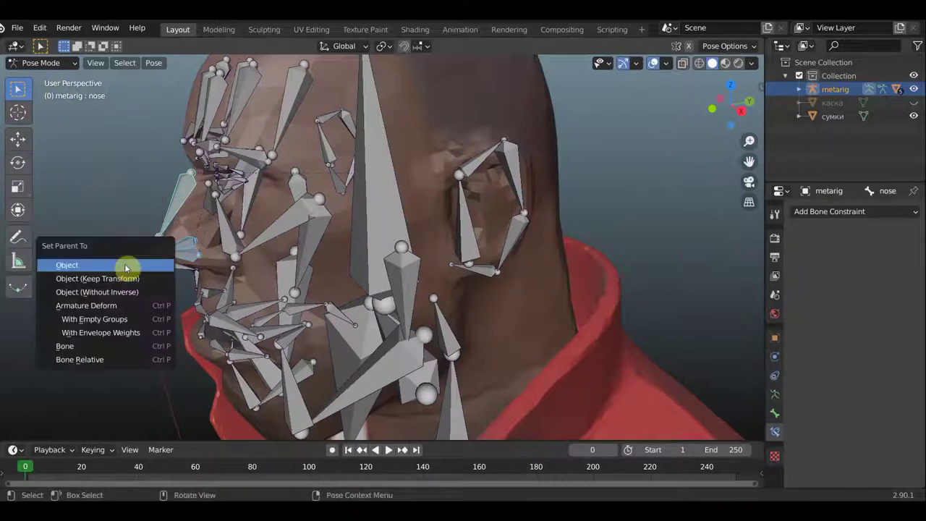
click(85, 346)
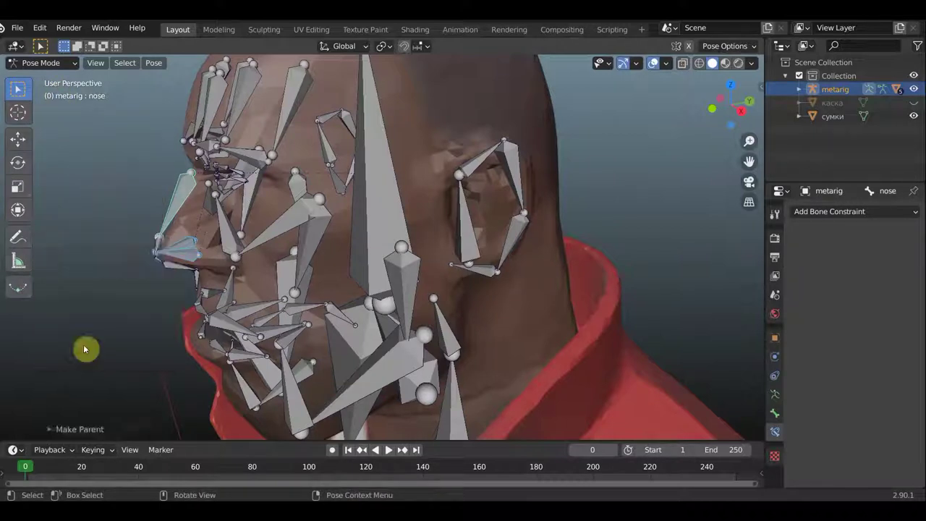
Rotate the nose bone to test whether the small bones follow it.
middle_drag(237, 323, 215, 312)
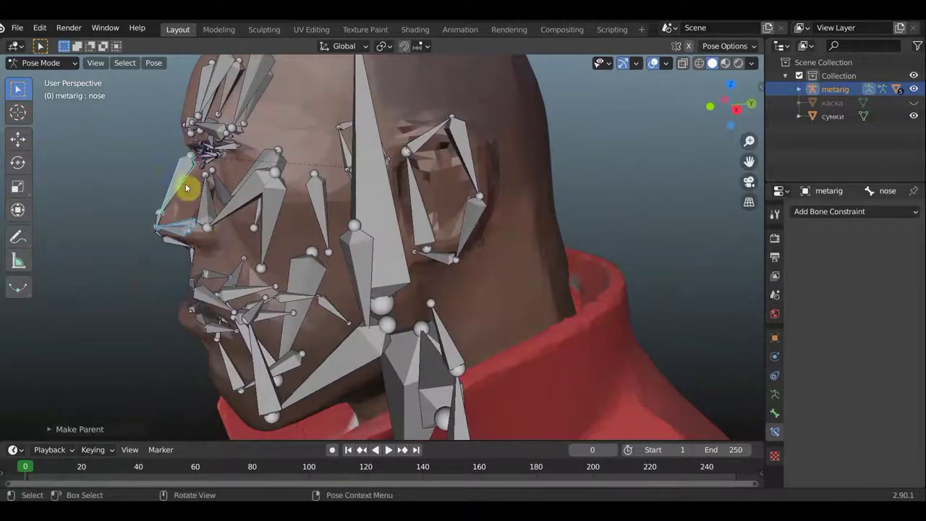
key(r)
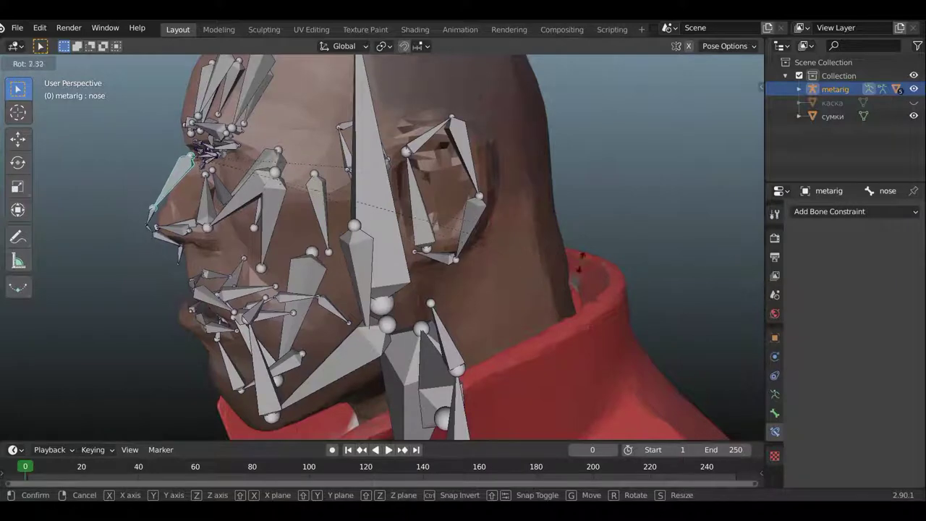
click(680, 243)
mouse_move(593, 259)
middle_down()
mouse_move(370, 251)
mouse_move(311, 284)
mouse_move(256, 287)
mouse_move(264, 310)
mouse_move(277, 314)
middle_up()
Parent cheek.T.L.001 and the nose.L.001 nostril bone to the main nose bone.
click(281, 289)
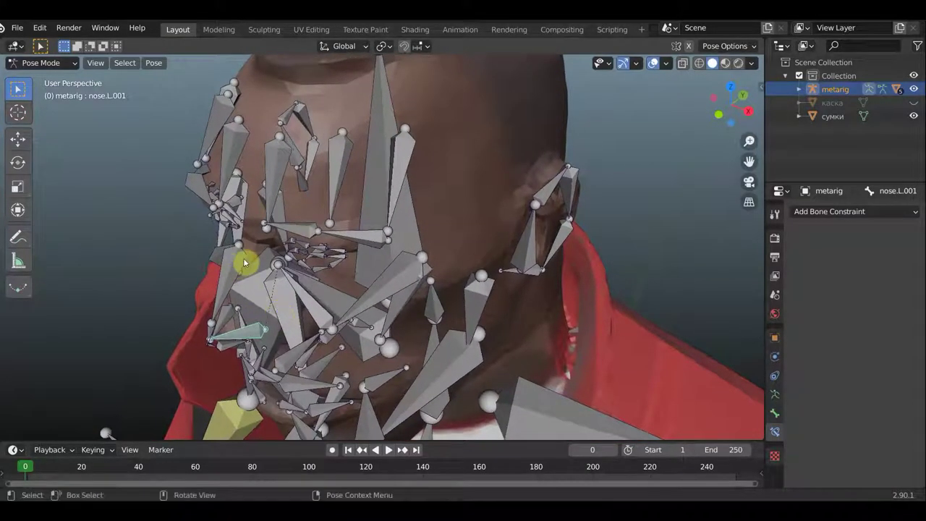
middle_drag(278, 268, 335, 296)
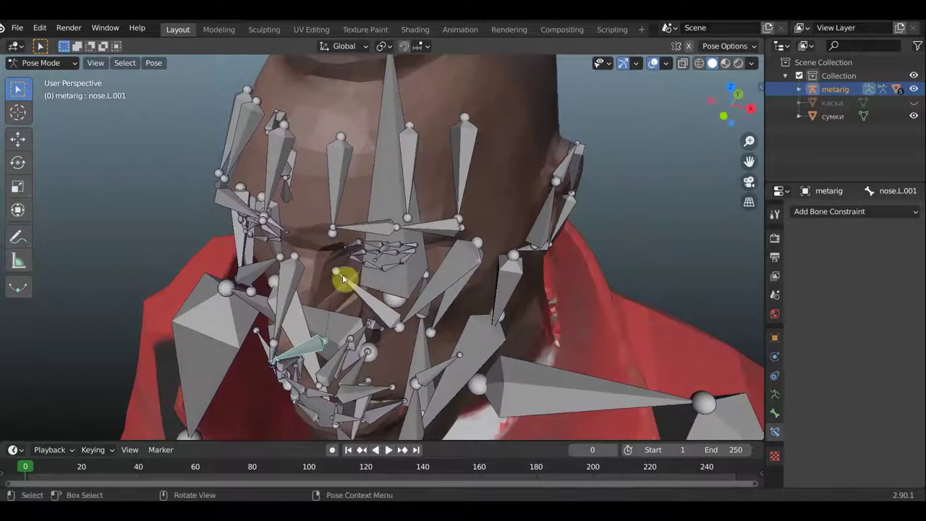
click(371, 304)
mouse_move(372, 302)
middle_down()
mouse_move(309, 309)
mouse_move(266, 288)
middle_up()
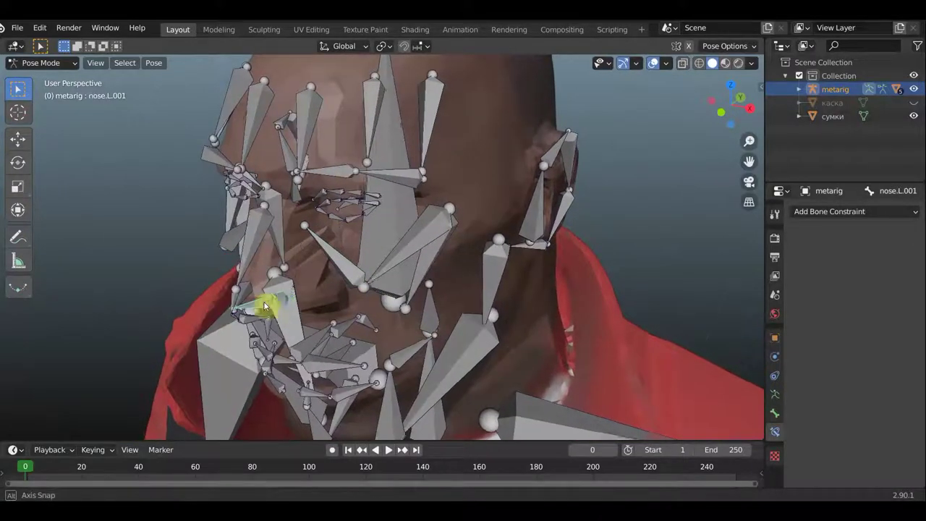
click(267, 284)
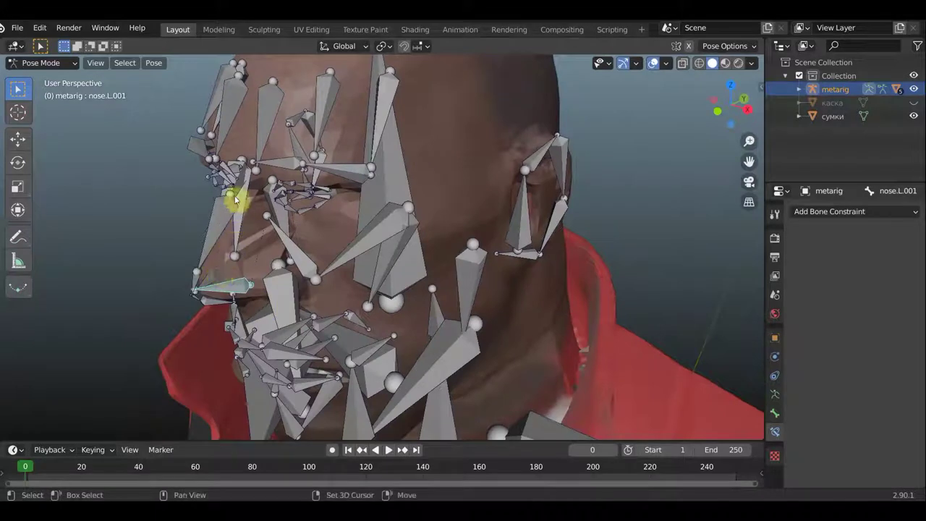
shift+click(215, 208)
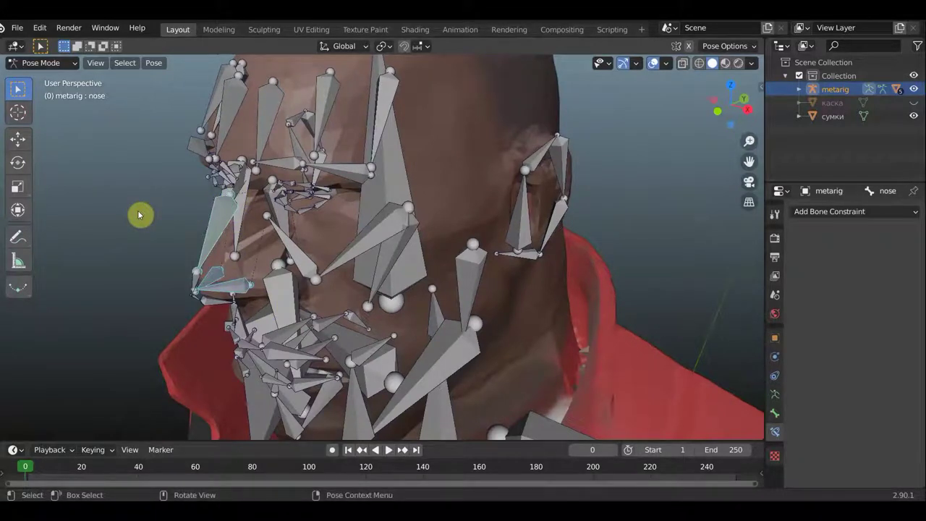
key(ctrl+p)
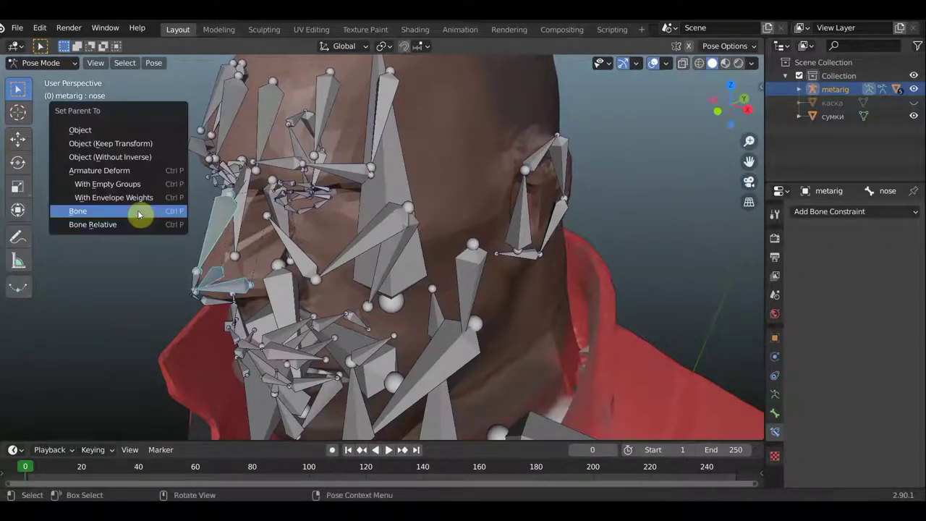
click(144, 211)
In Edit Mode, parent the nostril bones to the nose bone with Keep Offset.
click(41, 64)
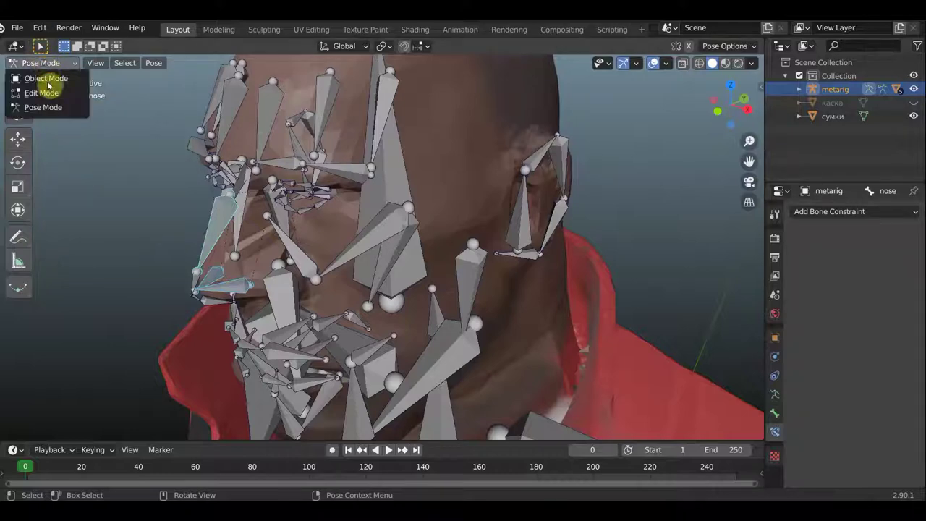
click(50, 99)
key(ctrl+p)
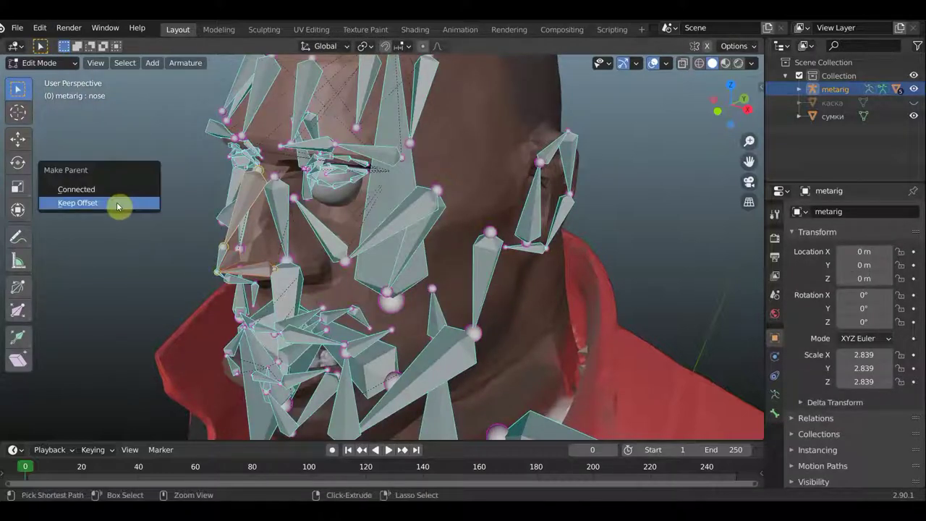
click(116, 202)
middle_drag(166, 222, 133, 183)
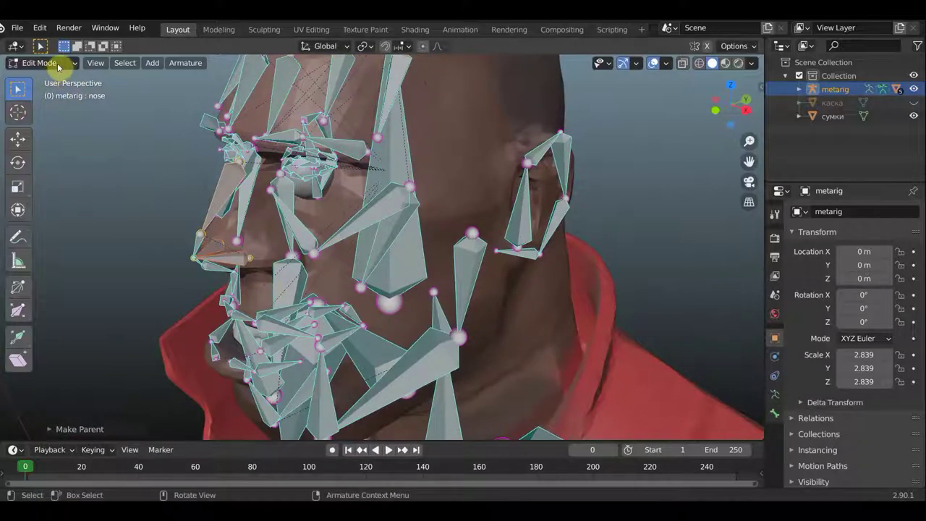
Back in Pose Mode, rotate the nose bone to check the nostrils follow.
click(58, 66)
click(44, 106)
mouse_move(172, 170)
middle_down()
mouse_move(154, 171)
mouse_move(141, 157)
middle_up()
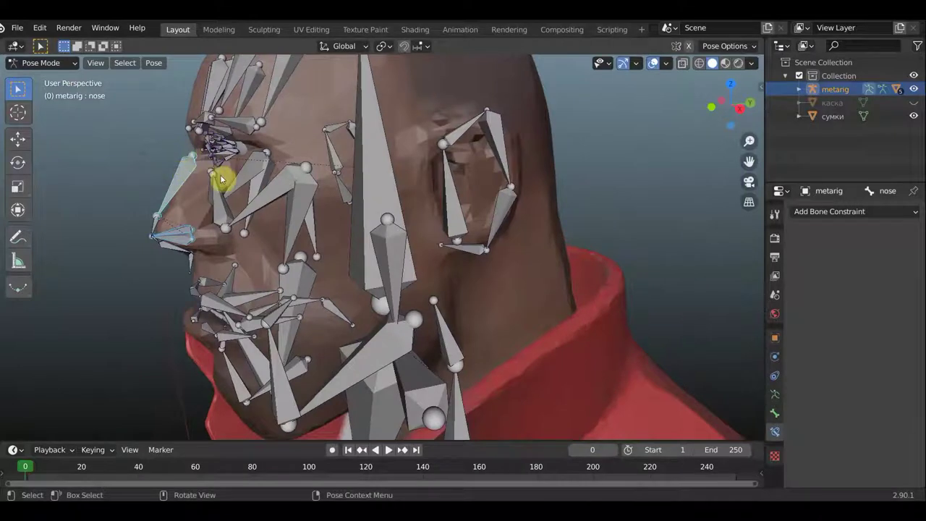
key(r)
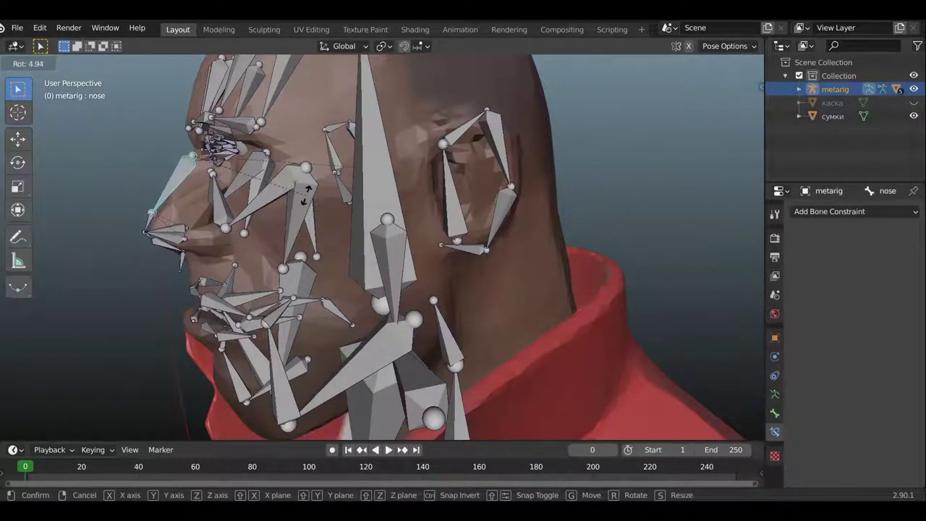
click(275, 224)
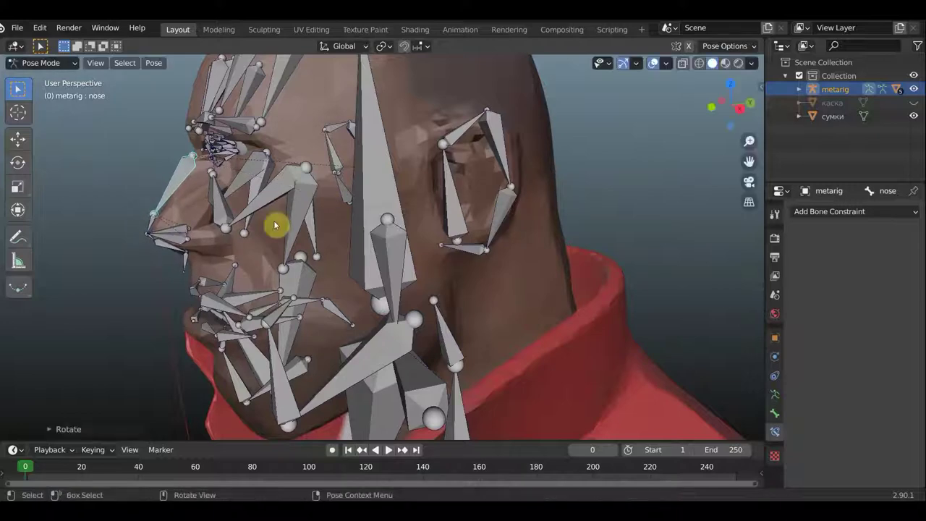
middle_drag(275, 224, 233, 254)
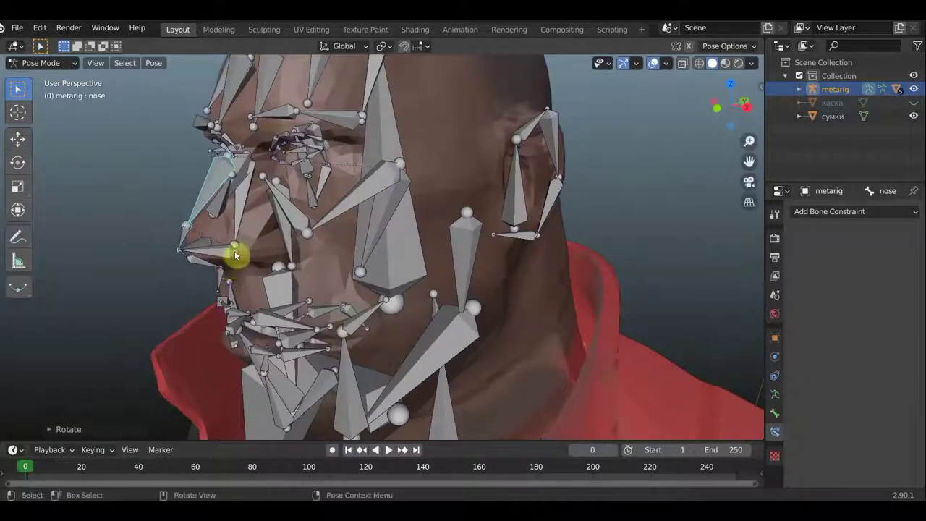
In Edit Mode, move the nose.L.001 and nose.R.001 nostril bones into new positions.
click(50, 66)
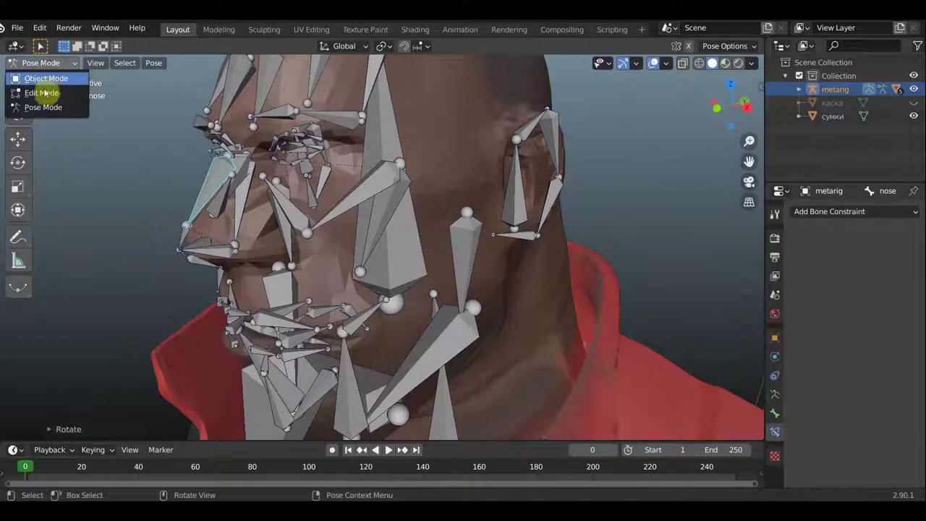
click(42, 93)
mouse_move(103, 157)
middle_down()
mouse_move(89, 159)
mouse_move(166, 193)
middle_up()
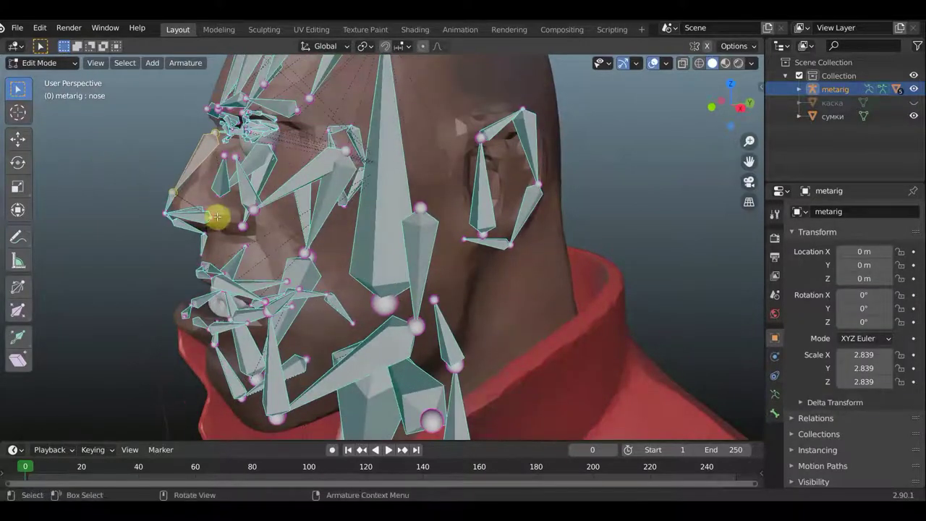
key(g)
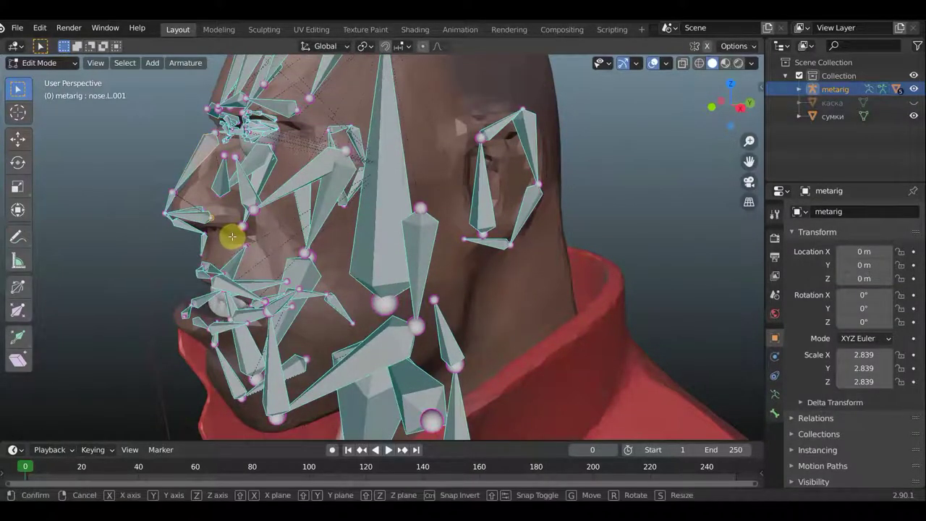
click(254, 238)
mouse_move(257, 239)
middle_down()
mouse_move(255, 251)
mouse_move(379, 259)
mouse_move(470, 244)
middle_up()
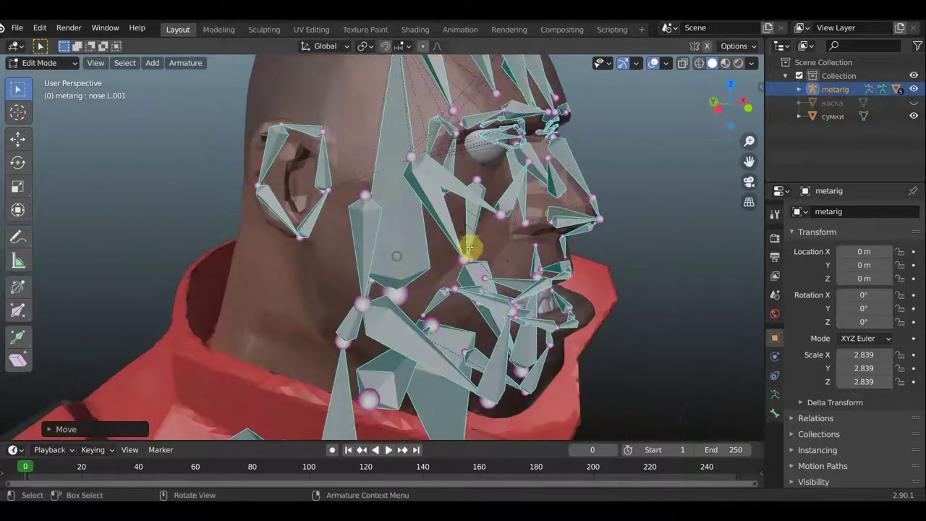
click(543, 232)
key(g)
click(519, 229)
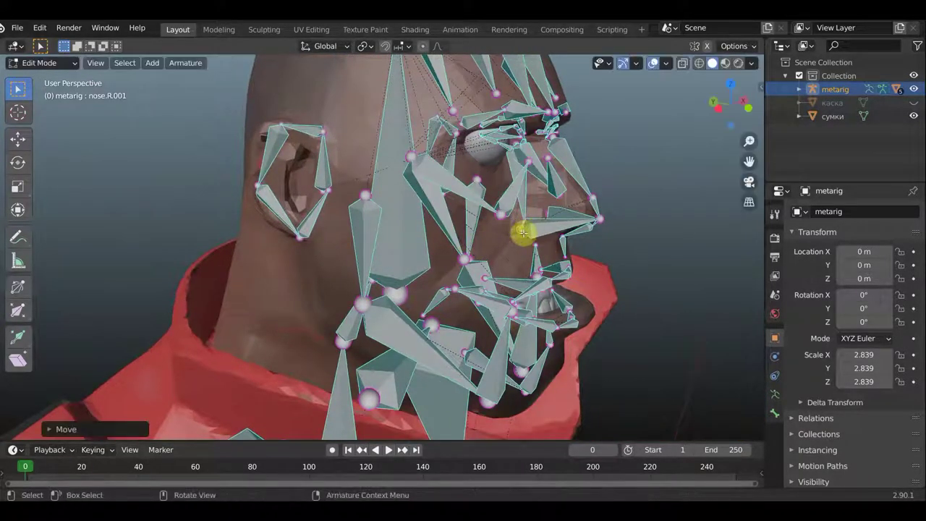
Delete both extra cheek.T.*.001 upper cheek bones.
mouse_move(520, 231)
middle_down()
mouse_move(439, 236)
mouse_move(430, 217)
middle_up()
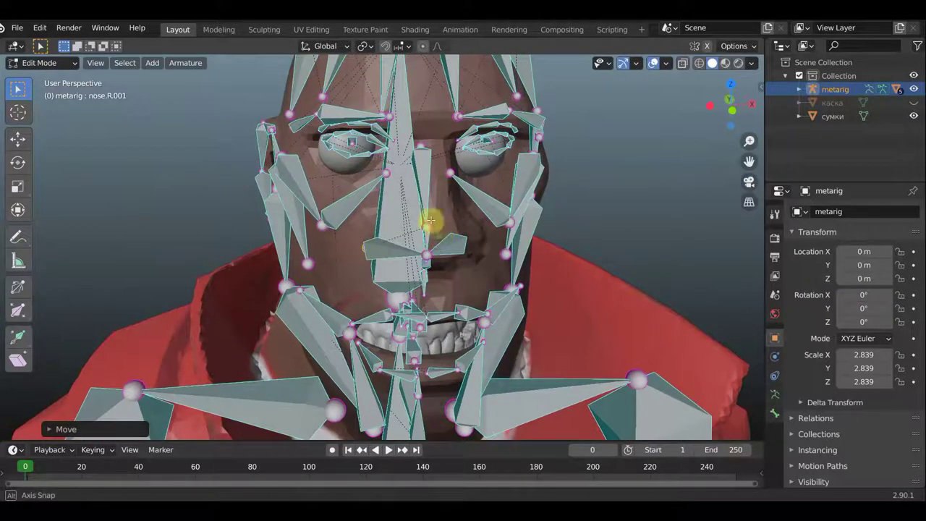
middle_drag(383, 182, 363, 228)
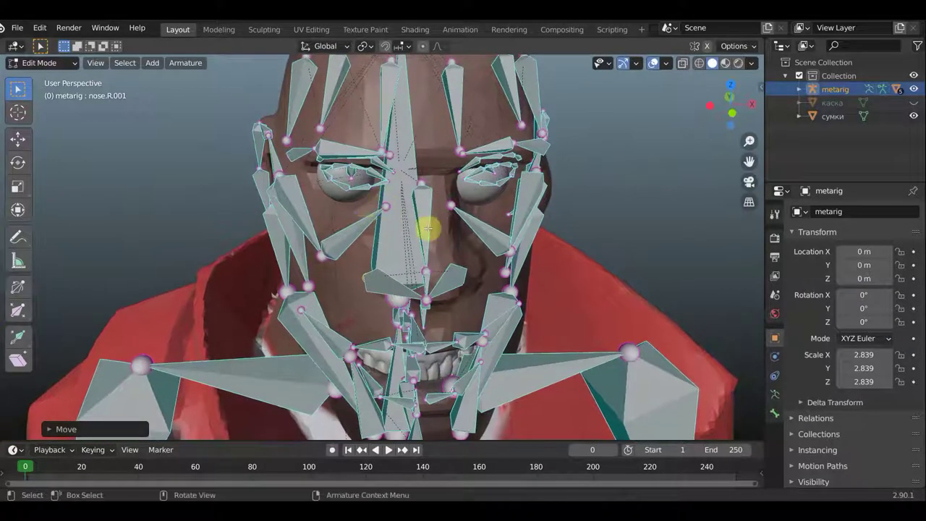
click(481, 230)
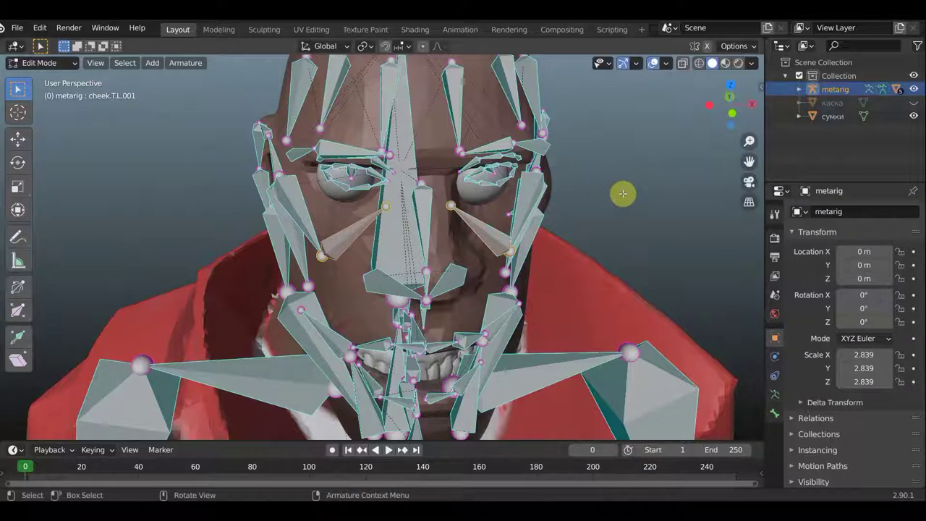
key(x)
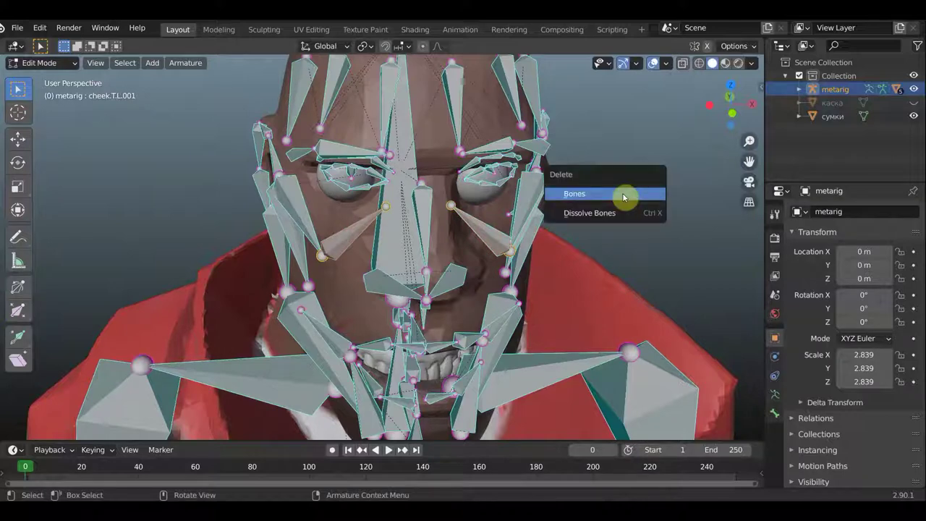
click(624, 193)
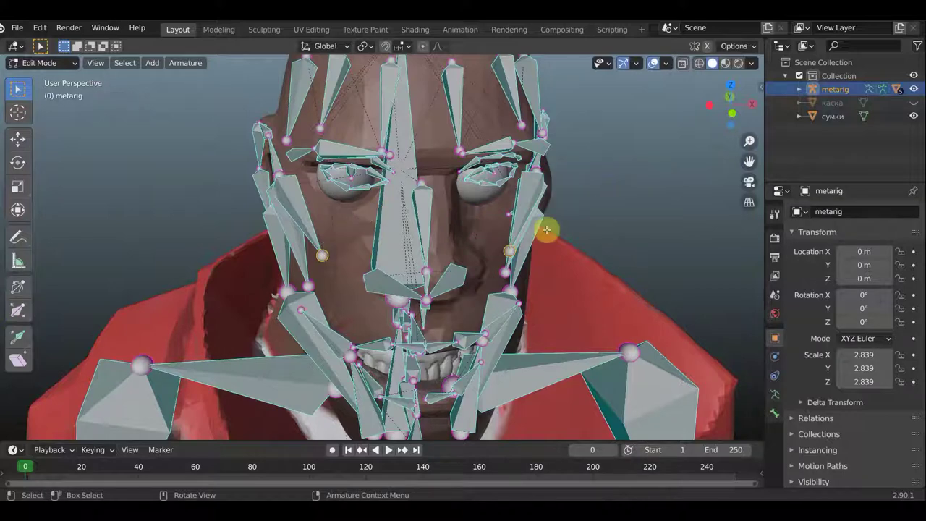
Drag the cheek.T.R and cheek.T.L tips up and outward, then return to Pose Mode.
middle_drag(548, 227, 356, 195)
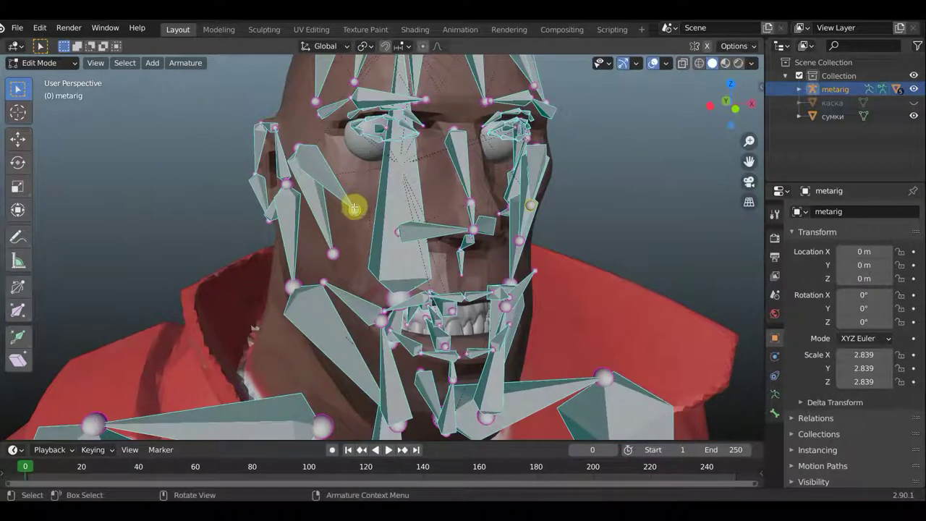
drag(365, 211, 392, 170)
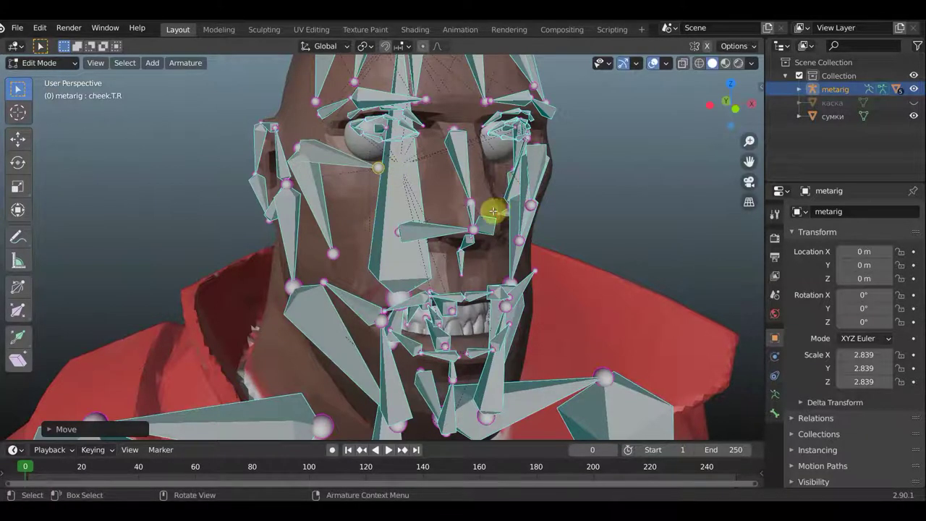
middle_drag(496, 208, 451, 213)
drag(449, 215, 428, 167)
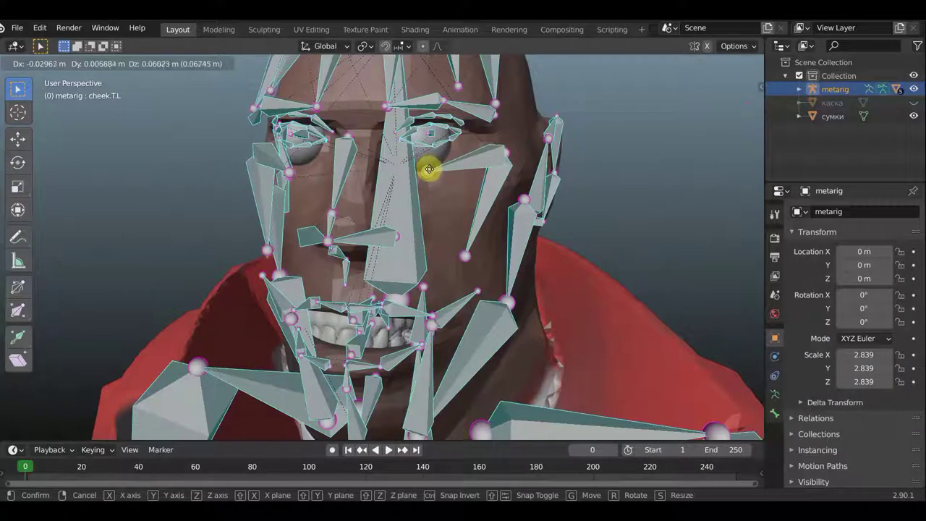
drag(429, 169, 429, 172)
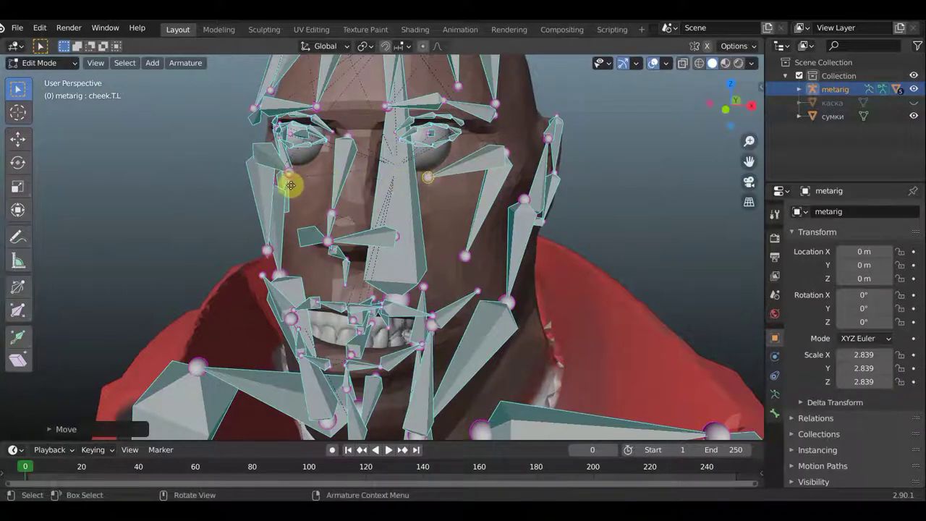
drag(290, 185, 290, 185)
click(516, 159)
middle_drag(510, 173, 446, 182)
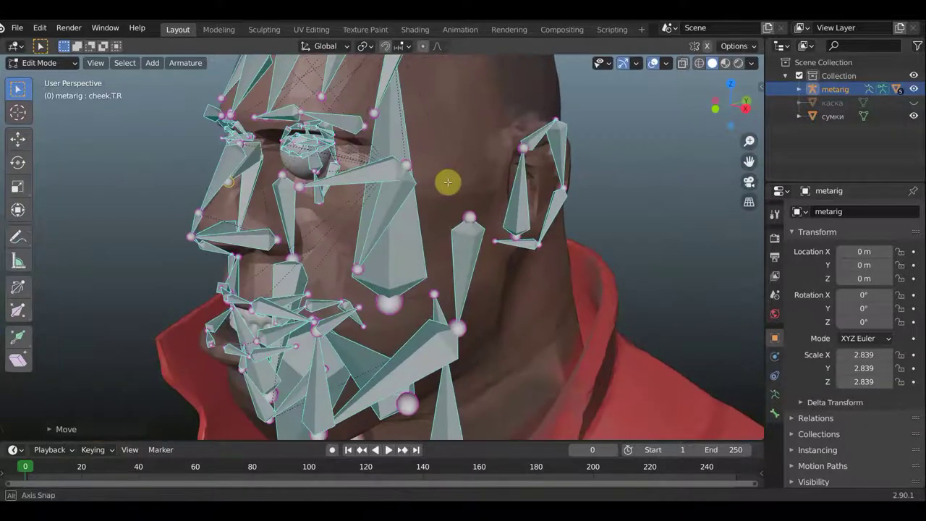
click(43, 65)
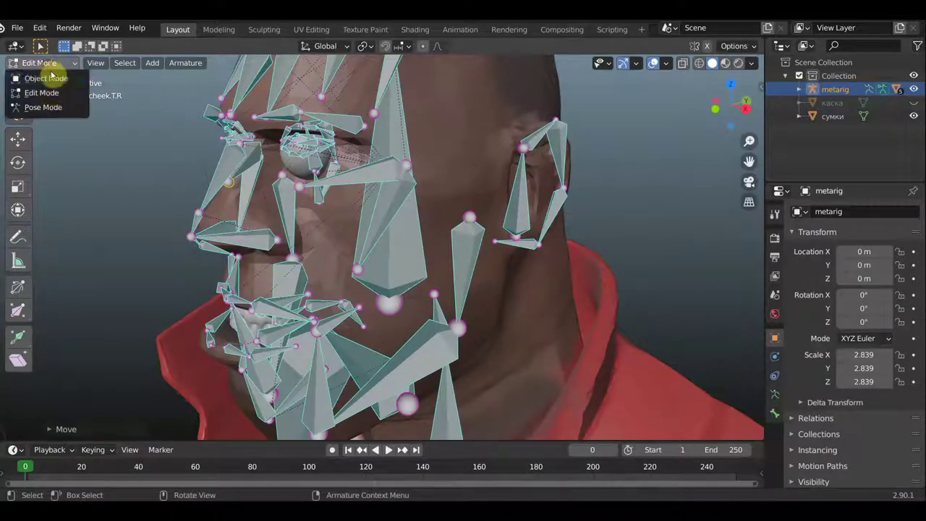
click(40, 109)
Tilt the spine.006 head bone.
middle_drag(320, 152, 340, 152)
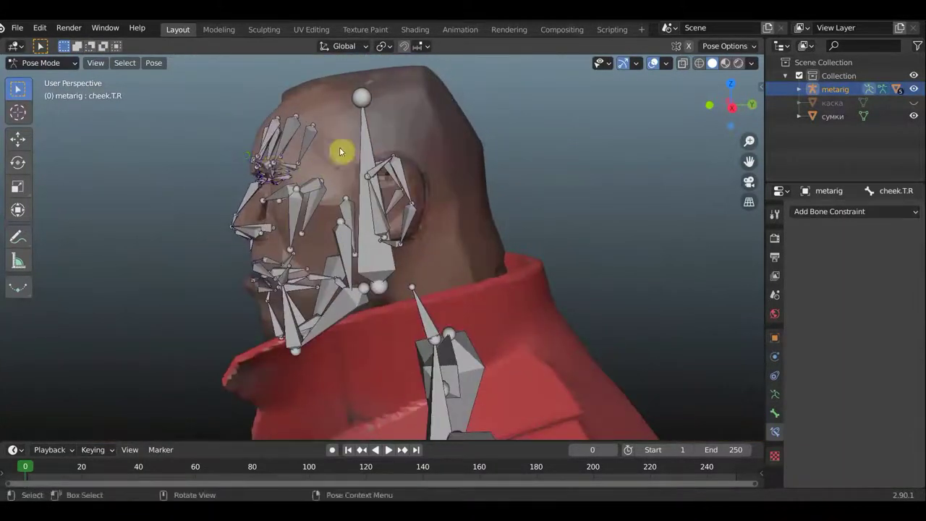
click(368, 145)
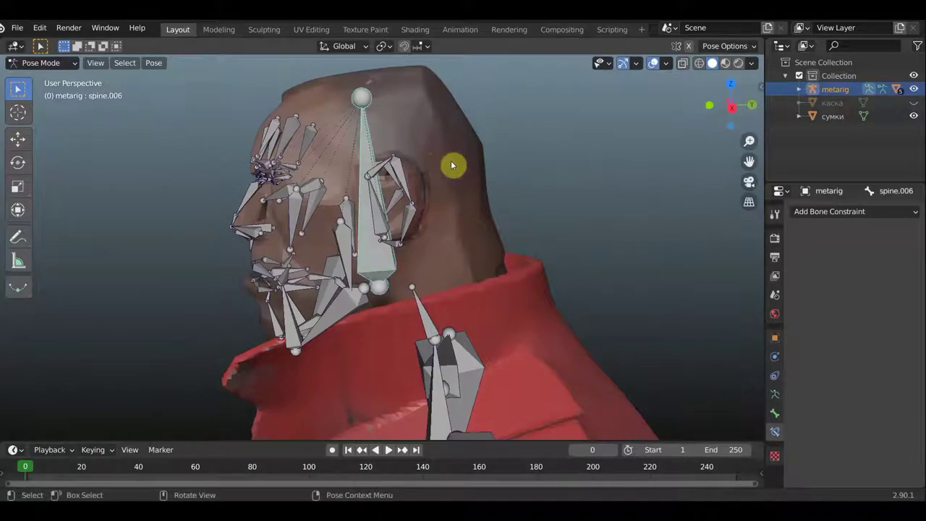
key(r)
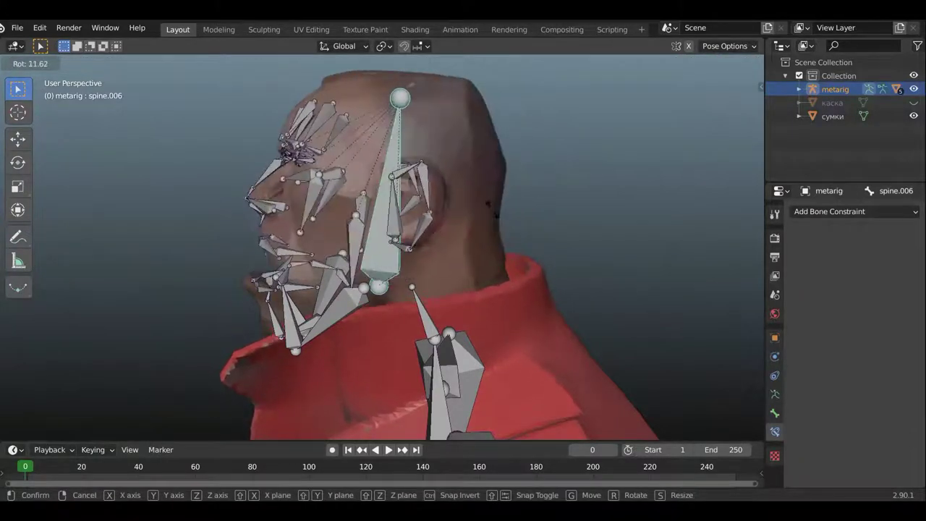
click(481, 192)
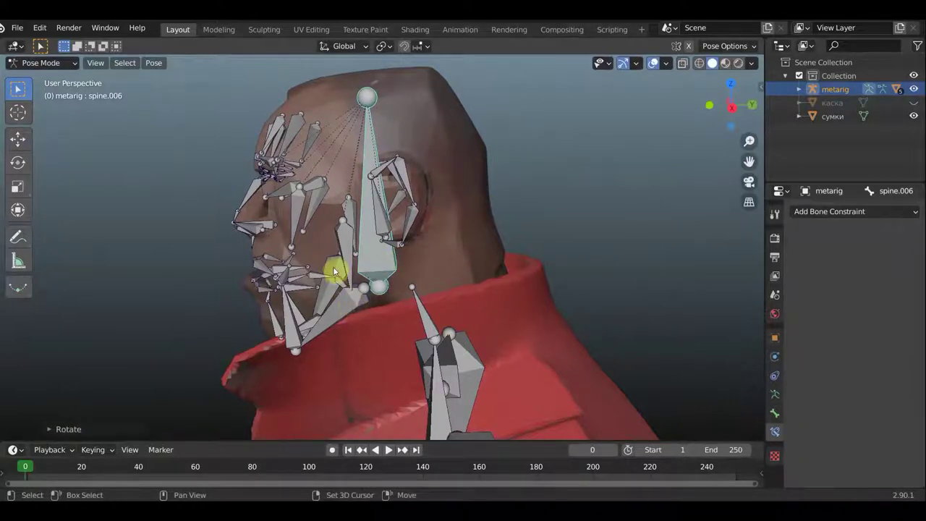
Rotate the jaw.L.001 and jaw.R.001 bones.
click(334, 272)
click(367, 256)
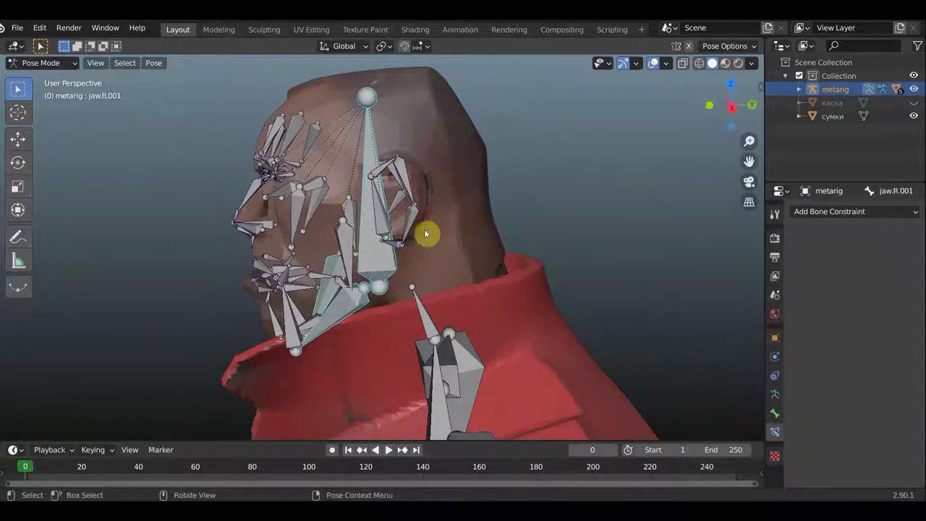
key(r)
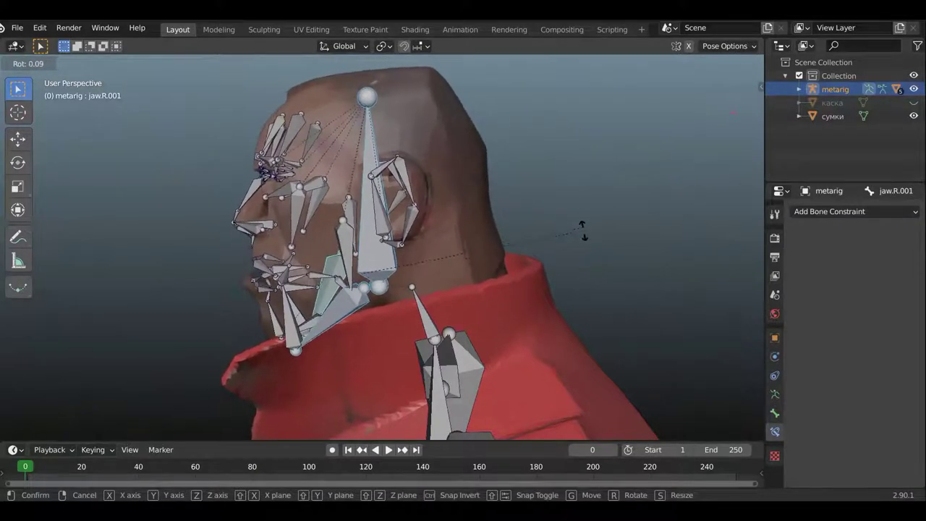
click(391, 280)
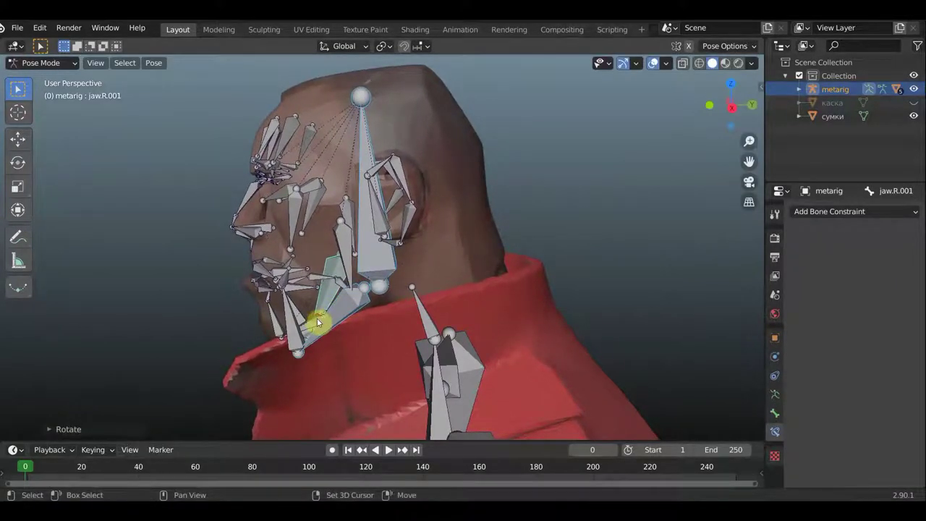
Rotate the main jaw bone to open the mouth and shift it into place.
click(394, 294)
key(r)
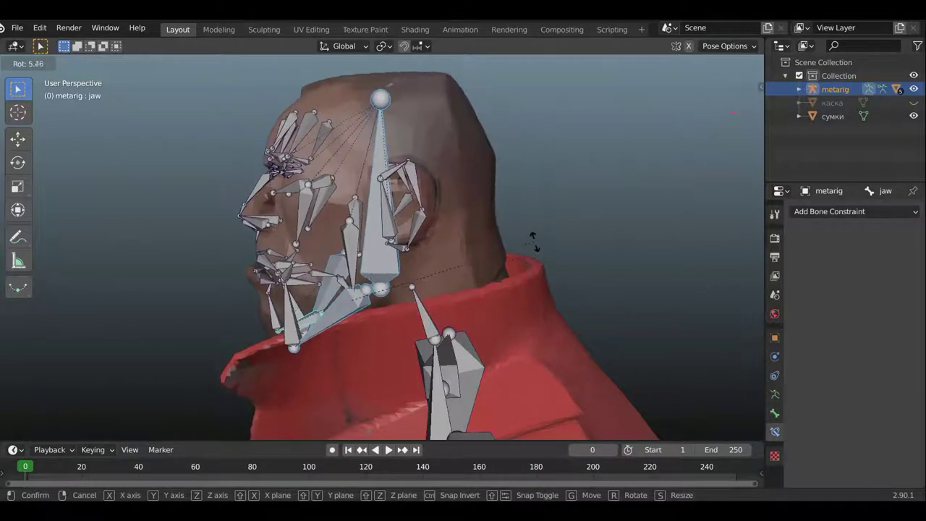
click(535, 242)
mouse_move(536, 243)
middle_down()
mouse_move(664, 255)
mouse_move(634, 282)
mouse_move(645, 289)
mouse_move(665, 275)
mouse_move(642, 263)
mouse_move(692, 238)
mouse_move(666, 239)
mouse_move(674, 243)
middle_up()
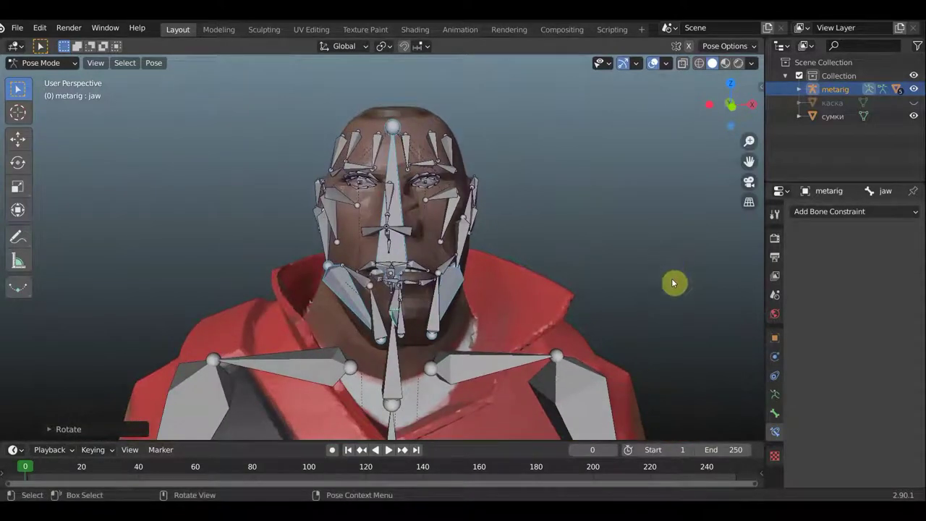
key(g)
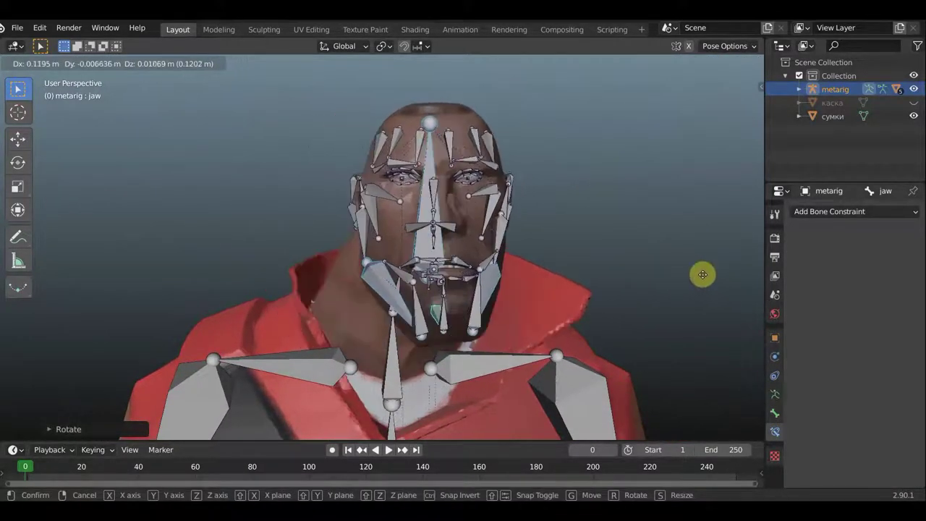
click(666, 279)
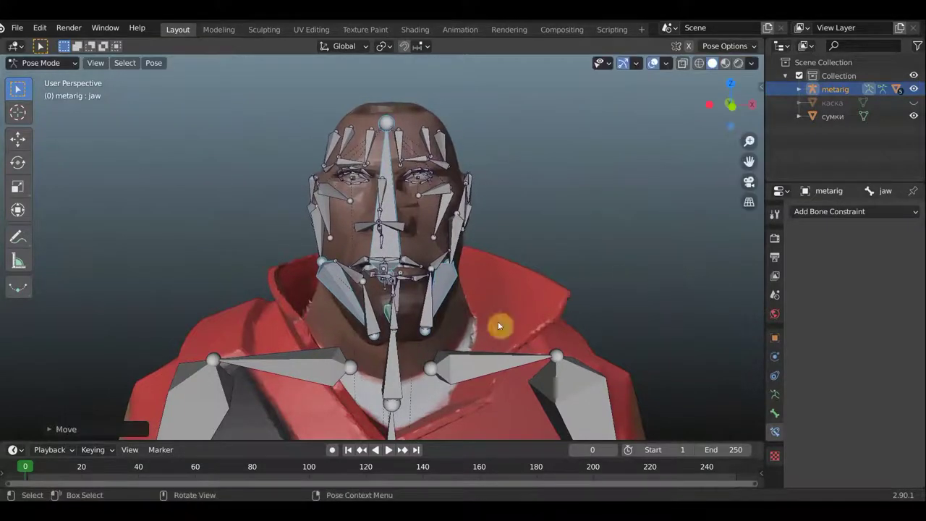
scroll(431, 209, up, 3)
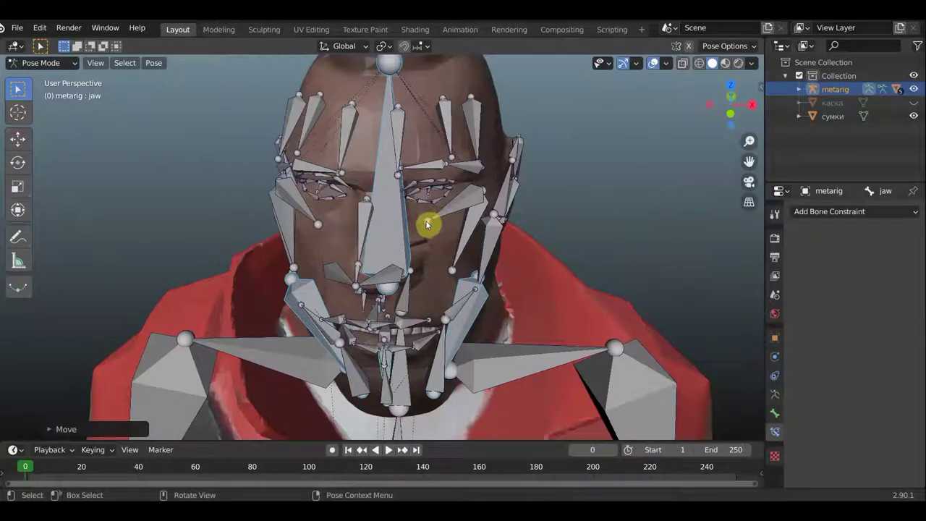
click(429, 221)
In Edit Mode, nudge the cheek.T.L and cheek.T.R bones, then switch to Object Mode.
click(45, 63)
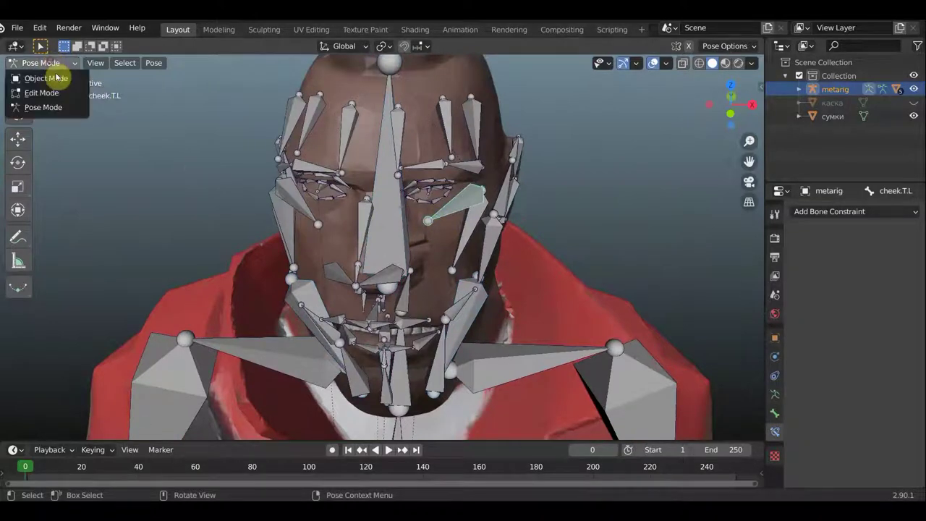
click(57, 91)
middle_drag(401, 210, 430, 250)
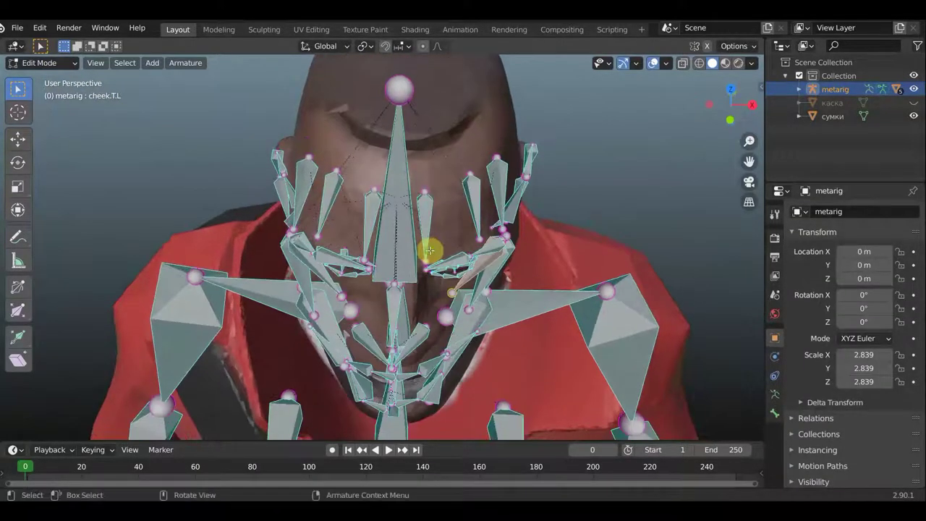
drag(472, 277, 478, 286)
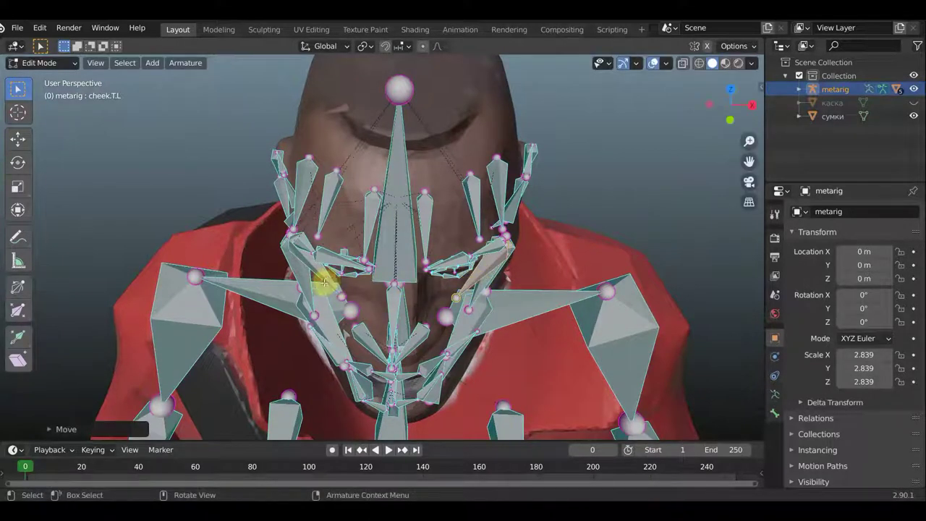
drag(325, 282, 319, 278)
click(40, 63)
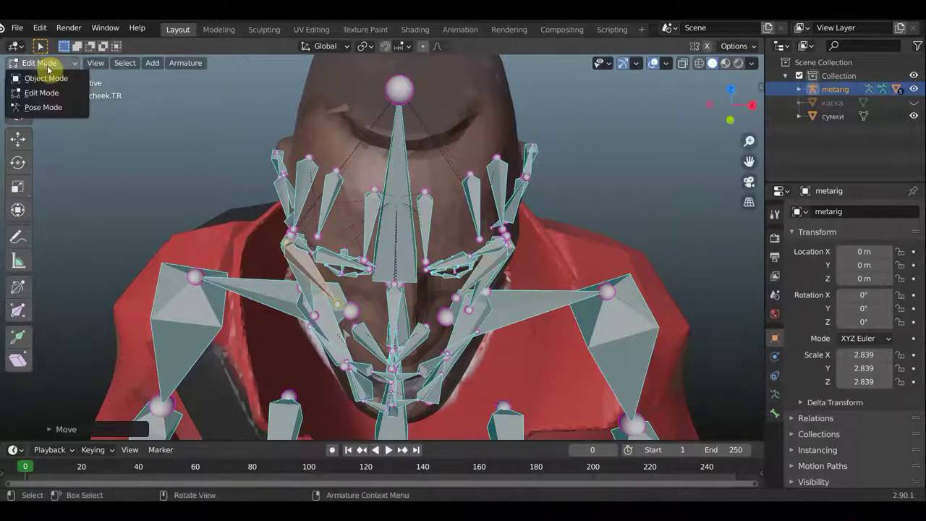
click(43, 77)
middle_drag(331, 170, 382, 120)
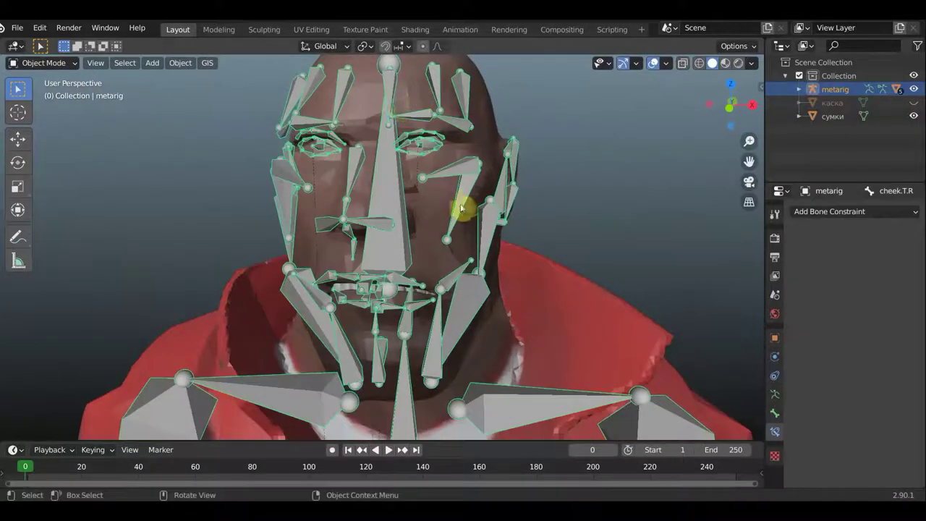
Parent the soldier mesh to the metarig With Automatic Weights, then reselect the metarig.
click(437, 214)
click(437, 213)
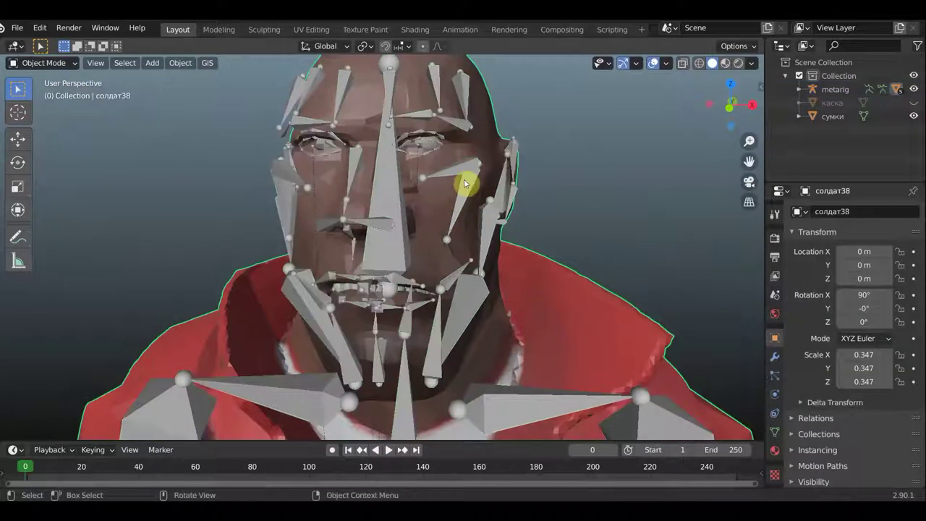
shift+click(480, 170)
key(ctrl+p)
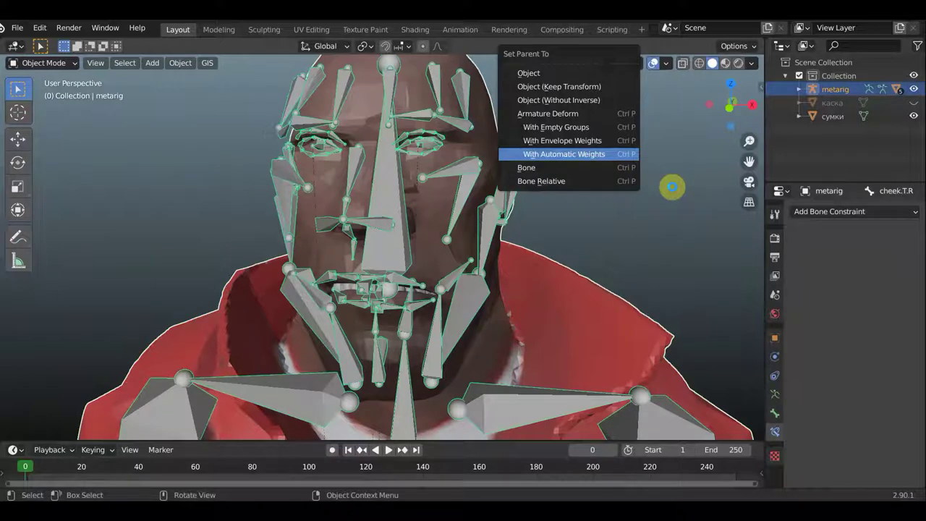
click(672, 187)
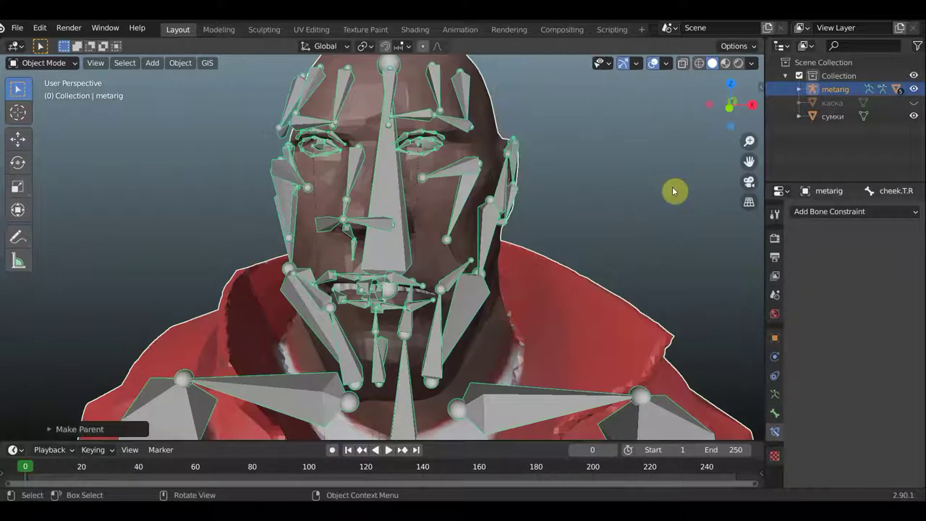
middle_drag(672, 186, 627, 194)
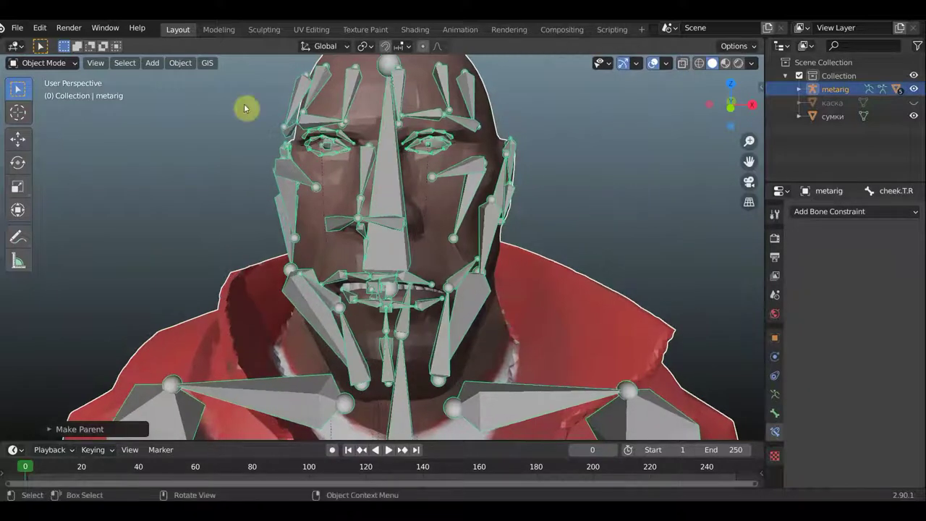
click(295, 171)
click(287, 170)
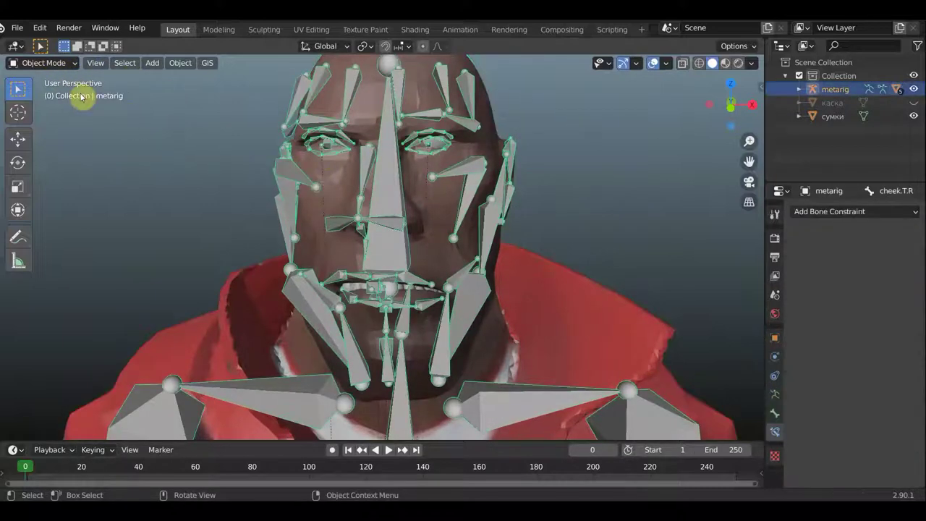
click(45, 63)
In Pose Mode, test-tilt the spine.006 head bone on the bound mesh, then undo it.
click(42, 108)
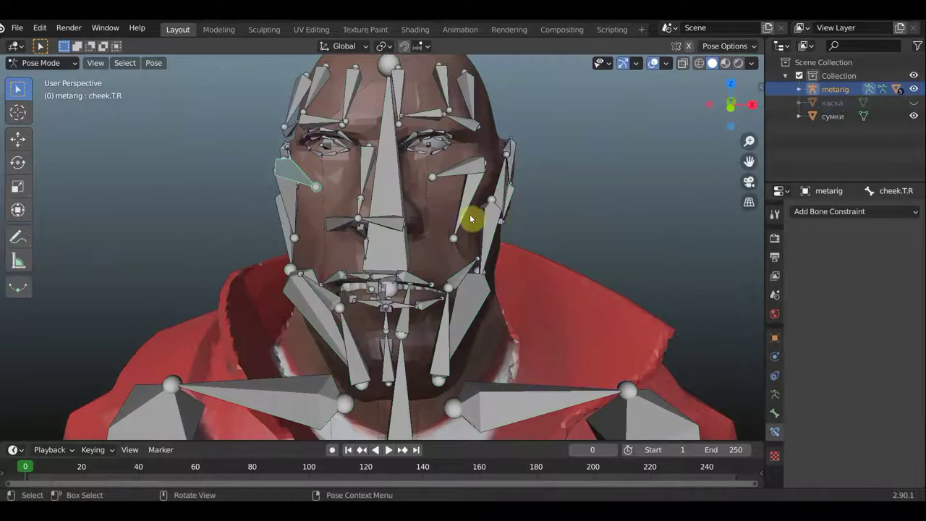
middle_drag(472, 215, 379, 209)
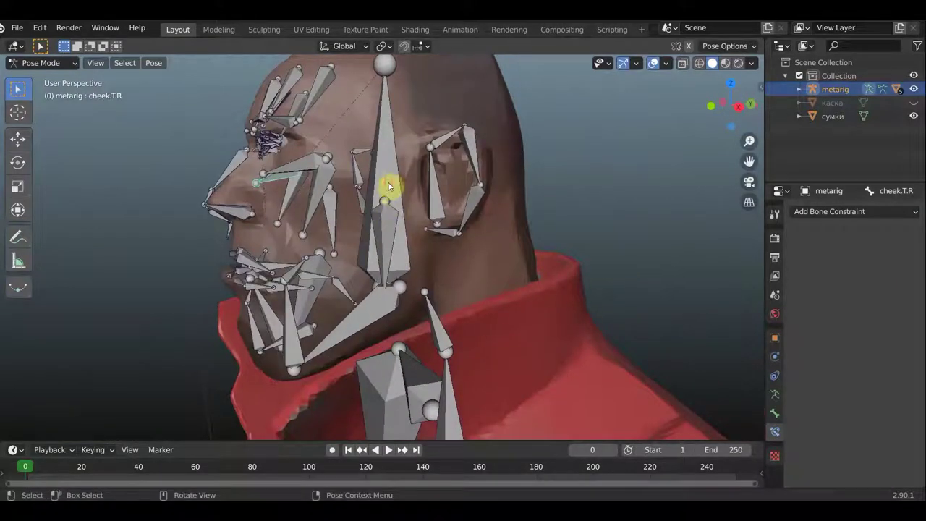
click(388, 186)
key(r)
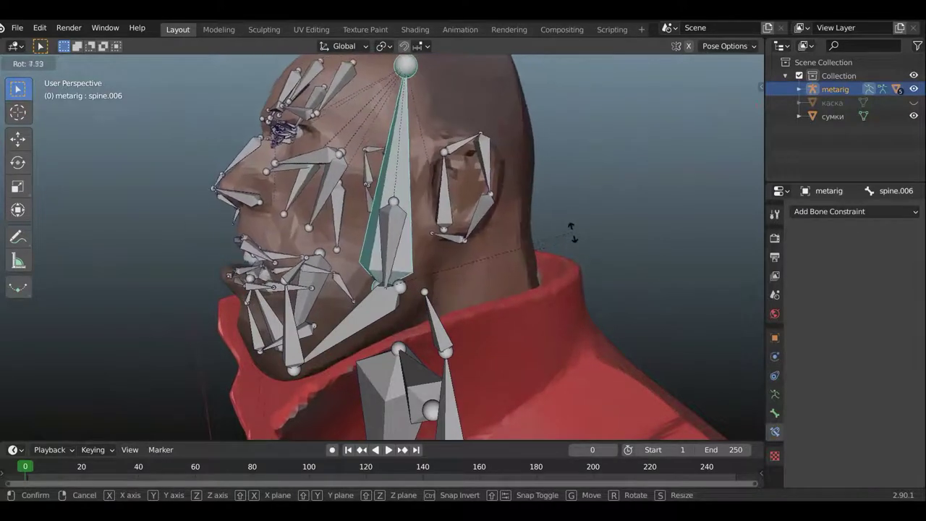
click(446, 293)
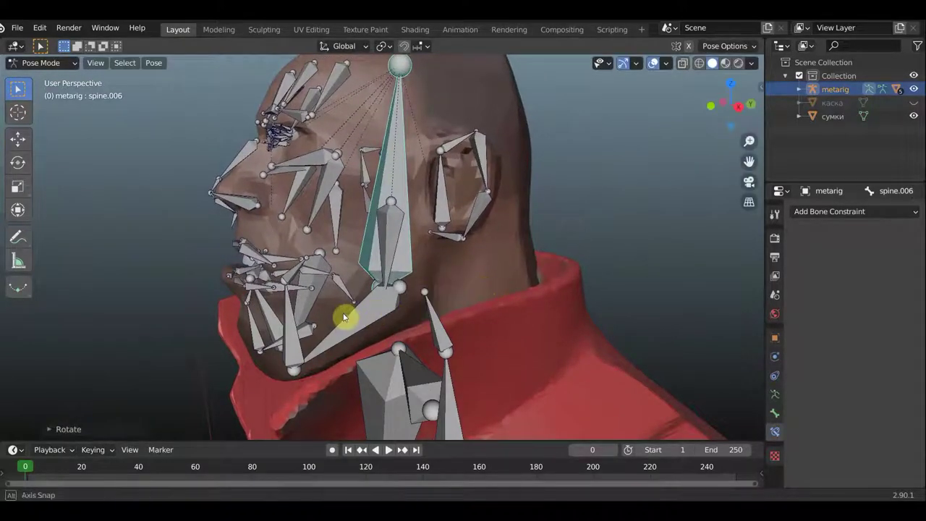
key(ctrl+z)
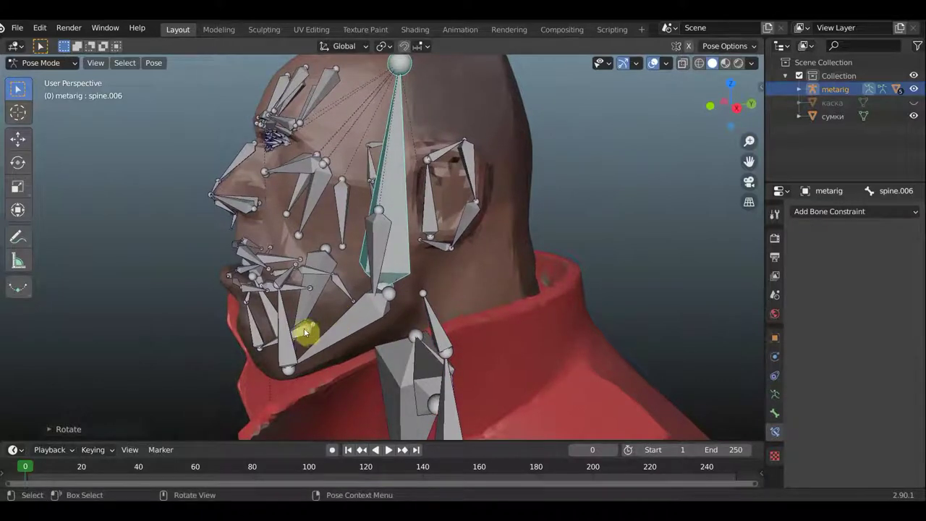
Select the jaw bone and switch the rig to Edit Mode.
click(322, 333)
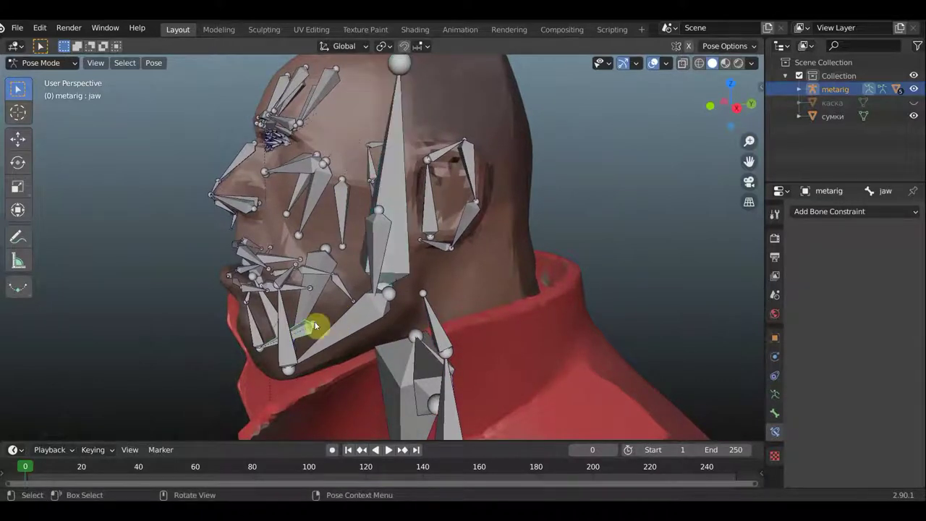
mouse_move(217, 214)
middle_down()
mouse_move(225, 231)
mouse_move(217, 220)
middle_up()
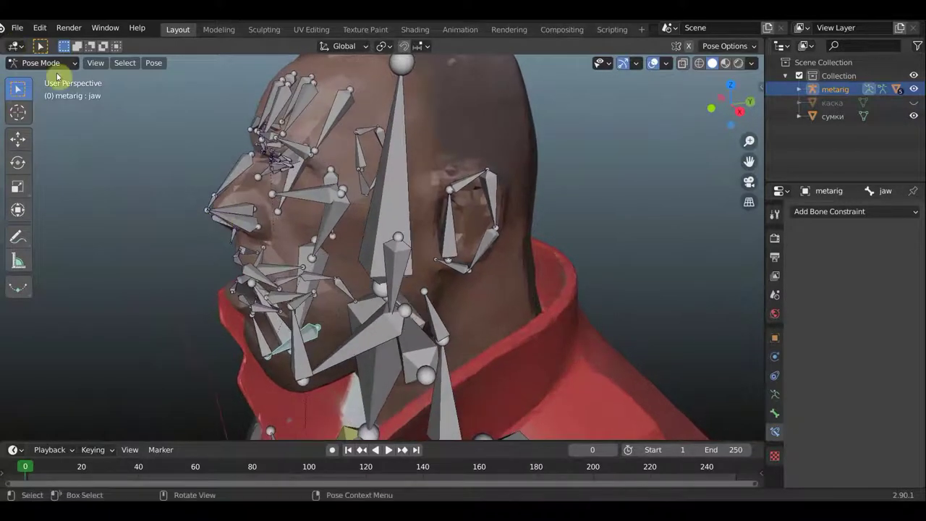
click(40, 63)
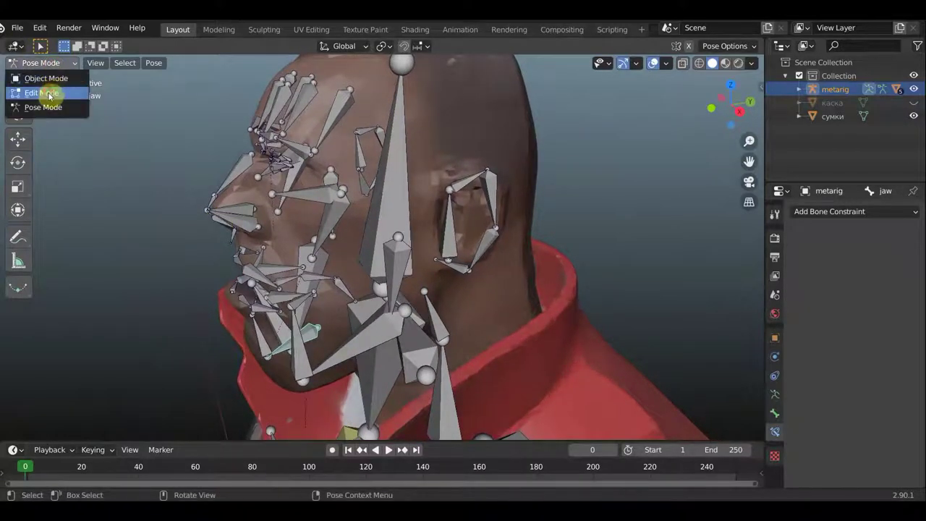
click(41, 93)
Add spine.006 as active after the jaw and parent the jaw to it with Keep Offset.
middle_drag(382, 238, 389, 236)
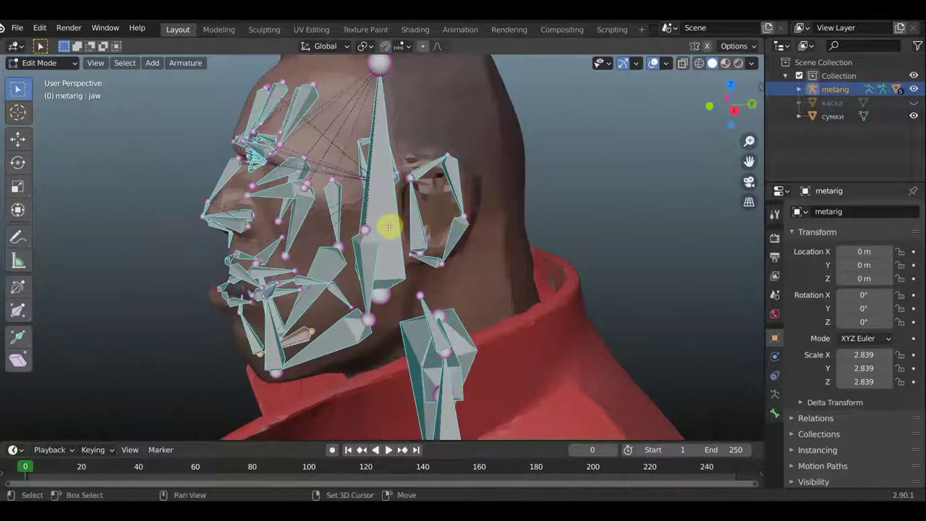
key(shift+bracketleft)
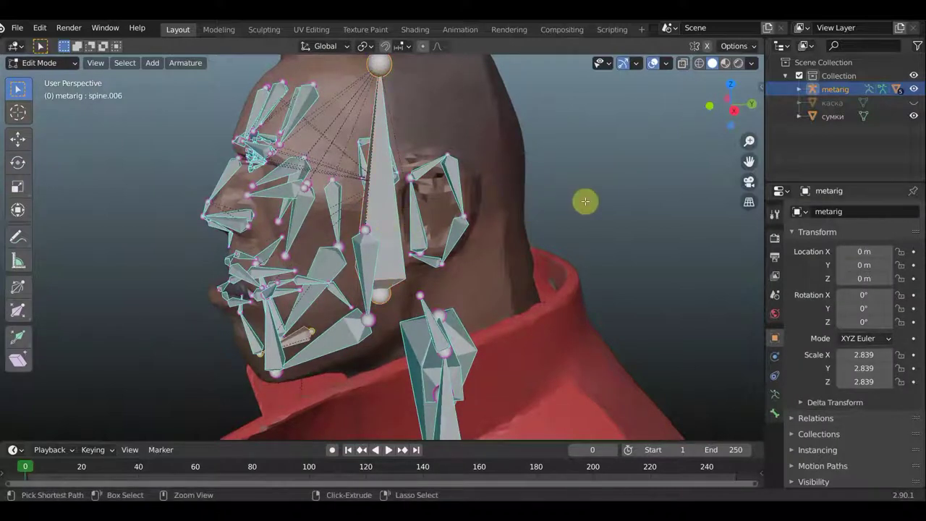
key(ctrl+p)
click(586, 205)
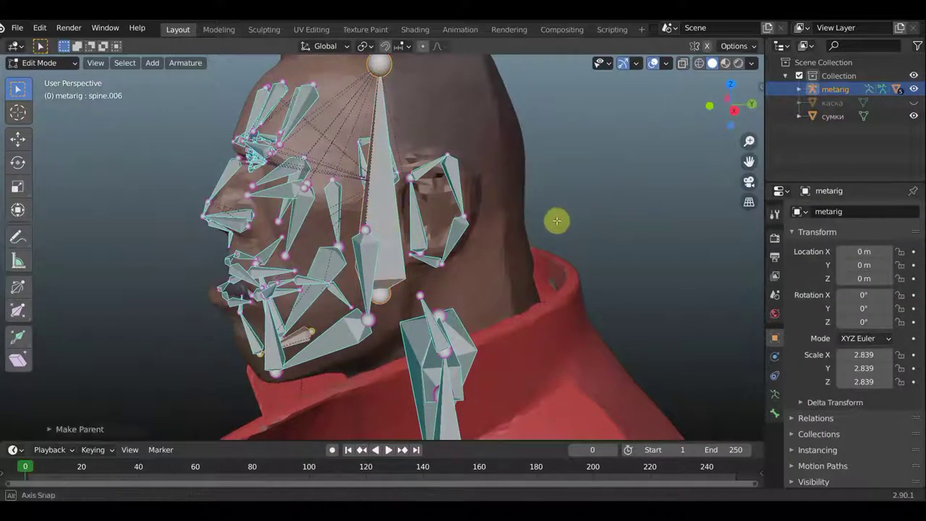
middle_drag(554, 219, 434, 188)
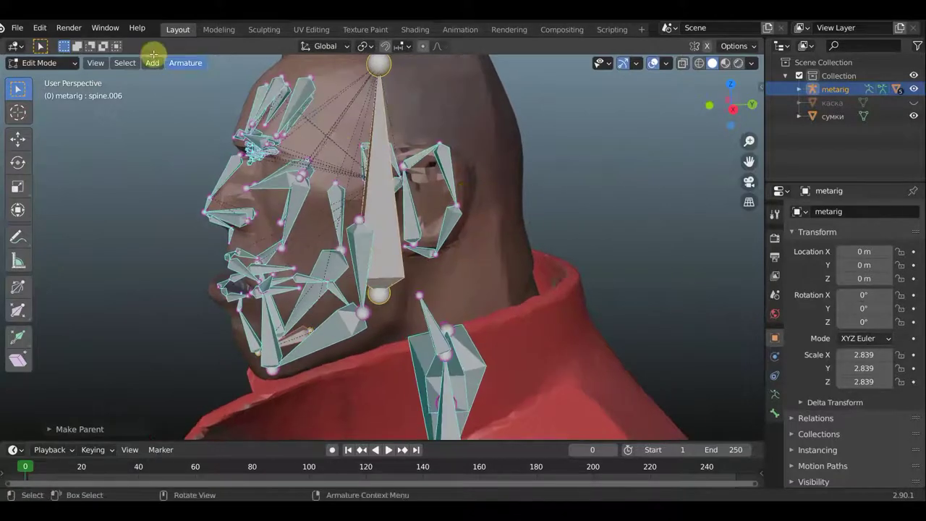
click(67, 64)
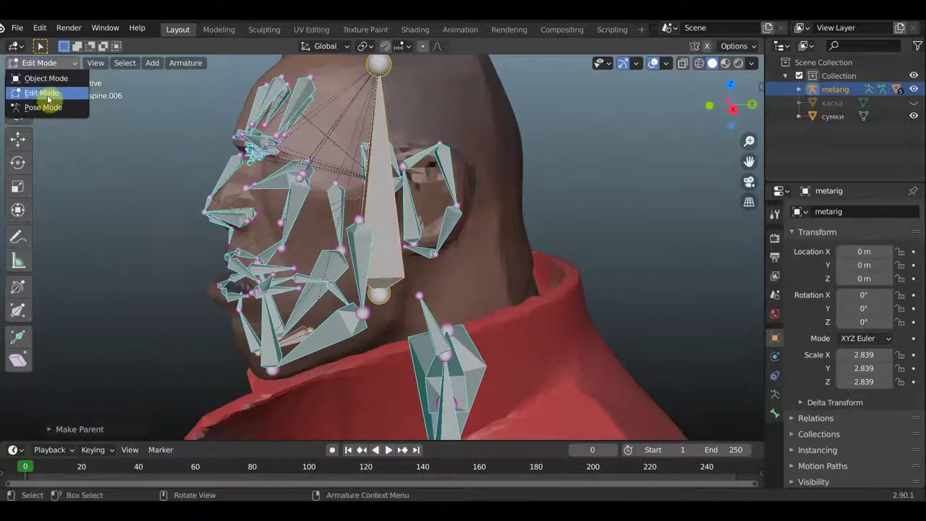
Return to Pose Mode and rotate the face bone and spine.006 to tilt the head.
click(66, 109)
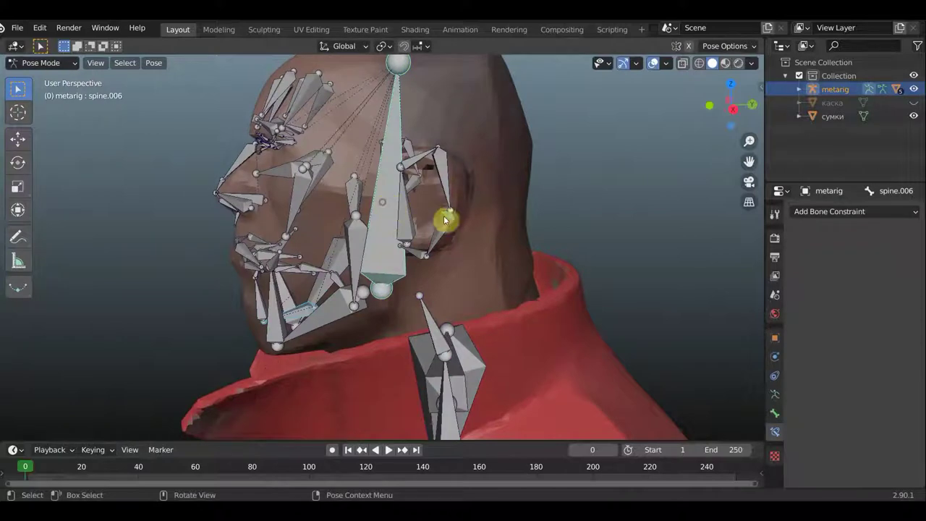
key(r)
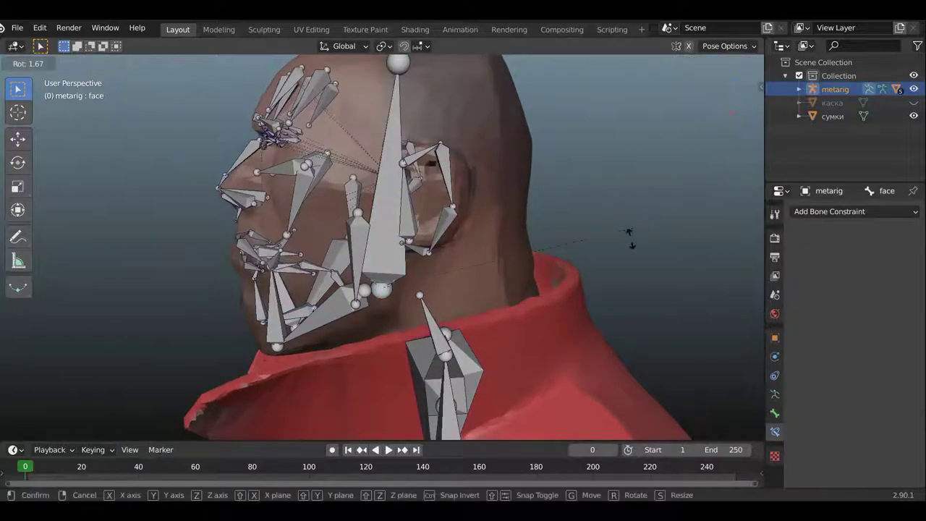
click(618, 233)
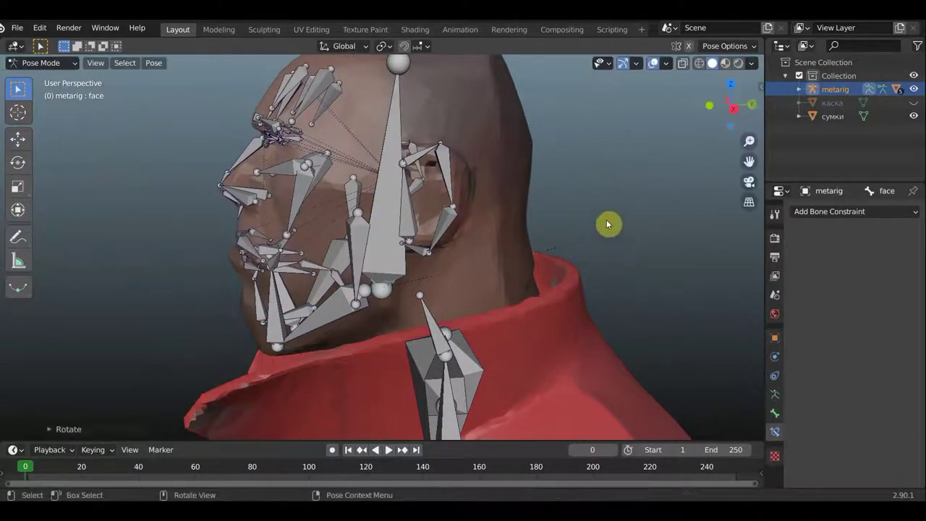
key(bracketleft)
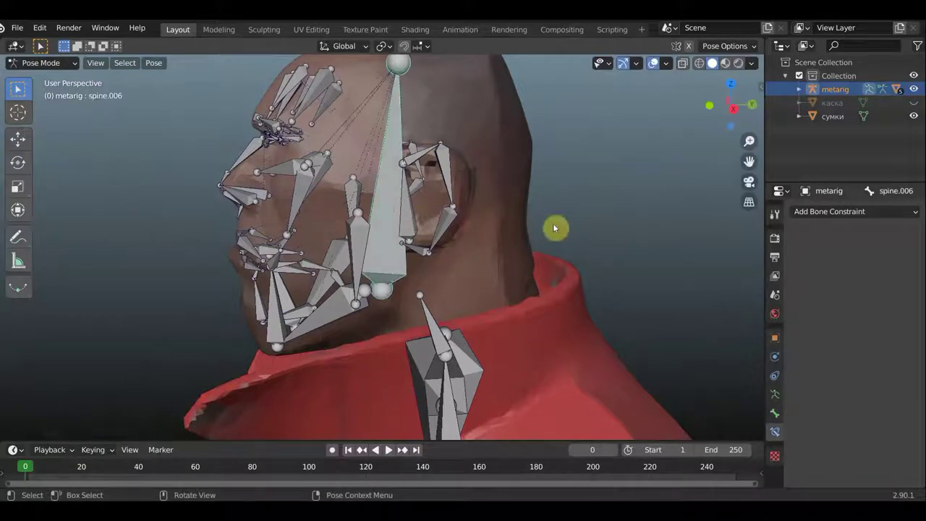
key(r)
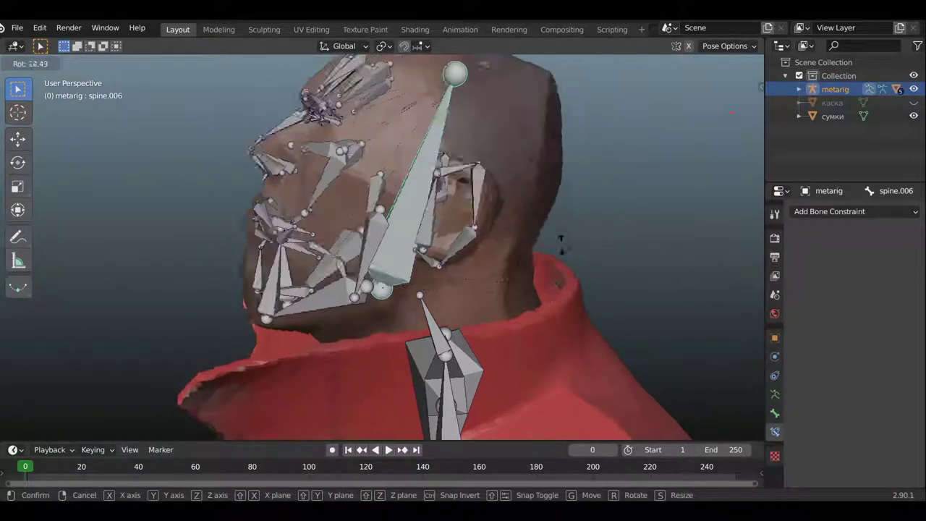
click(554, 219)
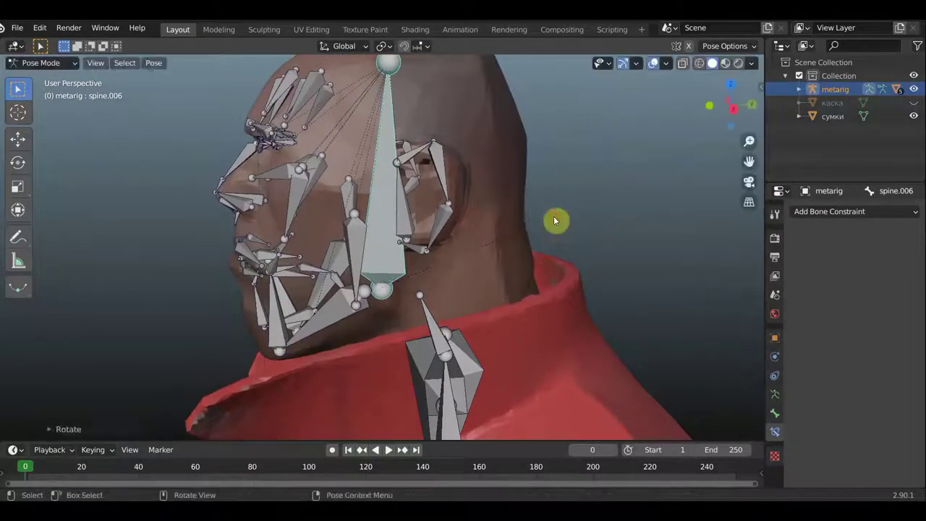
Move the ear.L, cheek.T.L and eye.L bones slightly on the face.
mouse_move(586, 217)
middle_down()
mouse_move(651, 215)
mouse_move(516, 196)
middle_up()
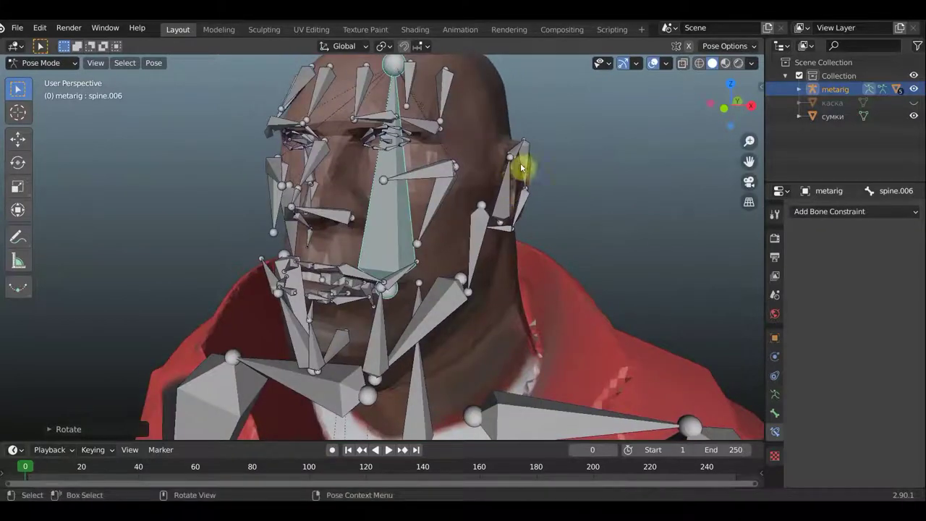
click(506, 186)
key(g)
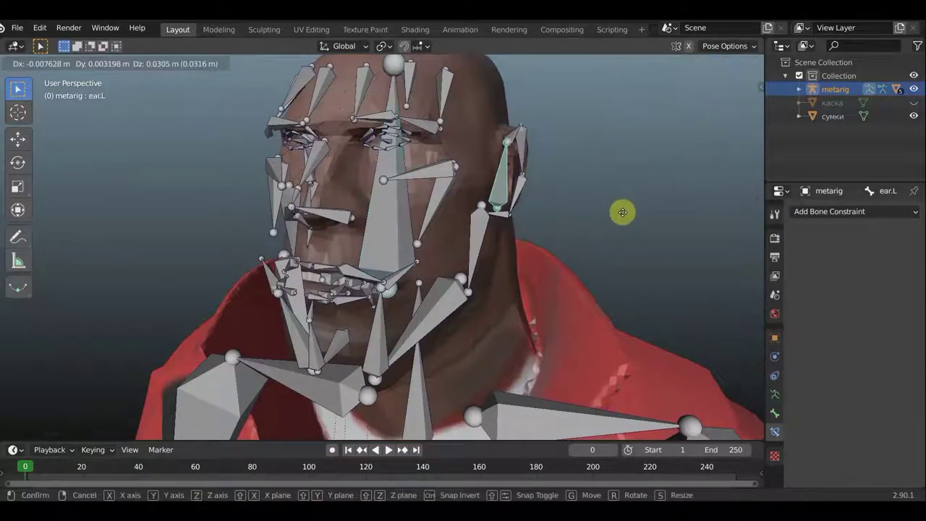
click(628, 228)
mouse_move(635, 241)
middle_down()
mouse_move(675, 238)
mouse_move(628, 233)
middle_up()
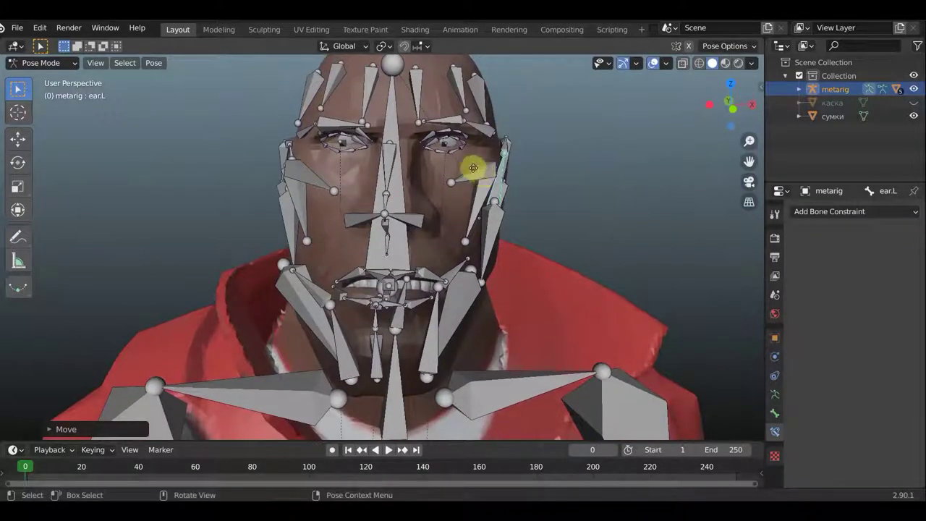
click(474, 168)
key(g)
click(483, 175)
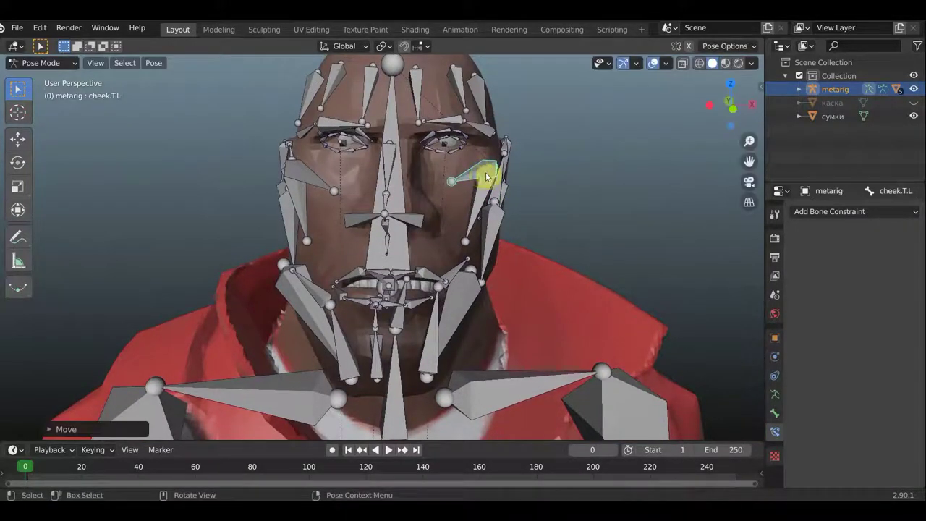
click(452, 153)
key(g)
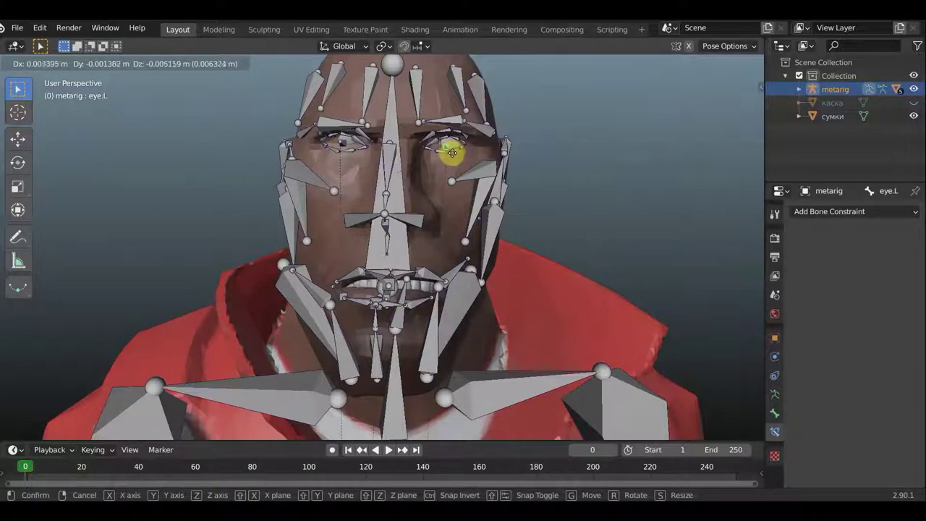
click(451, 156)
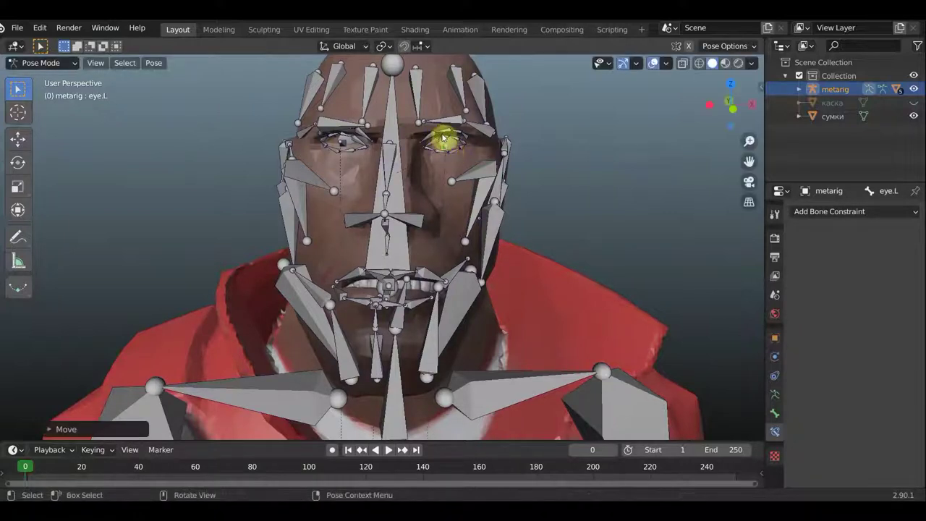
Test-rotate the brow.B.L.003 and brow.B.L.002 eyebrow bones, cancelling each rotation.
click(432, 138)
key(r)
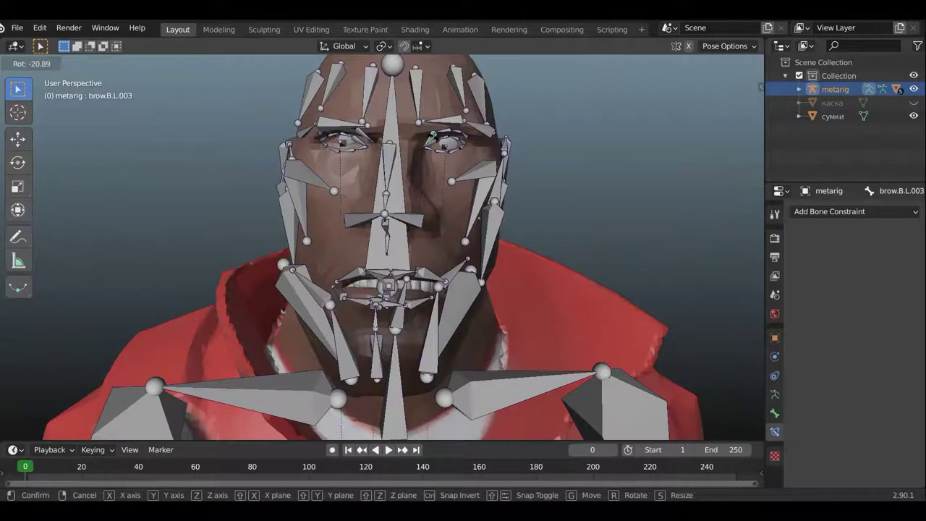
right_click(433, 137)
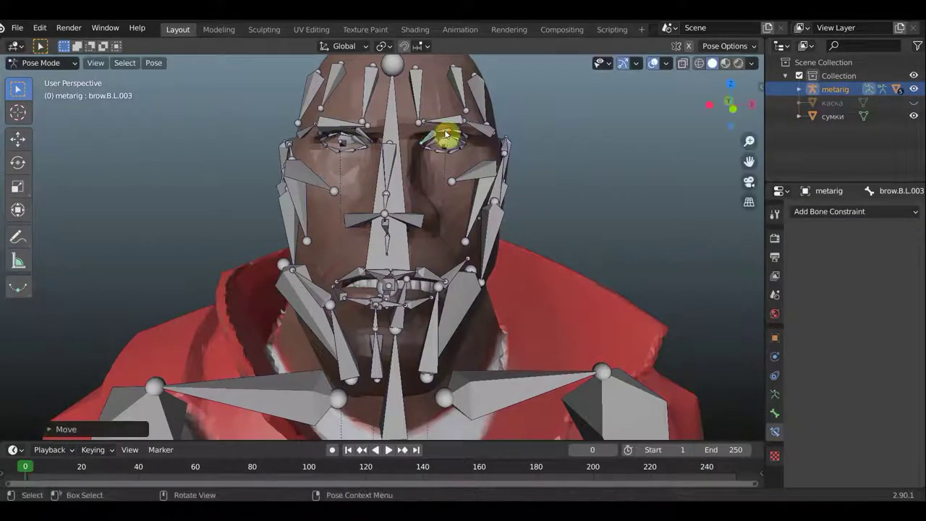
click(446, 132)
key(r)
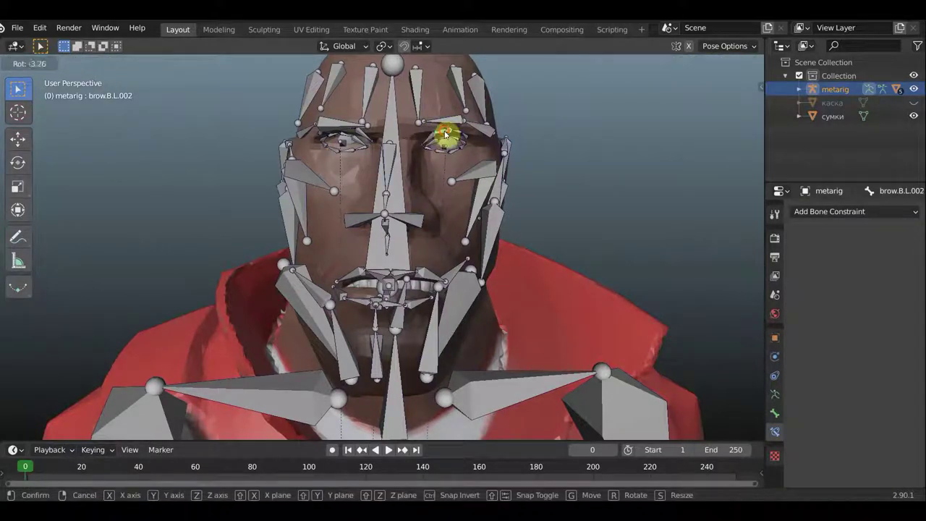
right_click(447, 133)
key(r)
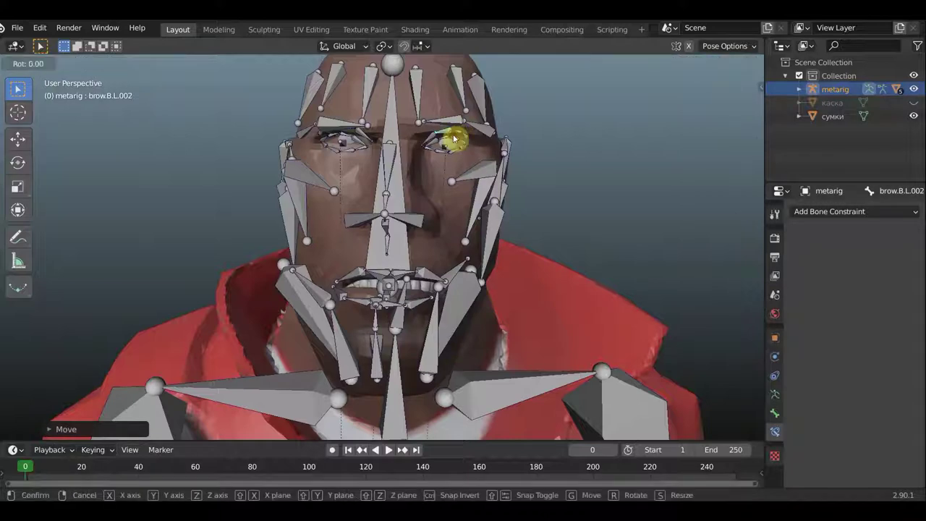
right_click(453, 137)
key(r)
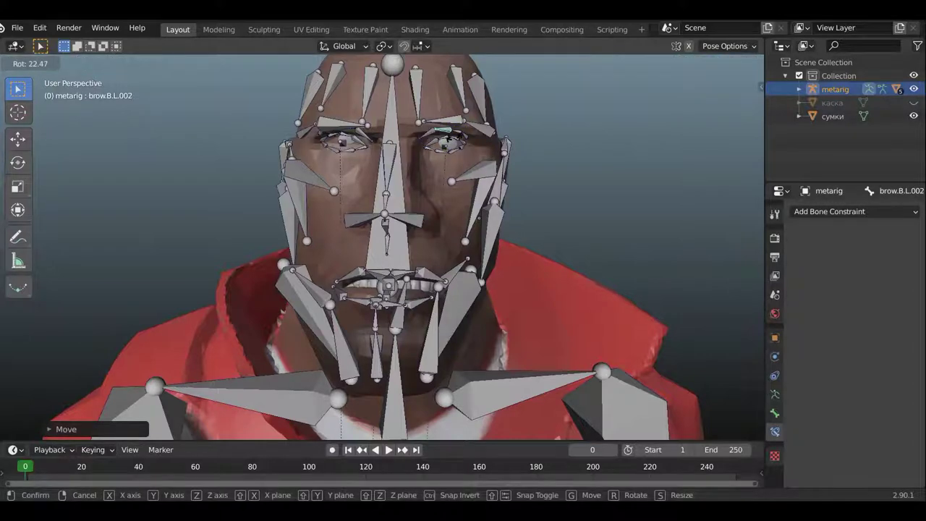
right_click(455, 145)
mouse_move(459, 149)
middle_down()
mouse_move(612, 150)
mouse_move(471, 154)
middle_up()
mouse_move(419, 217)
middle_down()
mouse_move(331, 221)
mouse_move(507, 221)
mouse_move(562, 182)
middle_up()
Inspect the open mouth and teeth up close from front and side views.
scroll(558, 193, up, 2)
scroll(526, 214, up, 3)
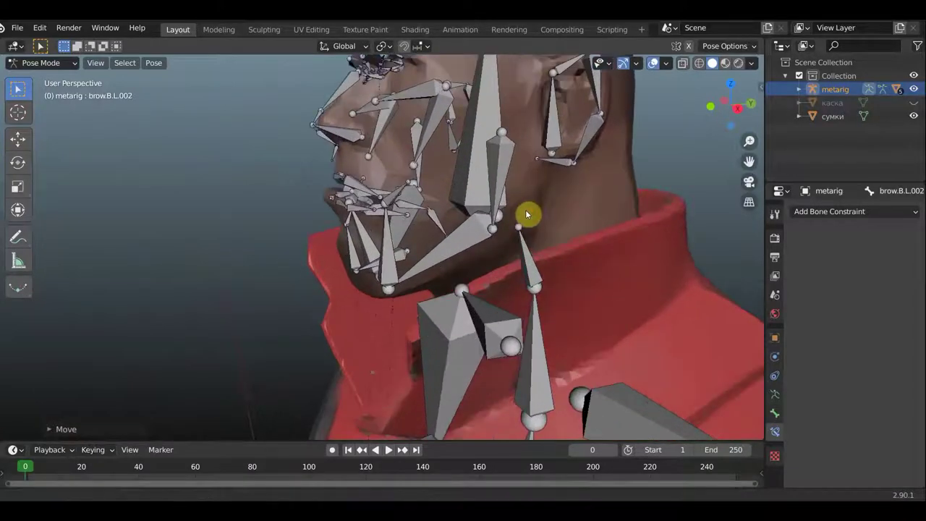
scroll(527, 214, down, 3)
mouse_move(480, 258)
middle_down()
mouse_move(680, 242)
mouse_move(542, 248)
mouse_move(504, 232)
middle_up()
scroll(648, 236, down, 2)
scroll(653, 238, down, 1)
scroll(655, 238, down, 2)
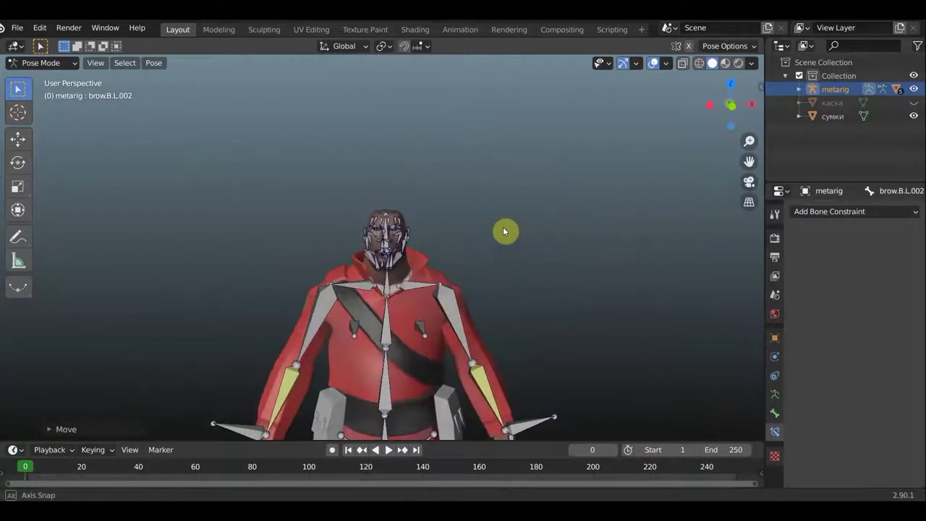
scroll(504, 230, up, 2)
scroll(500, 229, up, 3)
scroll(545, 222, up, 3)
scroll(617, 211, up, 1)
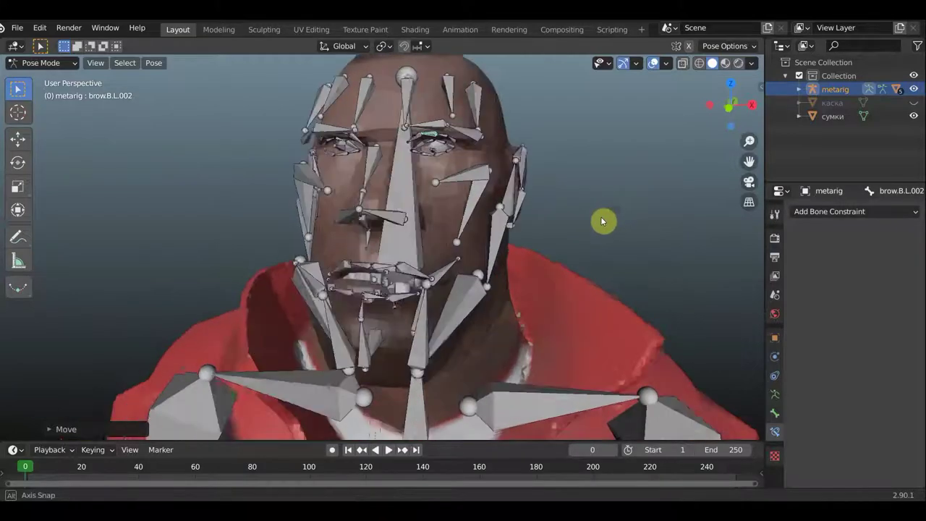
mouse_move(600, 216)
middle_down()
mouse_move(635, 226)
mouse_move(619, 220)
middle_up()
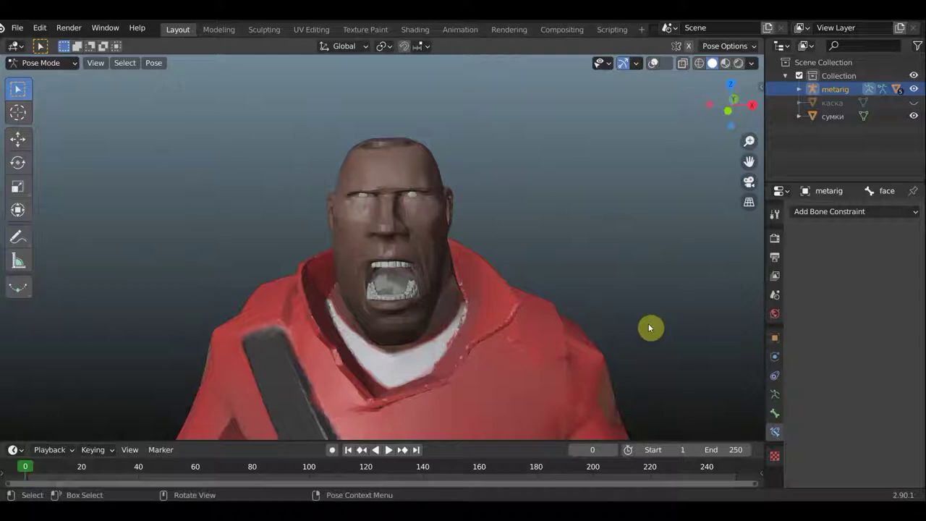
scroll(434, 227, up, 2)
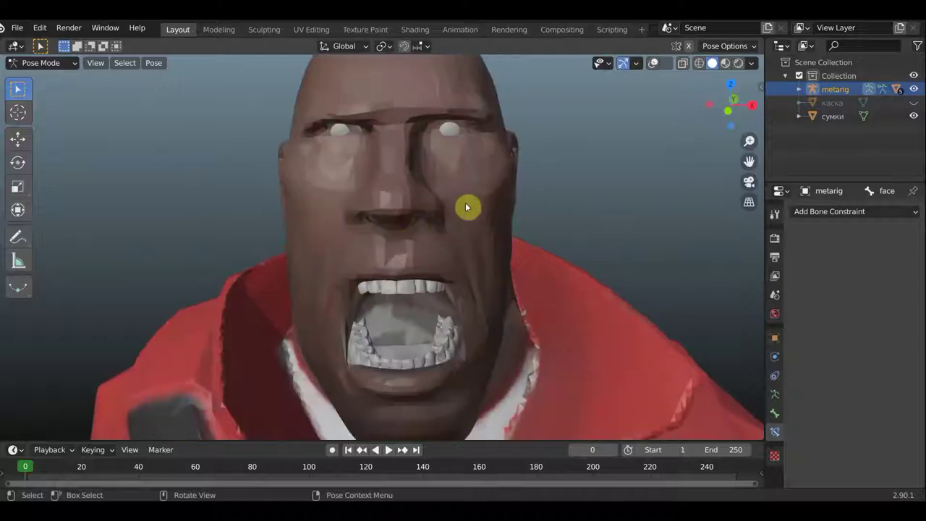
scroll(466, 206, up, 2)
scroll(365, 228, down, 1)
scroll(365, 228, down, 2)
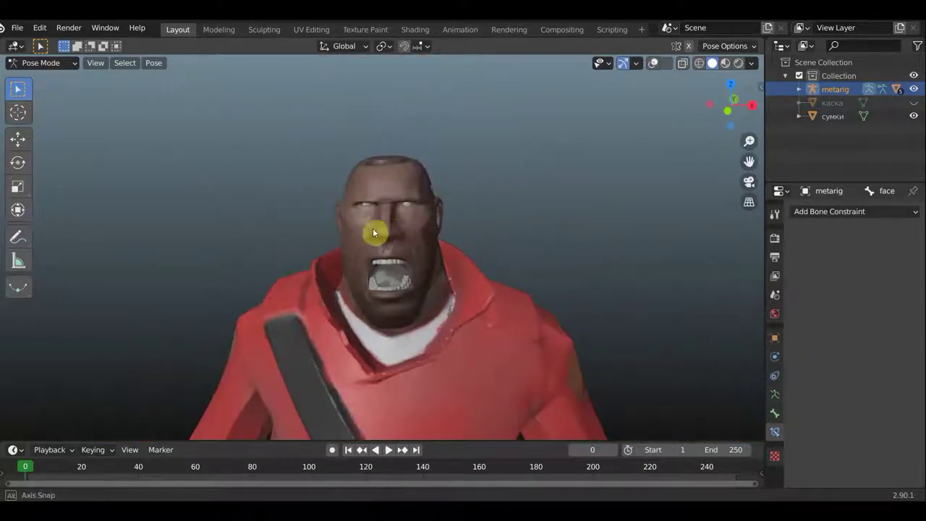
middle_drag(373, 231, 384, 233)
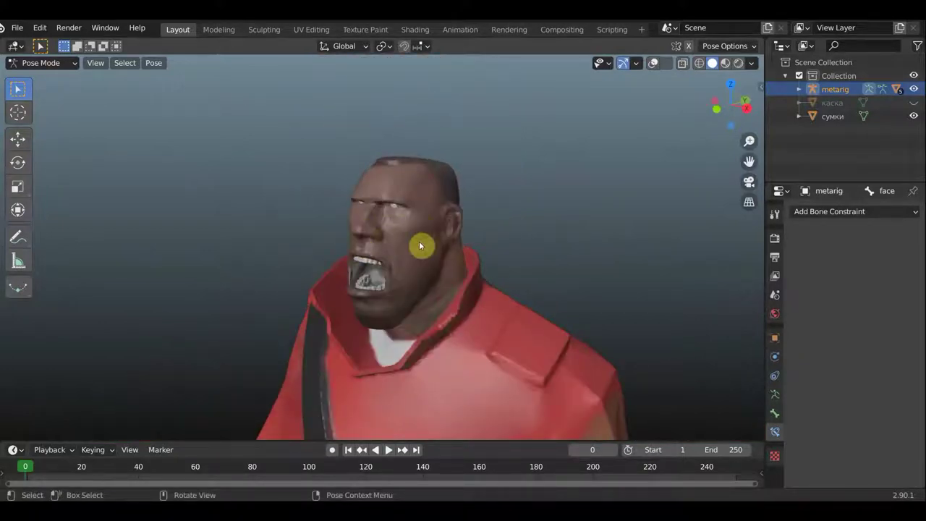
scroll(405, 245, up, 2)
mouse_move(403, 241)
middle_down()
mouse_move(457, 234)
mouse_move(408, 248)
mouse_move(284, 239)
mouse_move(533, 238)
mouse_move(290, 240)
mouse_move(450, 243)
mouse_move(447, 233)
middle_up()
scroll(440, 235, up, 1)
Zoom out to the whole upper body and centre the full character in view.
scroll(447, 234, up, 2)
scroll(447, 234, up, 2)
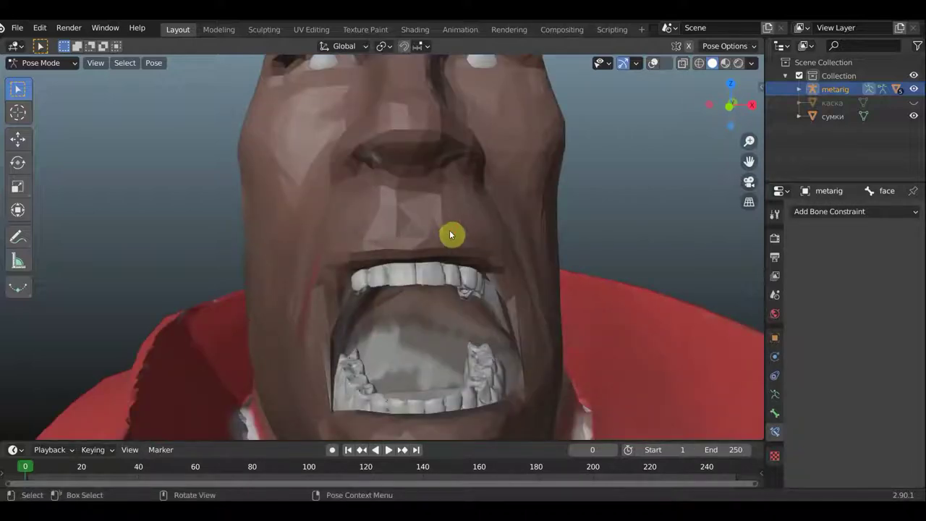
scroll(449, 230, down, 3)
scroll(449, 230, down, 2)
mouse_move(450, 230)
middle_down()
mouse_move(439, 239)
mouse_move(342, 248)
mouse_move(336, 235)
mouse_move(440, 232)
middle_up()
scroll(440, 232, down, 3)
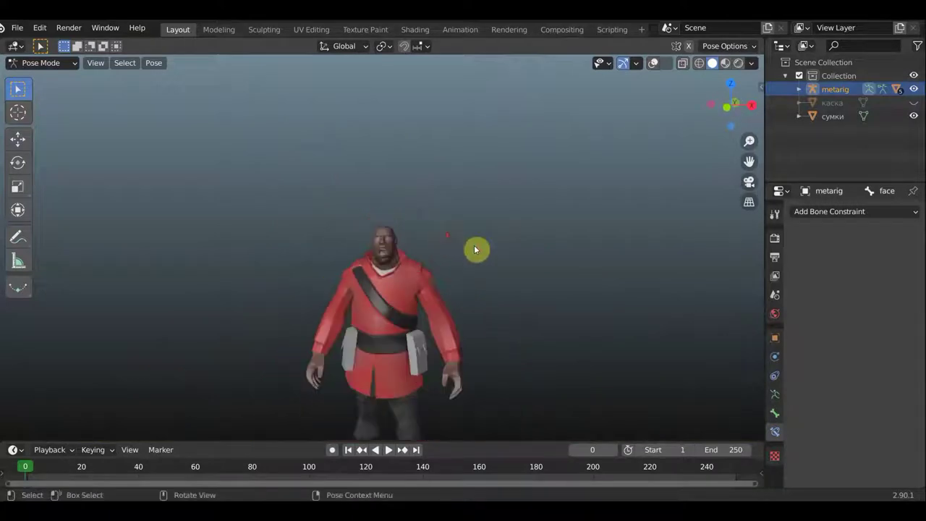
mouse_move(490, 256)
shift+middle_down()
mouse_move(502, 229)
mouse_move(500, 136)
shift+middle_up()
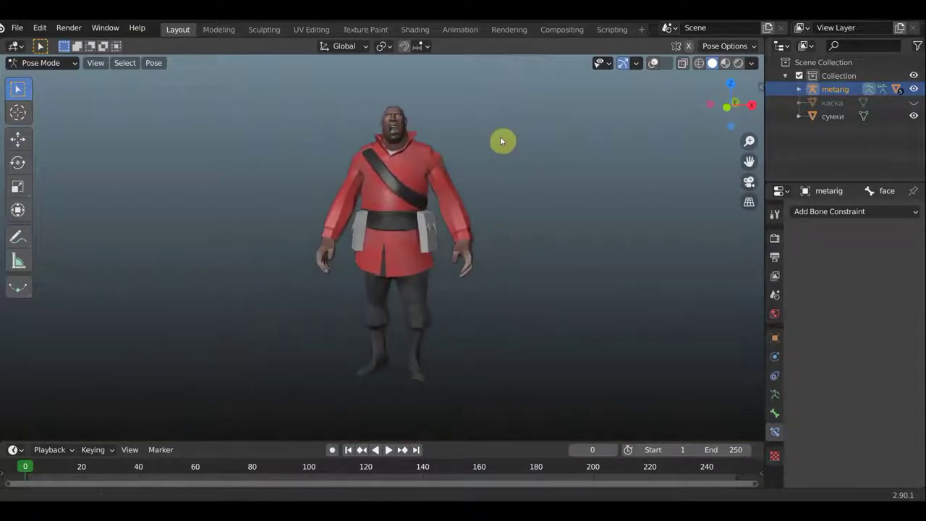
With bones visible, move and rotate both hand bones to raise the arms outward.
click(652, 65)
mouse_move(613, 106)
middle_down()
mouse_move(587, 165)
mouse_move(543, 201)
middle_up()
middle_drag(508, 241, 487, 244)
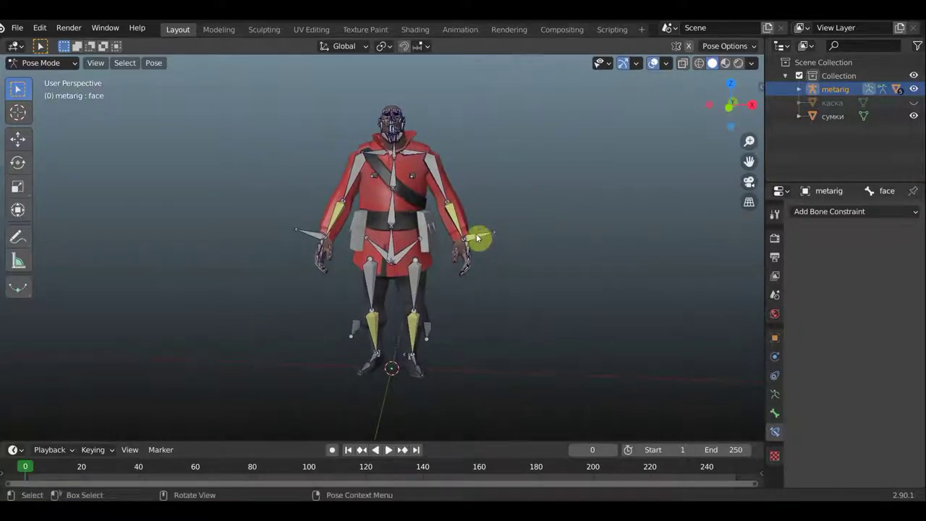
click(511, 214)
key(g)
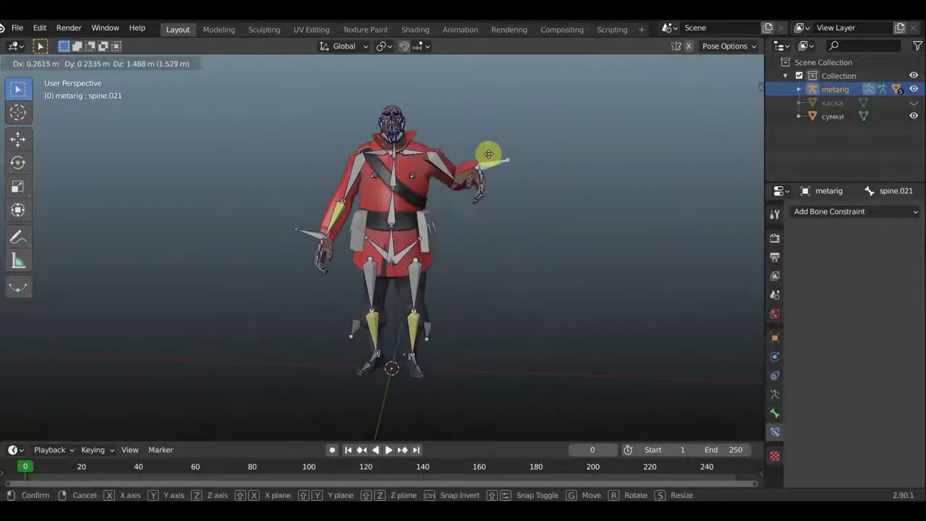
click(497, 173)
key(r)
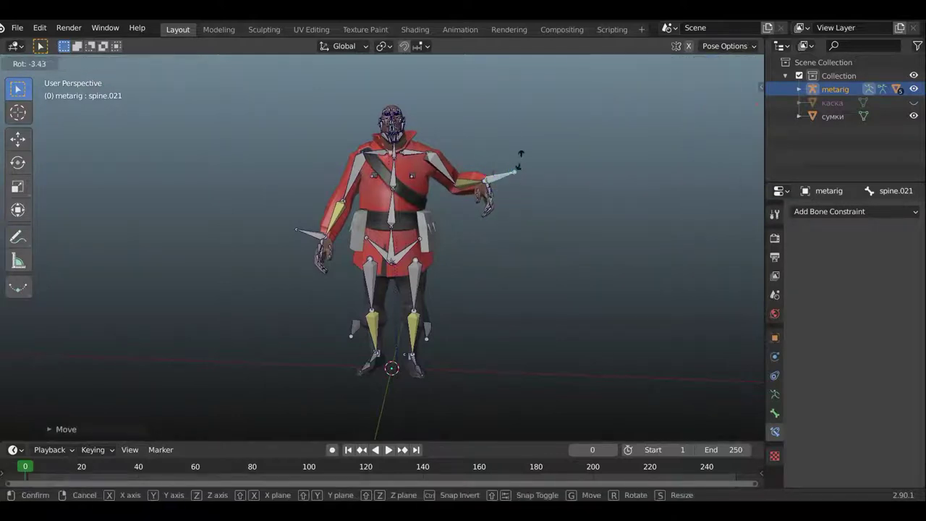
click(485, 84)
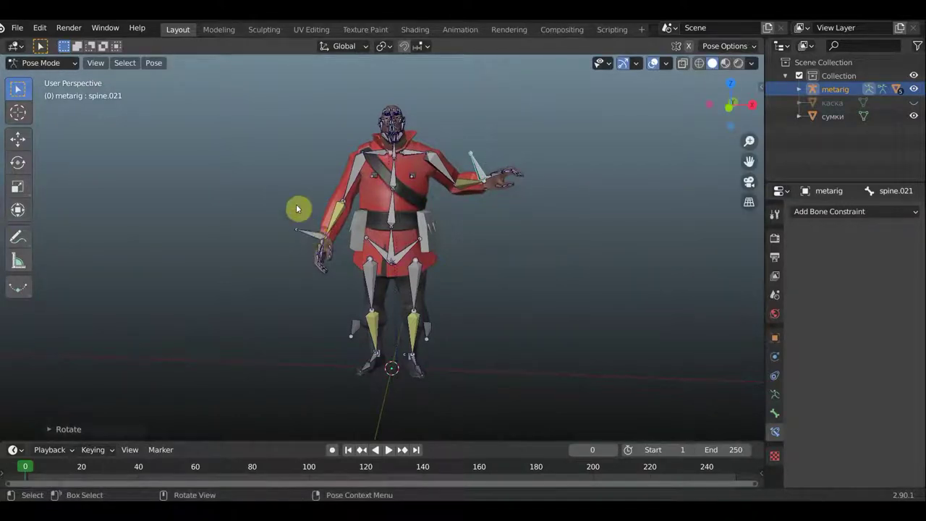
key(r)
click(324, 200)
key(g)
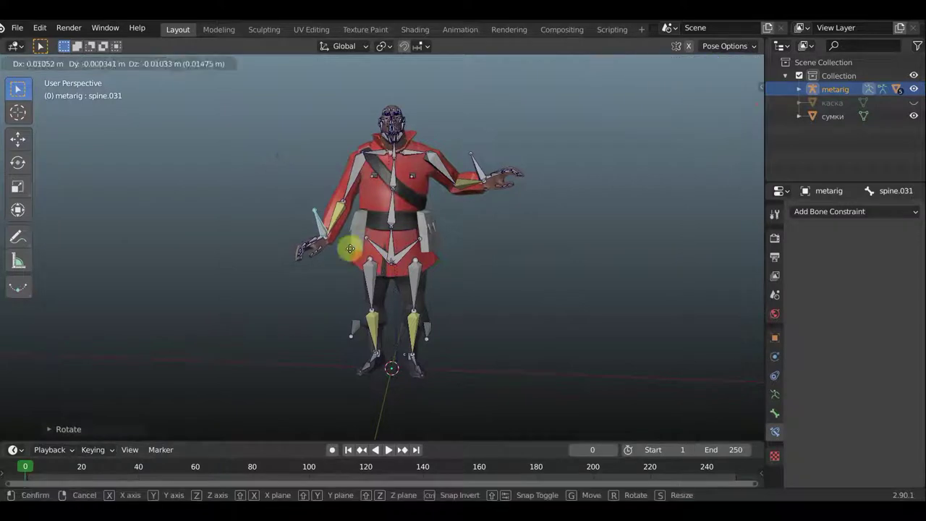
click(374, 258)
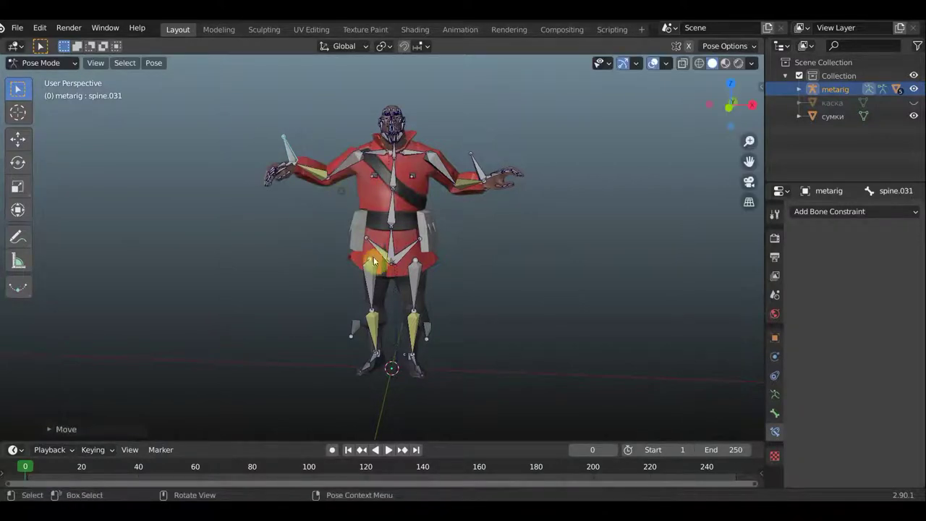
Shift a lower leg bone and lower the hip bone so the knees bend.
click(345, 337)
key(g)
click(363, 333)
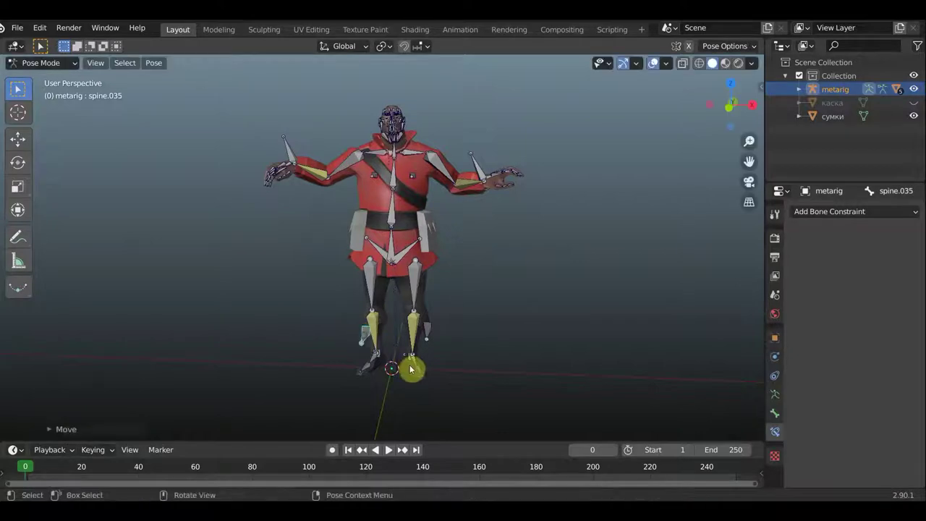
click(392, 249)
key(g)
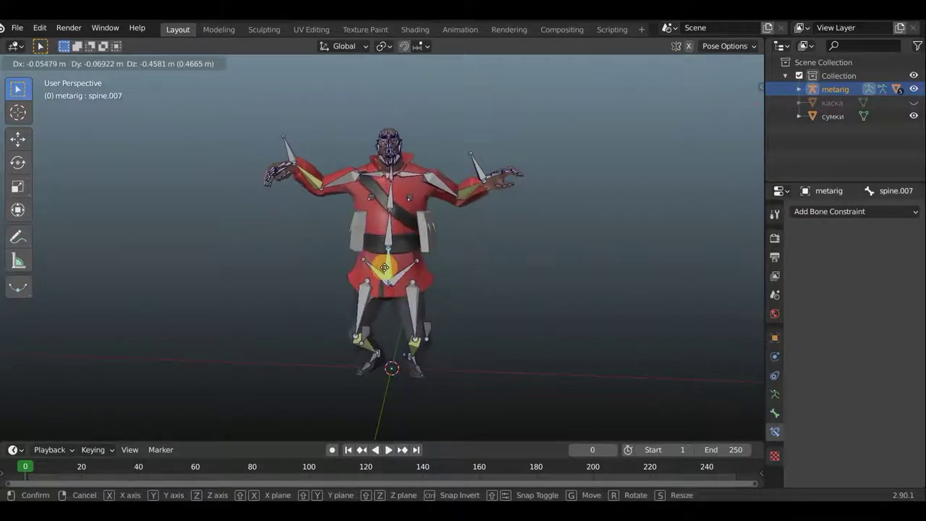
click(382, 231)
mouse_move(473, 226)
middle_down()
mouse_move(405, 225)
mouse_move(402, 210)
mouse_move(527, 212)
mouse_move(500, 213)
middle_up()
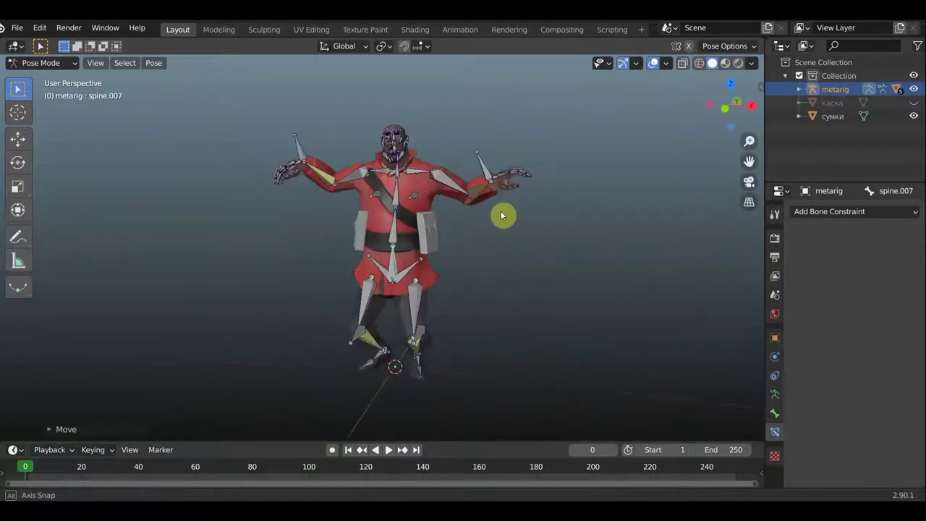
Hide the bones and view the posed soldier from slightly above.
click(653, 67)
scroll(613, 112, up, 2)
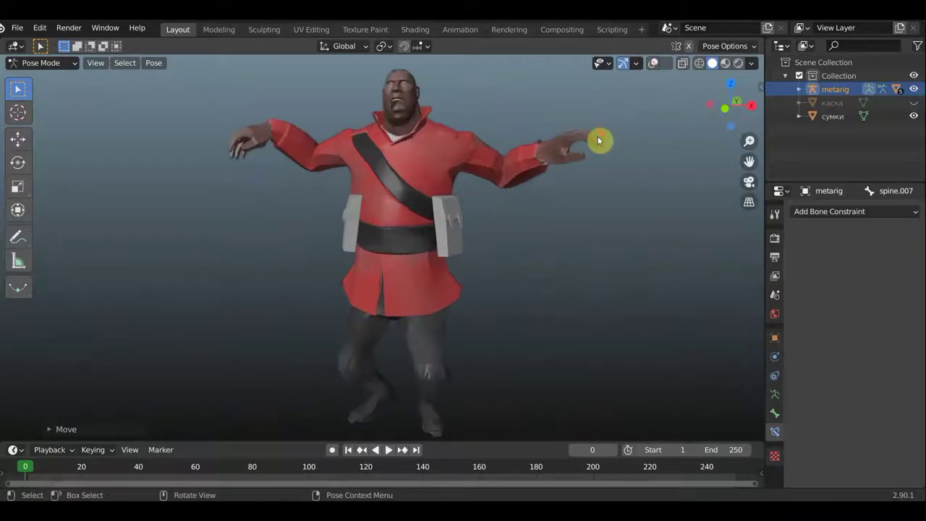
scroll(599, 140, up, 2)
scroll(630, 196, up, 1)
mouse_move(631, 170)
middle_down()
mouse_move(647, 168)
mouse_move(615, 259)
middle_up()
scroll(611, 260, up, 1)
scroll(606, 265, up, 2)
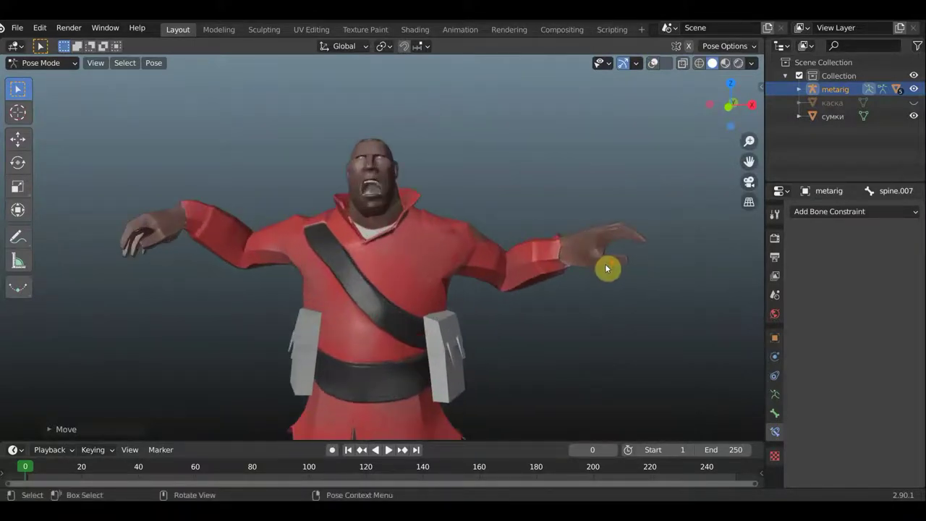
Orbit to three-quarter and lower angles to review the crouched, arms-spread pose.
mouse_move(434, 370)
middle_down()
mouse_move(513, 355)
mouse_move(338, 352)
mouse_move(349, 346)
mouse_move(272, 359)
middle_up()
scroll(404, 343, up, 2)
scroll(410, 344, up, 2)
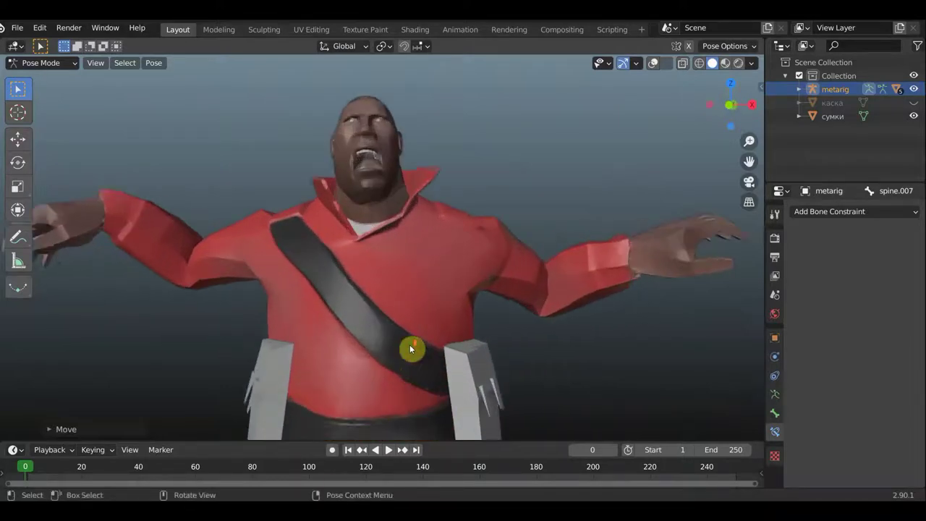
scroll(507, 328, down, 6)
mouse_move(508, 331)
middle_down()
mouse_move(529, 273)
mouse_move(337, 292)
mouse_move(231, 285)
mouse_move(234, 314)
mouse_move(538, 287)
mouse_move(490, 268)
middle_up()
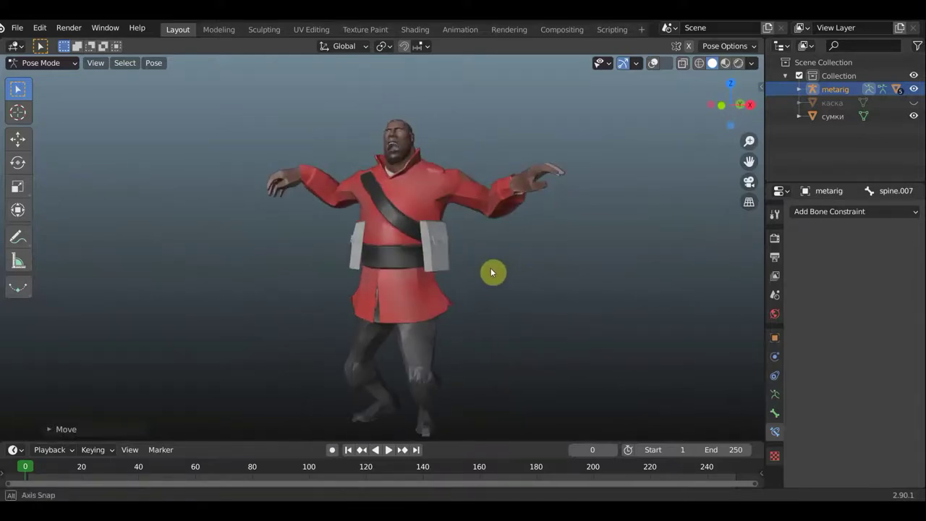
scroll(490, 268, up, 3)
scroll(610, 322, down, 2)
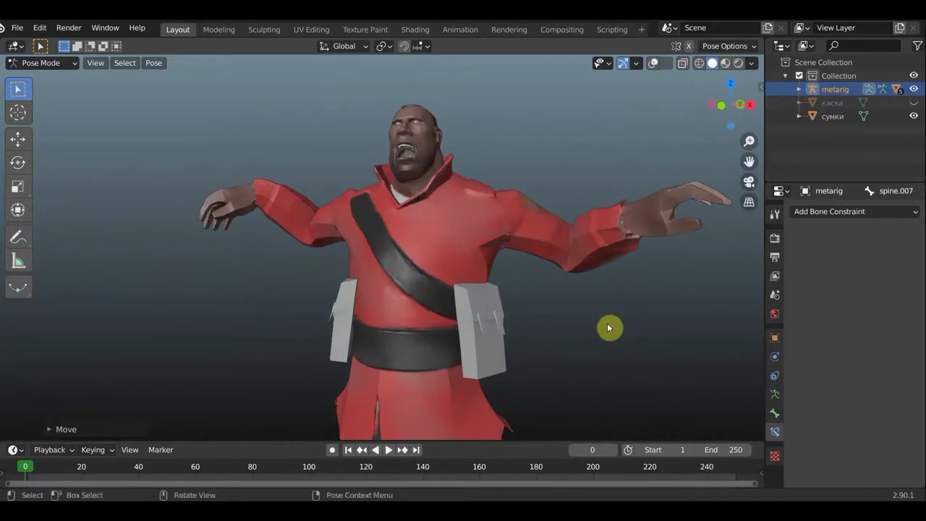
mouse_move(610, 326)
middle_down()
mouse_move(635, 339)
mouse_move(627, 344)
middle_up()
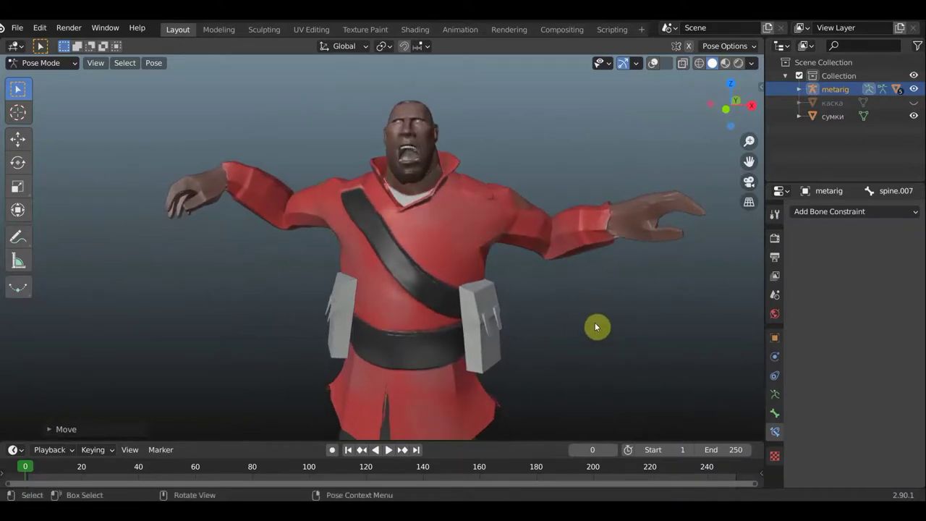